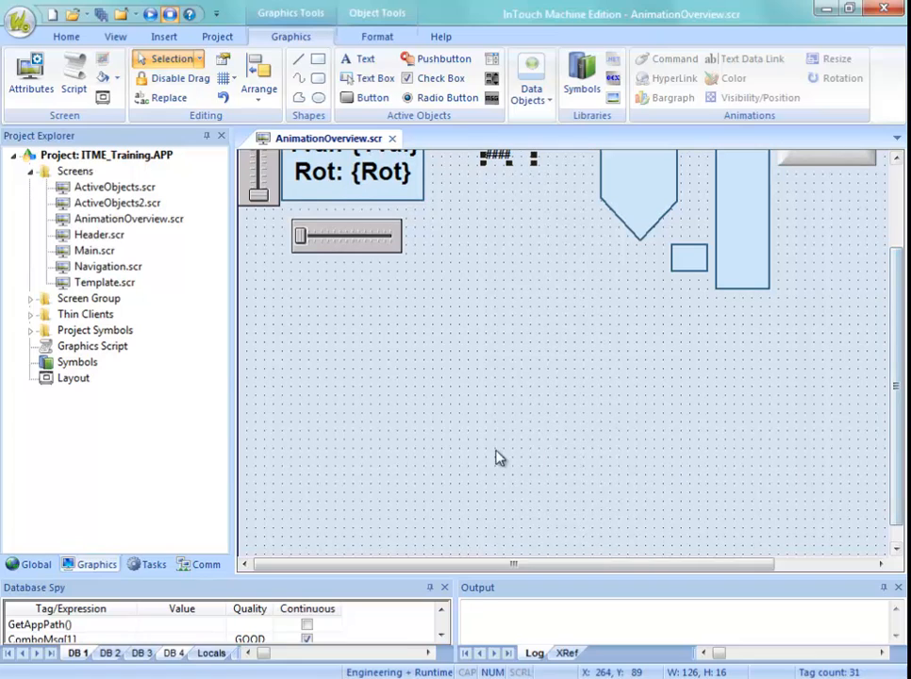
Move the horizontal slider slightly up and draw a button about 111 by 51 pixels in the empty area below it.
{"action": "left_click_drag", "start_coordinate": [366, 254], "coordinate": [366, 244]}
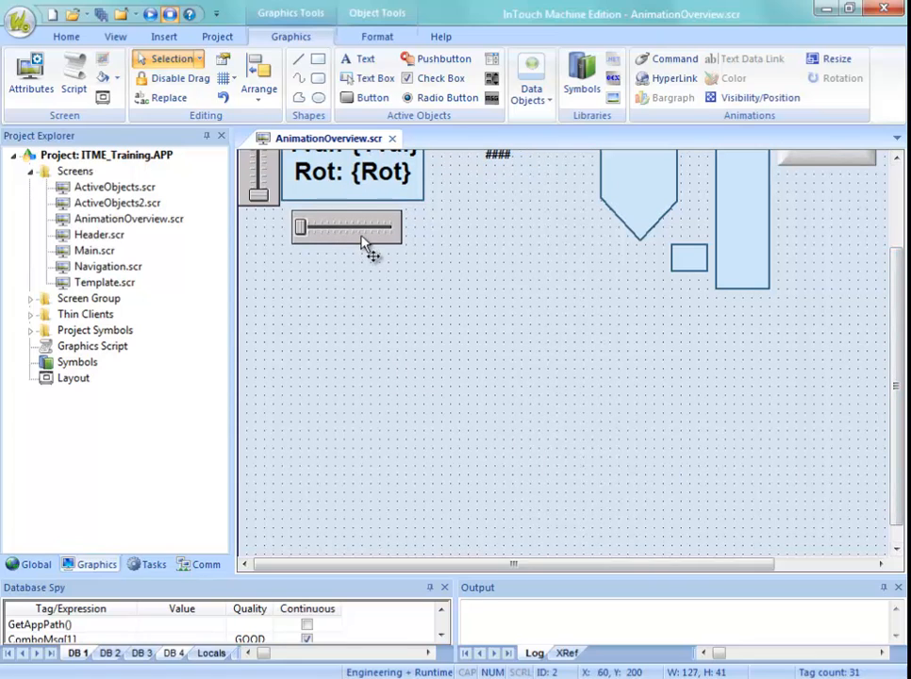
{"action": "left_click", "coordinate": [427, 358]}
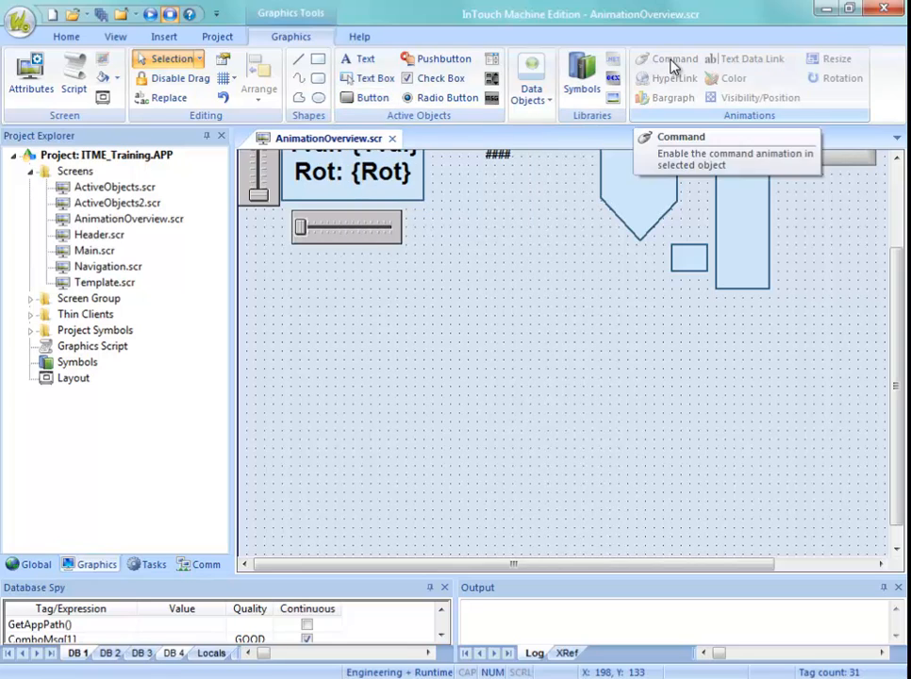
{"action": "left_click", "coordinate": [379, 98]}
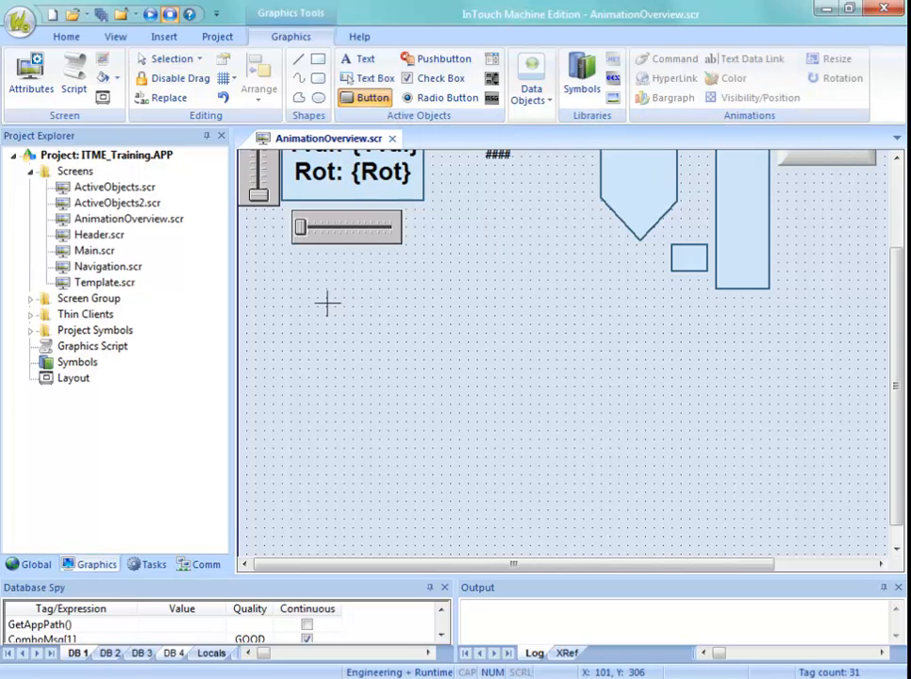
{"action": "left_click_drag", "start_coordinate": [326, 305], "coordinate": [423, 350]}
{"action": "left_click", "coordinate": [443, 274]}
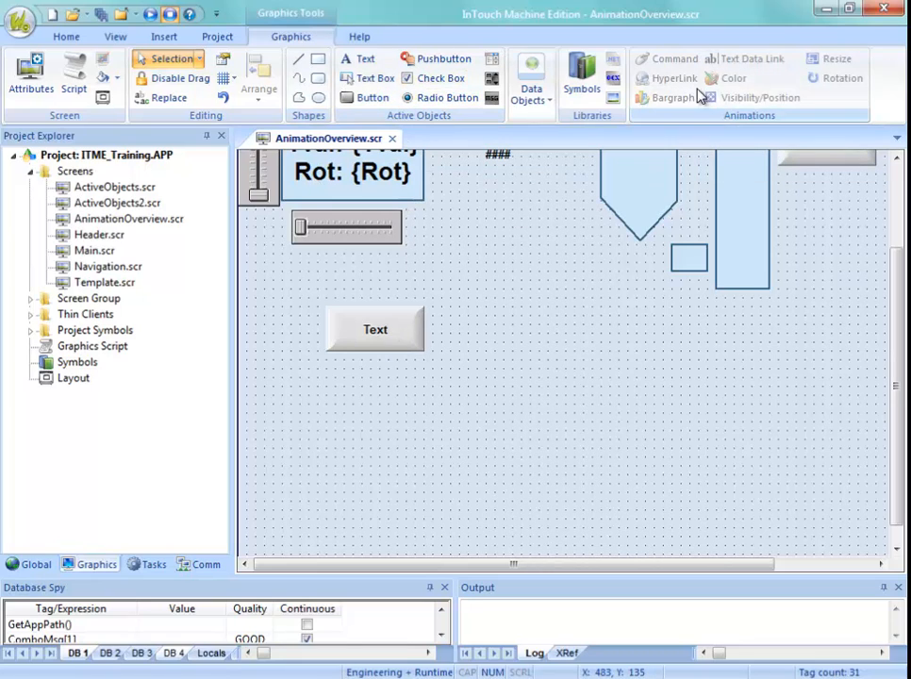
Open the new button's object properties and add a Command animation to it.
{"action": "double_click", "coordinate": [392, 331]}
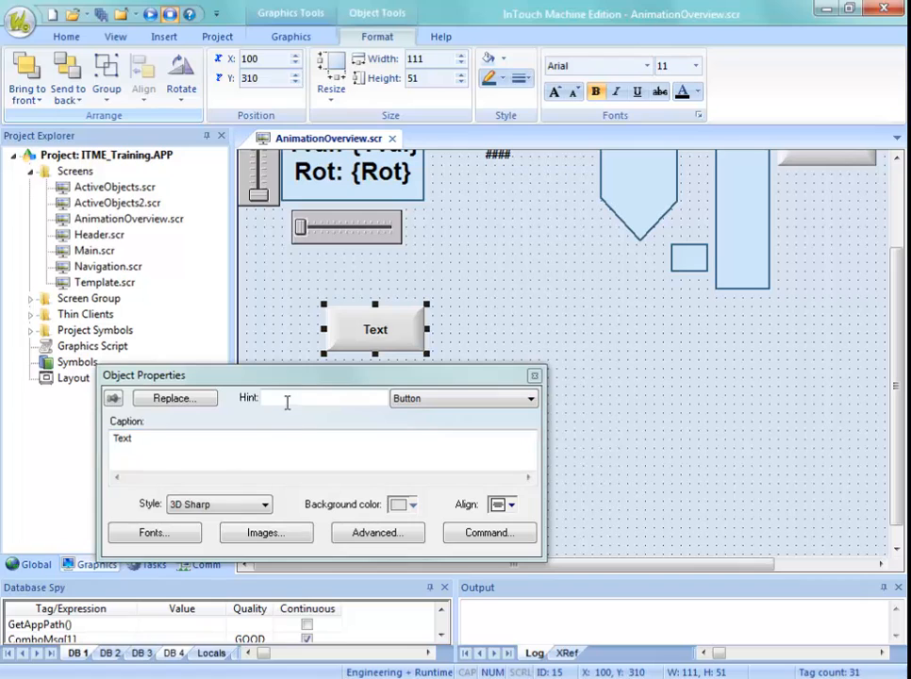
{"action": "left_click_drag", "start_coordinate": [290, 379], "coordinate": [273, 357]}
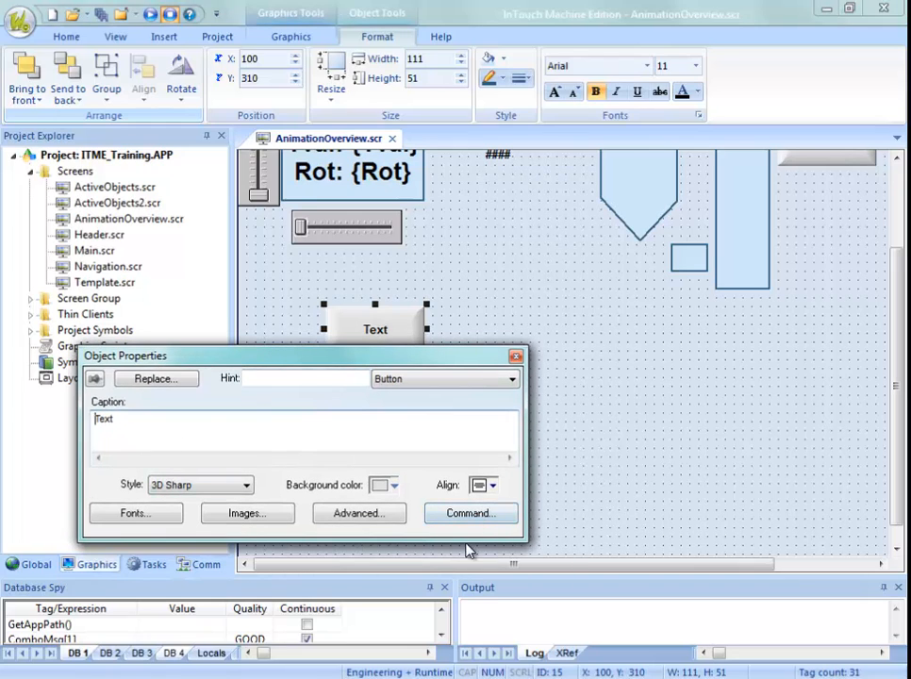
{"action": "left_click", "coordinate": [294, 36]}
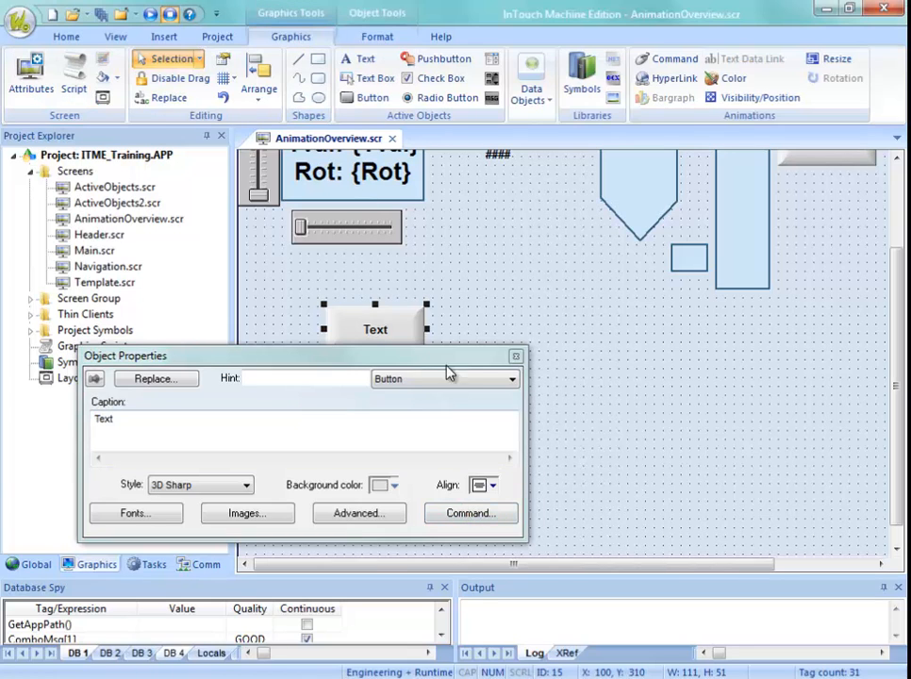
{"action": "left_click", "coordinate": [667, 60]}
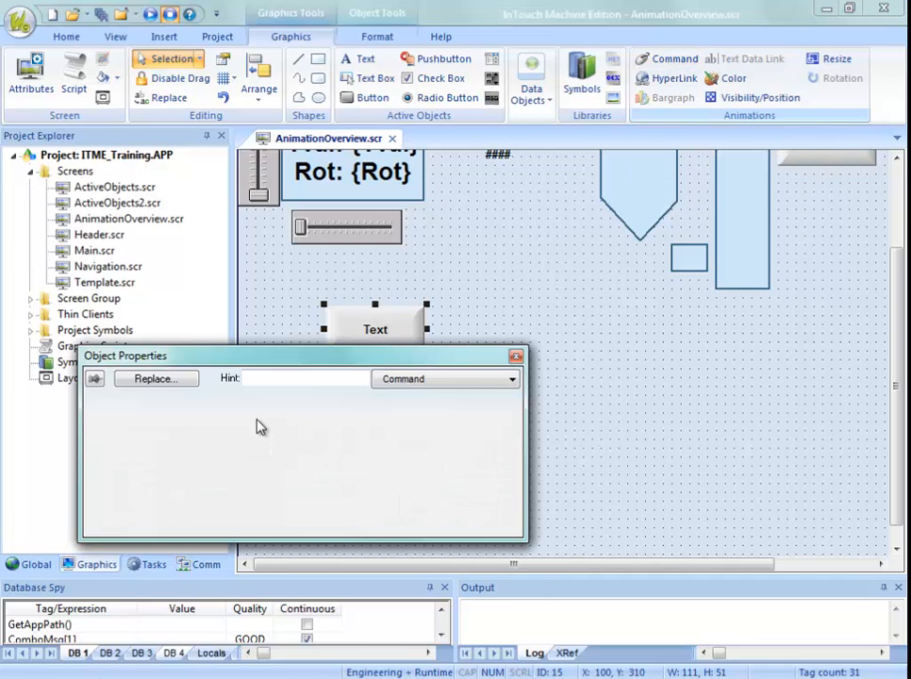
{"action": "left_click_drag", "start_coordinate": [230, 380], "coordinate": [587, 227]}
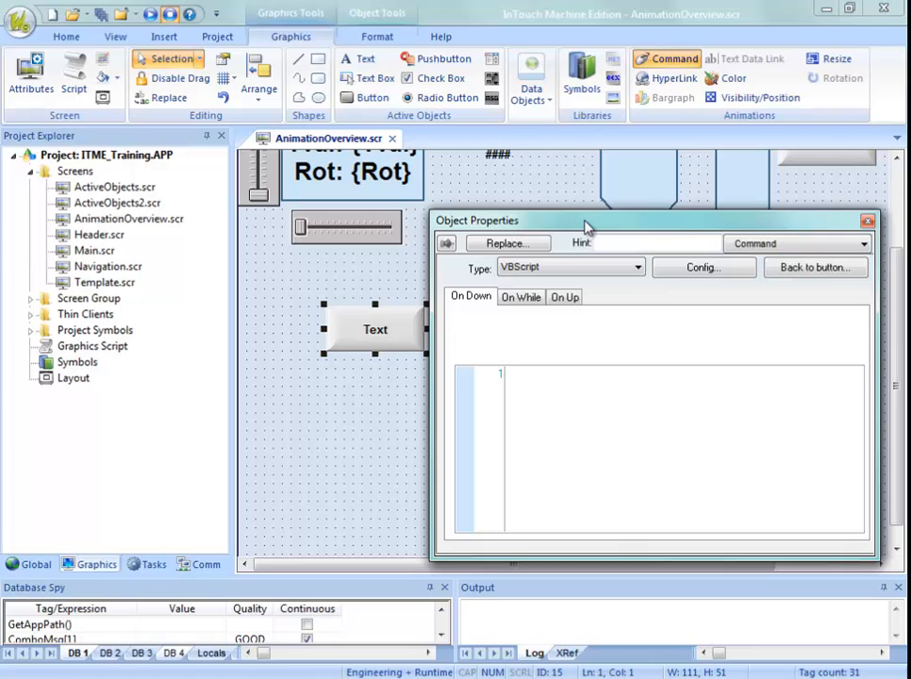
Try the Built-in Language command type, return to VBScript and review the other available command types.
{"action": "left_click", "coordinate": [574, 271]}
{"action": "left_click", "coordinate": [571, 284]}
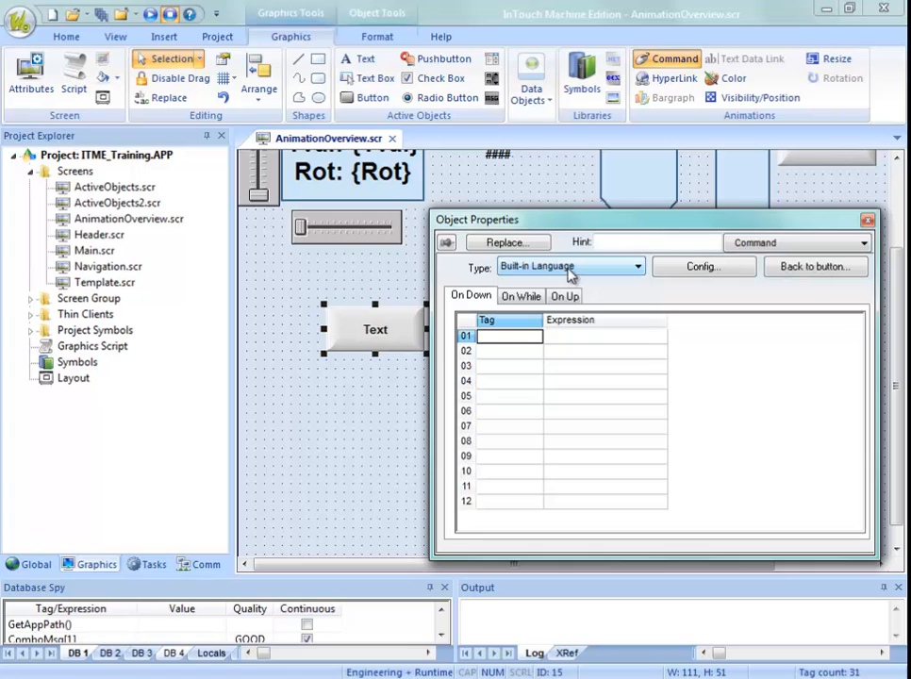
{"action": "left_click", "coordinate": [569, 268]}
{"action": "left_click", "coordinate": [565, 298]}
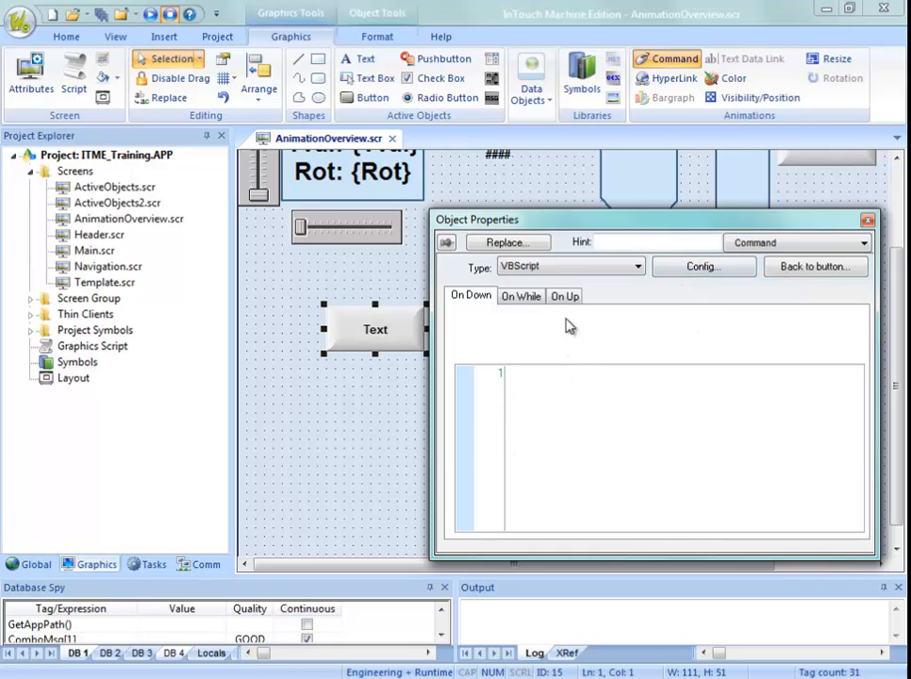
{"action": "left_click", "coordinate": [557, 268]}
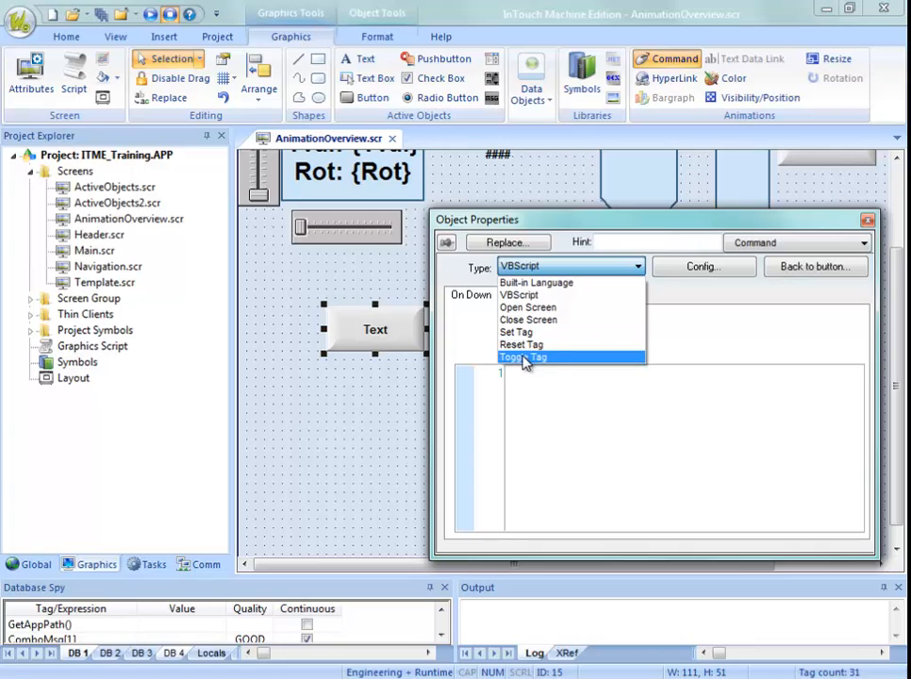
{"action": "left_click", "coordinate": [687, 329]}
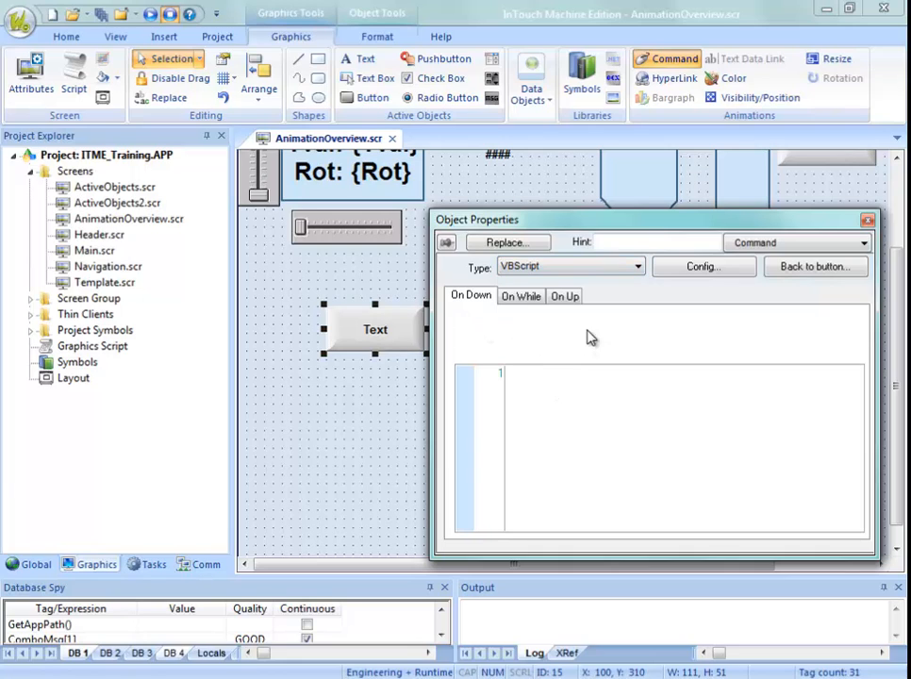
Choose Open Screen as the button's command type and compare the On Down and On Up event settings.
{"action": "left_click", "coordinate": [539, 268]}
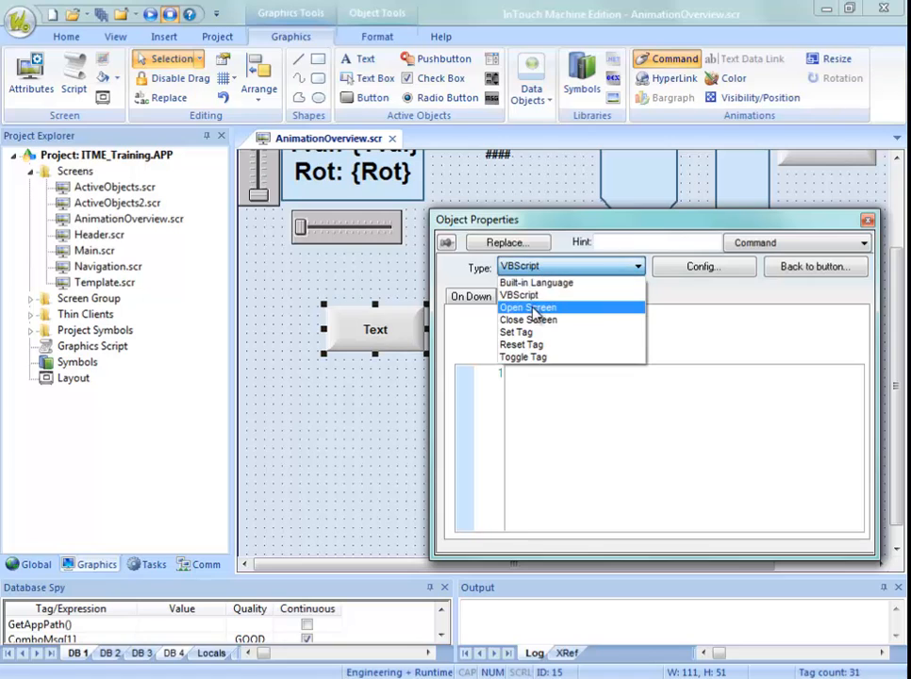
{"action": "left_click", "coordinate": [529, 307]}
{"action": "left_click", "coordinate": [471, 297]}
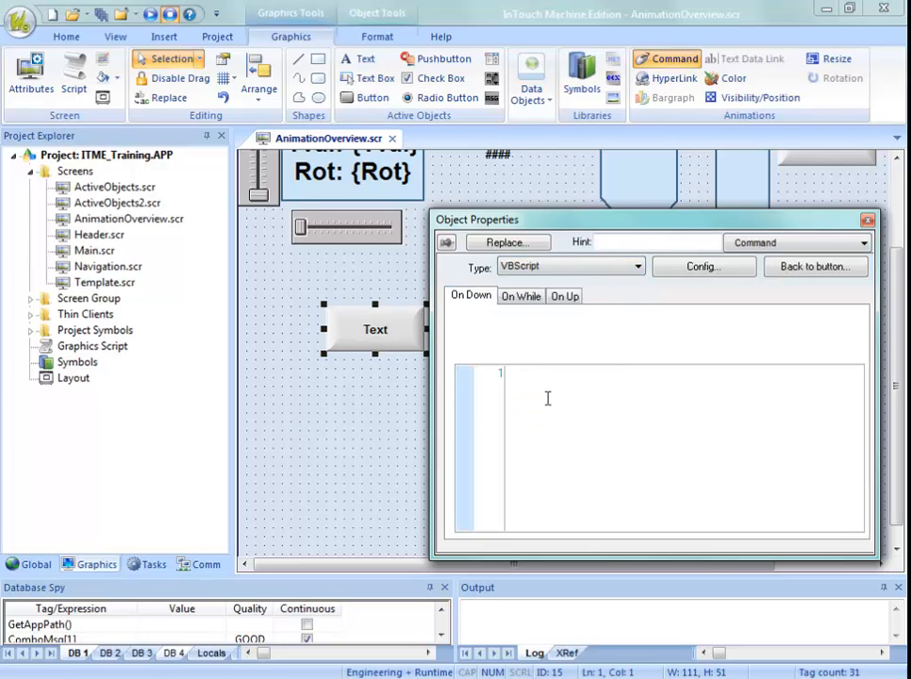
{"action": "left_click", "coordinate": [565, 296]}
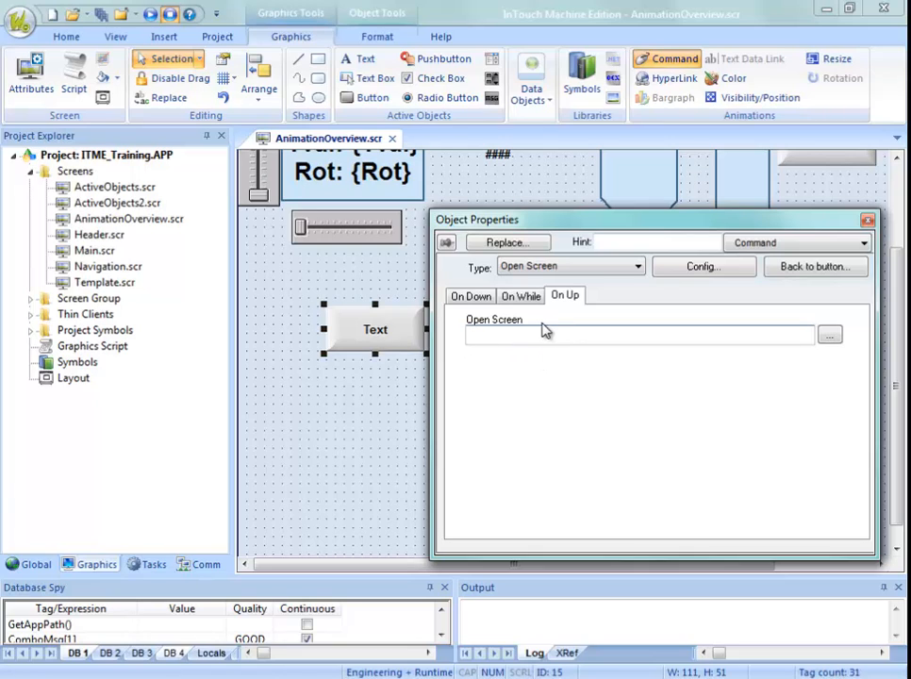
{"action": "left_click", "coordinate": [477, 298]}
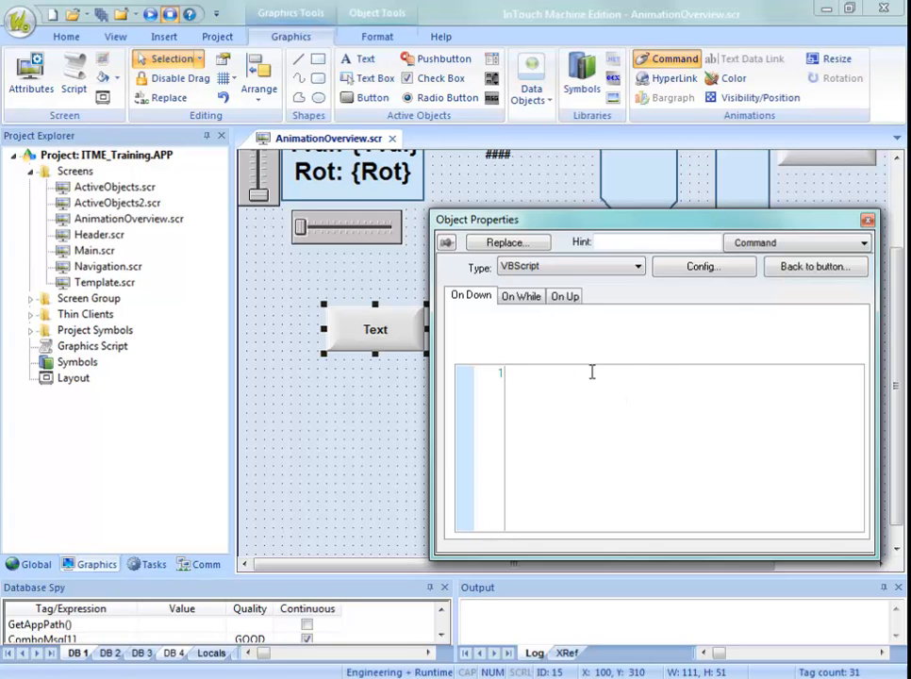
Open the button's detailed command configuration, resize its window and review the command types offered for the On Down event.
{"action": "left_click", "coordinate": [721, 270]}
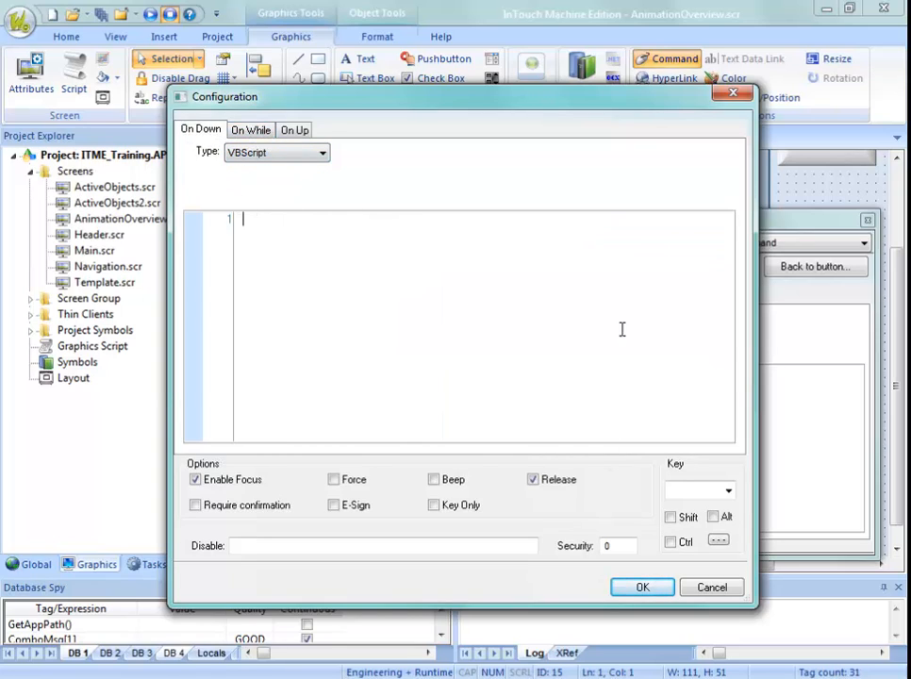
{"action": "left_click_drag", "start_coordinate": [753, 345], "coordinate": [868, 346]}
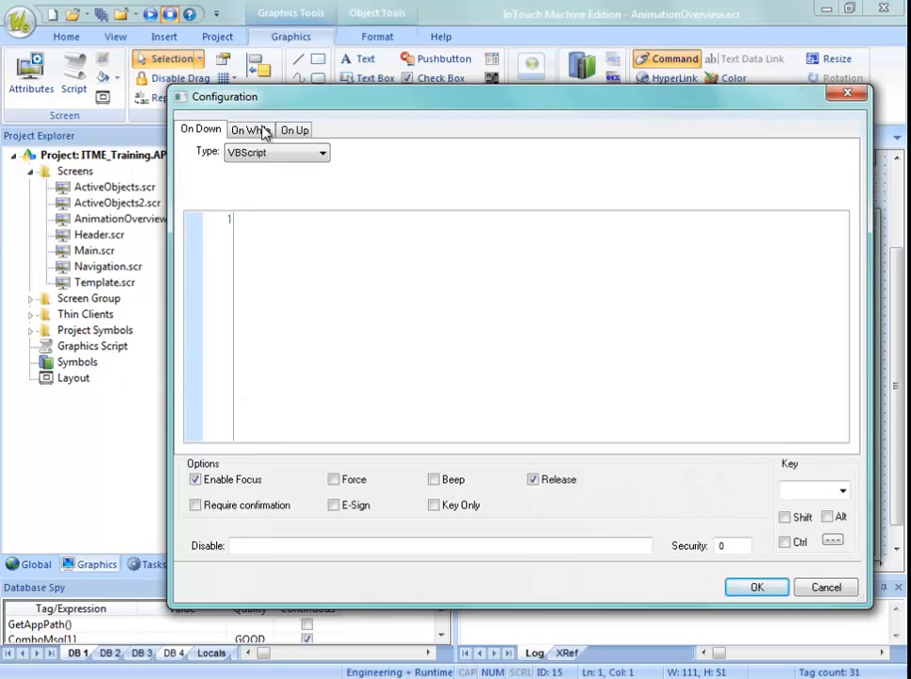
{"action": "left_click_drag", "start_coordinate": [295, 102], "coordinate": [177, 41]}
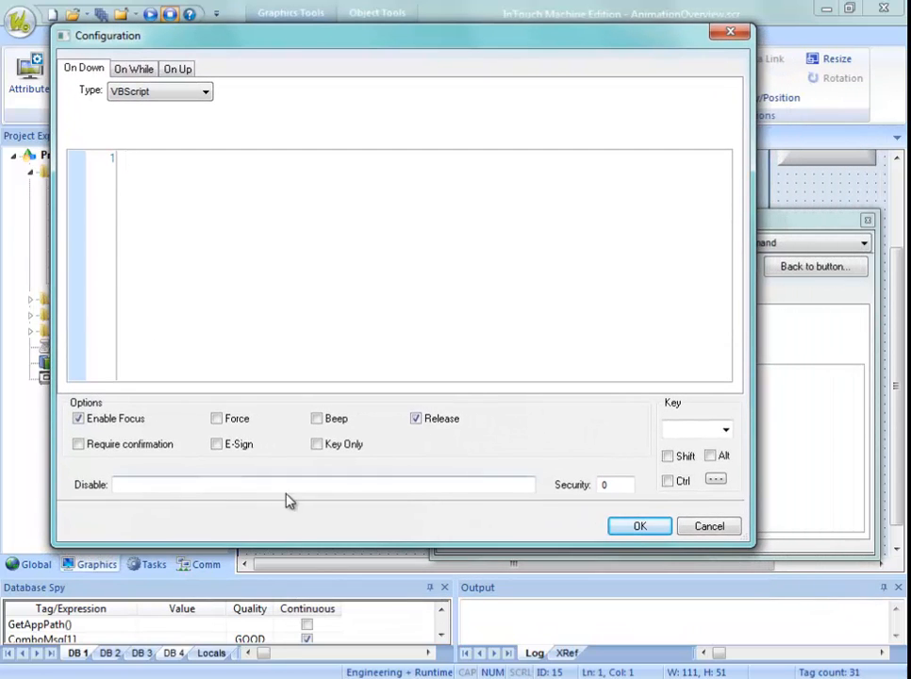
{"action": "left_click_drag", "start_coordinate": [289, 546], "coordinate": [309, 574]}
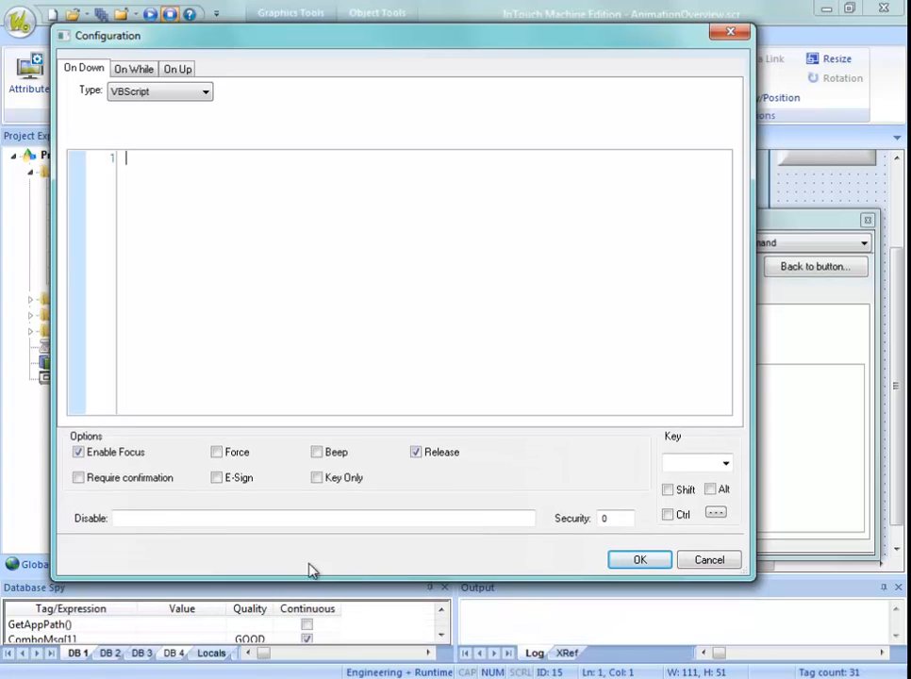
{"action": "left_click", "coordinate": [141, 92]}
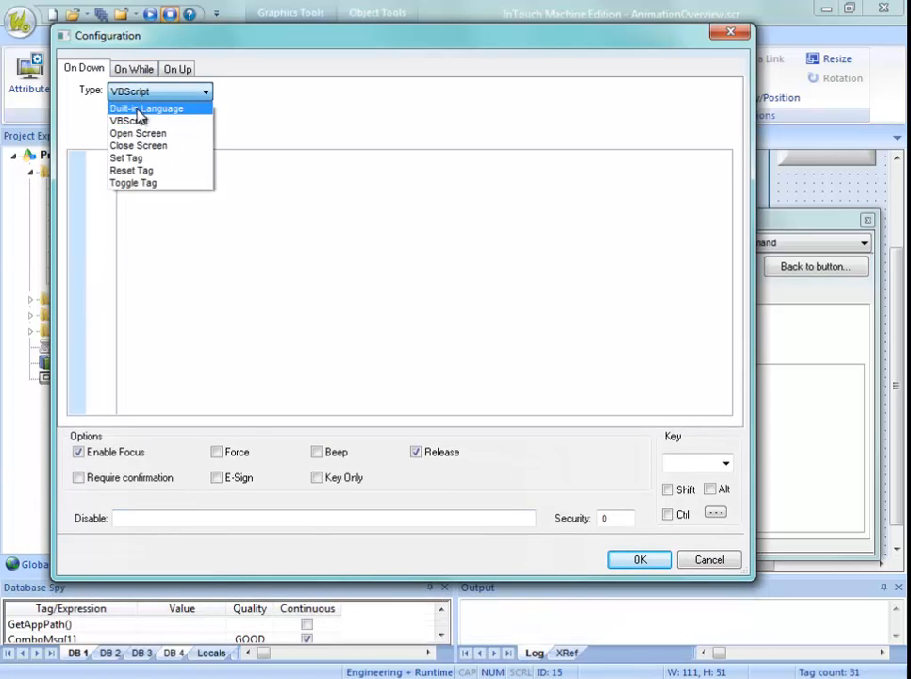
{"action": "left_click", "coordinate": [267, 236]}
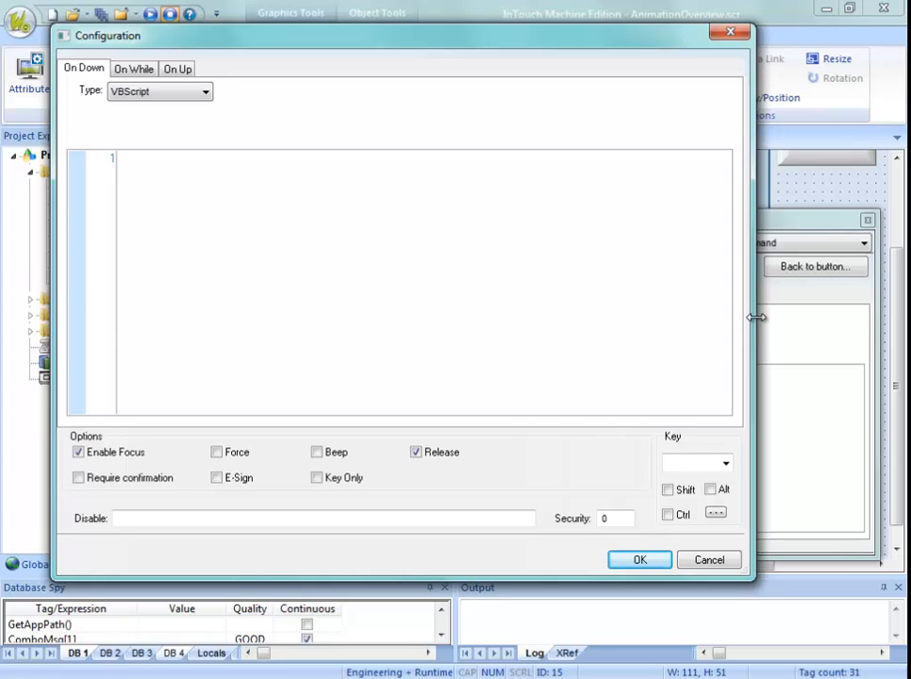
{"action": "left_click_drag", "start_coordinate": [758, 317], "coordinate": [686, 319]}
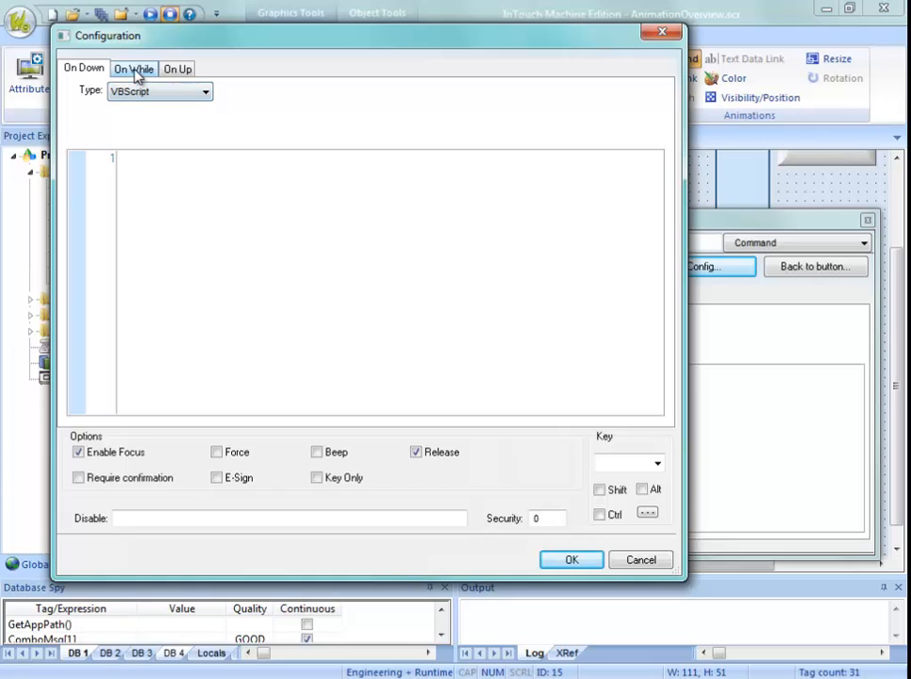
Set the On Down command to Built-in Language with tag Yval and expression Yval*2, and accept the button's properties.
{"action": "left_click", "coordinate": [123, 92]}
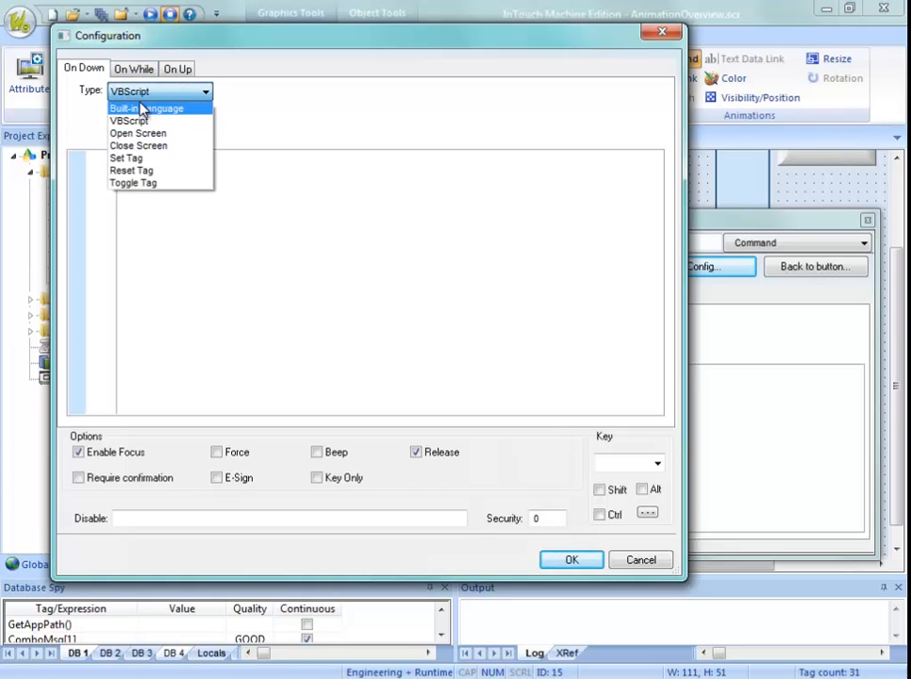
{"action": "left_click", "coordinate": [141, 110]}
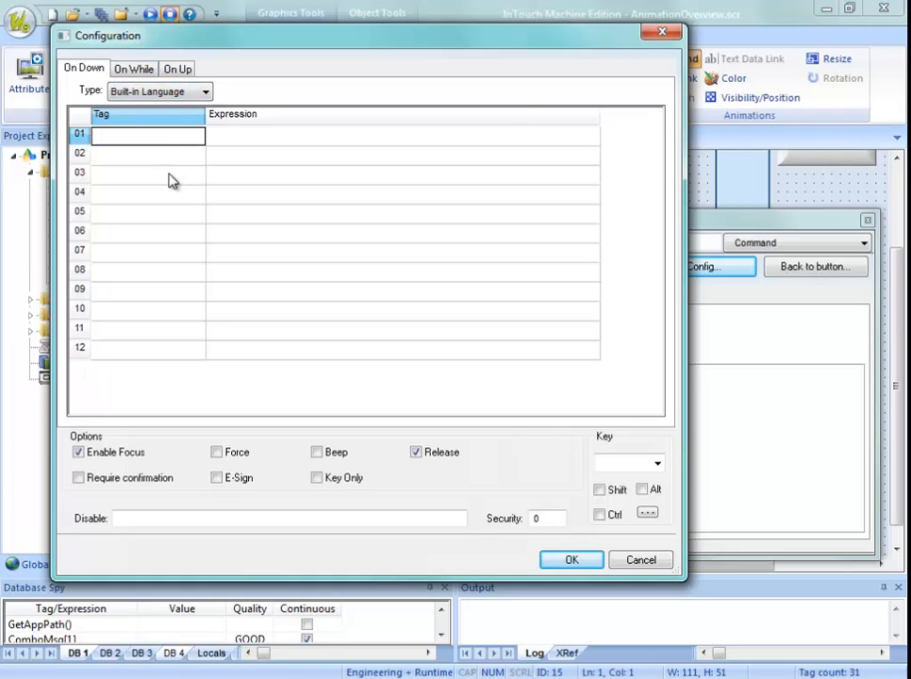
{"action": "type", "text": "Yval"}
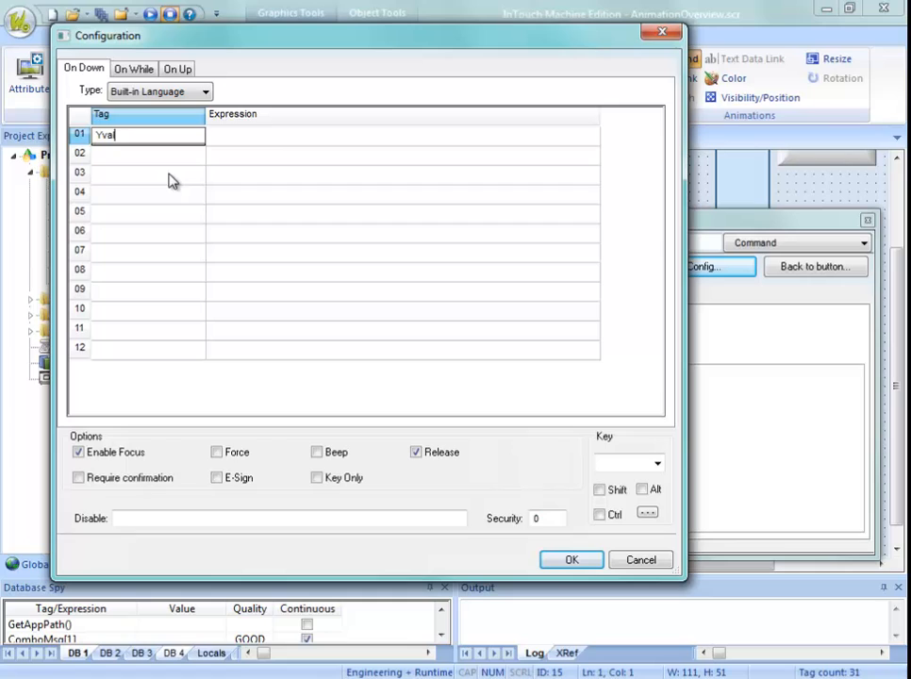
{"action": "key", "text": "Tab"}
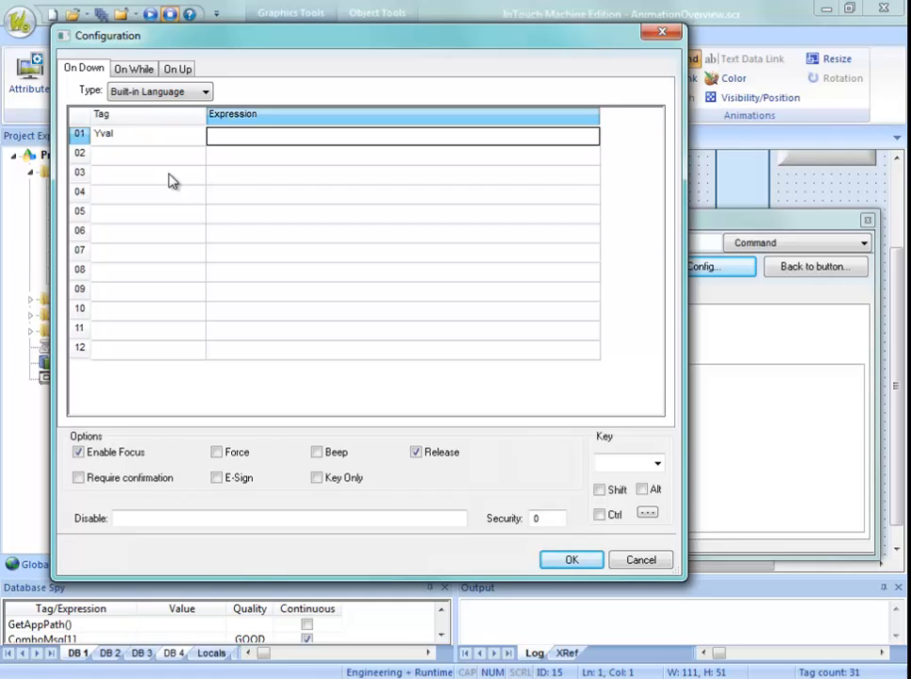
{"action": "type", "text": "Ya"}
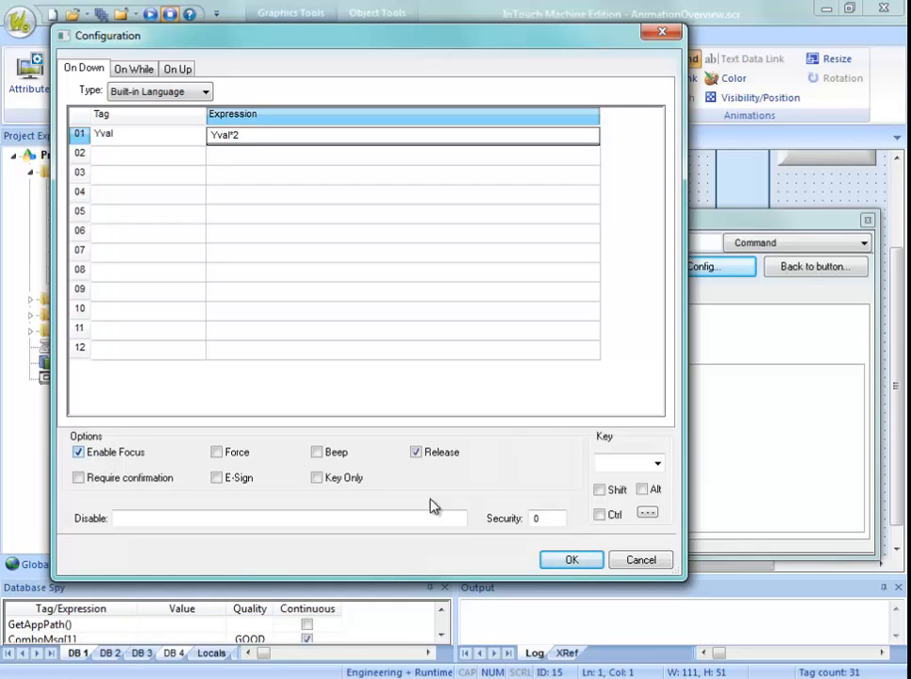
{"action": "left_click", "coordinate": [585, 560]}
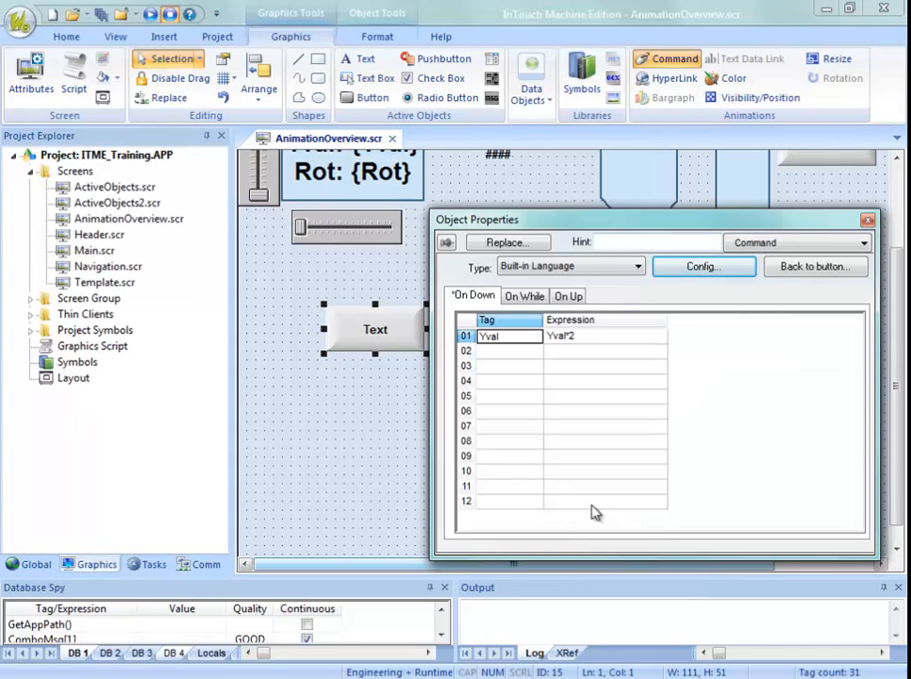
{"action": "left_click", "coordinate": [869, 221]}
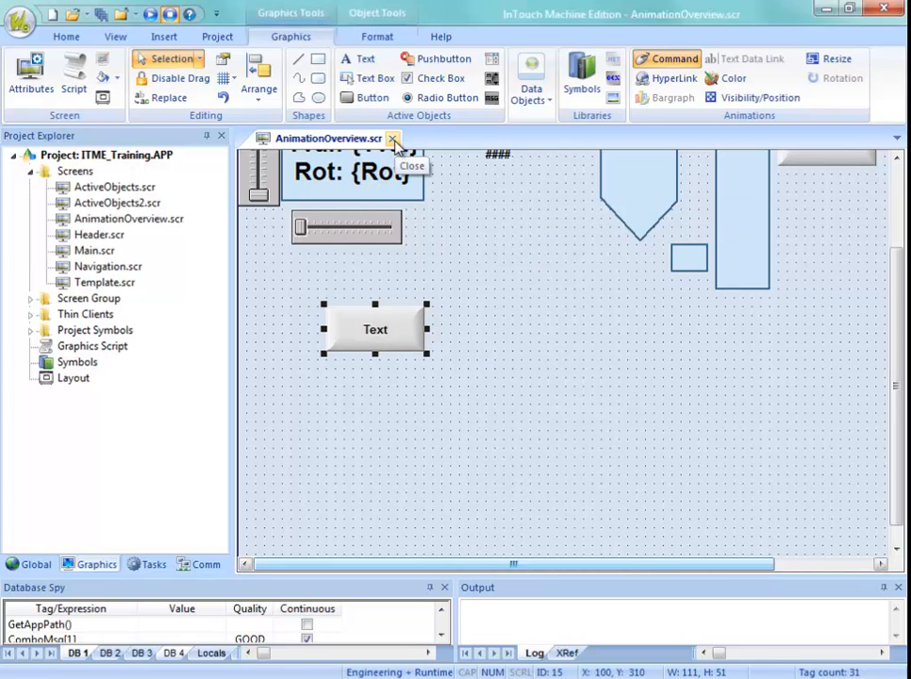
Connect to the remote target host 192.168.1.142, check the project's local and target paths, and accept the remote management settings.
{"action": "left_click", "coordinate": [66, 37]}
{"action": "left_click", "coordinate": [230, 92]}
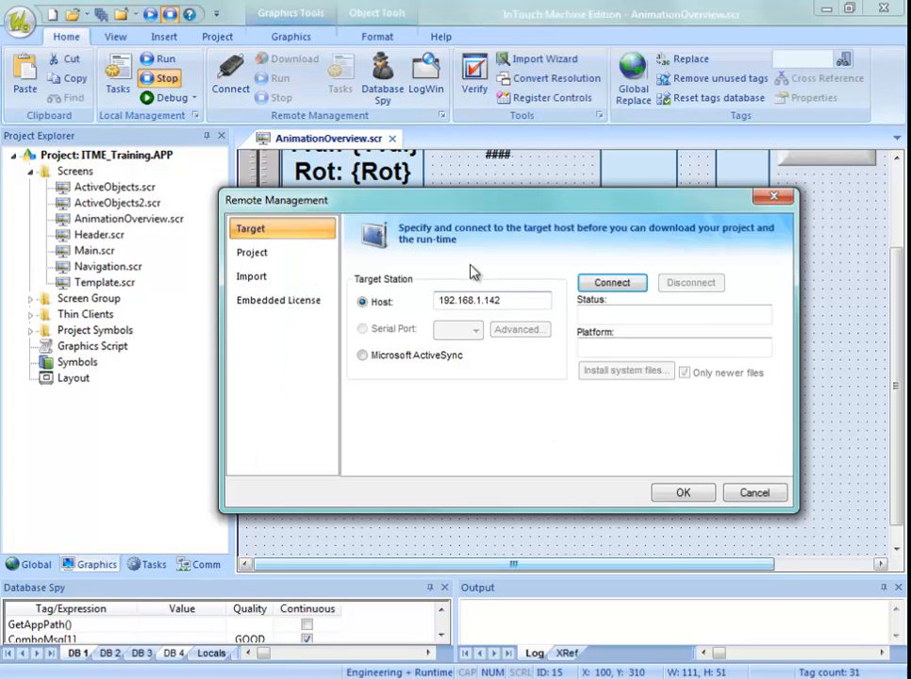
{"action": "left_click", "coordinate": [609, 285]}
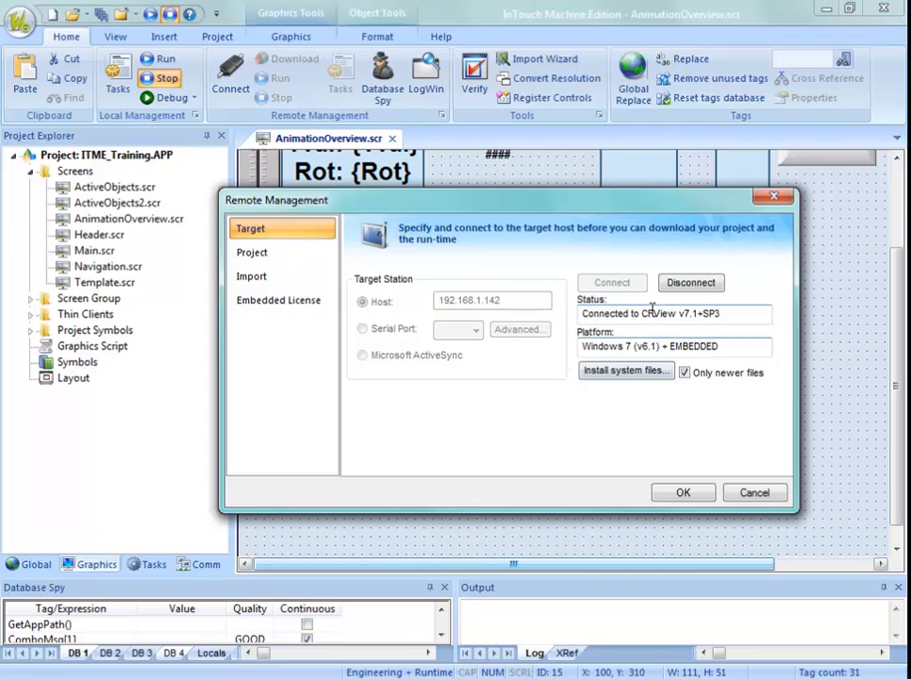
{"action": "left_click", "coordinate": [247, 253]}
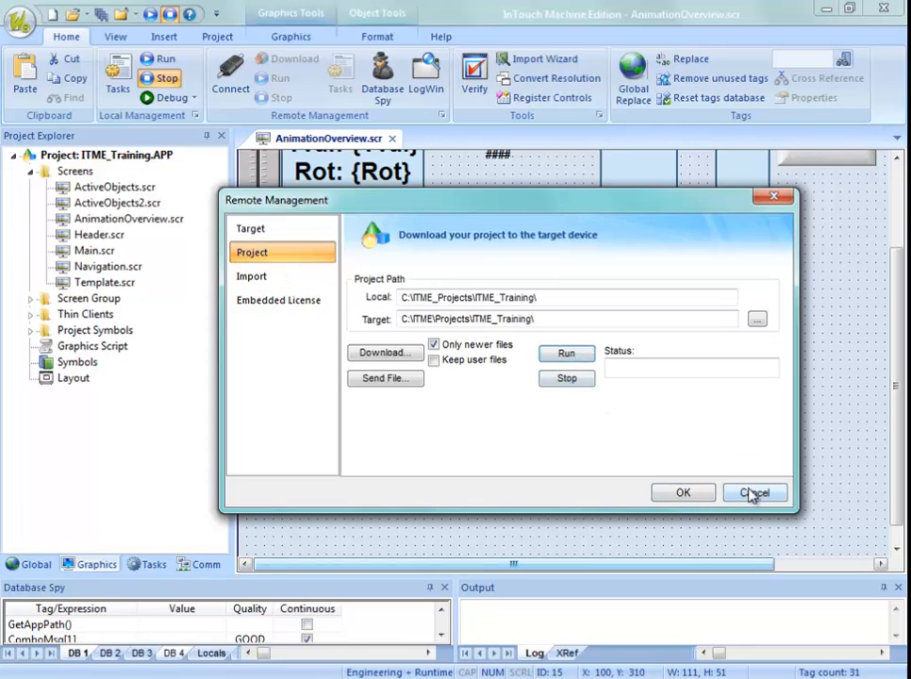
{"action": "left_click", "coordinate": [684, 493]}
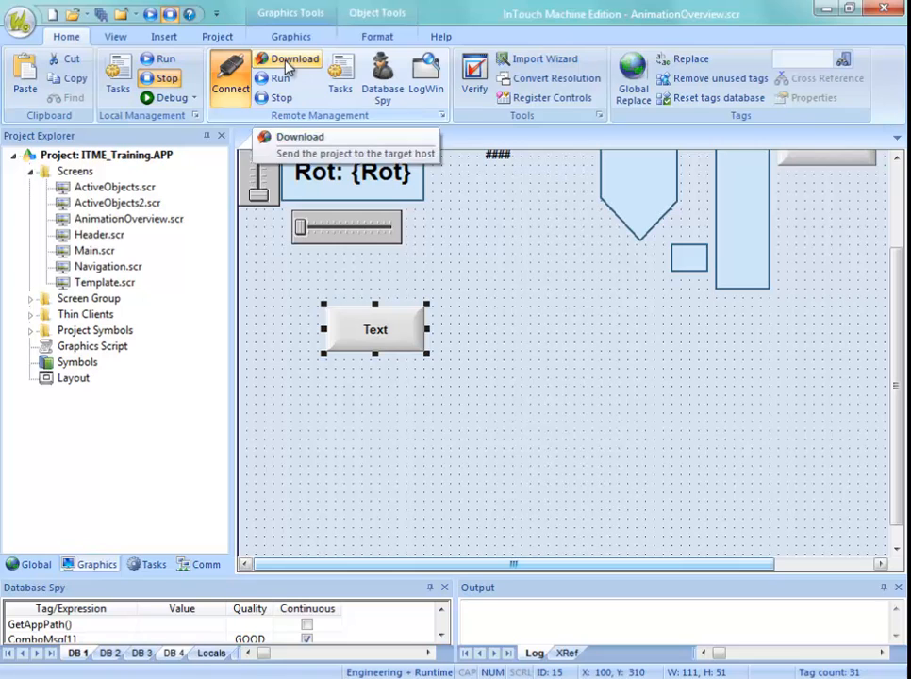
Save the AnimationOverview screen and download it together with the project to the remote target.
{"action": "right_click", "coordinate": [357, 140]}
{"action": "left_click", "coordinate": [389, 154]}
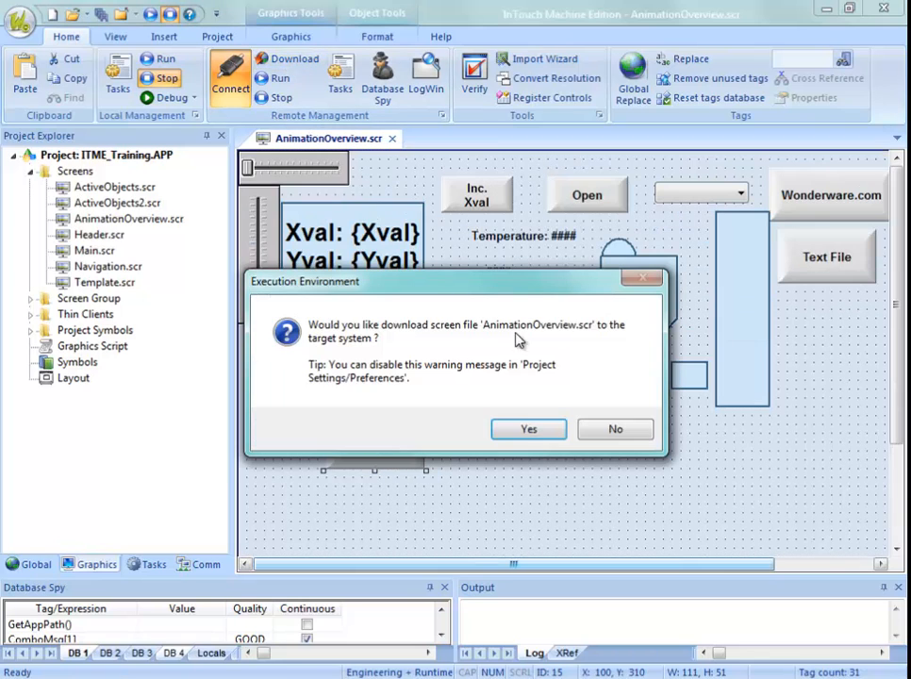
{"action": "left_click", "coordinate": [529, 429]}
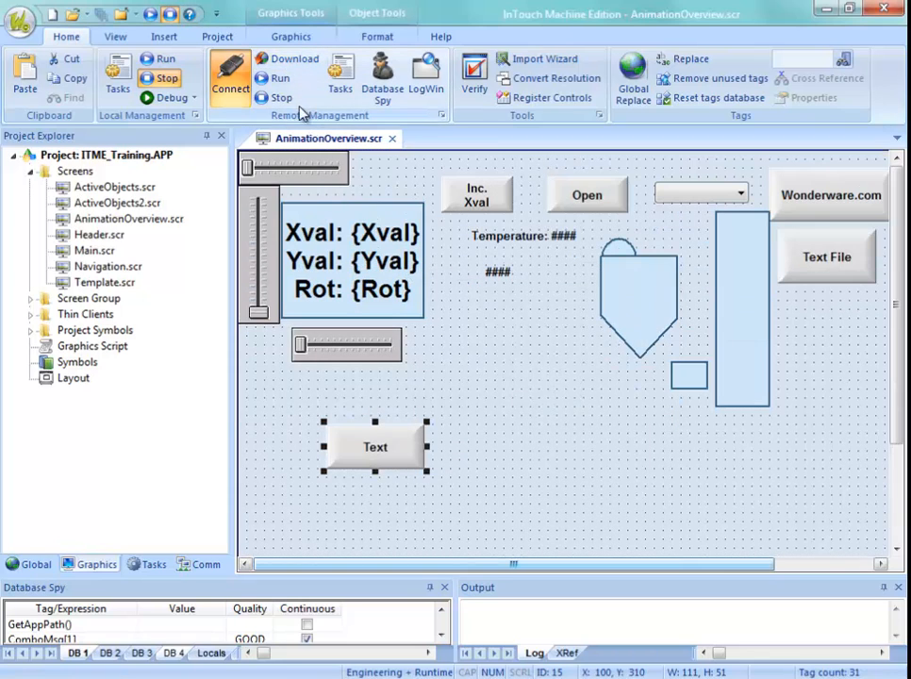
{"action": "left_click", "coordinate": [282, 59]}
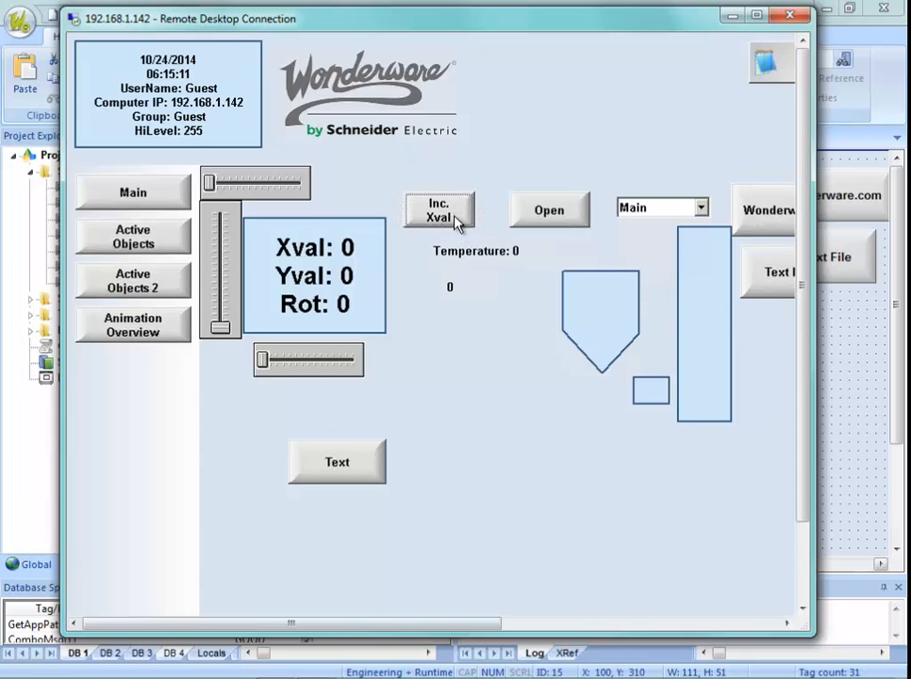
In the Remote Desktop session, raise Xval to 9 one increment at a time with the Inc. Xval button.
{"action": "left_click", "coordinate": [457, 221]}
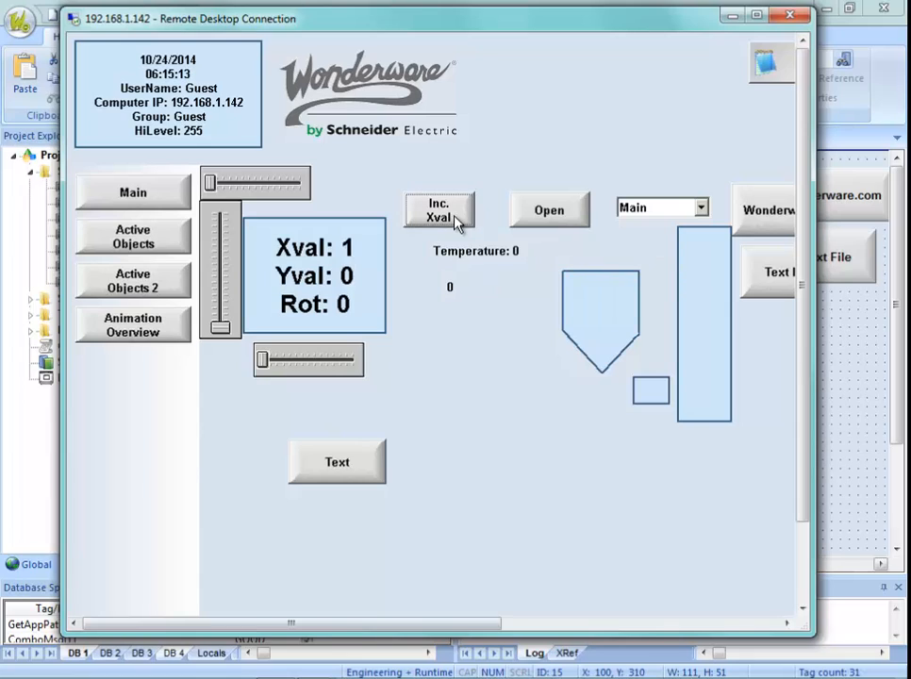
{"action": "left_click", "coordinate": [456, 221]}
{"action": "left_click", "coordinate": [456, 221]}
{"action": "left_click", "coordinate": [457, 221]}
{"action": "left_click", "coordinate": [457, 221]}
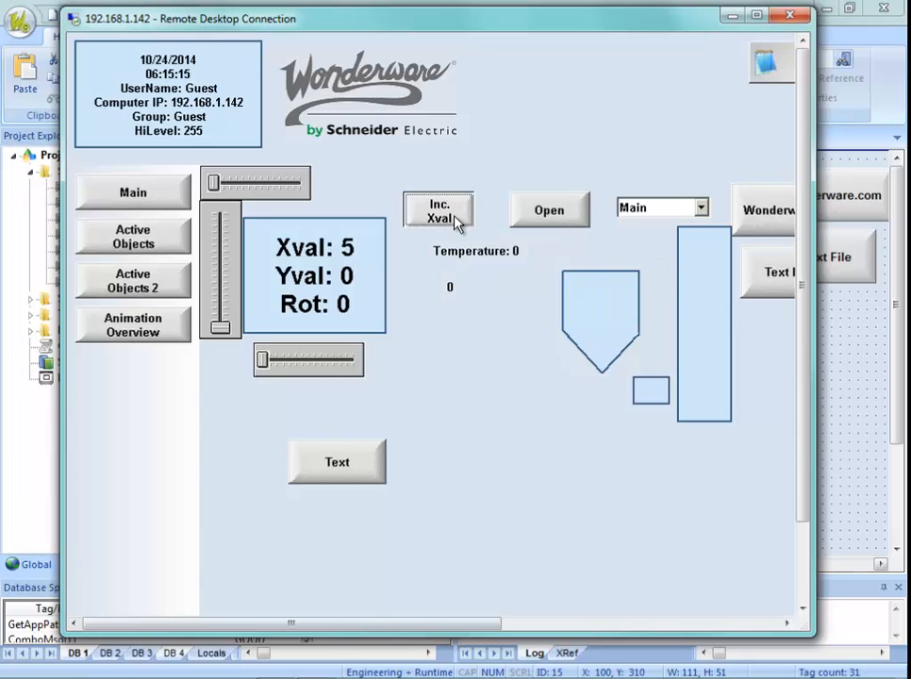
{"action": "left_click", "coordinate": [457, 220]}
{"action": "left_click", "coordinate": [457, 220]}
{"action": "left_click", "coordinate": [457, 221]}
{"action": "left_click", "coordinate": [457, 221]}
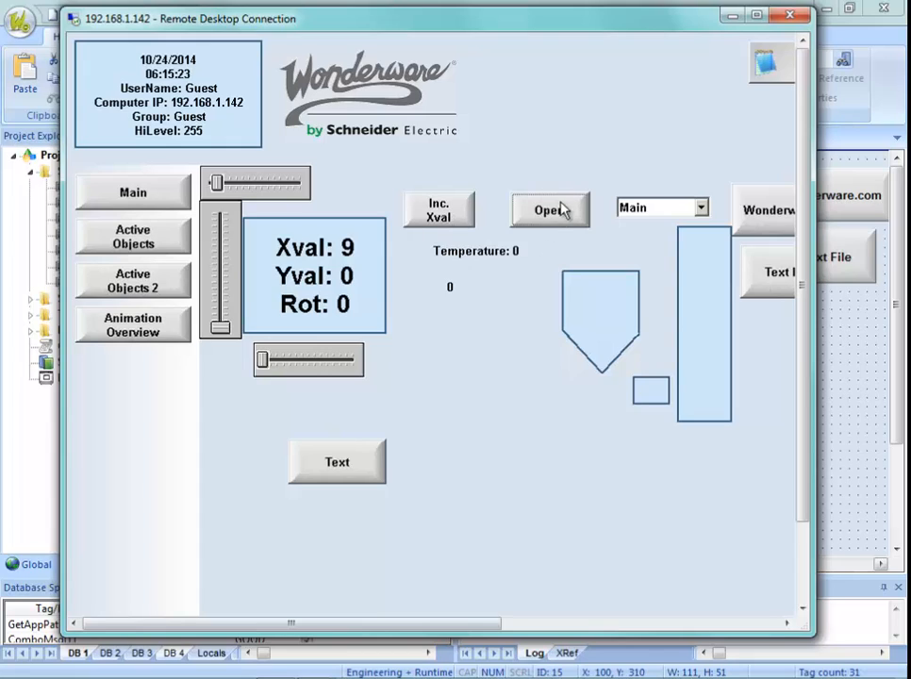
Check the keyboard focus order by moving from the Inc. Xval button through the controls to the Text button.
{"action": "key", "text": "Tab"}
{"action": "key", "text": "Tab"}
{"action": "key", "text": "Tab"}
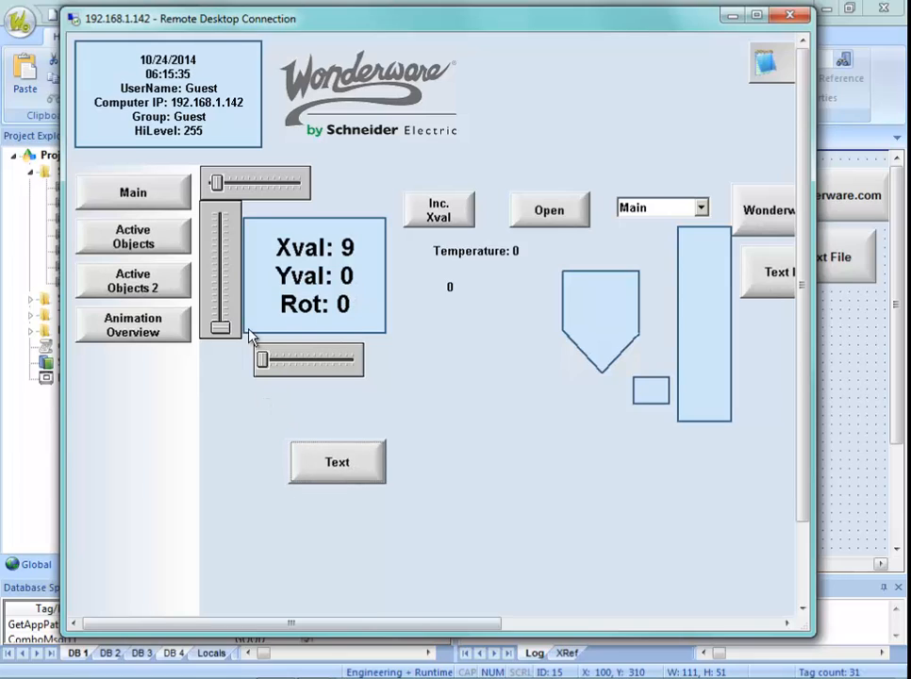
Set Yval to 6 with the vertical slider, test doubling it with the Text button up to 96, and return to the screen editor.
{"action": "left_click_drag", "start_coordinate": [220, 328], "coordinate": [220, 321]}
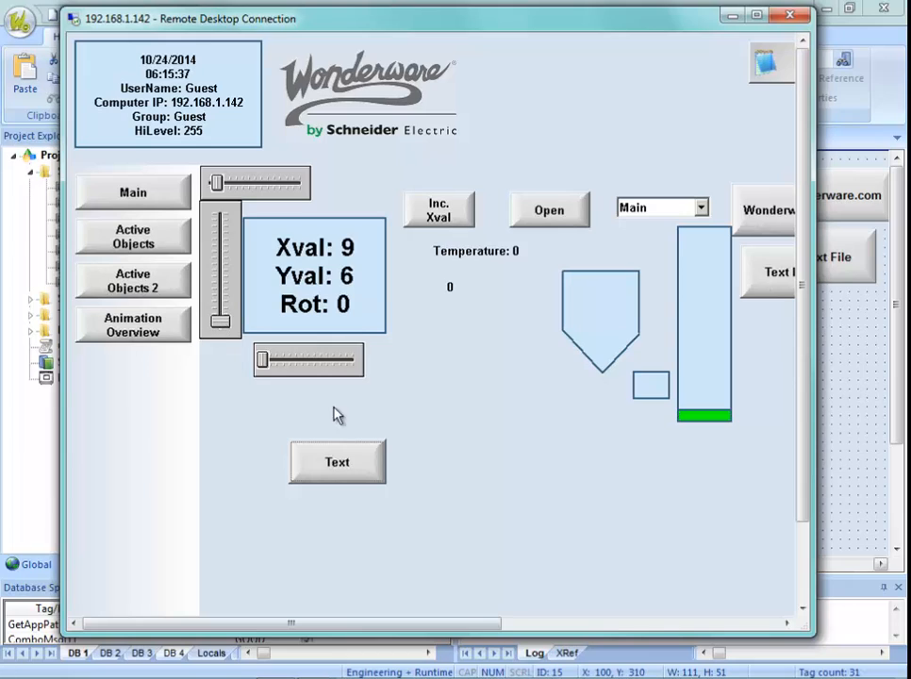
{"action": "left_click", "coordinate": [341, 463]}
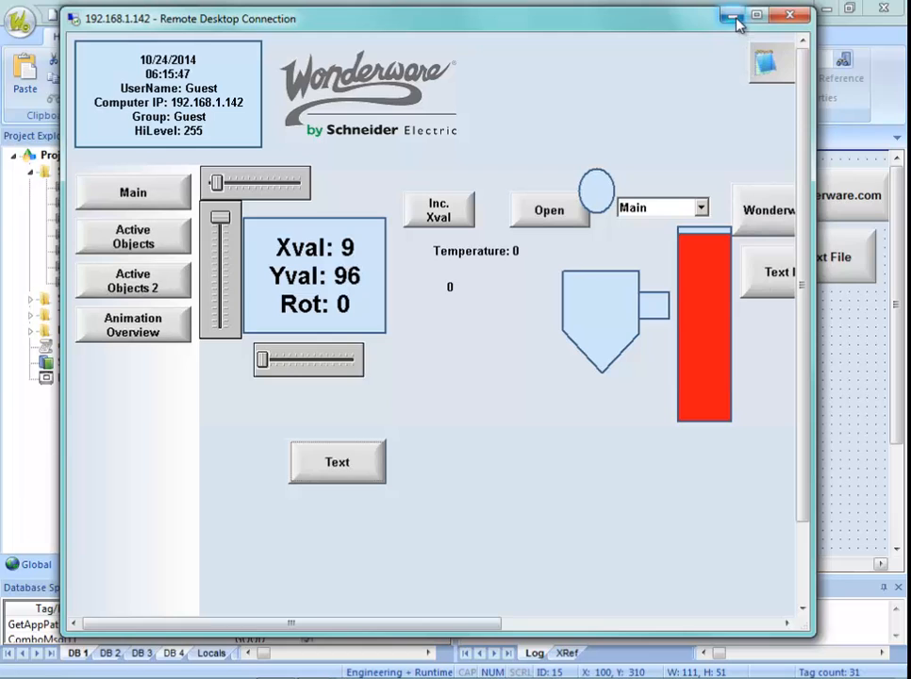
{"action": "left_click", "coordinate": [844, 487]}
{"action": "left_click_drag", "start_coordinate": [387, 459], "coordinate": [488, 460]}
{"action": "left_click", "coordinate": [424, 460]}
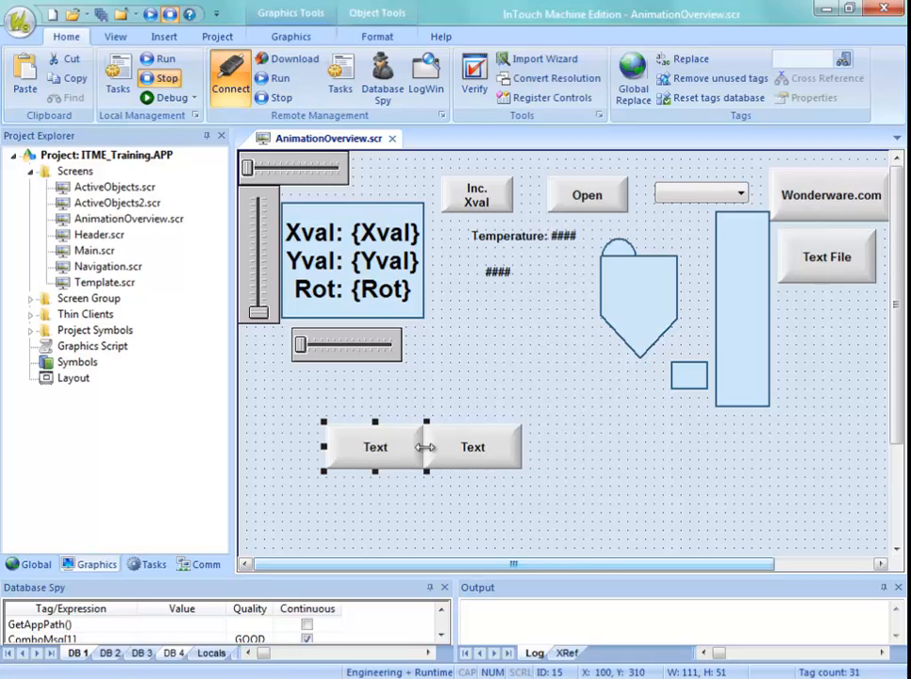
{"action": "left_click_drag", "start_coordinate": [426, 447], "coordinate": [390, 447]}
{"action": "left_click_drag", "start_coordinate": [463, 450], "coordinate": [433, 461]}
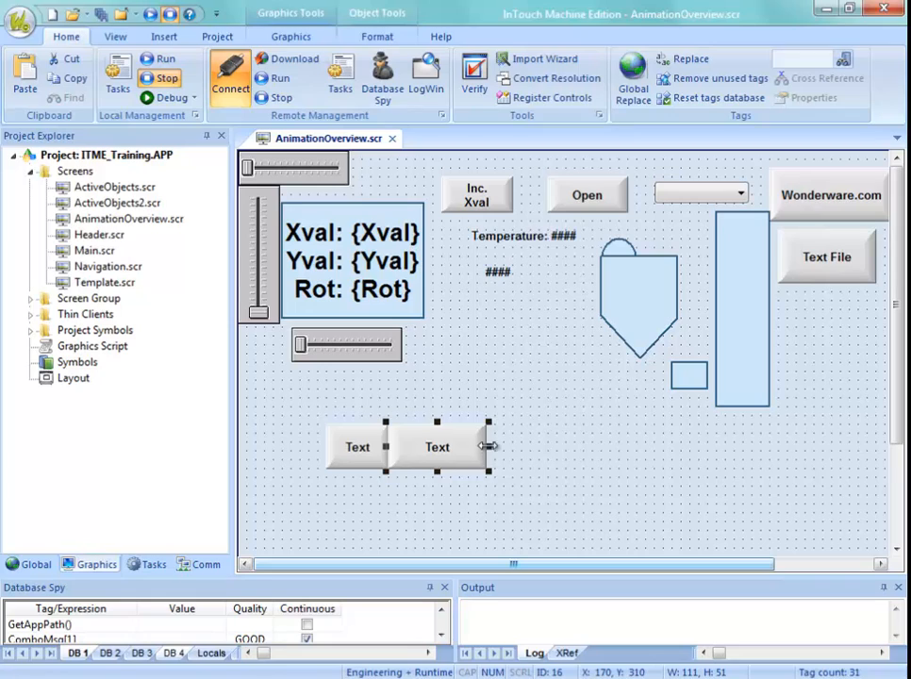
{"action": "left_click_drag", "start_coordinate": [488, 446], "coordinate": [445, 447]}
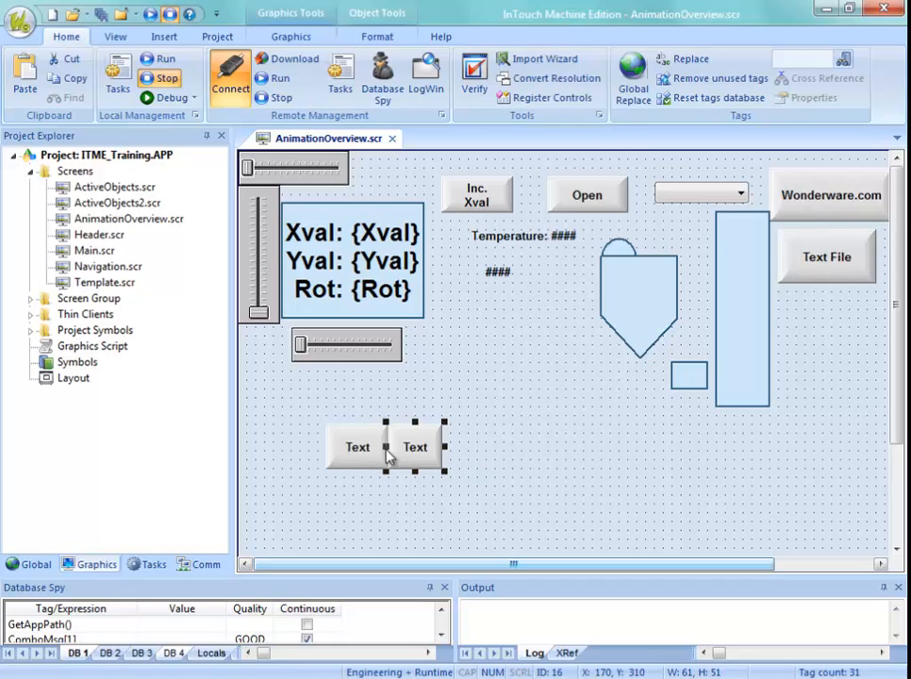
{"action": "left_click_drag", "start_coordinate": [443, 449], "coordinate": [517, 466]}
{"action": "key", "text": "Delete"}
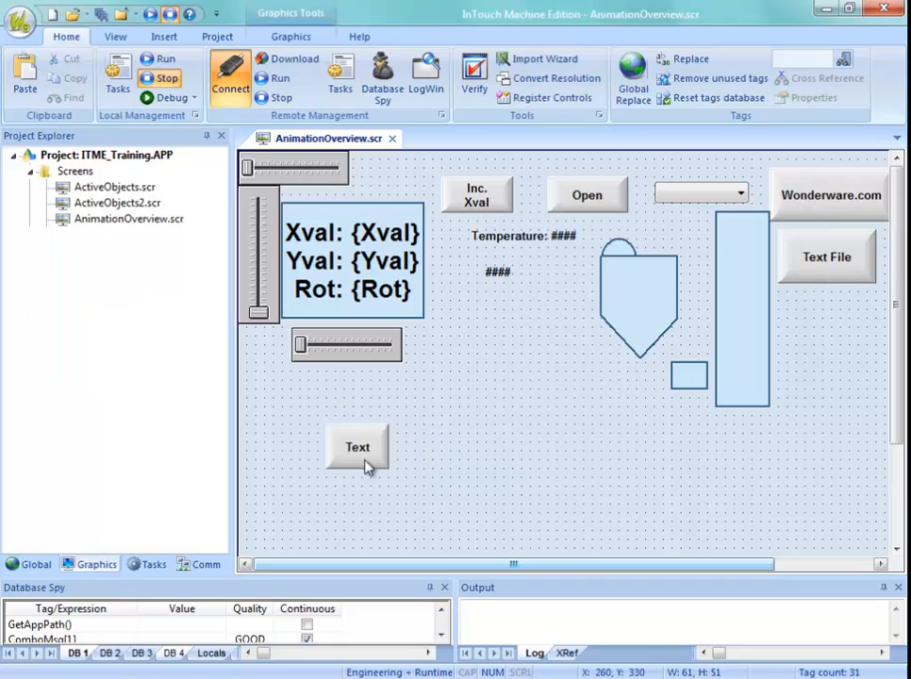
Narrow the Text button to a width of 61 and place two copies beside it, forming a row of three.
{"action": "left_click", "coordinate": [359, 460]}
{"action": "left_click_drag", "start_coordinate": [393, 449], "coordinate": [475, 466]}
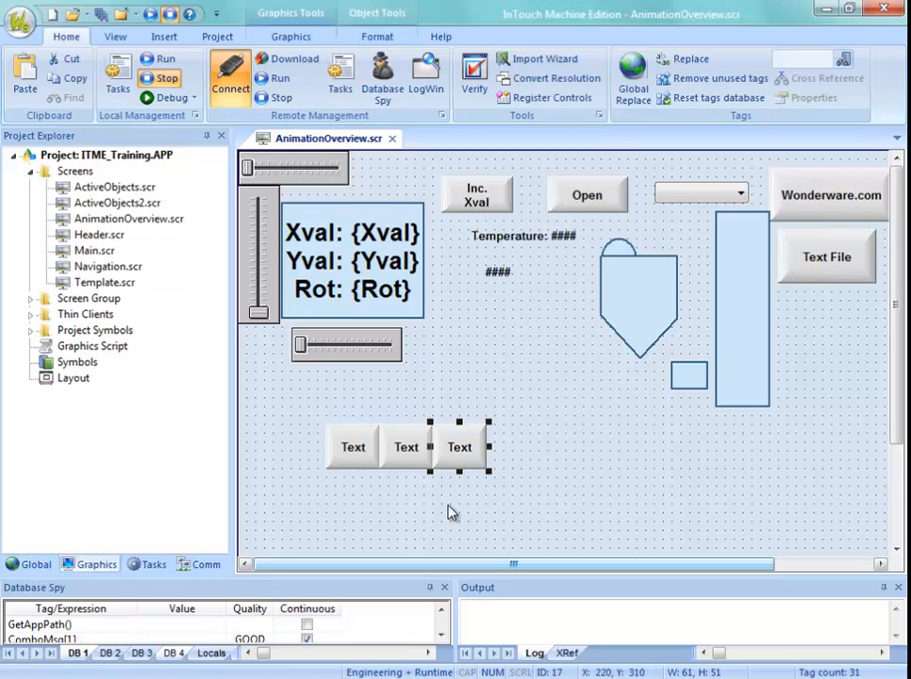
{"action": "left_click", "coordinate": [453, 509]}
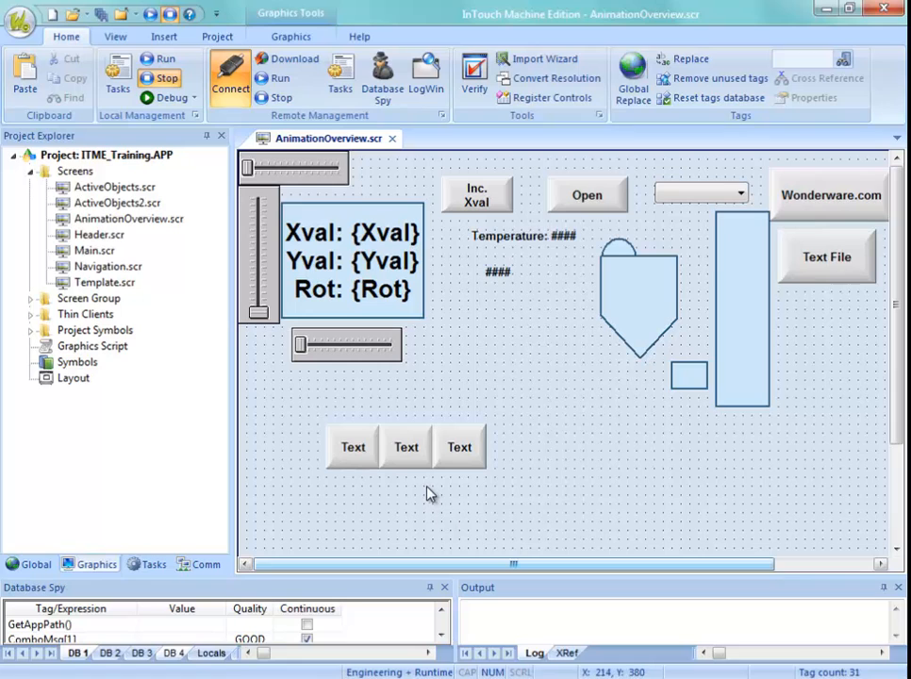
Save the AnimationOverview screen, download it to the target system, and check the three Text buttons in the remote session.
{"action": "right_click", "coordinate": [341, 142]}
{"action": "left_click", "coordinate": [377, 153]}
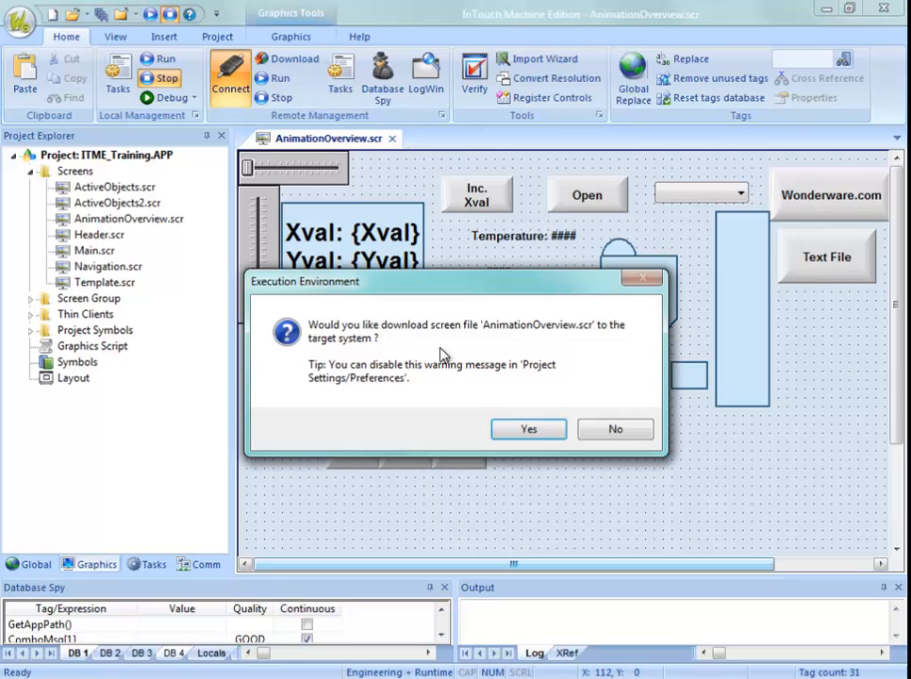
{"action": "left_click", "coordinate": [509, 424]}
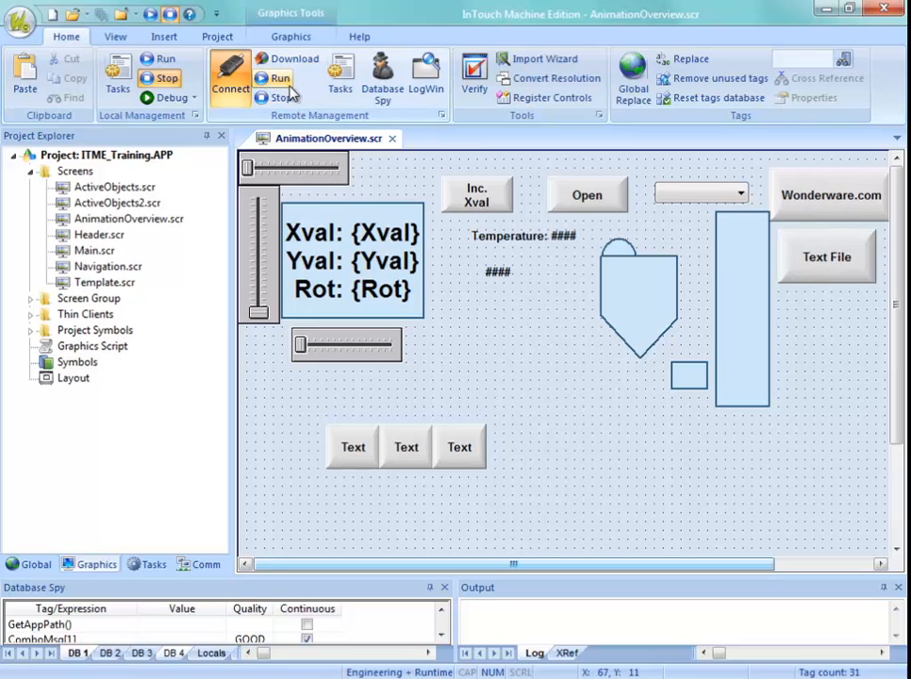
{"action": "key", "text": "alt+Tab"}
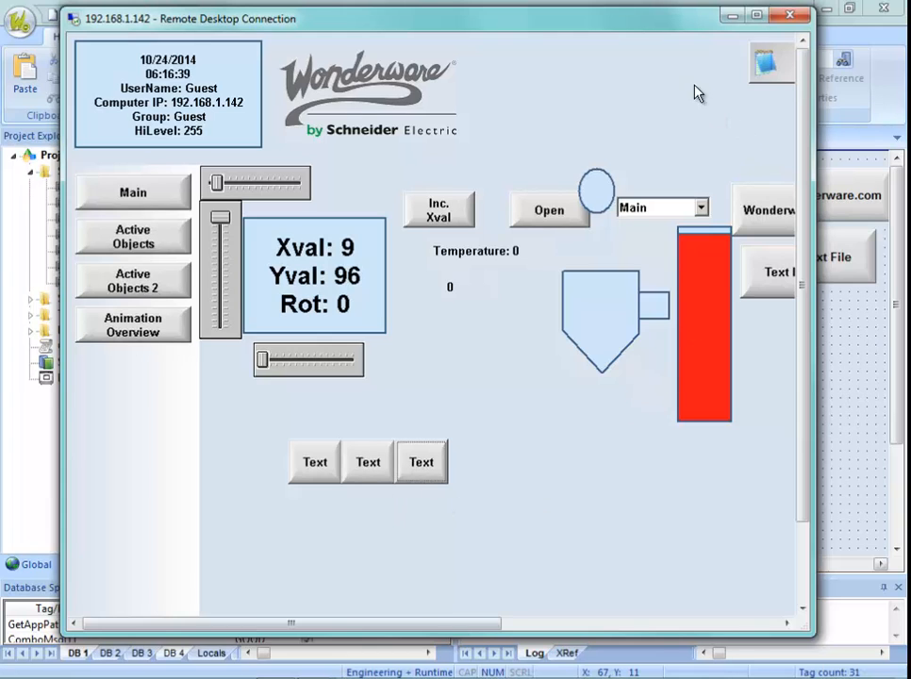
{"action": "left_click", "coordinate": [791, 15]}
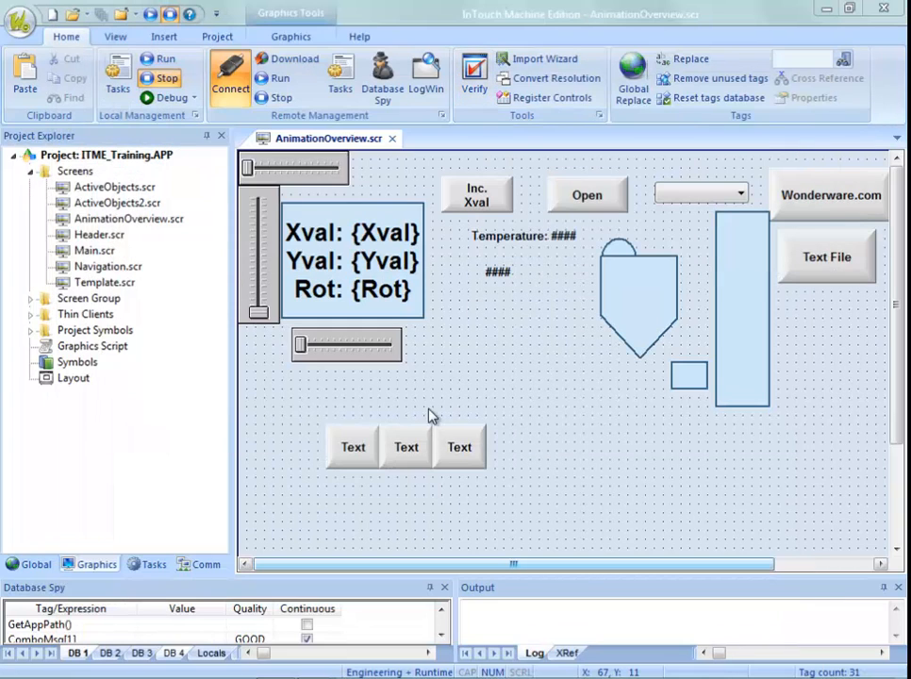
Disable the Enable Focus option in the middle Text button's command configuration and accept it.
{"action": "double_click", "coordinate": [407, 453]}
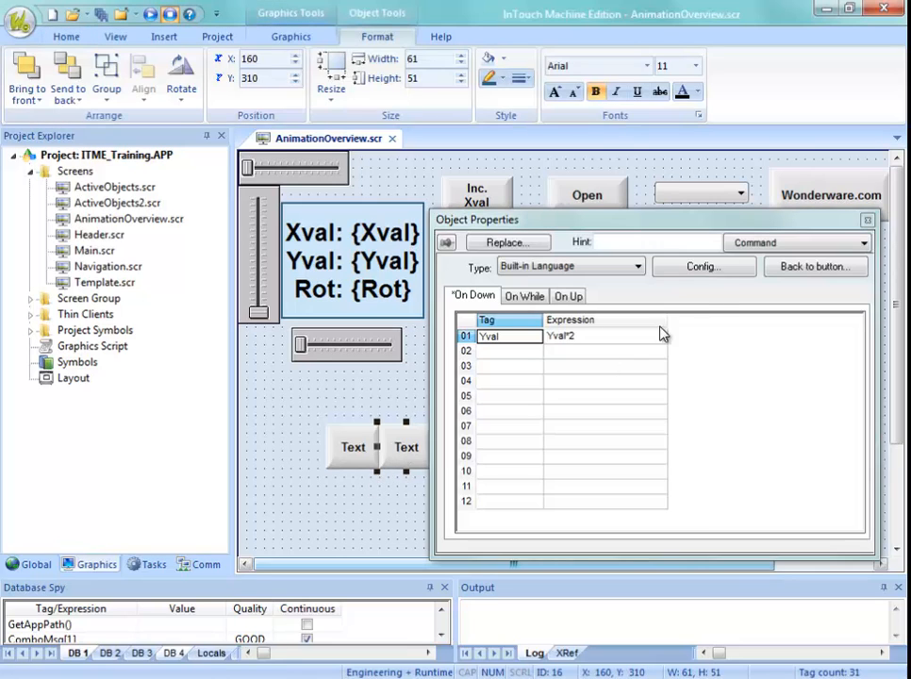
{"action": "left_click", "coordinate": [713, 269]}
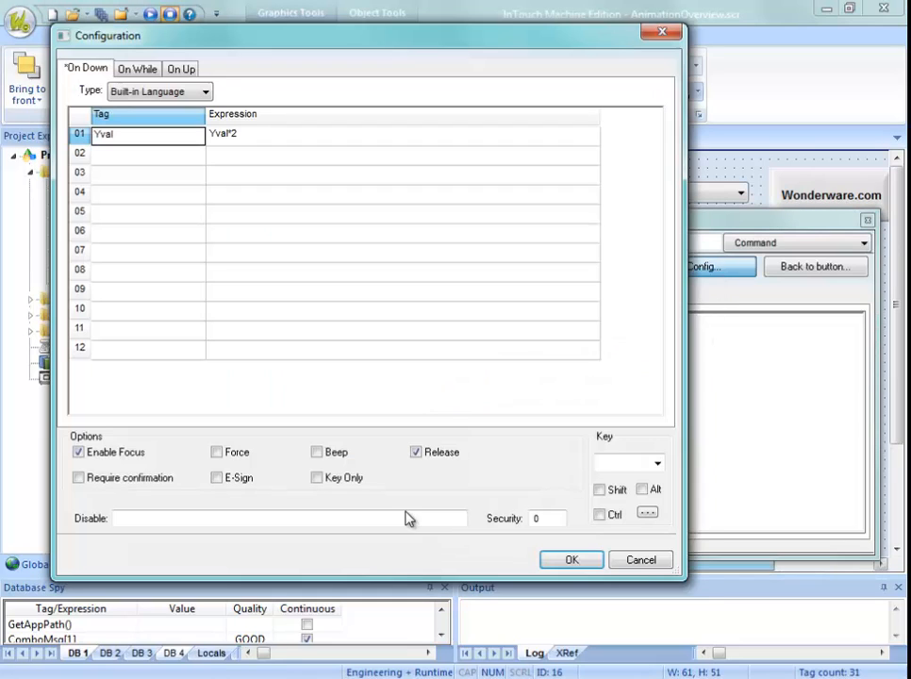
{"action": "left_click", "coordinate": [83, 453]}
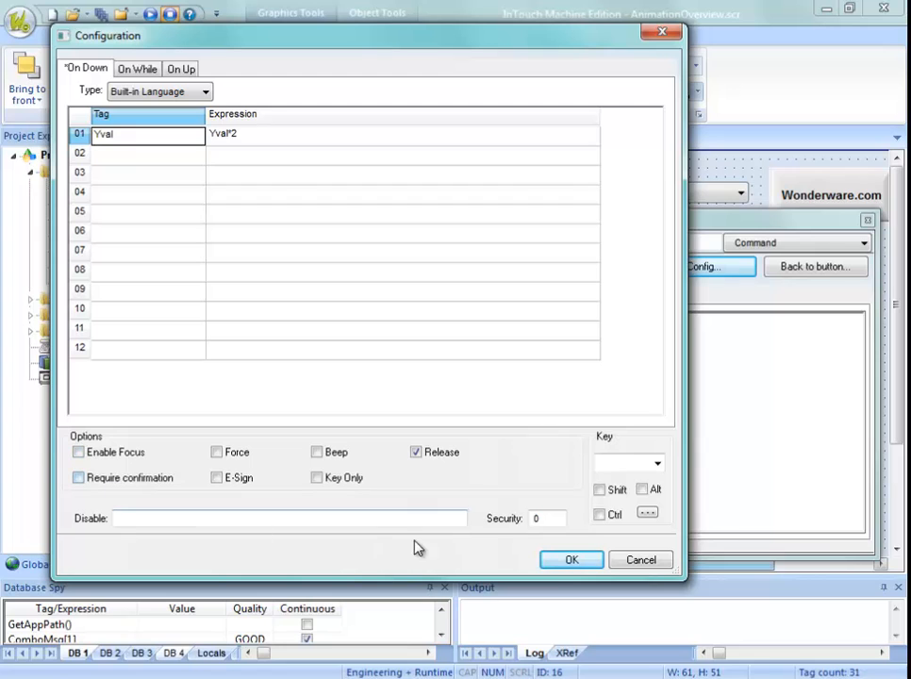
{"action": "left_click", "coordinate": [569, 562]}
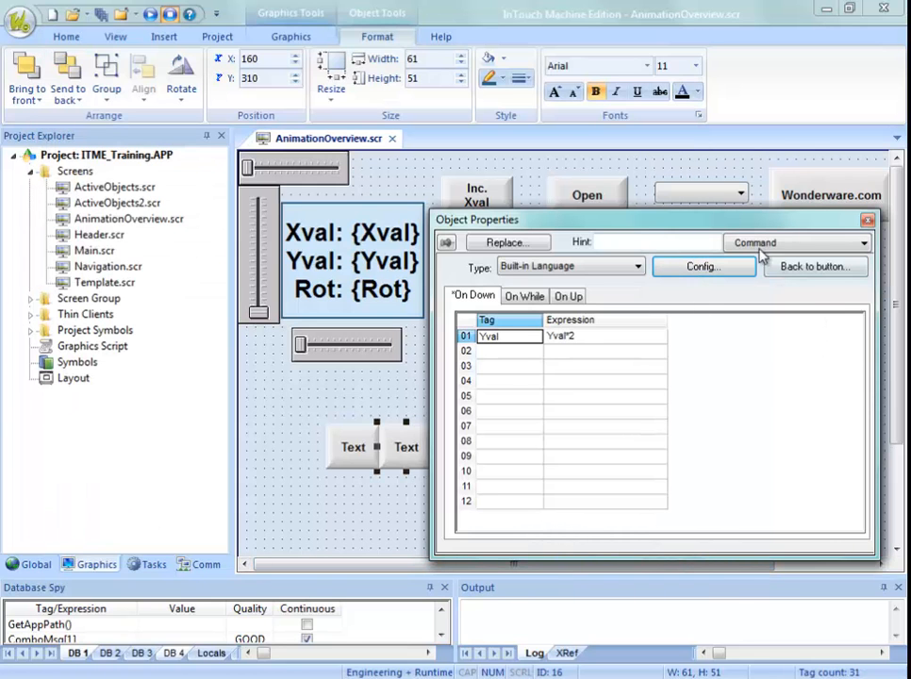
Save the AnimationOverview screen with the focus change and download its file to the target system.
{"action": "right_click", "coordinate": [338, 139]}
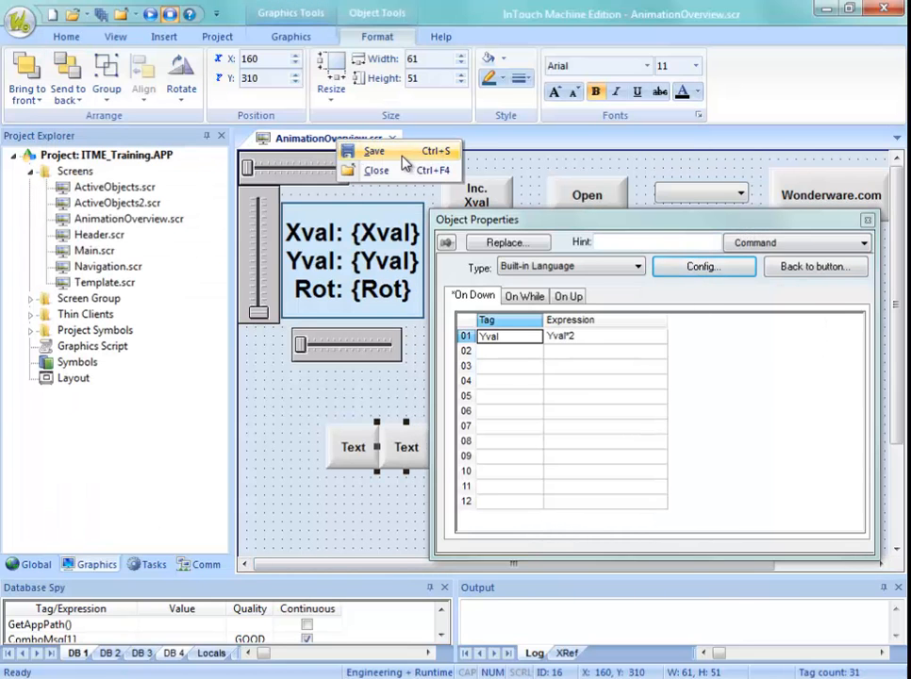
{"action": "left_click", "coordinate": [377, 149]}
{"action": "left_click", "coordinate": [529, 430]}
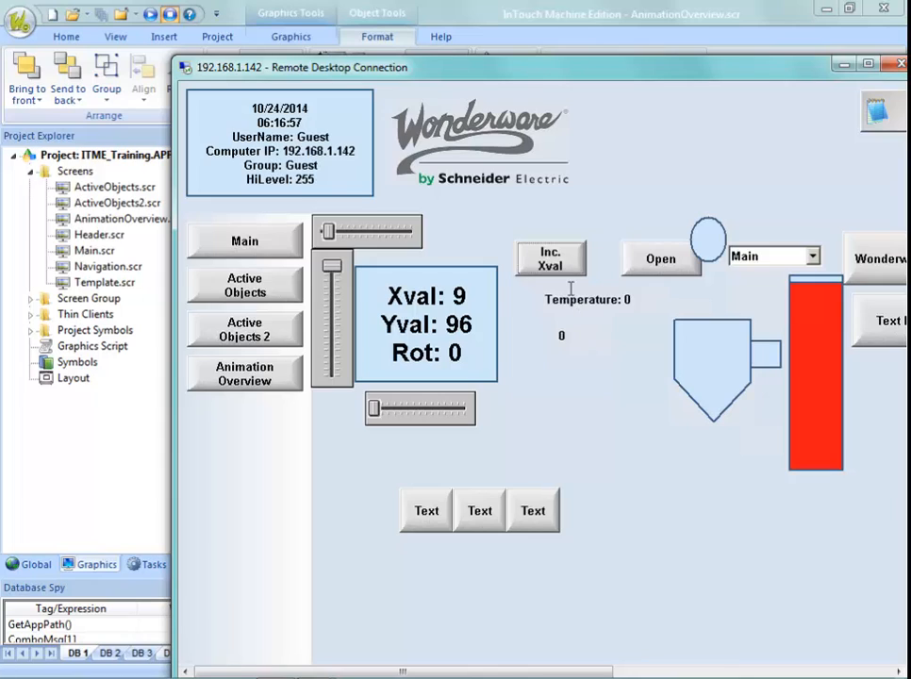
In the remote session, increment Xval once and move the keyboard focus through the controls to test the three Text buttons.
{"action": "left_click", "coordinate": [550, 254]}
{"action": "key", "text": "Tab"}
{"action": "key", "text": "Tab"}
{"action": "key", "text": "Tab"}
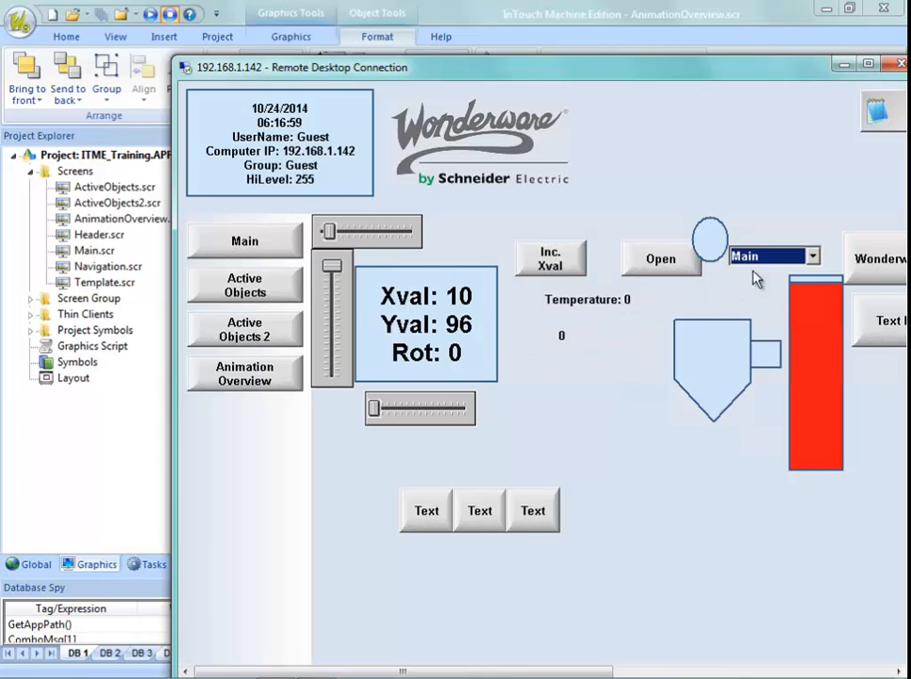
{"action": "key", "text": "Tab"}
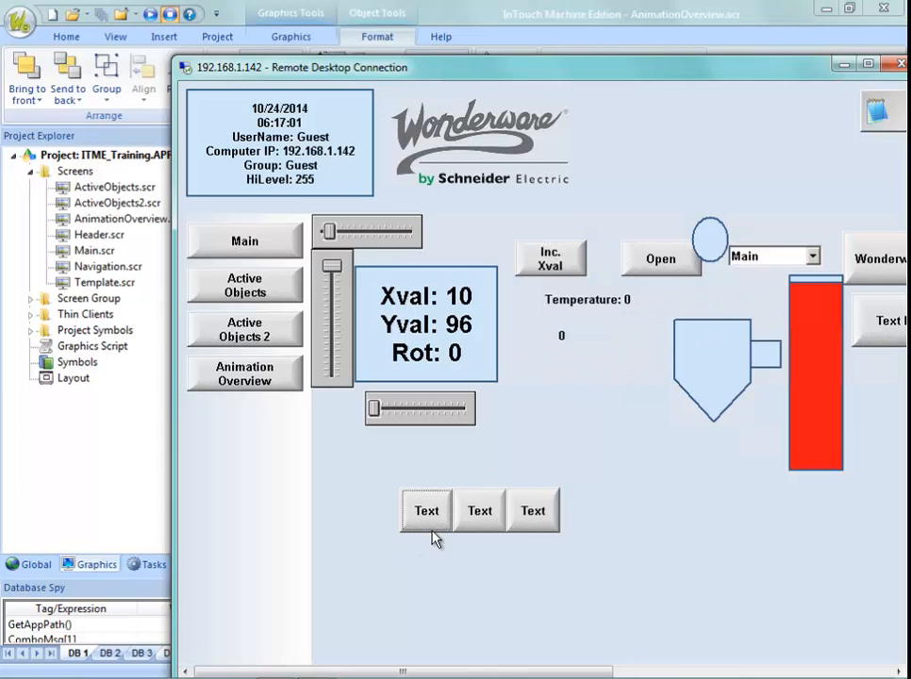
{"action": "key", "text": "Tab"}
{"action": "key", "text": "Tab"}
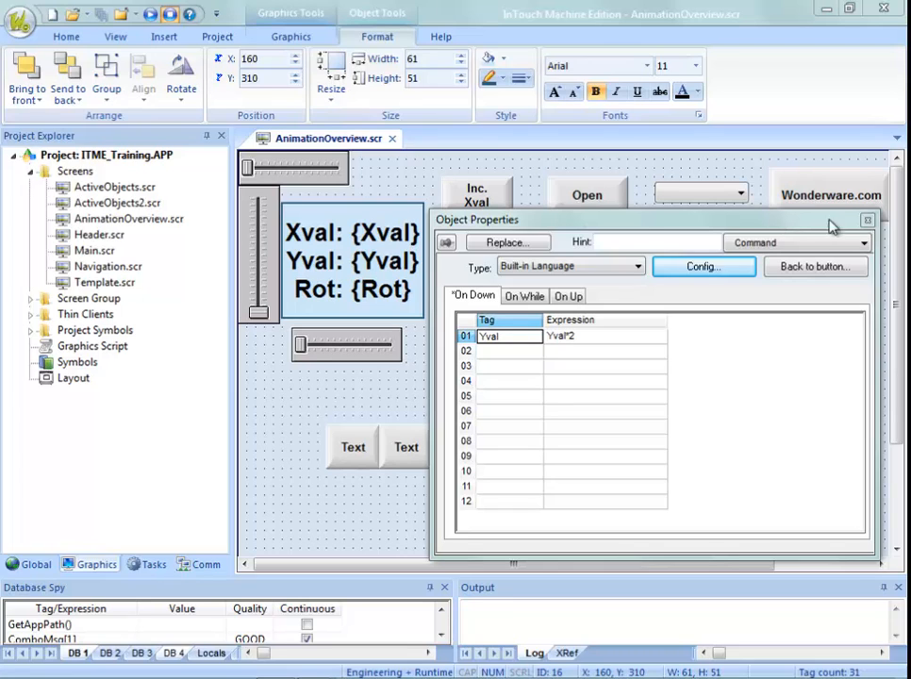
Close the middle button's Object Properties and turn on the Tab Order display for the AnimationOverview screen.
{"action": "left_click", "coordinate": [868, 219]}
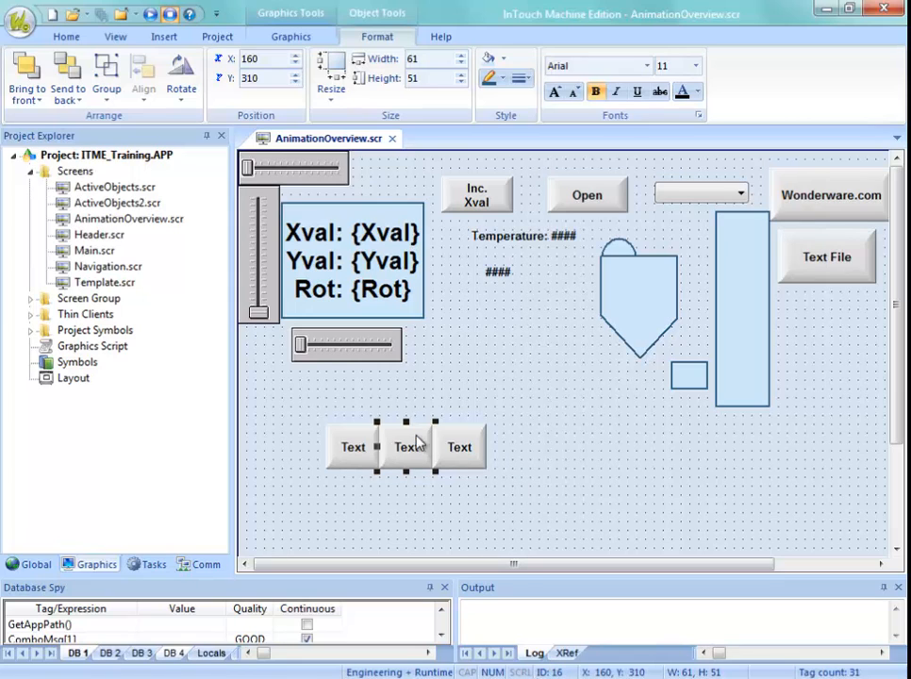
{"action": "left_click", "coordinate": [507, 382]}
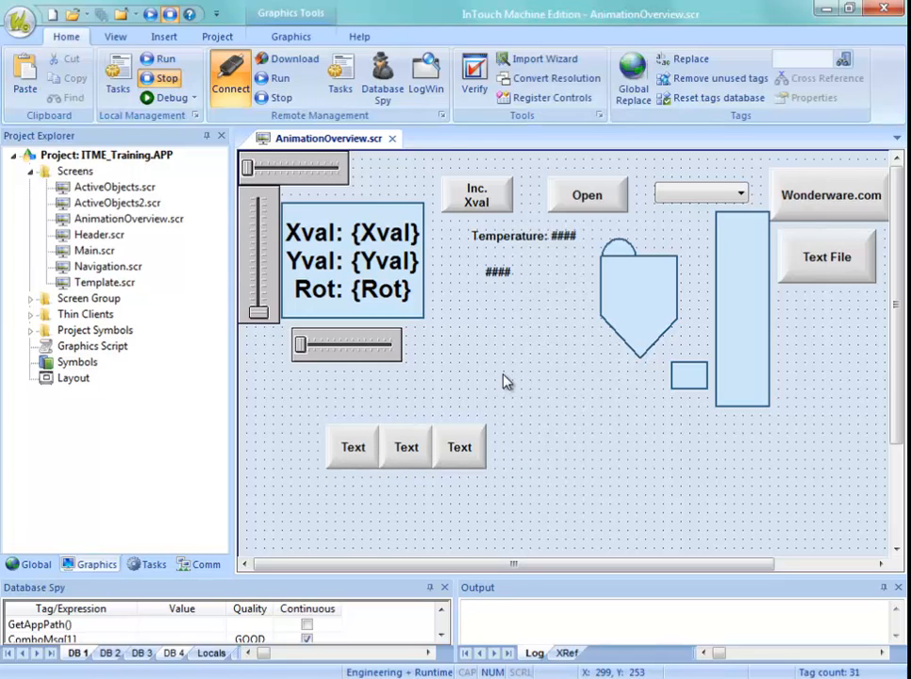
{"action": "right_click", "coordinate": [506, 380]}
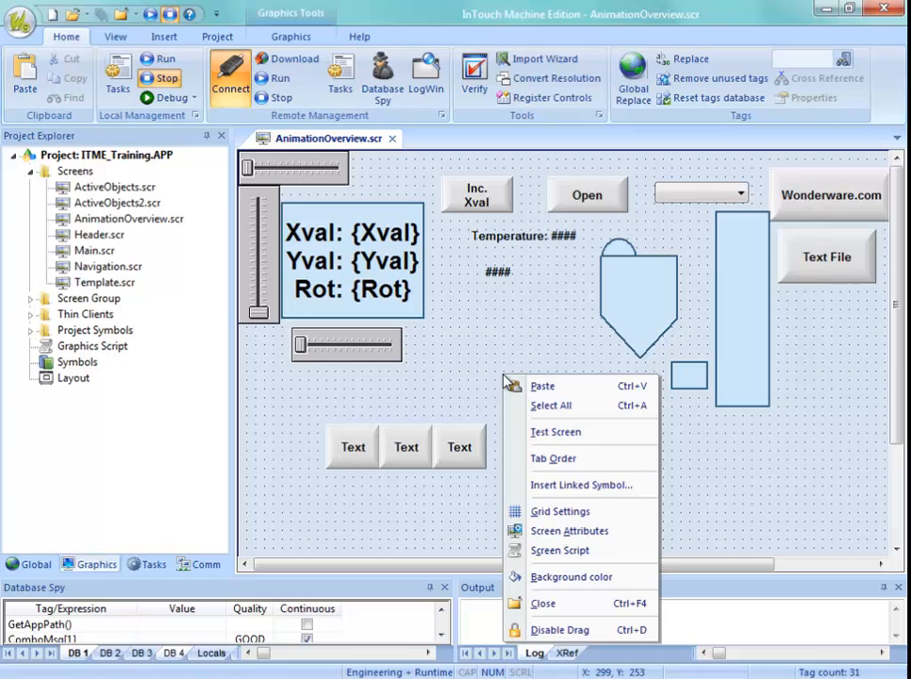
{"action": "left_click", "coordinate": [553, 461]}
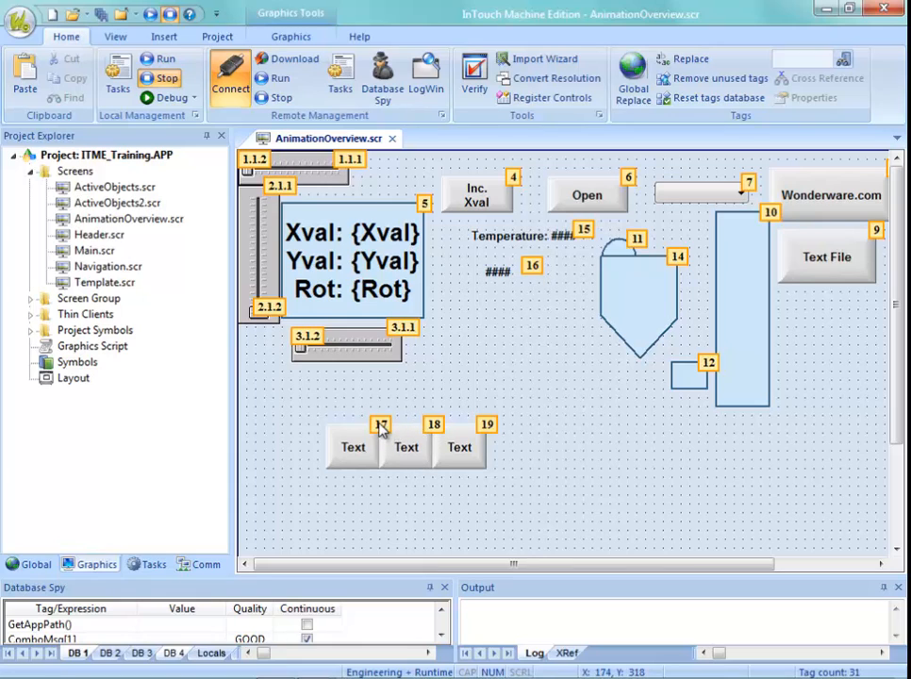
Reorder the three Text buttons' tab positions so the left one is 1, the right one 3 and the middle one 4.
{"action": "left_click", "coordinate": [487, 423]}
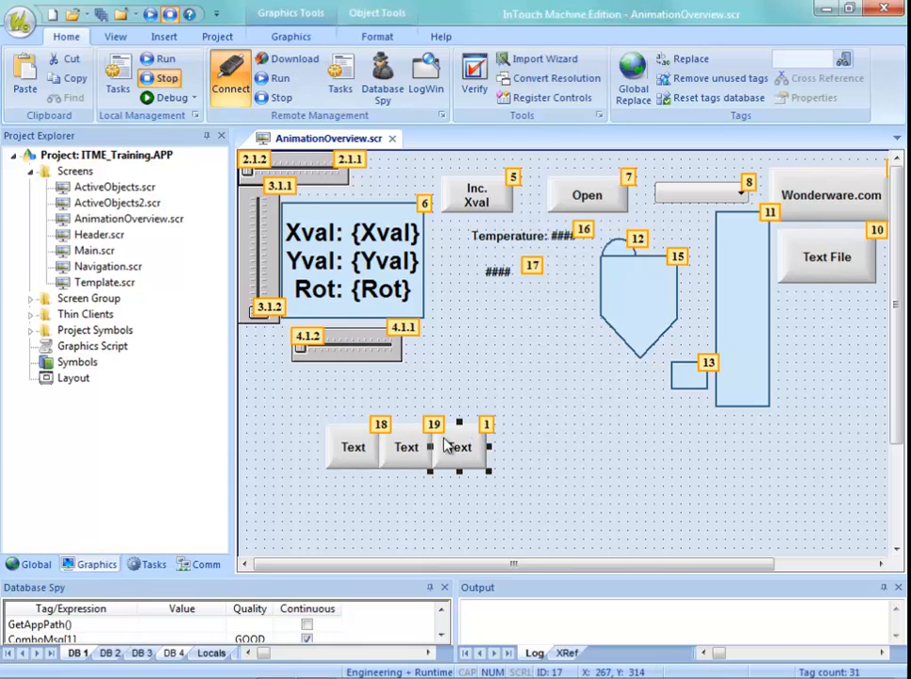
{"action": "left_click", "coordinate": [383, 426]}
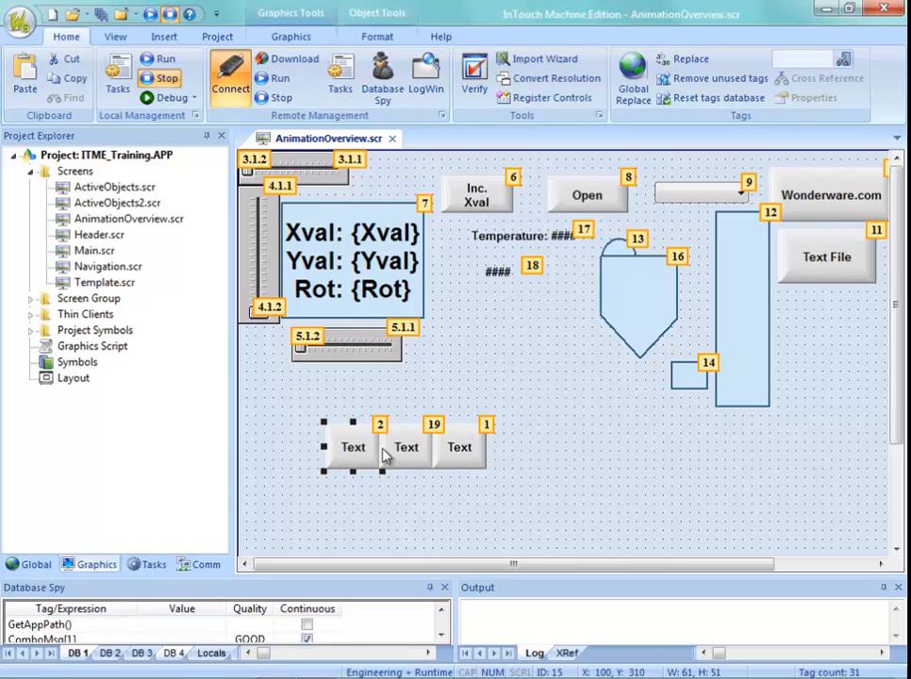
{"action": "left_click", "coordinate": [489, 427]}
{"action": "left_click", "coordinate": [434, 426]}
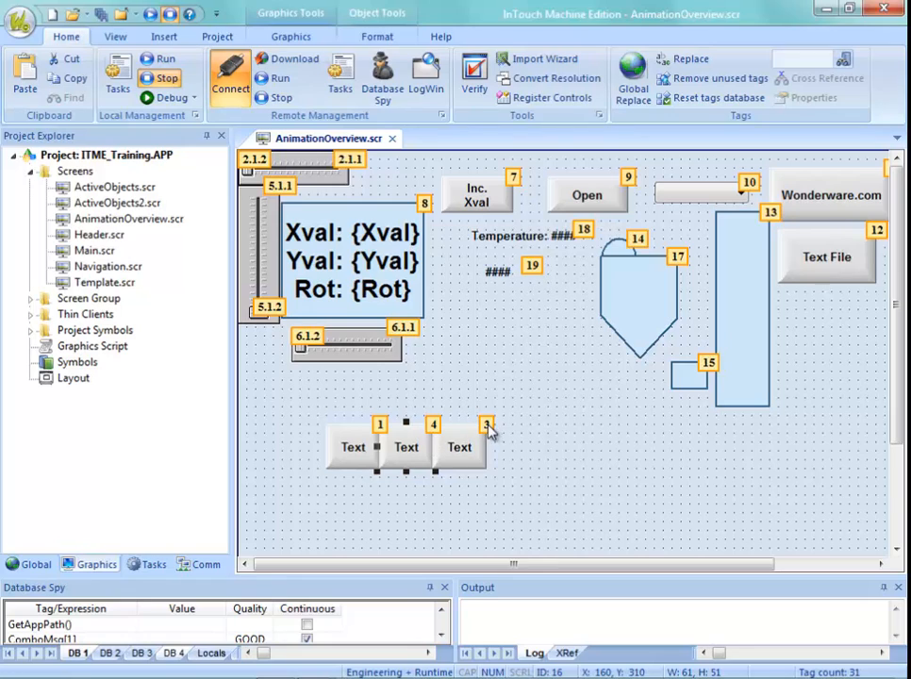
Enter tab order 3 for the middle Text button and 2 for the right Text button.
{"action": "left_click", "coordinate": [434, 430]}
{"action": "left_click", "coordinate": [434, 429]}
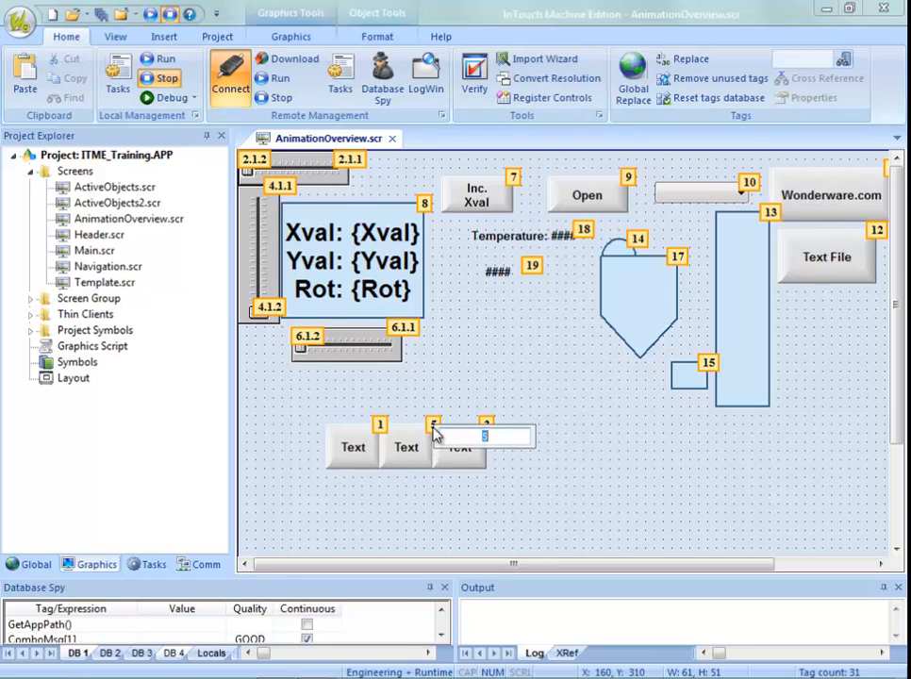
{"action": "type", "text": "3"}
{"action": "key", "text": "Return"}
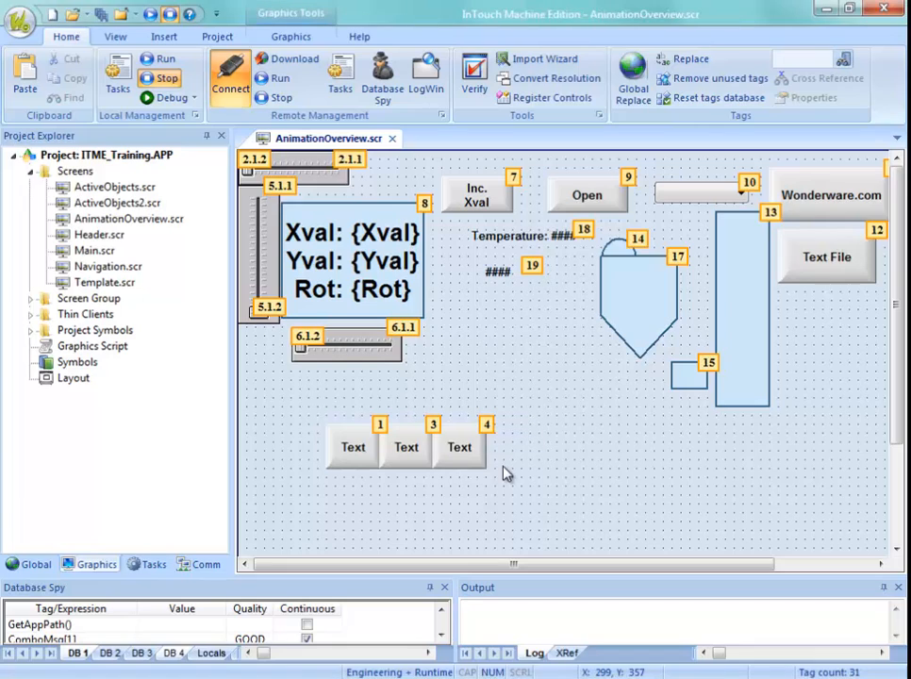
{"action": "left_click", "coordinate": [488, 430]}
{"action": "left_click", "coordinate": [488, 427]}
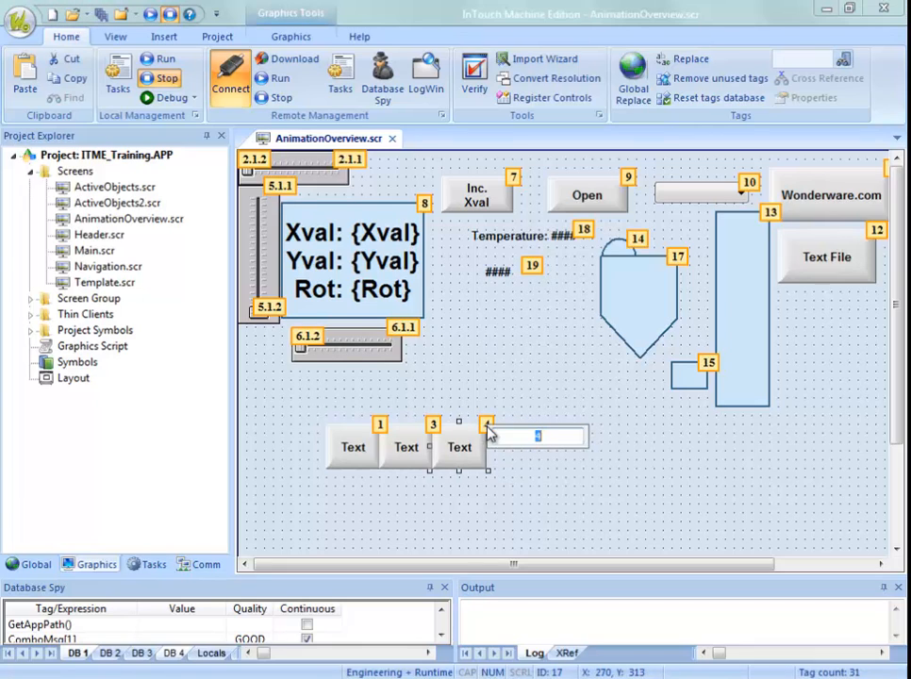
{"action": "type", "text": "2"}
{"action": "key", "text": "Return"}
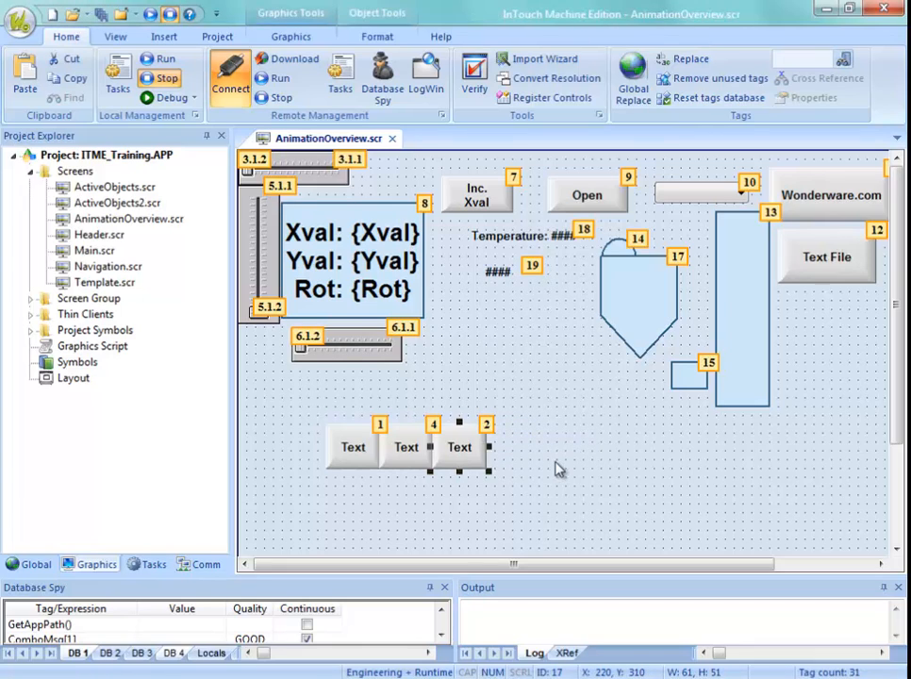
Move the middle Text button back to tab position 3 and turn off the Tab Order display.
{"action": "left_click", "coordinate": [434, 427]}
{"action": "left_click", "coordinate": [435, 426]}
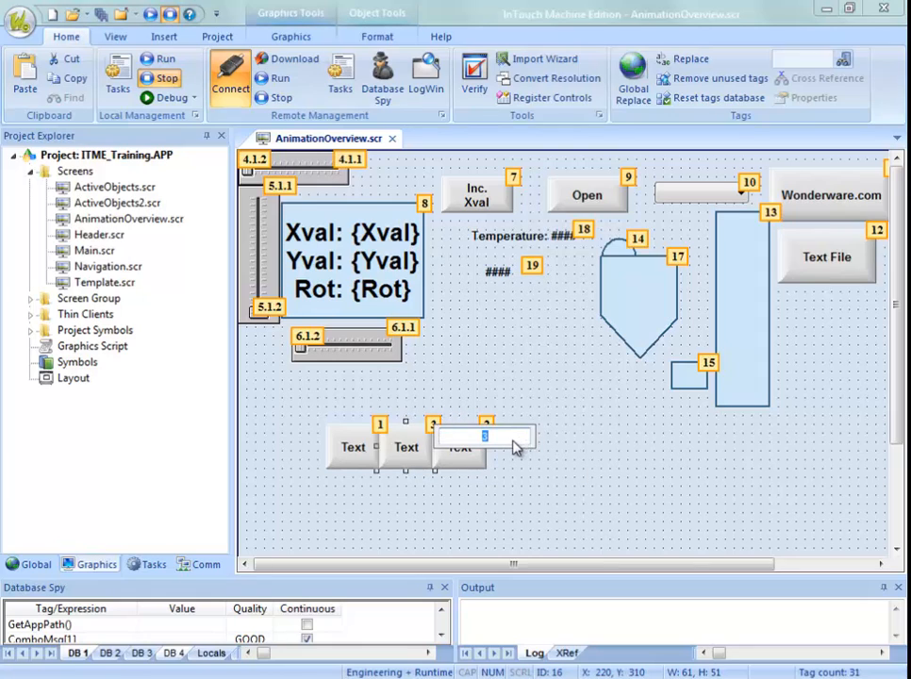
{"action": "key", "text": "Return"}
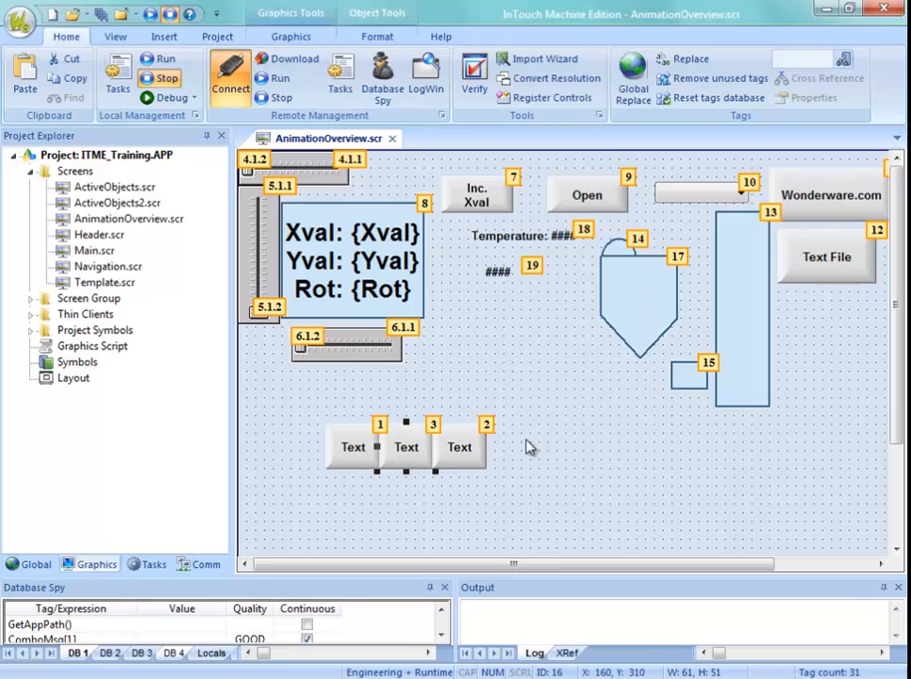
{"action": "right_click", "coordinate": [530, 448]}
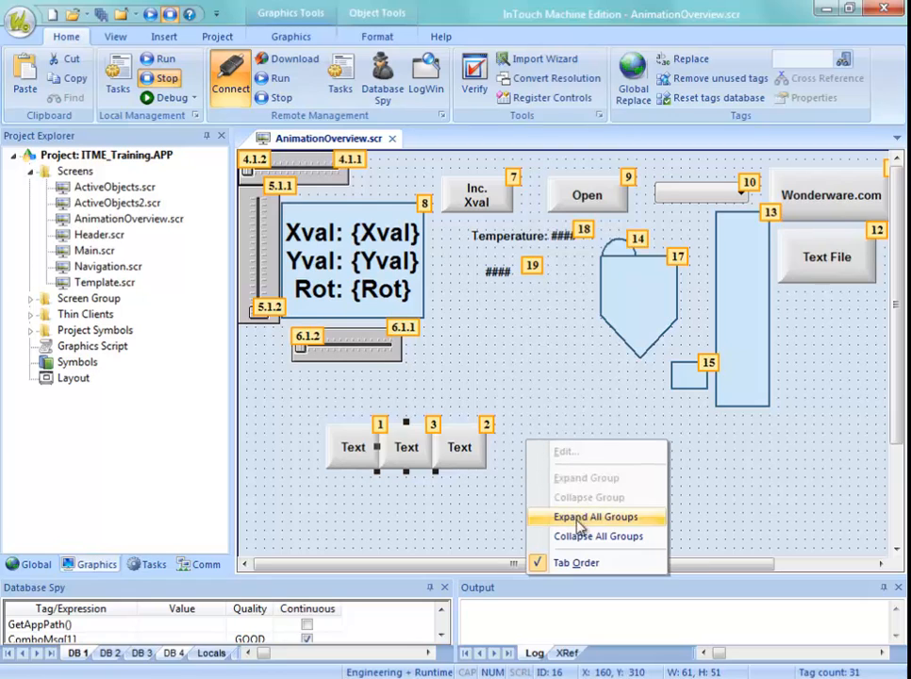
{"action": "left_click", "coordinate": [574, 563]}
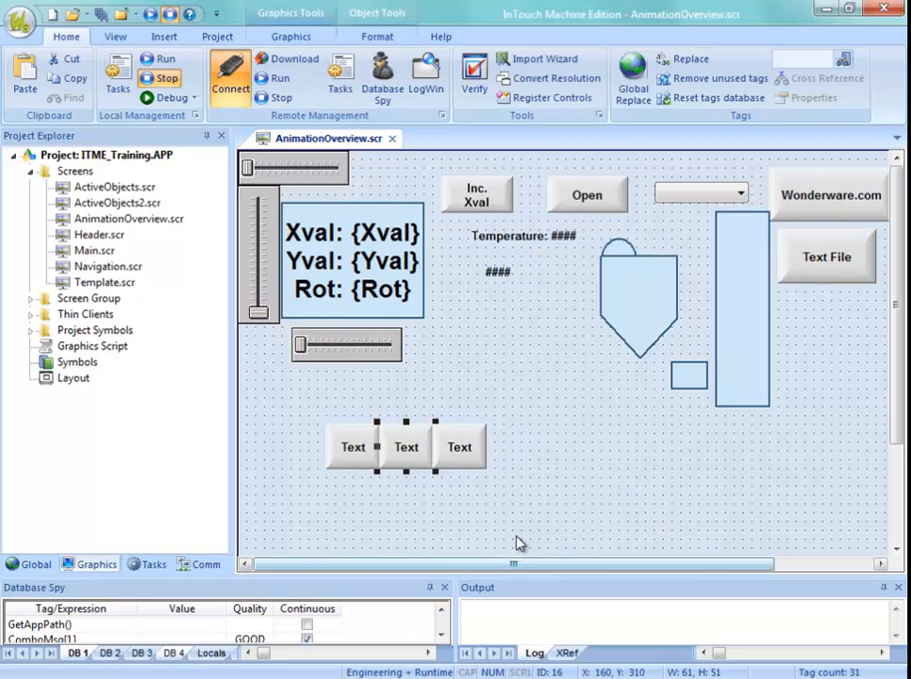
Turn Enable Focus back on in the middle Text button's command configuration and accept it.
{"action": "left_click", "coordinate": [407, 457]}
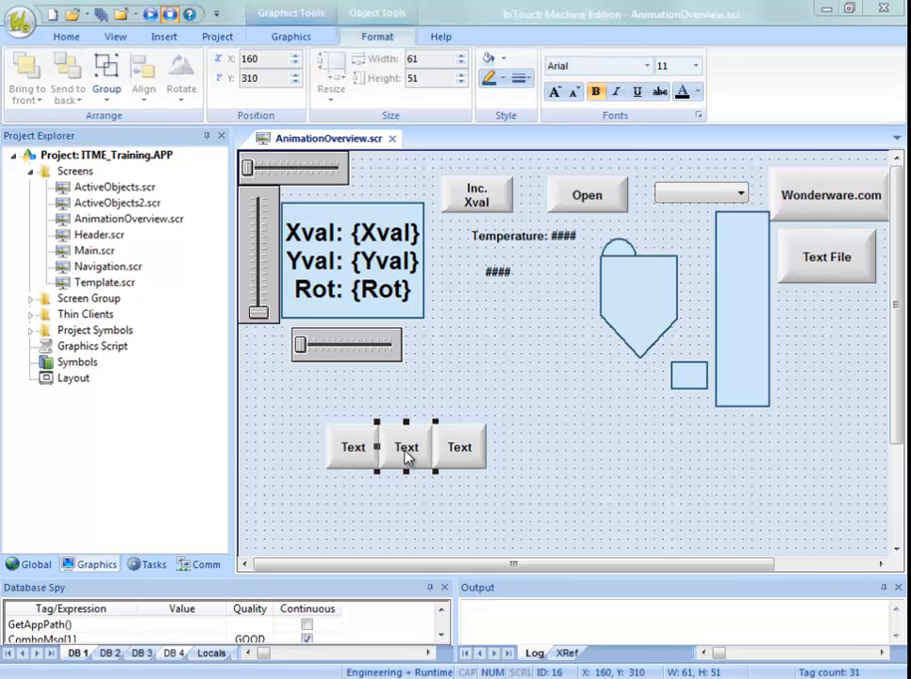
{"action": "double_click", "coordinate": [406, 457]}
{"action": "left_click", "coordinate": [703, 268]}
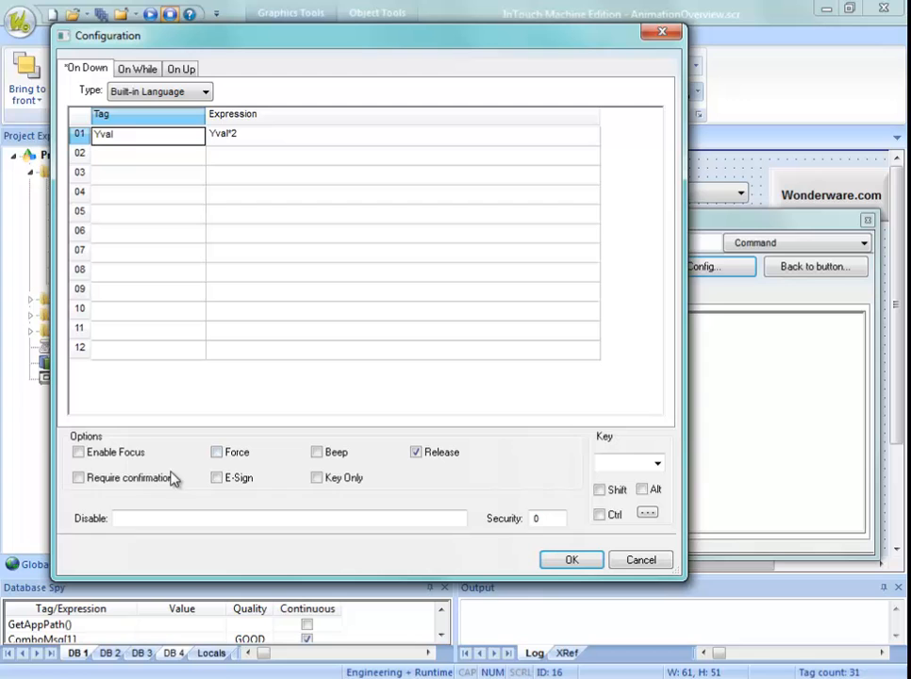
{"action": "left_click", "coordinate": [105, 451]}
{"action": "left_click", "coordinate": [572, 559]}
{"action": "left_click", "coordinate": [645, 169]}
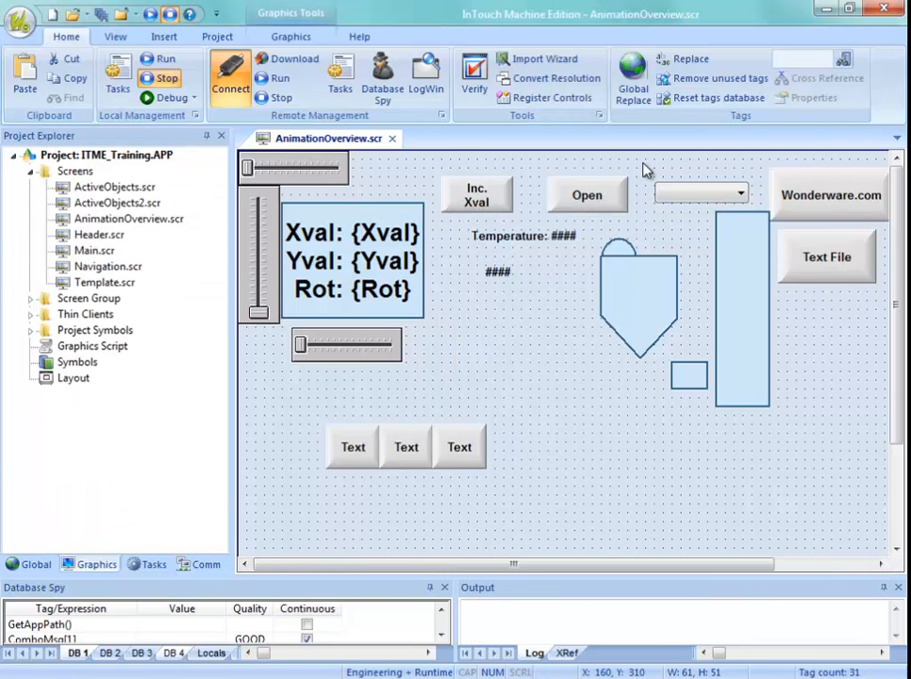
Save the AnimationOverview screen with the new tab order and download it to the target system.
{"action": "right_click", "coordinate": [300, 142]}
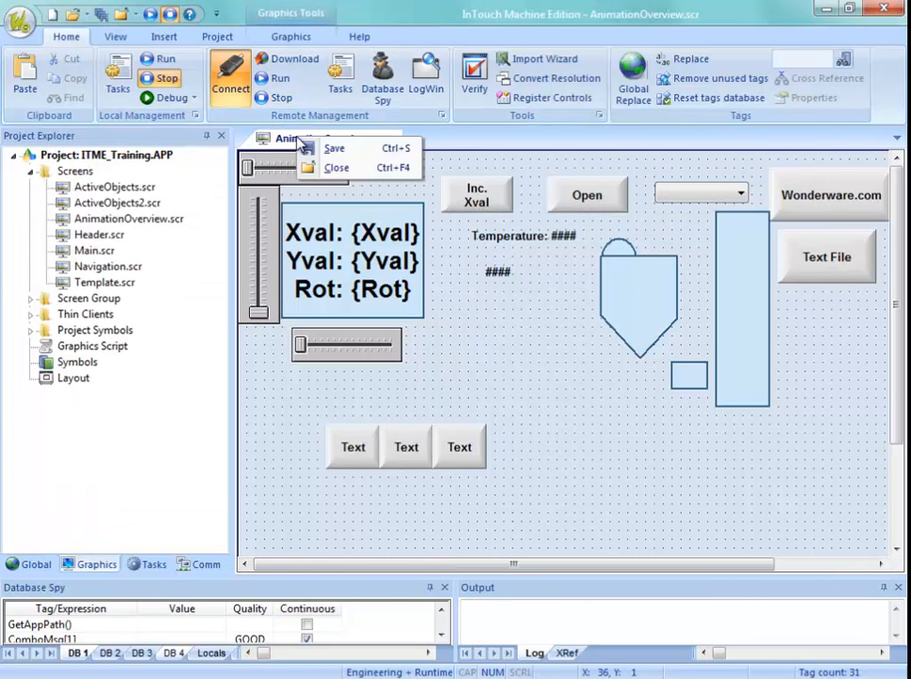
{"action": "left_click", "coordinate": [321, 148]}
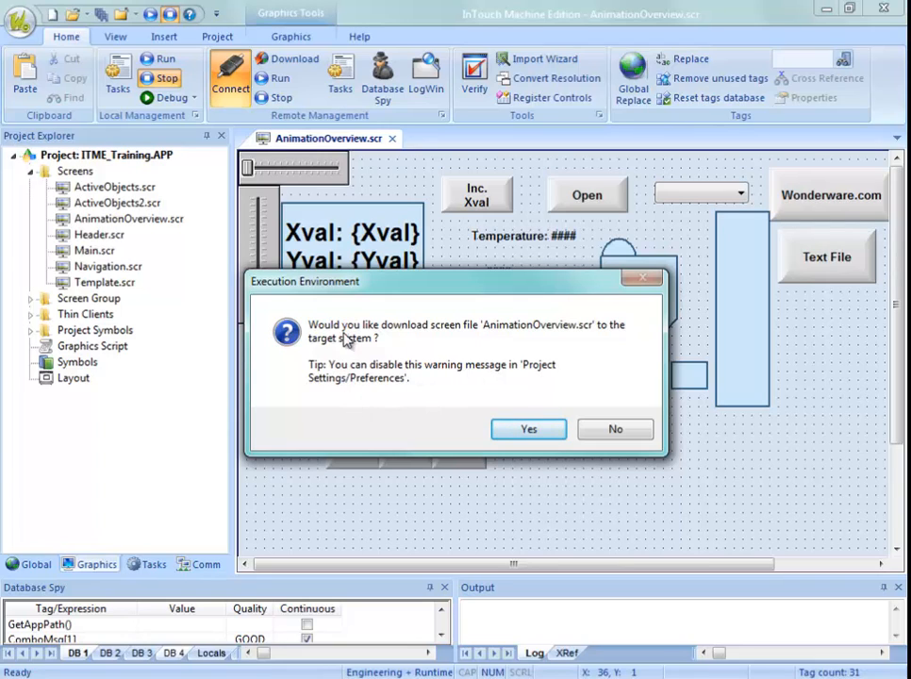
{"action": "left_click", "coordinate": [530, 432]}
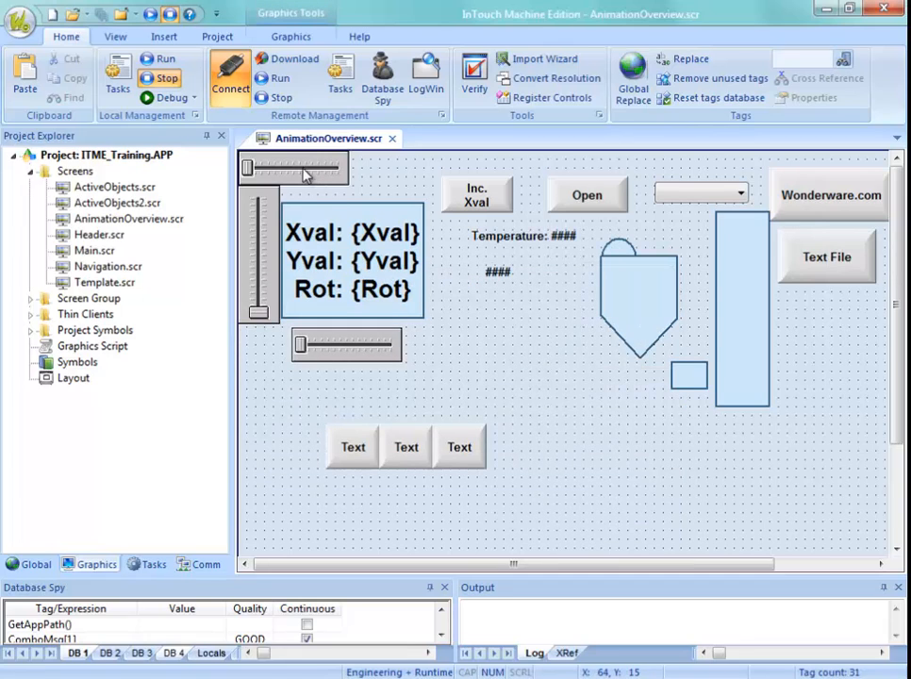
Disable the warning message before downloading screens to the target system in the project preferences.
{"action": "left_click", "coordinate": [218, 39]}
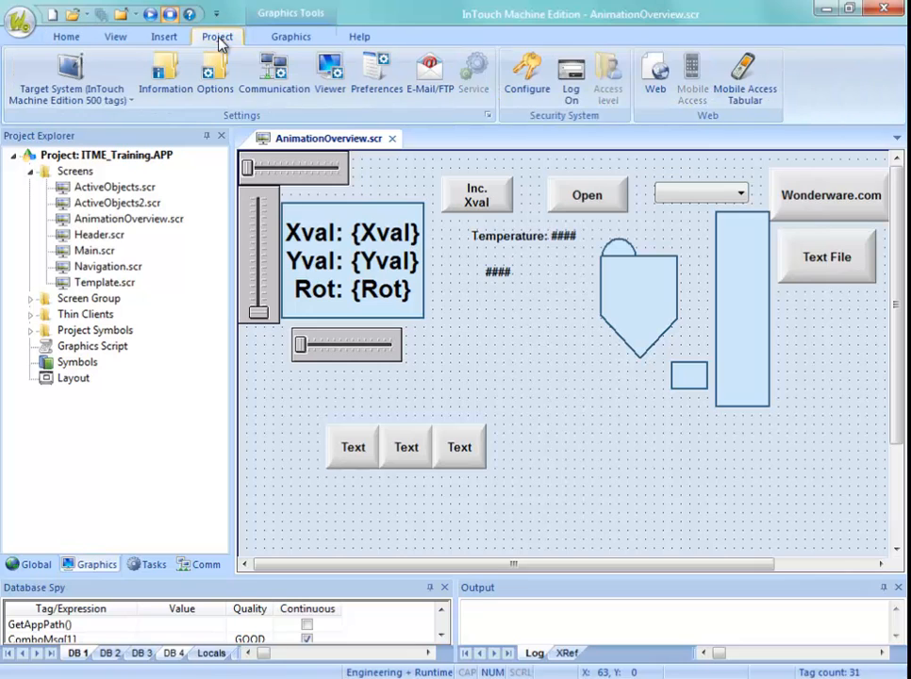
{"action": "left_click", "coordinate": [369, 99]}
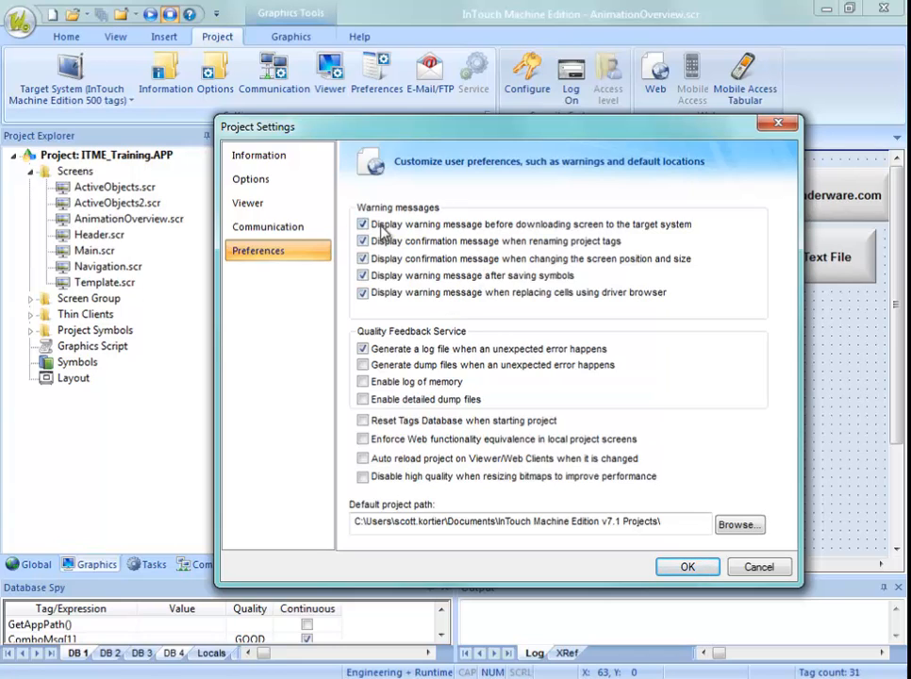
{"action": "left_click", "coordinate": [363, 225]}
{"action": "left_click", "coordinate": [687, 568]}
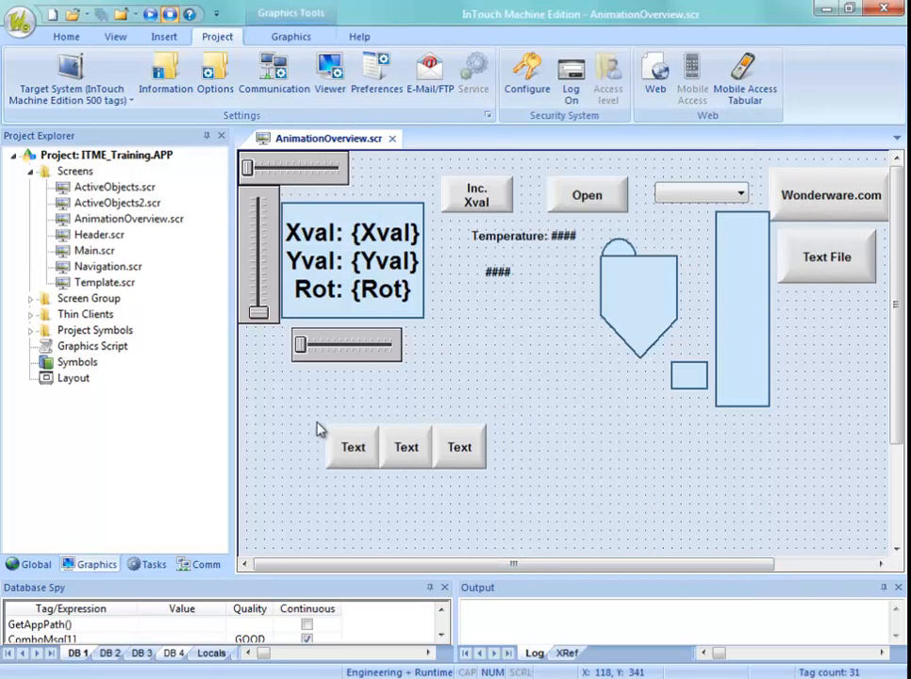
Move the three Text buttons up together to Y 290 and save the AnimationOverview screen.
{"action": "left_click_drag", "start_coordinate": [318, 430], "coordinate": [498, 498]}
{"action": "left_click_drag", "start_coordinate": [447, 471], "coordinate": [455, 458]}
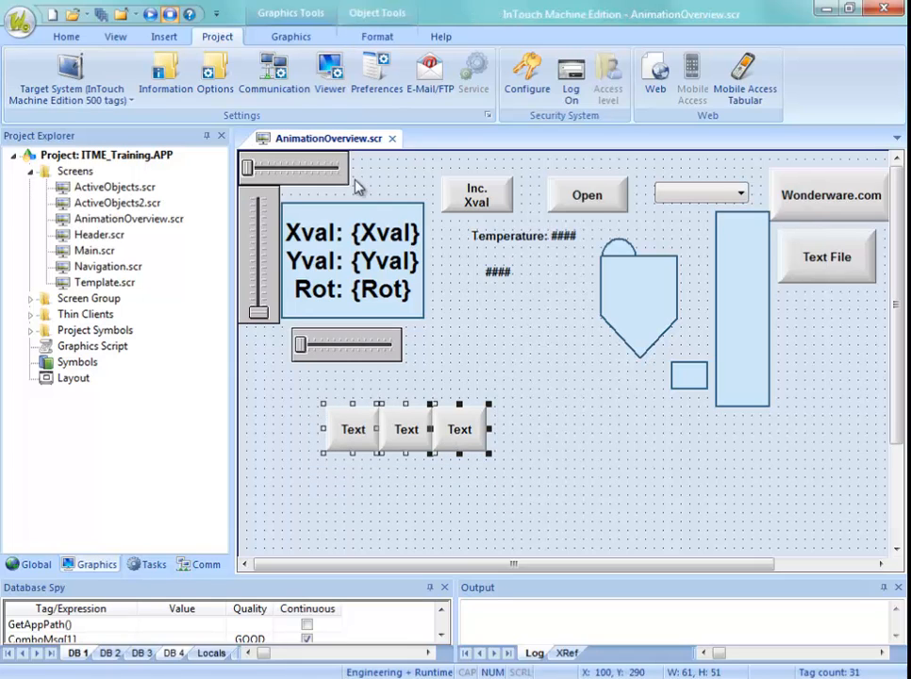
{"action": "right_click", "coordinate": [355, 138]}
{"action": "left_click", "coordinate": [368, 147]}
Bring up the Remote Desktop session, test the keyboard focus order of the three Text buttons, and move its window away.
{"action": "left_click_drag", "start_coordinate": [583, 0], "coordinate": [481, 75]}
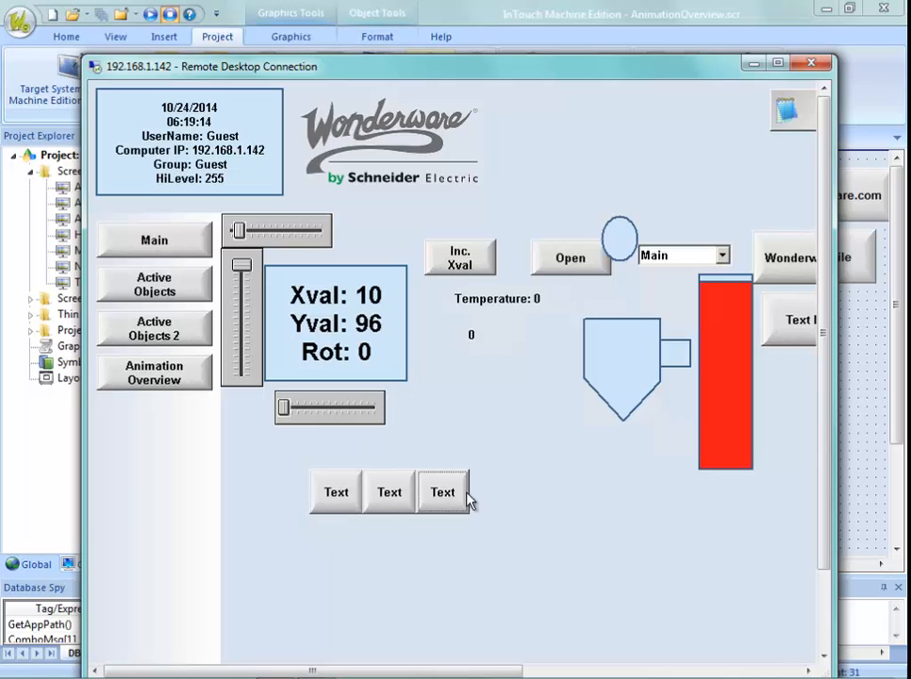
{"action": "left_click", "coordinate": [393, 517]}
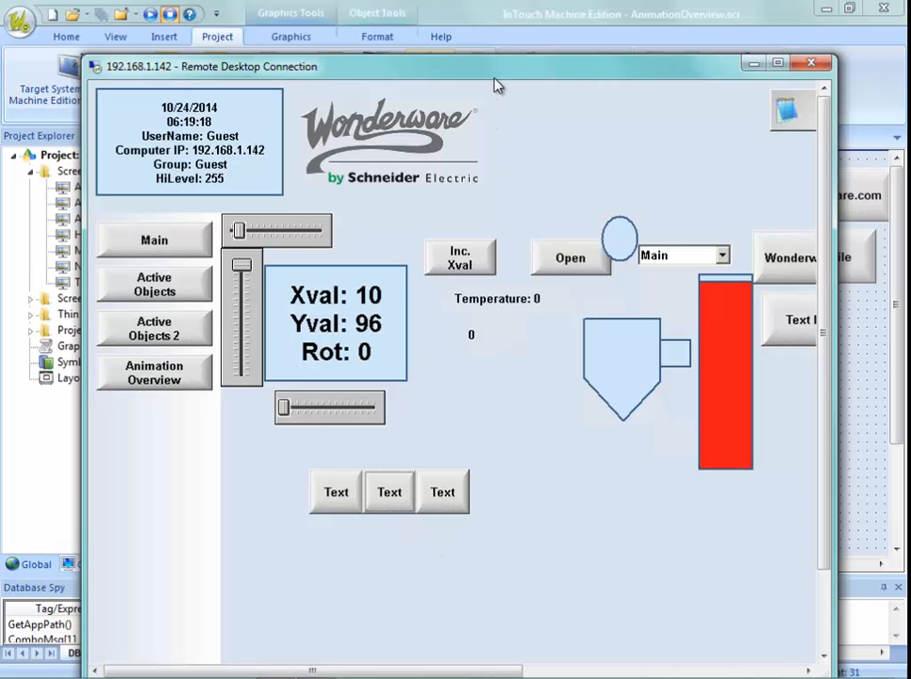
{"action": "left_click_drag", "start_coordinate": [494, 71], "coordinate": [483, 0]}
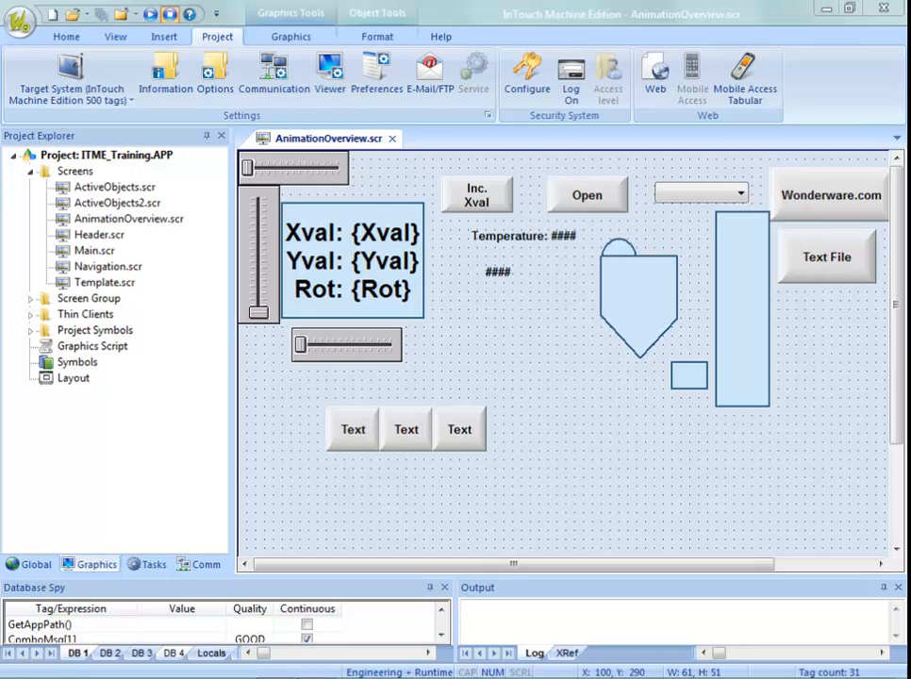
Review the options in the middle Text button's command configuration, then cancel and close its properties.
{"action": "left_click", "coordinate": [416, 444]}
{"action": "left_click", "coordinate": [519, 472]}
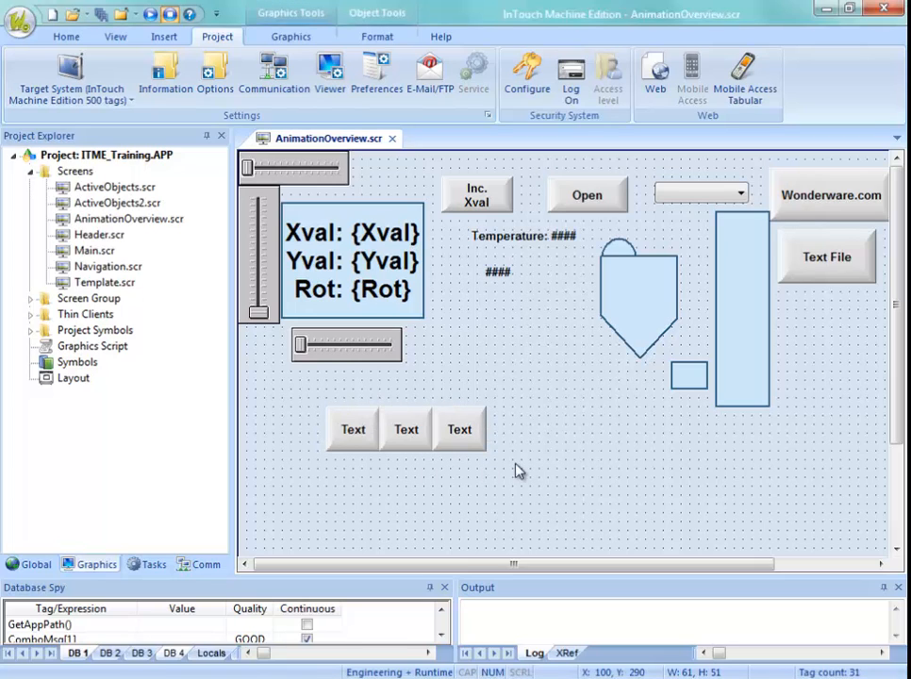
{"action": "left_click", "coordinate": [417, 433]}
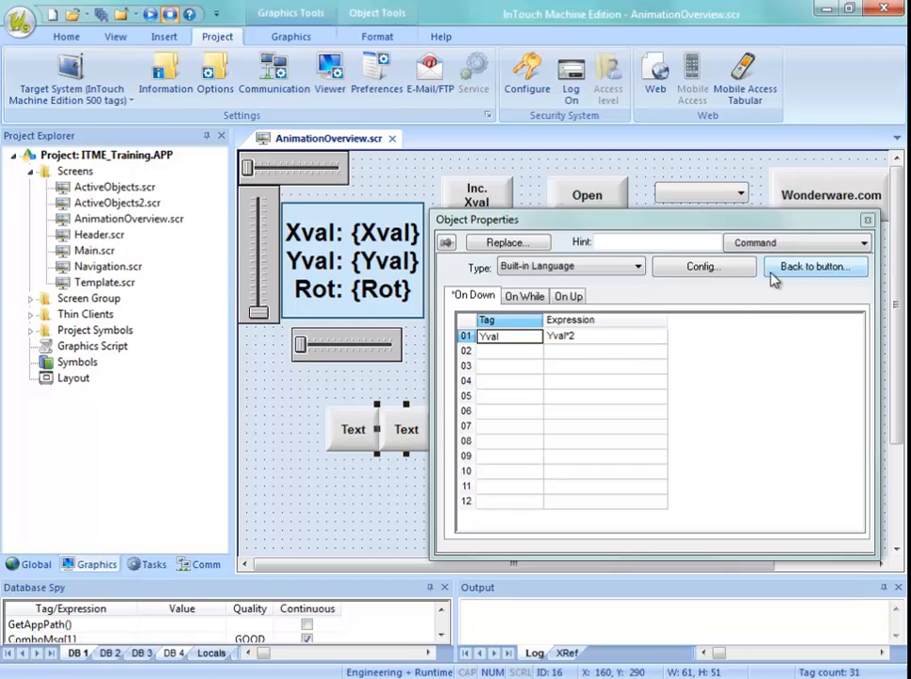
{"action": "left_click", "coordinate": [703, 266]}
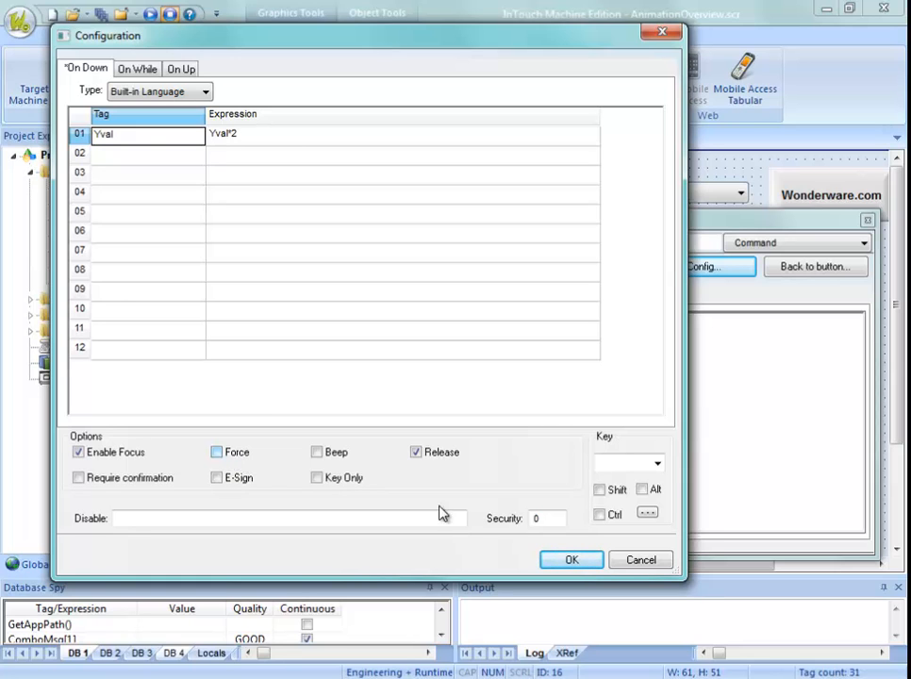
{"action": "left_click", "coordinate": [638, 559]}
{"action": "left_click", "coordinate": [867, 220]}
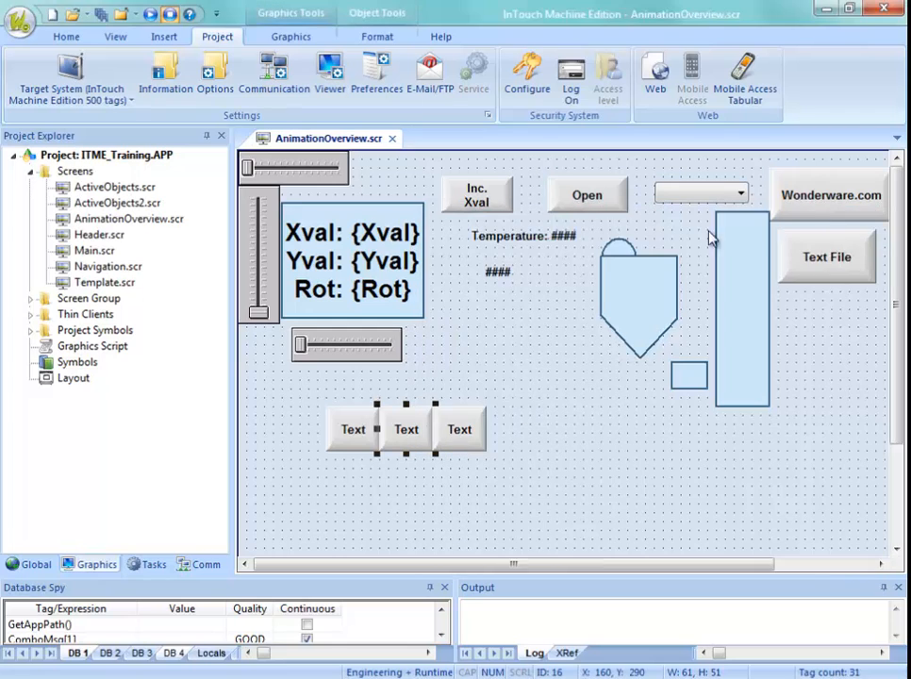
Examine the available data source types of the ChangeScreen combo box and keep Static Labels.
{"action": "double_click", "coordinate": [702, 204]}
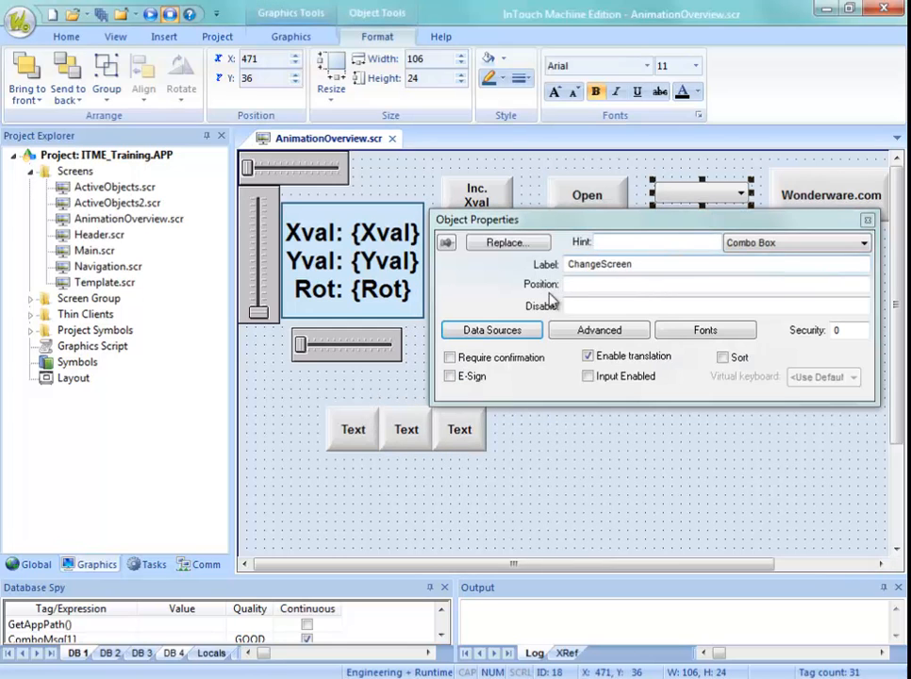
{"action": "left_click", "coordinate": [495, 332]}
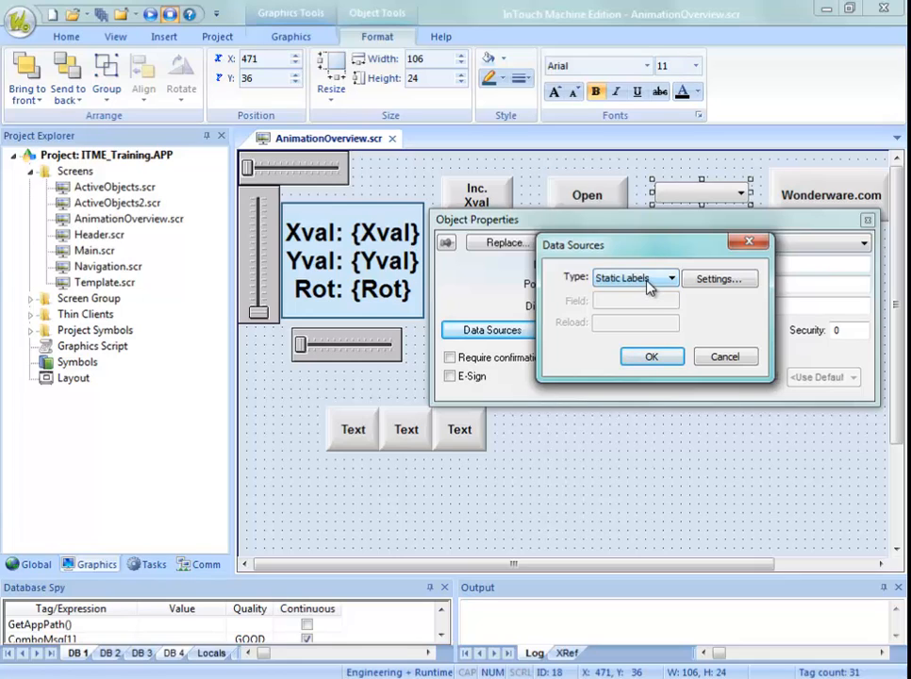
{"action": "left_click", "coordinate": [618, 279]}
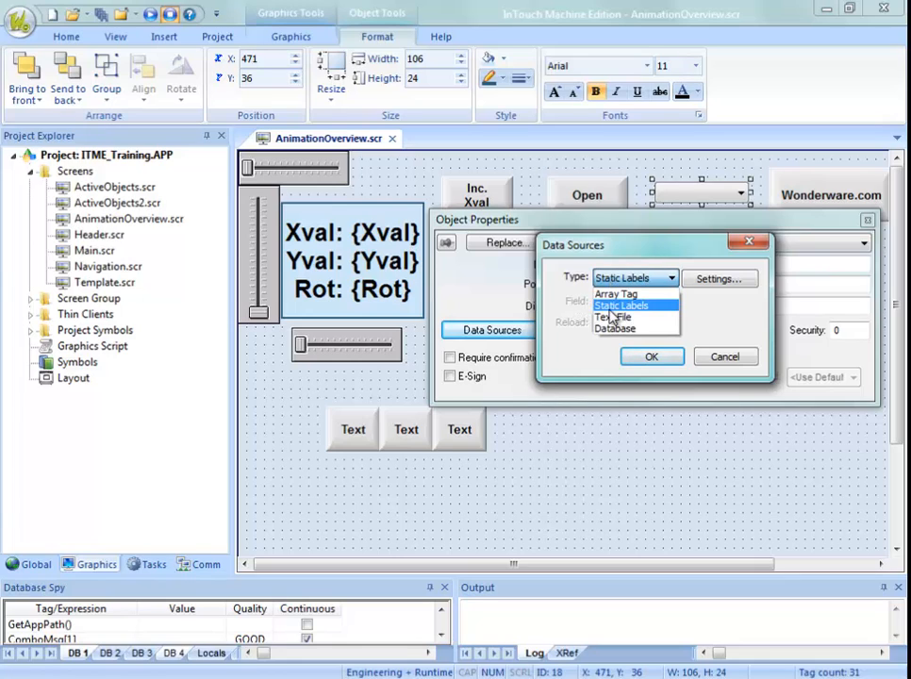
{"action": "left_click", "coordinate": [645, 267]}
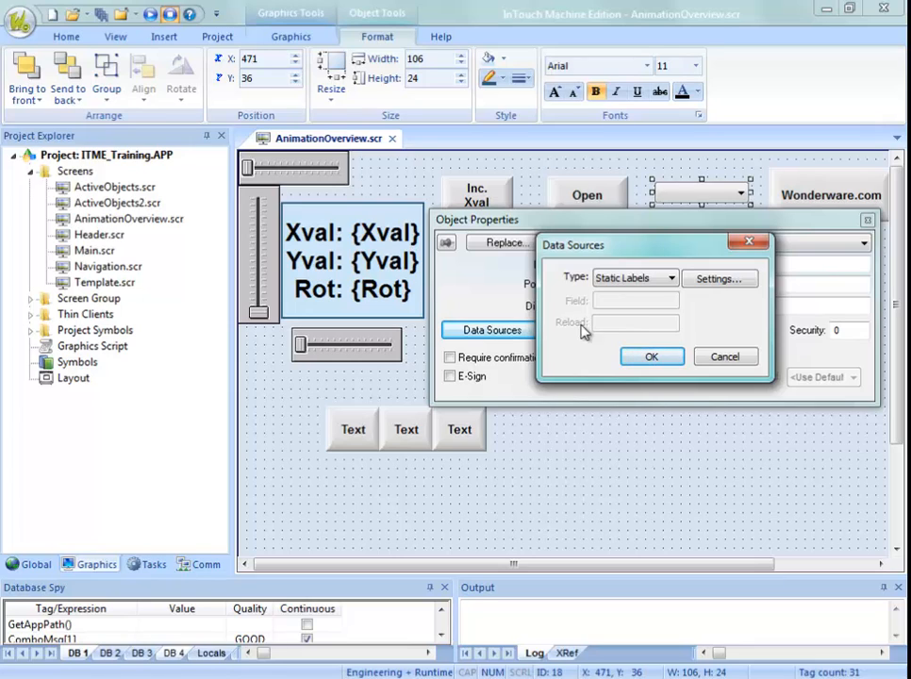
{"action": "left_click", "coordinate": [647, 357]}
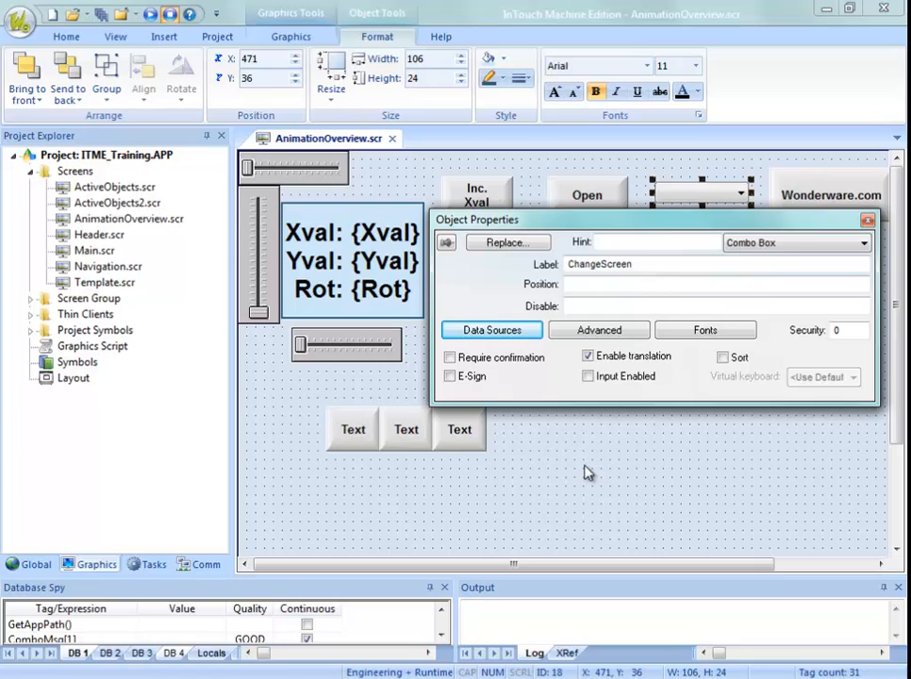
Check the Force option in the middle Text button's command configuration and cancel without changing anything.
{"action": "left_click", "coordinate": [414, 440]}
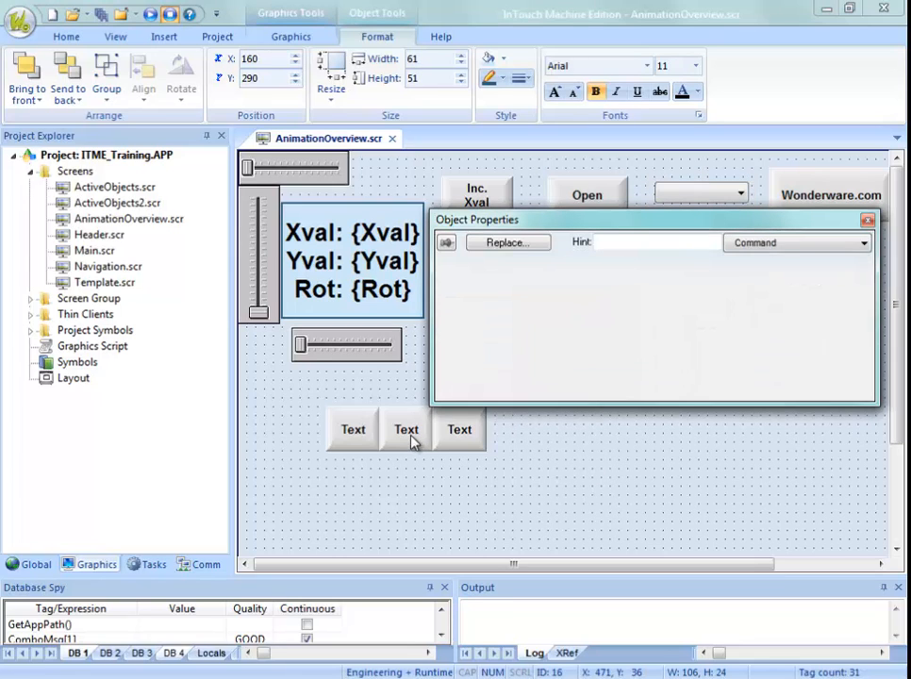
{"action": "left_click", "coordinate": [693, 271]}
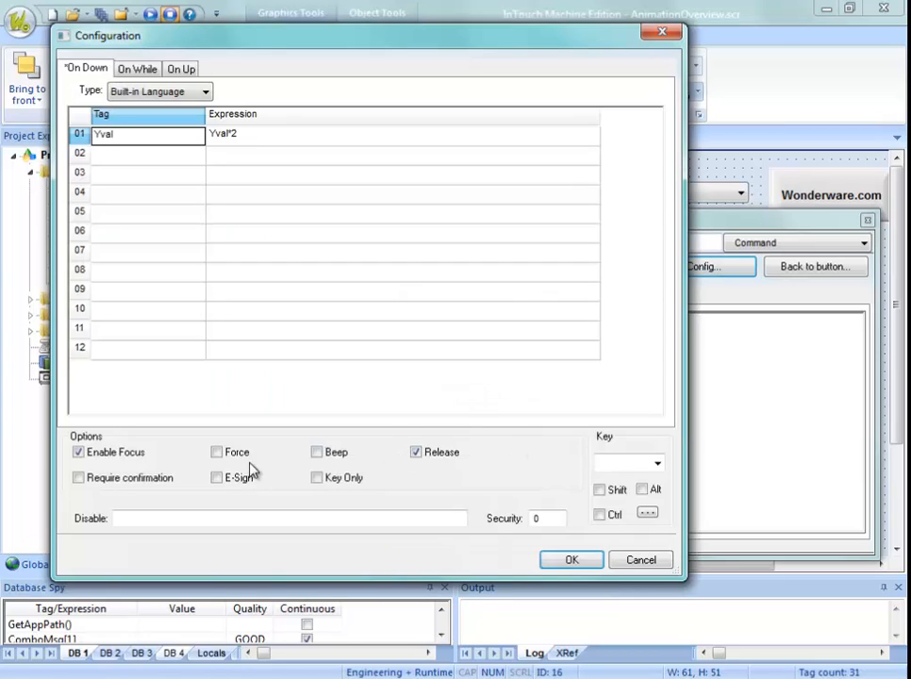
{"action": "left_click", "coordinate": [656, 556]}
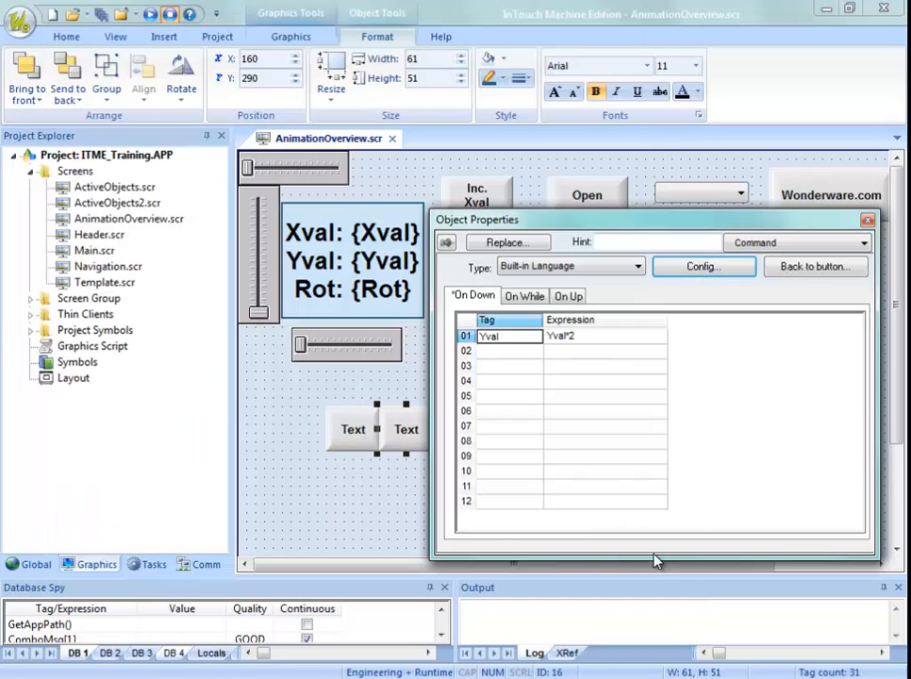
Open the Technical Reference help and search it for "force".
{"action": "left_click", "coordinate": [440, 38]}
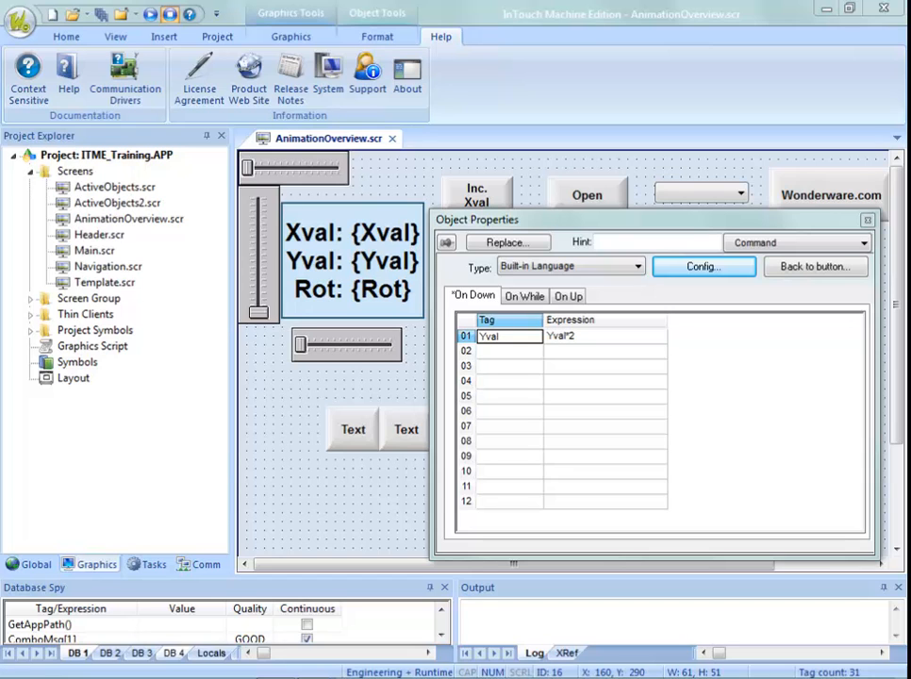
{"action": "left_click_drag", "start_coordinate": [453, 0], "coordinate": [385, 65]}
{"action": "type", "text": "f"}
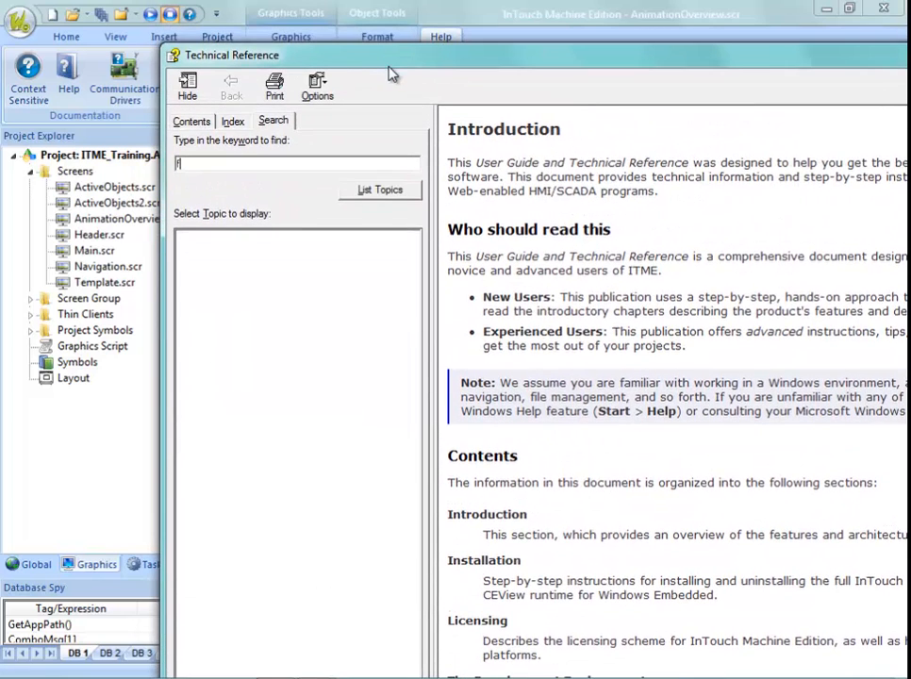
{"action": "type", "text": "orce"}
{"action": "key", "text": "Return"}
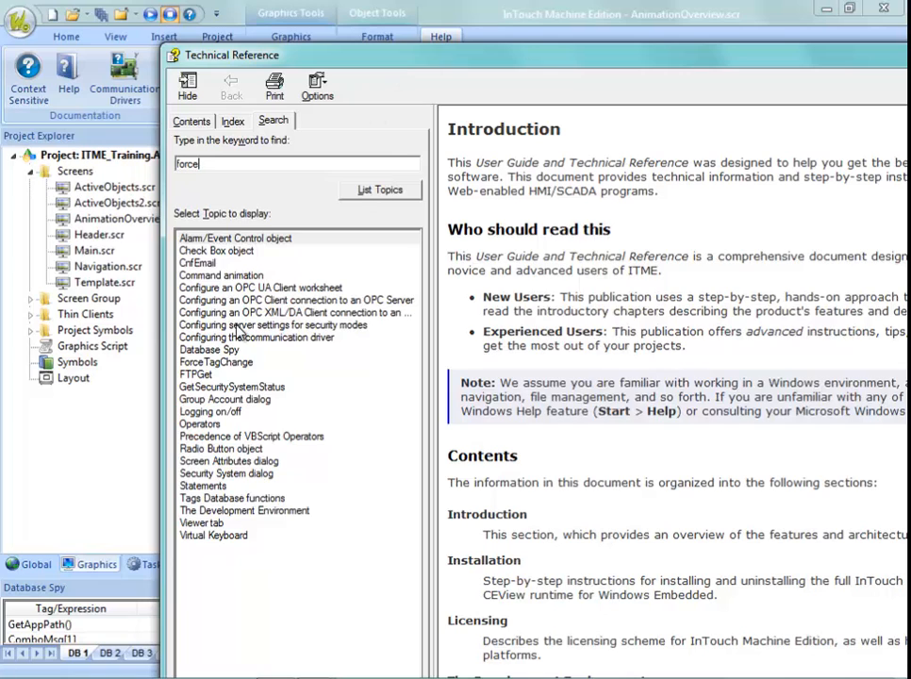
View the ForceTagChange topic, then open the Command animation topic in a maximized help window at the Force checkbox description.
{"action": "left_click", "coordinate": [215, 366]}
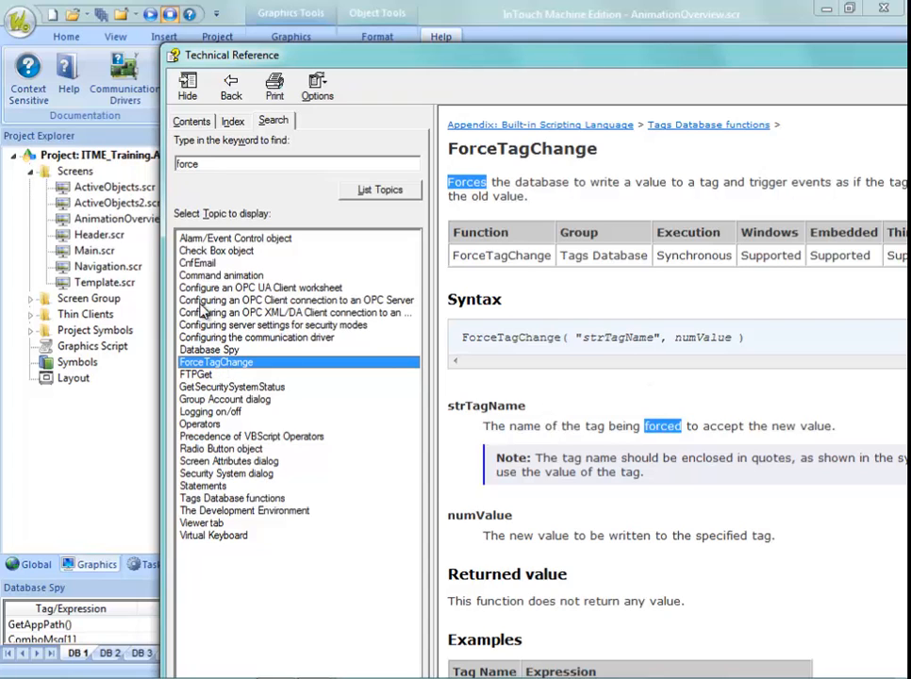
{"action": "left_click", "coordinate": [219, 275]}
{"action": "scroll", "coordinate": [582, 397], "scroll_direction": "down", "scroll_amount": 2}
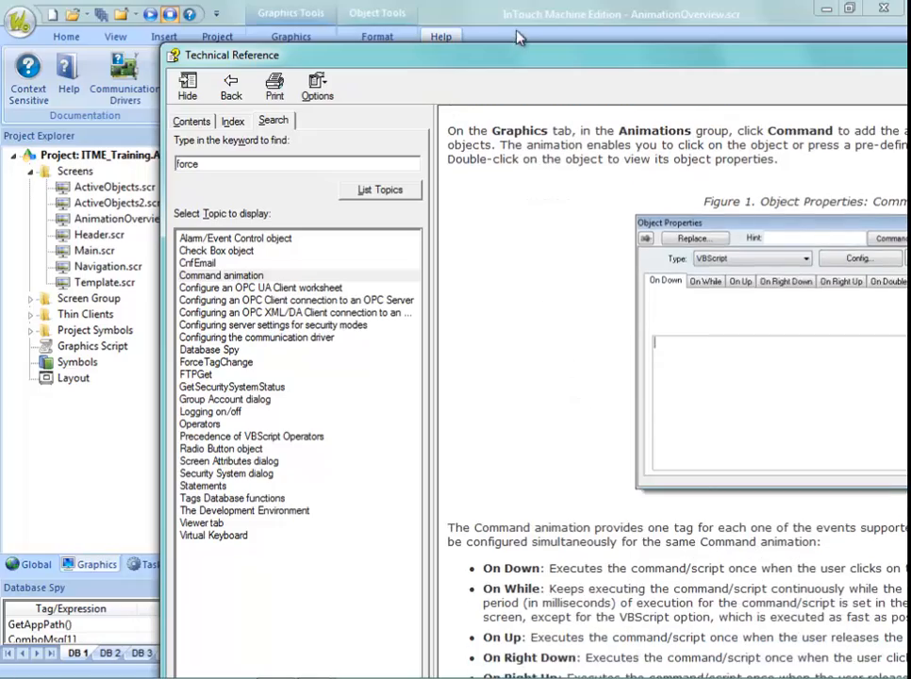
{"action": "double_click", "coordinate": [388, 49]}
{"action": "scroll", "coordinate": [371, 315], "scroll_direction": "down", "scroll_amount": 10}
{"action": "scroll", "coordinate": [370, 314], "scroll_direction": "down", "scroll_amount": 15}
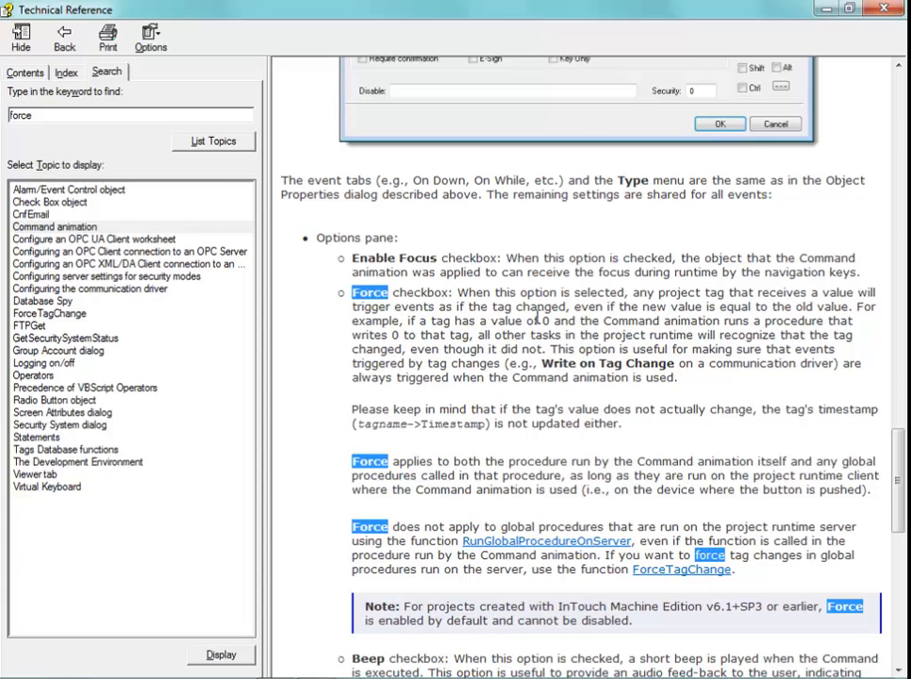
Read how the Force option handles unchanged tag values, timestamps and global procedures, then close the help.
{"action": "left_click_drag", "start_coordinate": [400, 308], "coordinate": [441, 309]}
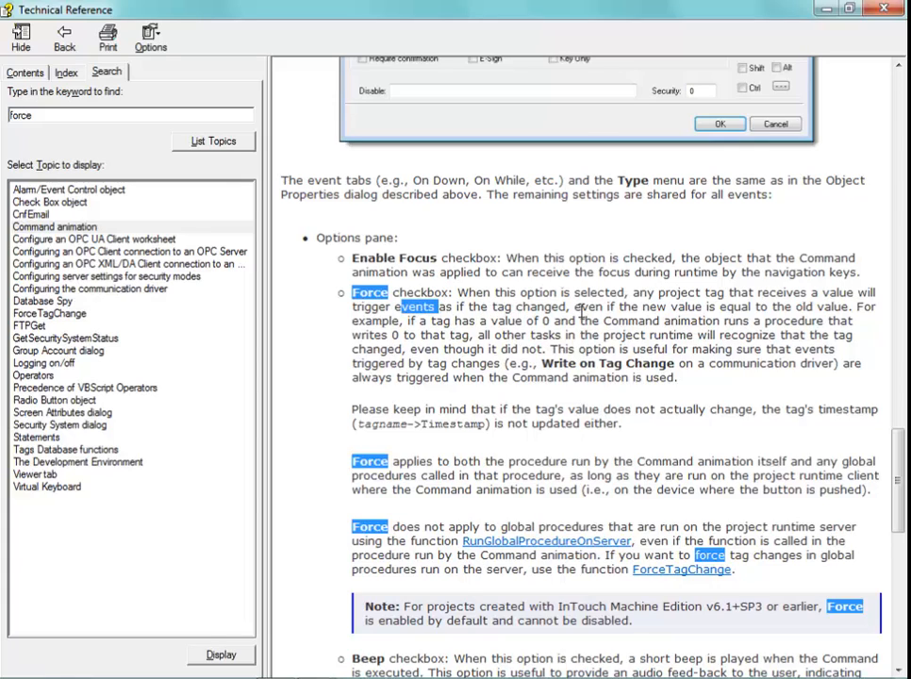
{"action": "left_click_drag", "start_coordinate": [643, 308], "coordinate": [847, 307]}
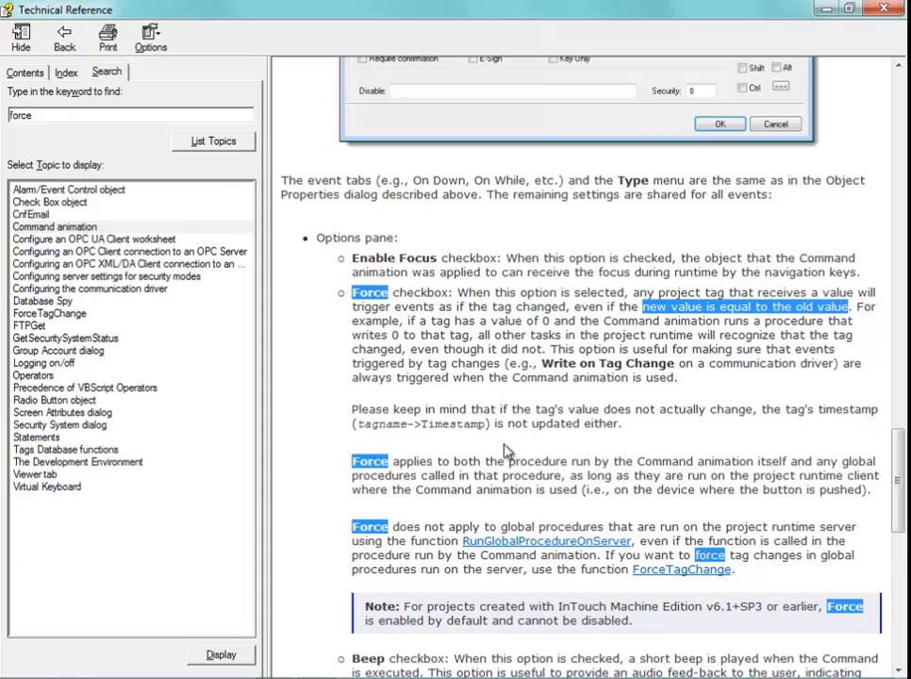
{"action": "left_click_drag", "start_coordinate": [621, 425], "coordinate": [377, 430]}
{"action": "left_click", "coordinate": [431, 423]}
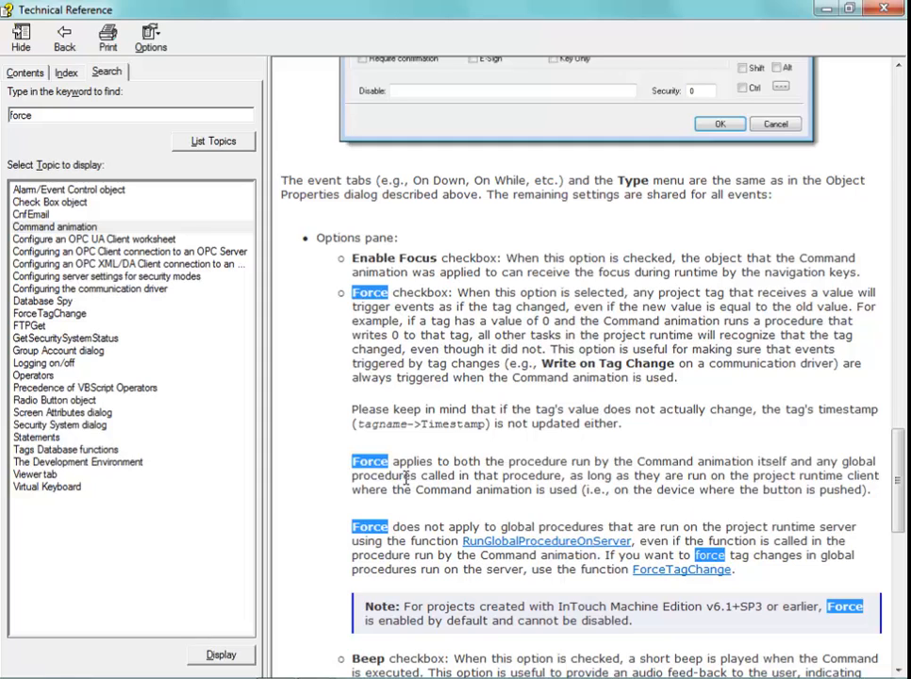
{"action": "left_click_drag", "start_coordinate": [412, 463], "coordinate": [648, 501]}
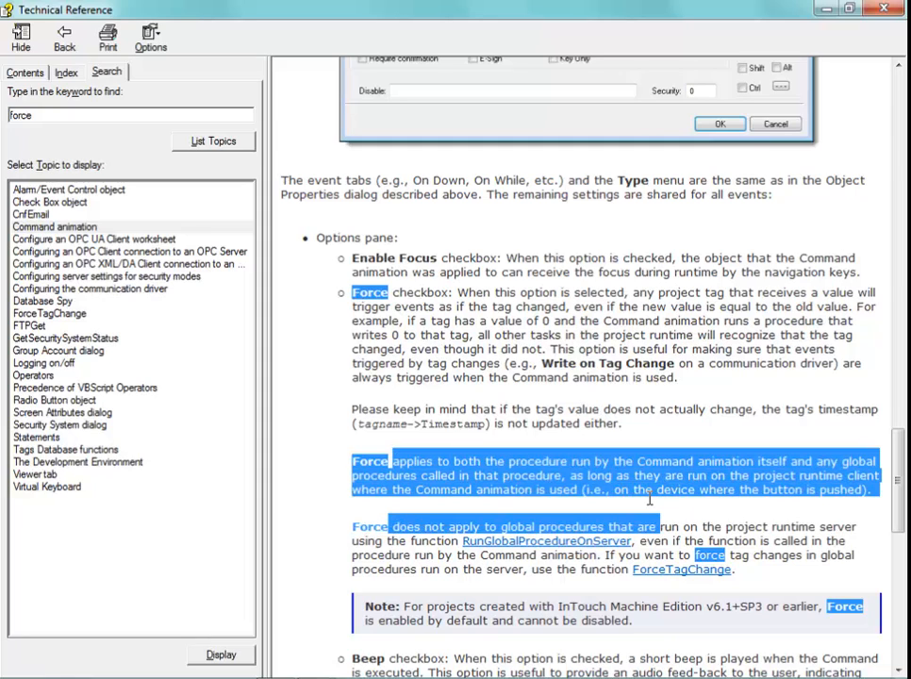
{"action": "left_click", "coordinate": [517, 496]}
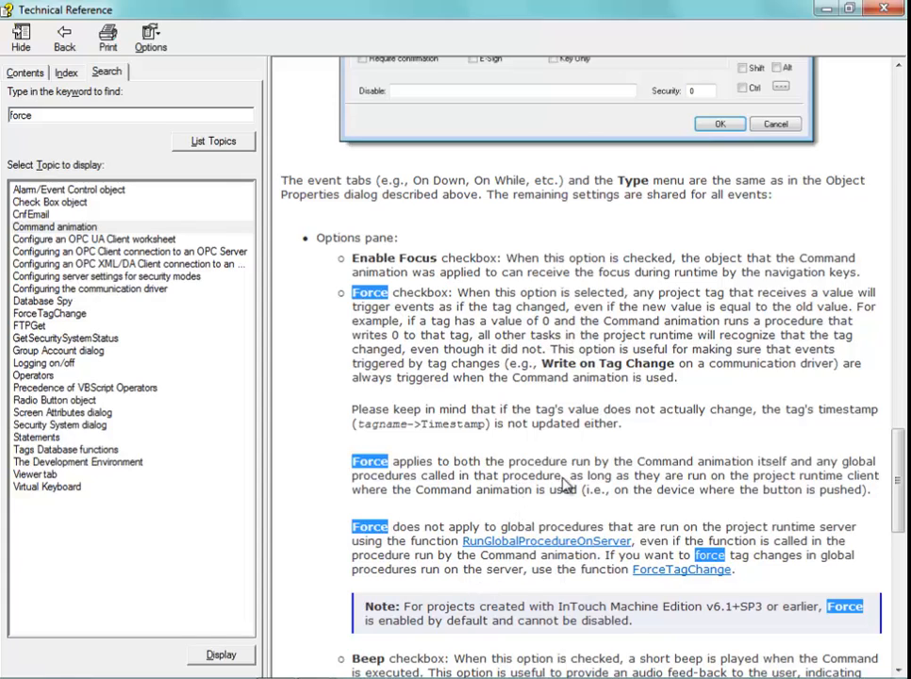
{"action": "left_click", "coordinate": [883, 9]}
Enable the Beep option in the middle Text button's command configuration and save the AnimationOverview screen.
{"action": "left_click", "coordinate": [691, 266]}
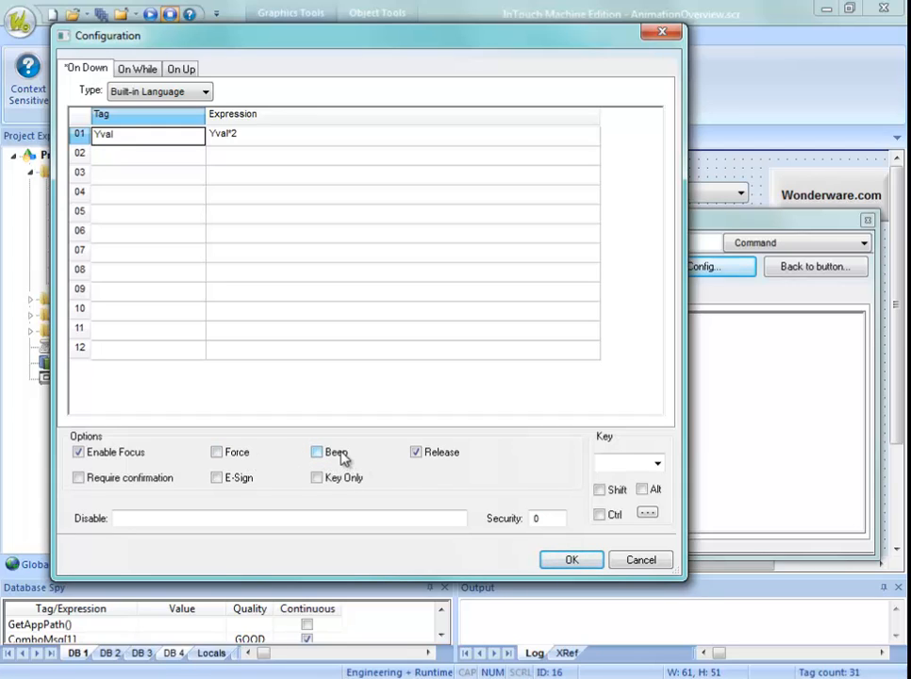
{"action": "left_click", "coordinate": [341, 455]}
{"action": "left_click", "coordinate": [590, 564]}
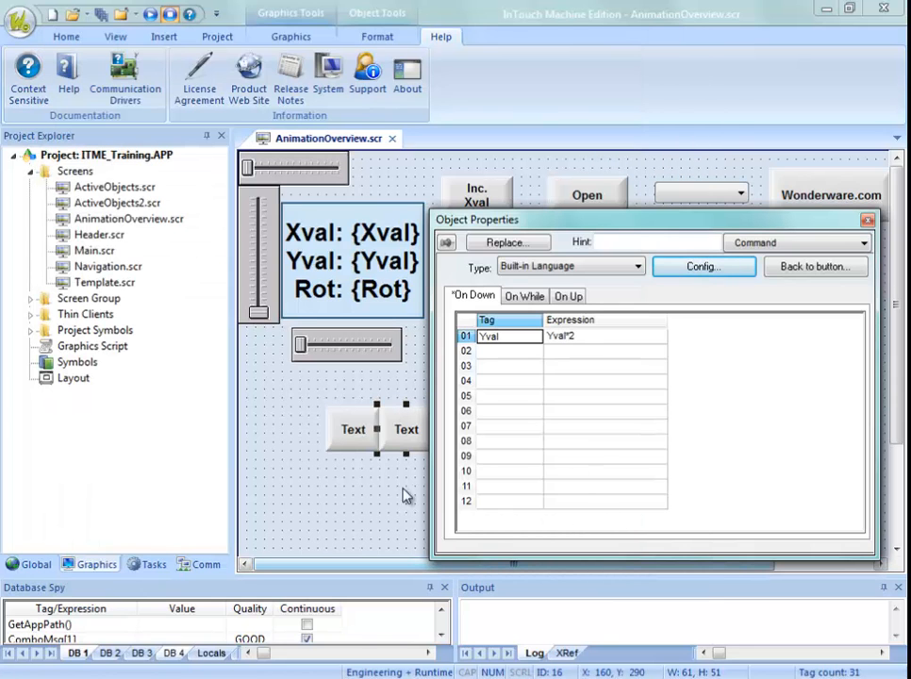
{"action": "left_click", "coordinate": [868, 220]}
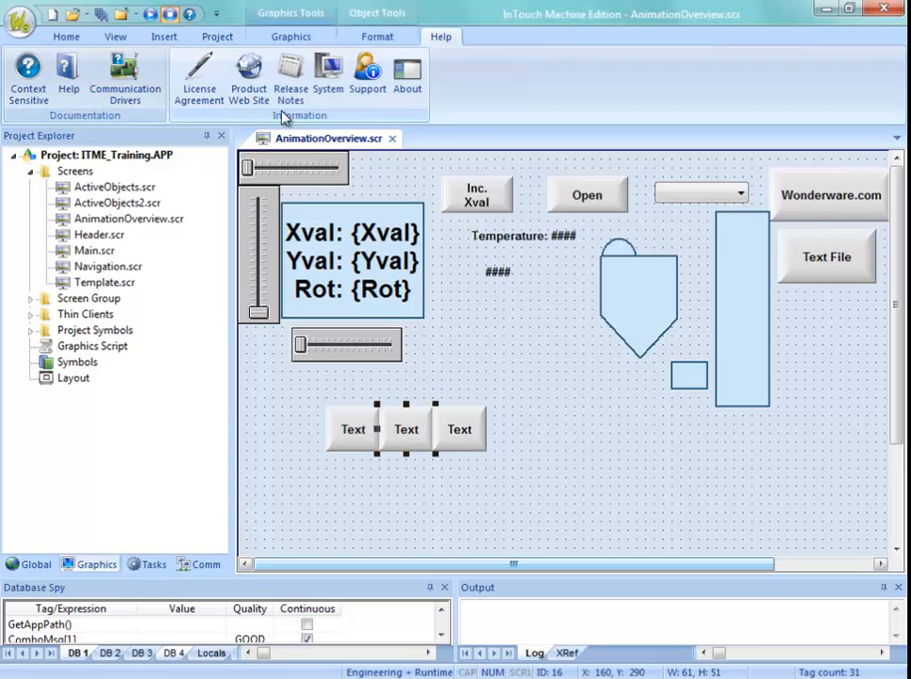
{"action": "right_click", "coordinate": [354, 139]}
{"action": "left_click", "coordinate": [374, 150]}
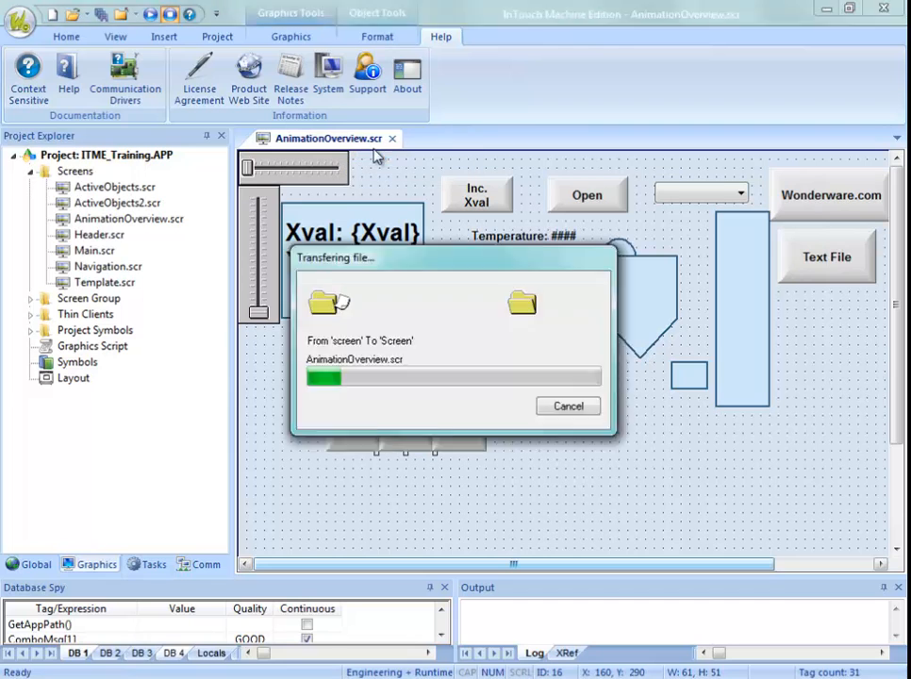
Test the left and middle Text buttons in the Remote Desktop session, then minimize its window.
{"action": "left_click_drag", "start_coordinate": [570, 0], "coordinate": [467, 51]}
{"action": "left_click", "coordinate": [342, 491]}
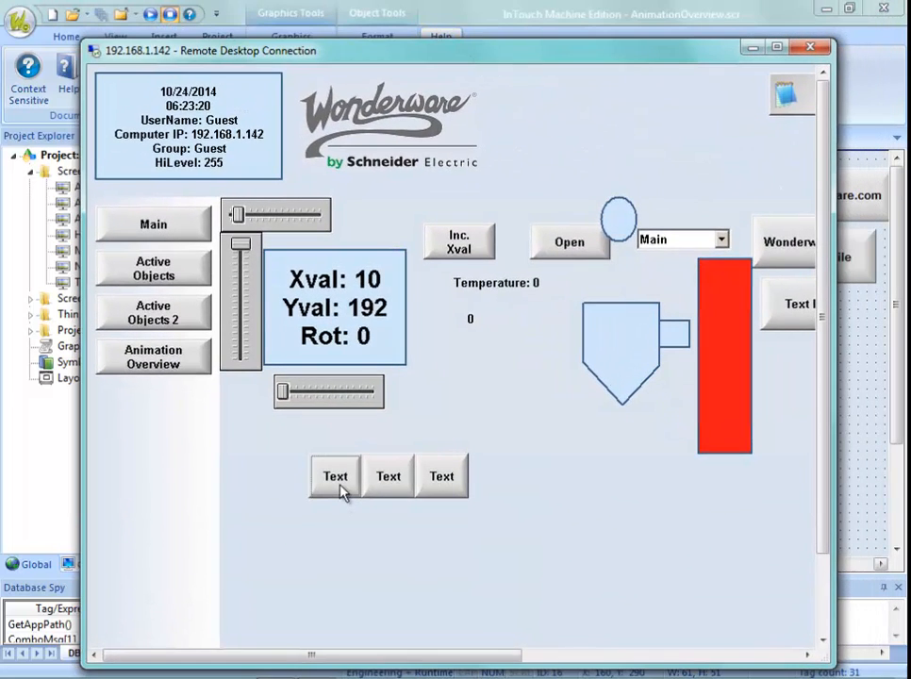
{"action": "left_click", "coordinate": [389, 479]}
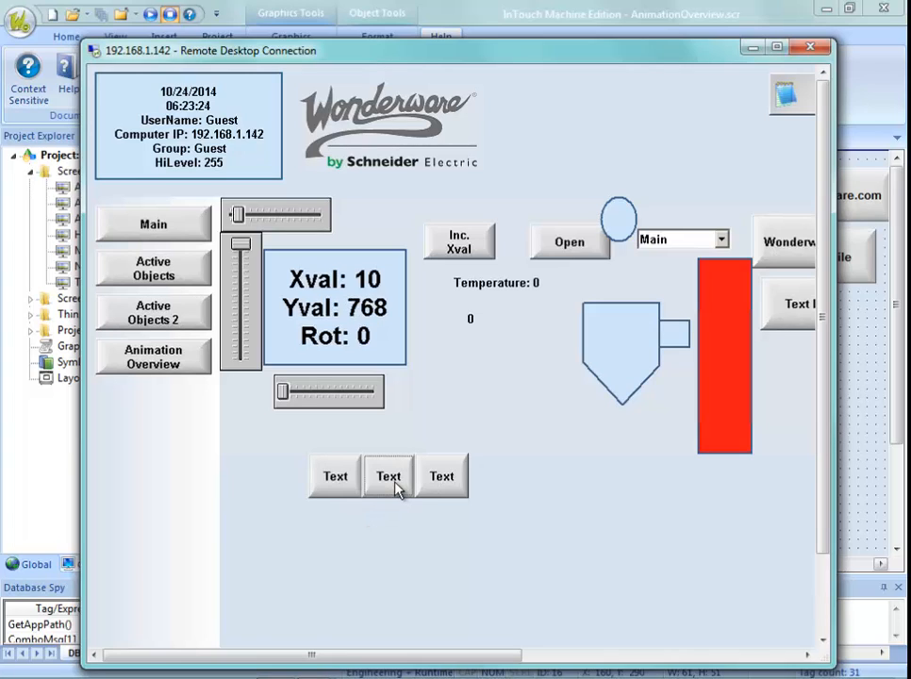
{"action": "left_click", "coordinate": [397, 488]}
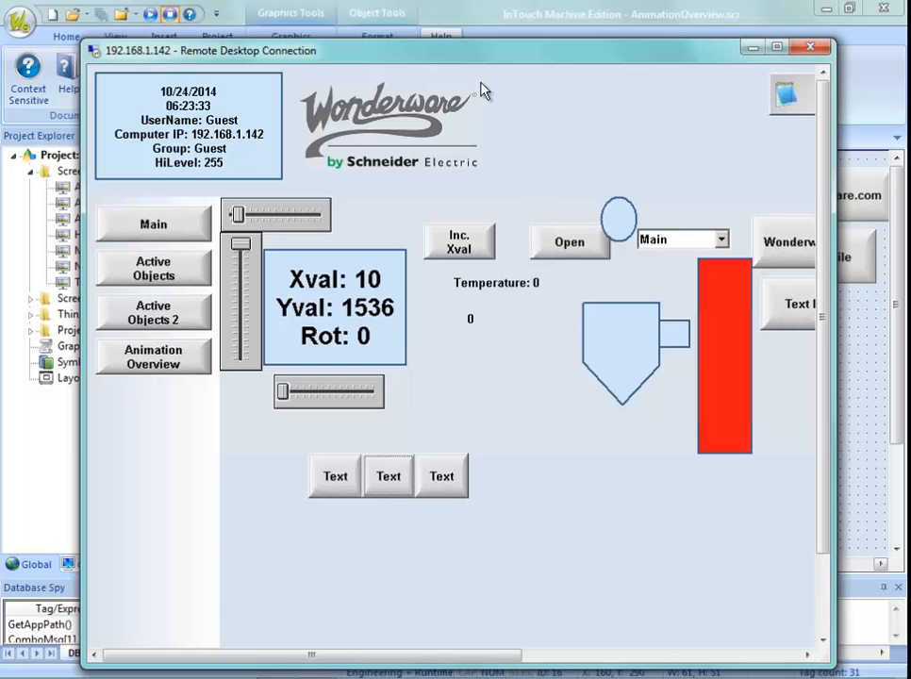
{"action": "left_click", "coordinate": [753, 48]}
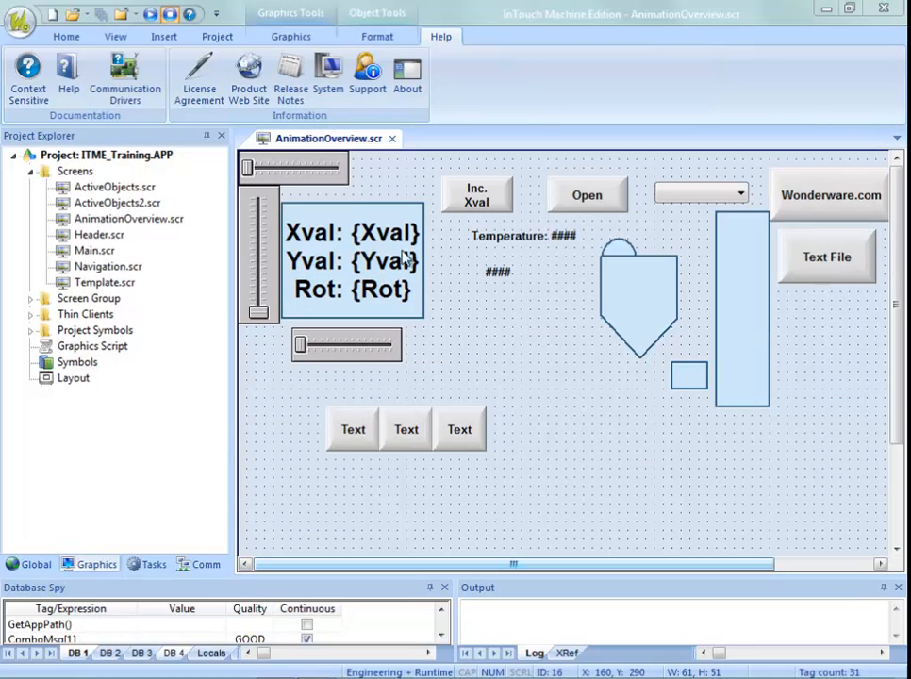
Reopen the middle Text button's command configuration and disable the Beep option.
{"action": "left_click", "coordinate": [420, 431]}
{"action": "double_click", "coordinate": [420, 432]}
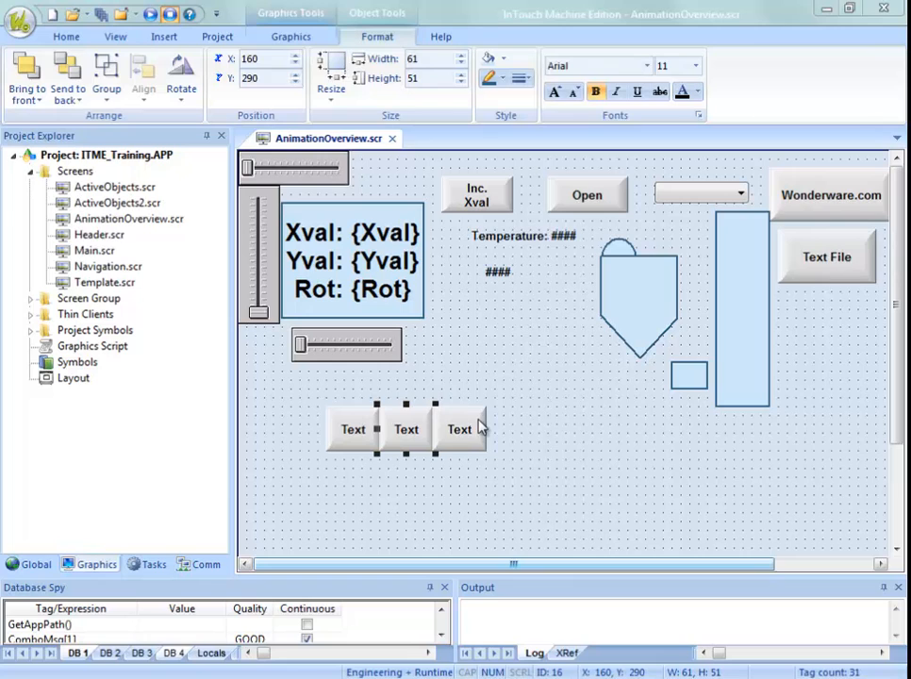
{"action": "left_click", "coordinate": [703, 267]}
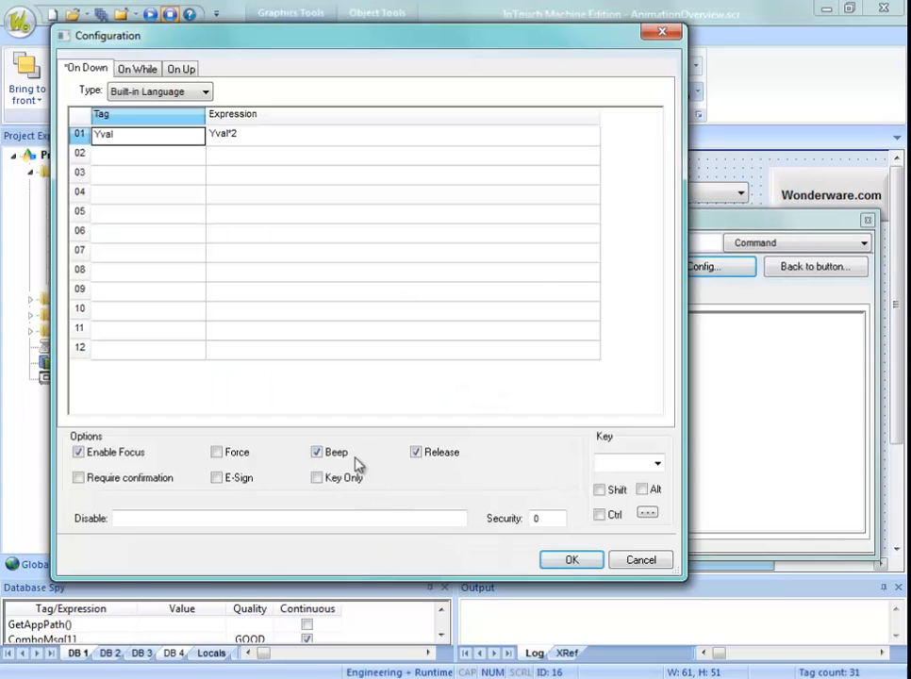
{"action": "left_click", "coordinate": [317, 453]}
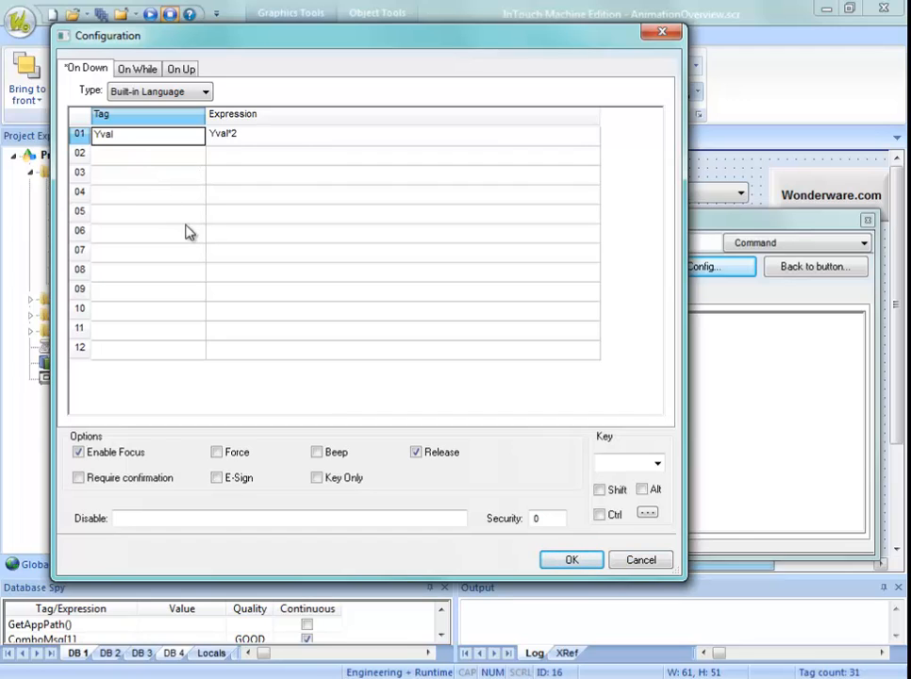
Replace the On Down command's tag with Momentary, create it as a Boolean server tag, and set its expression to 1.
{"action": "left_click", "coordinate": [143, 146]}
{"action": "double_click", "coordinate": [139, 145]}
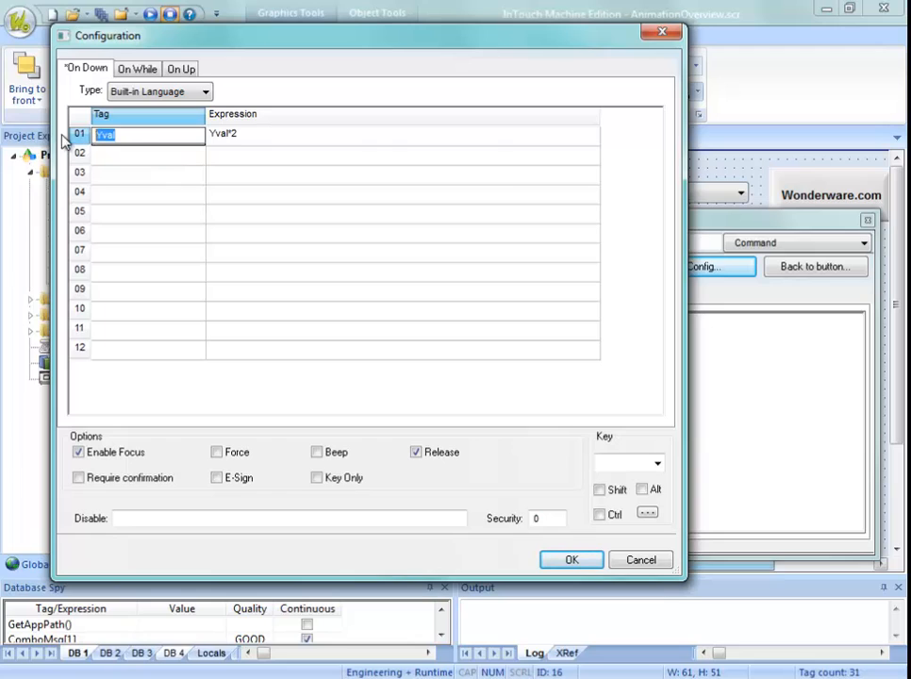
{"action": "type", "text": "Momentary"}
{"action": "key", "text": "Return"}
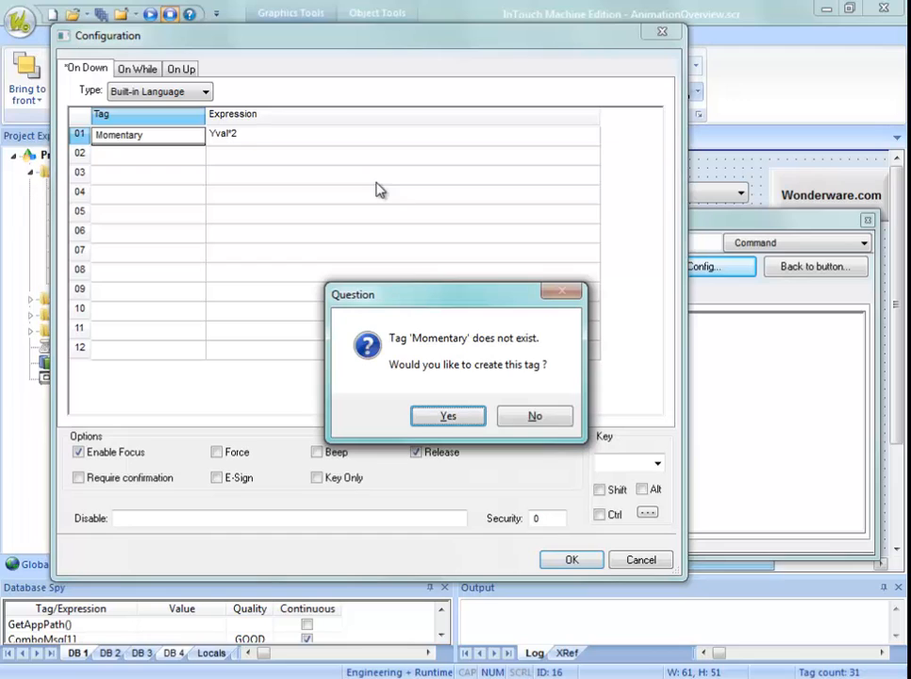
{"action": "left_click", "coordinate": [448, 416]}
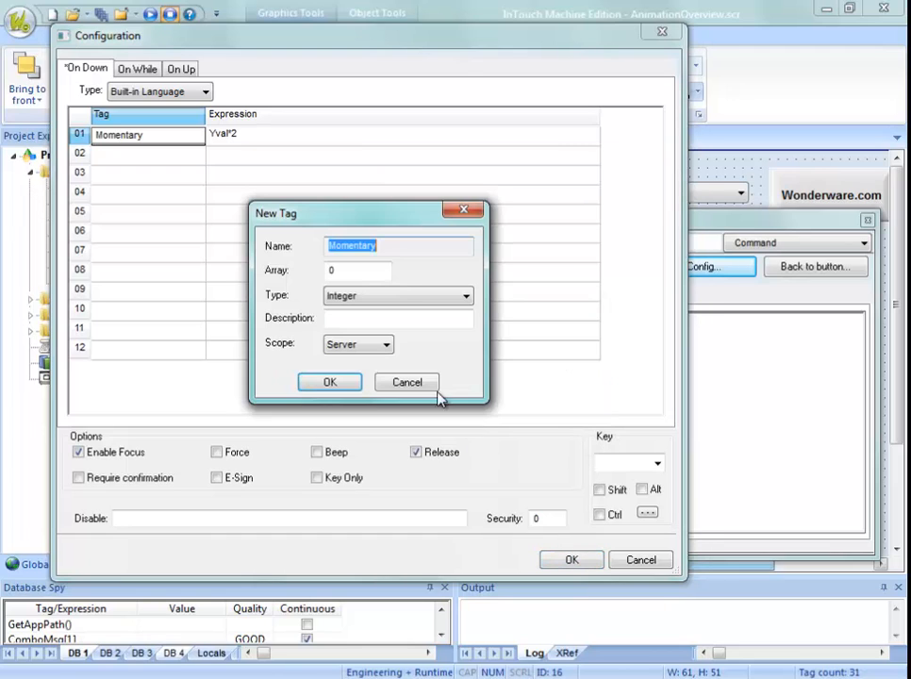
{"action": "left_click", "coordinate": [396, 298]}
{"action": "left_click", "coordinate": [376, 313]}
{"action": "left_click", "coordinate": [329, 382]}
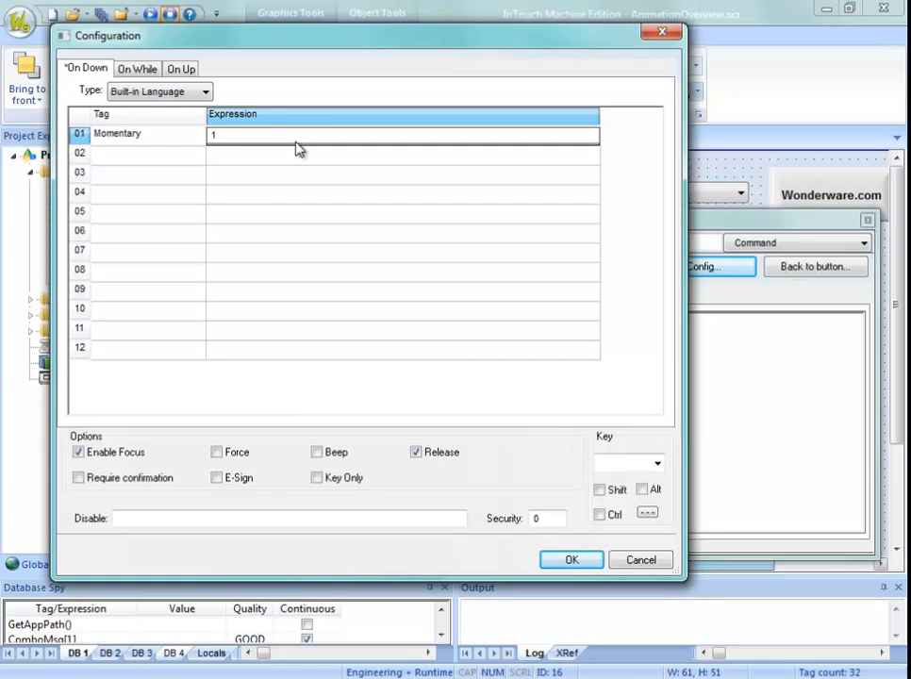
{"action": "left_click", "coordinate": [146, 137]}
Set the On Up command to Built-in Language, assign 0 to the Momentary tag, and accept the configuration.
{"action": "left_click", "coordinate": [184, 71]}
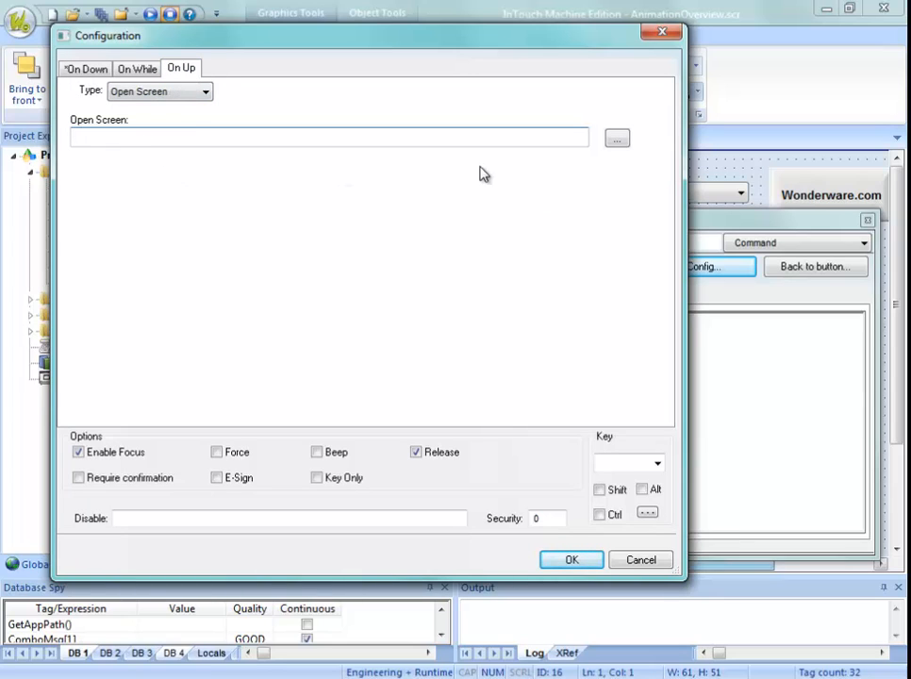
{"action": "left_click", "coordinate": [175, 92]}
{"action": "left_click", "coordinate": [162, 112]}
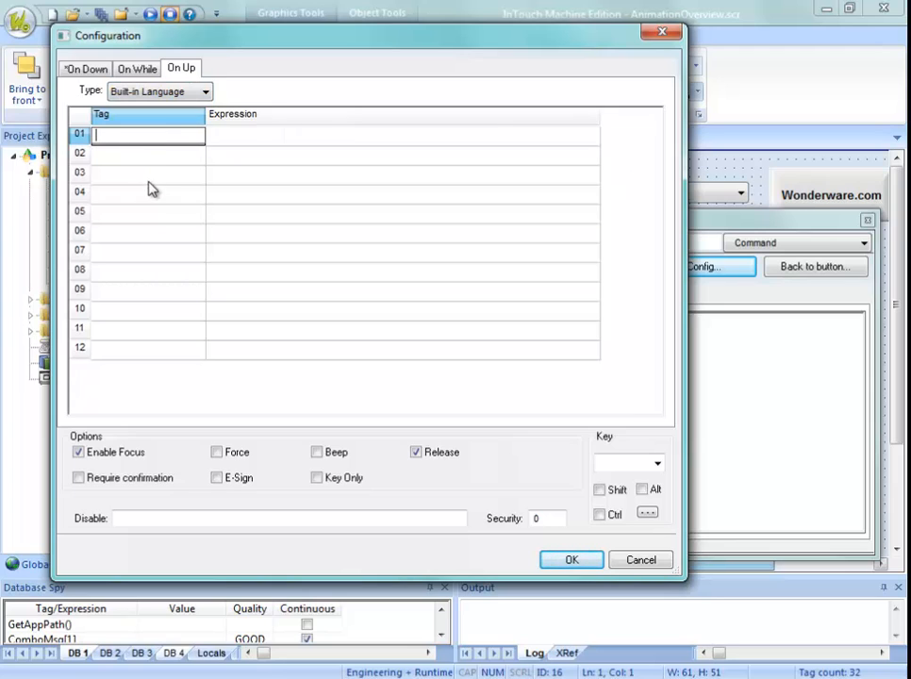
{"action": "left_click", "coordinate": [251, 139]}
{"action": "double_click", "coordinate": [181, 142]}
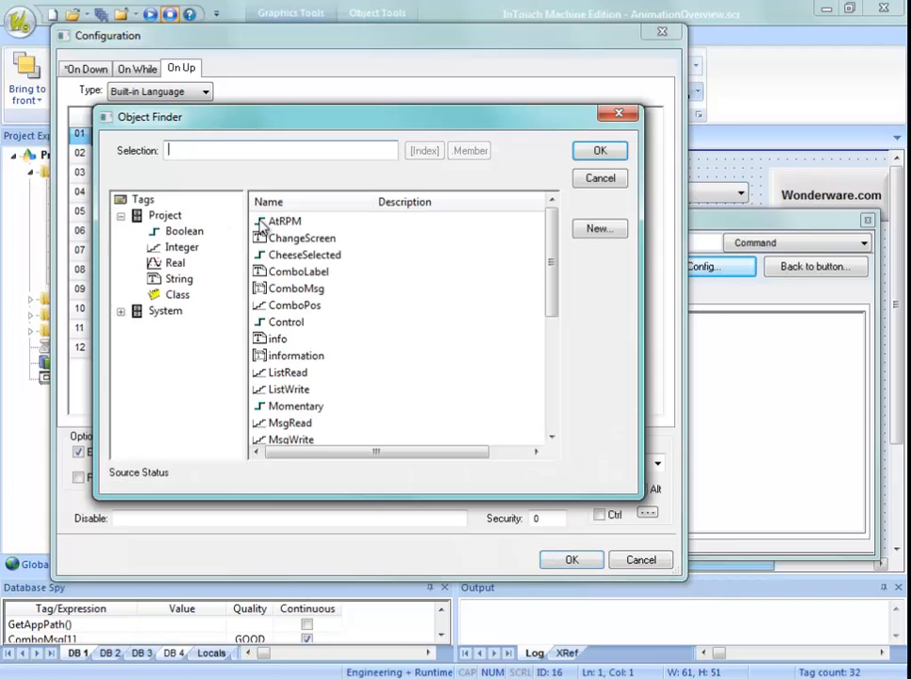
{"action": "type", "text": "m"}
{"action": "double_click", "coordinate": [302, 223]}
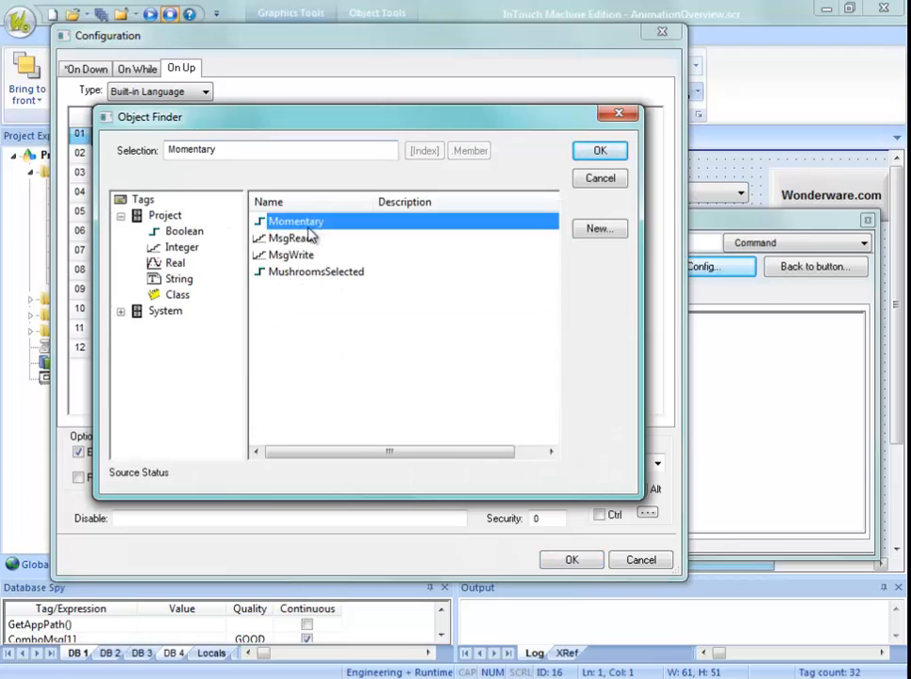
{"action": "left_click", "coordinate": [259, 141]}
{"action": "type", "text": "0"}
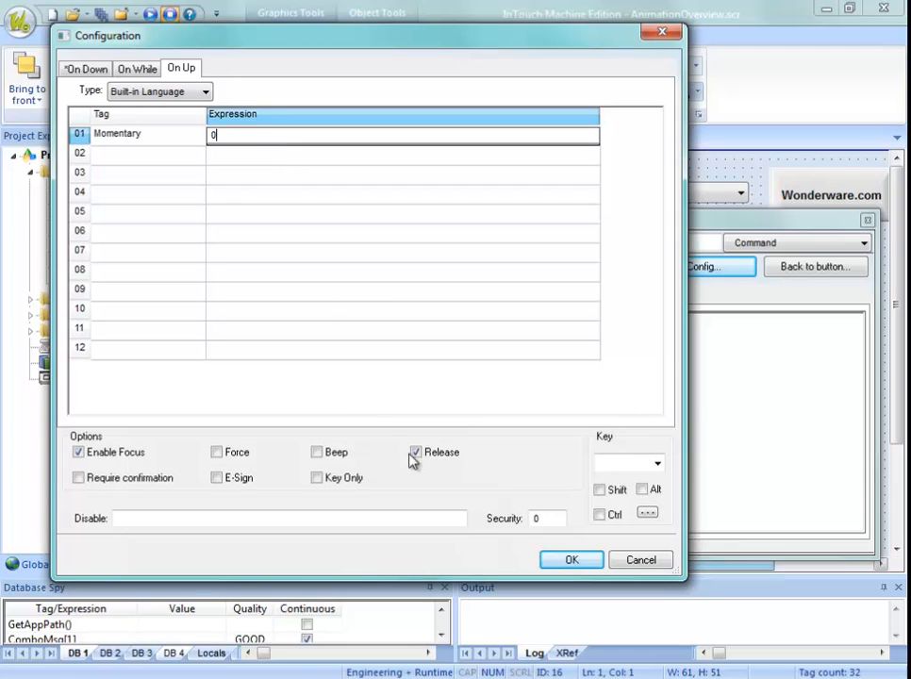
{"action": "left_click", "coordinate": [578, 560]}
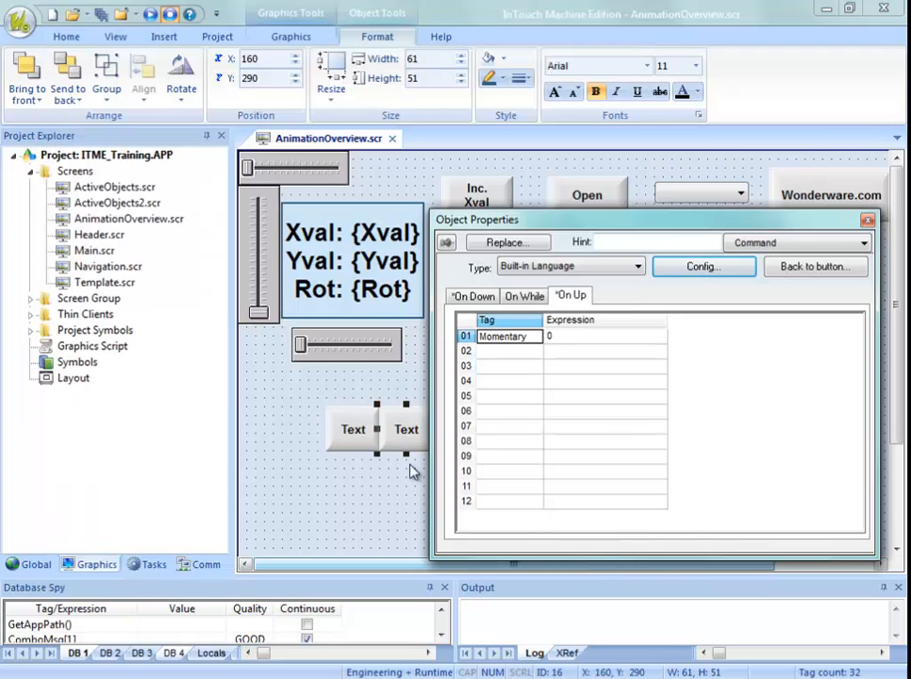
Set the middle button's caption to Momentary with {Momentary} on a second line, then close its object properties.
{"action": "left_click", "coordinate": [792, 268]}
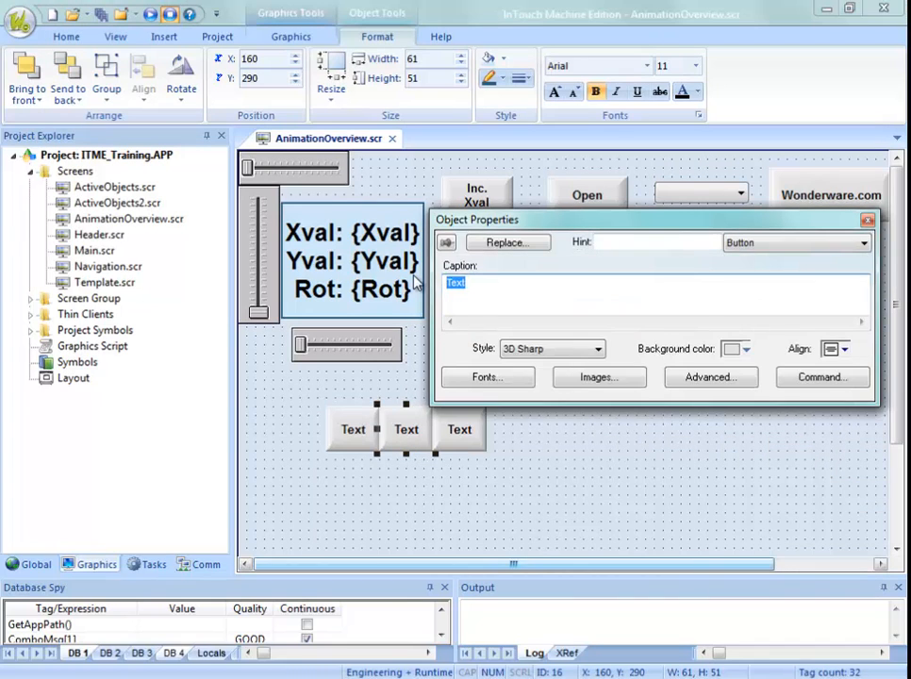
{"action": "type", "text": "Momentary"}
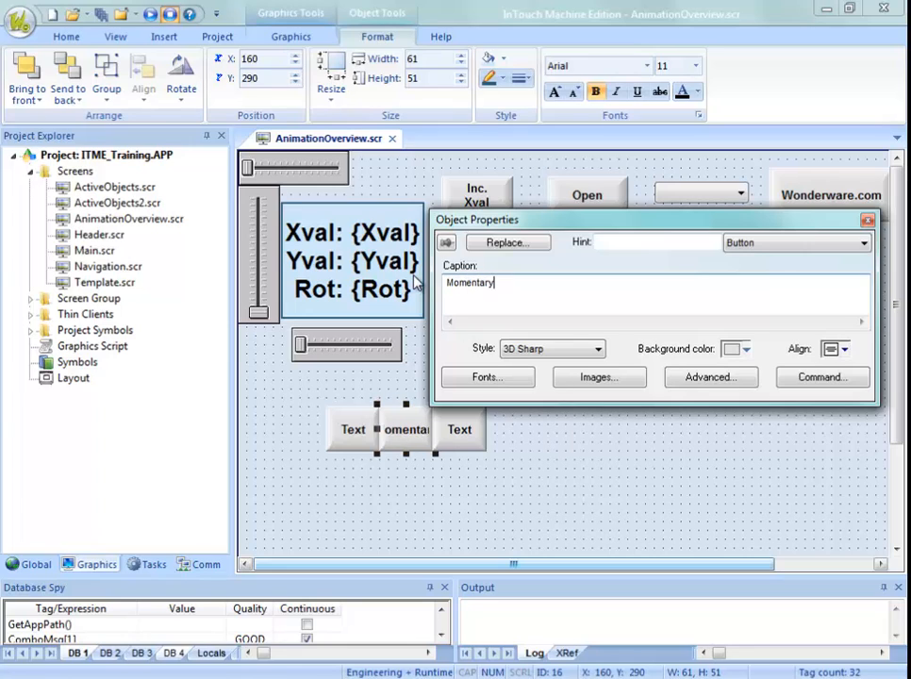
{"action": "key", "text": "Return"}
{"action": "type", "text": "{Mome"}
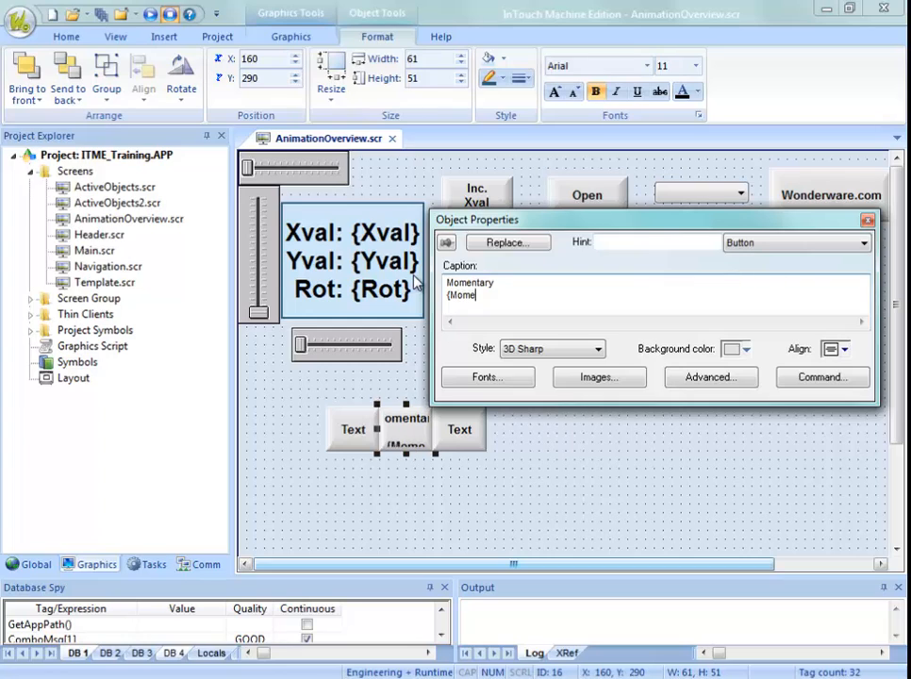
{"action": "type", "text": "ntary}"}
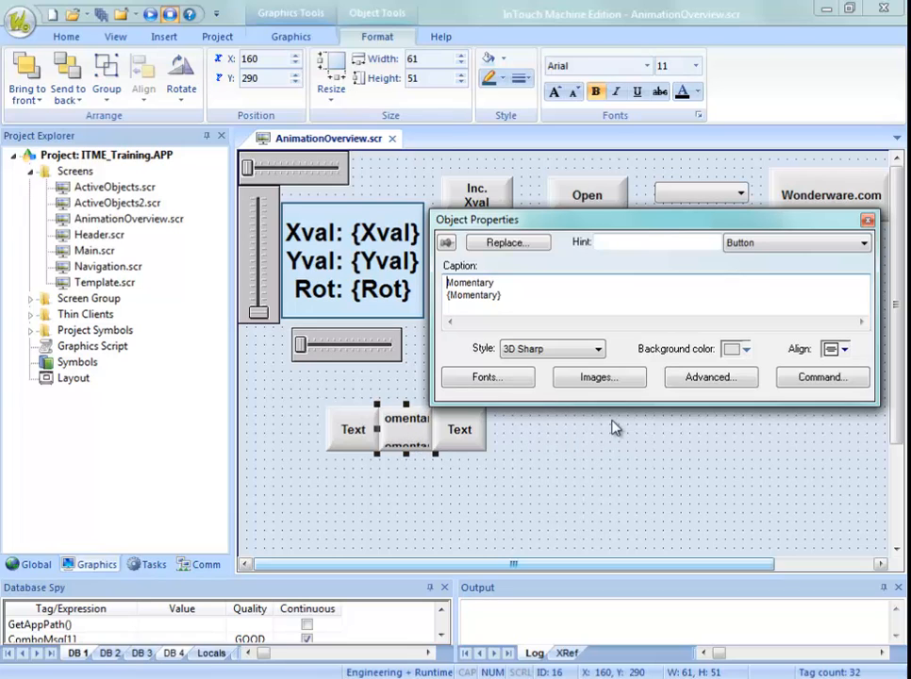
{"action": "key", "text": "Escape"}
Widen the Momentary button to 91 and reposition the neighbouring Text button directly against its edge.
{"action": "left_click_drag", "start_coordinate": [456, 439], "coordinate": [506, 448]}
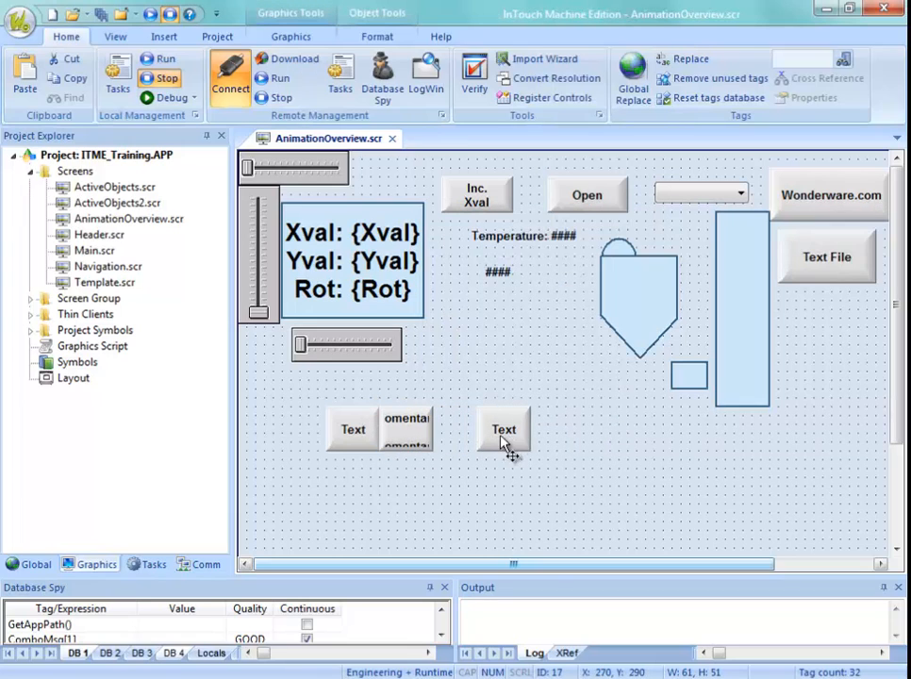
{"action": "left_click", "coordinate": [407, 430]}
{"action": "left_click_drag", "start_coordinate": [435, 430], "coordinate": [458, 433]}
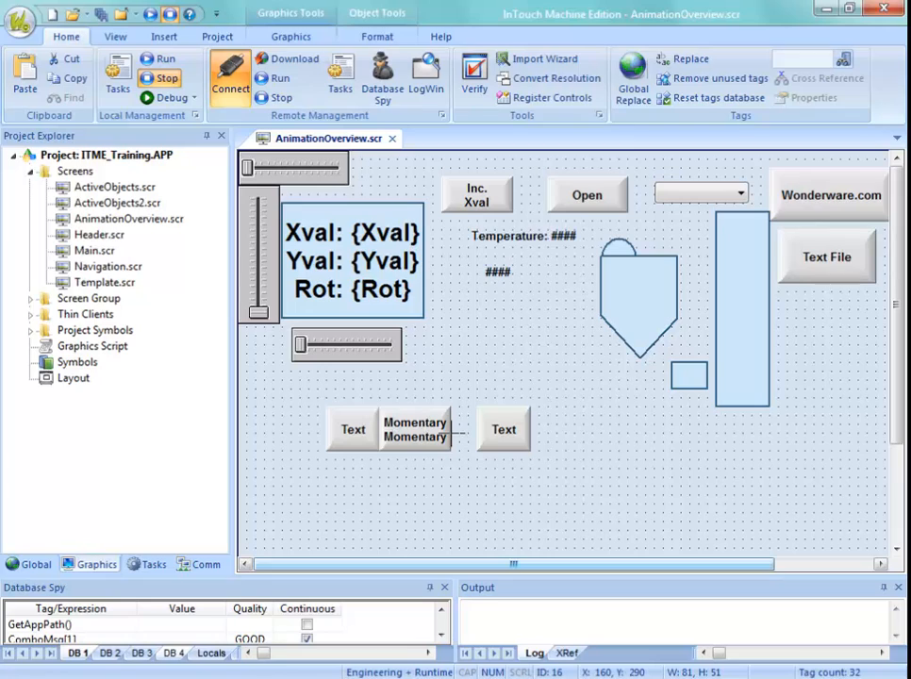
{"action": "left_click", "coordinate": [518, 447]}
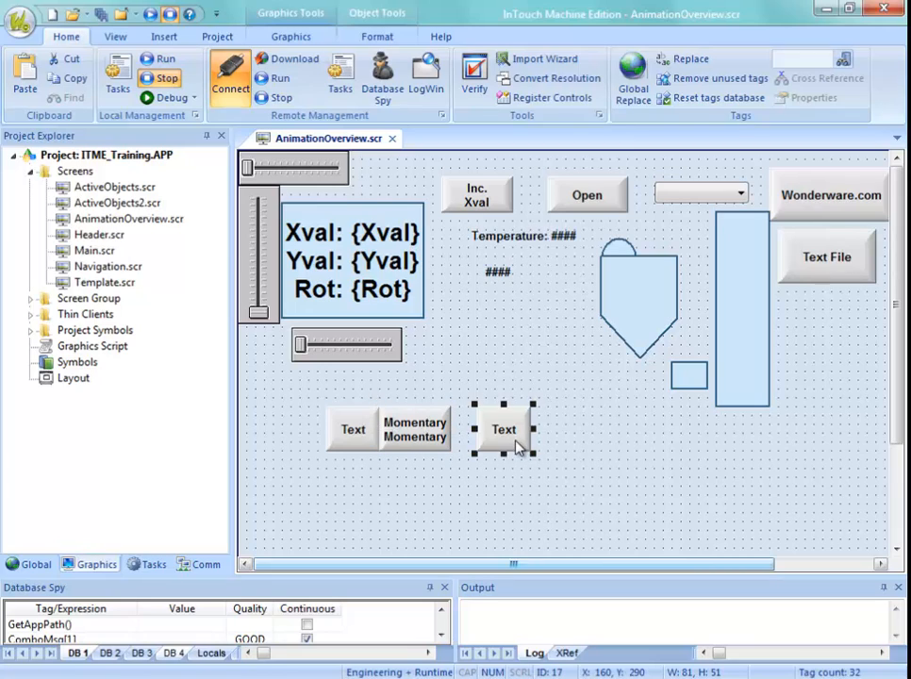
{"action": "left_click", "coordinate": [439, 443]}
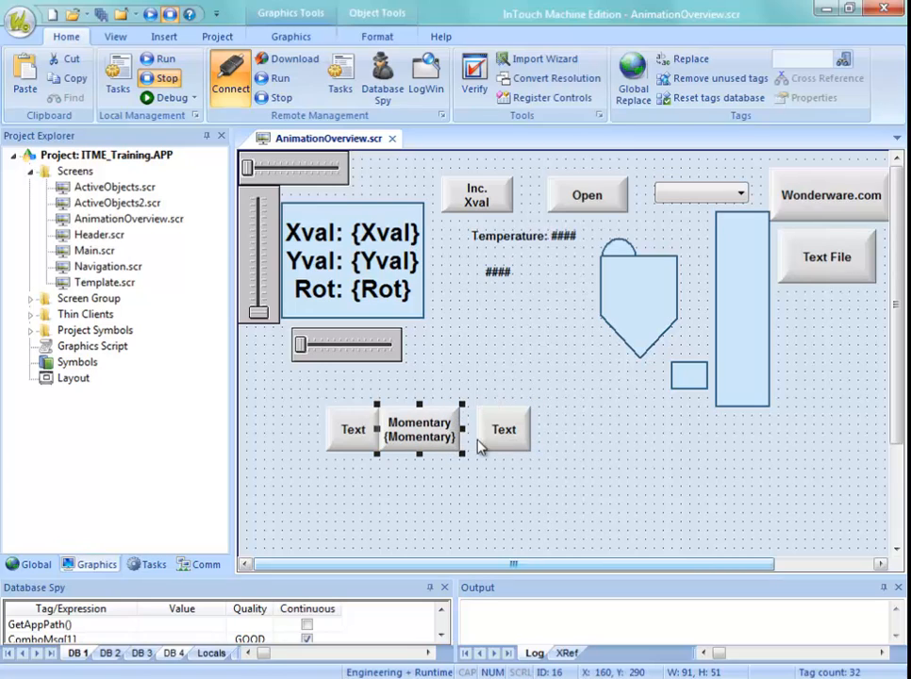
{"action": "left_click_drag", "start_coordinate": [500, 449], "coordinate": [482, 451]}
{"action": "left_click", "coordinate": [443, 489]}
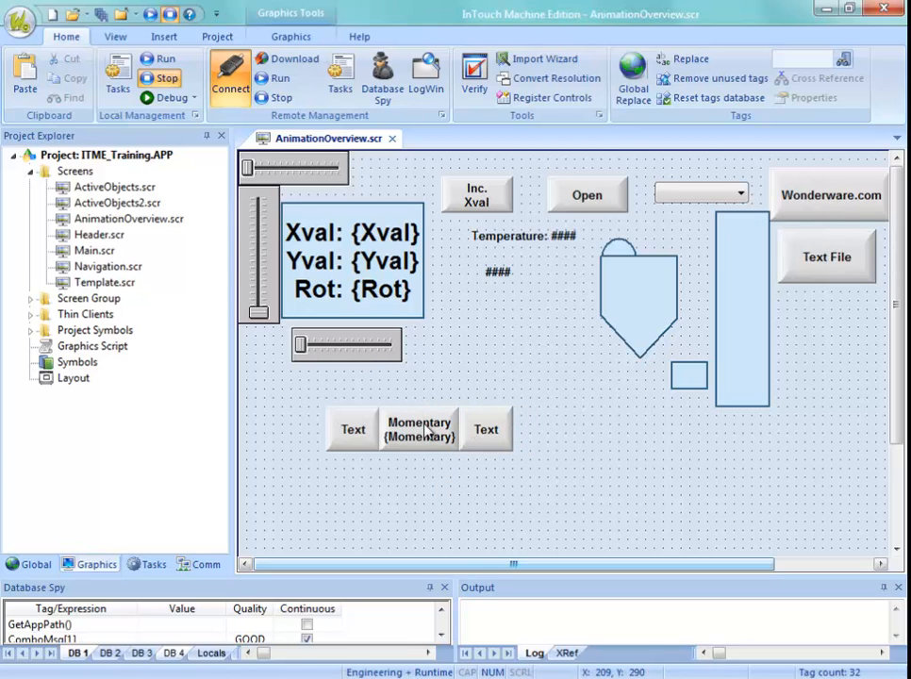
Disable the Release option in the Momentary button's command configuration and close its object properties.
{"action": "left_click", "coordinate": [458, 439]}
{"action": "double_click", "coordinate": [462, 441]}
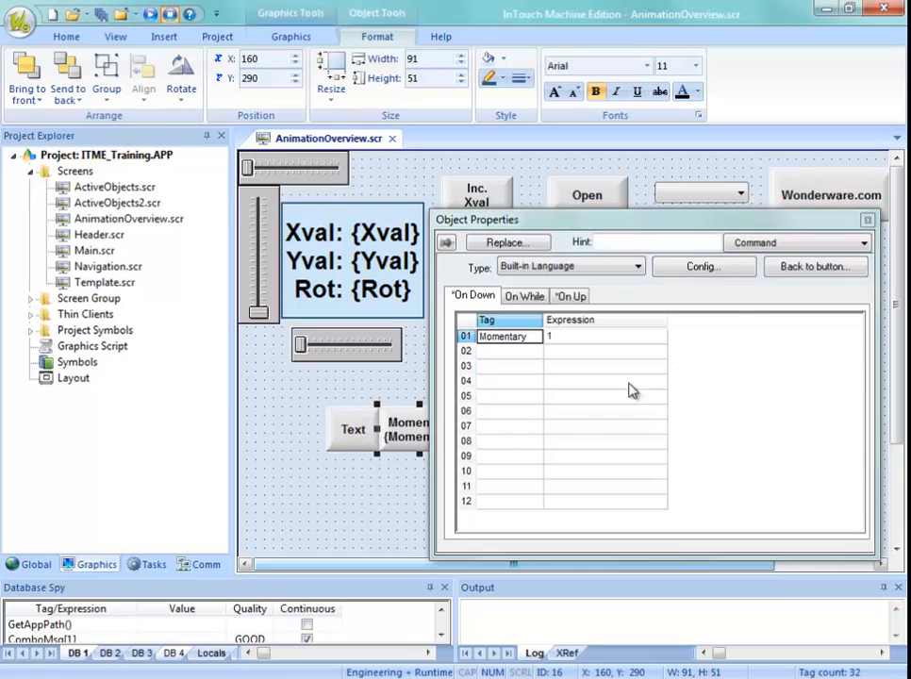
{"action": "left_click", "coordinate": [697, 265]}
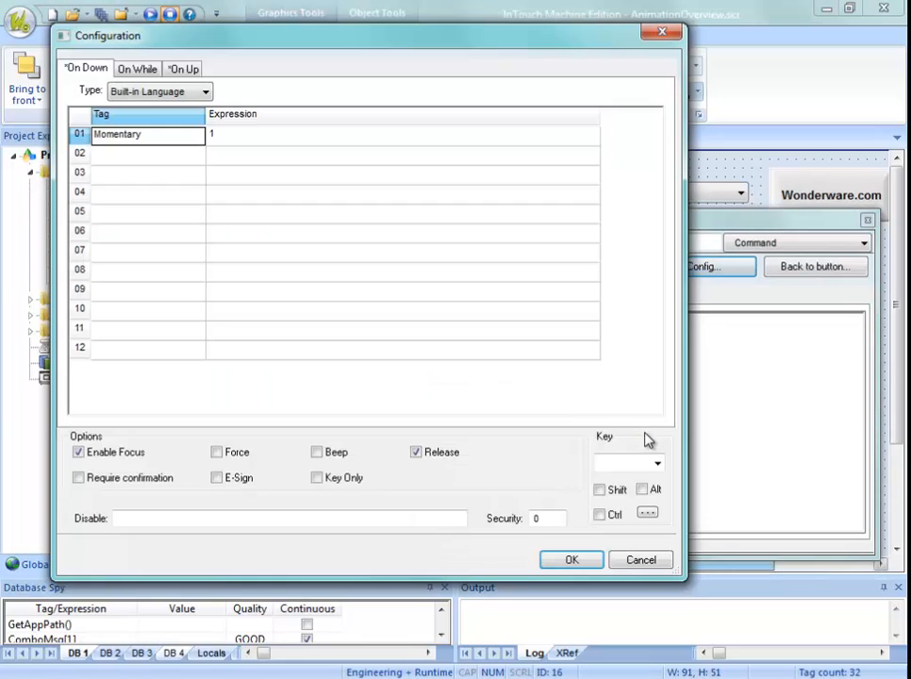
{"action": "left_click", "coordinate": [416, 452]}
{"action": "left_click", "coordinate": [571, 563]}
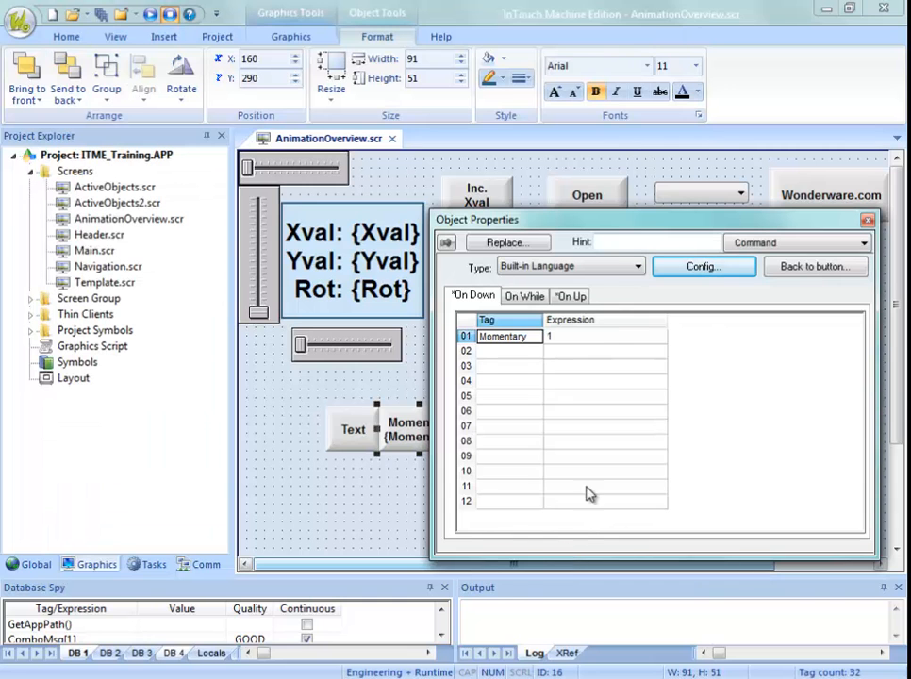
{"action": "left_click", "coordinate": [354, 522]}
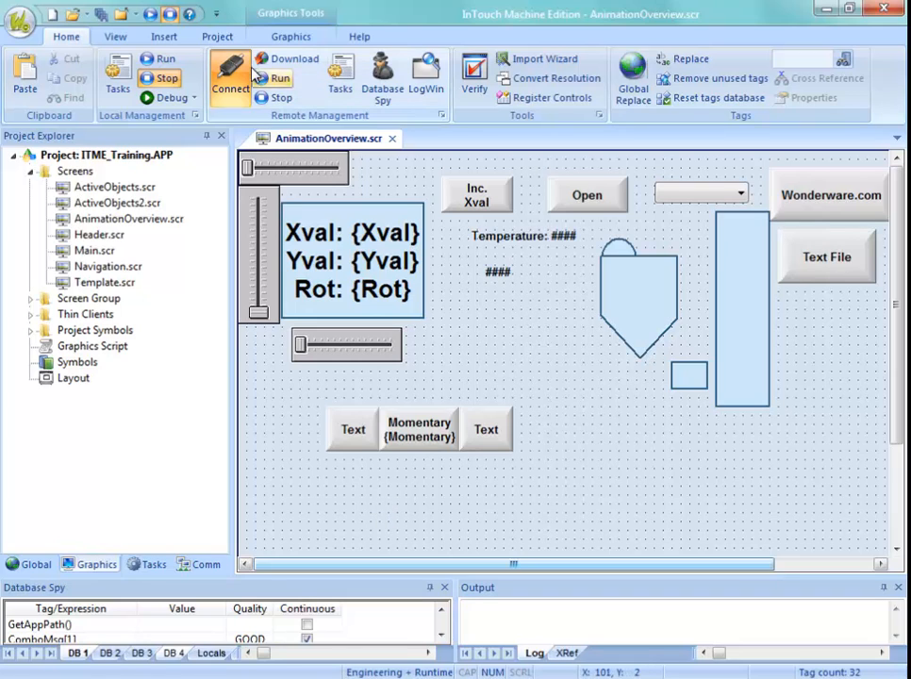
Increase the Momentary button's height to 71, then save the AnimationOverview screen and download it to the remote station.
{"action": "right_click", "coordinate": [305, 139]}
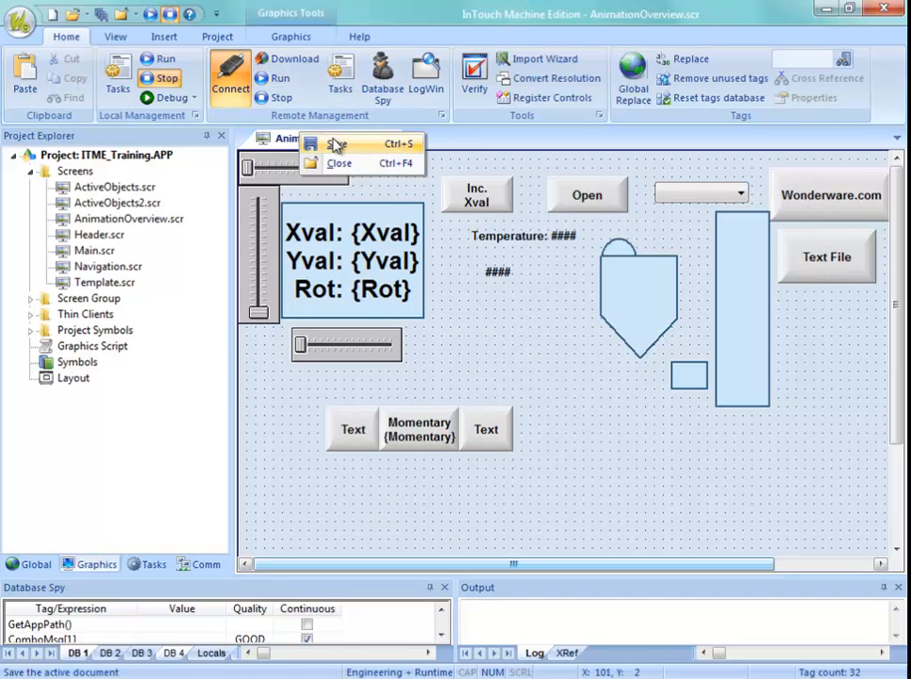
{"action": "left_click", "coordinate": [331, 142]}
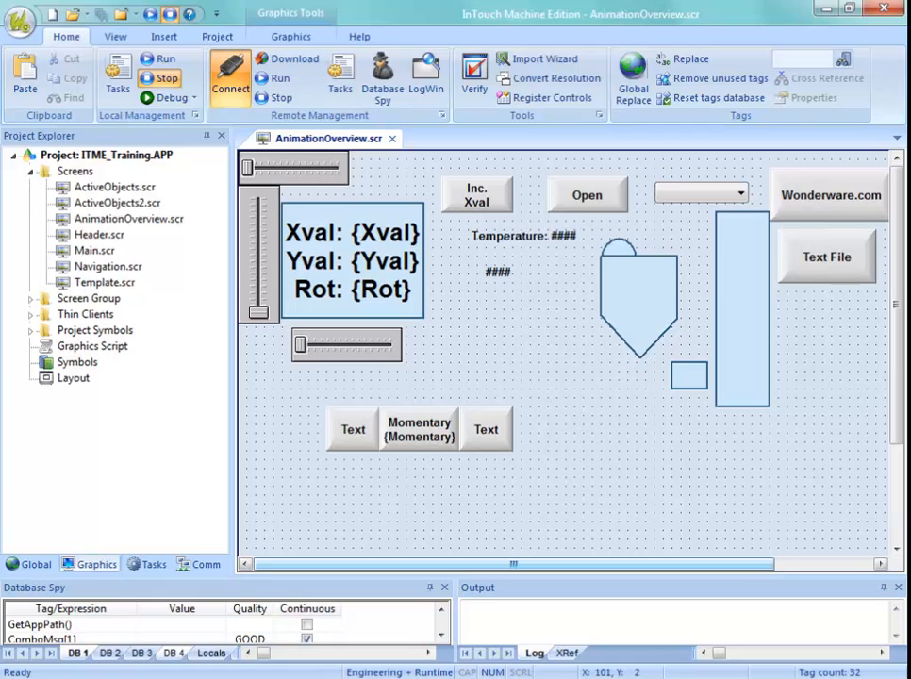
{"action": "left_click", "coordinate": [417, 451]}
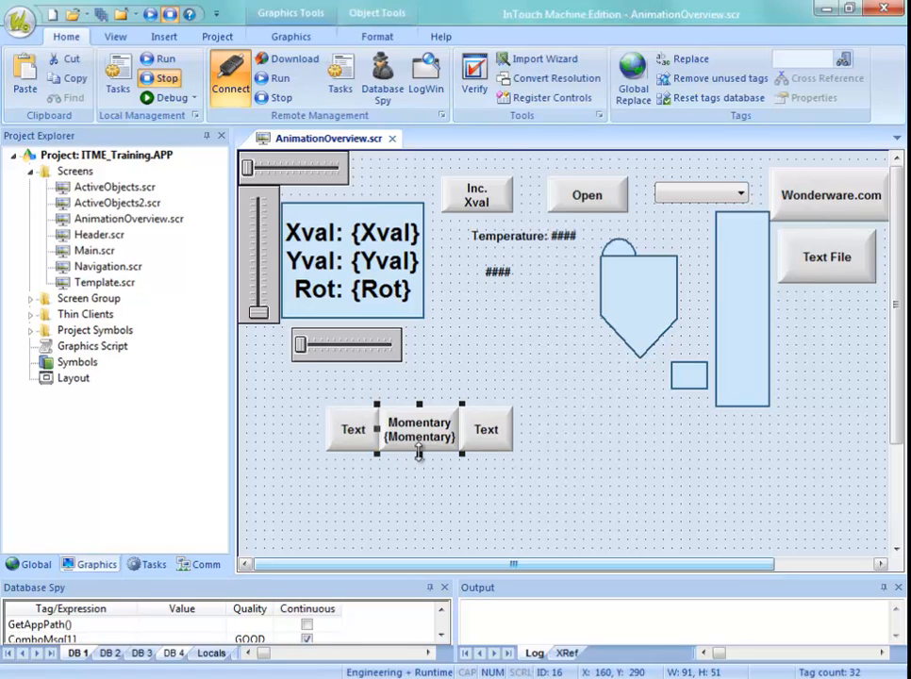
{"action": "left_click_drag", "start_coordinate": [417, 452], "coordinate": [421, 462]}
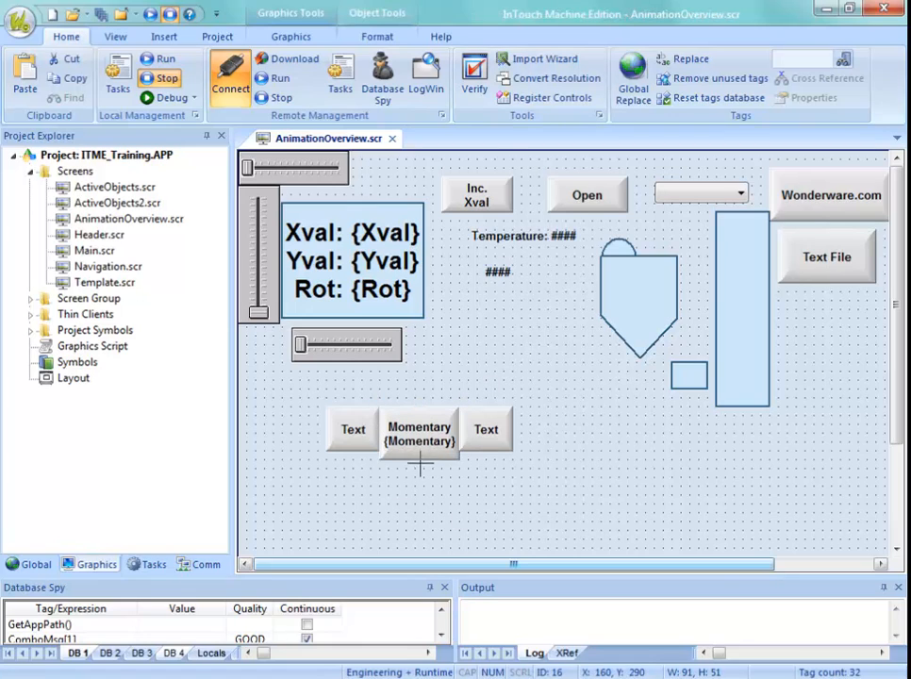
{"action": "right_click", "coordinate": [337, 143]}
{"action": "left_click", "coordinate": [367, 154]}
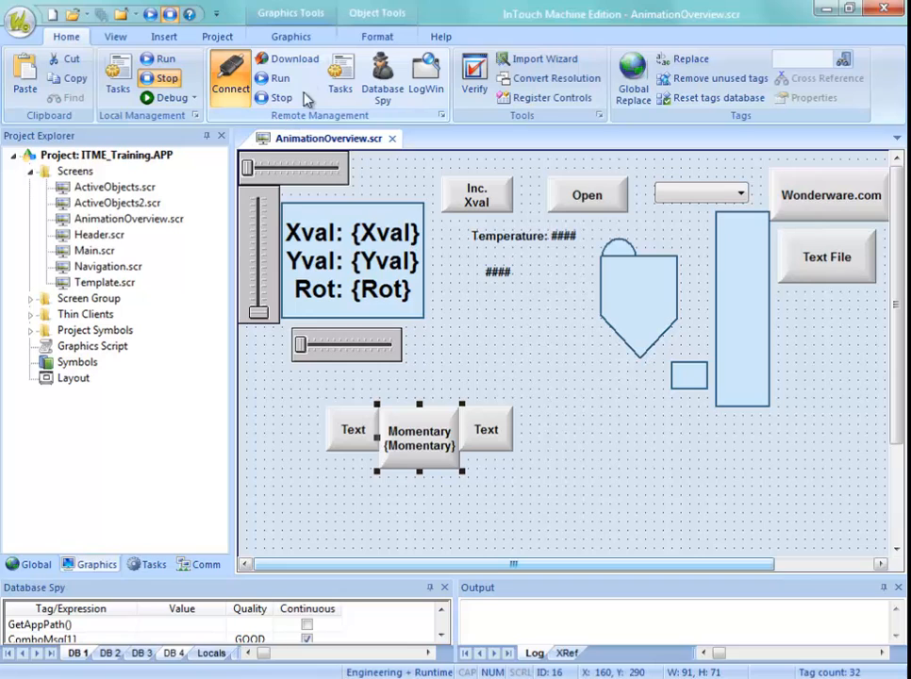
{"action": "left_click", "coordinate": [292, 59]}
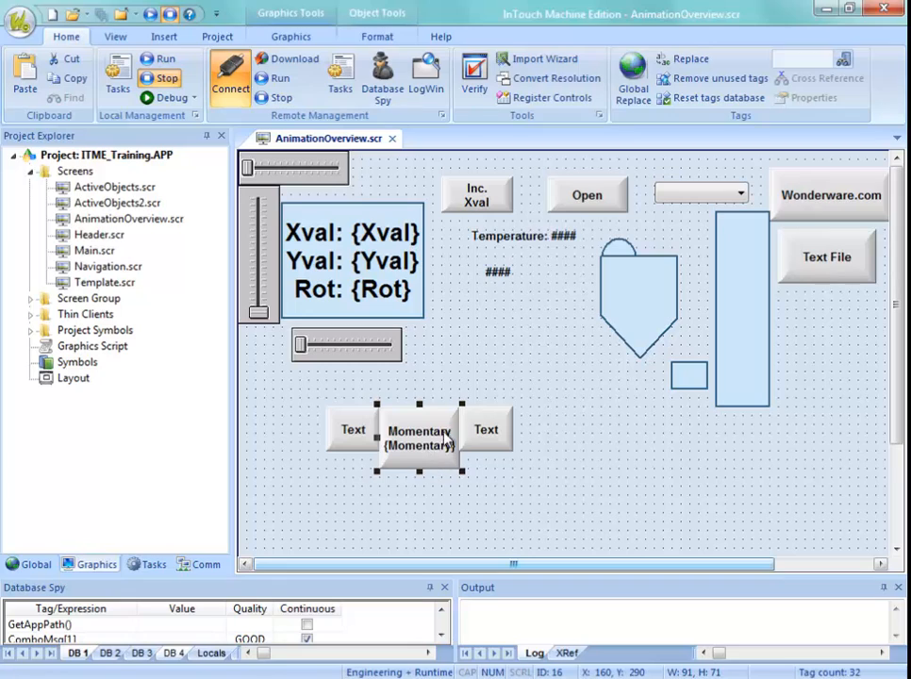
Test the Momentary button in the Remote Desktop session, including holding it down and moving the pointer off before releasing.
{"action": "key", "text": "alt+Tab"}
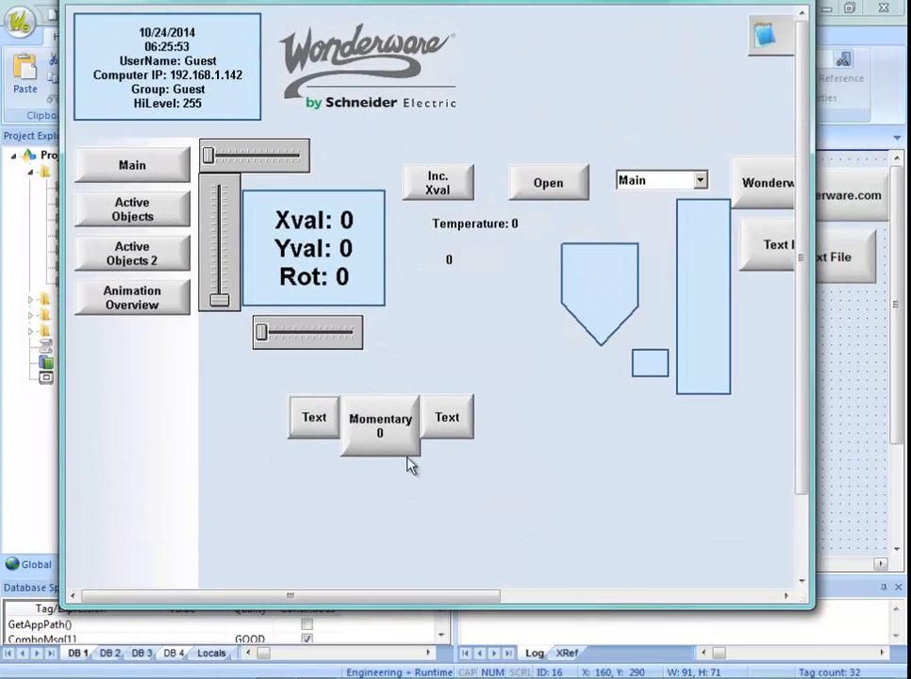
{"action": "left_click", "coordinate": [407, 444]}
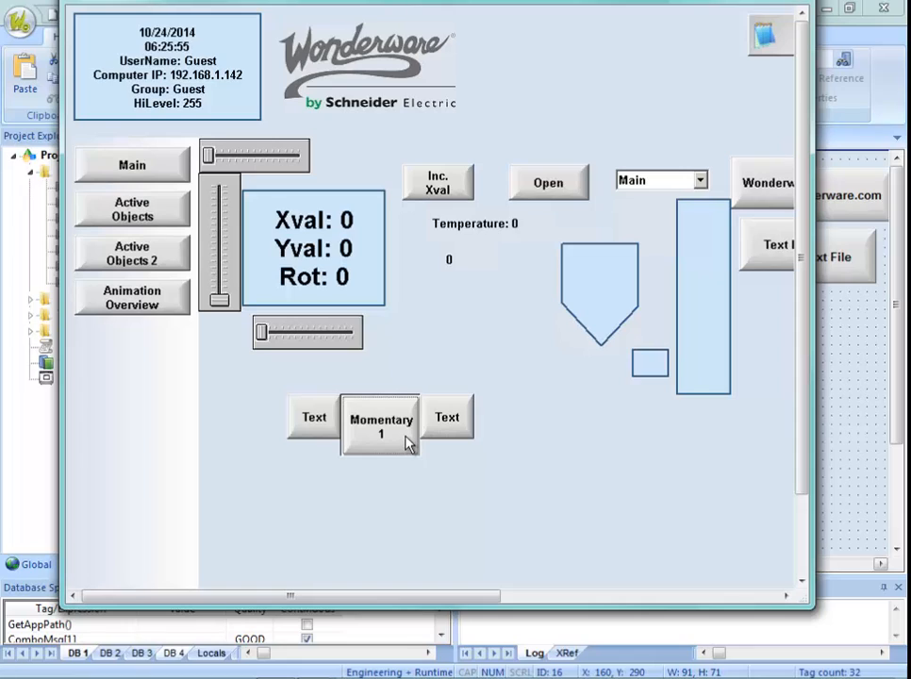
{"action": "left_click", "coordinate": [407, 444]}
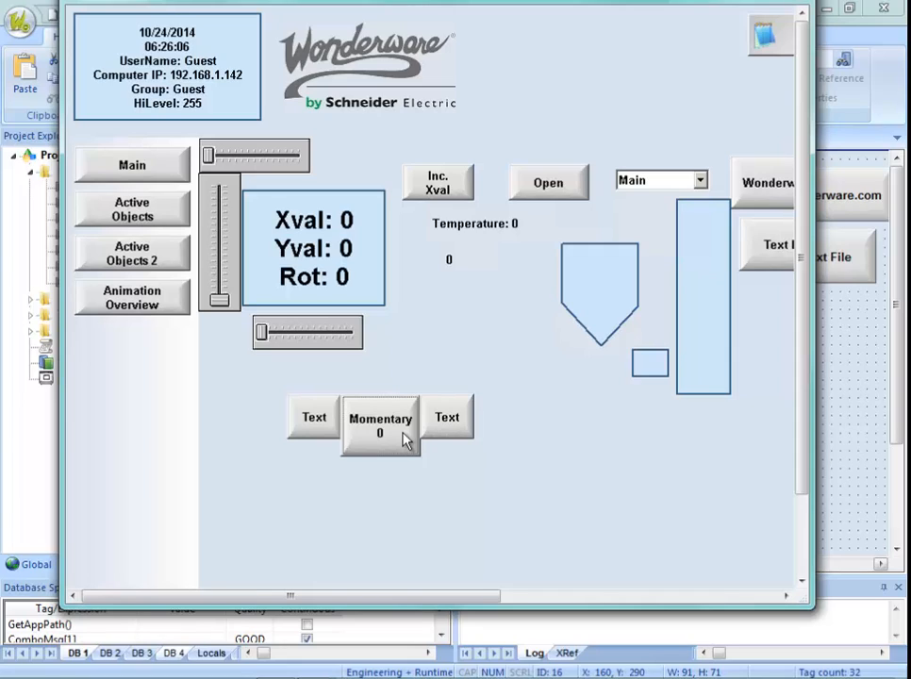
{"action": "left_click", "coordinate": [404, 449]}
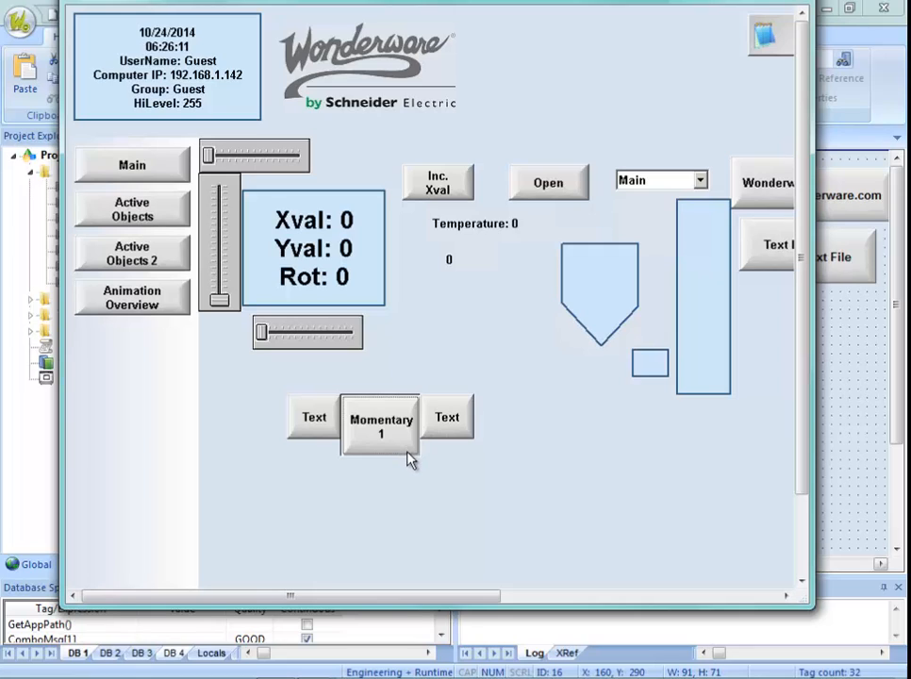
{"action": "left_click_drag", "start_coordinate": [410, 460], "coordinate": [411, 467]}
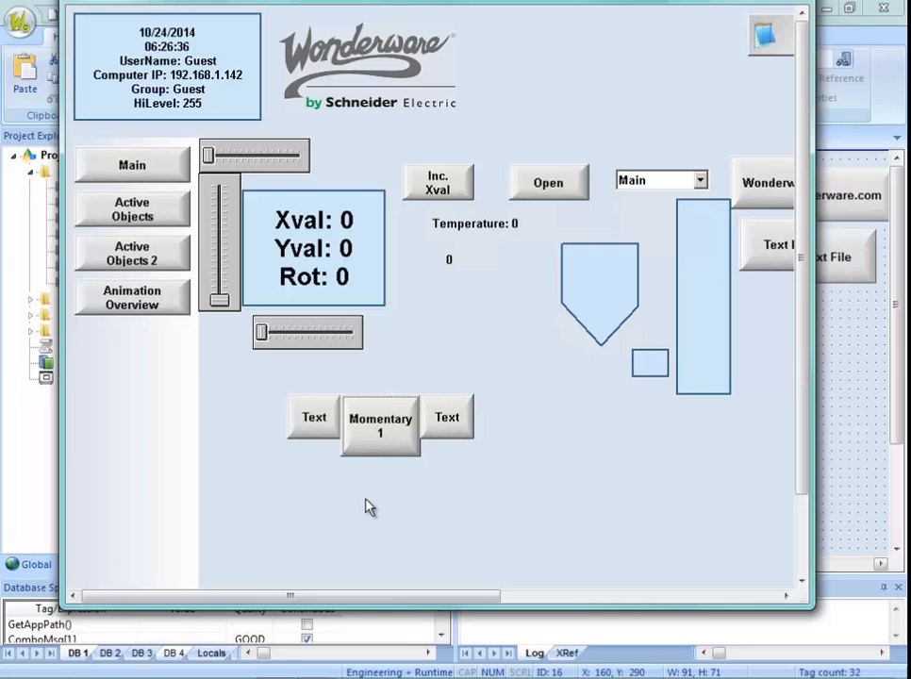
{"action": "left_click", "coordinate": [384, 449]}
{"action": "left_click", "coordinate": [393, 442]}
{"action": "left_click_drag", "start_coordinate": [457, 1], "coordinate": [599, 0]}
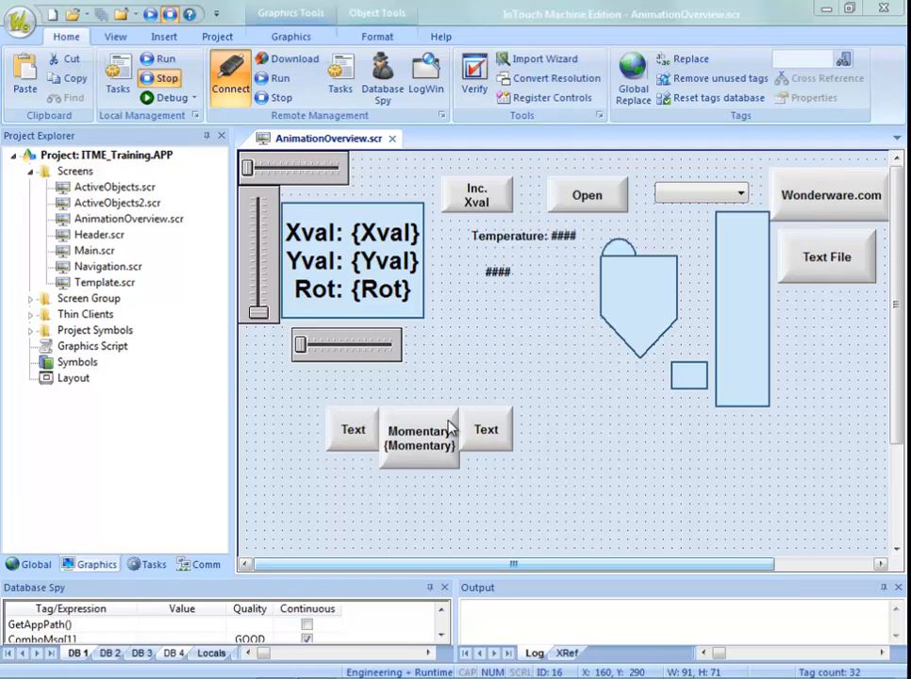
Enable the Release option in the Momentary button's command configuration and save the AnimationOverview screen.
{"action": "left_click", "coordinate": [426, 435]}
{"action": "double_click", "coordinate": [447, 436]}
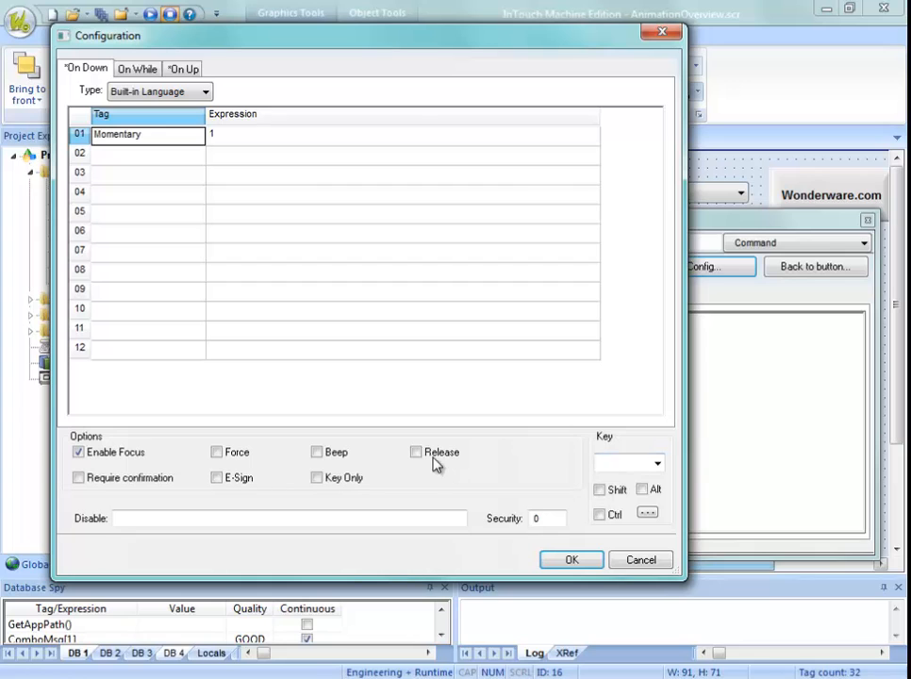
{"action": "left_click", "coordinate": [434, 457]}
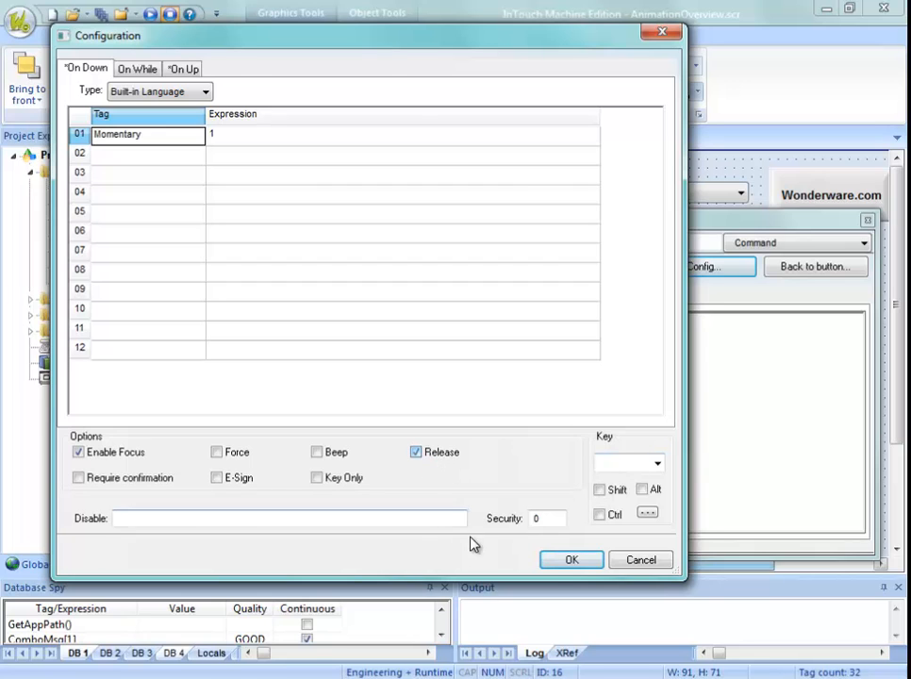
{"action": "left_click", "coordinate": [566, 561]}
{"action": "right_click", "coordinate": [357, 140]}
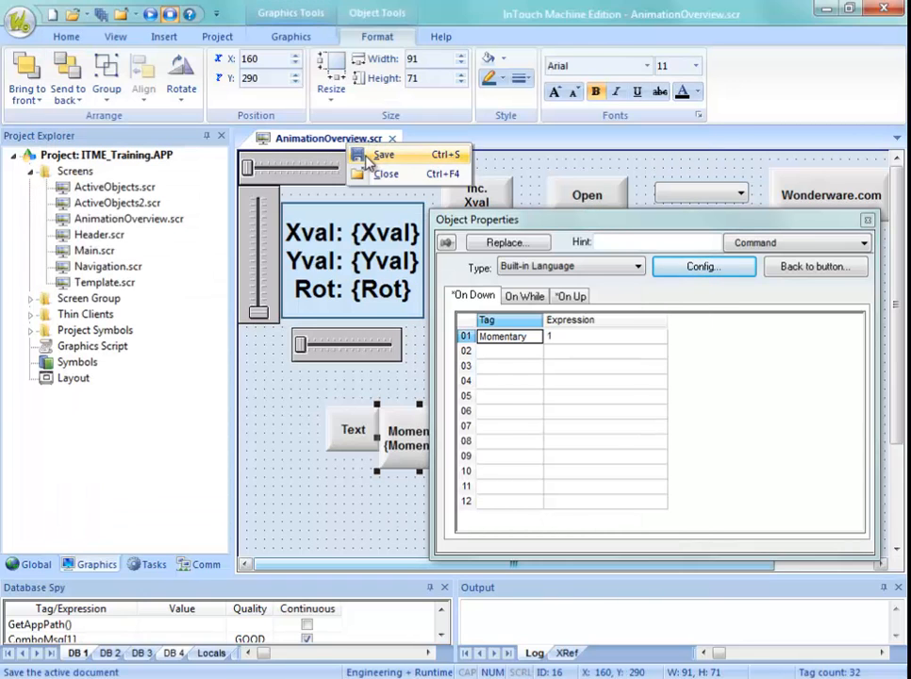
{"action": "left_click", "coordinate": [382, 154]}
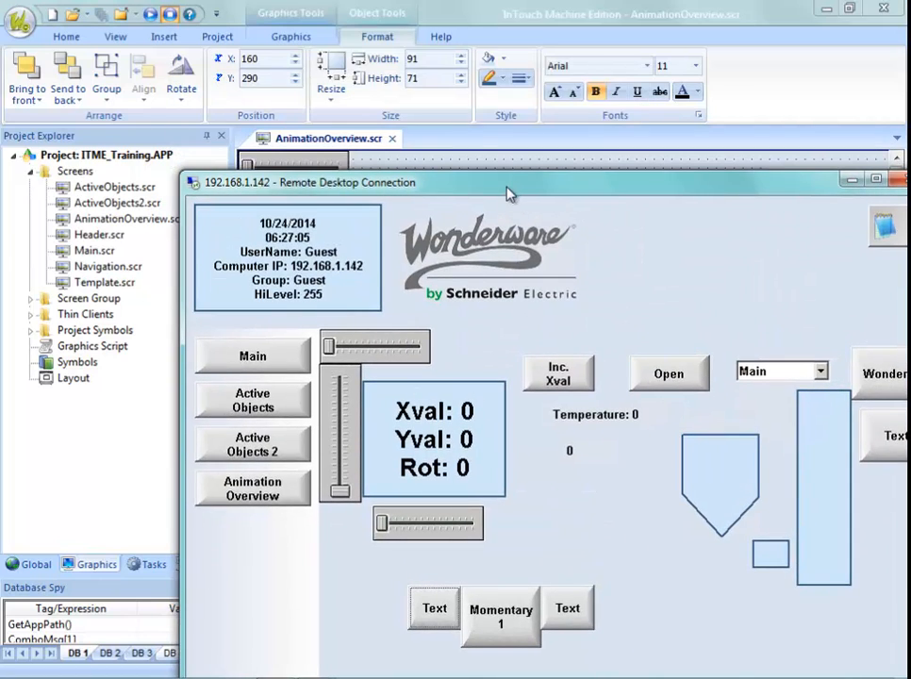
Retest the Momentary button in the Remote Desktop session by activating it and sliding the pointer off while holding it.
{"action": "left_click_drag", "start_coordinate": [506, 193], "coordinate": [450, 83]}
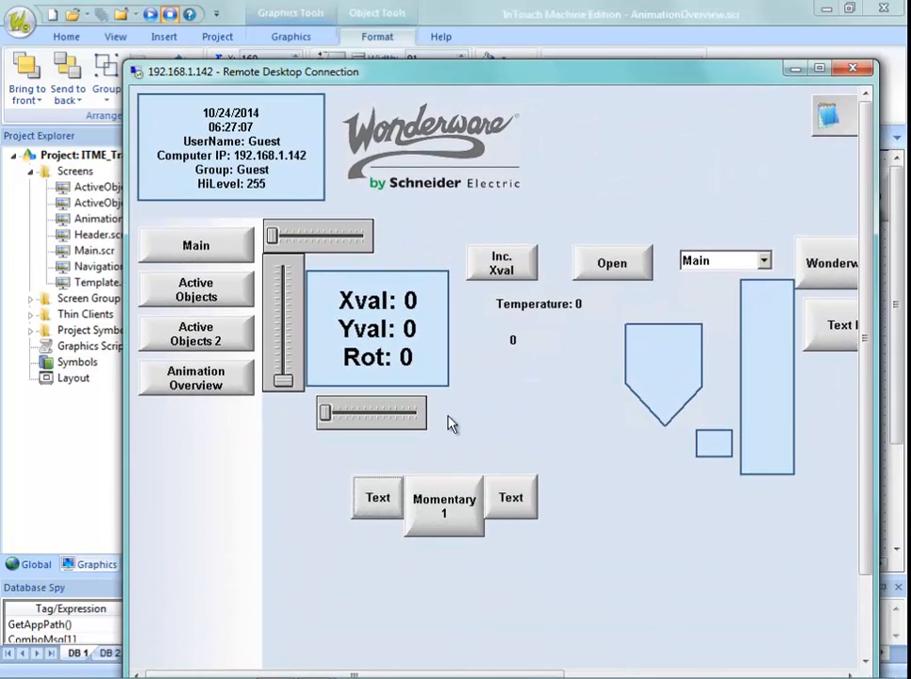
{"action": "left_click", "coordinate": [479, 501]}
{"action": "left_click", "coordinate": [457, 527]}
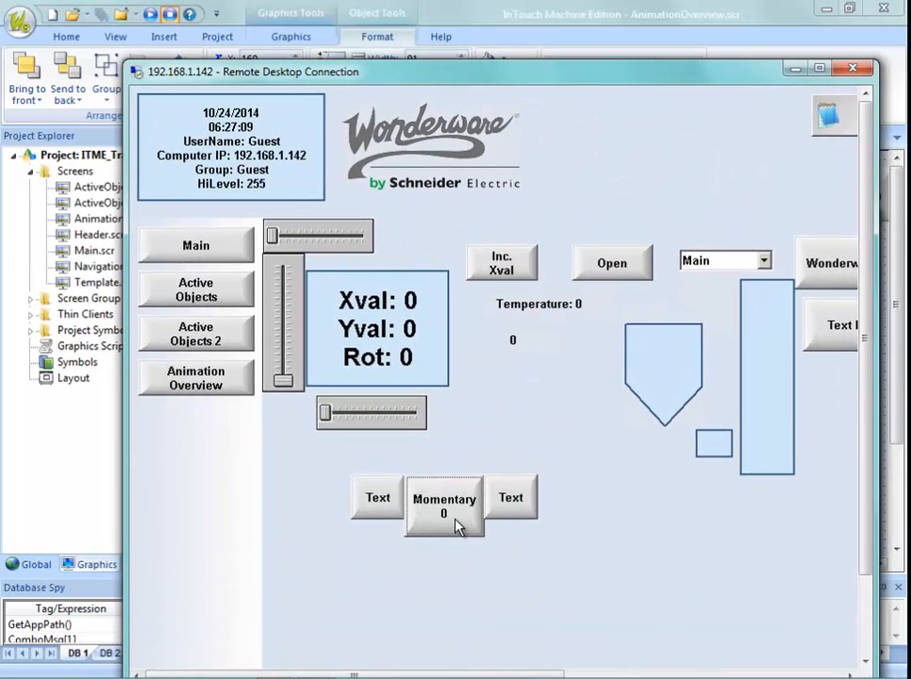
{"action": "left_click", "coordinate": [460, 525]}
{"action": "left_click_drag", "start_coordinate": [468, 503], "coordinate": [472, 549]}
{"action": "left_click_drag", "start_coordinate": [461, 84], "coordinate": [408, 0]}
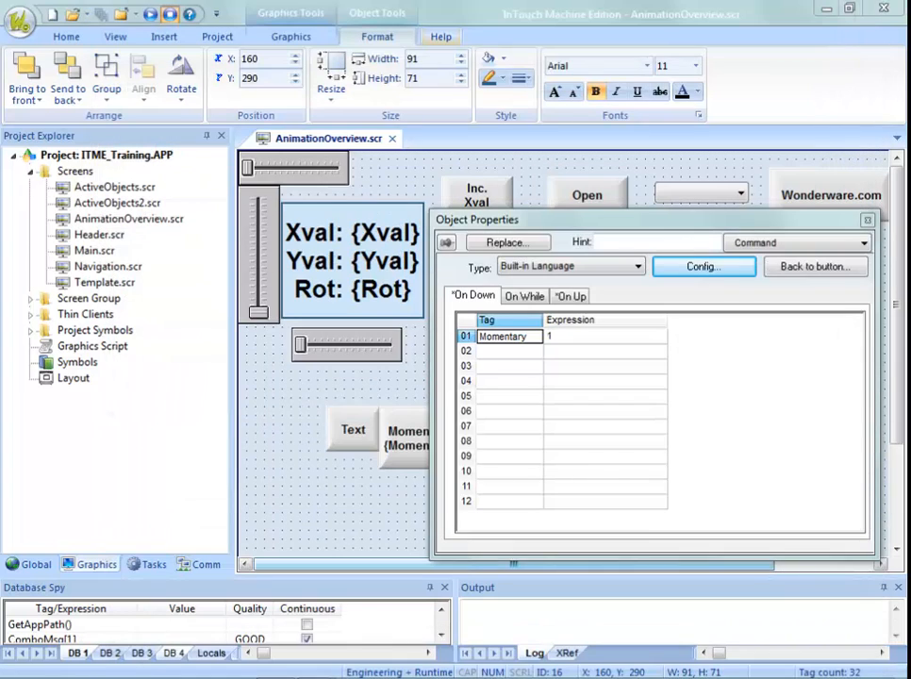
Enable the Require confirmation option in the Momentary button's command configuration and accept it.
{"action": "left_click", "coordinate": [698, 266]}
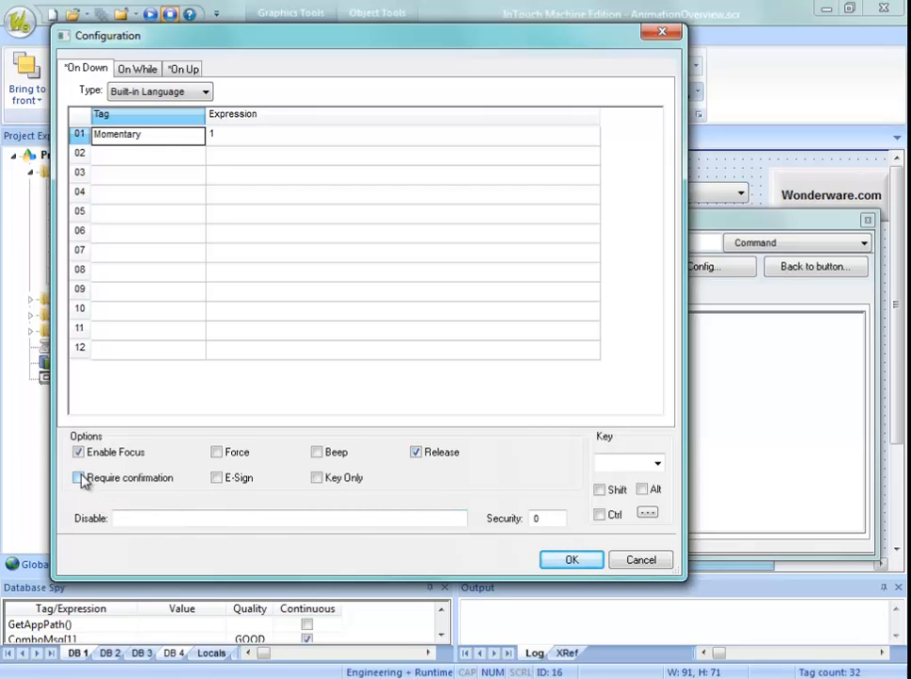
{"action": "left_click", "coordinate": [79, 478]}
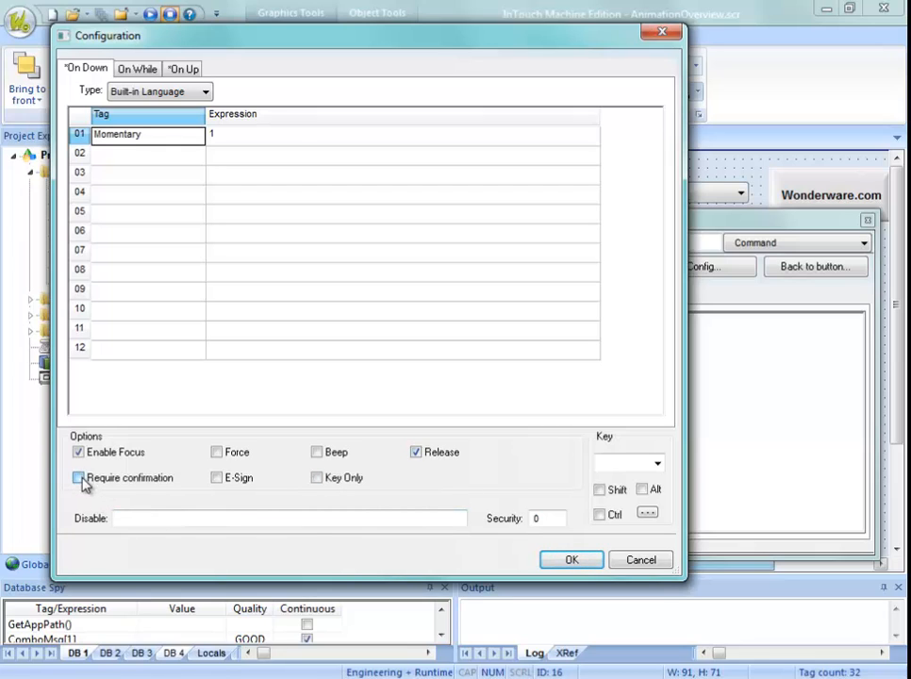
{"action": "left_click", "coordinate": [557, 565]}
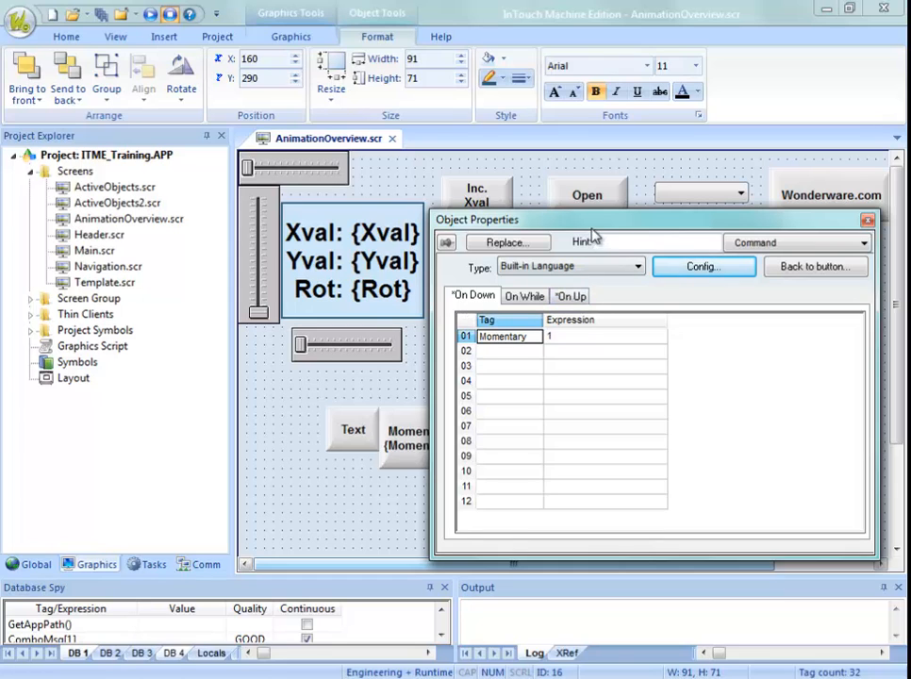
Close the Momentary button's properties and save the AnimationOverview screen.
{"action": "left_click", "coordinate": [300, 504]}
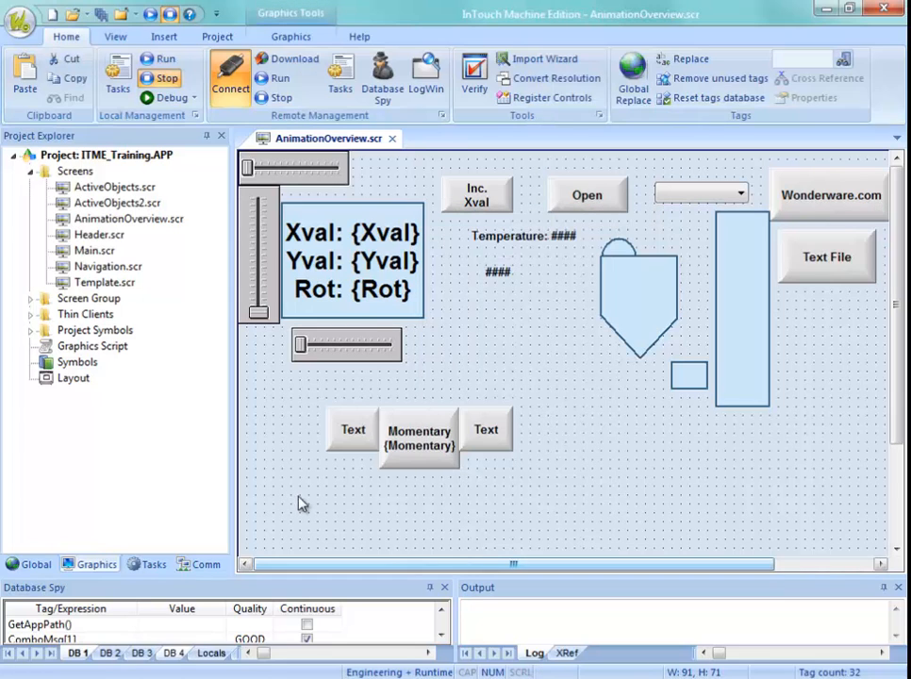
{"action": "right_click", "coordinate": [334, 140]}
{"action": "left_click", "coordinate": [357, 152]}
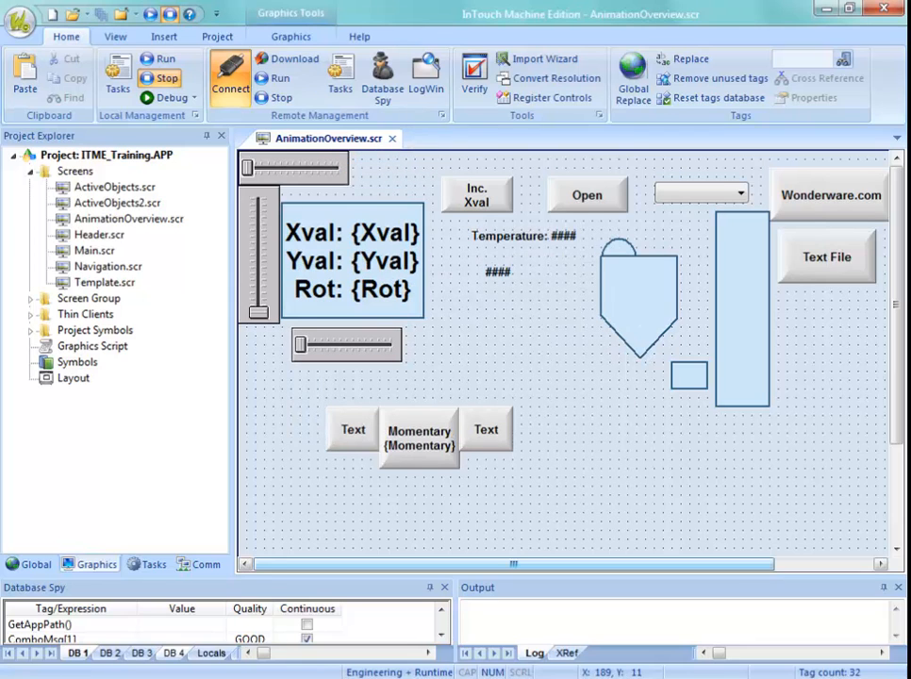
Test the Momentary button in the Remote Desktop session, answering Yes to each confirmation request.
{"action": "left_click_drag", "start_coordinate": [518, 0], "coordinate": [508, 23]}
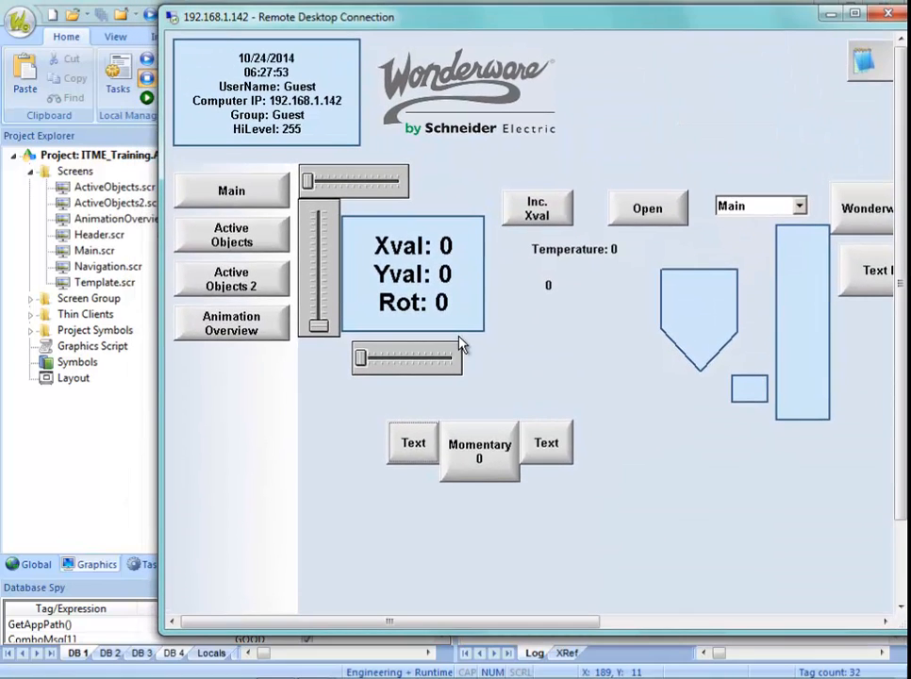
{"action": "left_click", "coordinate": [461, 456]}
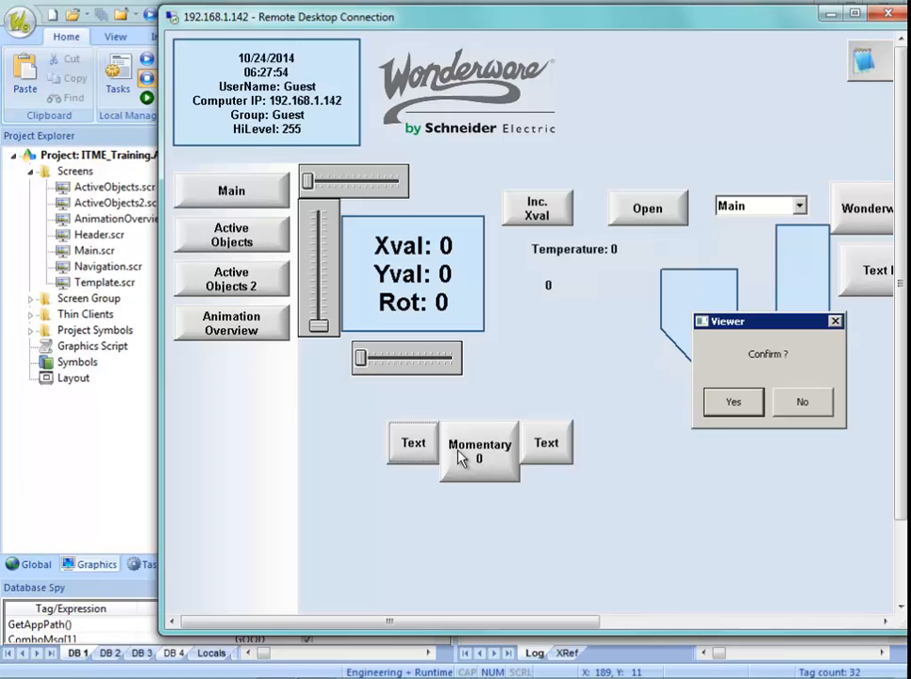
{"action": "left_click", "coordinate": [755, 412]}
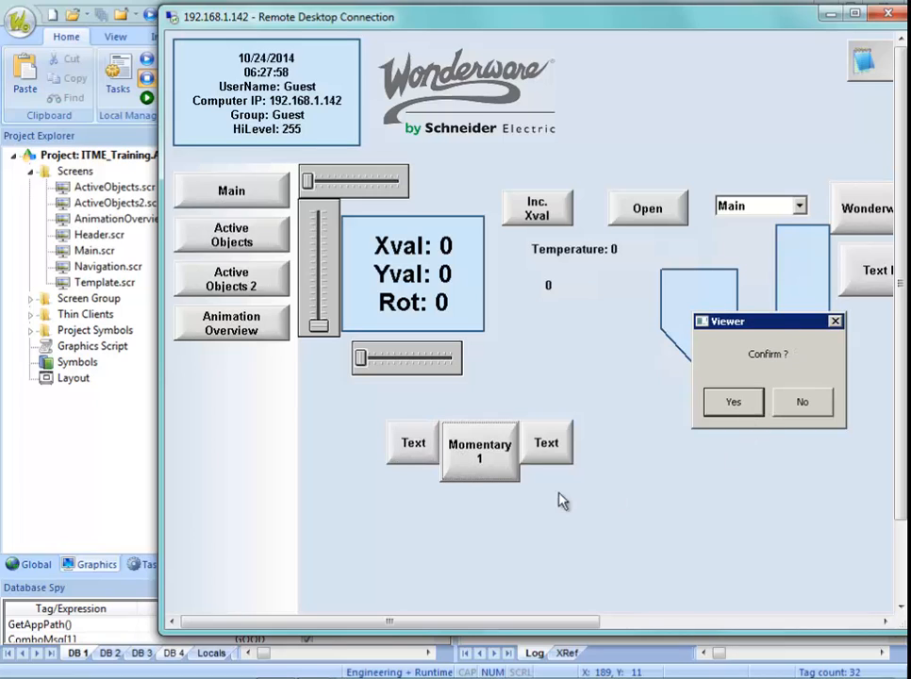
{"action": "left_click", "coordinate": [489, 477]}
{"action": "left_click", "coordinate": [740, 405]}
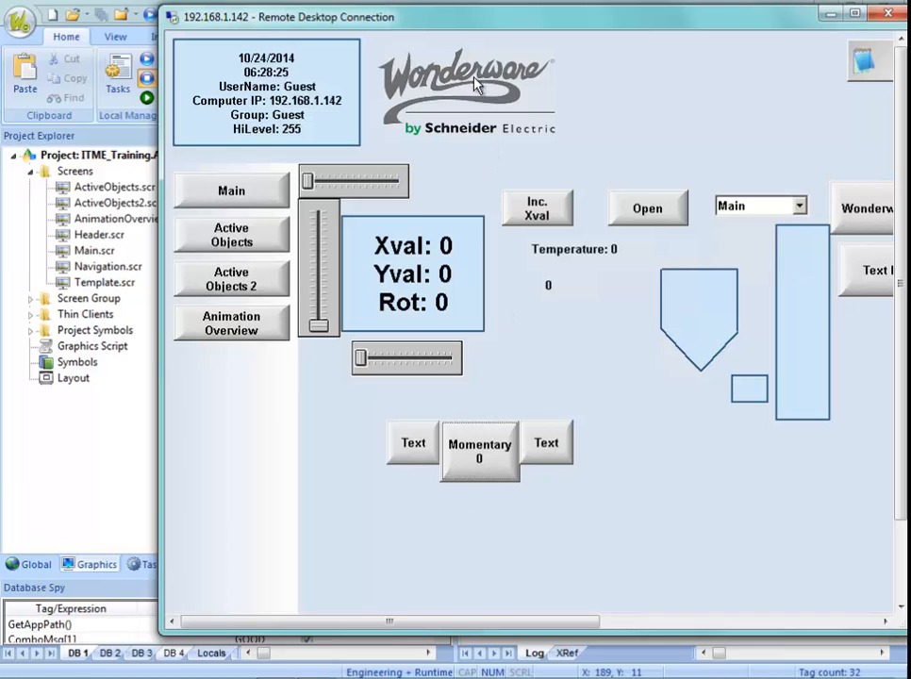
{"action": "left_click_drag", "start_coordinate": [462, 26], "coordinate": [395, 0]}
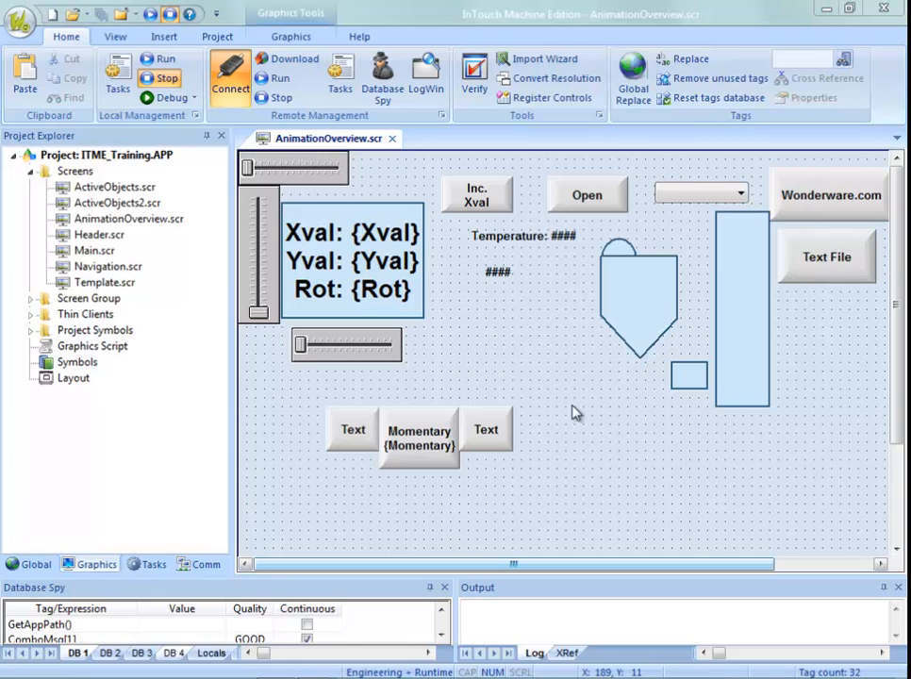
Replace Require confirmation with the E-Sign option in the Momentary button's command configuration and save the AnimationOverview screen.
{"action": "left_click", "coordinate": [417, 451]}
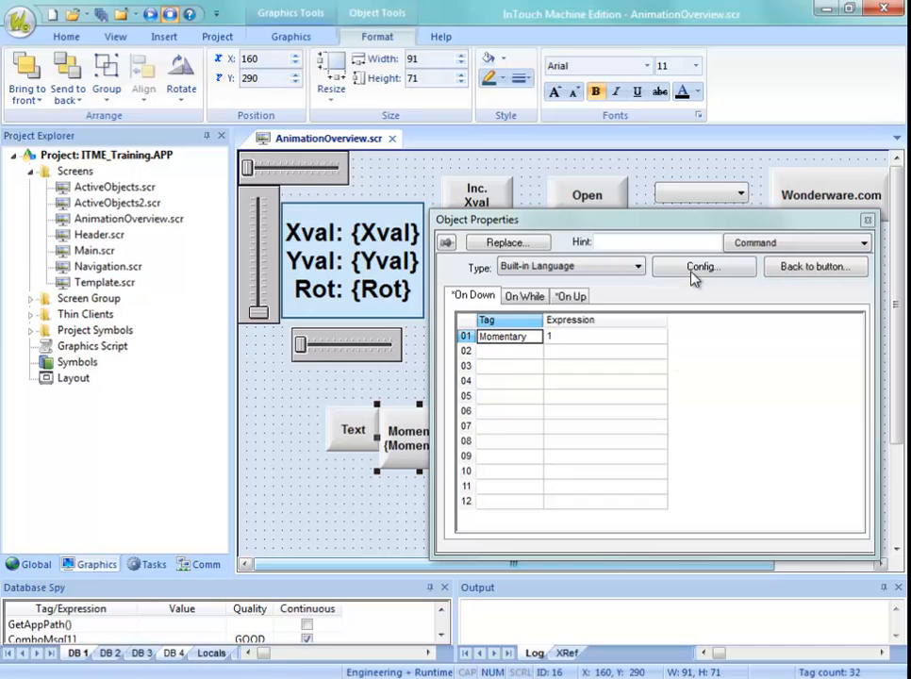
{"action": "left_click", "coordinate": [693, 271]}
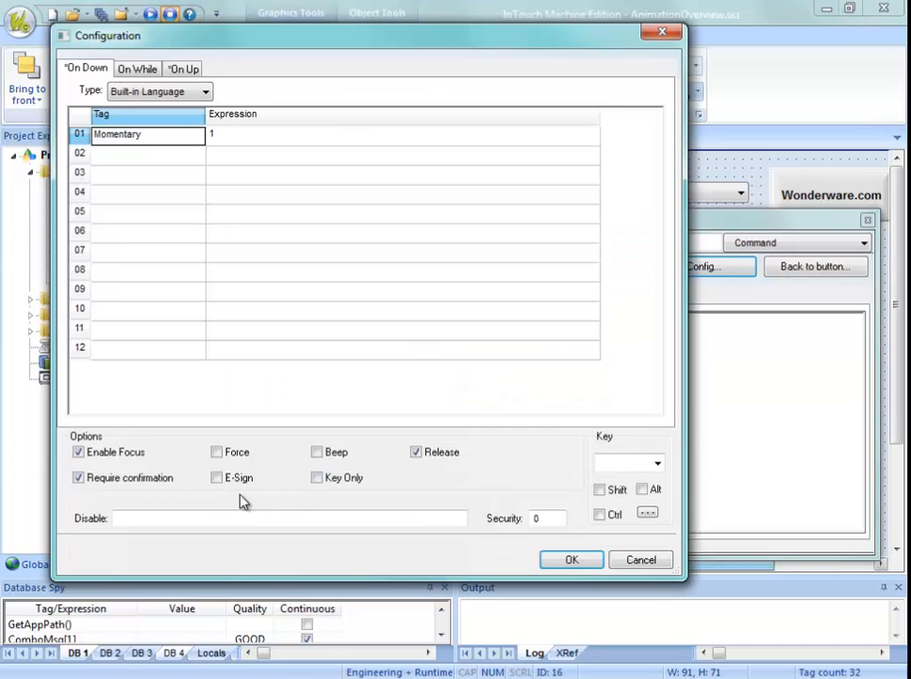
{"action": "left_click", "coordinate": [82, 479]}
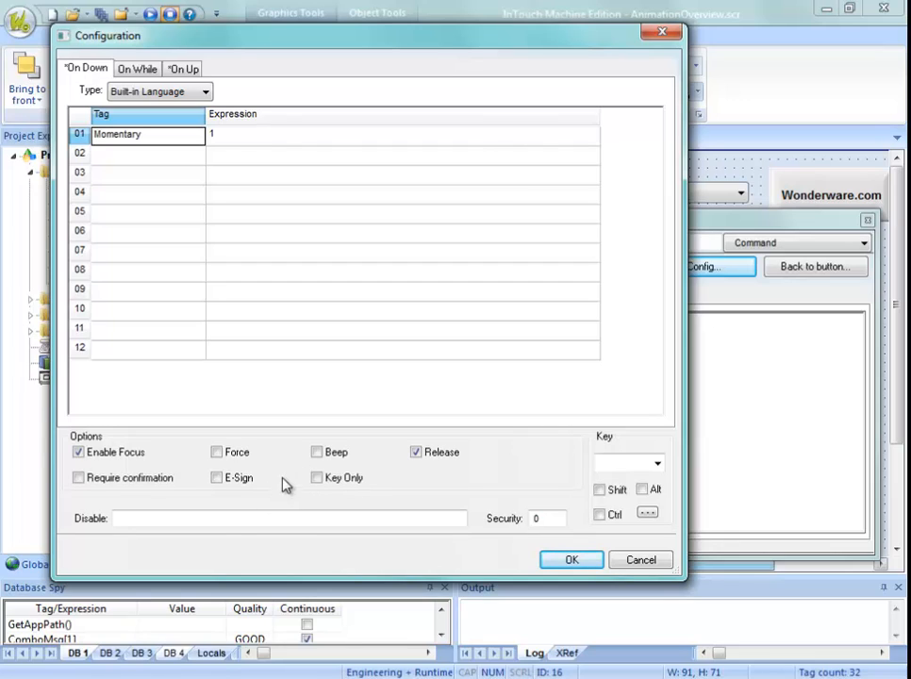
{"action": "left_click", "coordinate": [221, 480]}
{"action": "left_click", "coordinate": [583, 562]}
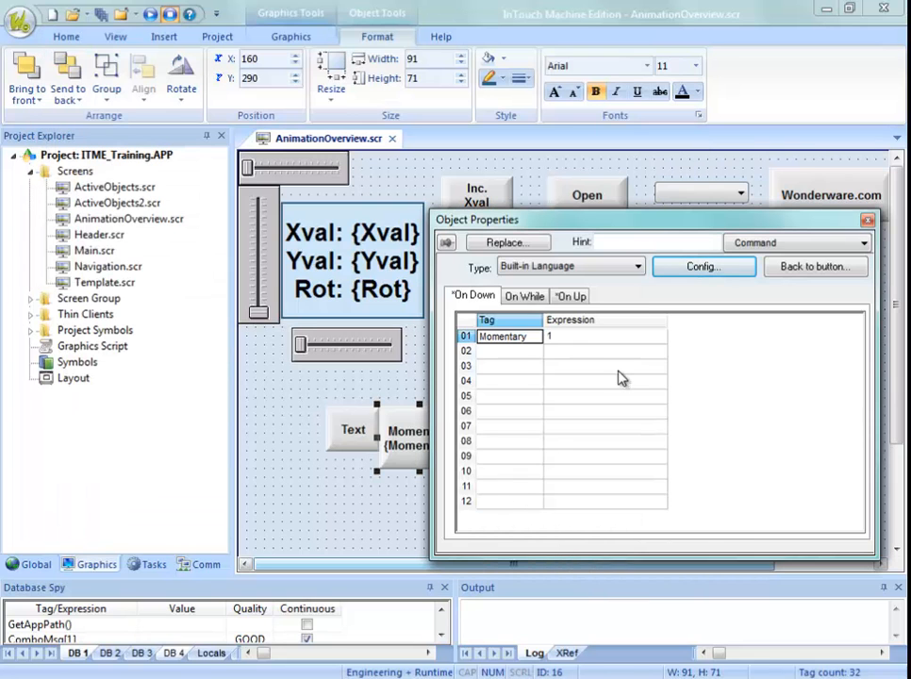
{"action": "left_click", "coordinate": [343, 533]}
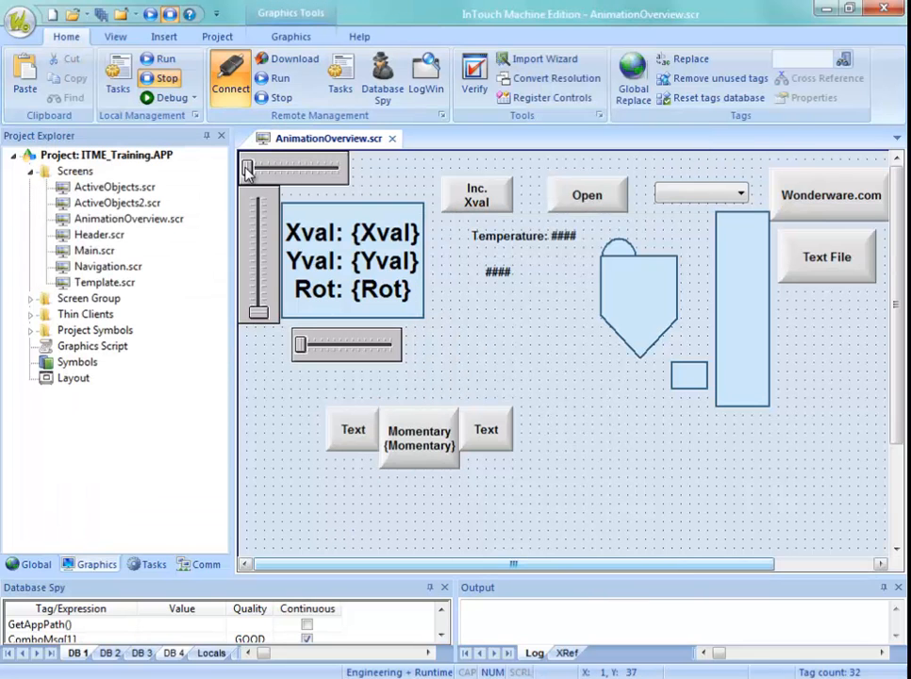
{"action": "right_click", "coordinate": [287, 141]}
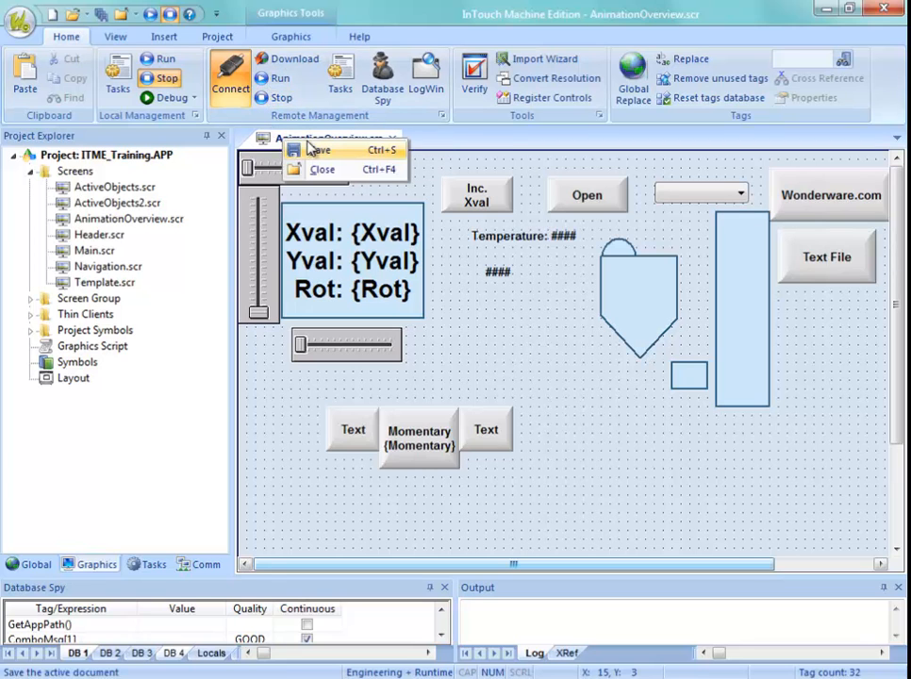
{"action": "left_click", "coordinate": [319, 148]}
Test the Momentary button in the Remote Desktop session, accepting each E-Signature request as Guest with a blank password.
{"action": "left_click_drag", "start_coordinate": [528, 0], "coordinate": [367, 58]}
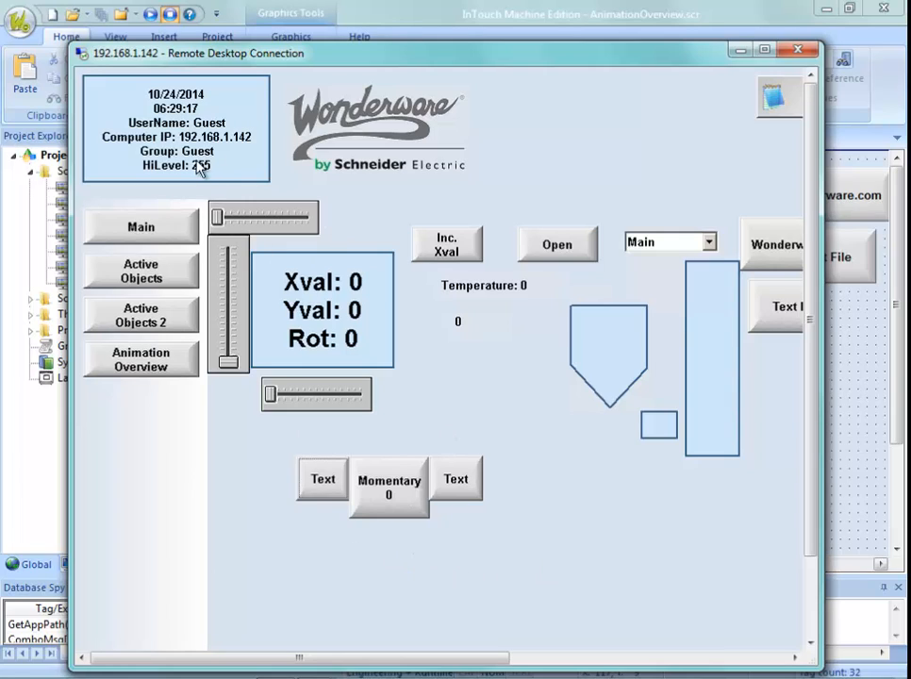
{"action": "left_click", "coordinate": [412, 512]}
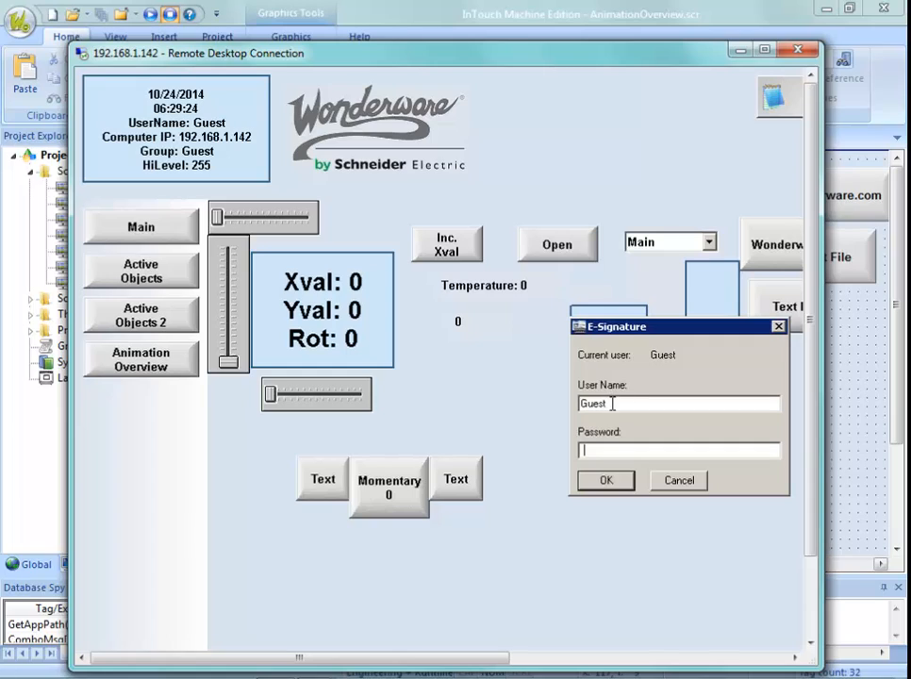
{"action": "left_click", "coordinate": [596, 482]}
{"action": "left_click", "coordinate": [607, 487]}
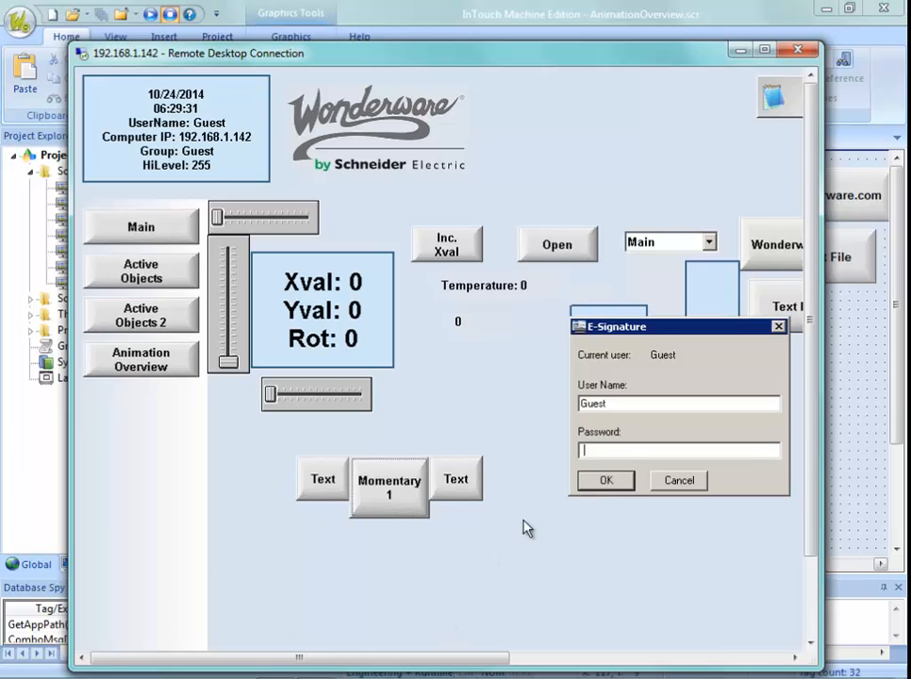
{"action": "left_click", "coordinate": [609, 483]}
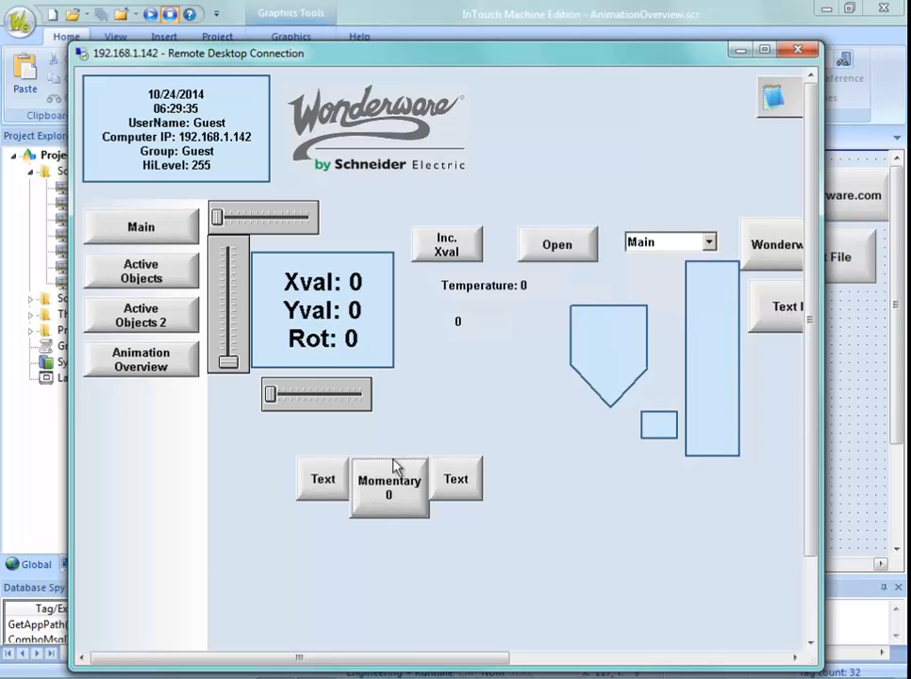
{"action": "key", "text": "alt+Tab"}
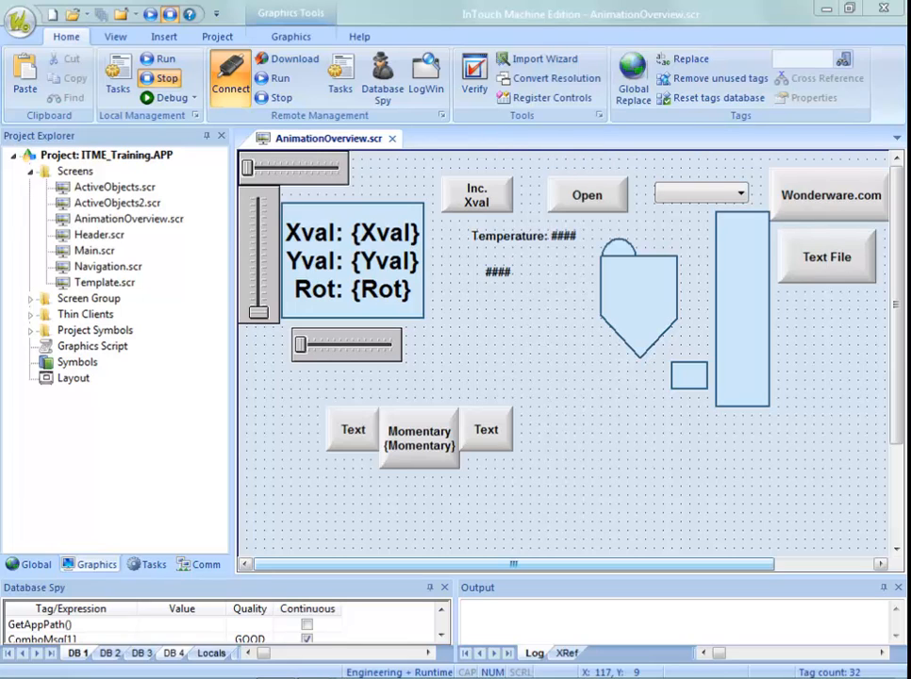
Disable the E-Sign option in the Momentary button's command configuration and assign A as its shortcut key.
{"action": "left_click", "coordinate": [422, 446]}
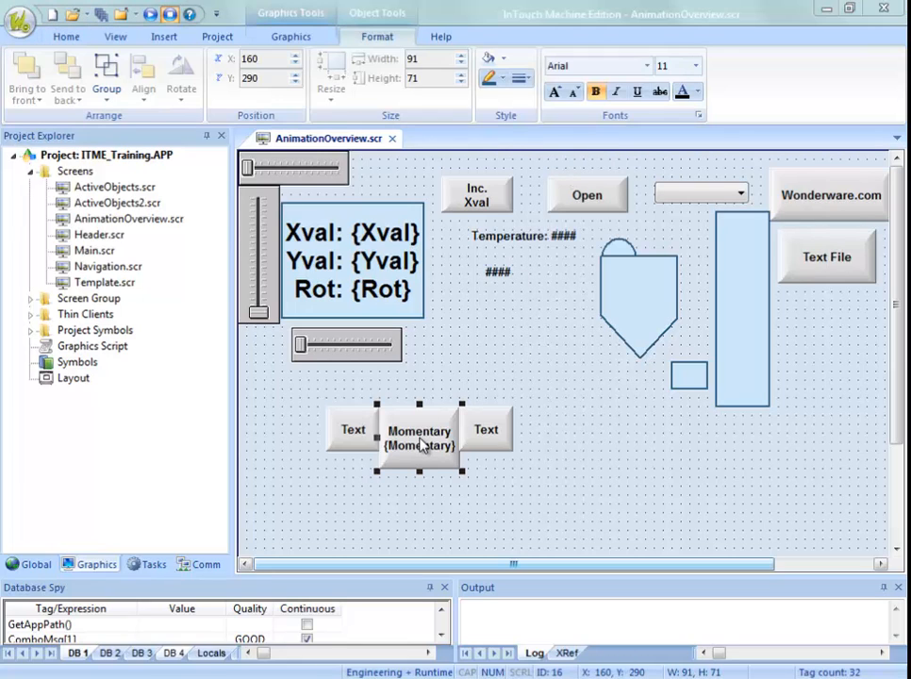
{"action": "double_click", "coordinate": [430, 418]}
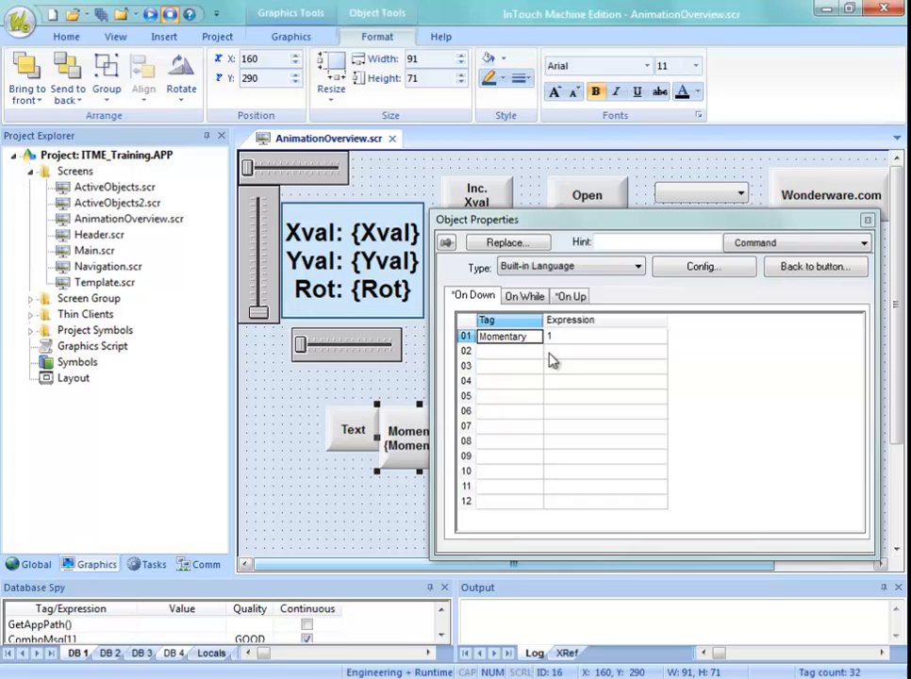
{"action": "left_click", "coordinate": [676, 268]}
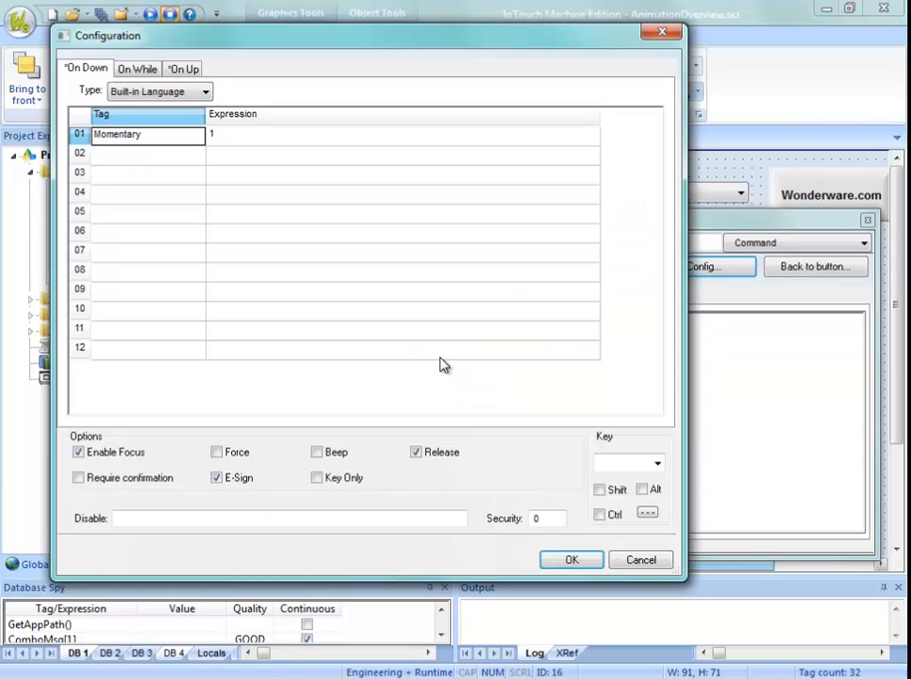
{"action": "left_click", "coordinate": [217, 478]}
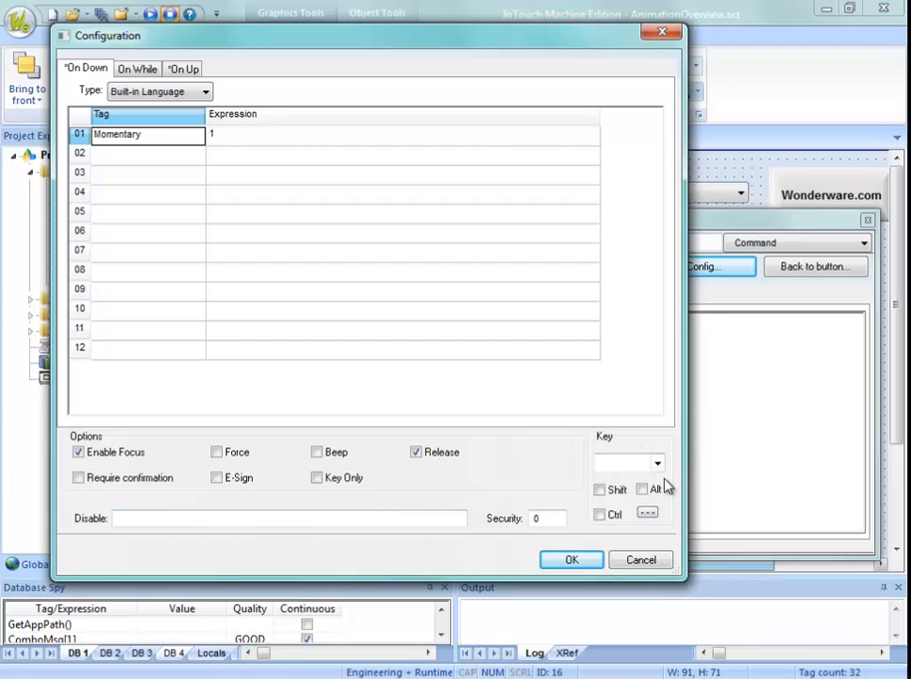
{"action": "left_click_drag", "start_coordinate": [307, 42], "coordinate": [286, 25]}
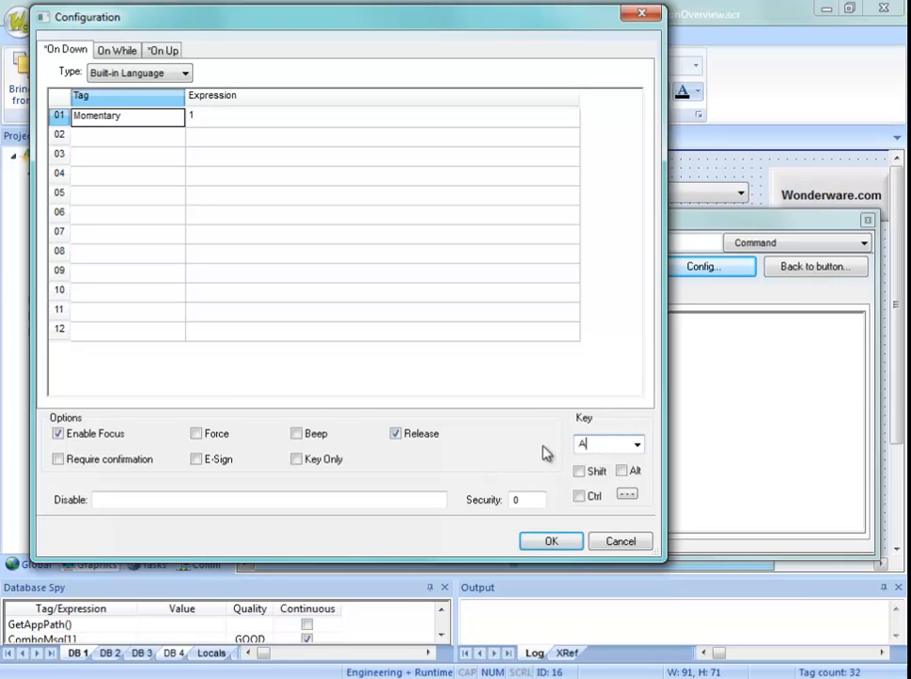
{"action": "left_click", "coordinate": [637, 445]}
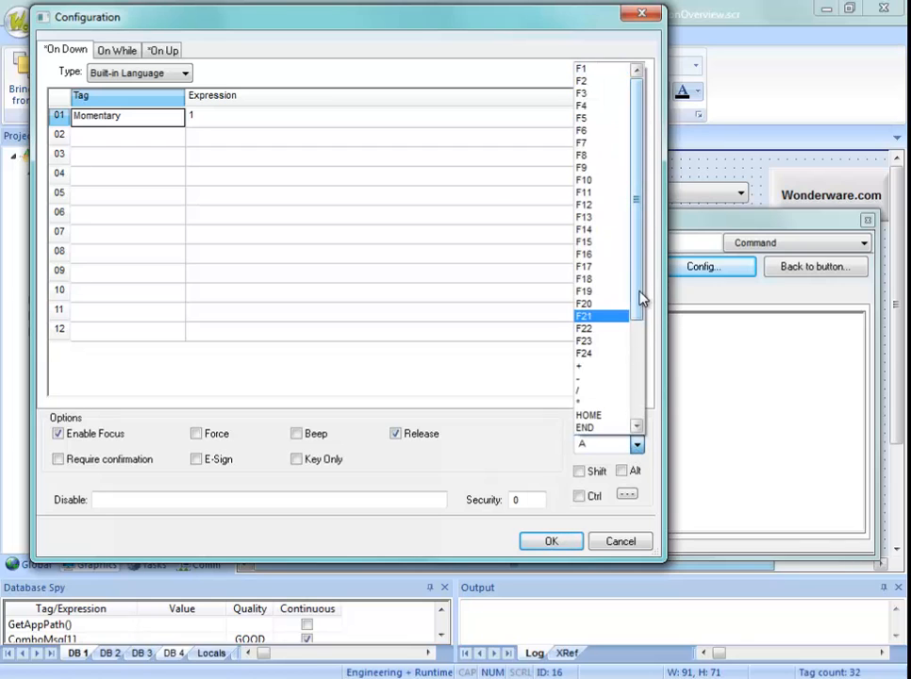
{"action": "left_click_drag", "start_coordinate": [642, 297], "coordinate": [655, 220]}
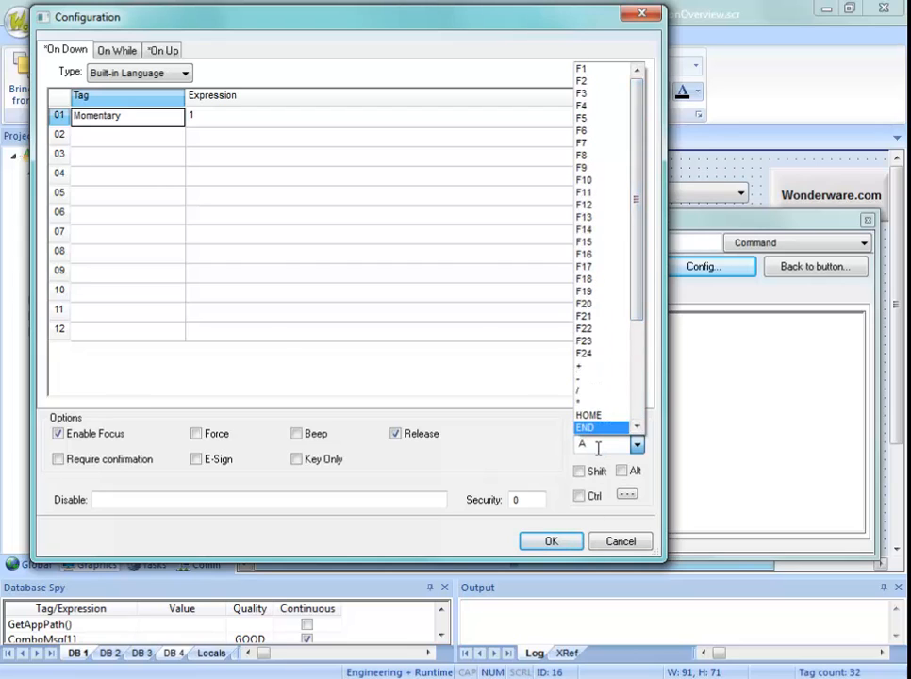
{"action": "left_click", "coordinate": [598, 448]}
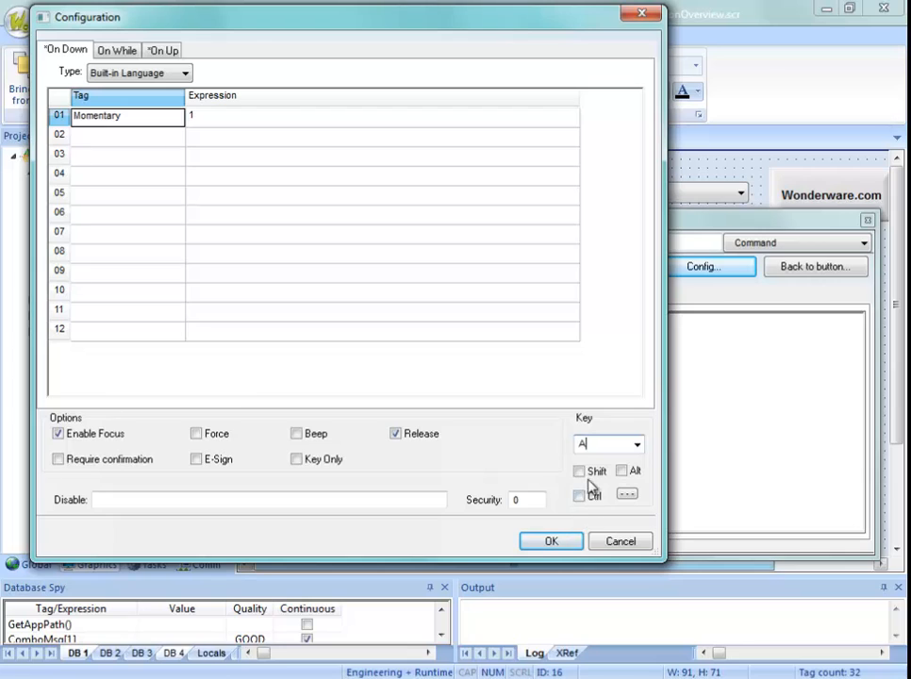
Try the Shift, Ctrl and Alt modifiers for the shortcut key and clear all three again.
{"action": "left_click", "coordinate": [580, 473]}
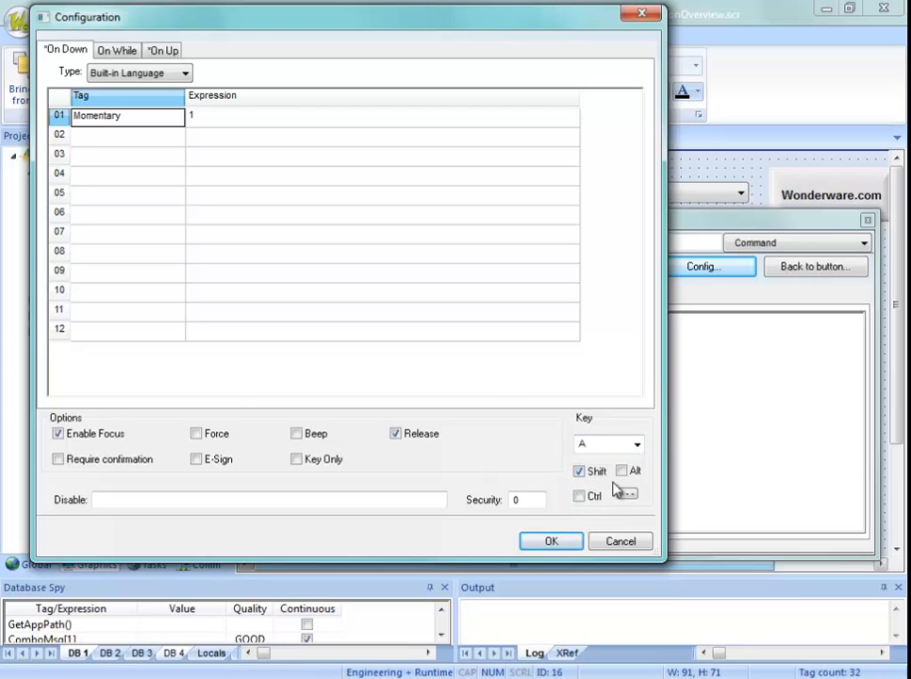
{"action": "left_click", "coordinate": [581, 497]}
{"action": "left_click", "coordinate": [622, 471]}
{"action": "left_click", "coordinate": [622, 472]}
{"action": "left_click", "coordinate": [579, 498]}
{"action": "left_click", "coordinate": [580, 472]}
Try the key modifiers Left for Shift, Right for Ctrl and Left or Right for Alt, and discard them.
{"action": "left_click", "coordinate": [628, 496]}
{"action": "left_click", "coordinate": [320, 285]}
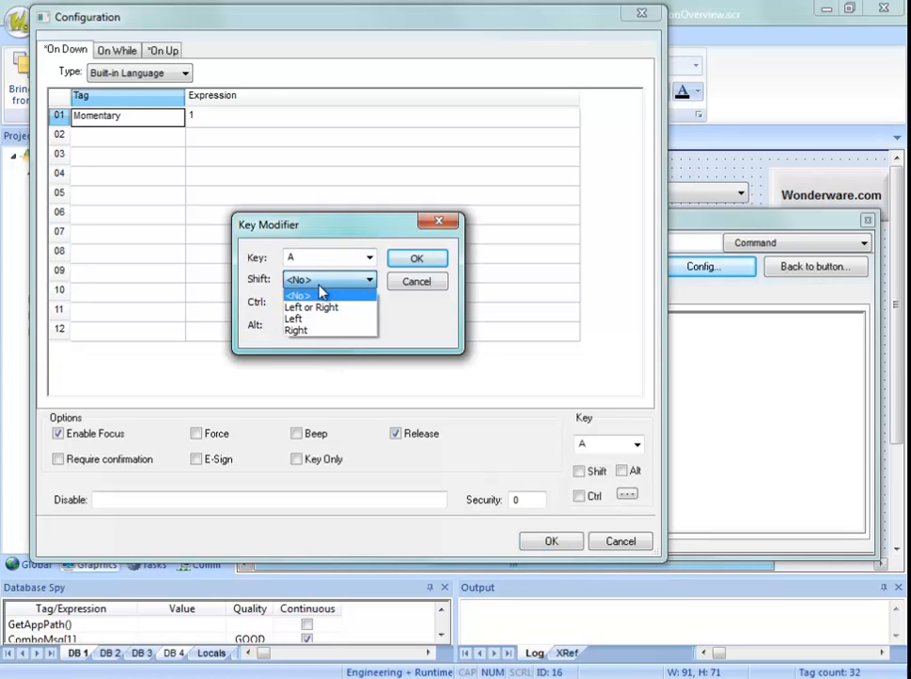
{"action": "left_click", "coordinate": [294, 319]}
{"action": "left_click", "coordinate": [315, 304]}
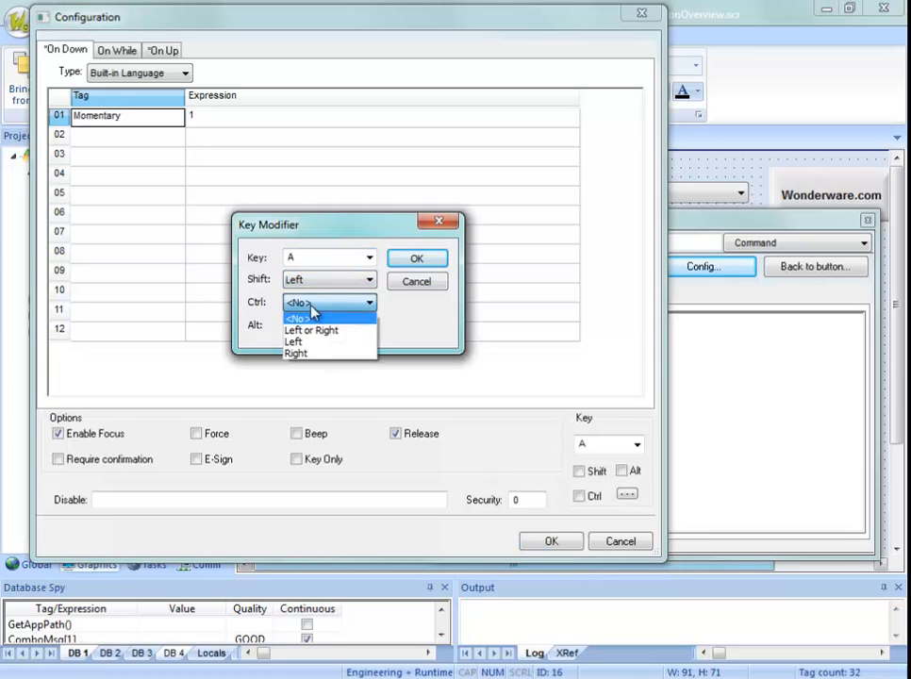
{"action": "left_click", "coordinate": [317, 355]}
{"action": "left_click", "coordinate": [319, 326]}
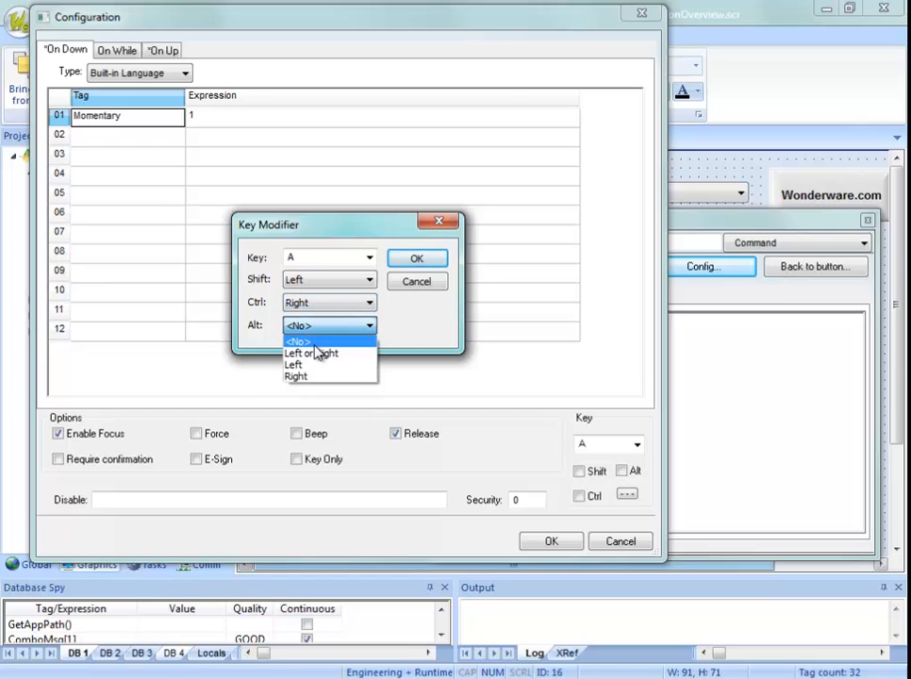
{"action": "left_click", "coordinate": [313, 354]}
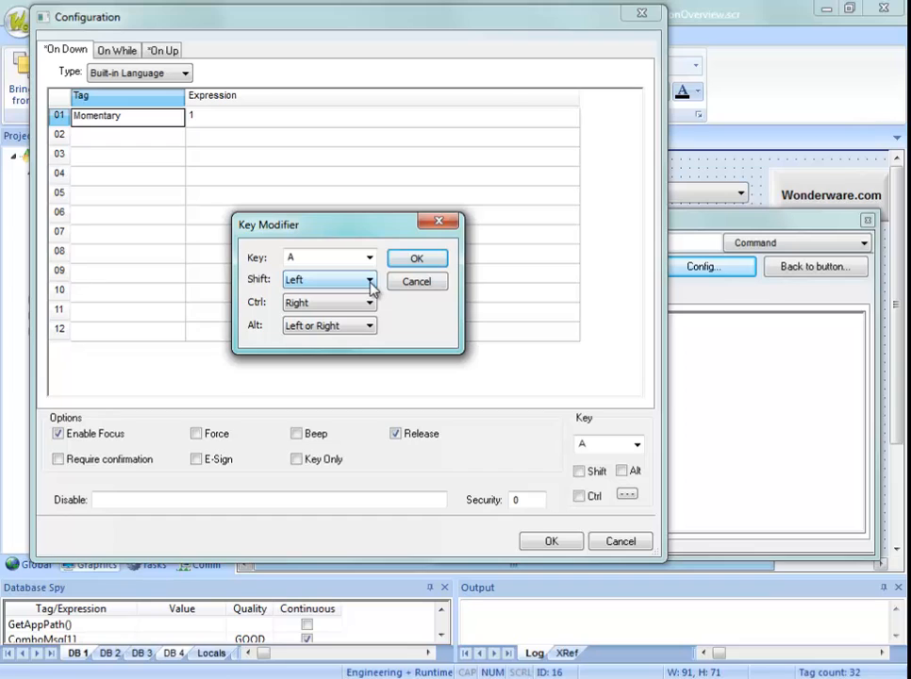
{"action": "left_click", "coordinate": [416, 281]}
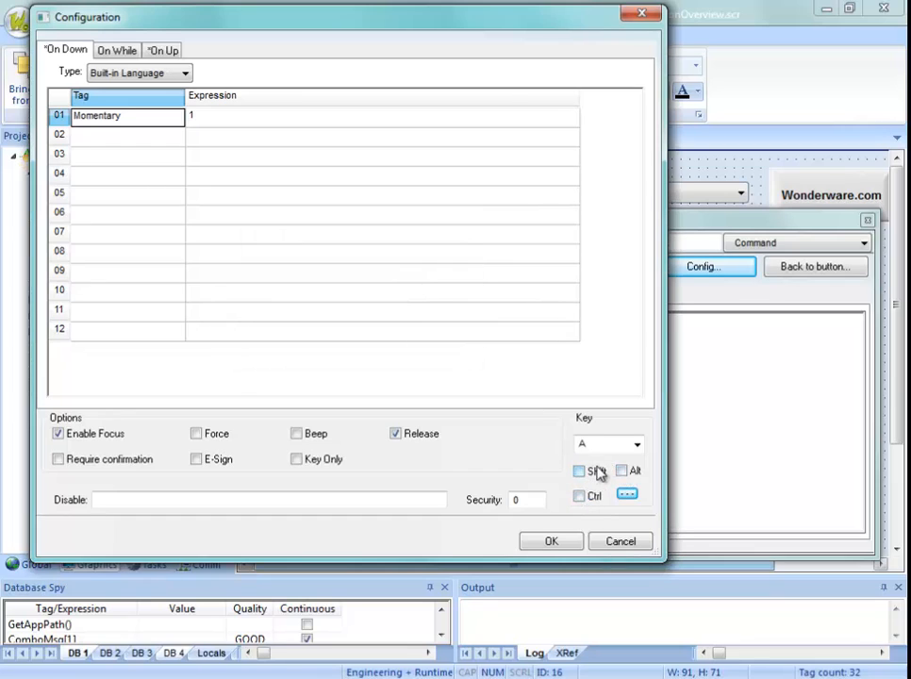
Accept the Momentary button's command configuration, close its properties and save the AnimationOverview screen.
{"action": "left_click", "coordinate": [547, 542]}
{"action": "left_click", "coordinate": [886, 196]}
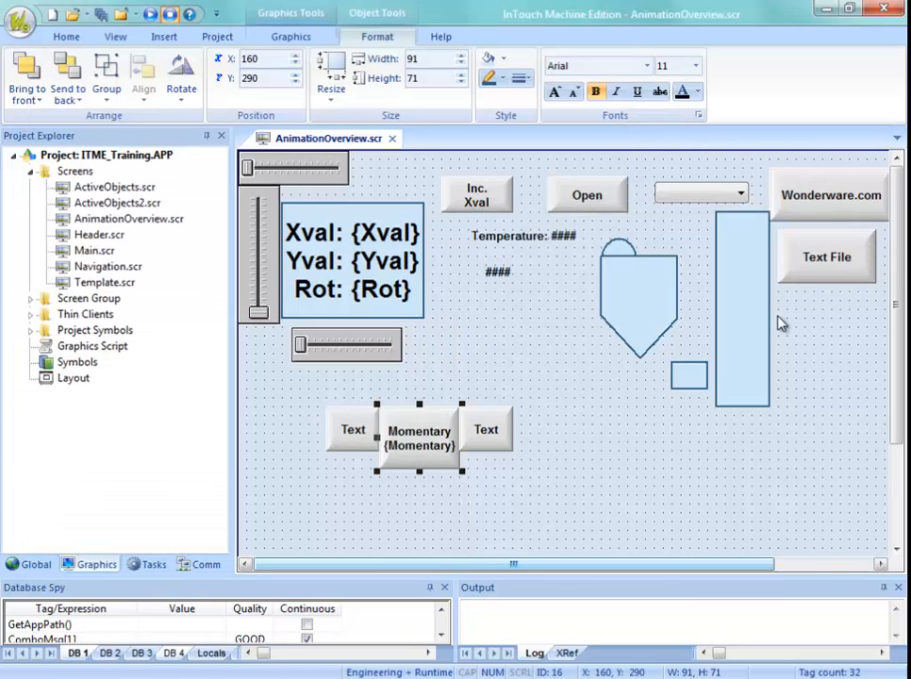
{"action": "right_click", "coordinate": [347, 139]}
{"action": "left_click", "coordinate": [401, 155]}
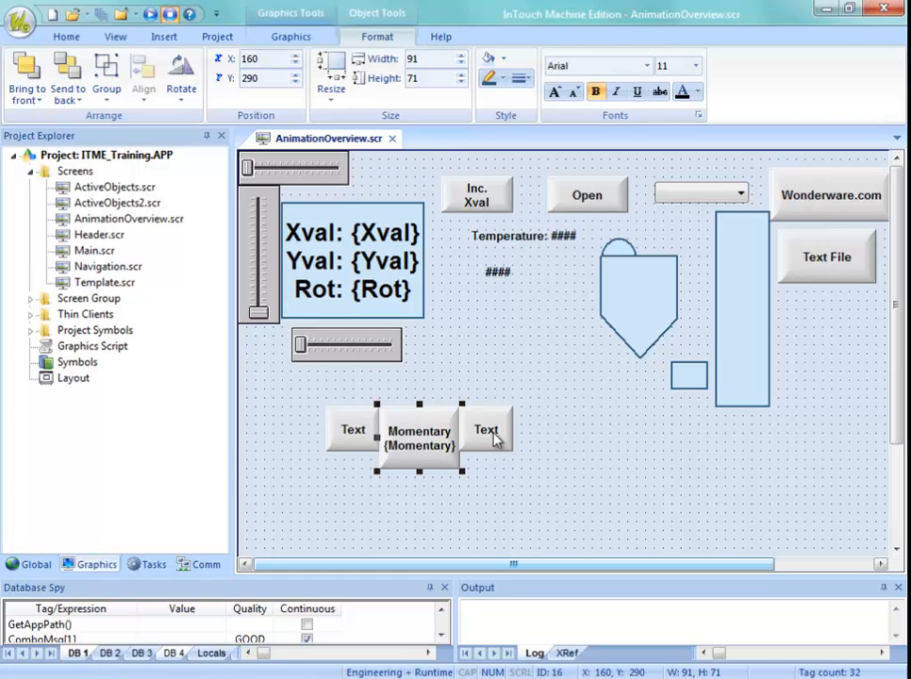
Switch to the Remote Desktop runtime and operate the Momentary button several times with the pointer.
{"action": "left_click_drag", "start_coordinate": [521, 0], "coordinate": [472, 43]}
{"action": "left_click", "coordinate": [451, 495]}
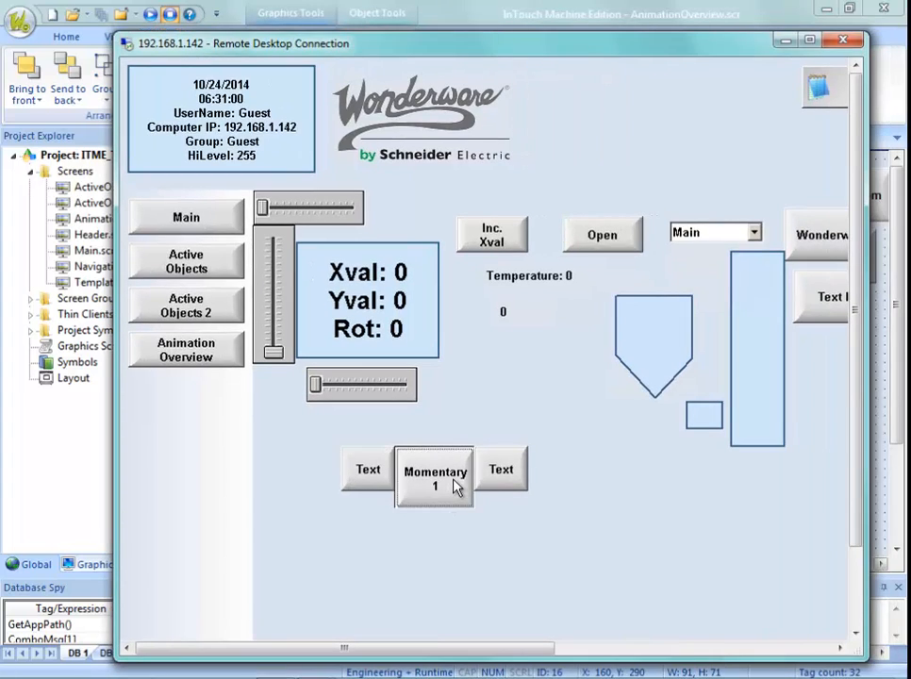
{"action": "left_click", "coordinate": [455, 497]}
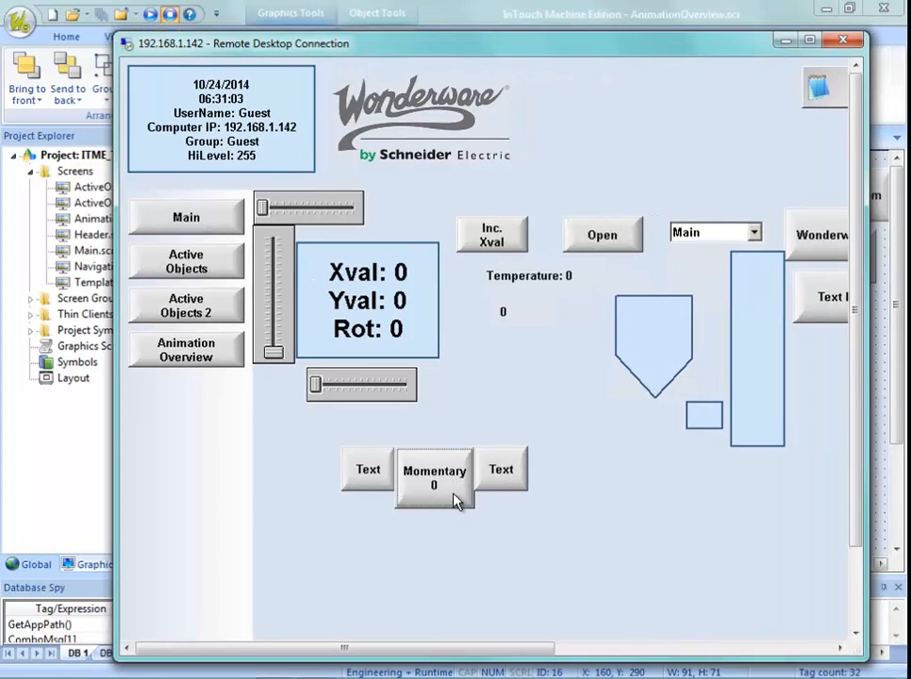
{"action": "left_click", "coordinate": [456, 497]}
Trigger the Momentary button repeatedly from the keyboard and minimize the Remote Desktop window.
{"action": "key", "text": "Return"}
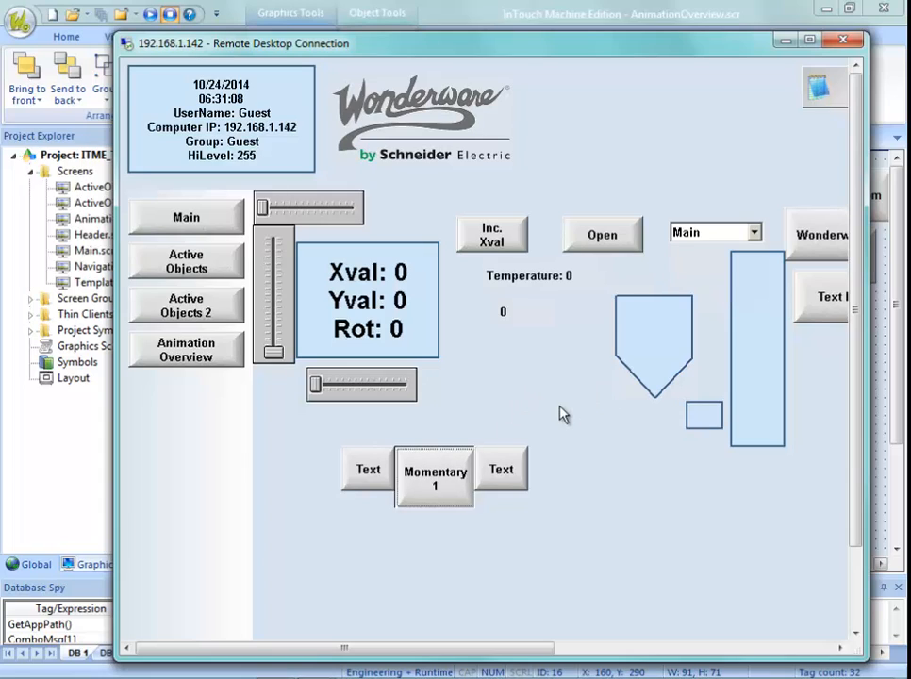
{"action": "key", "text": "Return"}
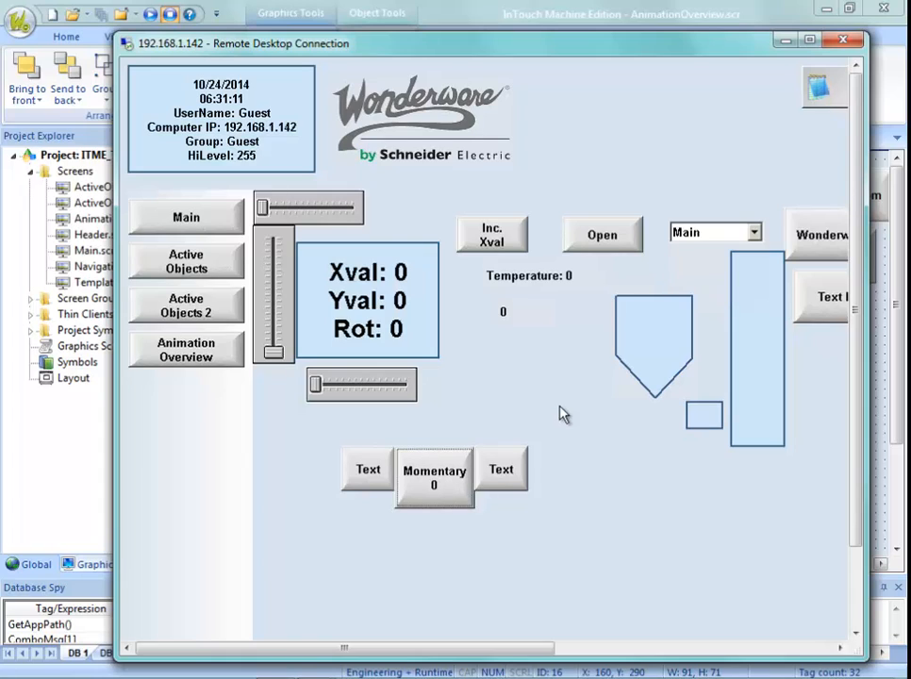
{"action": "key", "text": "Return"}
{"action": "key", "text": "Return"}
{"action": "key", "text": "Return"}
{"action": "key", "text": "Return"}
{"action": "key", "text": "Return"}
{"action": "left_click", "coordinate": [785, 40]}
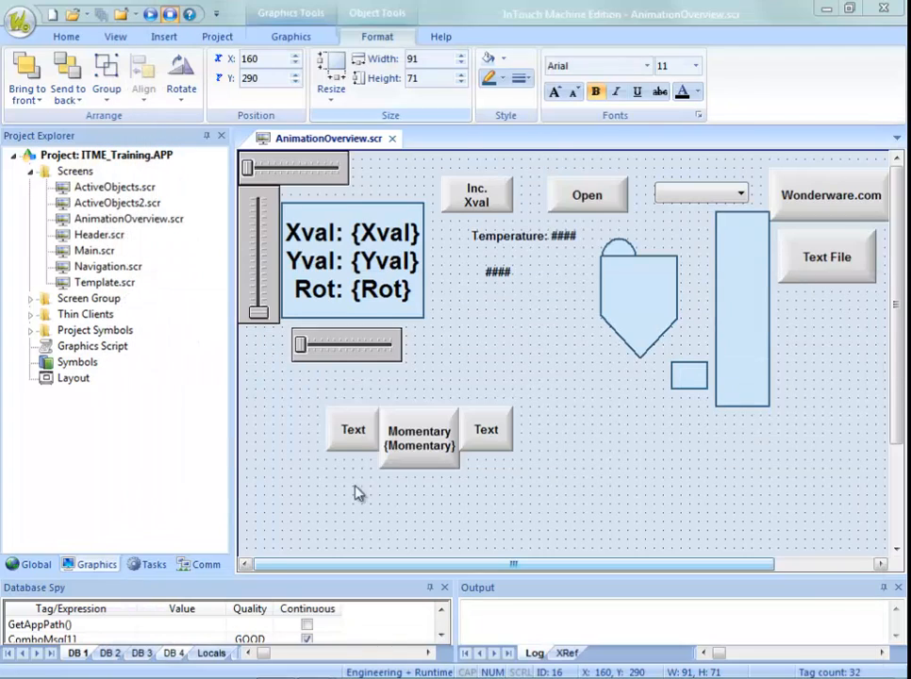
Review the Momentary button's command configuration, accept it without changes and close the object properties.
{"action": "left_click", "coordinate": [434, 454]}
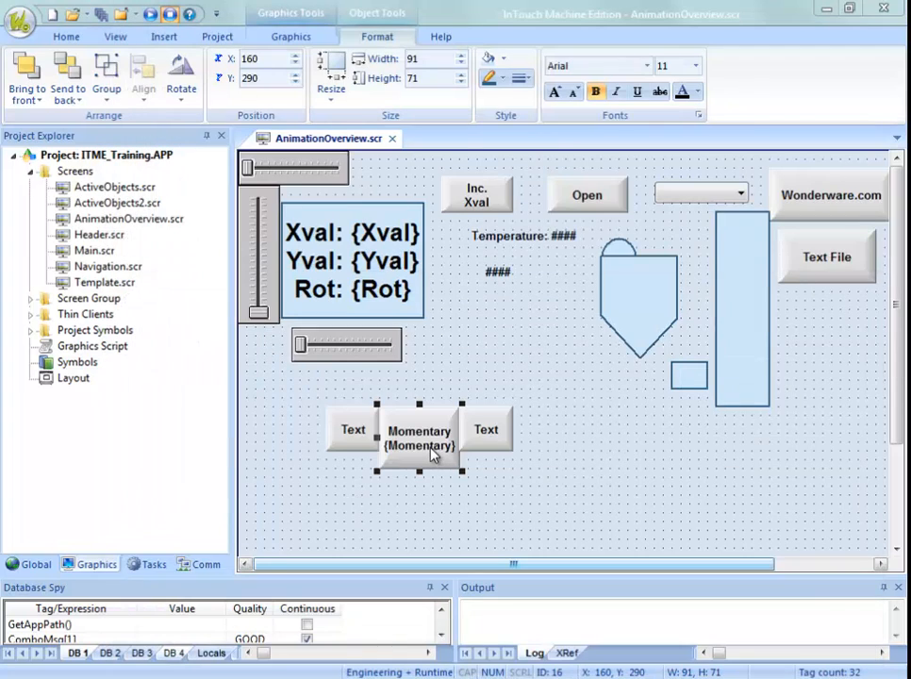
{"action": "double_click", "coordinate": [434, 454]}
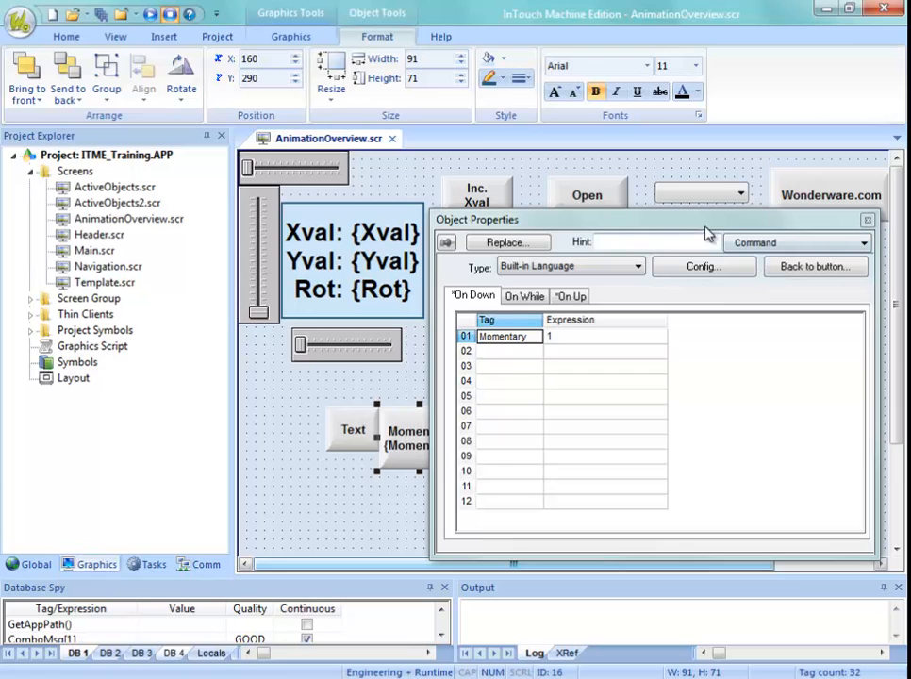
{"action": "left_click_drag", "start_coordinate": [705, 224], "coordinate": [598, 137]}
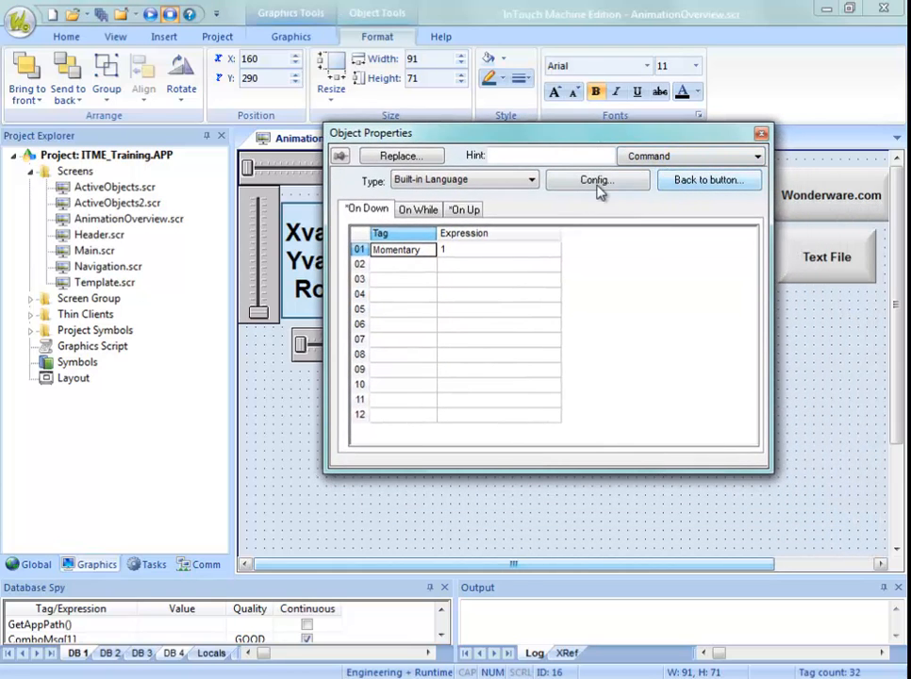
{"action": "left_click", "coordinate": [554, 184]}
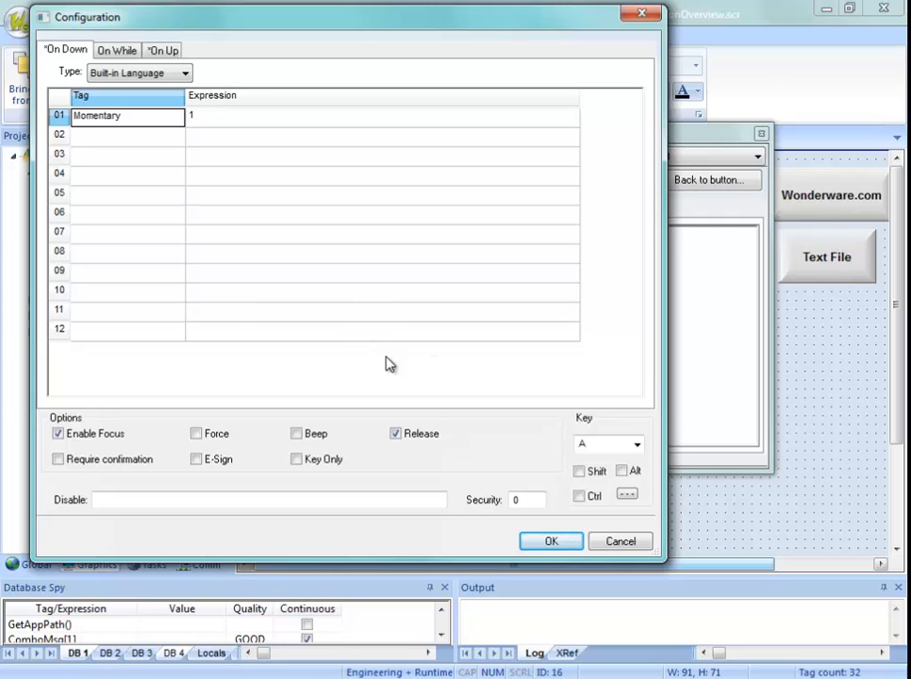
{"action": "left_click", "coordinate": [550, 542]}
{"action": "left_click", "coordinate": [762, 133]}
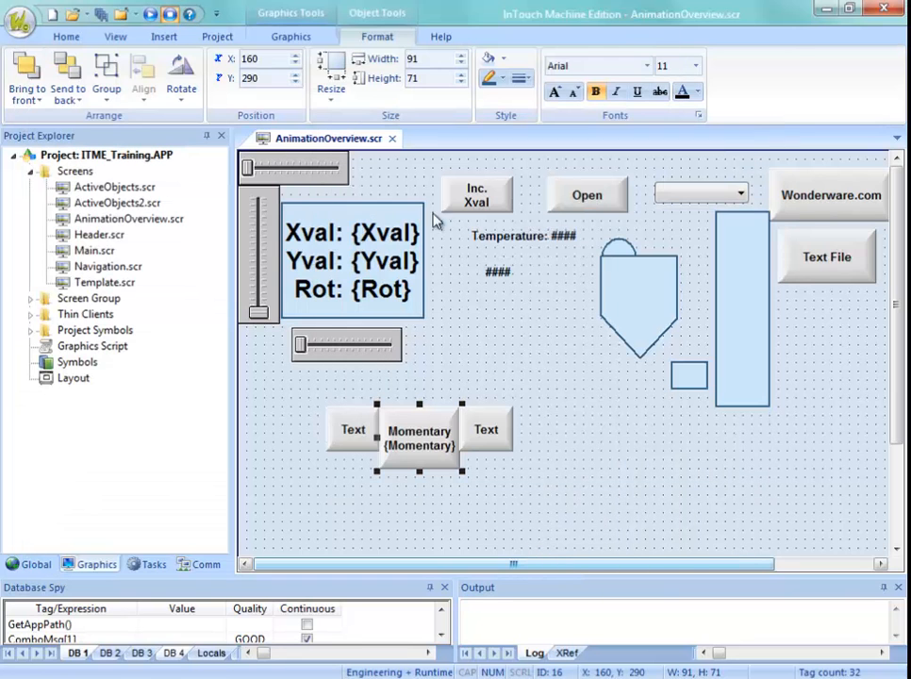
{"action": "left_click", "coordinate": [21, 29]}
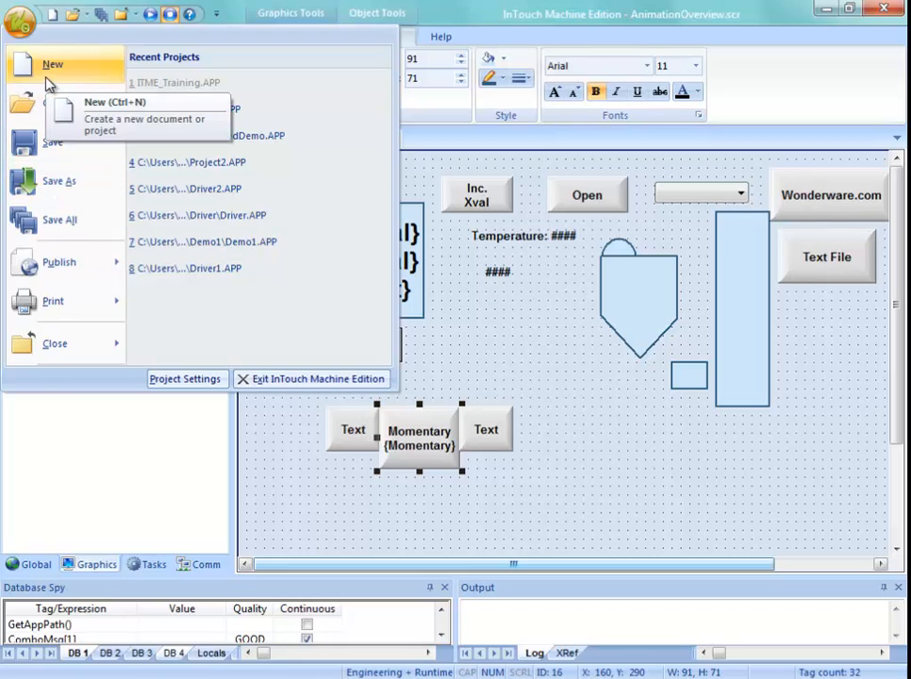
{"action": "mouse_move", "coordinate": [46, 97]}
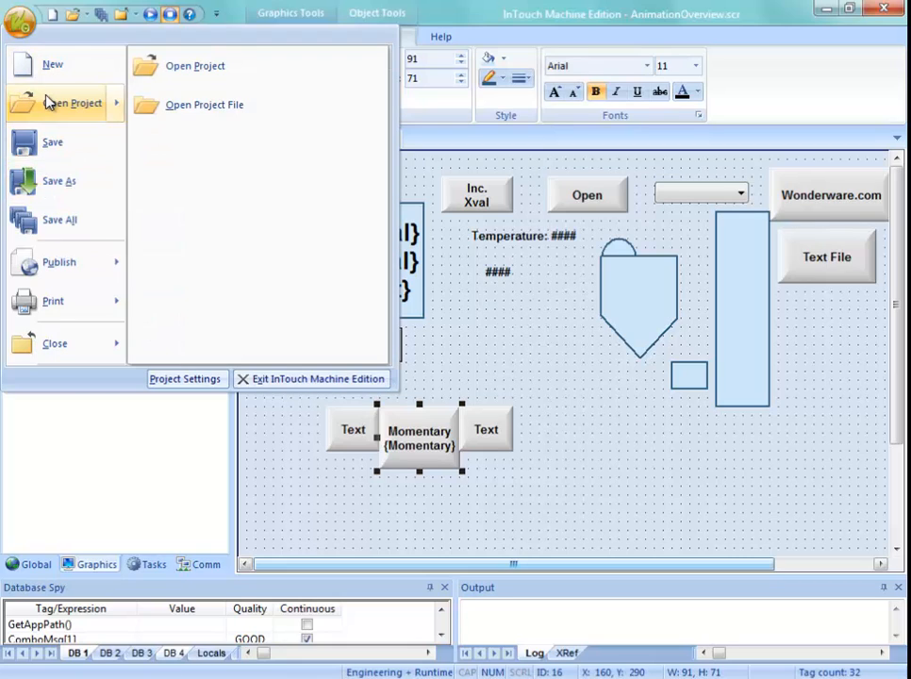
{"action": "left_click", "coordinate": [439, 12]}
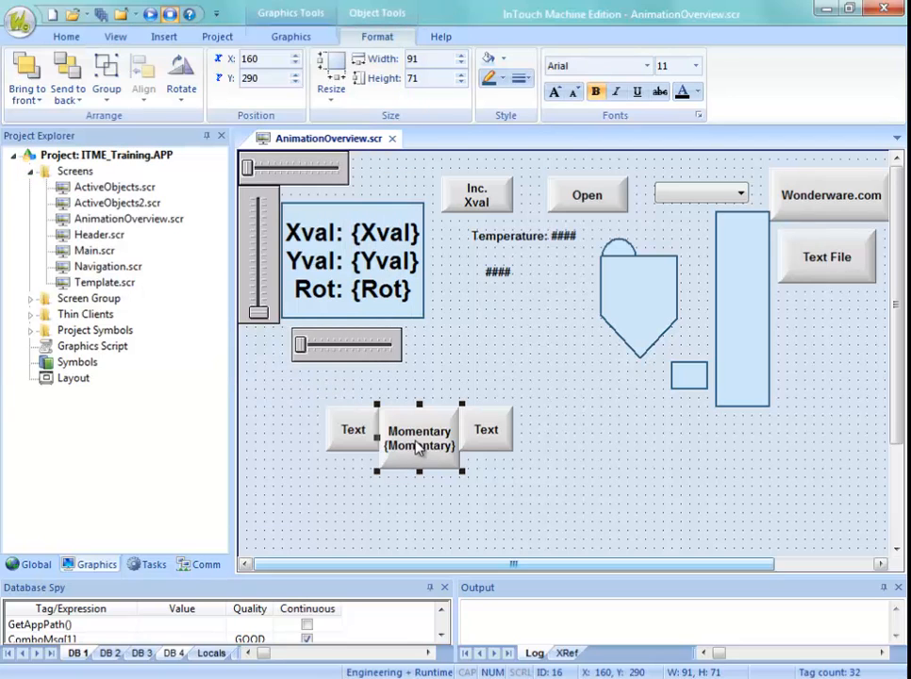
{"action": "key", "text": "Escape"}
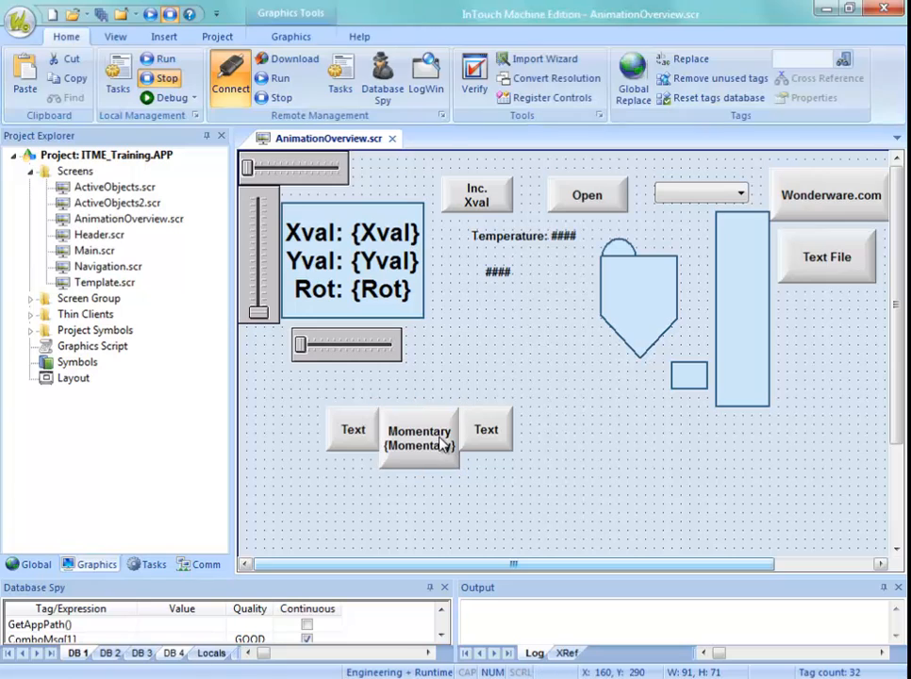
Recheck the Momentary button's On Down command and options, and cancel the configuration.
{"action": "double_click", "coordinate": [444, 445]}
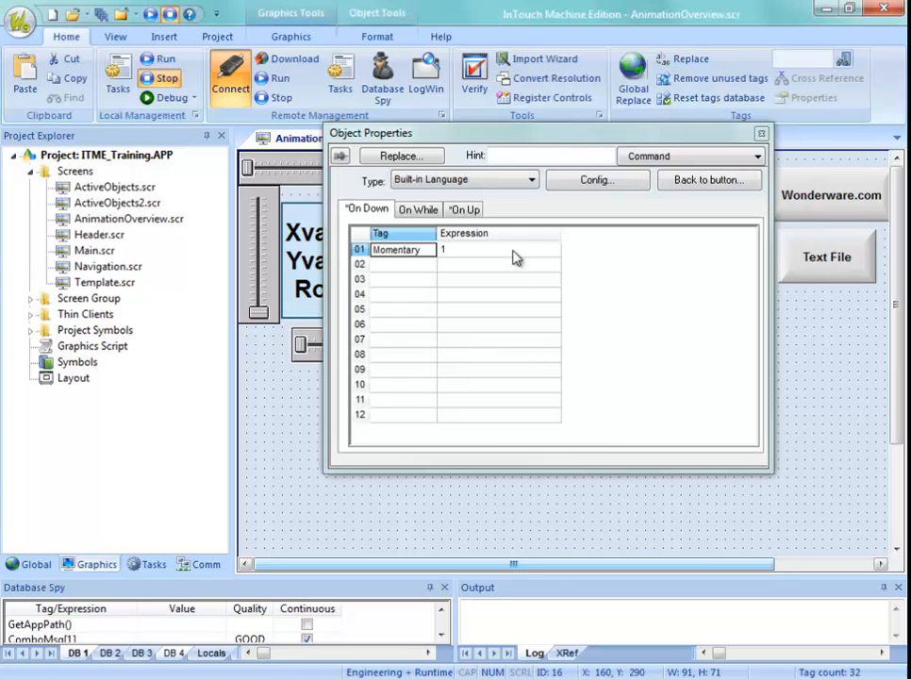
{"action": "left_click", "coordinate": [575, 177]}
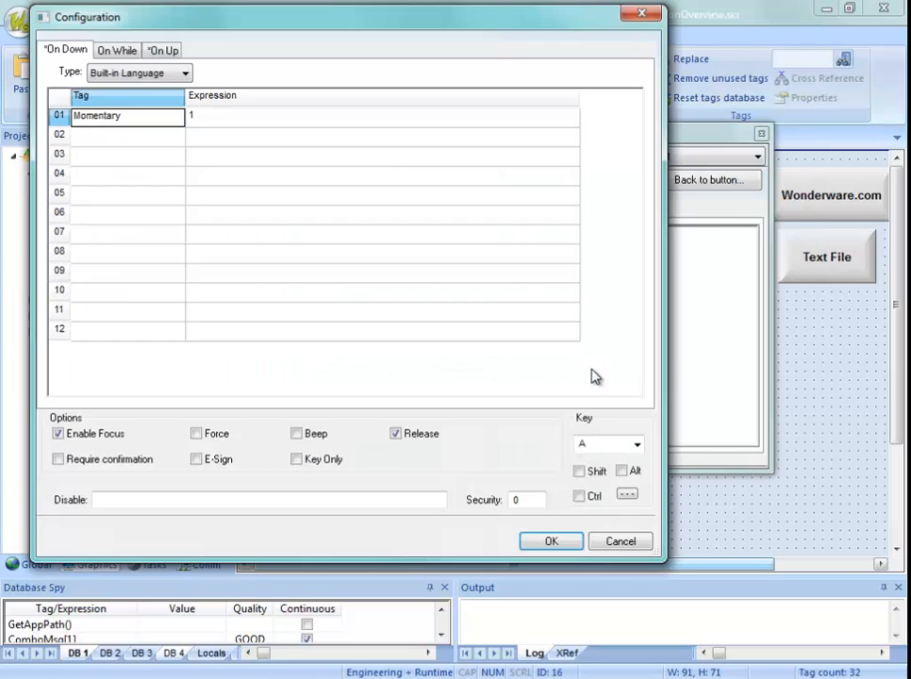
{"action": "left_click", "coordinate": [618, 546]}
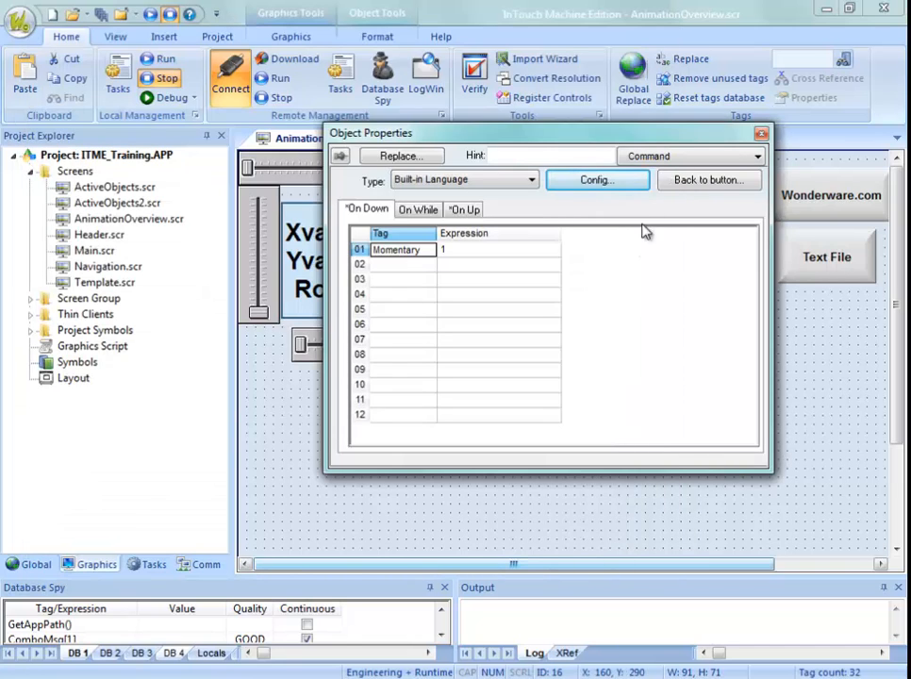
Try Moment&&ary in the Momentary button's caption, settle on Moment&ary for its first line and close the properties.
{"action": "left_click", "coordinate": [676, 180]}
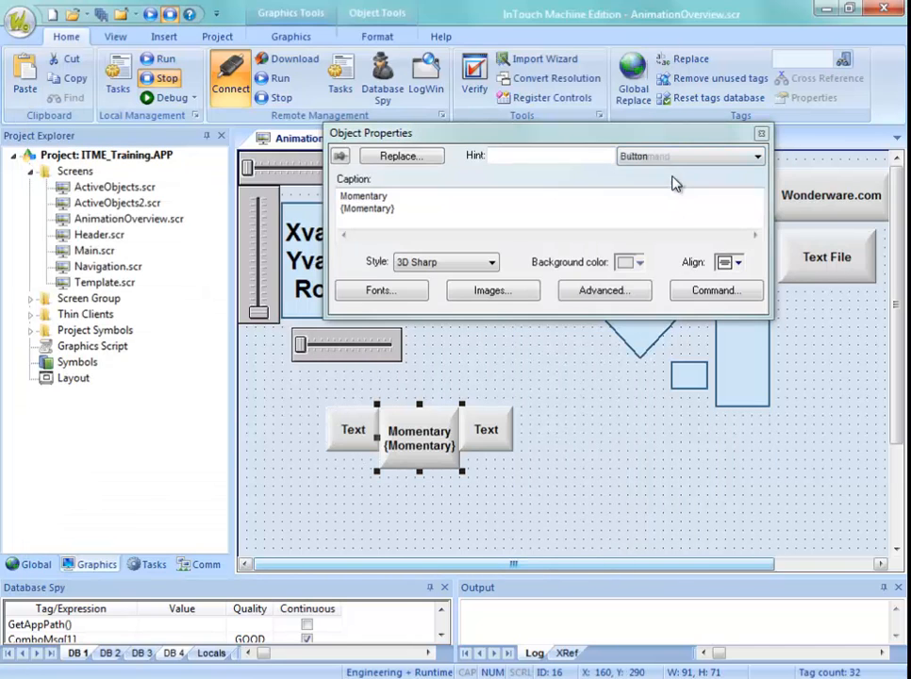
{"action": "left_click", "coordinate": [374, 198]}
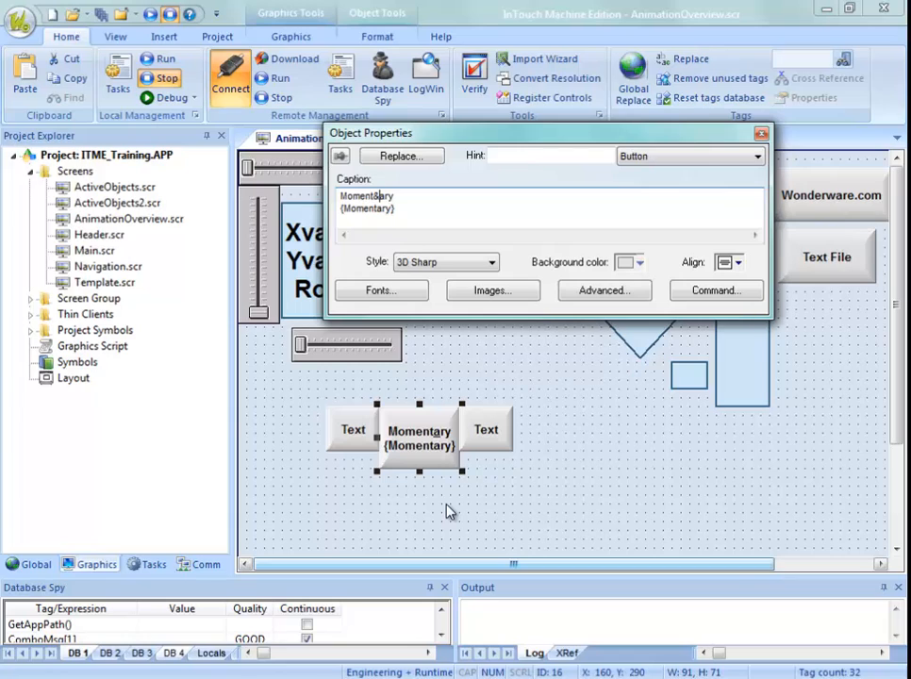
{"action": "type", "text": "&"}
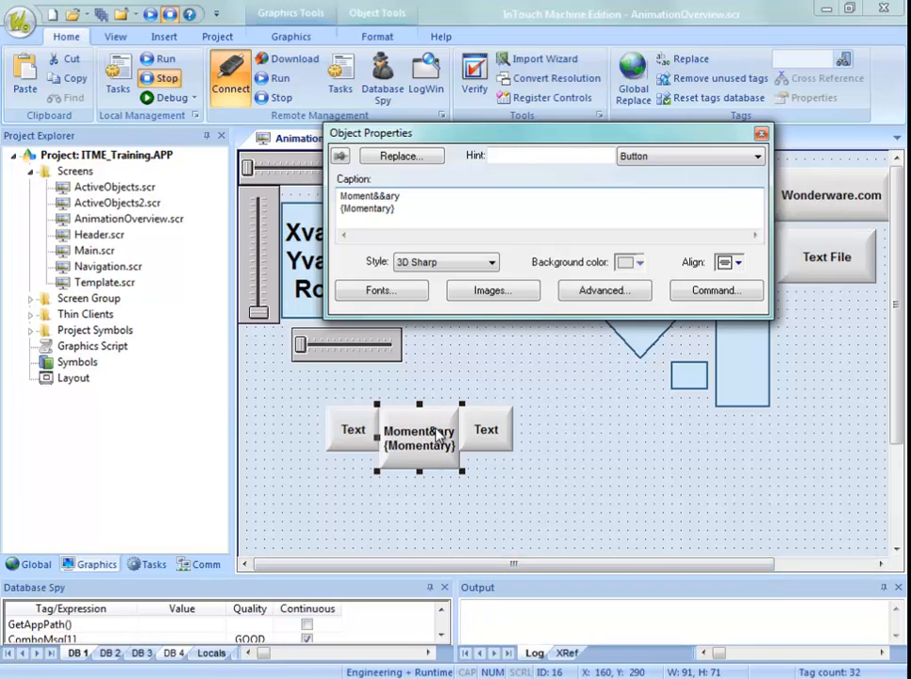
{"action": "key", "text": "BackSpace"}
{"action": "key", "text": "BackSpace"}
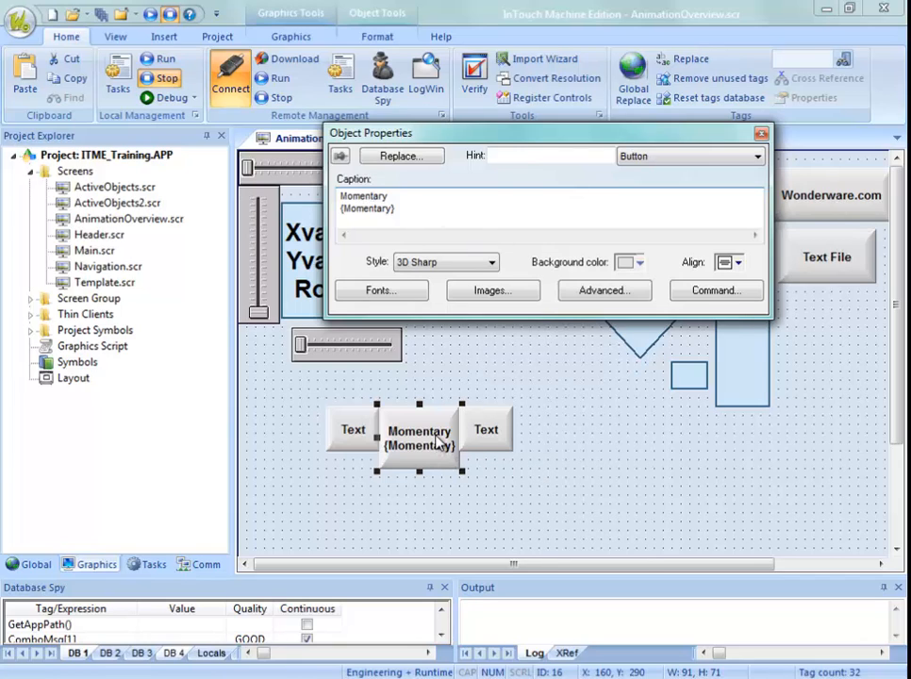
{"action": "type", "text": "&"}
{"action": "left_click", "coordinate": [541, 515]}
Enable the Key Only option in the Momentary button's command configuration, accept it and close the properties.
{"action": "left_click", "coordinate": [422, 454]}
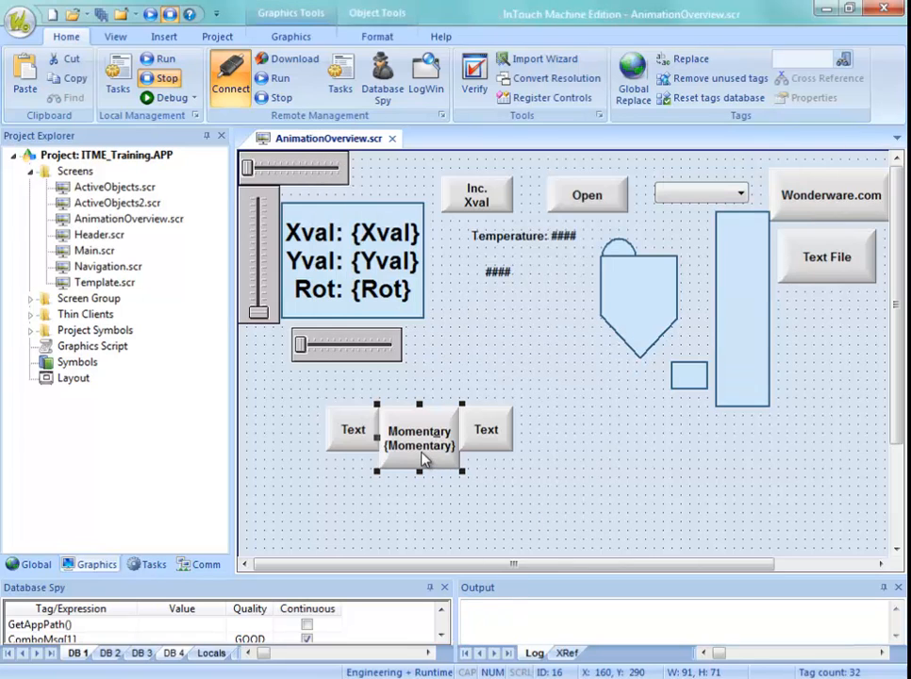
{"action": "double_click", "coordinate": [455, 472]}
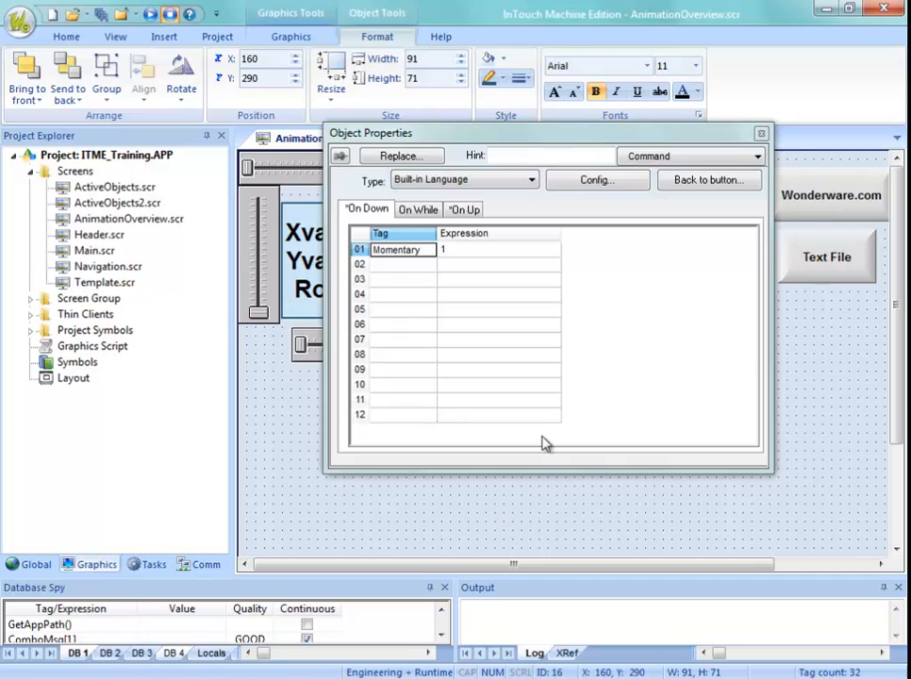
{"action": "left_click", "coordinate": [594, 184]}
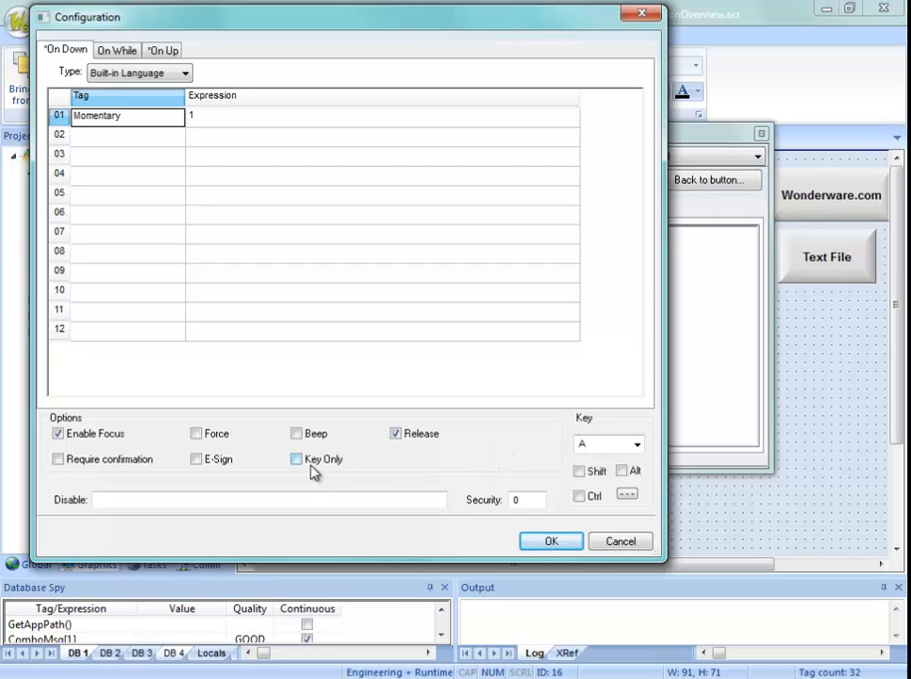
{"action": "left_click", "coordinate": [542, 542]}
{"action": "left_click", "coordinate": [528, 533]}
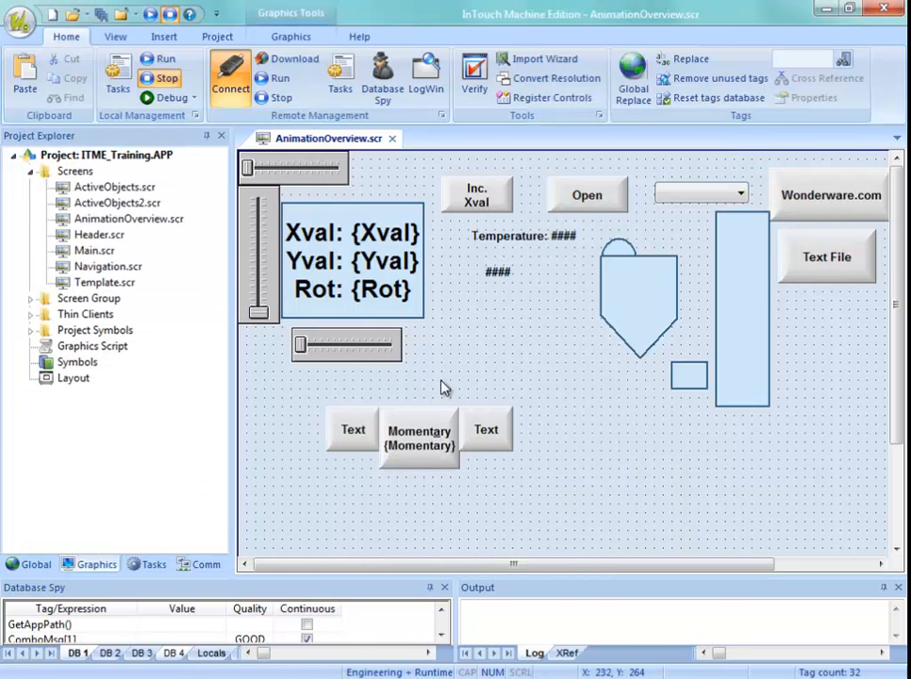
Save the AnimationOverview screen and switch to the Remote Desktop runtime to test the Momentary button.
{"action": "right_click", "coordinate": [315, 141]}
{"action": "left_click", "coordinate": [340, 154]}
{"action": "left_click_drag", "start_coordinate": [910, 26], "coordinate": [483, 41]}
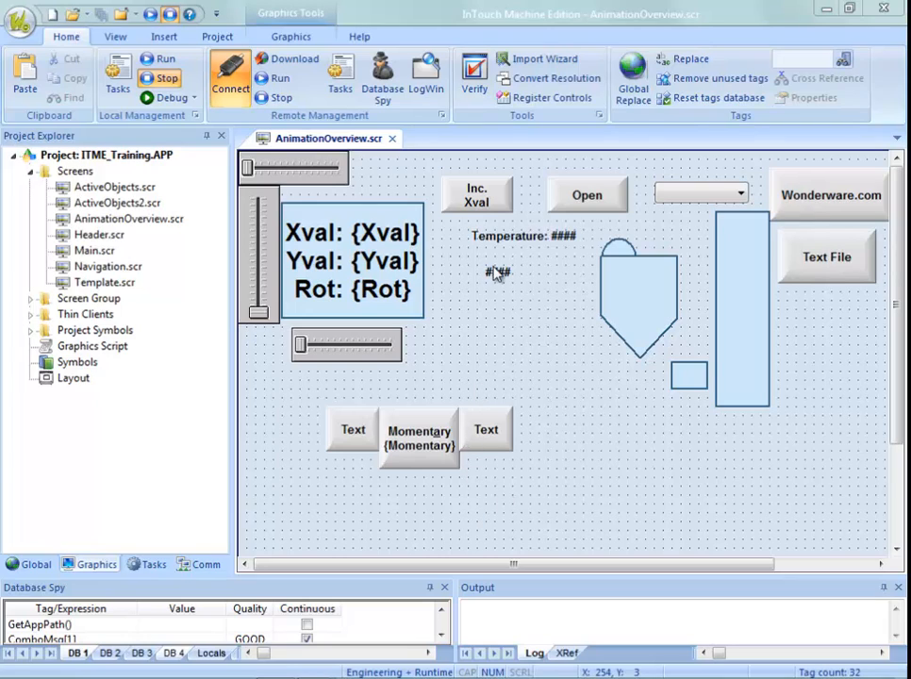
Open the command configuration of the Momentary button on the AnimationOverview screen.
{"action": "left_click", "coordinate": [421, 456]}
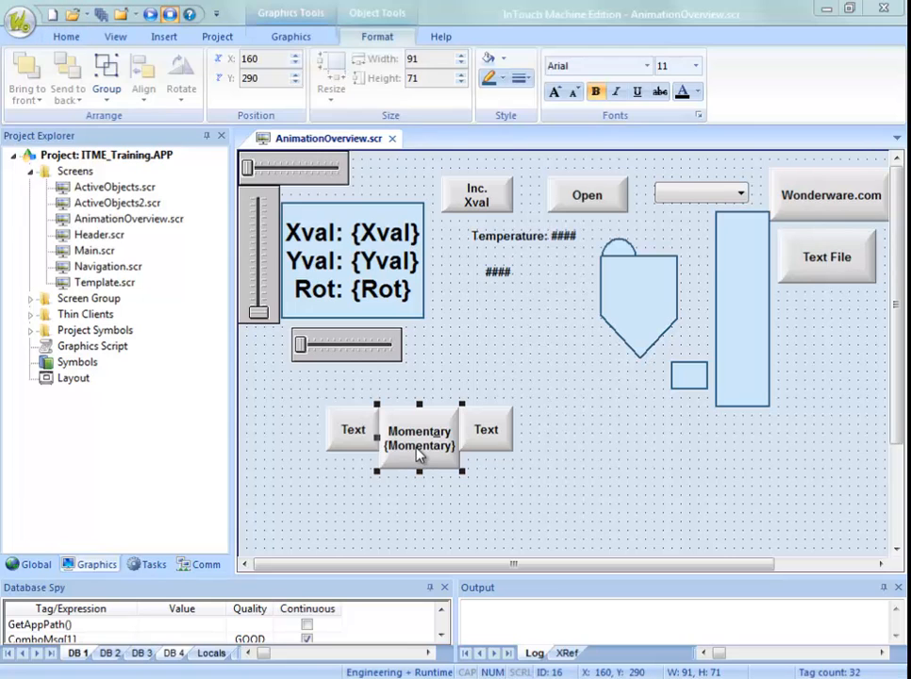
{"action": "double_click", "coordinate": [420, 456]}
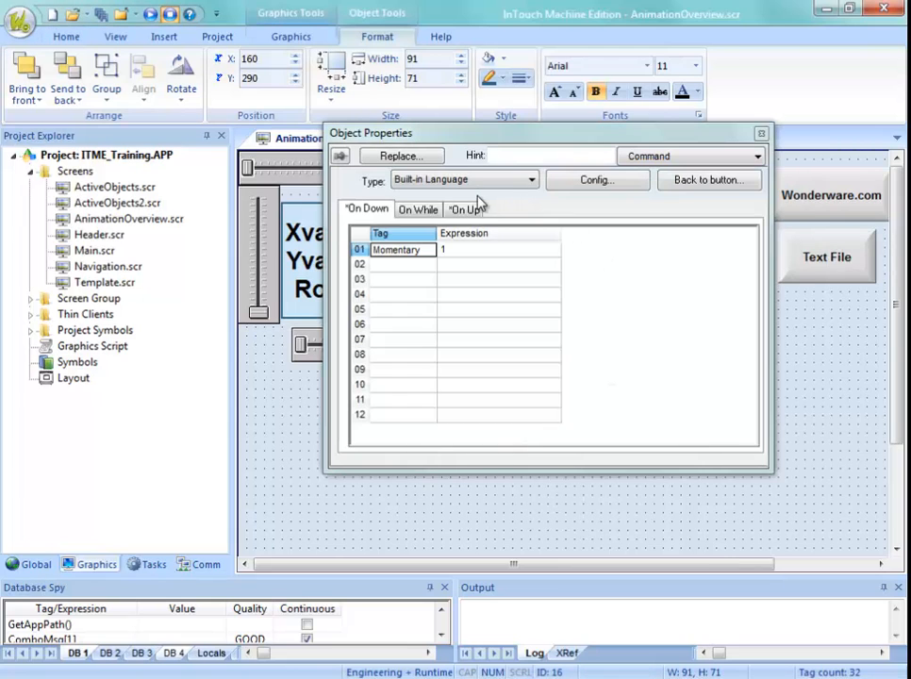
{"action": "left_click", "coordinate": [596, 179]}
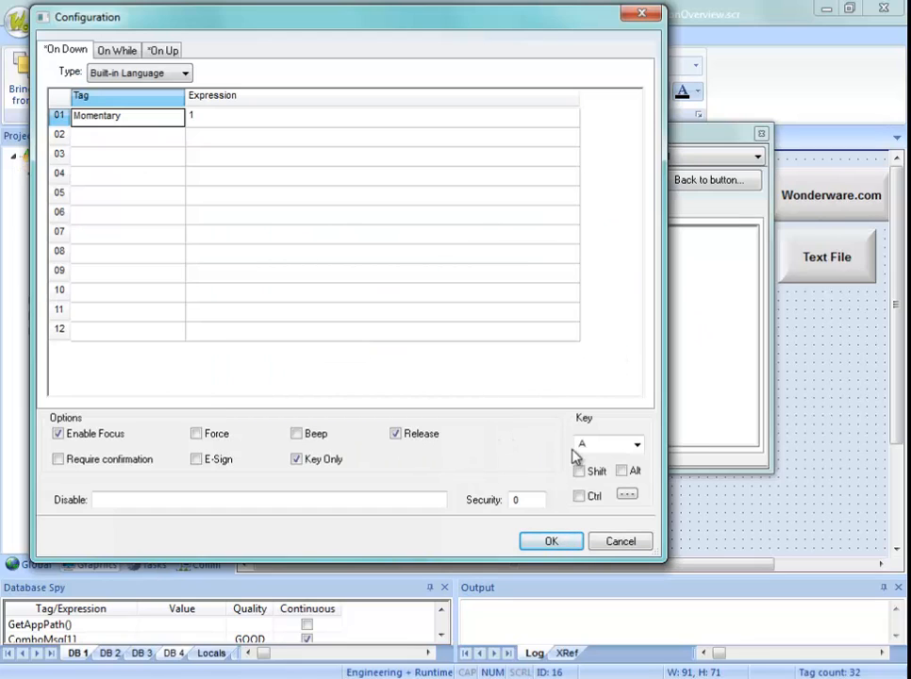
Try F1 with the Shift, Ctrl and Alt modifiers as the shortcut, and set the key to a without modifiers.
{"action": "left_click", "coordinate": [638, 444]}
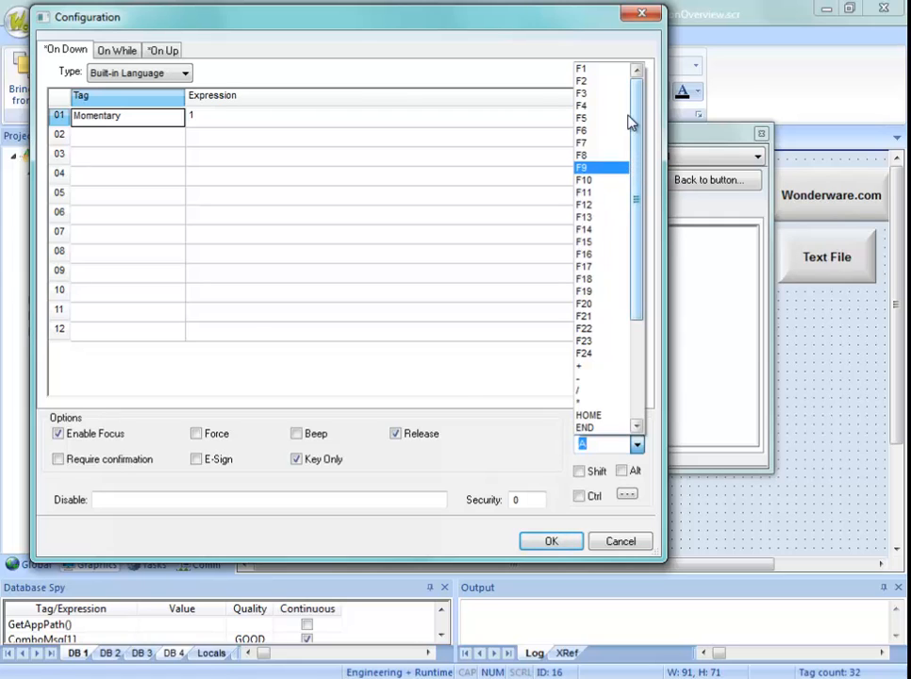
{"action": "left_click", "coordinate": [592, 71]}
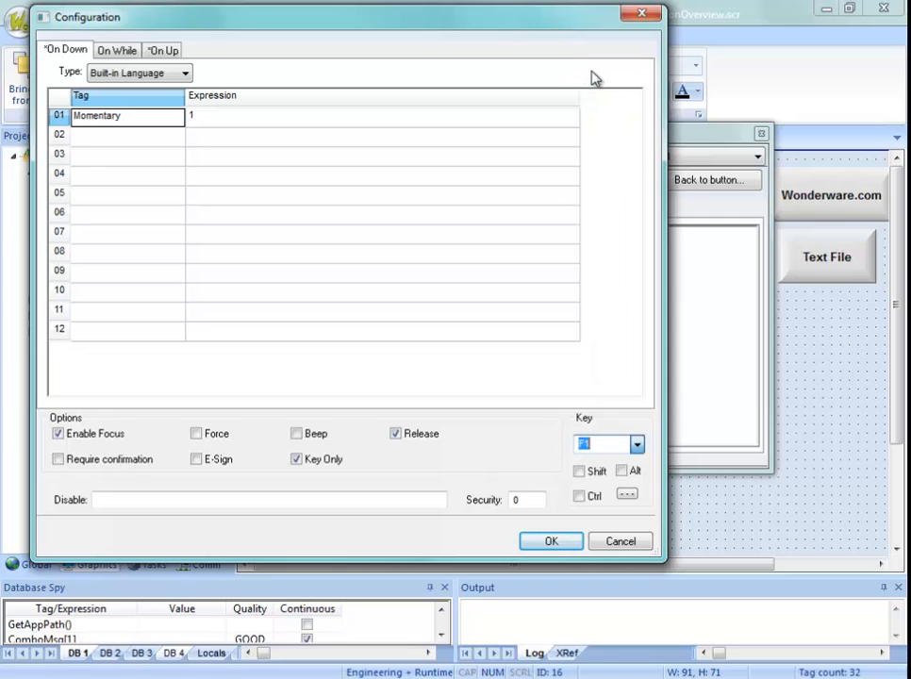
{"action": "left_click", "coordinate": [577, 472]}
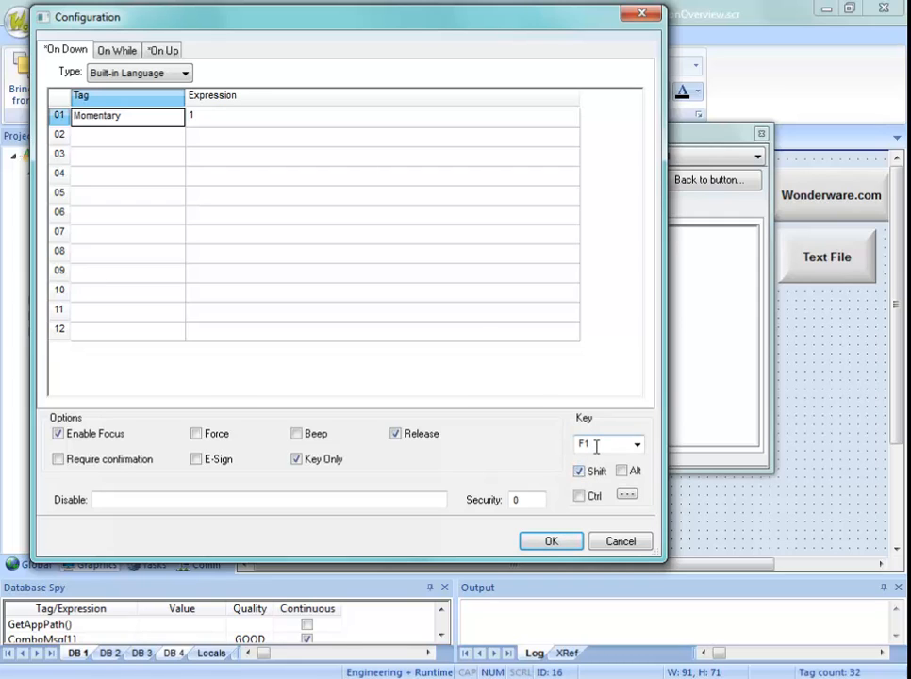
{"action": "left_click", "coordinate": [577, 471]}
{"action": "left_click", "coordinate": [579, 497]}
{"action": "left_click", "coordinate": [580, 500]}
{"action": "left_click", "coordinate": [627, 474]}
{"action": "left_click", "coordinate": [607, 445]}
Set the Momentary button's Disable field to a new Integer tag named Disable, accept the configuration and close the properties.
{"action": "left_click", "coordinate": [110, 504]}
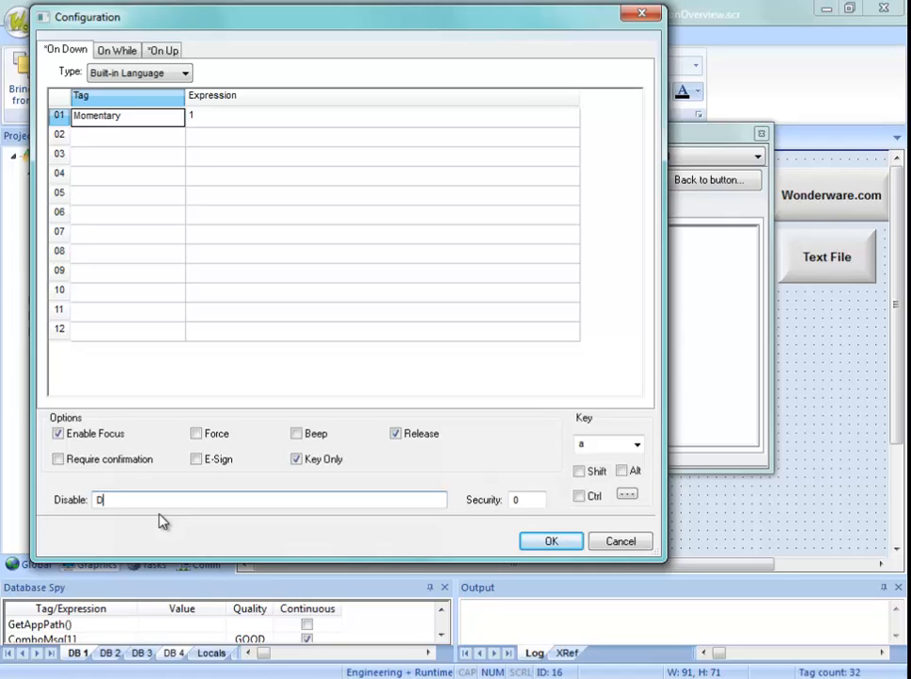
{"action": "key", "text": "Tab"}
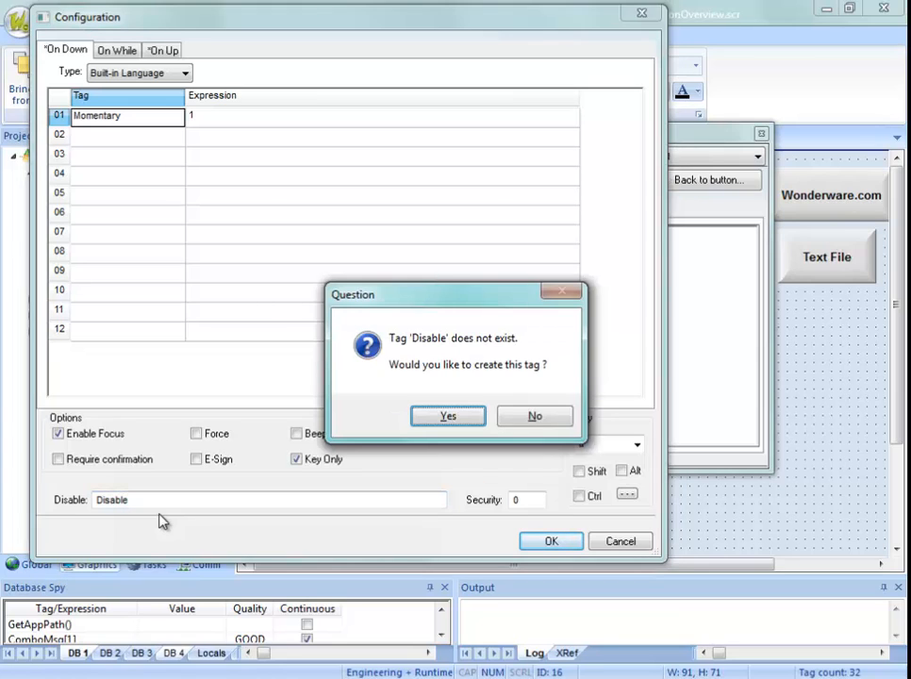
{"action": "key", "text": "Return"}
{"action": "left_click", "coordinate": [367, 283]}
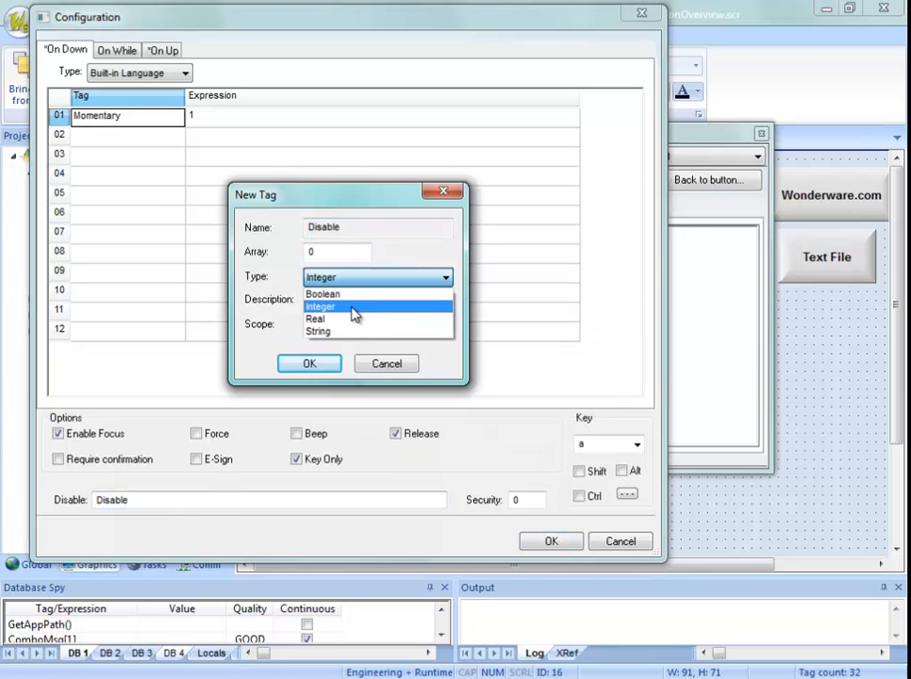
{"action": "left_click", "coordinate": [356, 305]}
{"action": "left_click", "coordinate": [337, 367]}
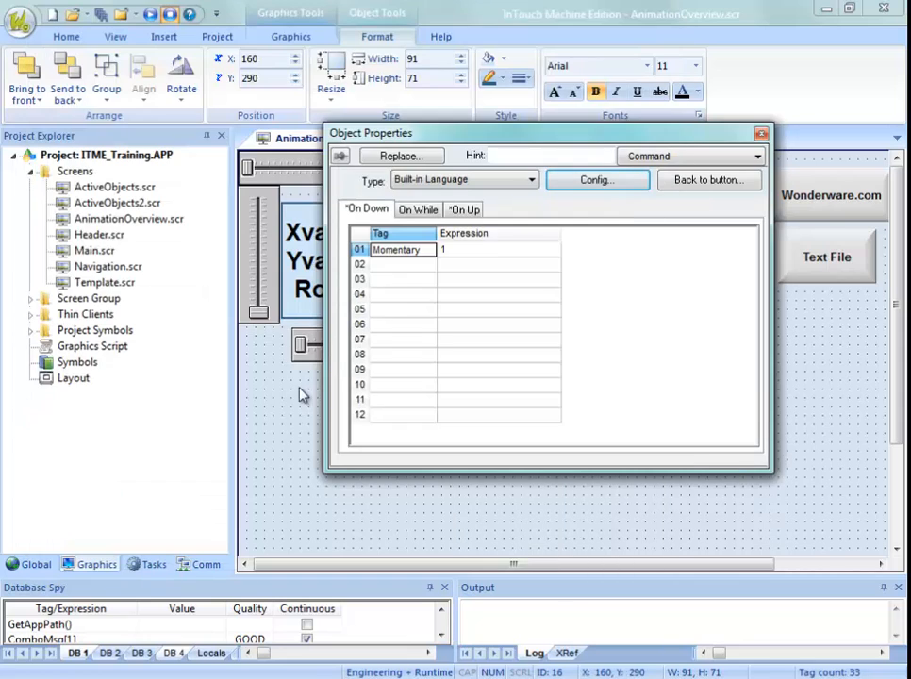
{"action": "left_click", "coordinate": [445, 533]}
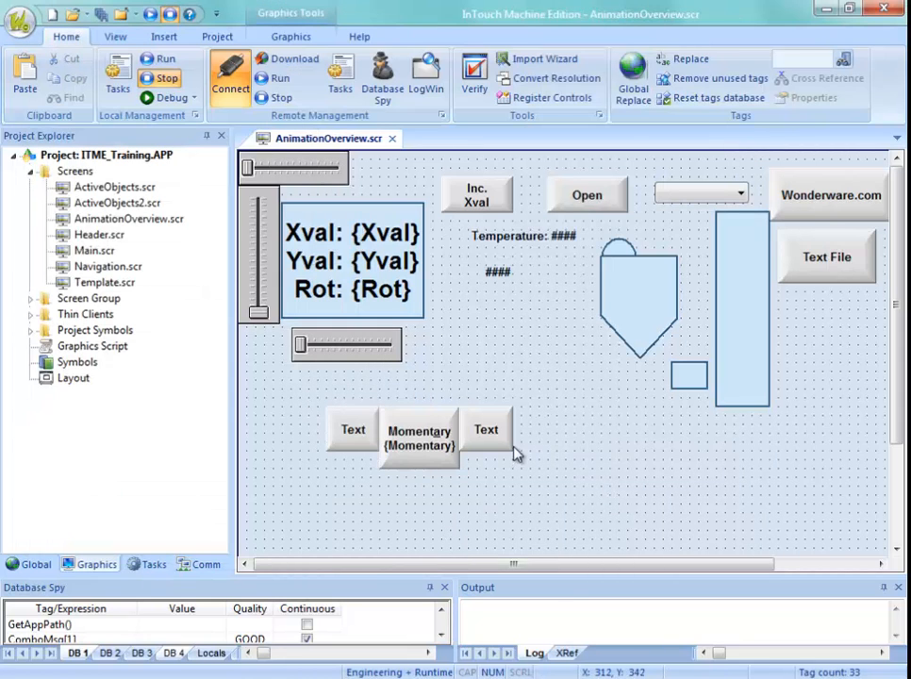
Draw a new button about 101 by 51 pixels below and to the right of the Momentary button.
{"action": "left_click", "coordinate": [292, 38]}
{"action": "left_click", "coordinate": [368, 97]}
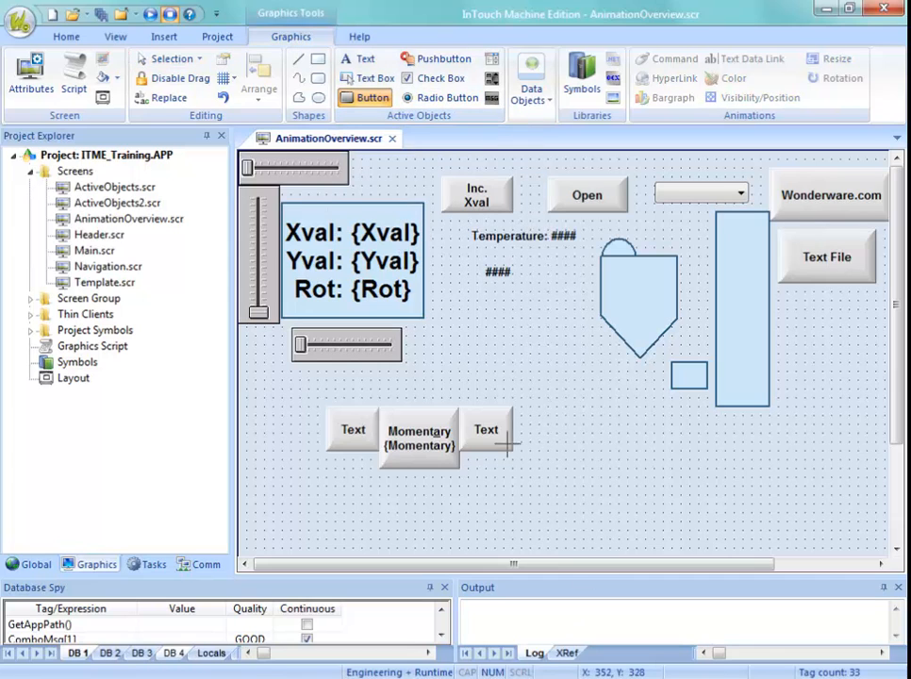
{"action": "left_click_drag", "start_coordinate": [501, 474], "coordinate": [595, 525]}
Set the new button's caption to disable with {disable} on a second line.
{"action": "double_click", "coordinate": [570, 523]}
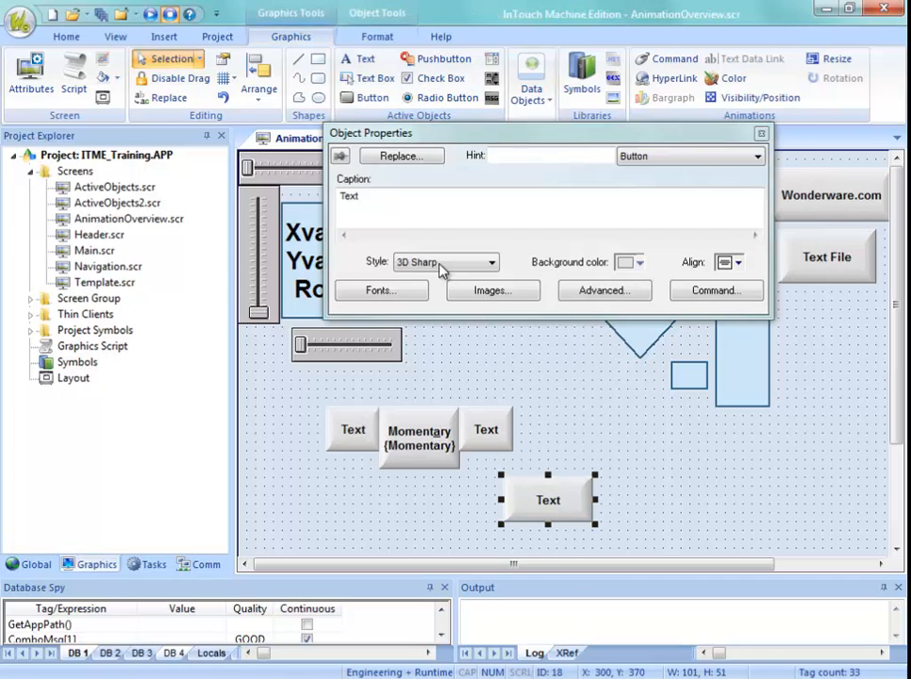
{"action": "left_click", "coordinate": [354, 196]}
{"action": "double_click", "coordinate": [350, 196]}
{"action": "type", "text": "disa"}
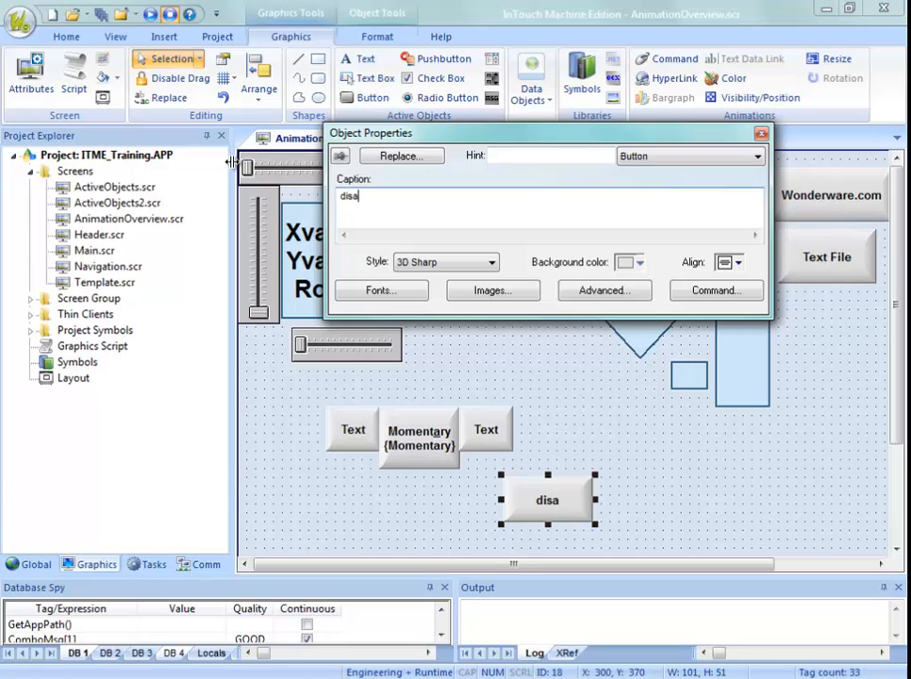
{"action": "type", "text": "ble"}
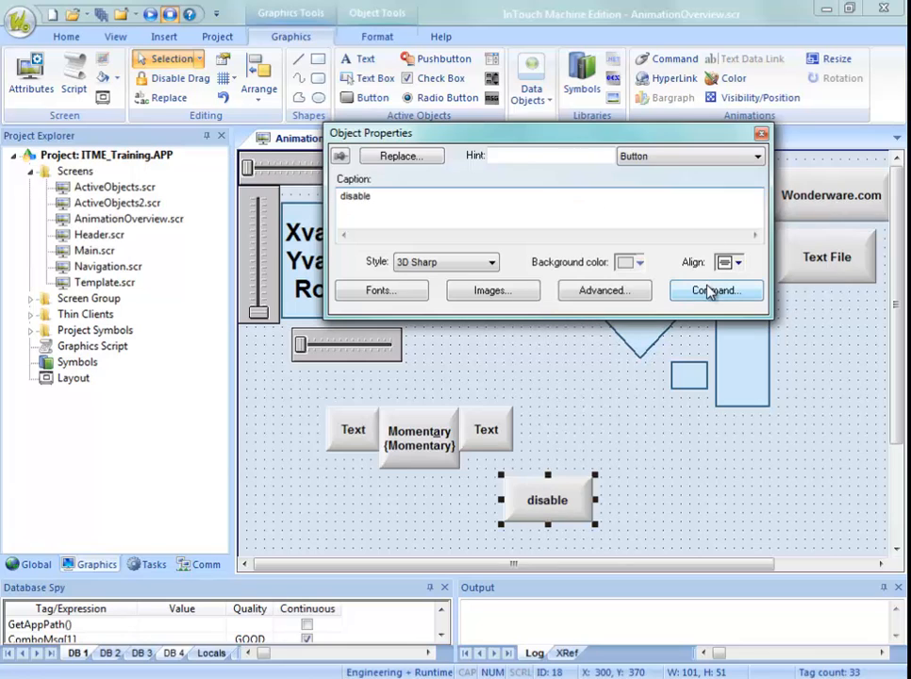
{"action": "key", "text": "Return"}
{"action": "type", "text": "{"}
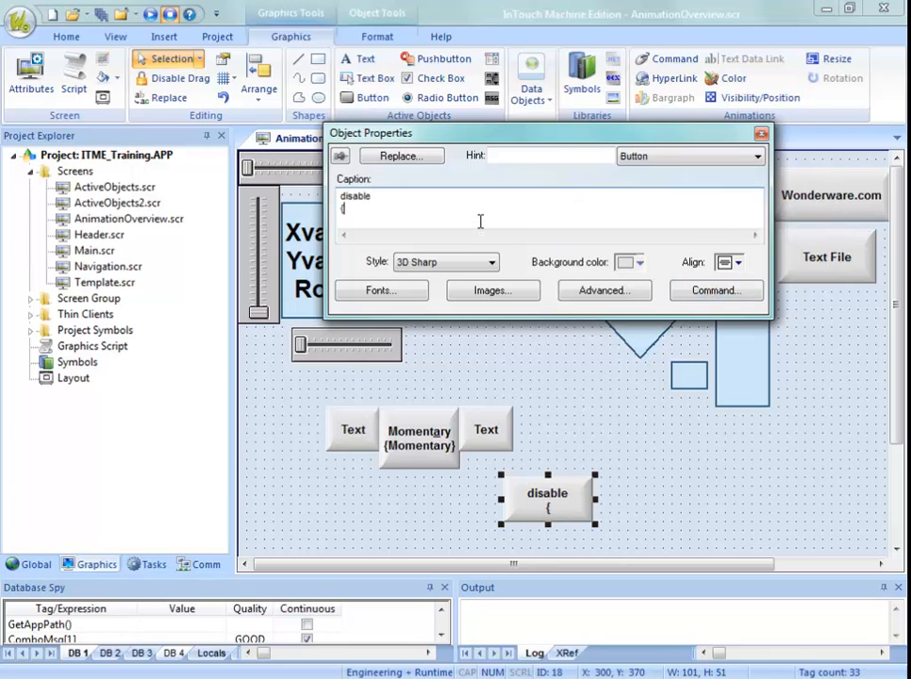
{"action": "type", "text": "disable}"}
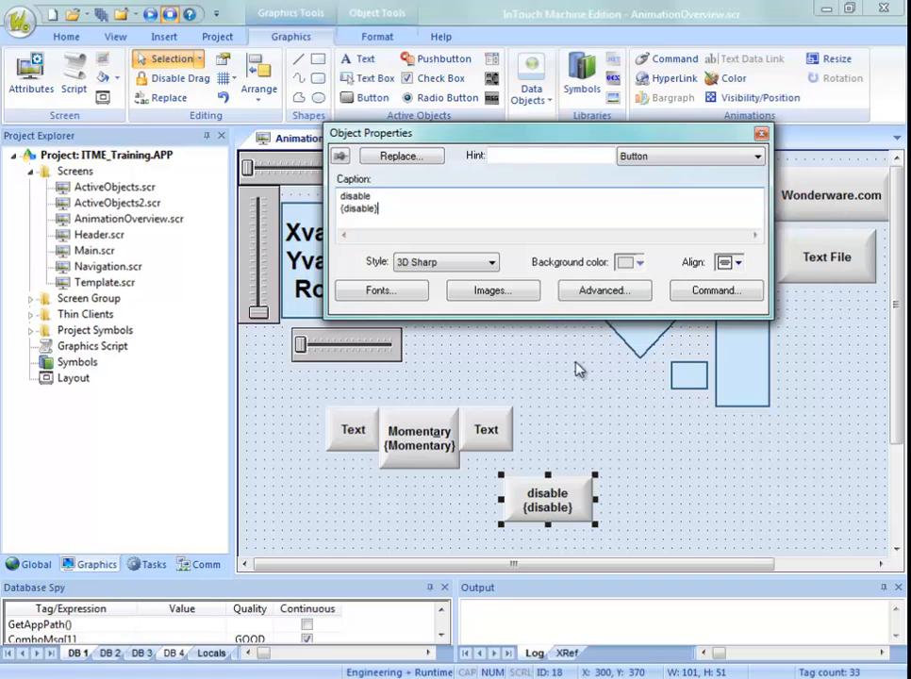
Give the disable button an On Down command of type Toggle Tag using the Disable tag.
{"action": "left_click", "coordinate": [704, 293]}
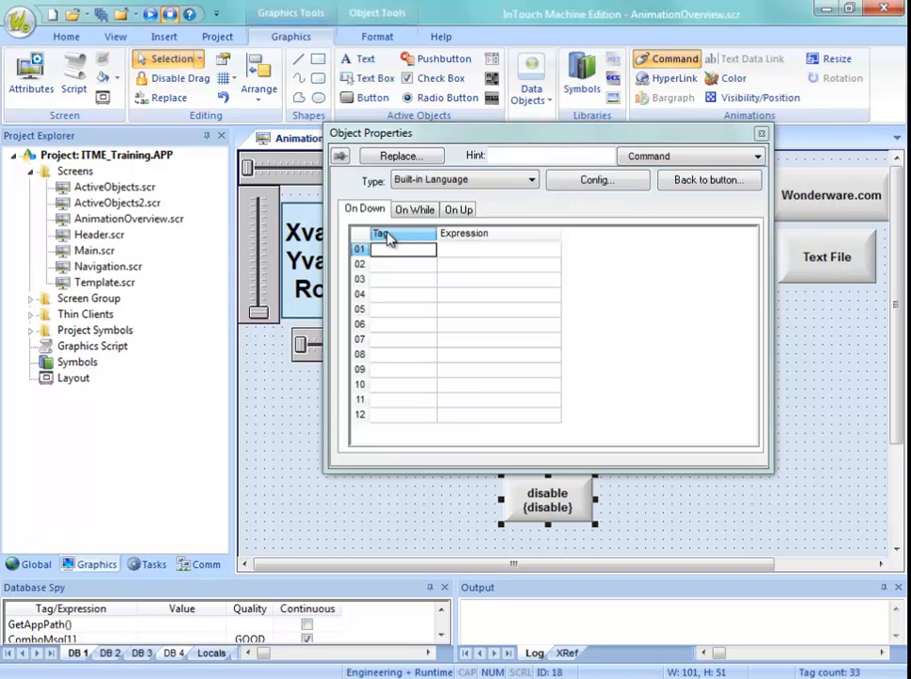
{"action": "left_click", "coordinate": [435, 184]}
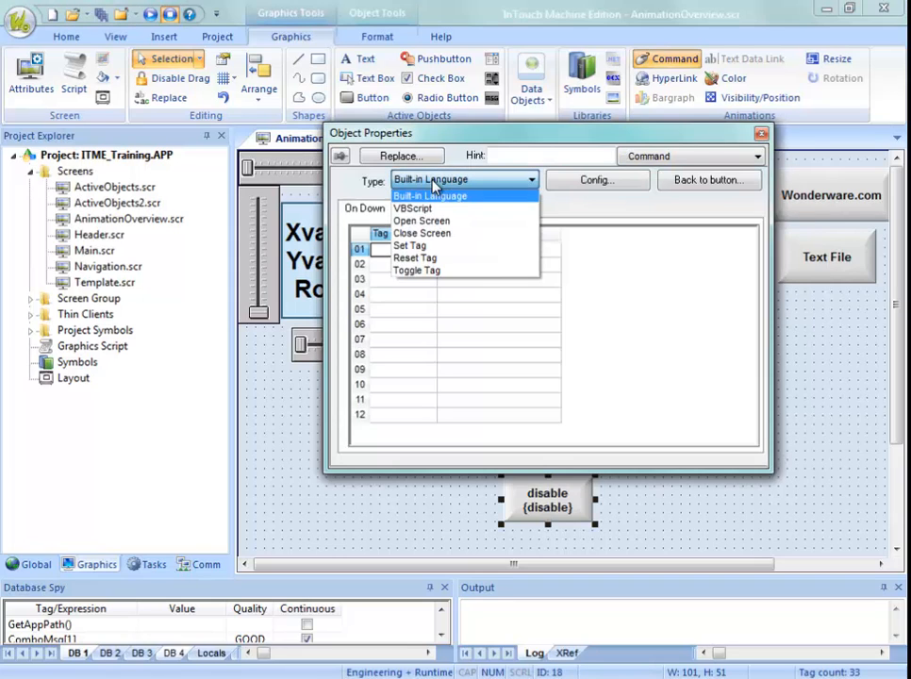
{"action": "left_click", "coordinate": [432, 271]}
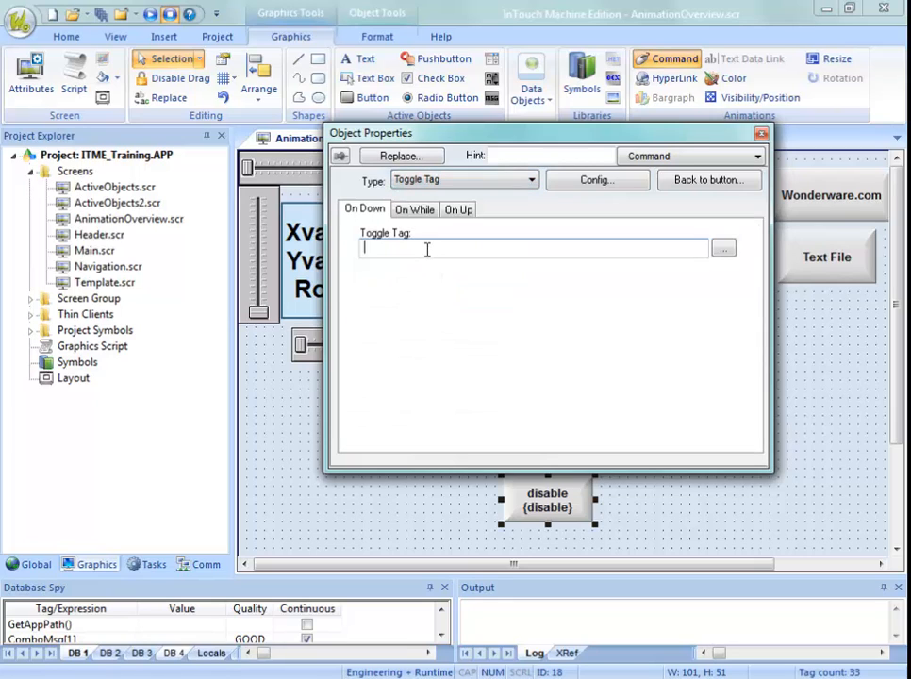
{"action": "left_click", "coordinate": [719, 249]}
{"action": "type", "text": "d"}
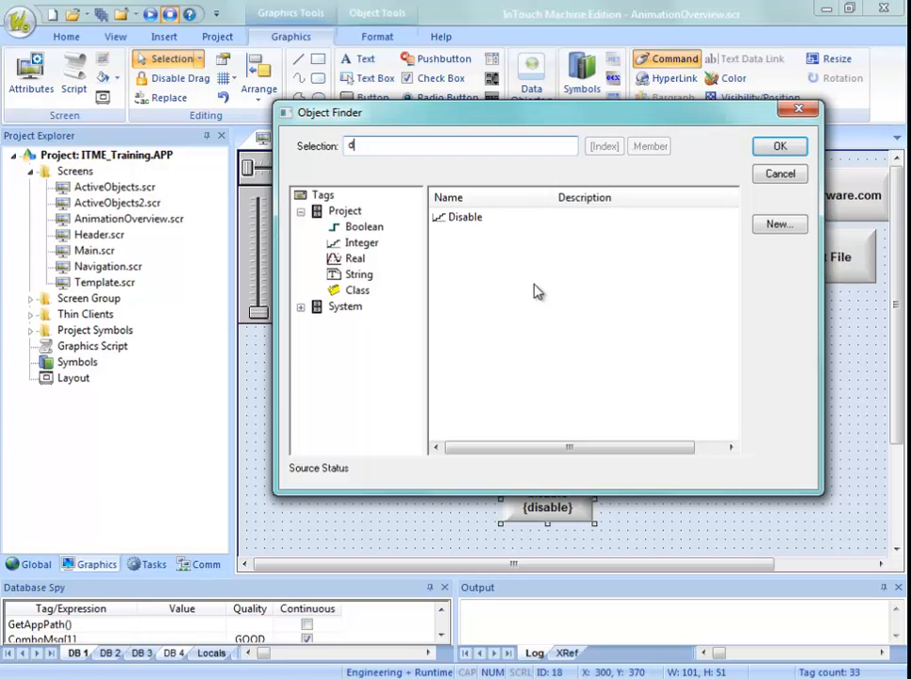
{"action": "left_click", "coordinate": [475, 222]}
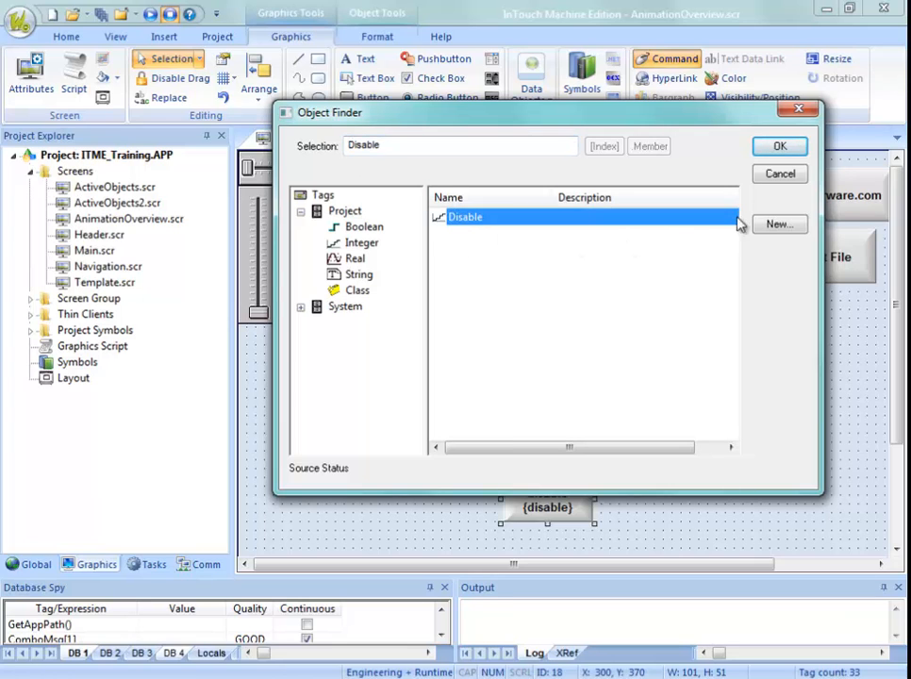
{"action": "left_click", "coordinate": [780, 146]}
Close the properties and move the disable button directly beneath the Momentary button.
{"action": "left_click", "coordinate": [705, 502]}
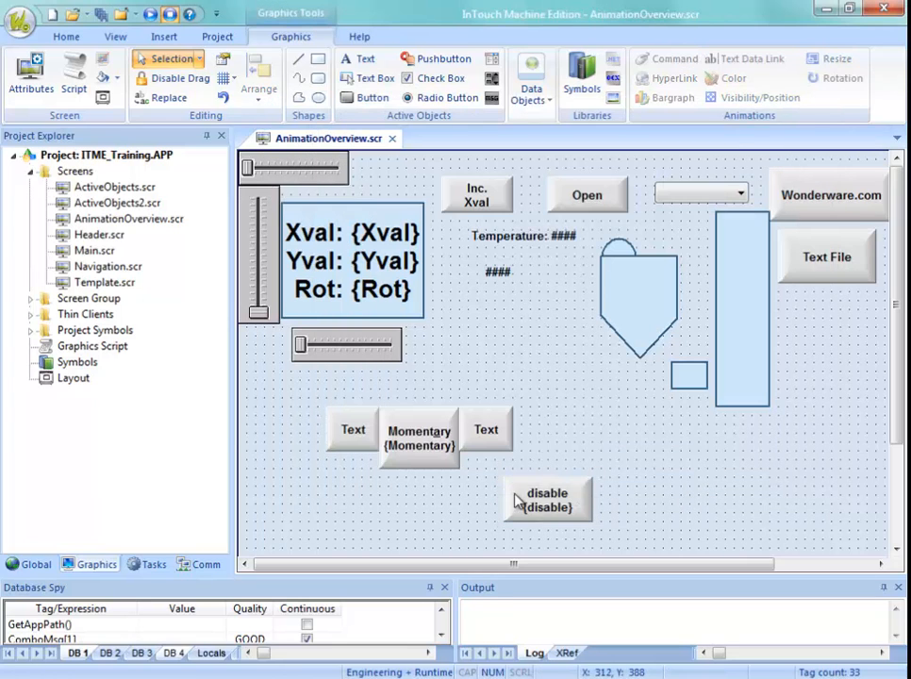
{"action": "left_click_drag", "start_coordinate": [514, 494], "coordinate": [443, 519]}
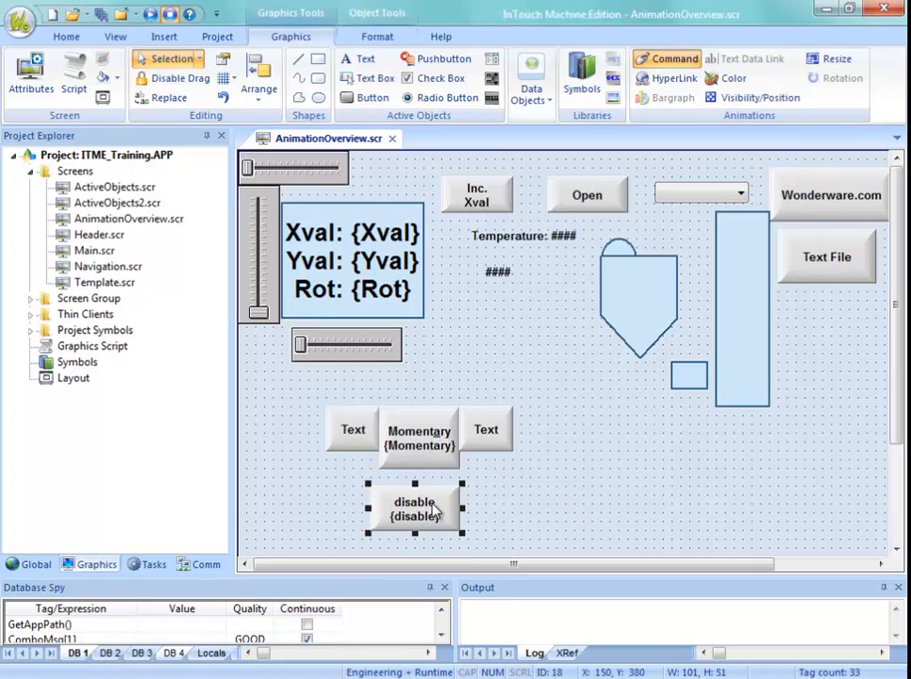
{"action": "left_click", "coordinate": [524, 507]}
Review the Momentary button's command configuration, including its key and Disable tag, and close its properties.
{"action": "left_click", "coordinate": [426, 442]}
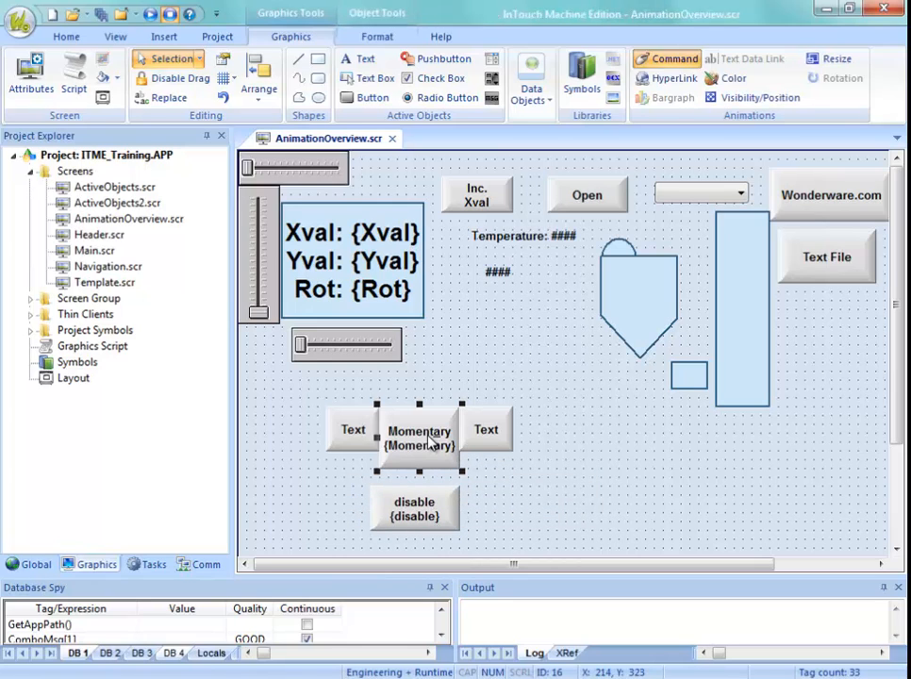
{"action": "double_click", "coordinate": [430, 444]}
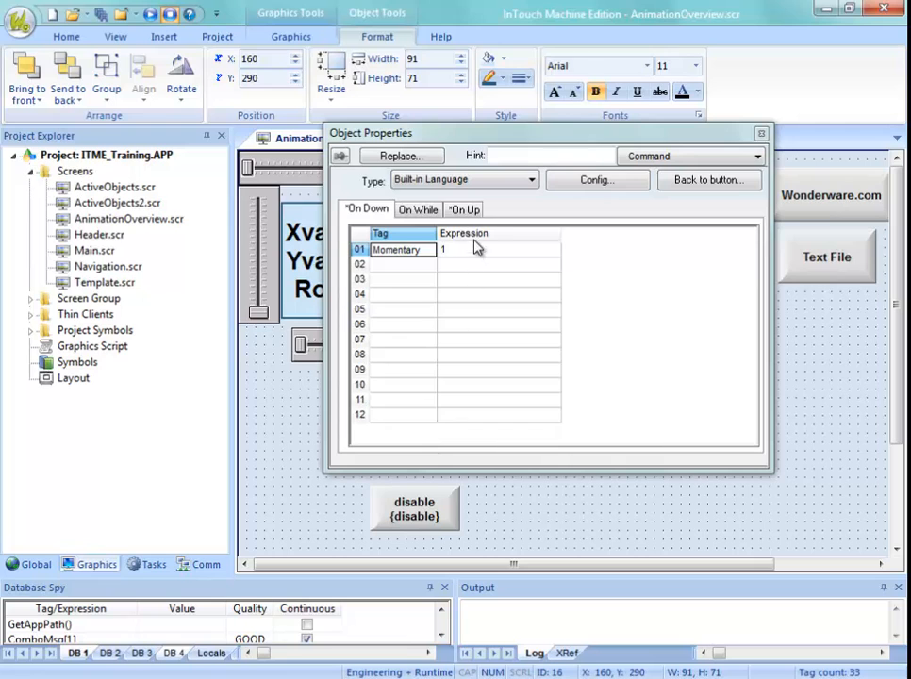
{"action": "left_click", "coordinate": [594, 180]}
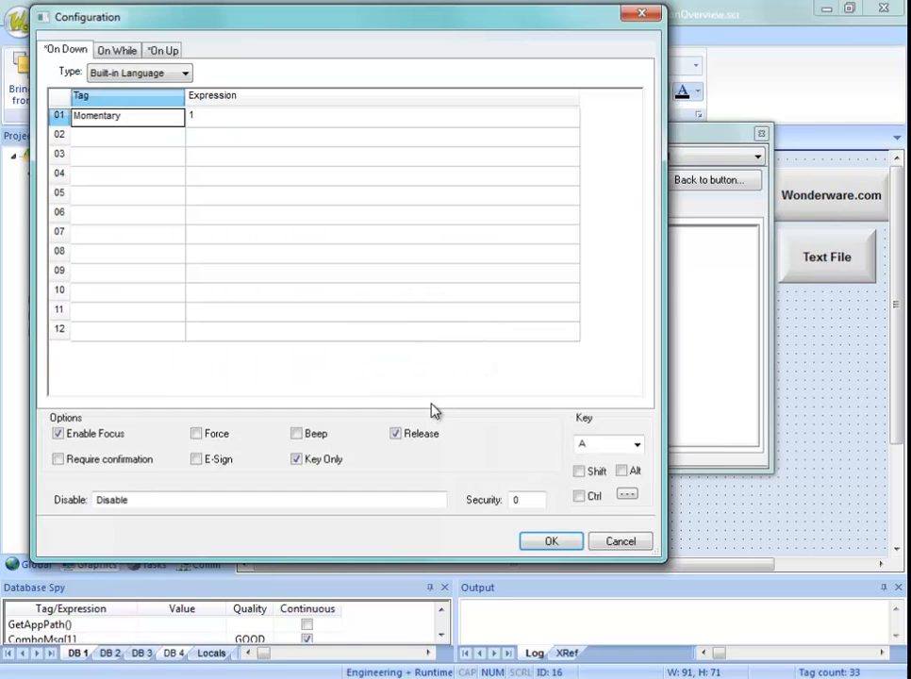
{"action": "left_click", "coordinate": [551, 540]}
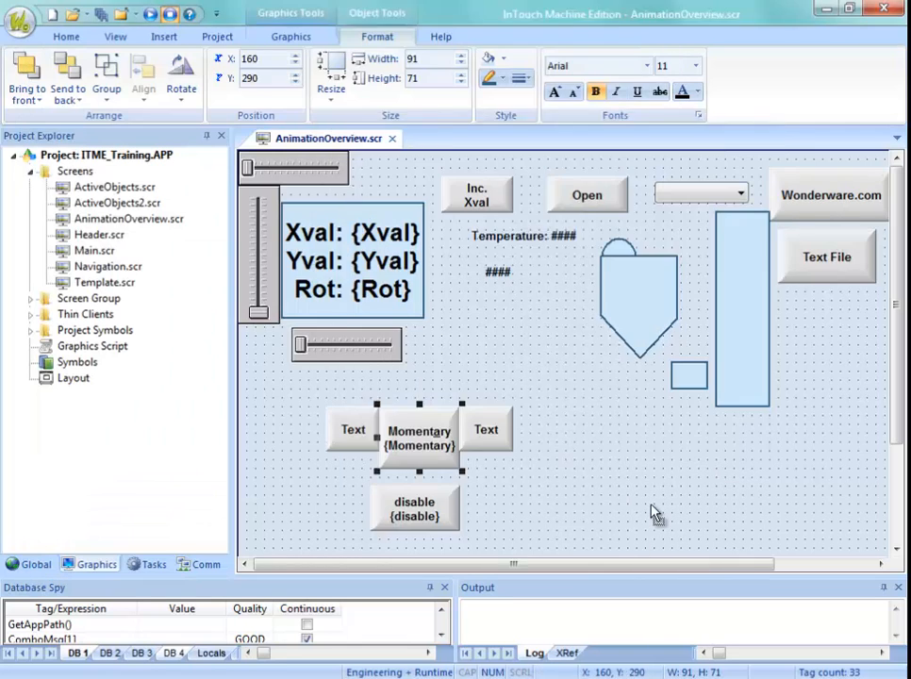
{"action": "left_click", "coordinate": [635, 496]}
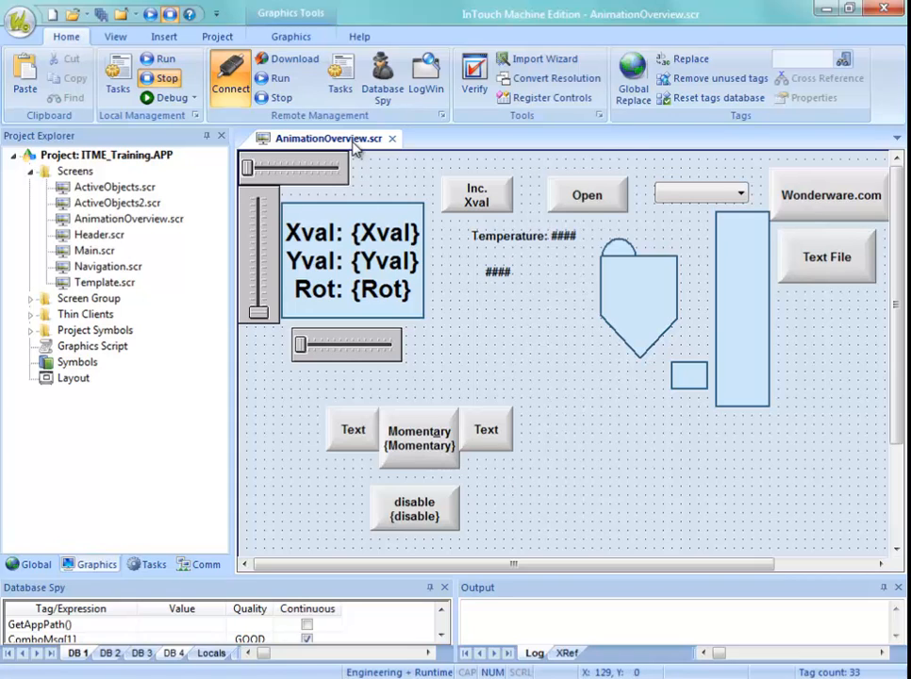
Download the project, try the Momentary button on Animation Overview in the Remote Desktop runtime, and return to InTouch Machine Edition.
{"action": "left_click", "coordinate": [290, 60]}
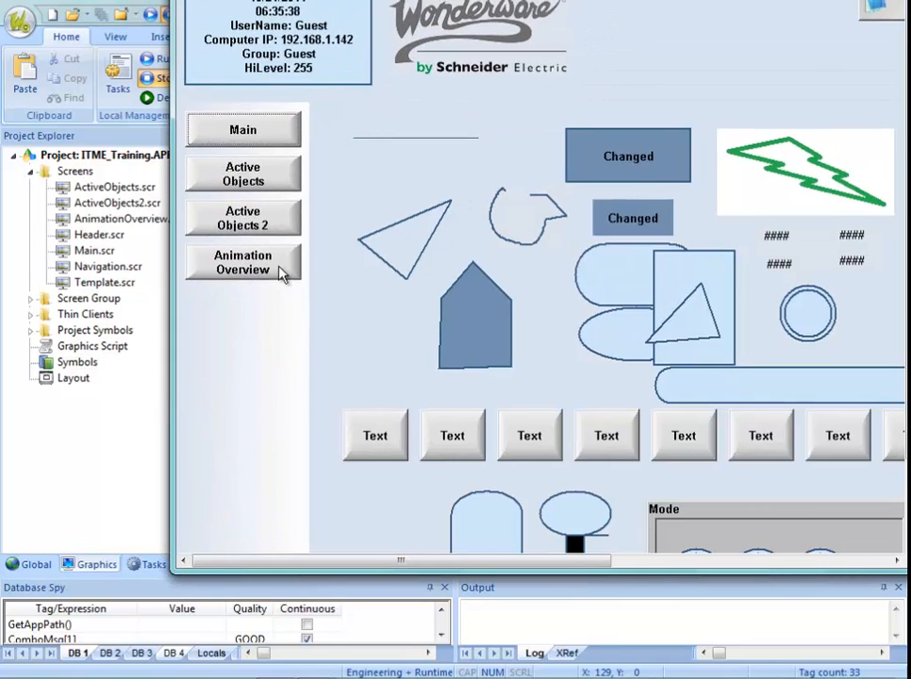
{"action": "left_click", "coordinate": [283, 272]}
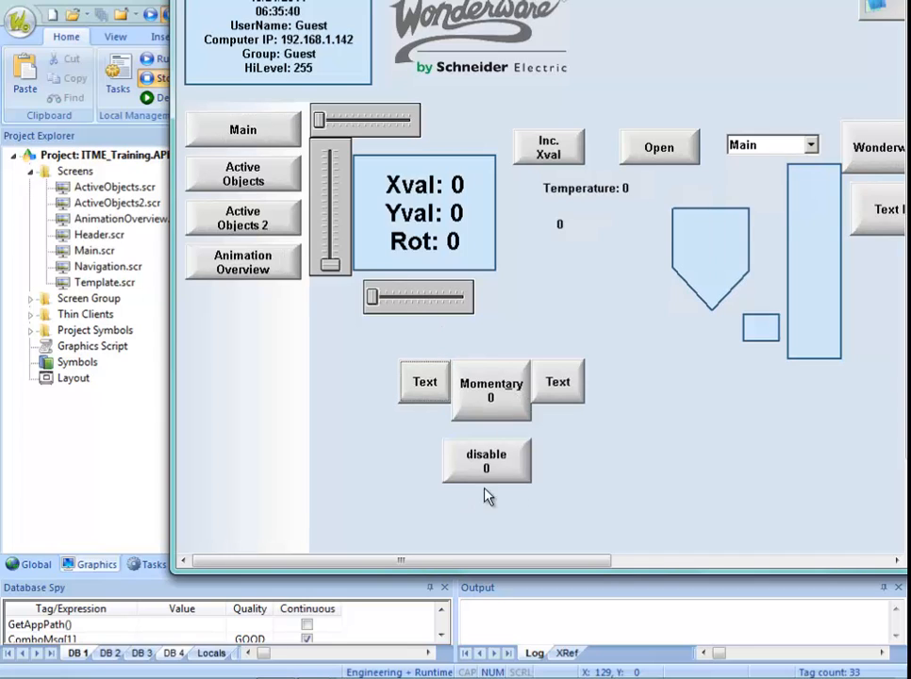
{"action": "left_click", "coordinate": [495, 403]}
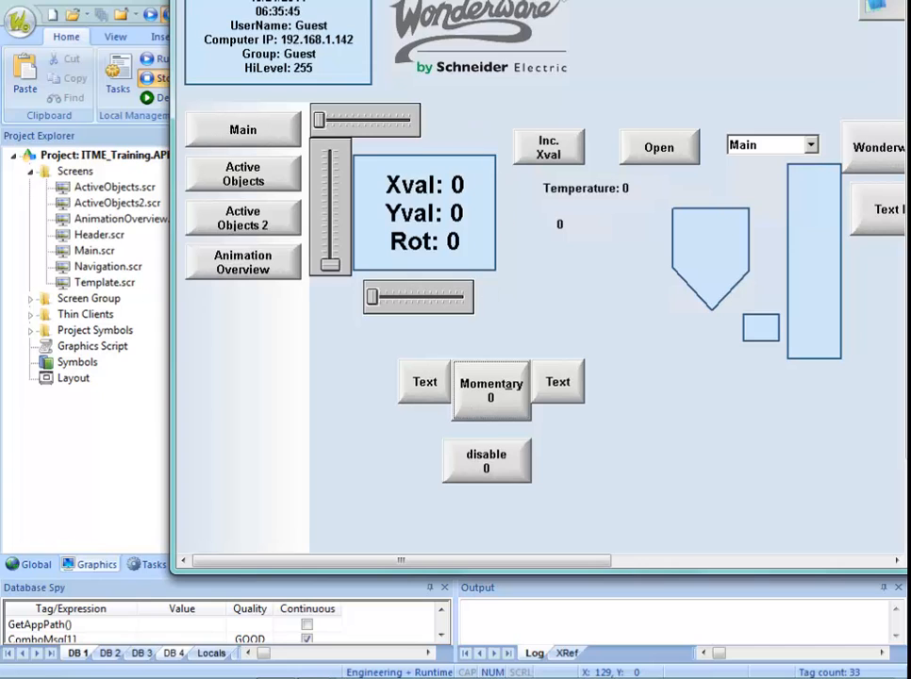
{"action": "left_click_drag", "start_coordinate": [490, 1], "coordinate": [519, 1]}
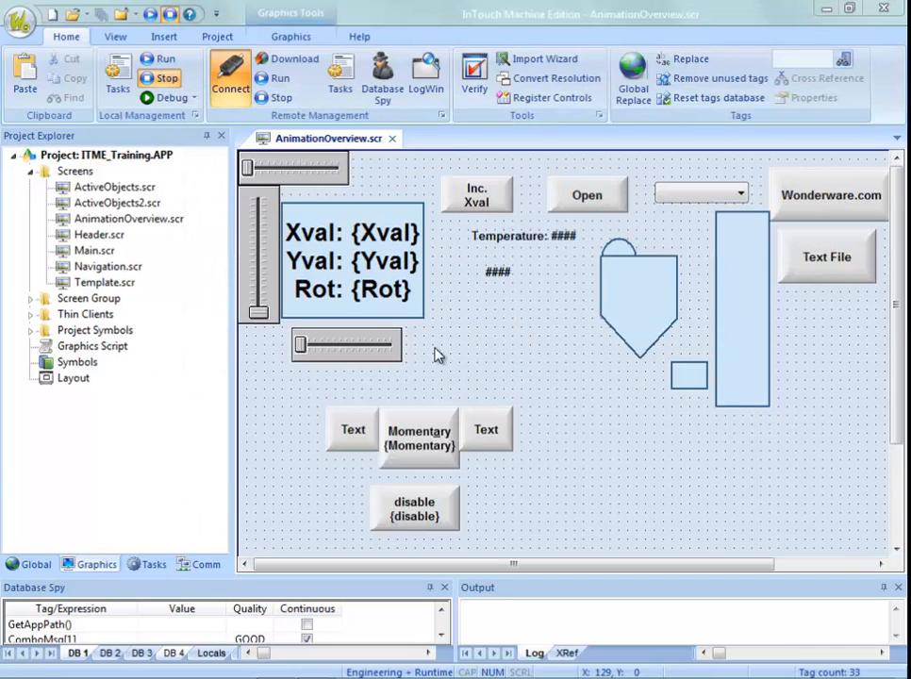
Turn off Key Only in the Momentary button's command configuration, accept it and save the AnimationOverview screen.
{"action": "left_click", "coordinate": [420, 451]}
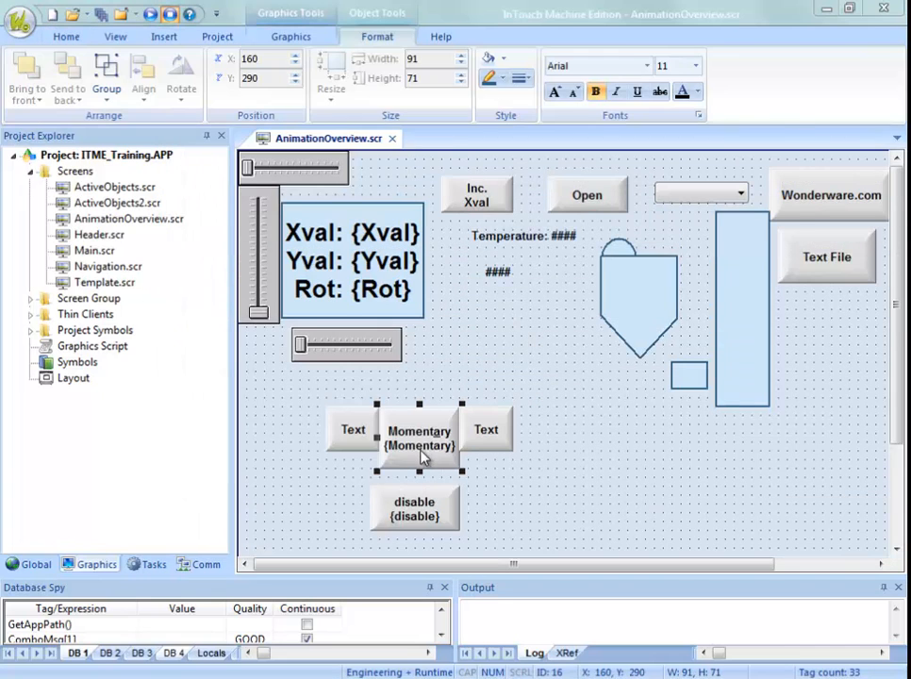
{"action": "double_click", "coordinate": [424, 457]}
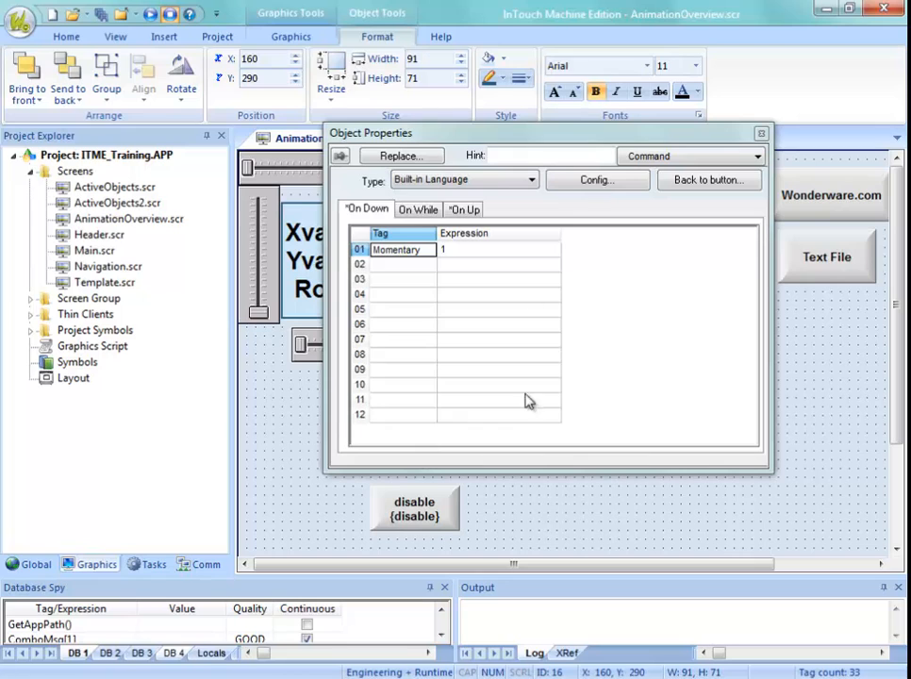
{"action": "left_click", "coordinate": [604, 184]}
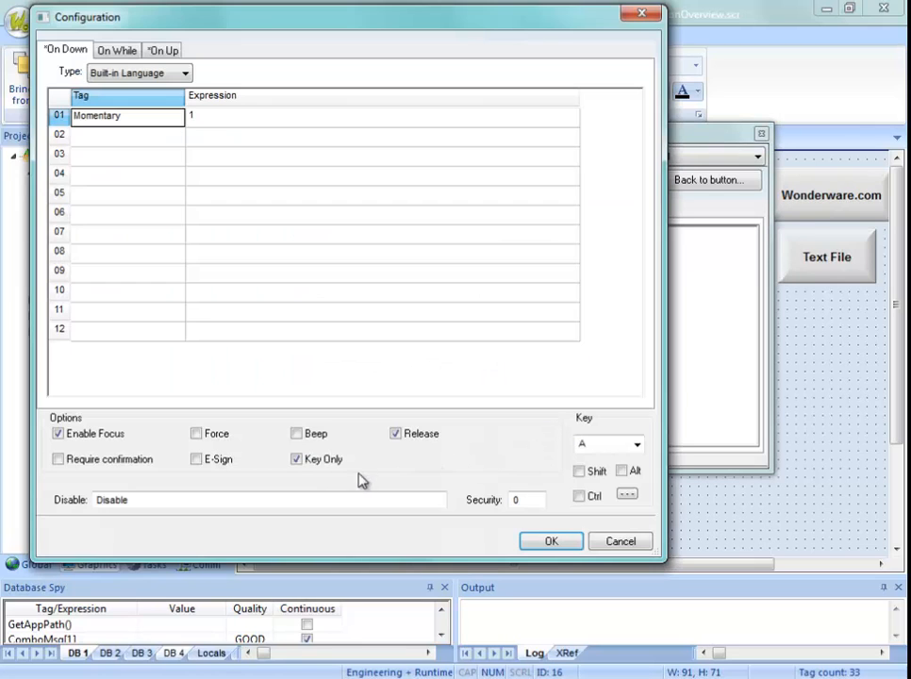
{"action": "left_click", "coordinate": [319, 462]}
{"action": "left_click", "coordinate": [530, 542]}
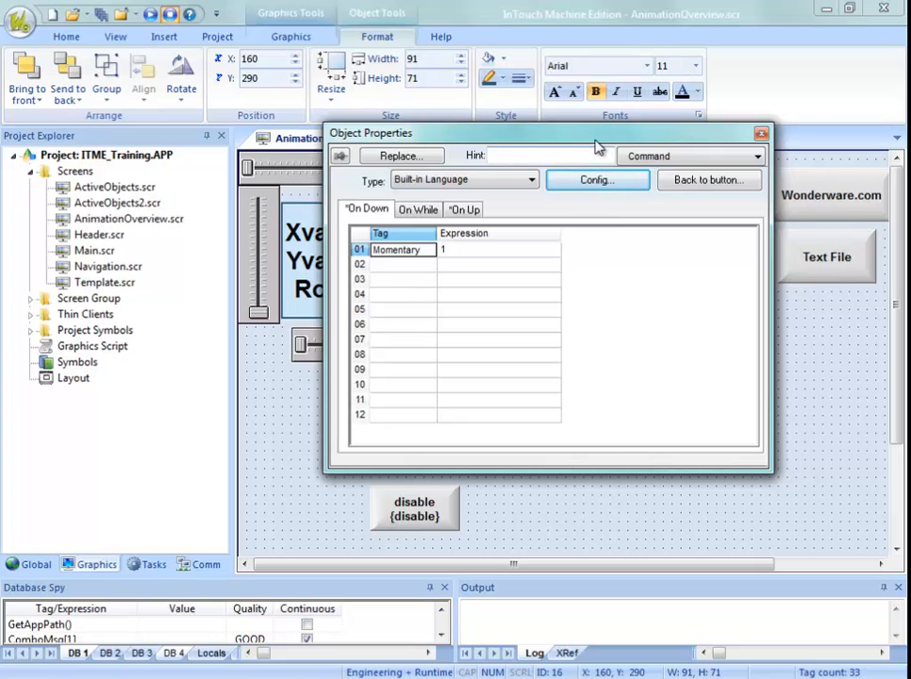
{"action": "right_click", "coordinate": [289, 137]}
{"action": "left_click", "coordinate": [312, 149]}
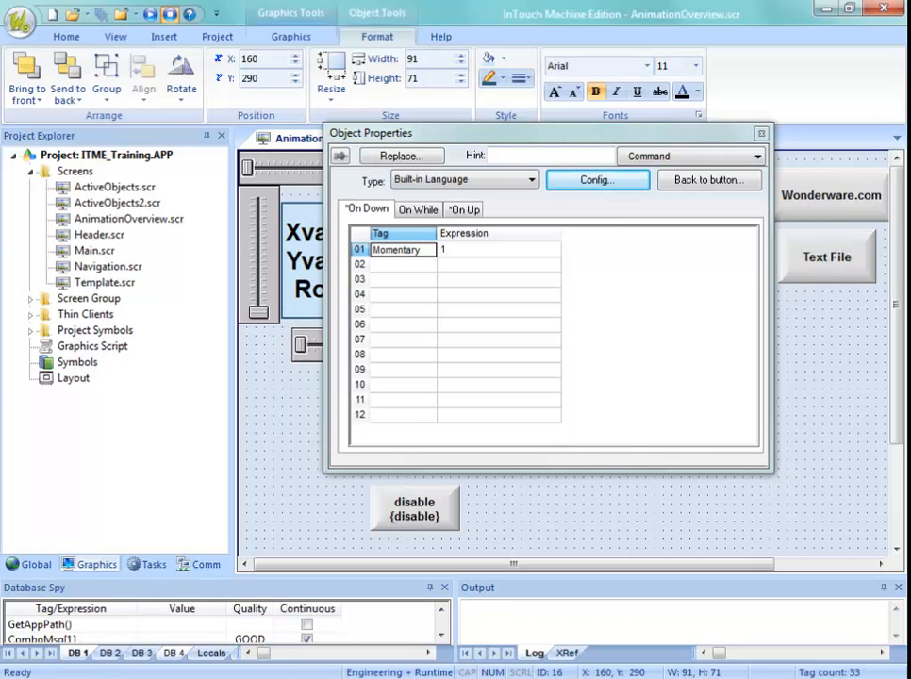
Switch to the Remote Desktop runtime, try the Momentary button, and toggle the Disable tag with the disable button.
{"action": "left_click_drag", "start_coordinate": [528, 1], "coordinate": [512, 32]}
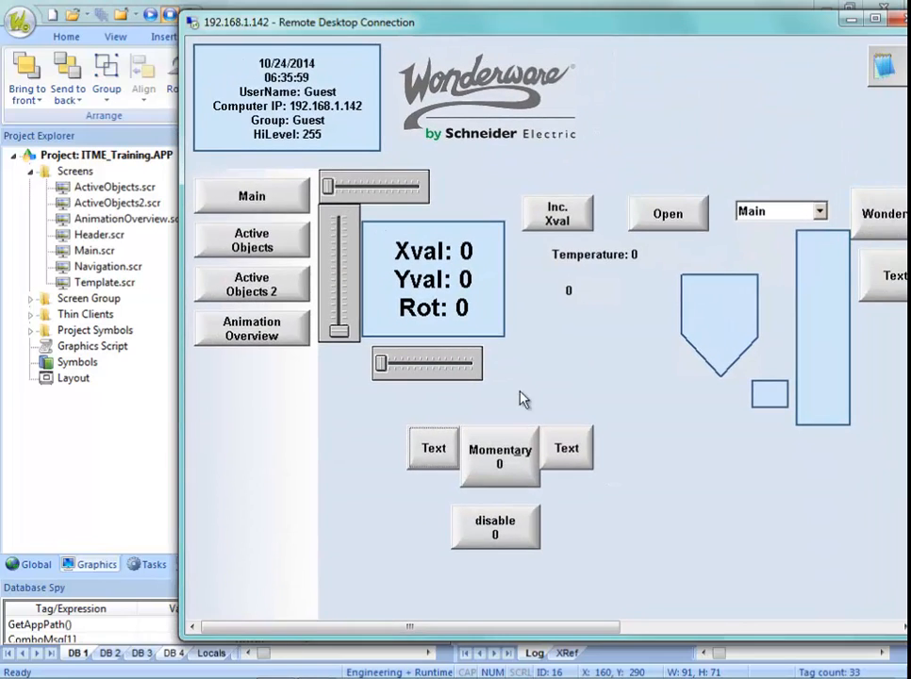
{"action": "left_click", "coordinate": [509, 453]}
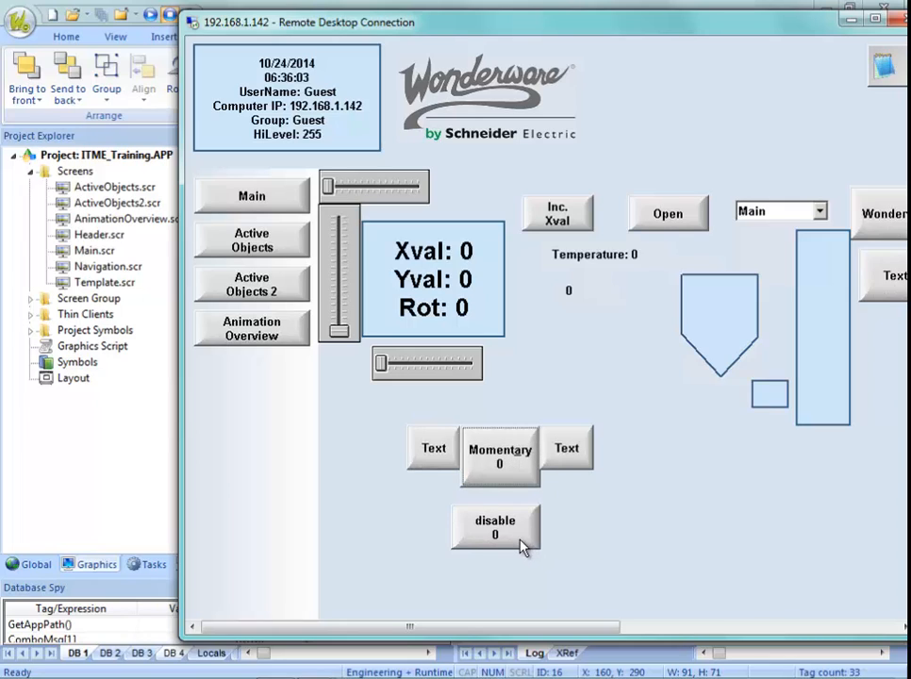
{"action": "left_click", "coordinate": [520, 542]}
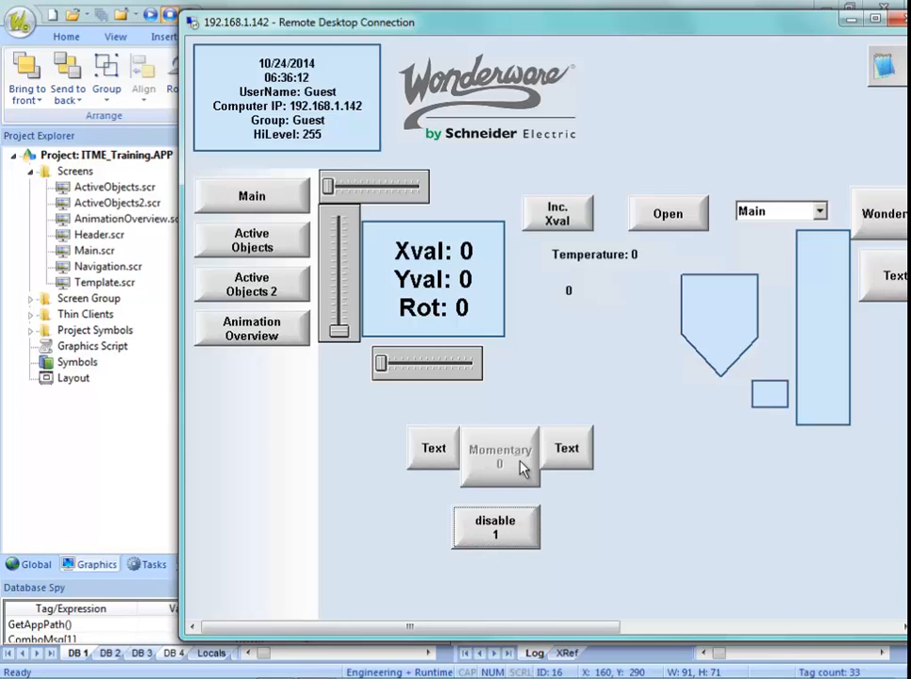
Toggle the Disable tag with the disable button in the runtime, return to InTouch Machine Edition and close the Momentary button's properties.
{"action": "left_click", "coordinate": [519, 528]}
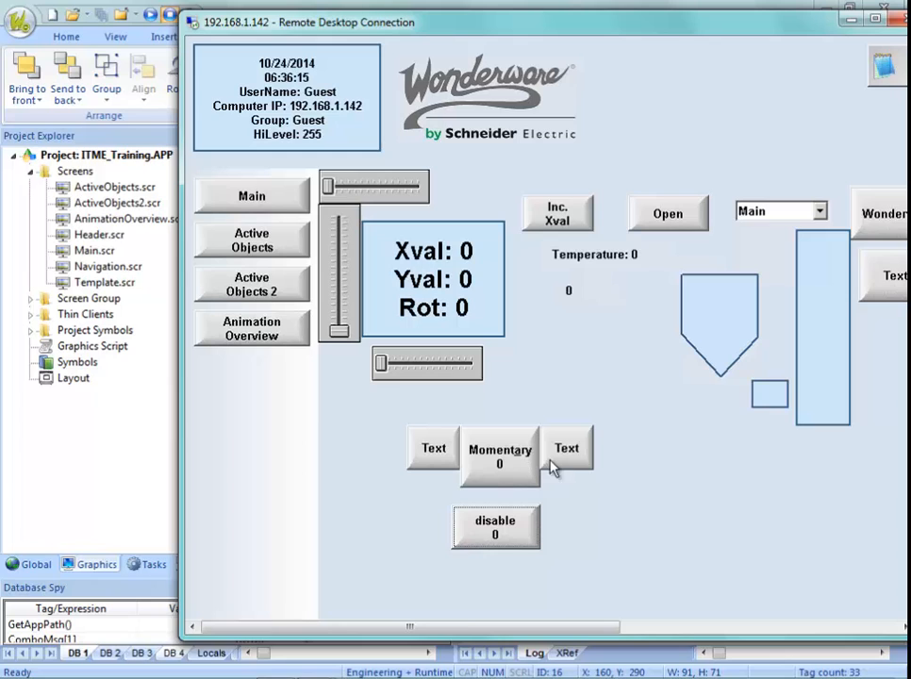
{"action": "left_click_drag", "start_coordinate": [494, 19], "coordinate": [494, 0]}
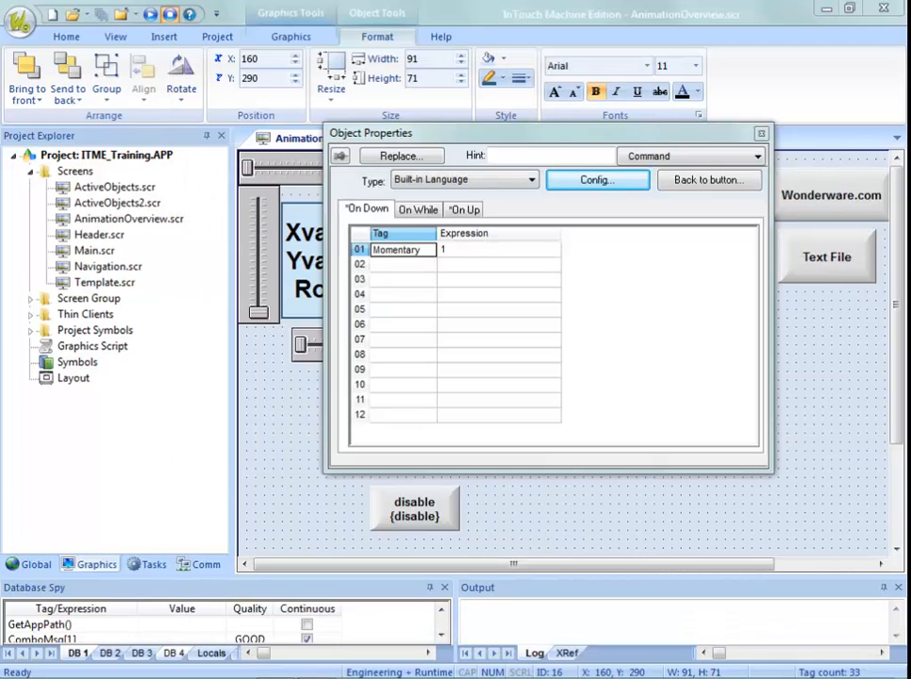
{"action": "left_click", "coordinate": [762, 135]}
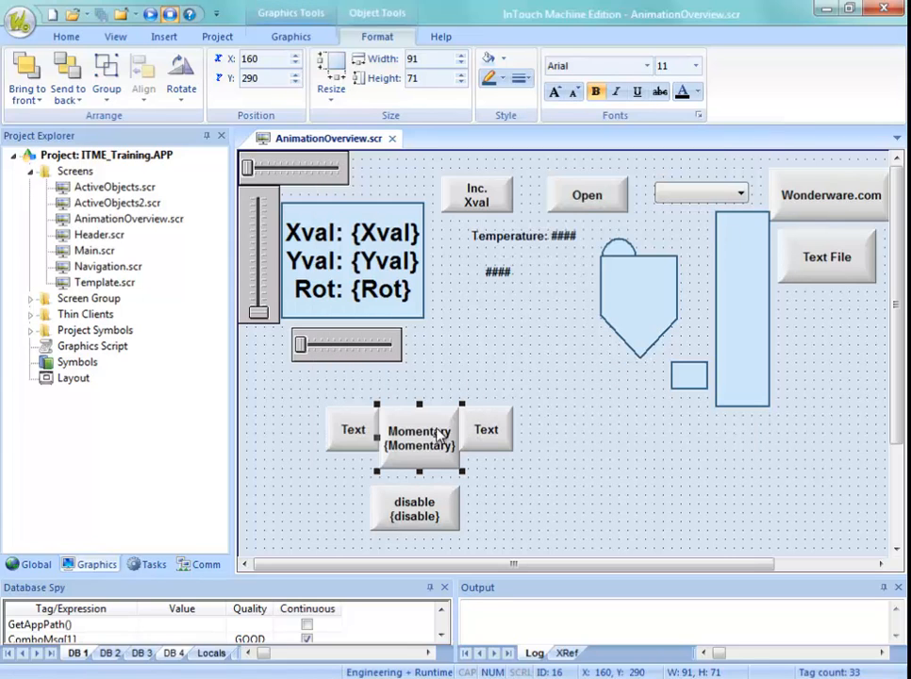
Clear the Disable field in the Momentary button's command configuration, accept it and close the button's properties.
{"action": "left_click", "coordinate": [293, 38]}
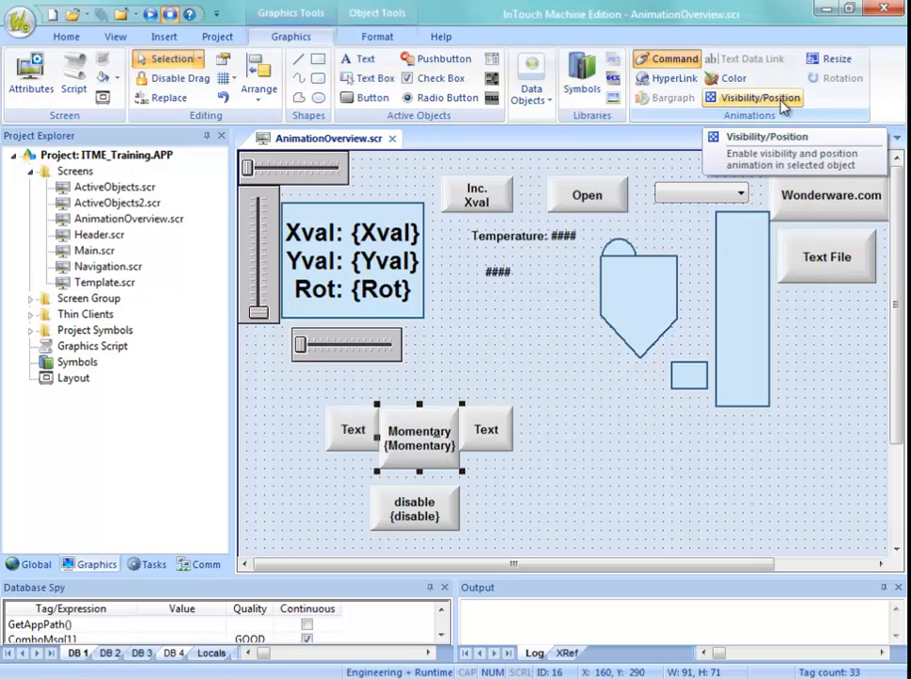
{"action": "left_click", "coordinate": [406, 464]}
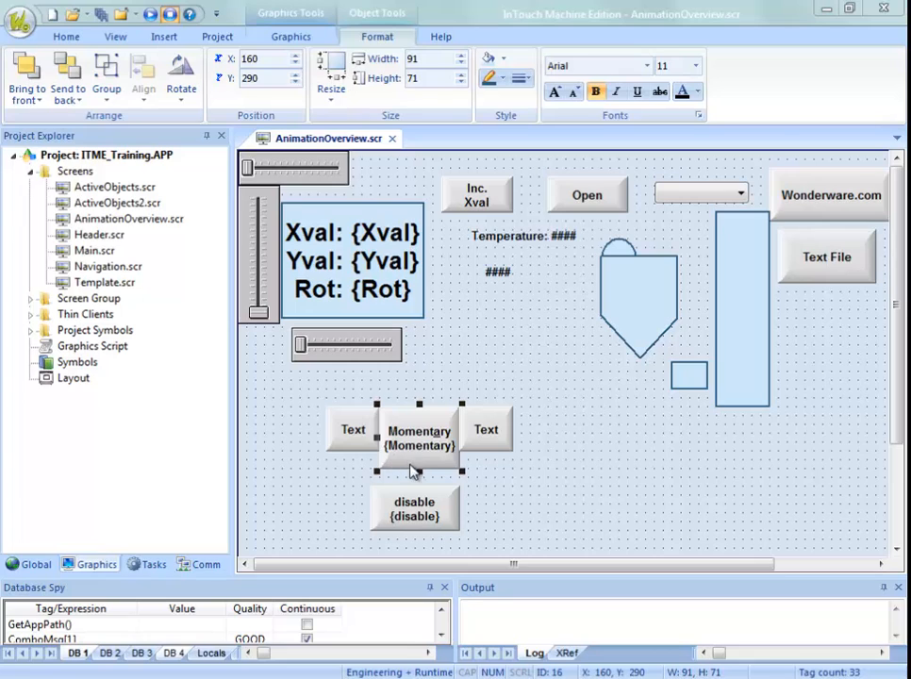
{"action": "double_click", "coordinate": [416, 472]}
{"action": "left_click", "coordinate": [598, 180]}
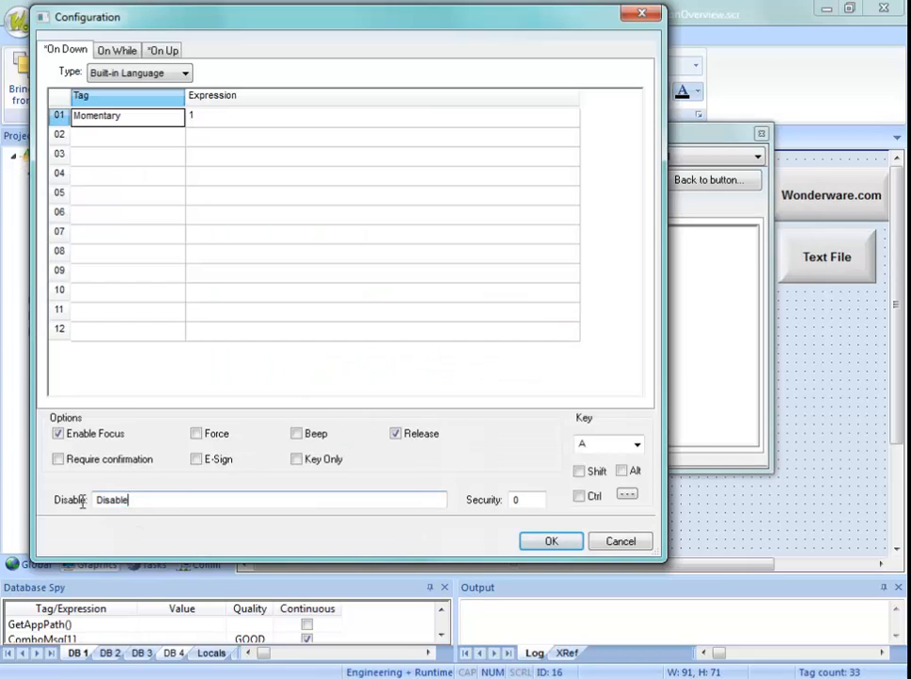
{"action": "double_click", "coordinate": [83, 501]}
{"action": "key", "text": "BackSpace"}
{"action": "left_click", "coordinate": [536, 545]}
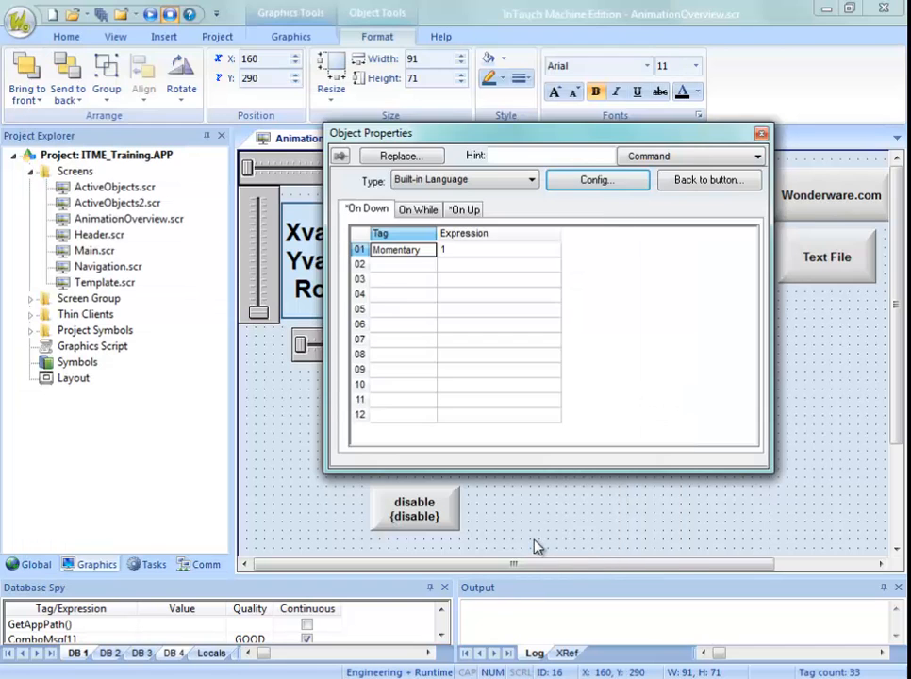
{"action": "left_click", "coordinate": [604, 514]}
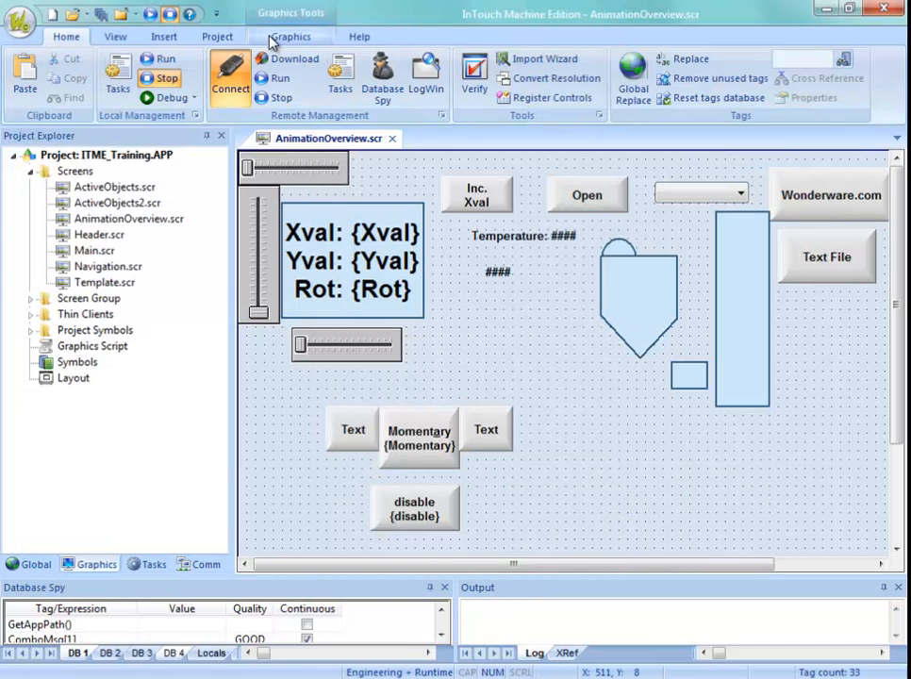
Add a Visibility/Position animation to the Momentary button.
{"action": "left_click", "coordinate": [290, 37]}
{"action": "left_click", "coordinate": [451, 444]}
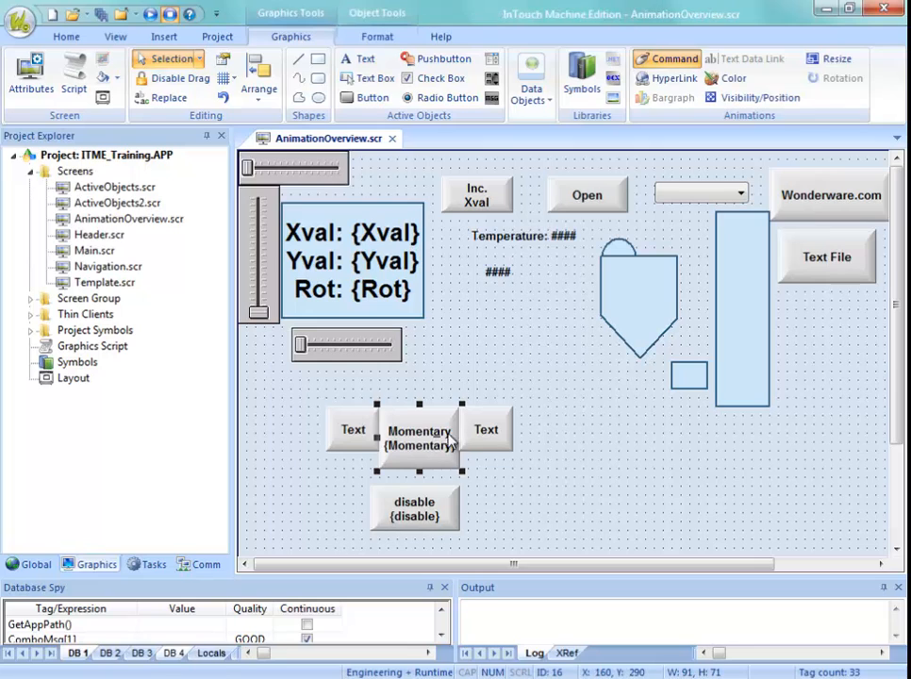
{"action": "left_click", "coordinate": [747, 98]}
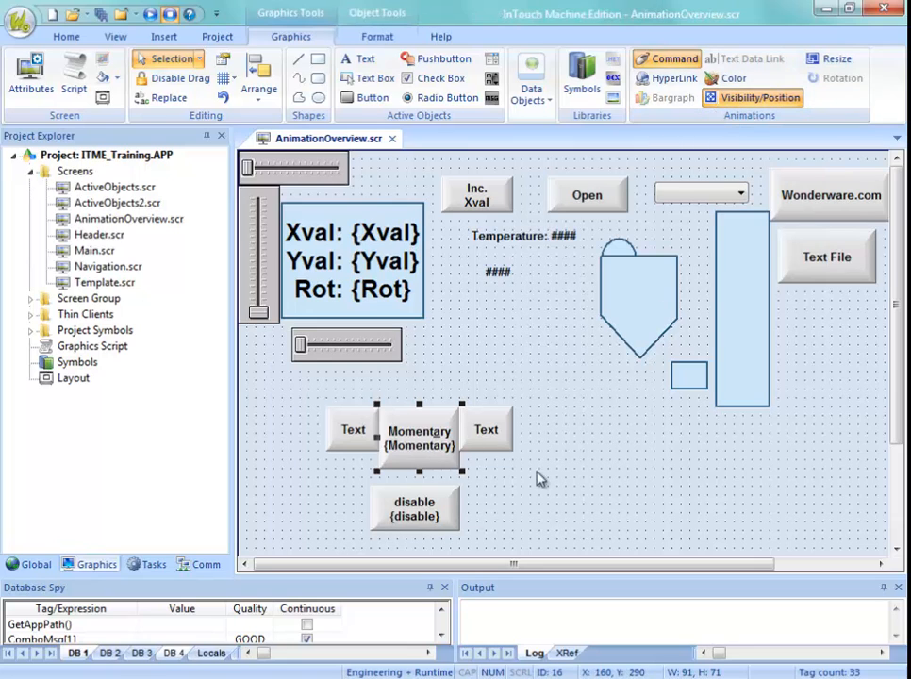
Set the Momentary button's Visibility to the Disable tag, and close the AnimationOverview screen with its changes saved.
{"action": "double_click", "coordinate": [408, 447]}
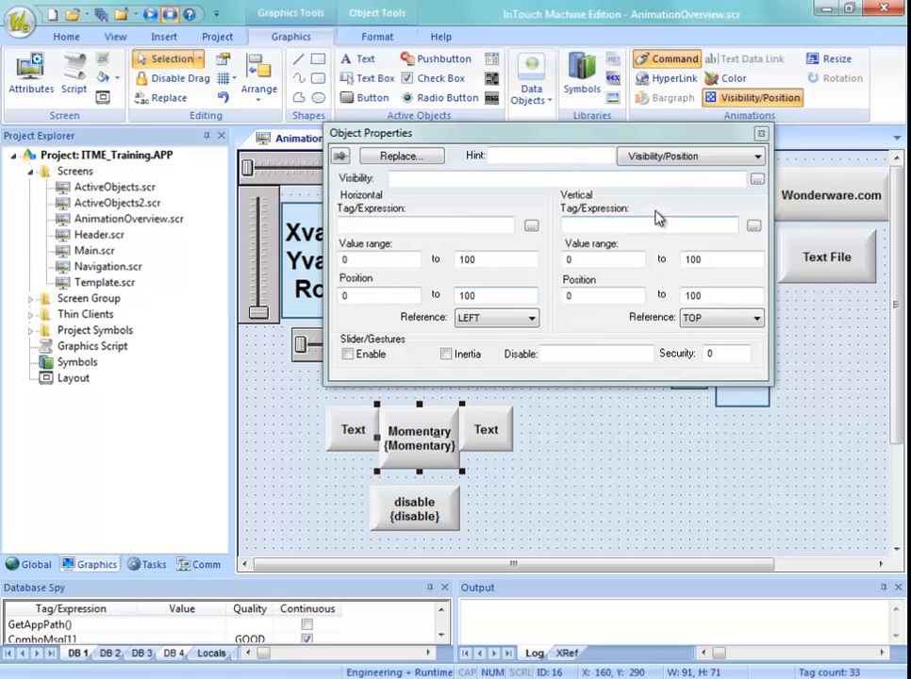
{"action": "left_click", "coordinate": [396, 179]}
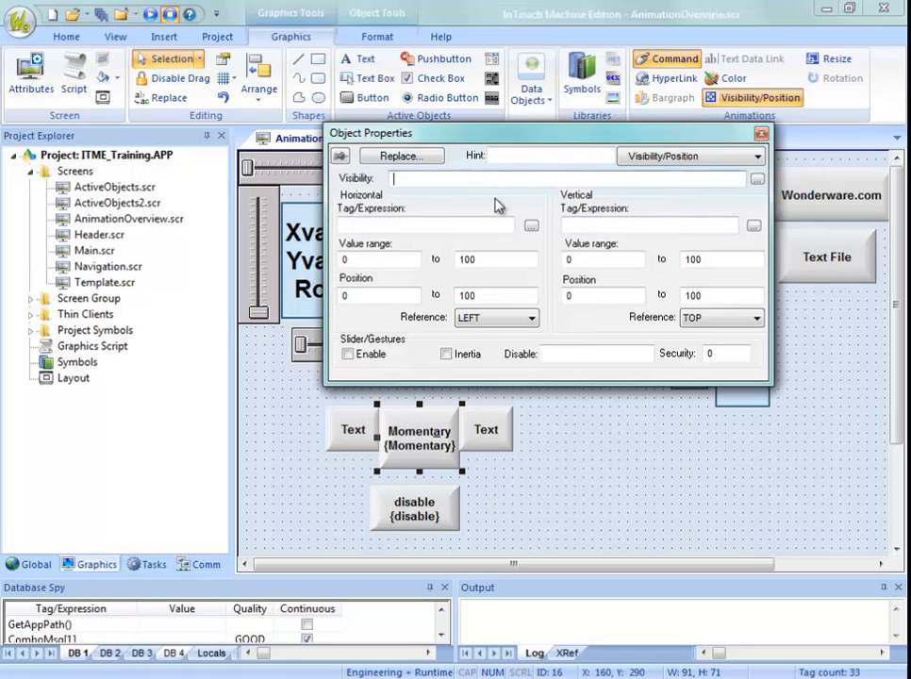
{"action": "left_click", "coordinate": [757, 180]}
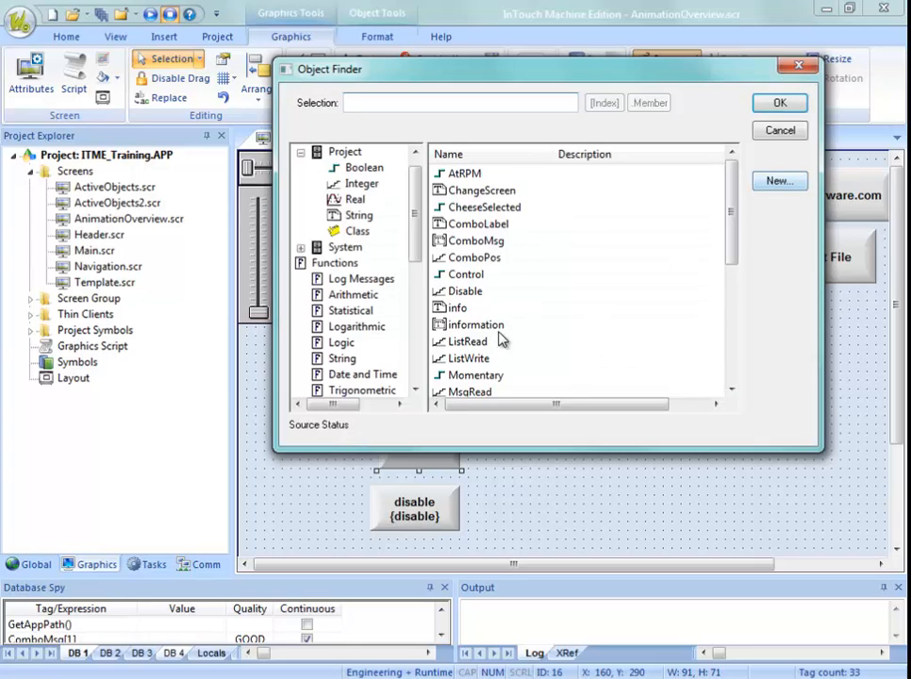
{"action": "type", "text": "d"}
{"action": "left_click", "coordinate": [459, 174]}
{"action": "left_click", "coordinate": [780, 103]}
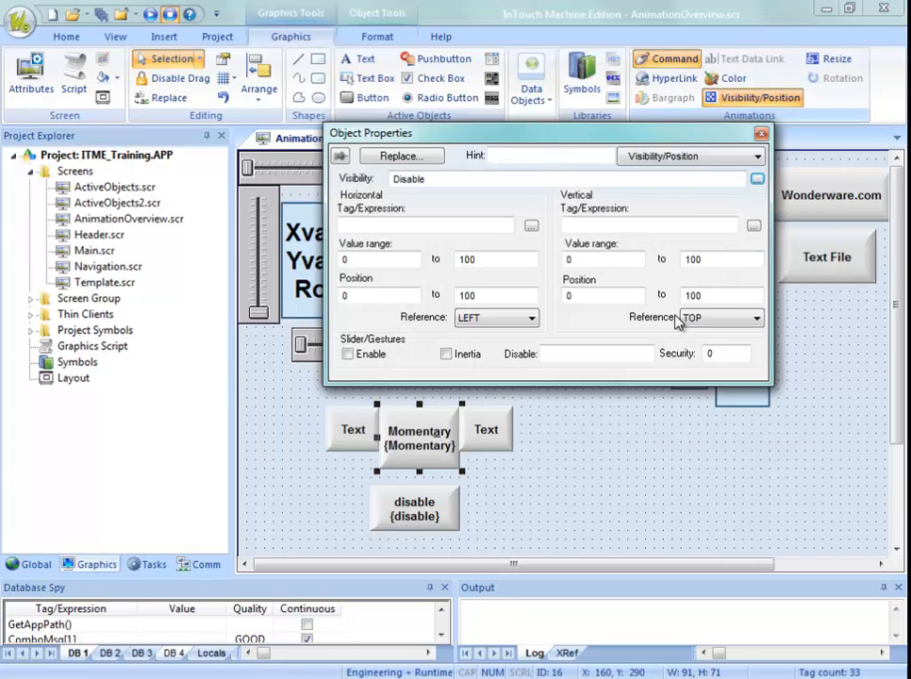
{"action": "left_click", "coordinate": [595, 521]}
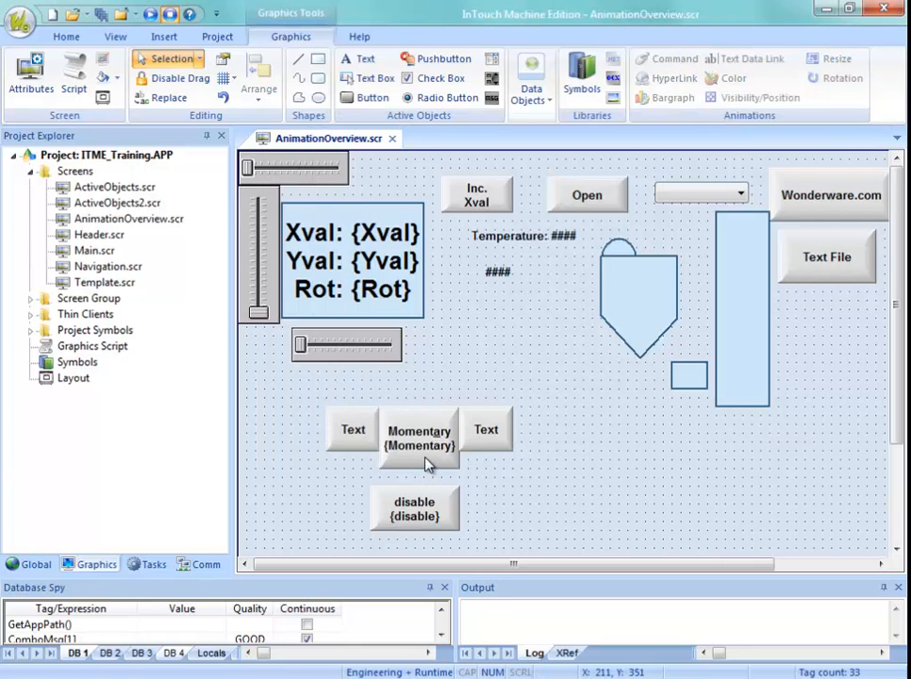
{"action": "left_click", "coordinate": [392, 138]}
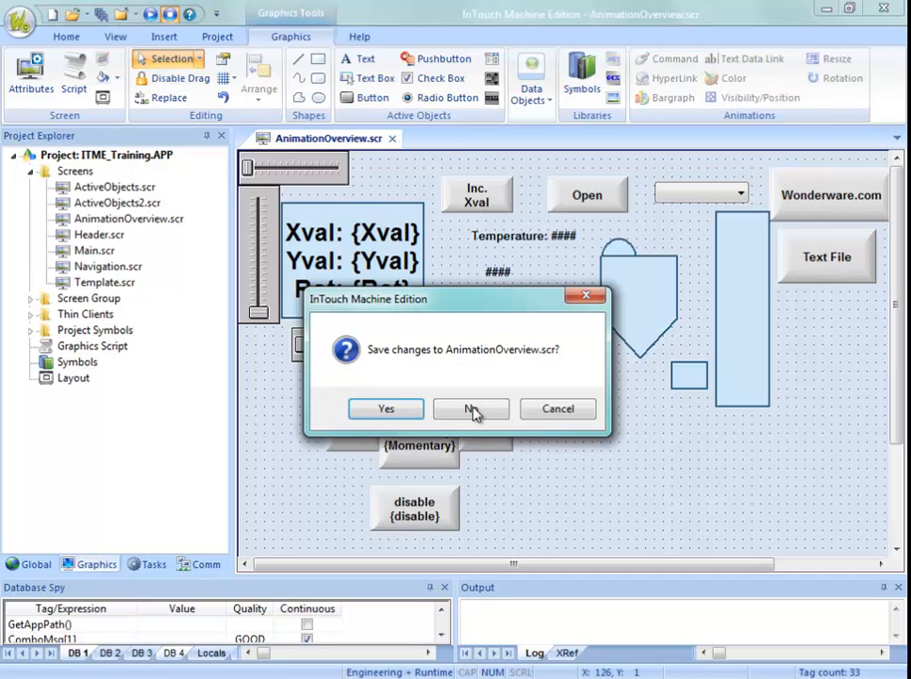
{"action": "left_click", "coordinate": [382, 408]}
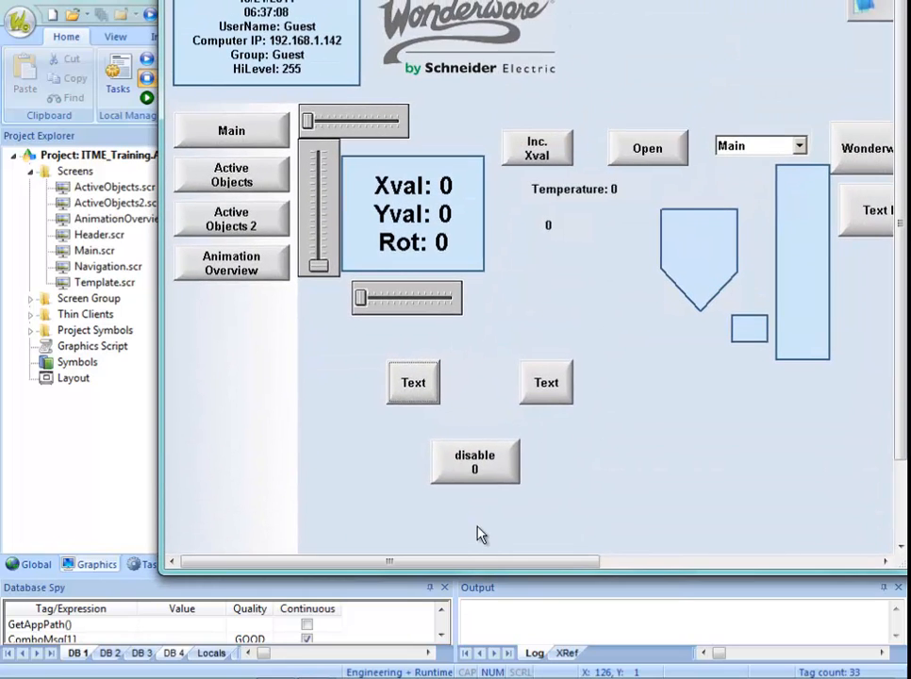
Toggle the disable button repeatedly in the Remote Desktop runtime to test the Momentary button's visibility, and return to InTouch Machine Edition.
{"action": "left_click", "coordinate": [494, 477]}
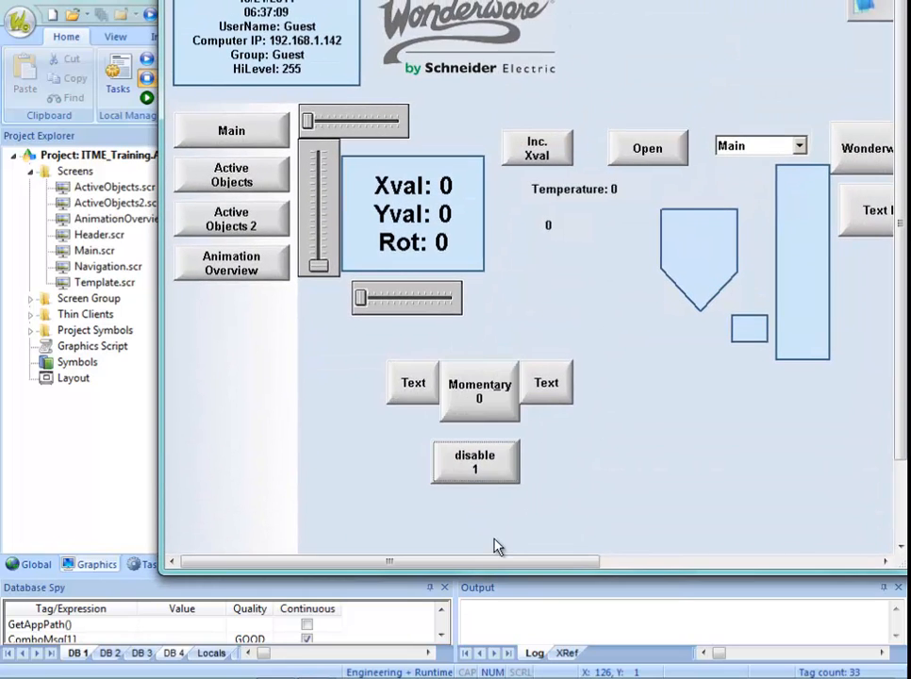
{"action": "left_click", "coordinate": [479, 471]}
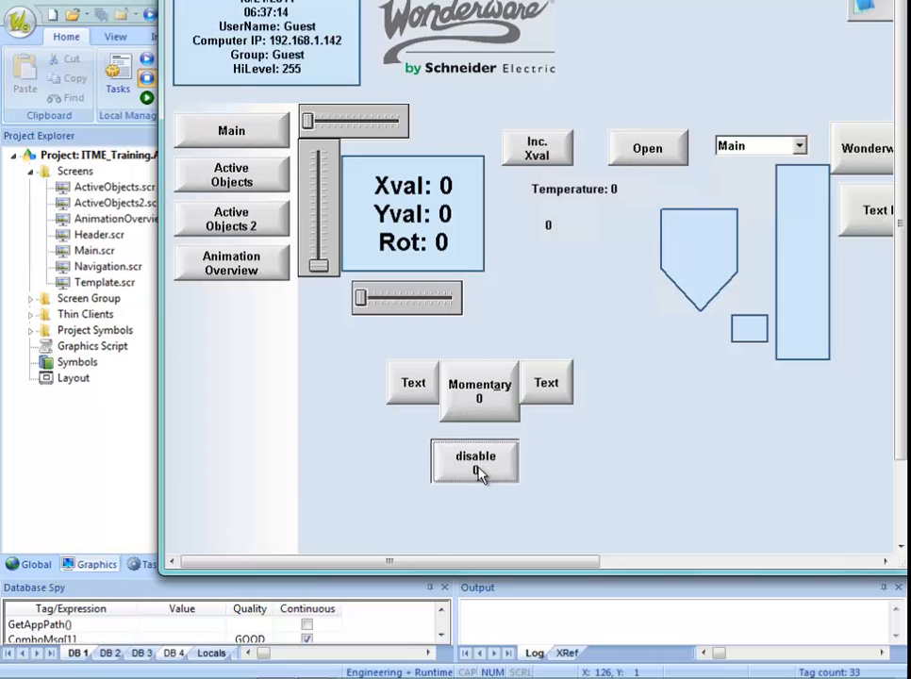
{"action": "left_click", "coordinate": [477, 467]}
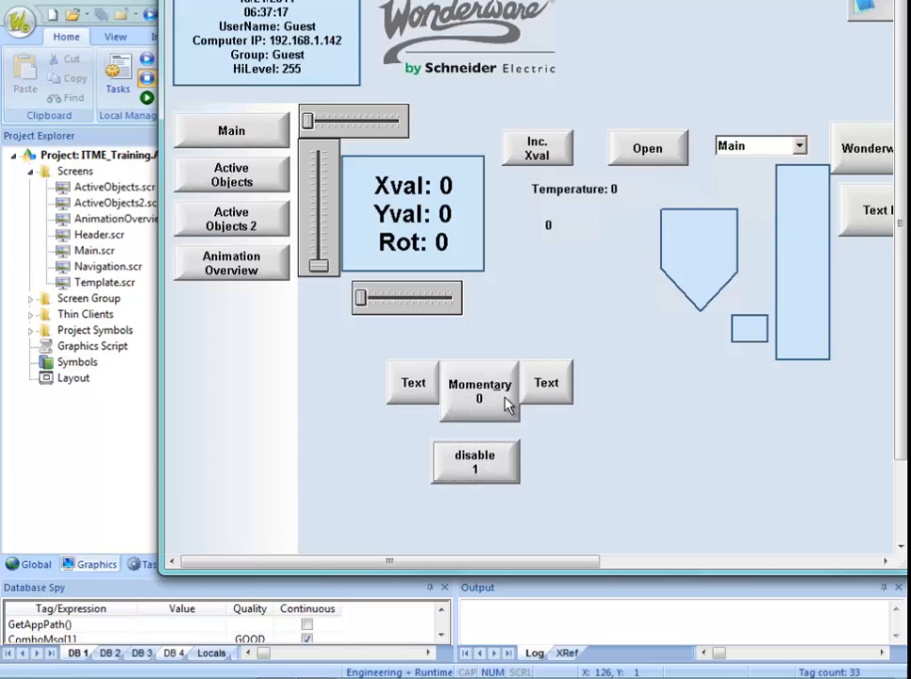
{"action": "left_click", "coordinate": [493, 476]}
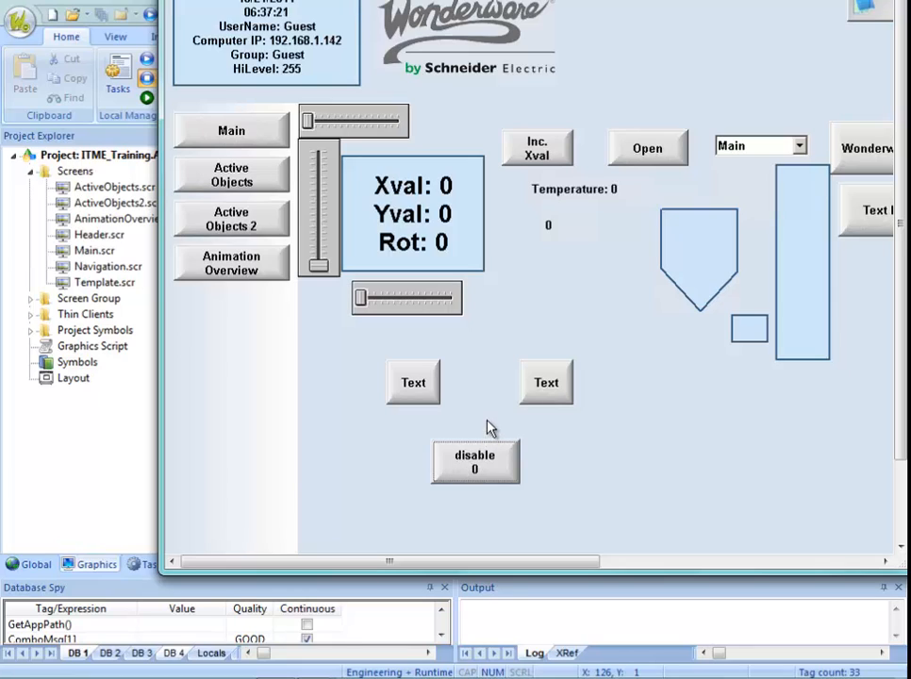
{"action": "left_click", "coordinate": [480, 469]}
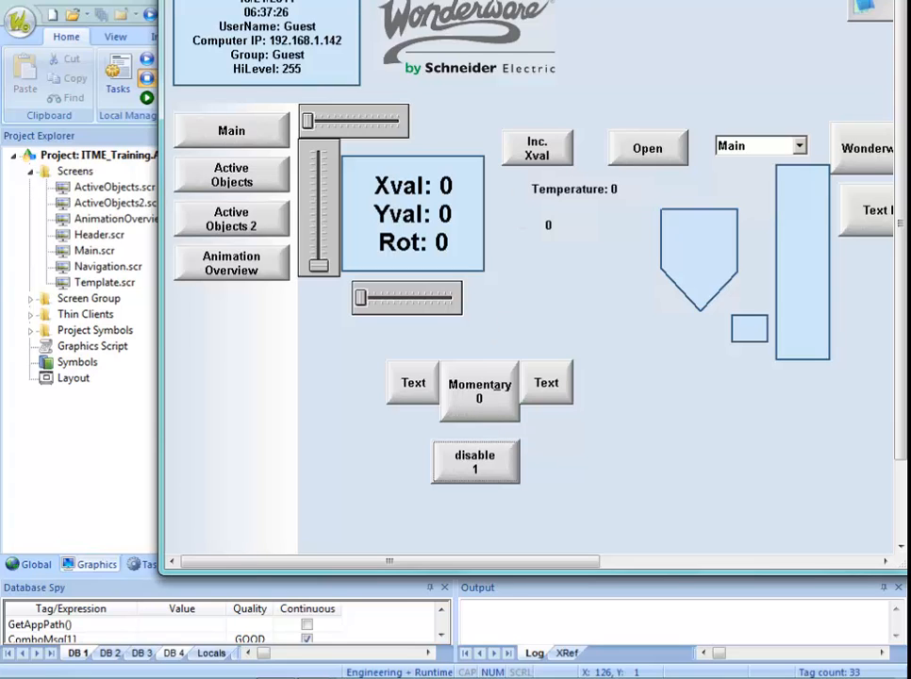
{"action": "key", "text": "alt+F4"}
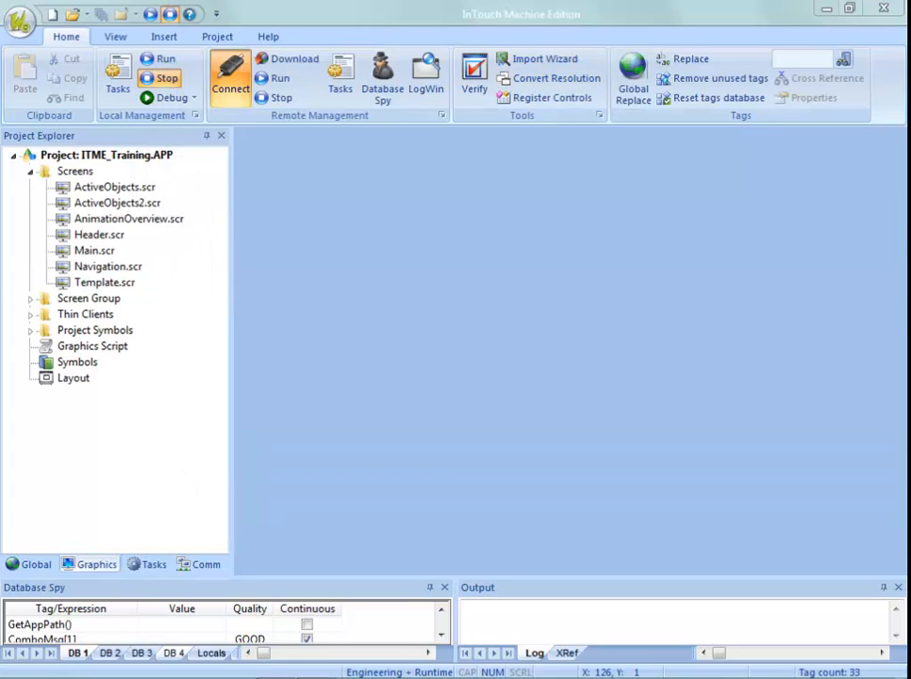
Reopen the AnimationOverview screen and open the Configuration dialog of the Momentary button's Command animation.
{"action": "double_click", "coordinate": [123, 219]}
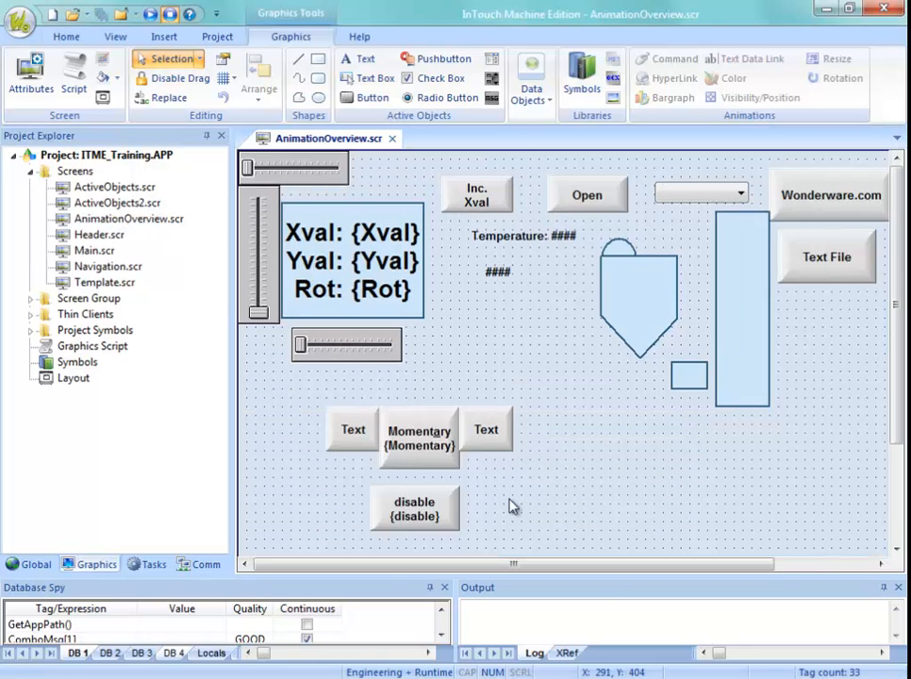
{"action": "scroll", "coordinate": [472, 462], "scroll_direction": "down", "scroll_amount": 2}
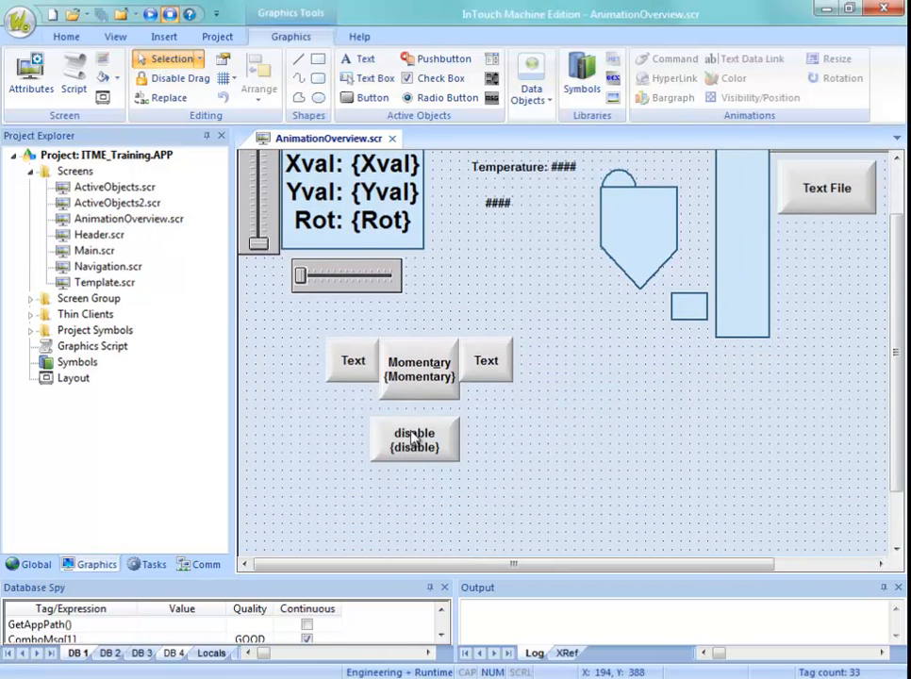
{"action": "double_click", "coordinate": [420, 370]}
{"action": "left_click", "coordinate": [686, 158]}
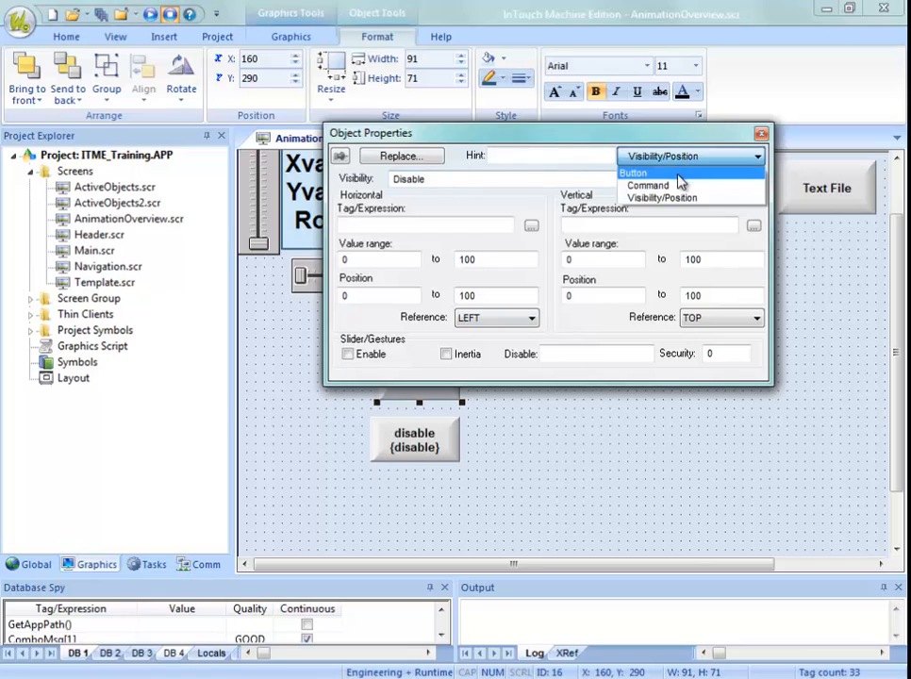
{"action": "left_click", "coordinate": [680, 183]}
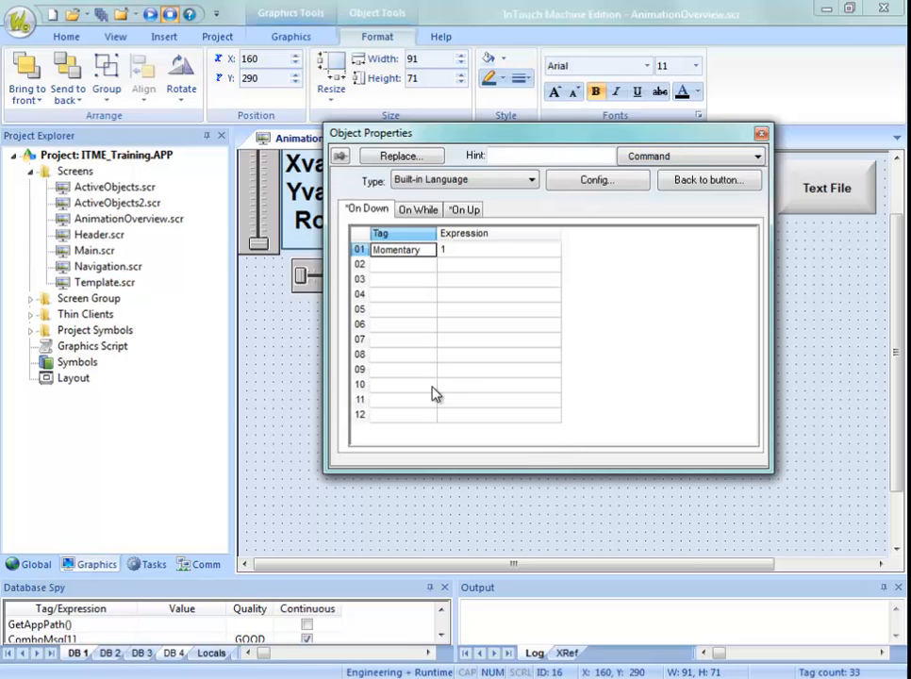
{"action": "left_click", "coordinate": [592, 180]}
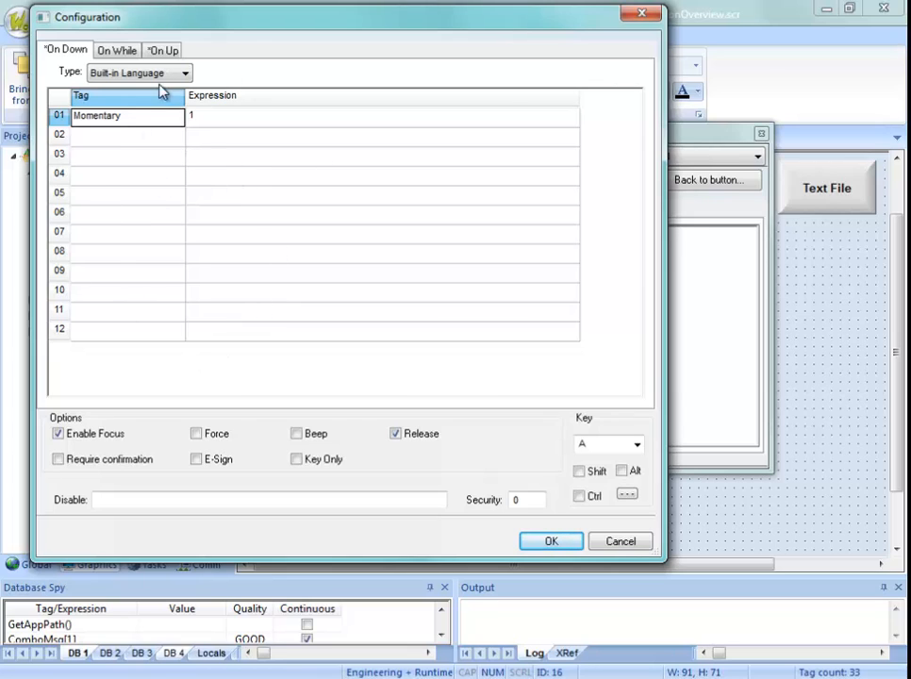
Try the VBScript and Open Screen types for the On Down command, and browse the project's screen files without choosing one.
{"action": "left_click", "coordinate": [118, 74]}
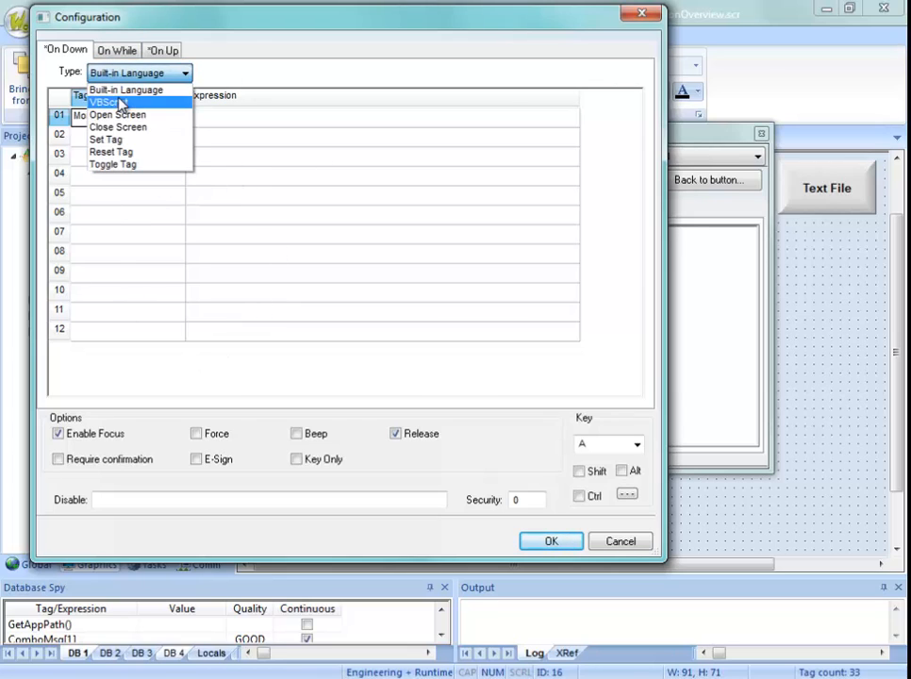
{"action": "left_click", "coordinate": [120, 102]}
{"action": "left_click", "coordinate": [113, 72]}
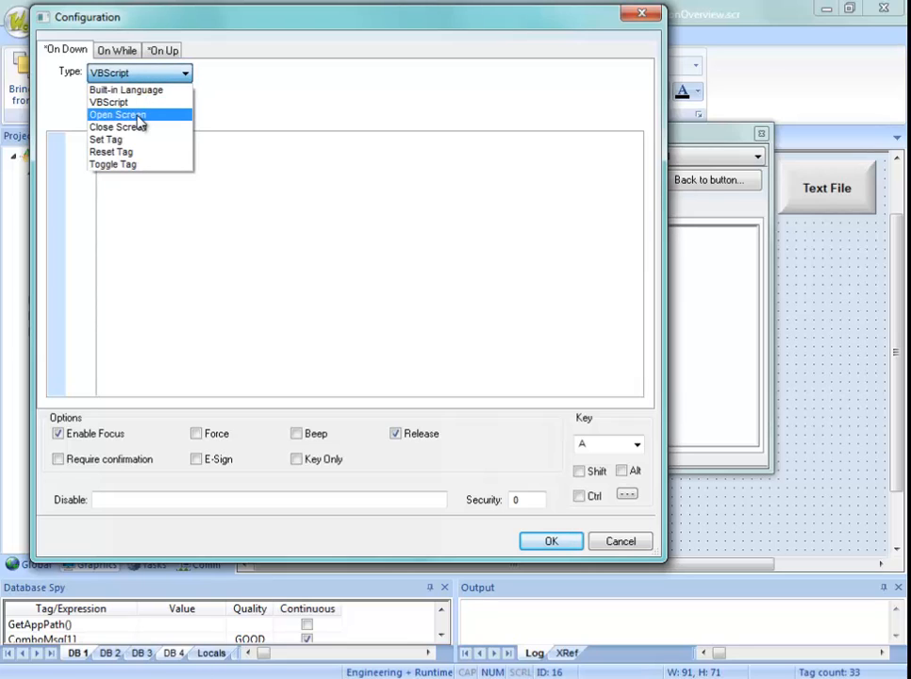
{"action": "left_click", "coordinate": [139, 115]}
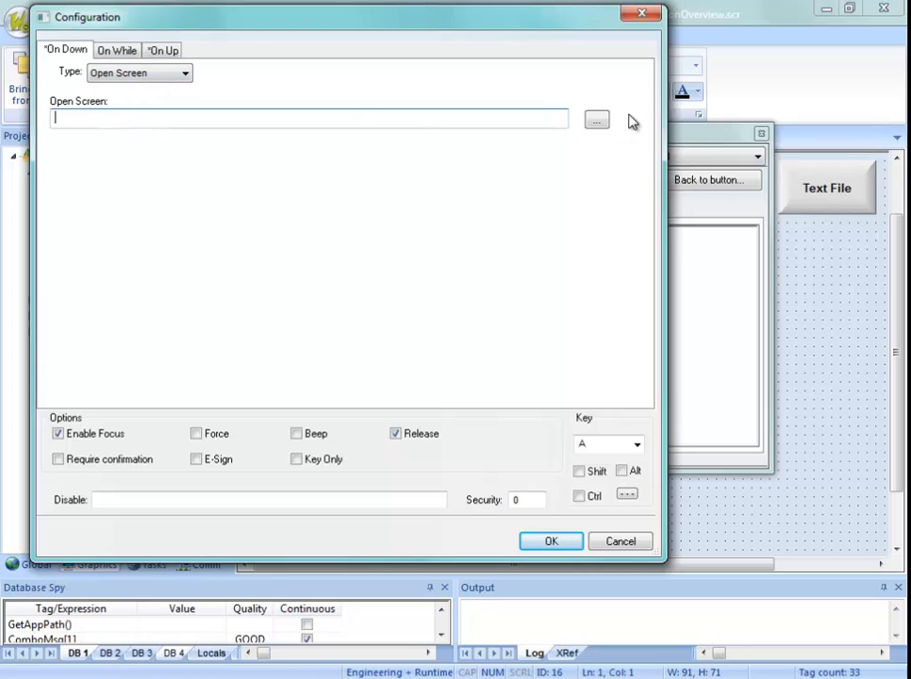
{"action": "left_click", "coordinate": [602, 122]}
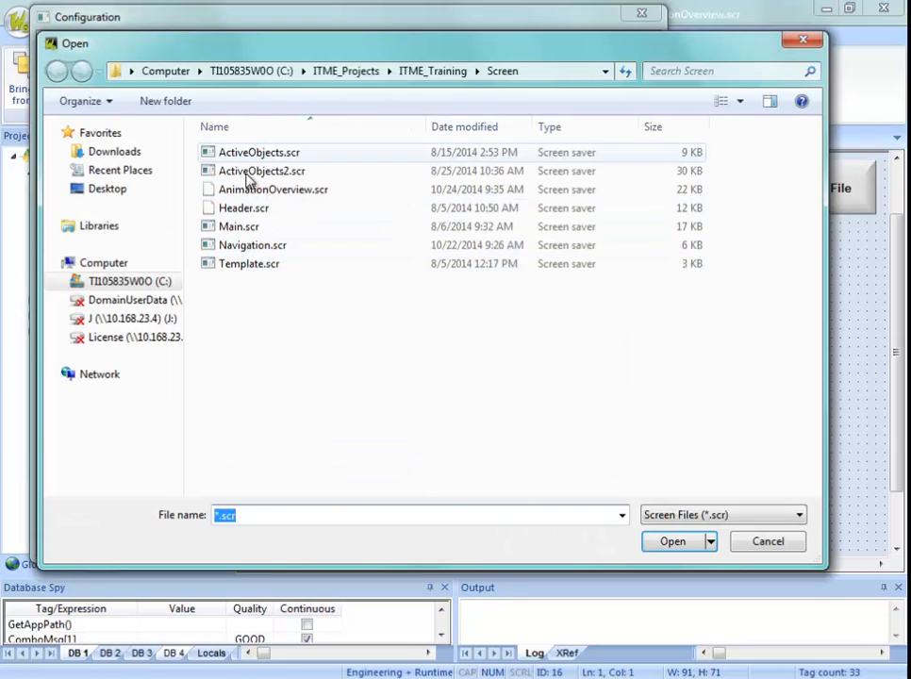
{"action": "left_click", "coordinate": [766, 542]}
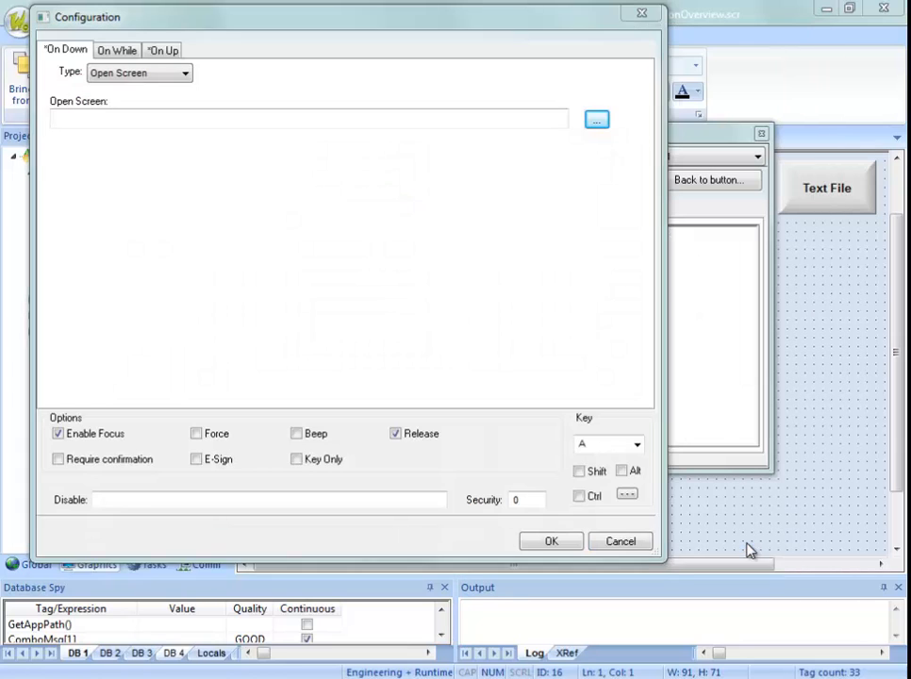
{"action": "left_click", "coordinate": [69, 121]}
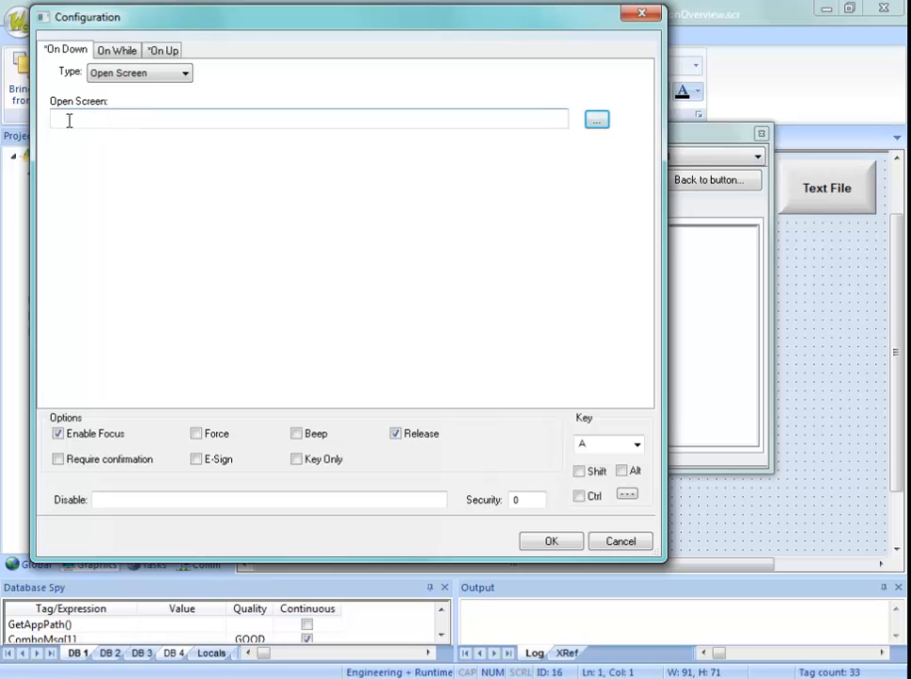
Switch the On Down command through Set Tag to Reset Tag, accept the configuration and close the Momentary button's properties.
{"action": "left_click", "coordinate": [122, 73]}
{"action": "left_click", "coordinate": [147, 142]}
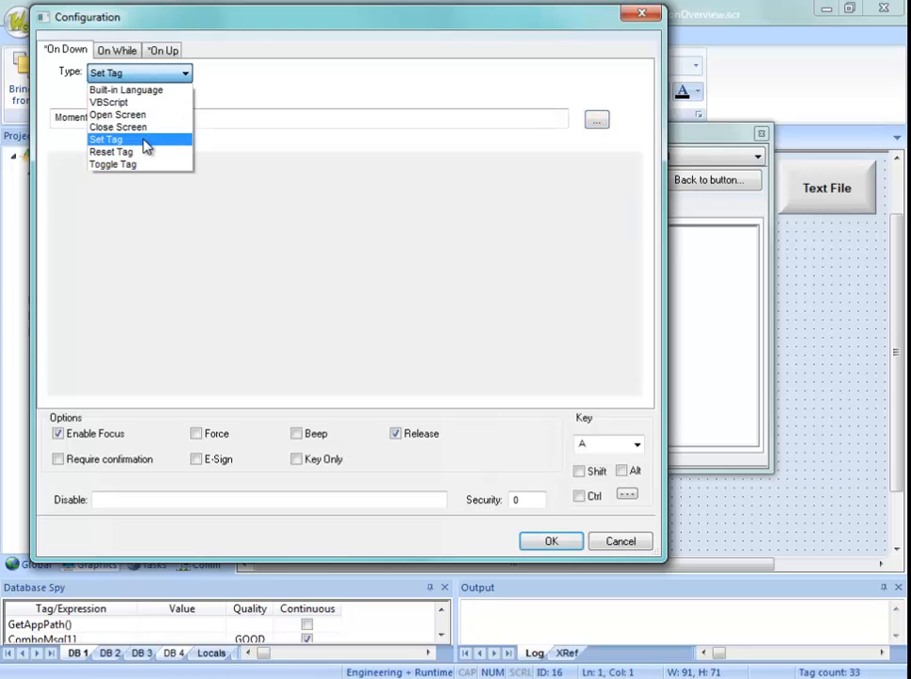
{"action": "left_click", "coordinate": [135, 75]}
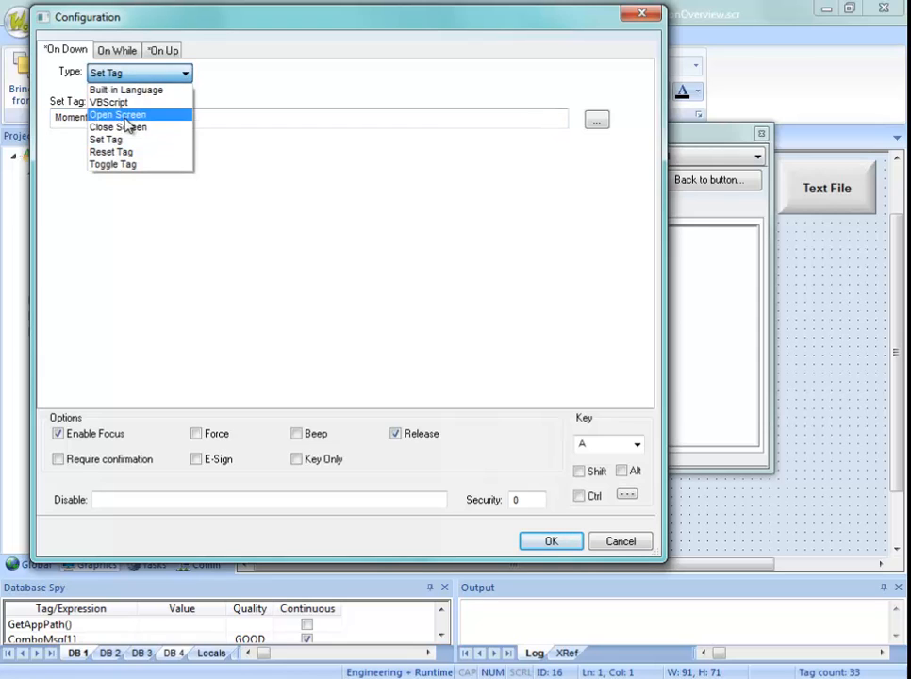
{"action": "left_click", "coordinate": [118, 151]}
{"action": "left_click", "coordinate": [146, 75]}
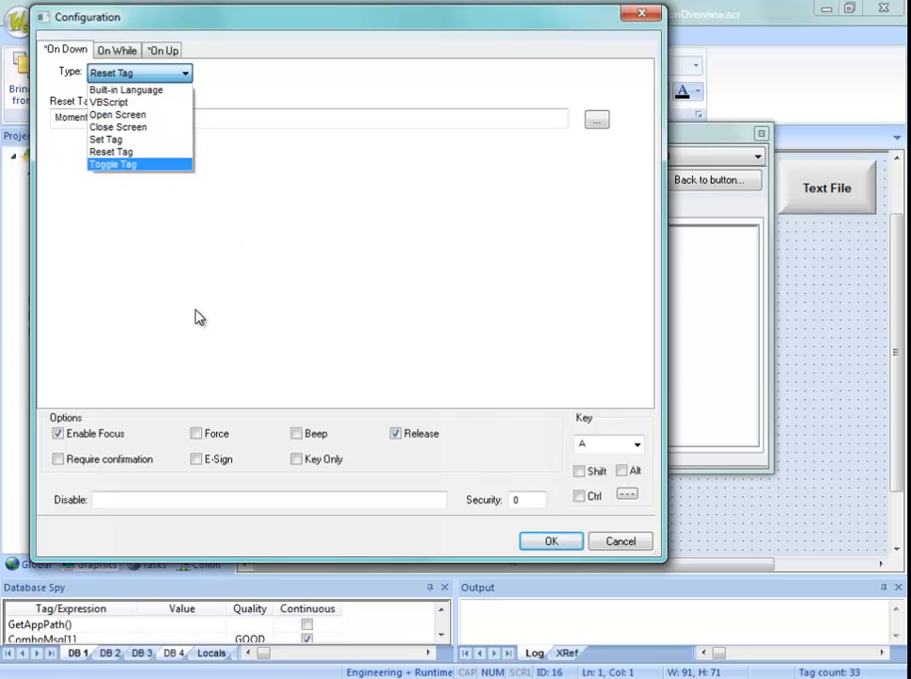
{"action": "left_click", "coordinate": [572, 545]}
{"action": "left_click", "coordinate": [573, 544]}
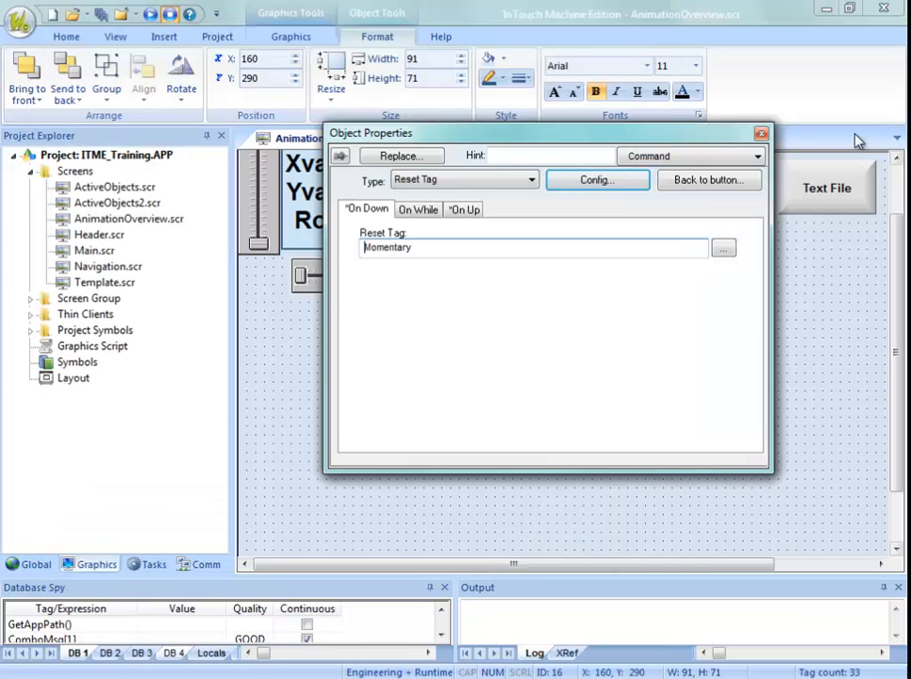
{"action": "left_click", "coordinate": [761, 134]}
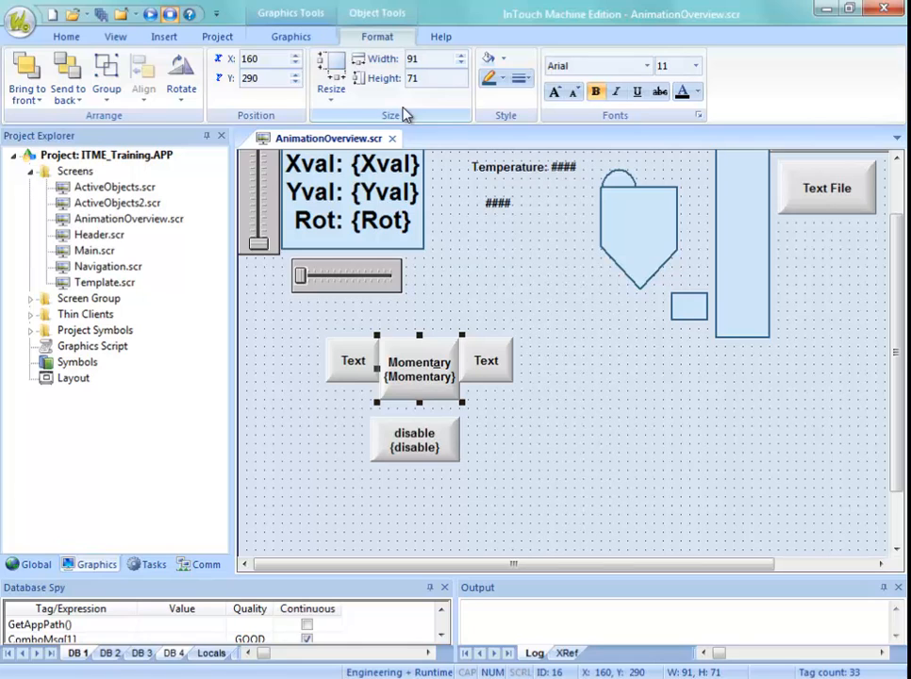
Inspect the Visibility/Position animation of the small rectangle beside the tall bar.
{"action": "left_click", "coordinate": [311, 36]}
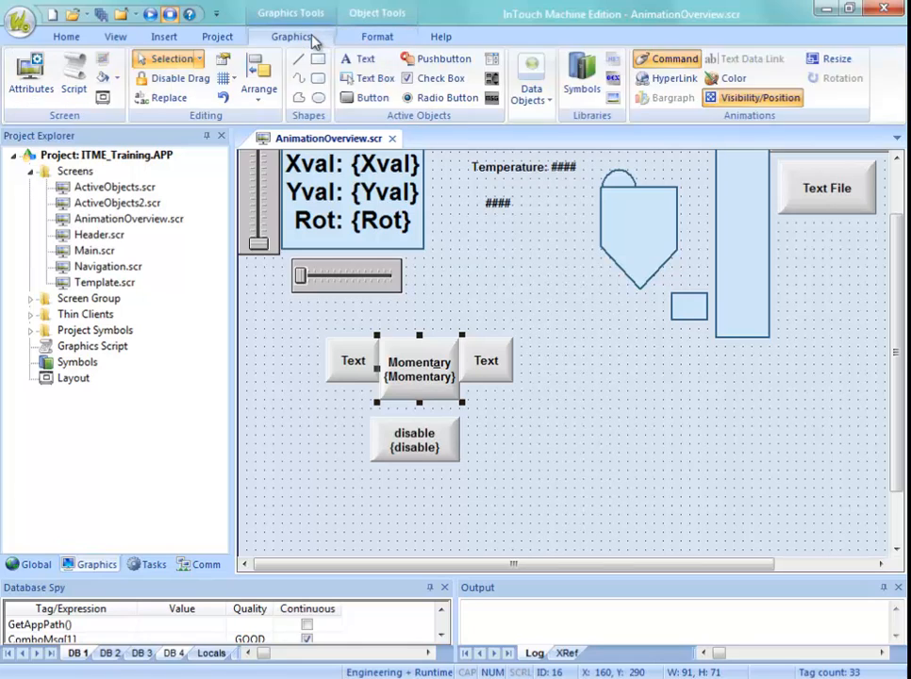
{"action": "left_click", "coordinate": [699, 321]}
{"action": "left_click_drag", "start_coordinate": [572, 565], "coordinate": [797, 547]}
{"action": "scroll", "coordinate": [832, 321], "scroll_direction": "up", "scroll_amount": 2}
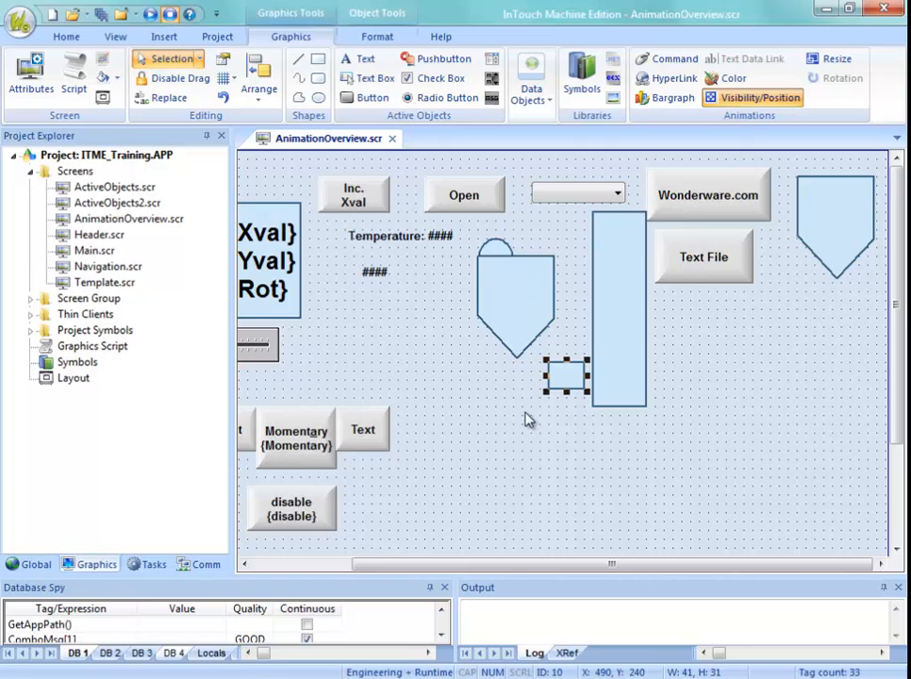
{"action": "double_click", "coordinate": [566, 387]}
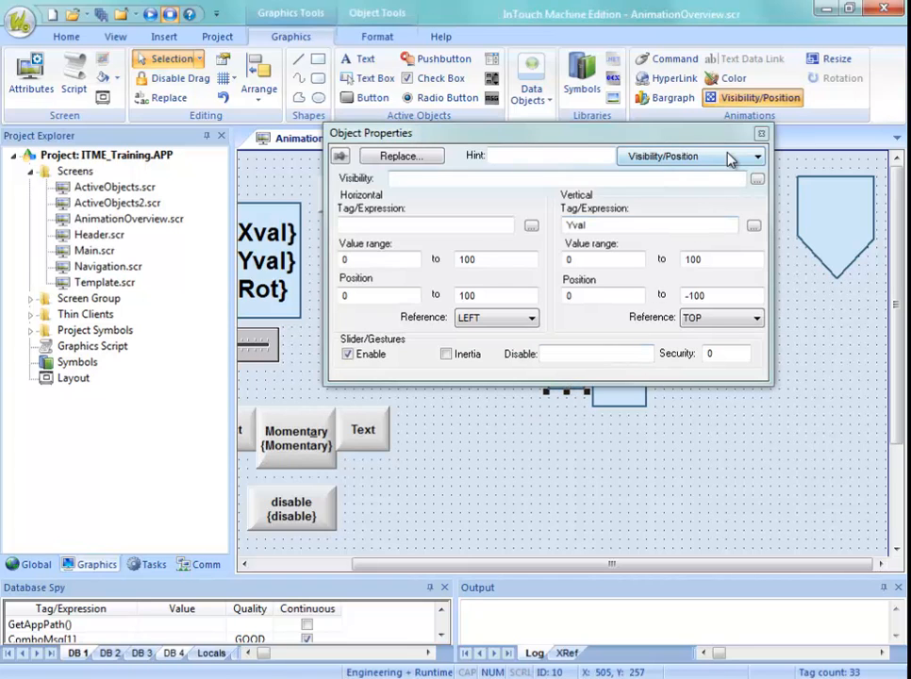
{"action": "left_click", "coordinate": [835, 372]}
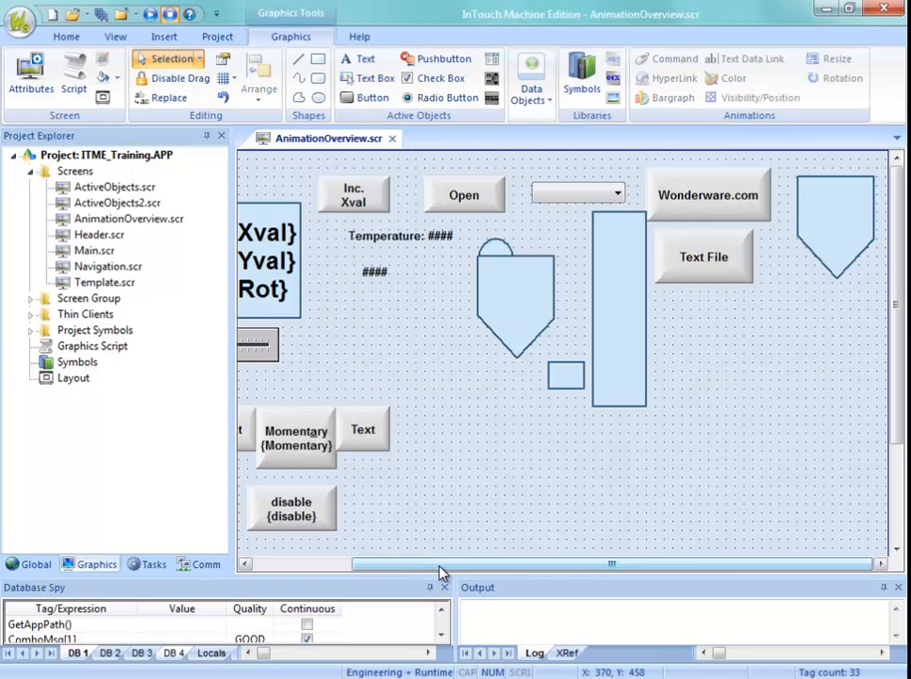
Draw a rectangle about 71 by 41 above the Momentary button group, and add a HyperLink animation to it.
{"action": "left_click_drag", "start_coordinate": [439, 564], "coordinate": [337, 564]}
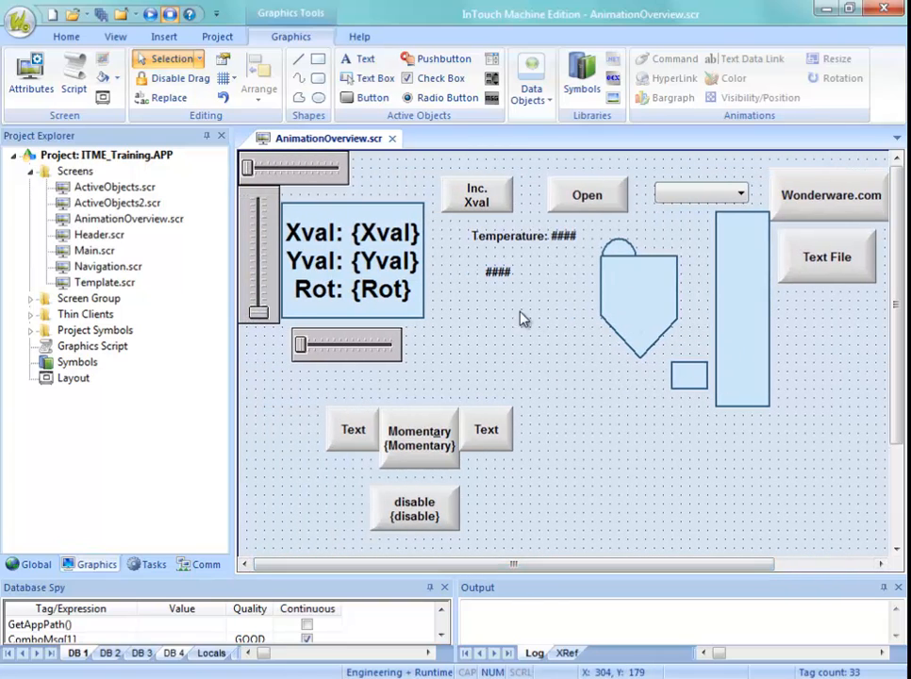
{"action": "left_click", "coordinate": [322, 64]}
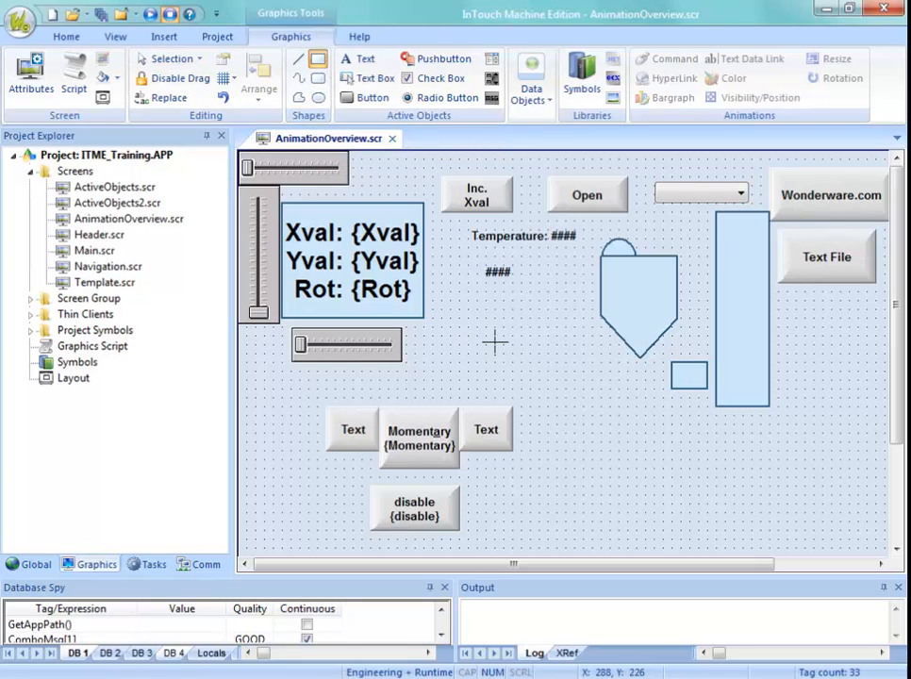
{"action": "left_click_drag", "start_coordinate": [492, 335], "coordinate": [560, 373]}
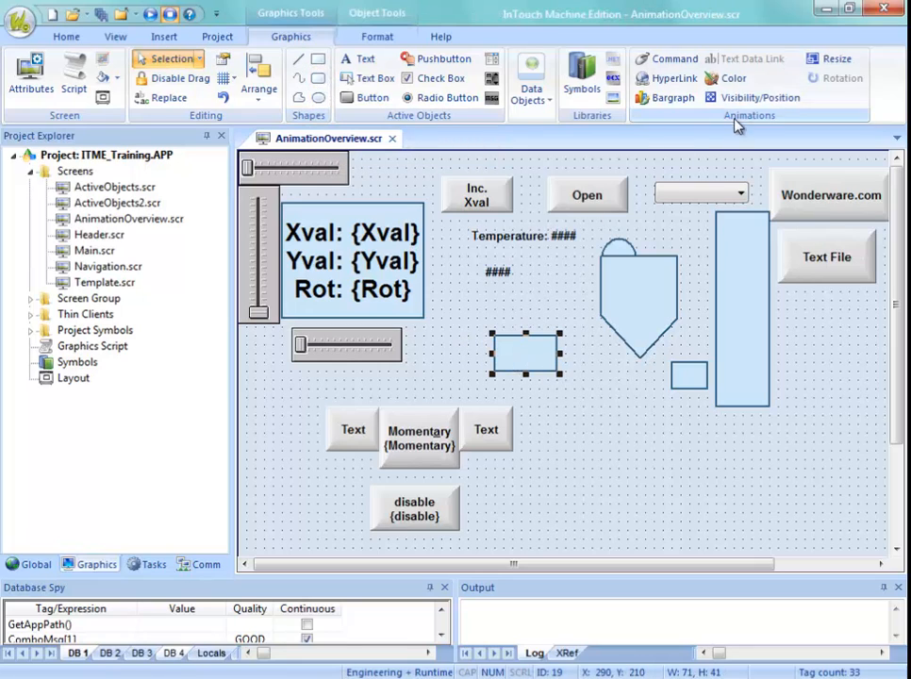
{"action": "left_click", "coordinate": [664, 78]}
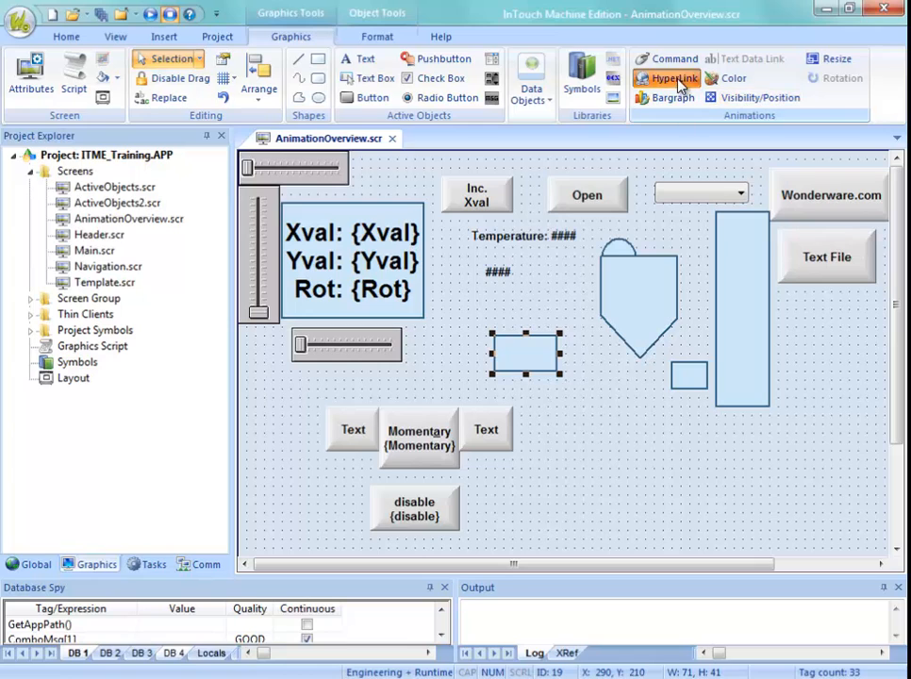
{"action": "double_click", "coordinate": [524, 351]}
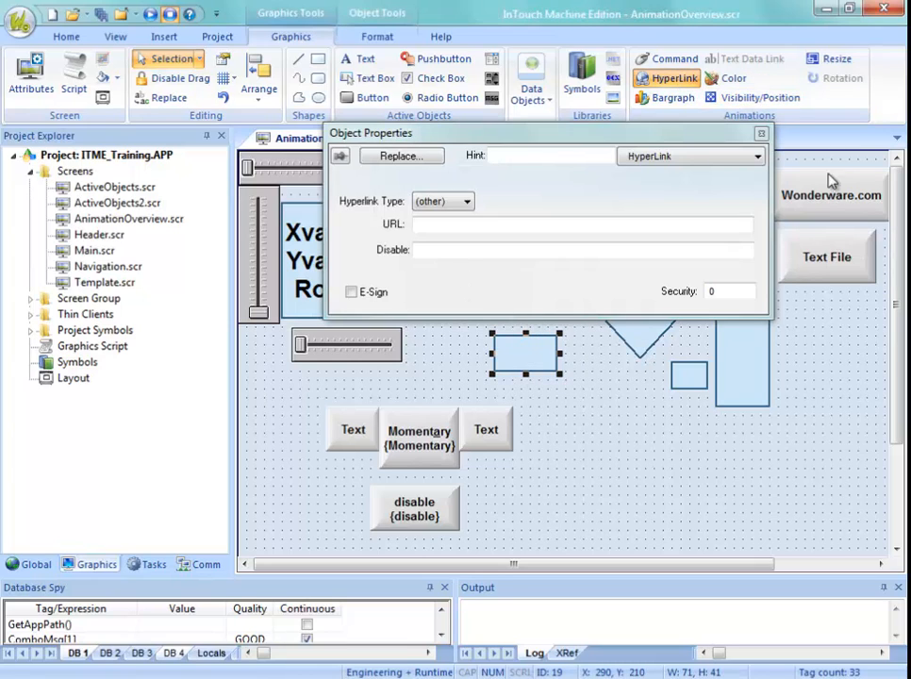
{"action": "left_click", "coordinate": [431, 226]}
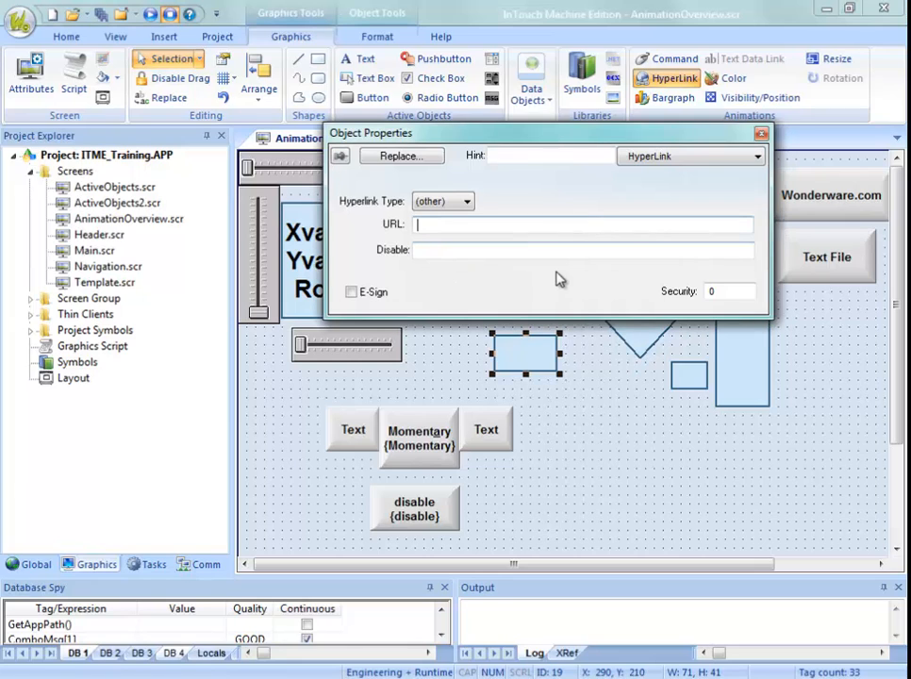
{"action": "left_click", "coordinate": [467, 201]}
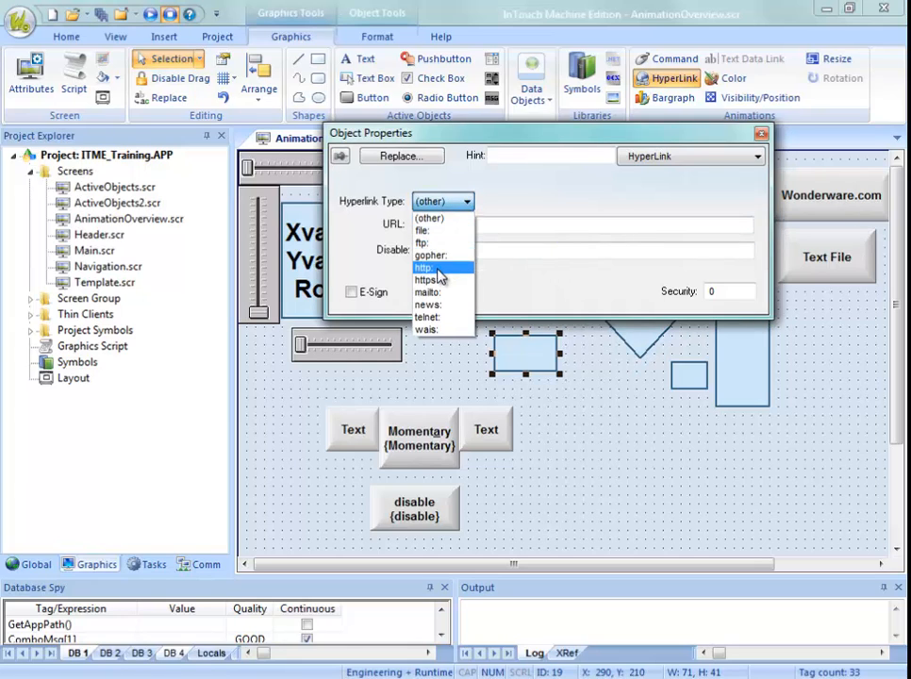
{"action": "left_click", "coordinate": [438, 270]}
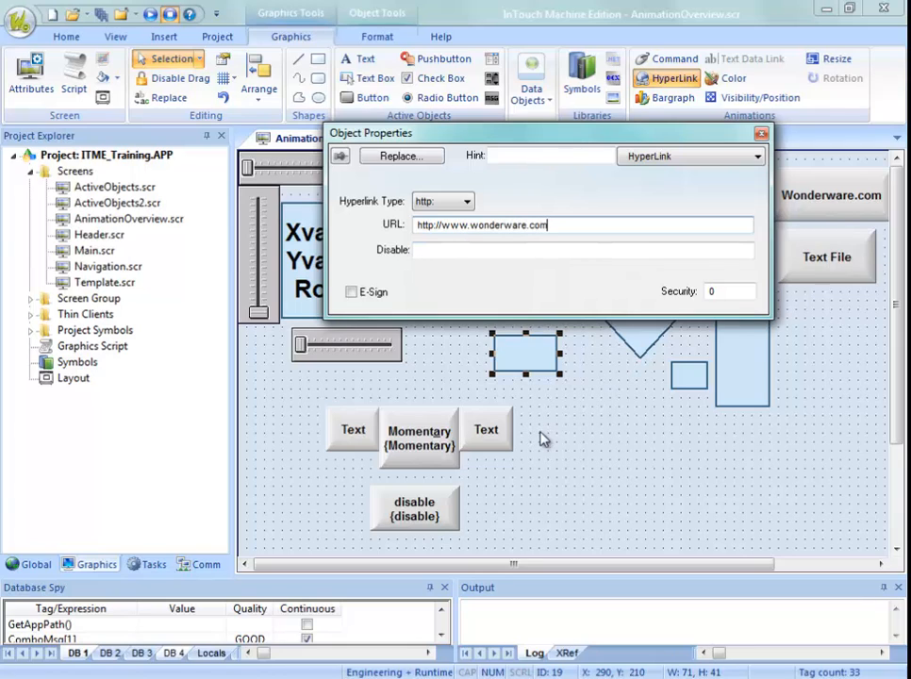
Give the rectangle the caption Wonderware.com and widen it to about 121 so the text fits.
{"action": "left_click", "coordinate": [682, 158]}
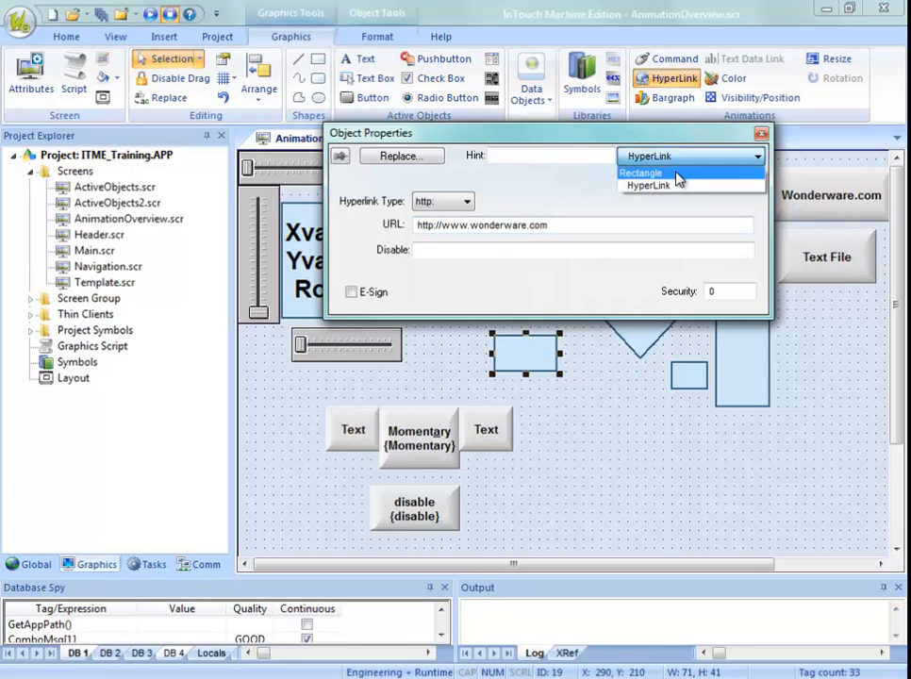
{"action": "left_click", "coordinate": [676, 175]}
{"action": "left_click", "coordinate": [447, 298]}
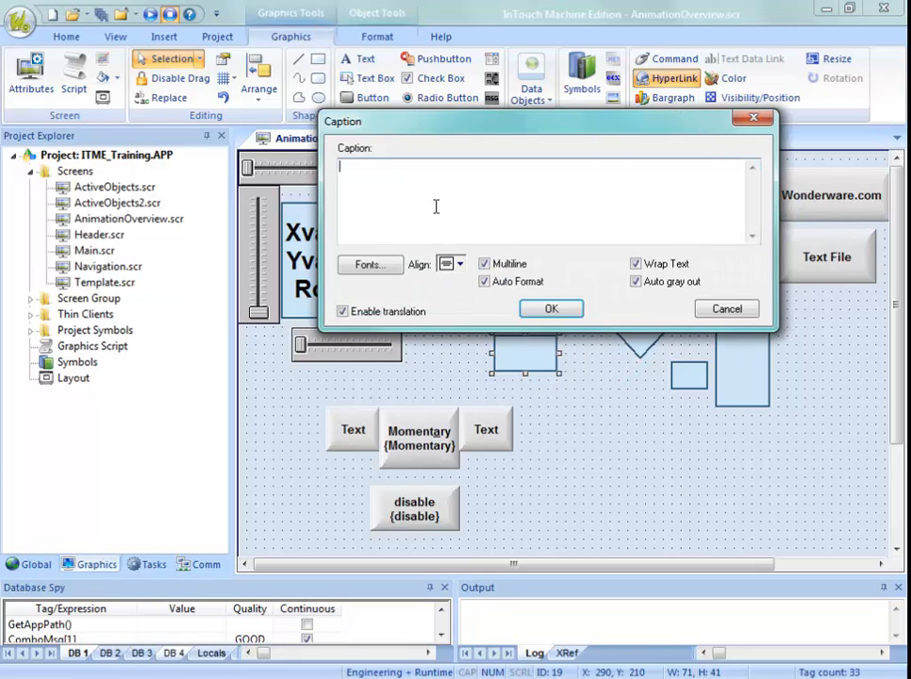
{"action": "type", "text": "Wonderware.com"}
{"action": "left_click", "coordinate": [552, 312]}
{"action": "left_click_drag", "start_coordinate": [563, 353], "coordinate": [607, 355]}
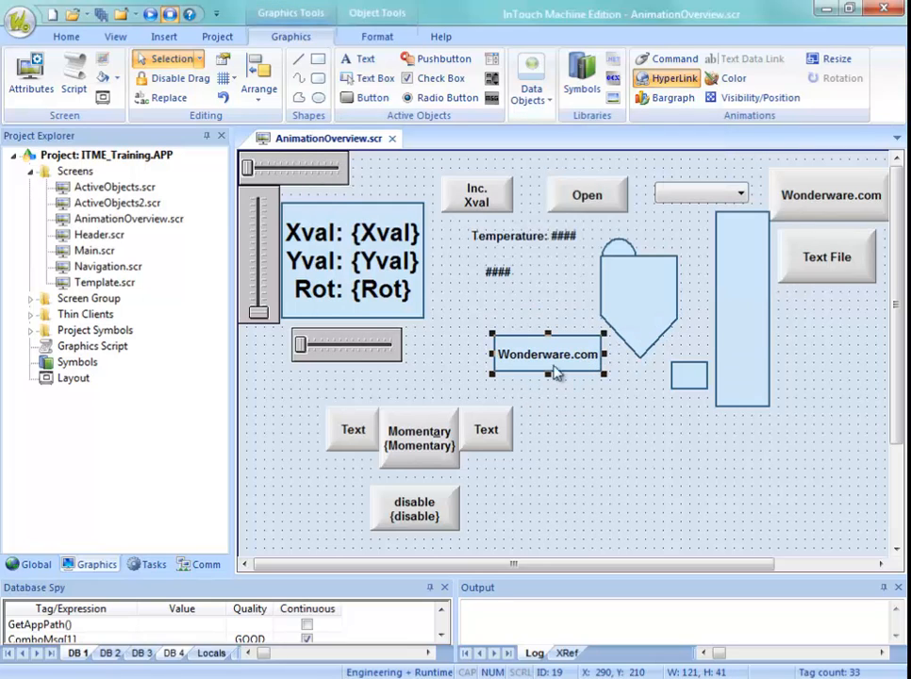
Check the Wonderware.com rectangle's HyperLink animation, and save the AnimationOverview screen.
{"action": "left_click", "coordinate": [692, 80]}
{"action": "double_click", "coordinate": [545, 359]}
{"action": "left_click", "coordinate": [566, 431]}
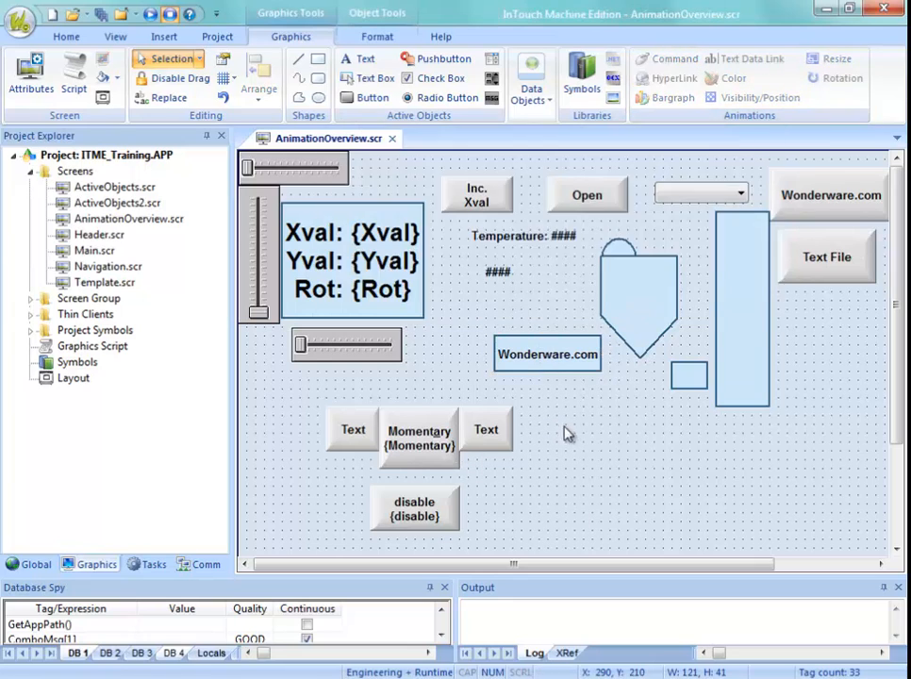
{"action": "right_click", "coordinate": [332, 139]}
{"action": "left_click", "coordinate": [383, 152]}
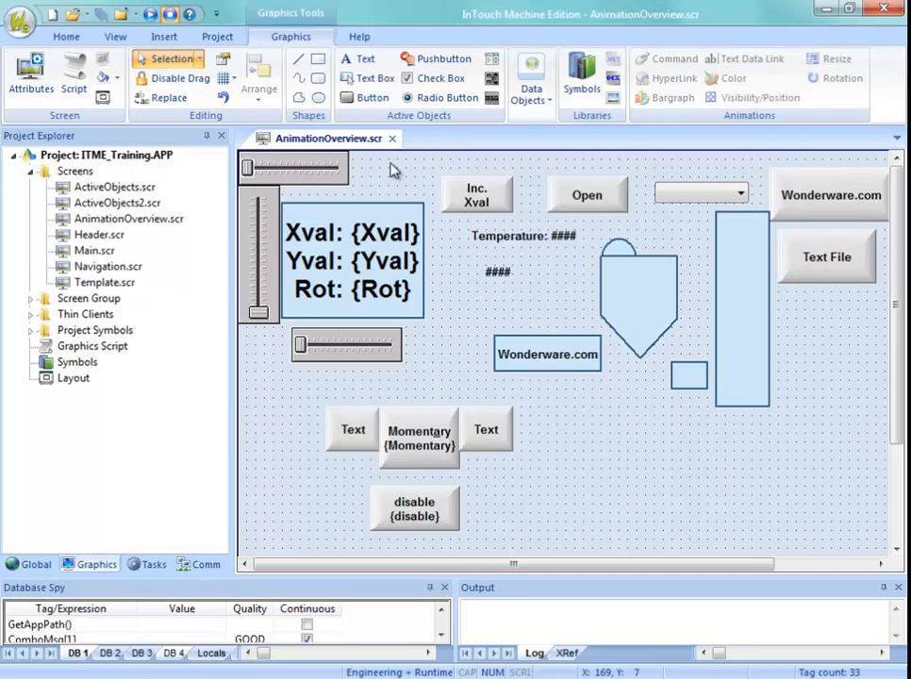
Test the Wonderware.com hyperlink in the Remote Desktop runtime, close the browser window and return to InTouch Machine Edition.
{"action": "left_click_drag", "start_coordinate": [491, 0], "coordinate": [401, 23]}
{"action": "left_click", "coordinate": [526, 377]}
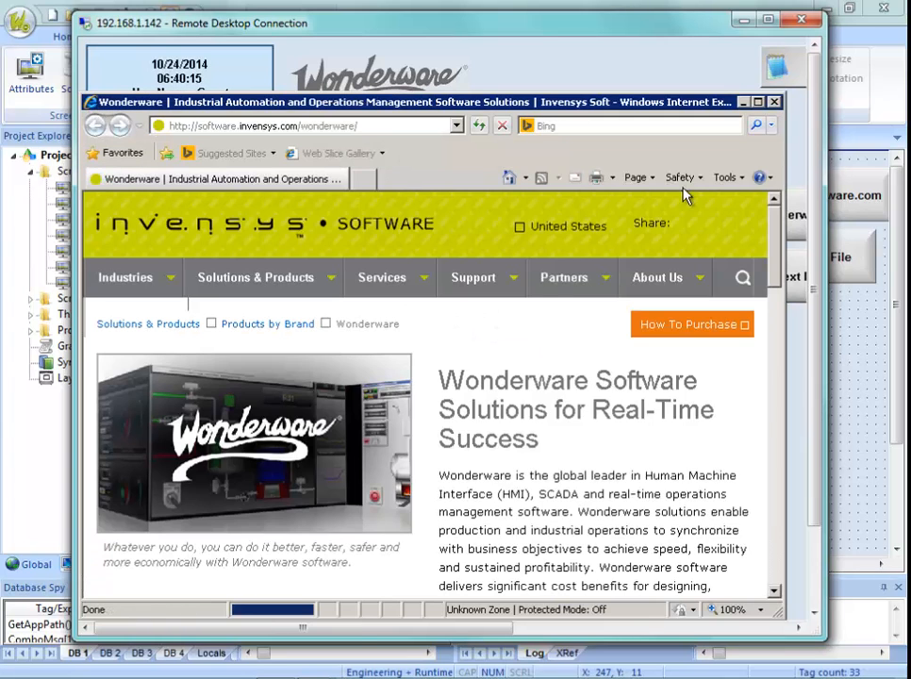
{"action": "left_click", "coordinate": [550, 66]}
{"action": "left_click", "coordinate": [629, 570]}
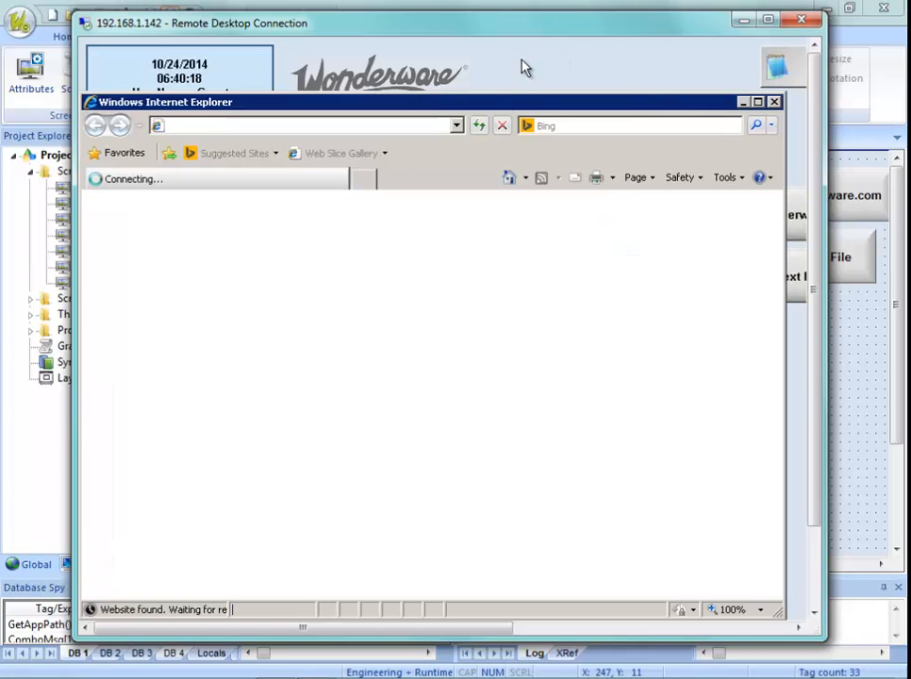
{"action": "left_click", "coordinate": [775, 102]}
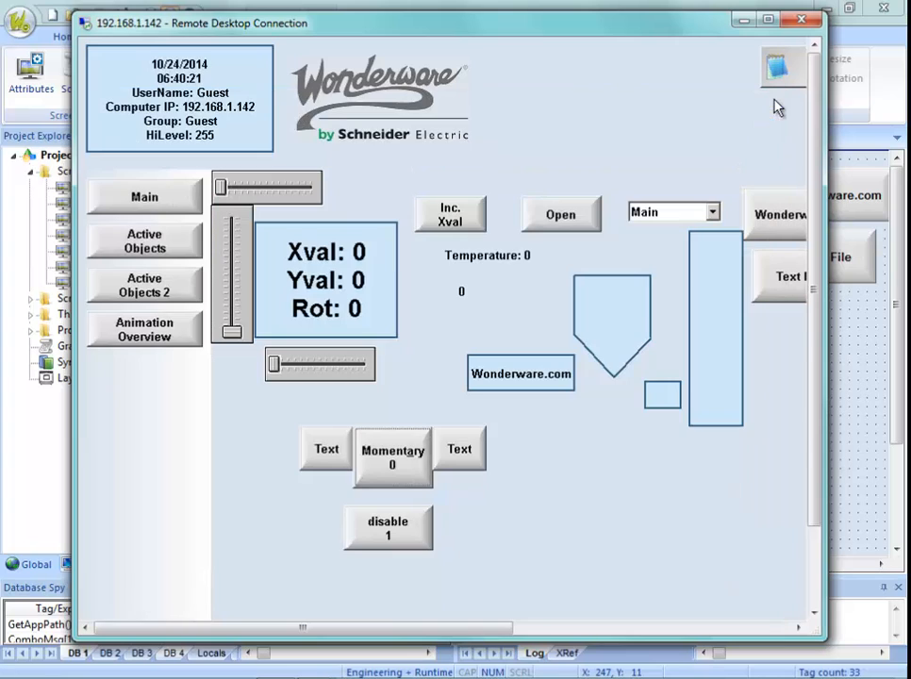
{"action": "left_click_drag", "start_coordinate": [556, 24], "coordinate": [651, 0]}
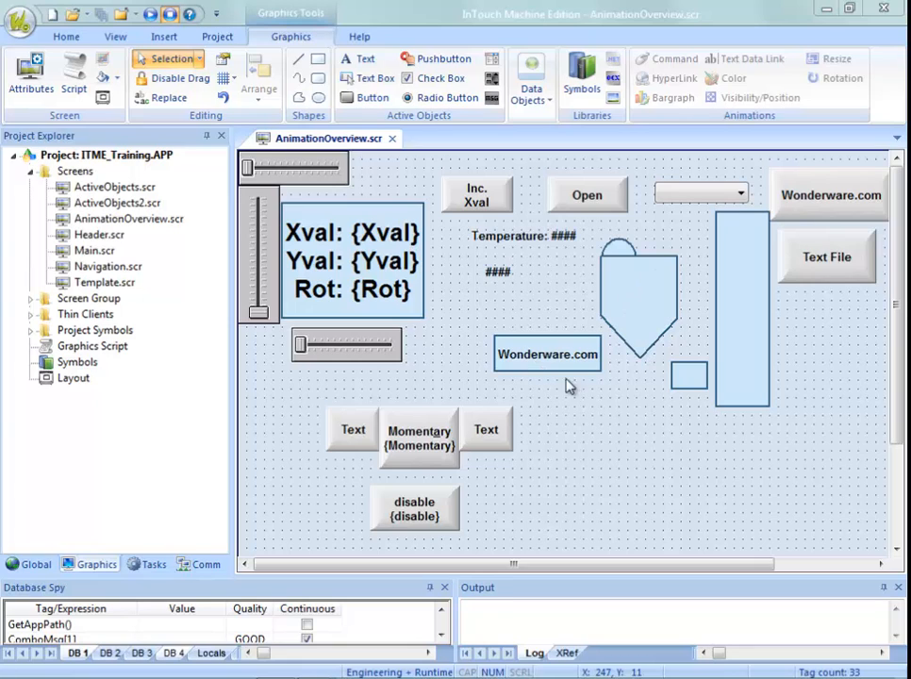
Draw a button about 111 by 61 below the Wonderware.com rectangle, and add a HyperLink animation to it.
{"action": "left_click", "coordinate": [366, 97]}
{"action": "left_click_drag", "start_coordinate": [545, 378], "coordinate": [648, 436]}
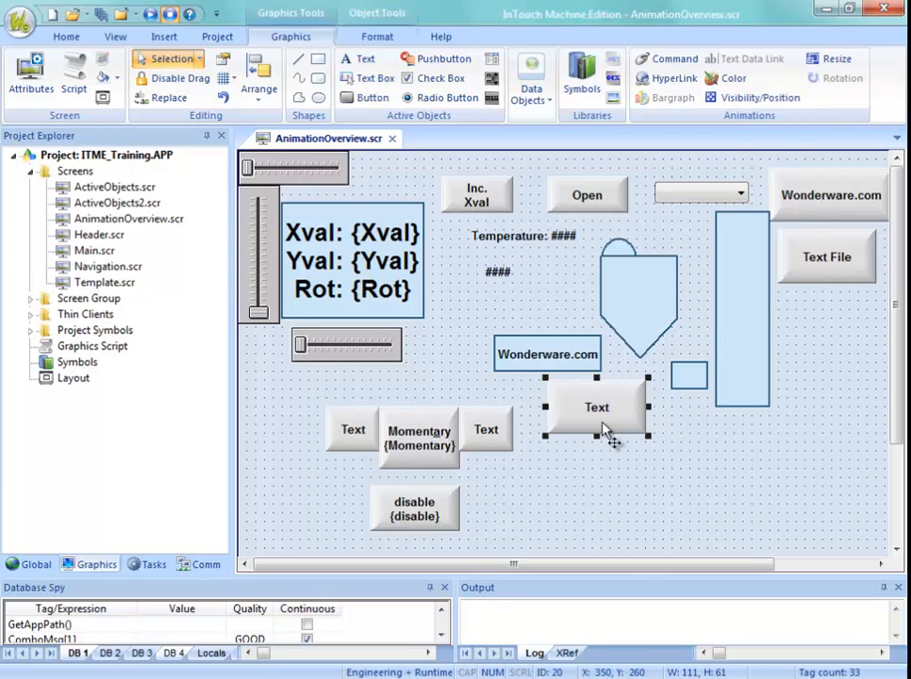
{"action": "double_click", "coordinate": [619, 410]}
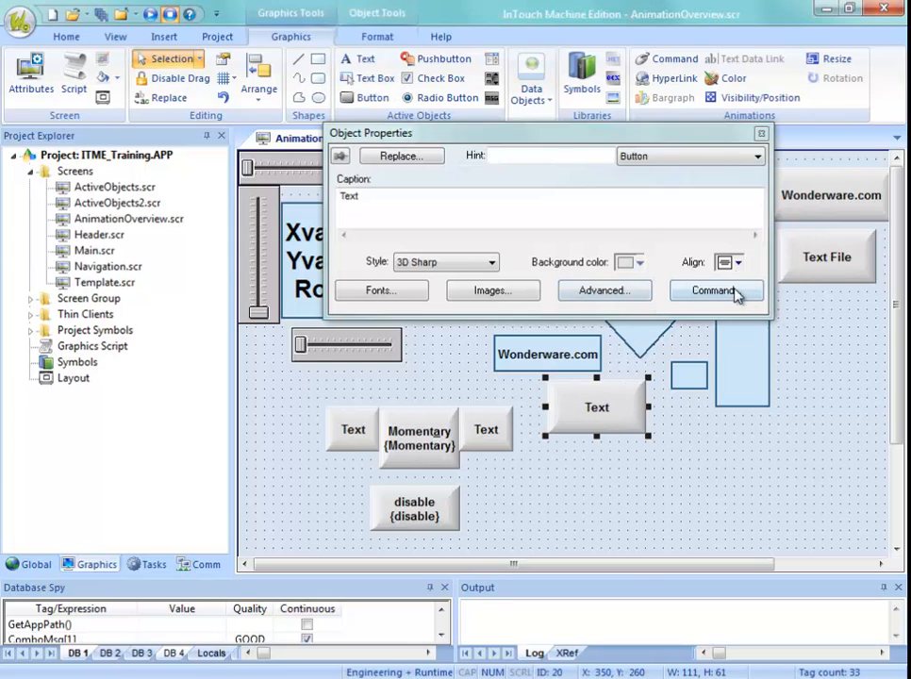
{"action": "left_click", "coordinate": [666, 83]}
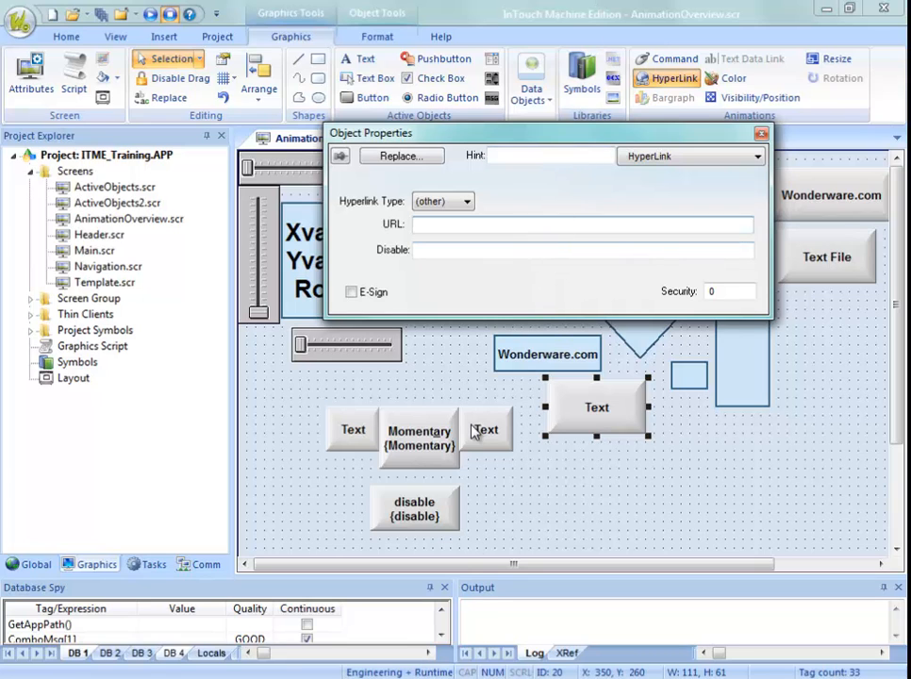
Open a new Notepad document and list Apples, Oranges, Pears and Grapes on separate lines.
{"action": "key", "text": "super"}
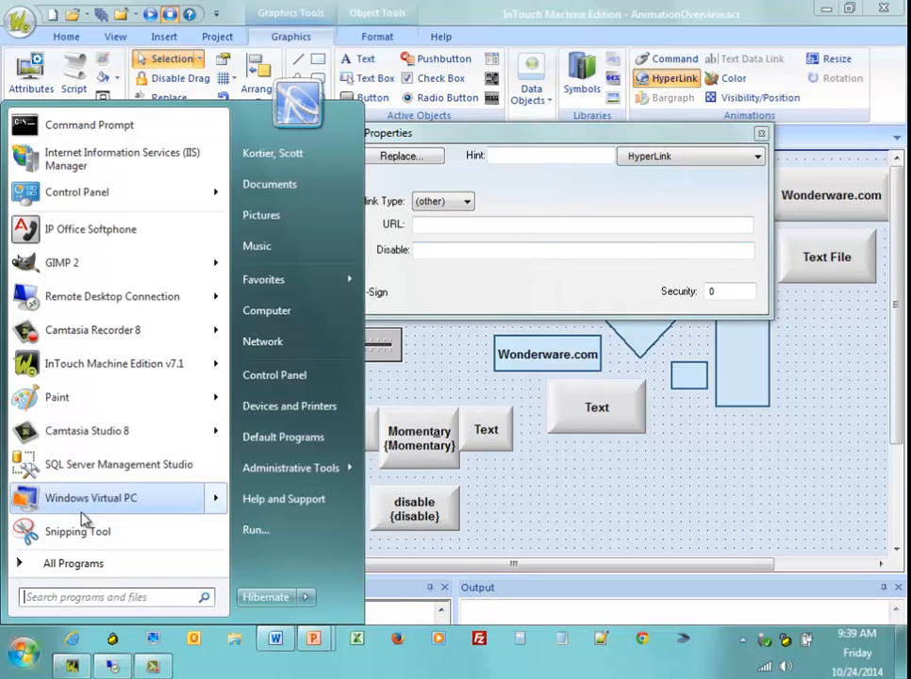
{"action": "left_click", "coordinate": [566, 645]}
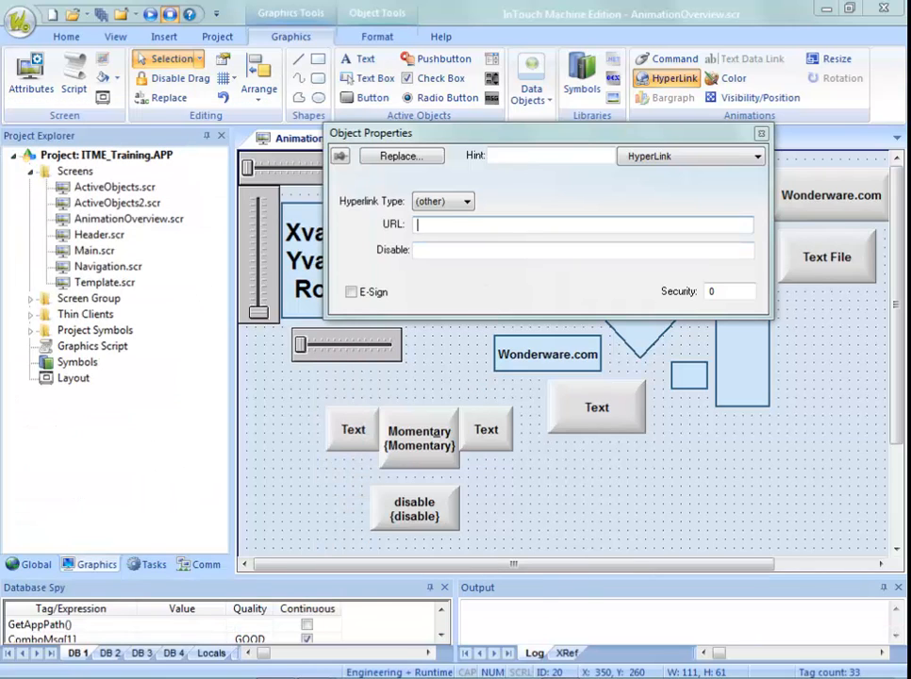
{"action": "left_click_drag", "start_coordinate": [467, 307], "coordinate": [481, 338]}
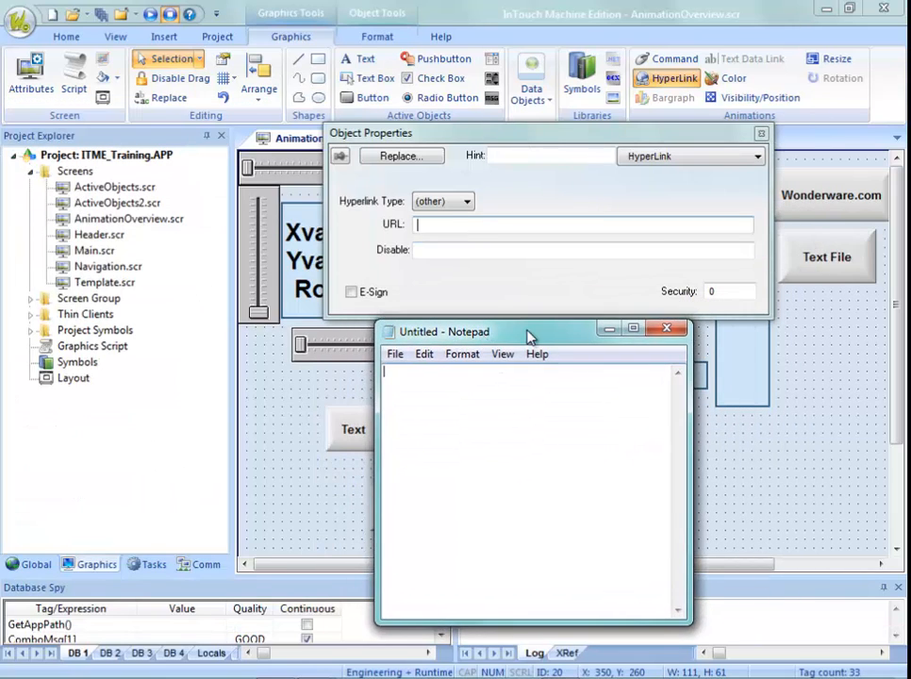
{"action": "type", "text": "Apples"}
{"action": "key", "text": "Return"}
{"action": "type", "text": "Oranges"}
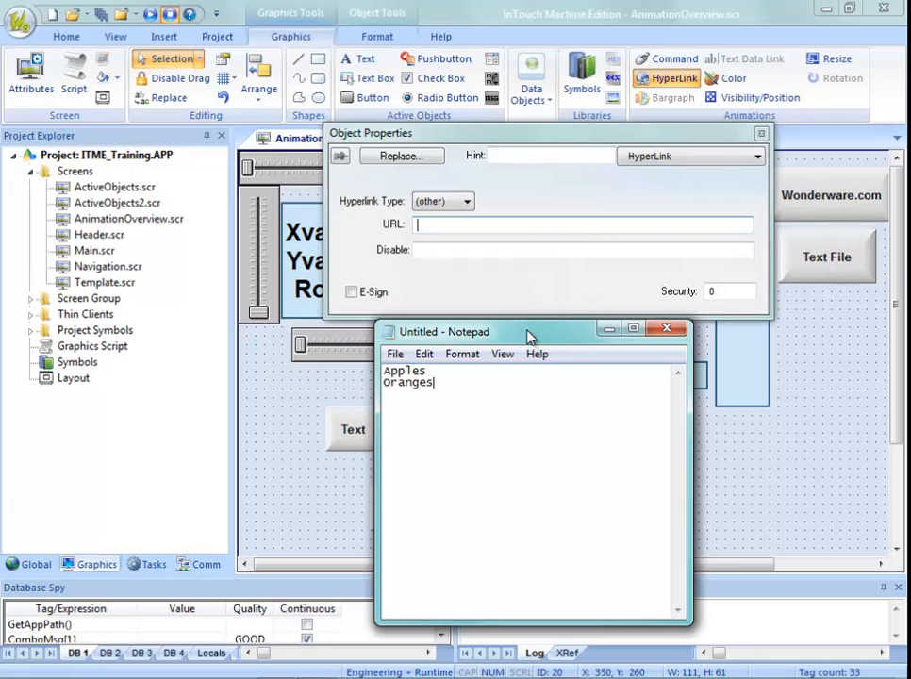
{"action": "key", "text": "Return"}
{"action": "type", "text": "Pears"}
{"action": "key", "text": "Return"}
{"action": "type", "text": "Fr"}
{"action": "key", "text": "BackSpace"}
{"action": "key", "text": "BackSpace"}
{"action": "key", "text": "BackSpace"}
{"action": "key", "text": "Return"}
{"action": "type", "text": "Grapes"}
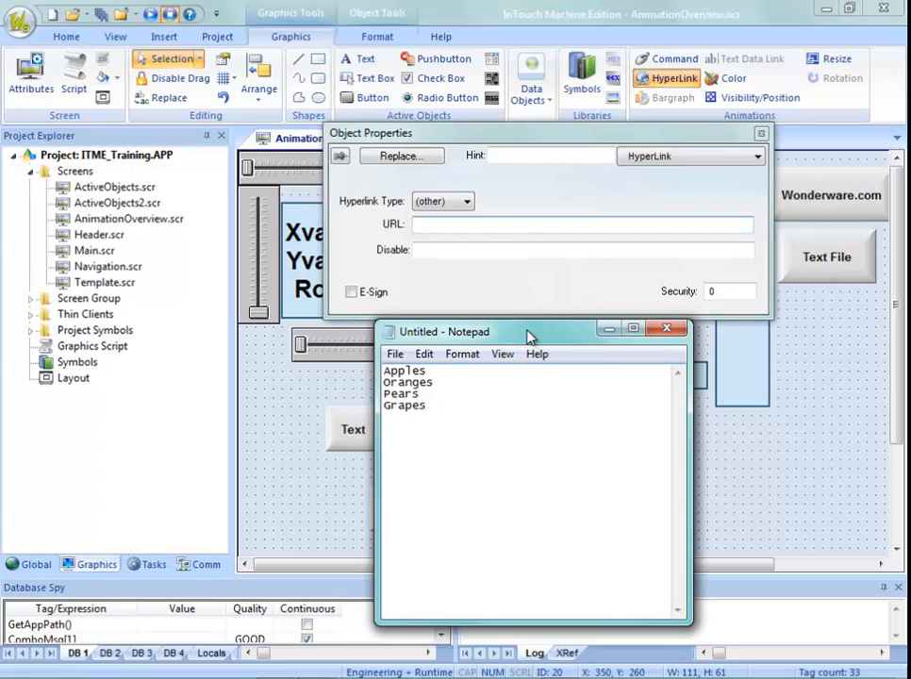
Save the fruit list as Fruit.txt in the ITME_Training project folder and close Notepad.
{"action": "left_click", "coordinate": [395, 355]}
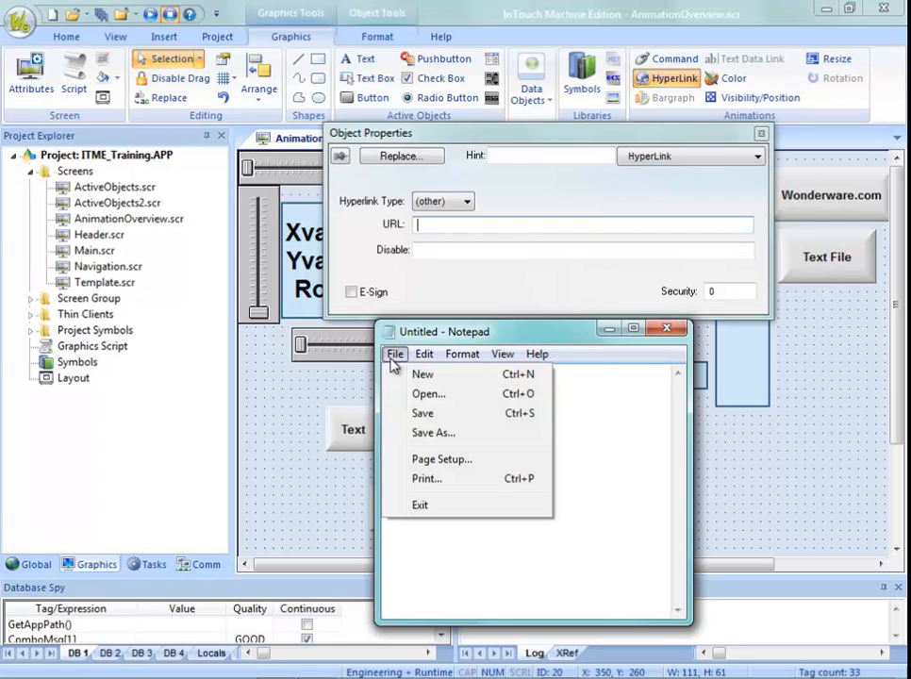
{"action": "left_click", "coordinate": [415, 434]}
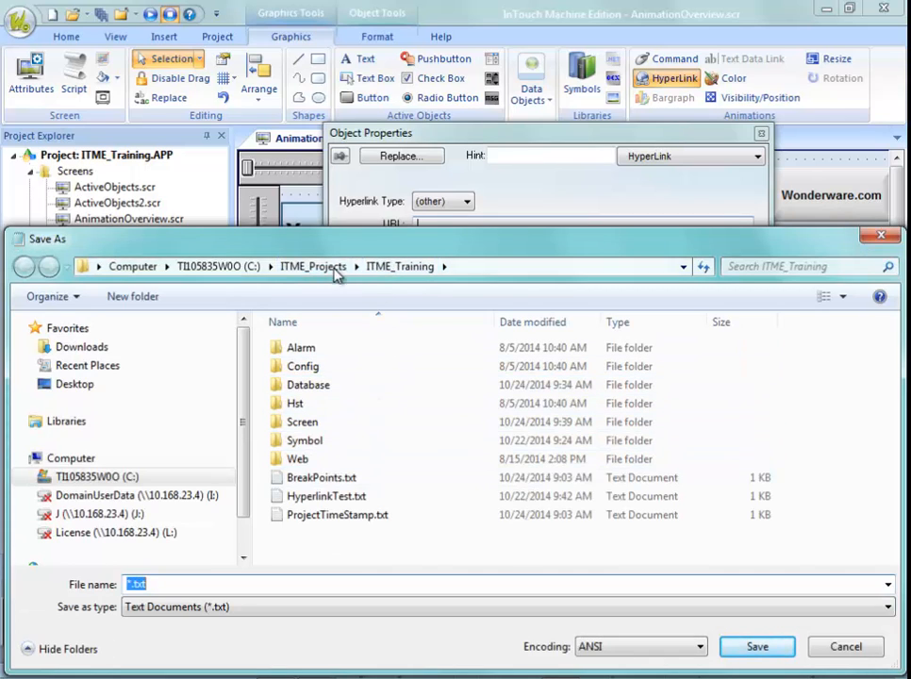
{"action": "double_click", "coordinate": [137, 584]}
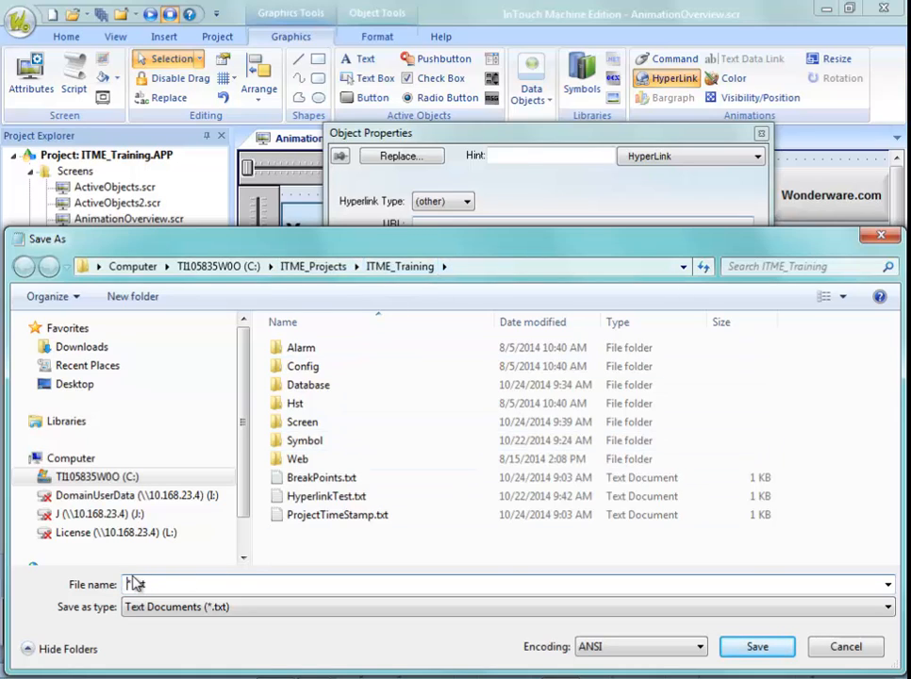
{"action": "left_click", "coordinate": [133, 585]}
{"action": "left_click_drag", "start_coordinate": [133, 585], "coordinate": [116, 593]}
{"action": "type", "text": "Fru"}
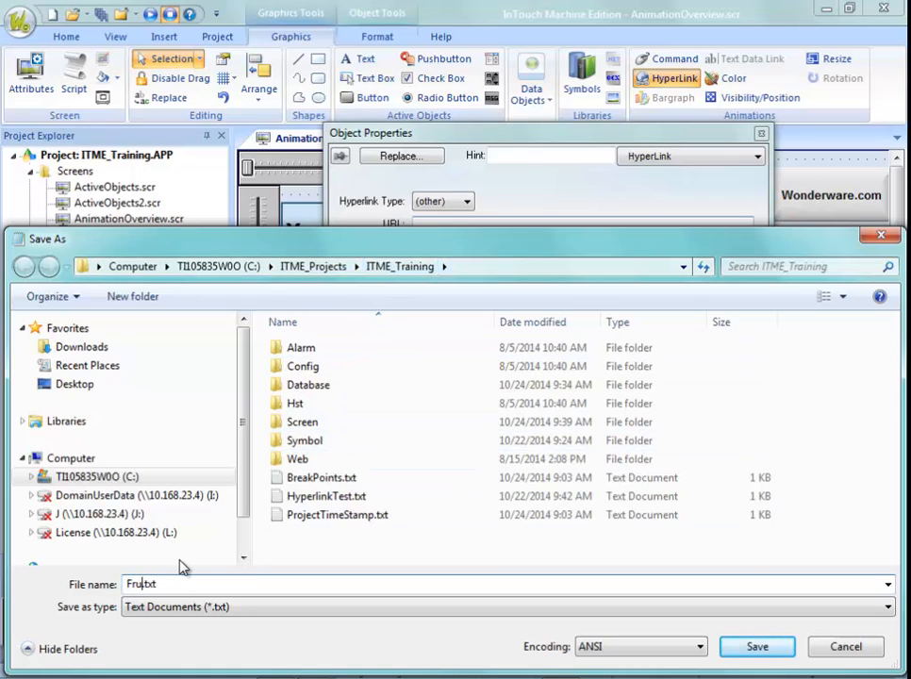
{"action": "type", "text": "it"}
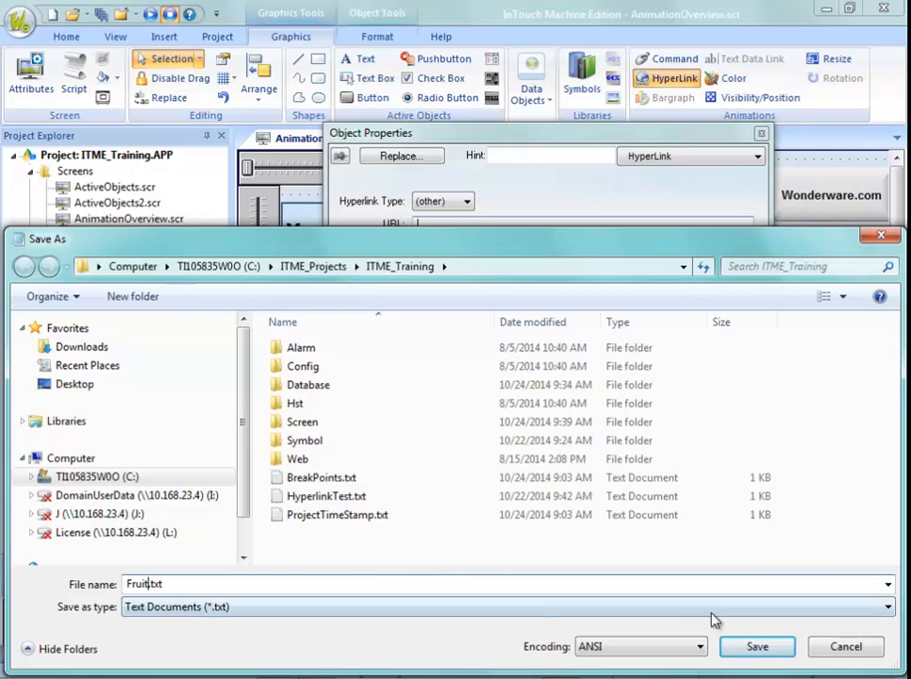
{"action": "left_click", "coordinate": [756, 647]}
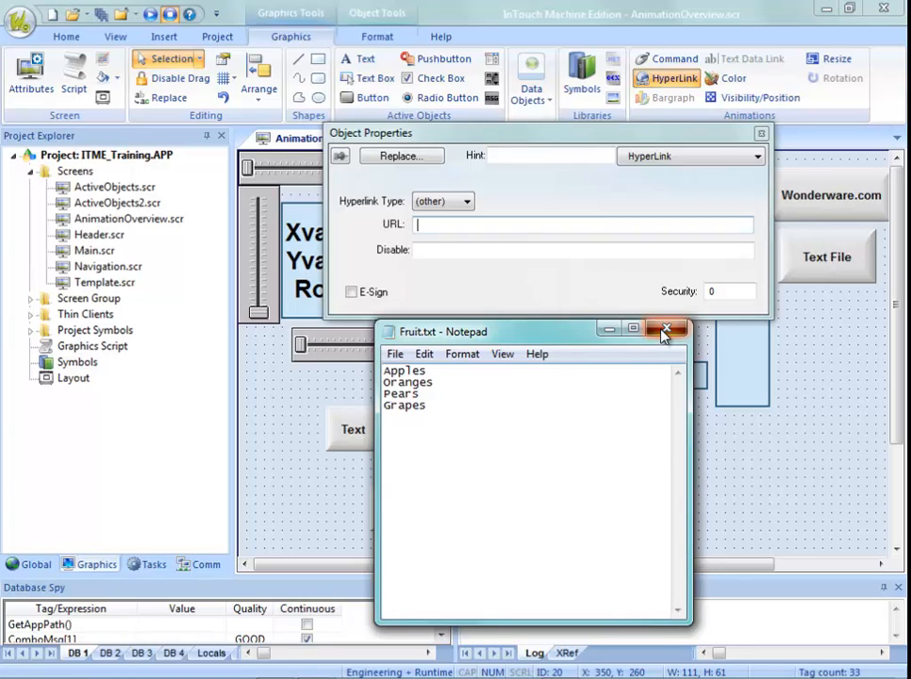
{"action": "left_click", "coordinate": [666, 330]}
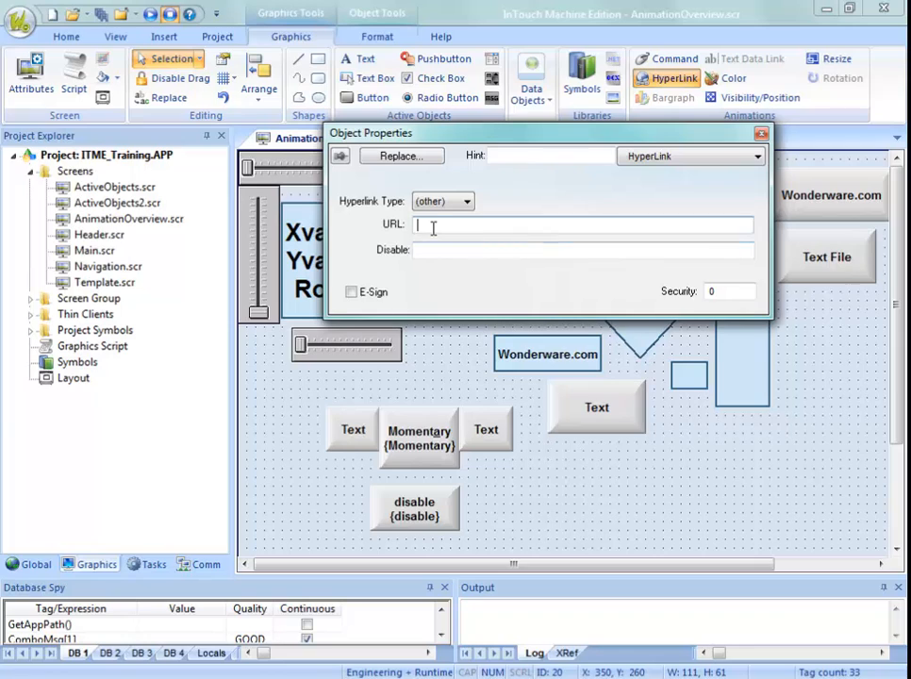
{"action": "left_click", "coordinate": [444, 201]}
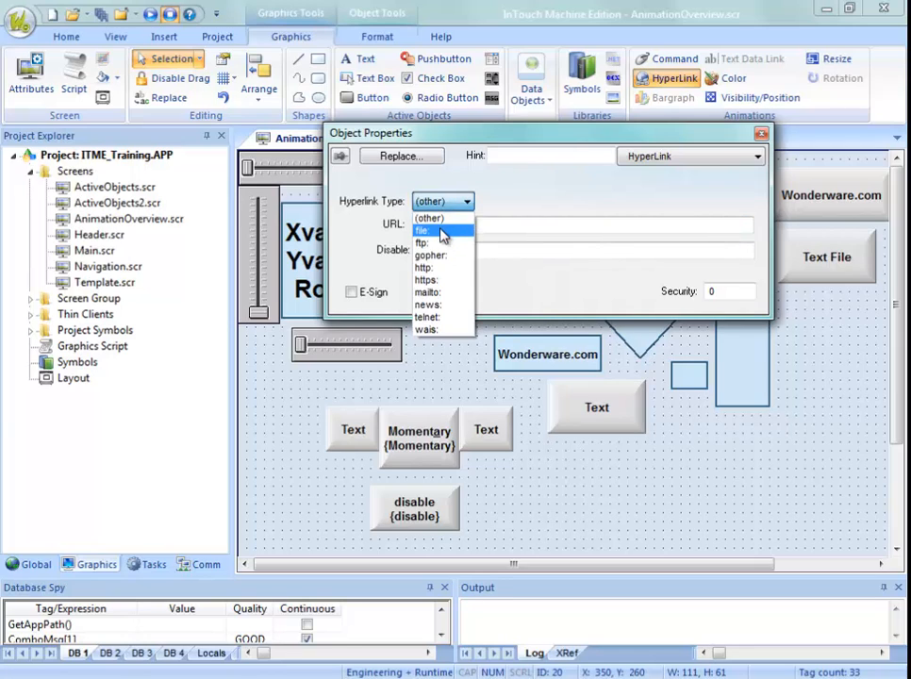
{"action": "left_click", "coordinate": [440, 227]}
{"action": "left_click", "coordinate": [443, 226]}
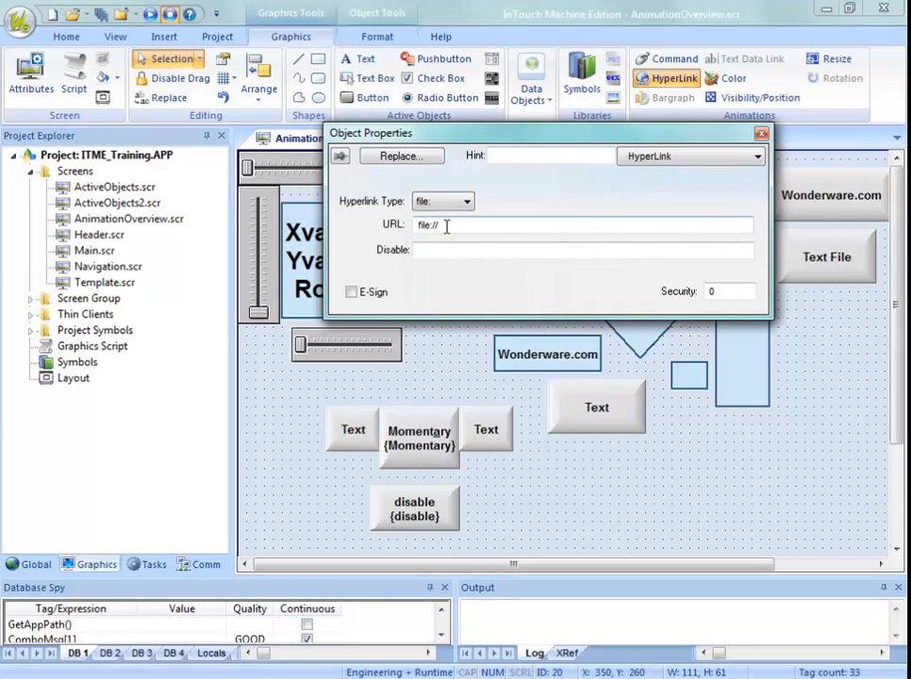
{"action": "left_click", "coordinate": [460, 219]}
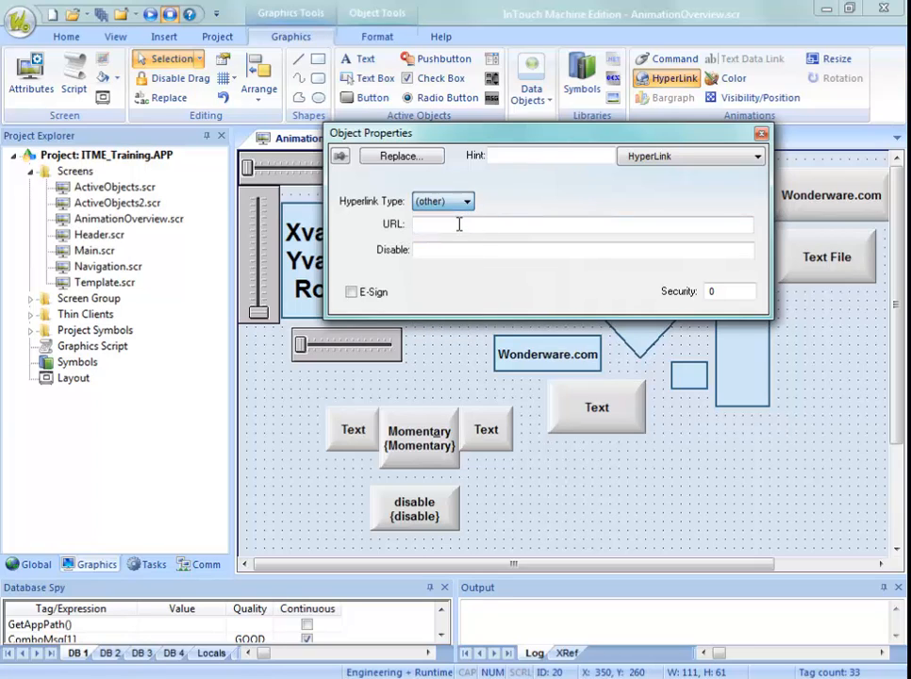
Set the new button's hyperlink URL to {GetAppPath()}Fruit.txt, close its properties and save the AnimationOverview screen.
{"action": "left_click", "coordinate": [454, 227]}
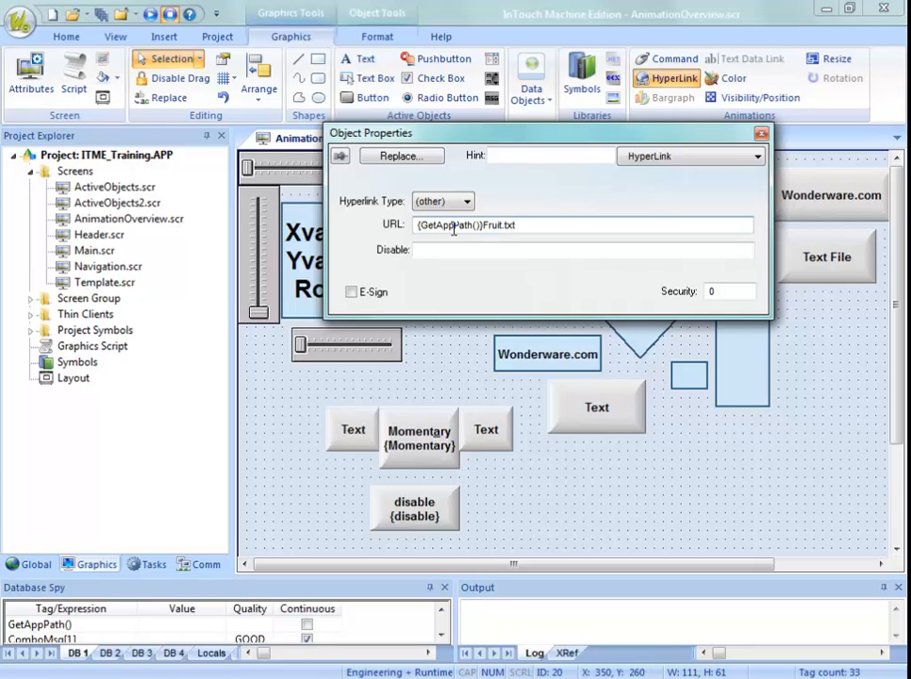
{"action": "left_click", "coordinate": [761, 135]}
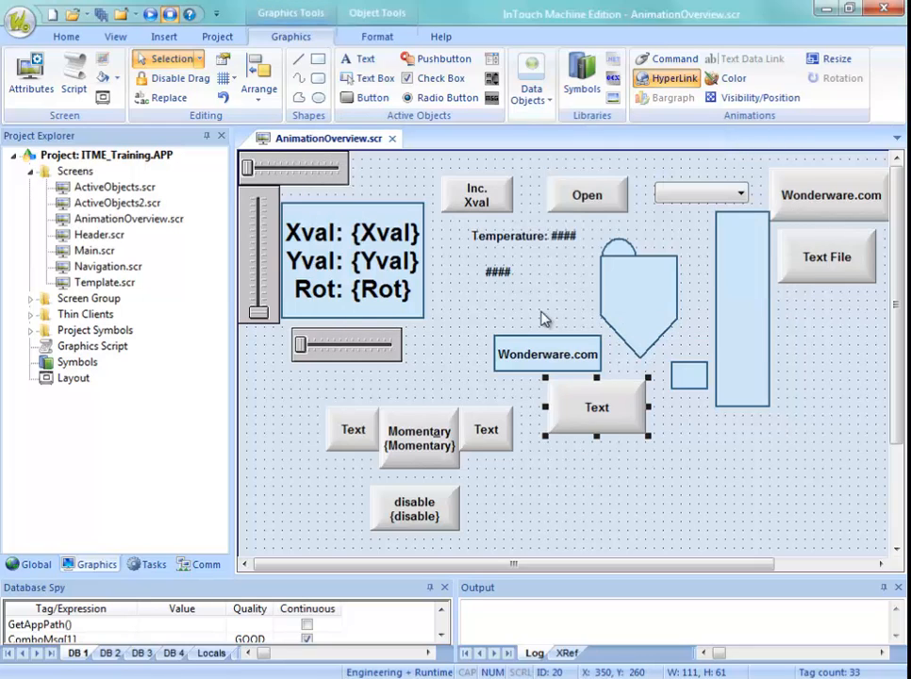
{"action": "right_click", "coordinate": [359, 139]}
{"action": "left_click", "coordinate": [387, 148]}
Download the project to the target station, test the Fruit.txt hyperlink in the Remote Desktop runtime, and close the opened text file.
{"action": "left_click", "coordinate": [69, 35]}
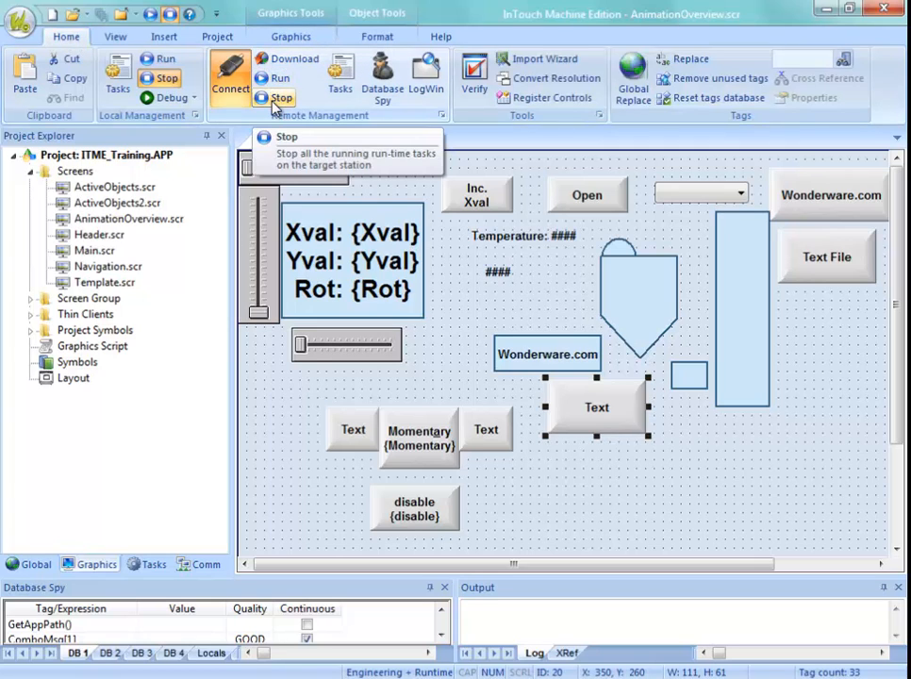
{"action": "left_click", "coordinate": [285, 61]}
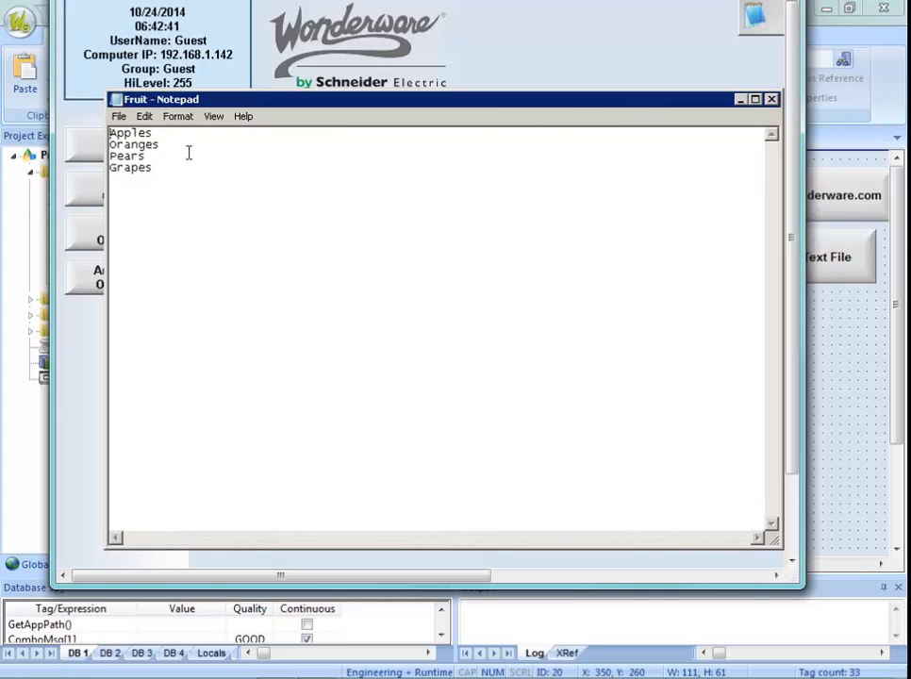
{"action": "left_click", "coordinate": [772, 100]}
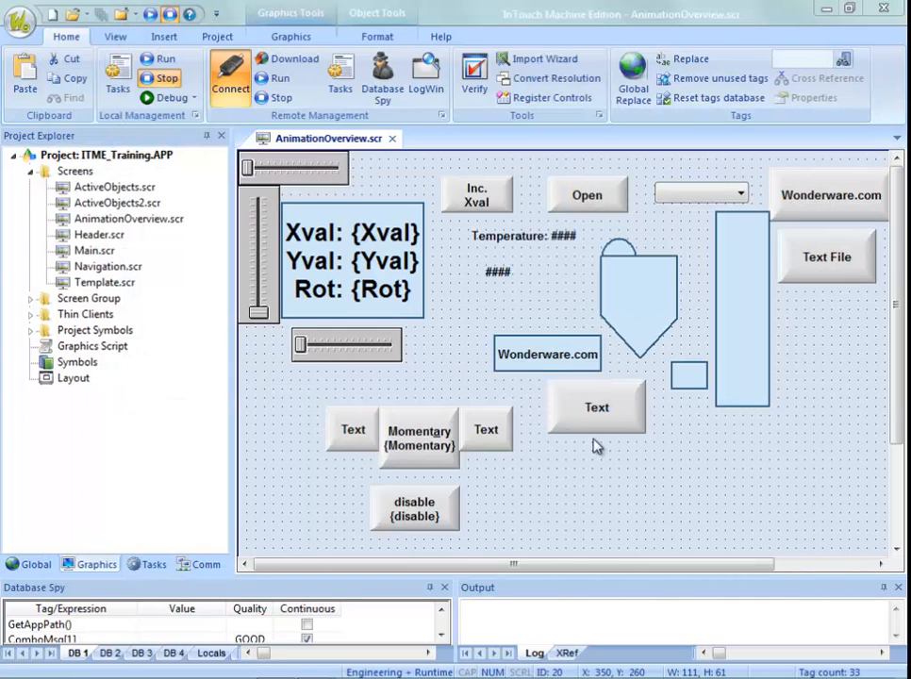
{"action": "left_click", "coordinate": [527, 355]}
{"action": "left_click", "coordinate": [531, 366]}
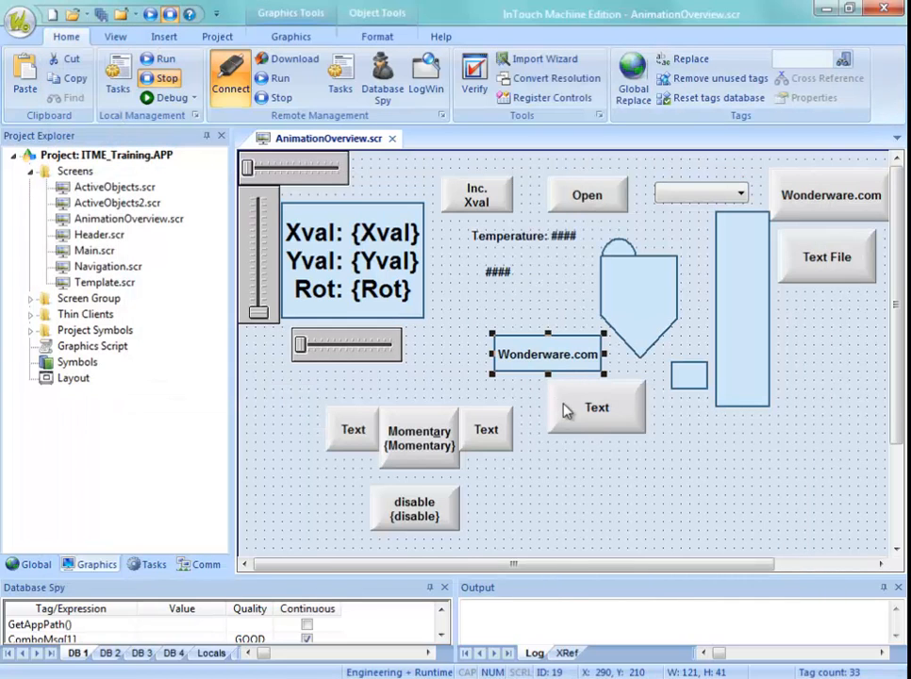
{"action": "left_click", "coordinate": [566, 410]}
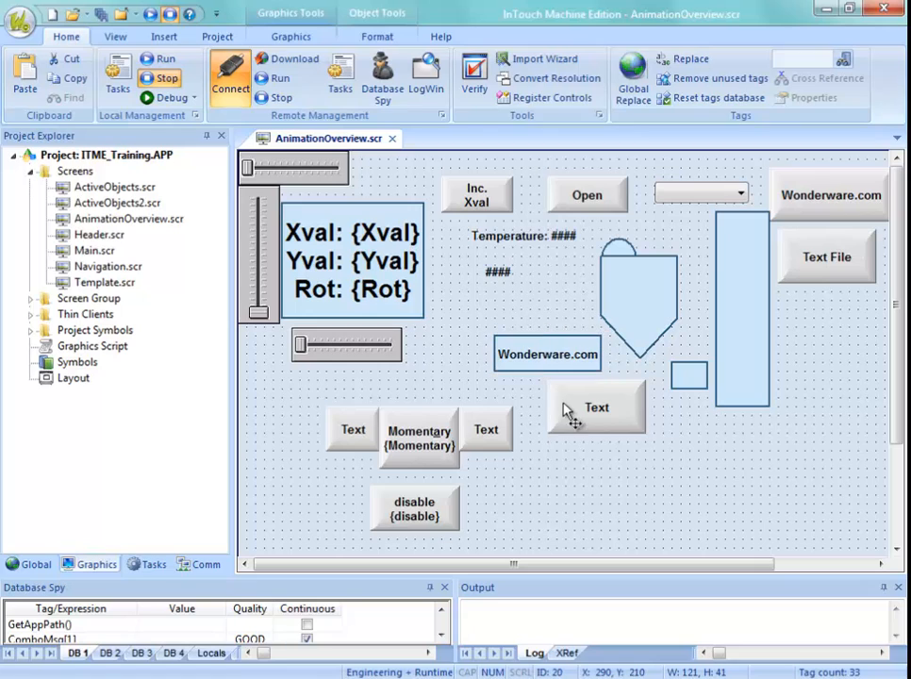
Place a text object reading Wonderware.com, about 113 by 16, just below the new hyperlink button.
{"action": "left_click", "coordinate": [285, 38]}
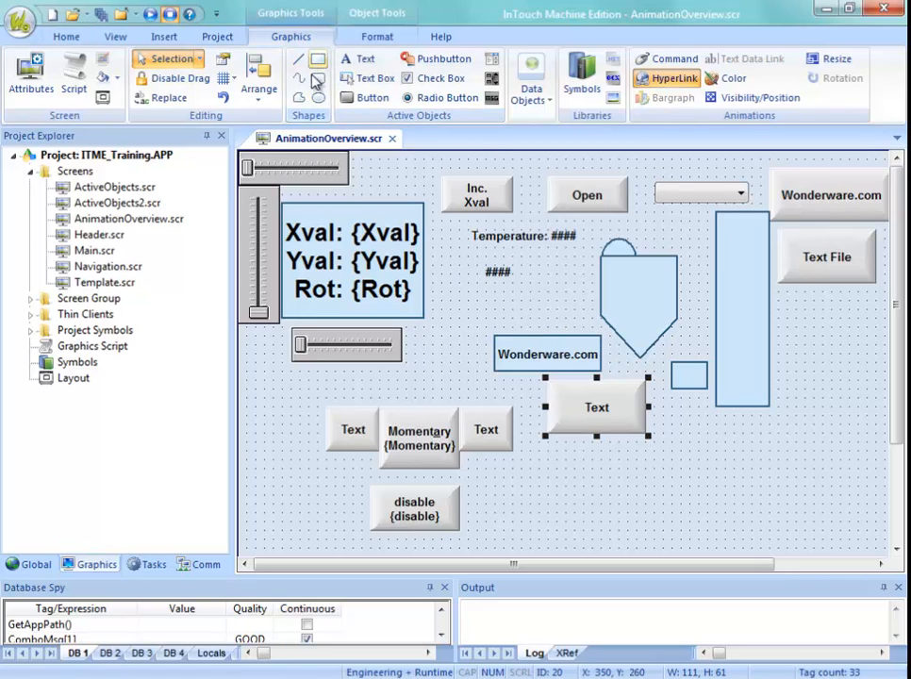
{"action": "left_click", "coordinate": [359, 58]}
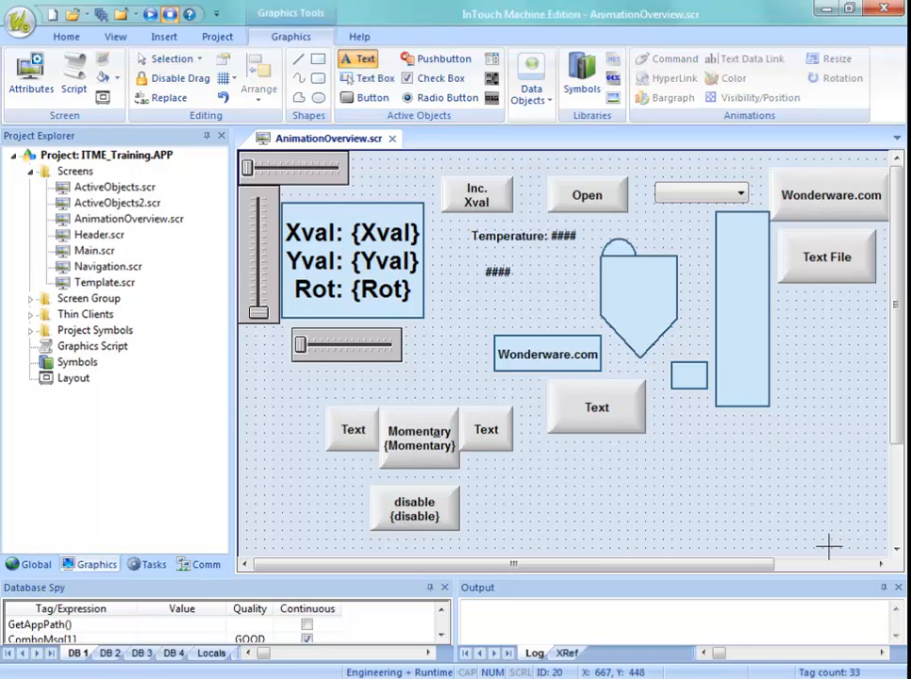
{"action": "type", "text": "Wond"}
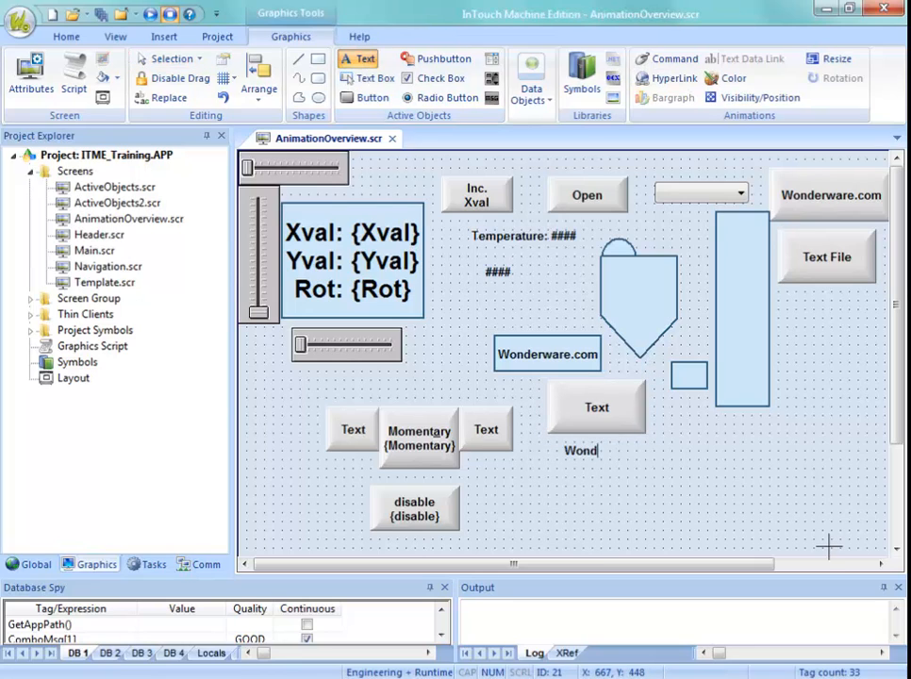
{"action": "type", "text": "erWa"}
{"action": "key", "text": "BackSpace"}
{"action": "type", "text": "ware.com"}
{"action": "key", "text": "Escape"}
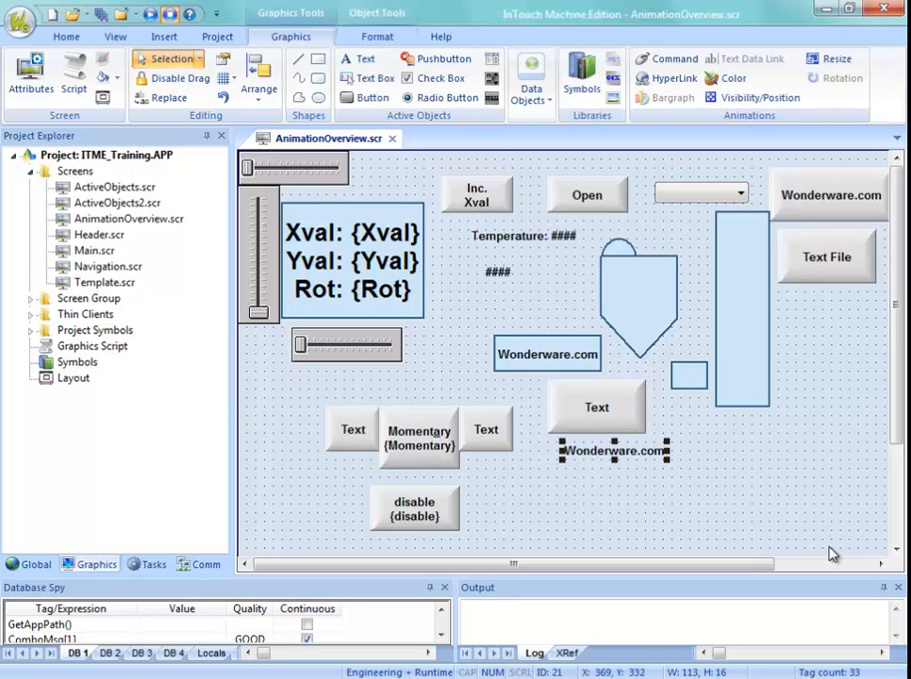
Format the Wonderware.com text object's font as underlined and blue.
{"action": "double_click", "coordinate": [630, 463]}
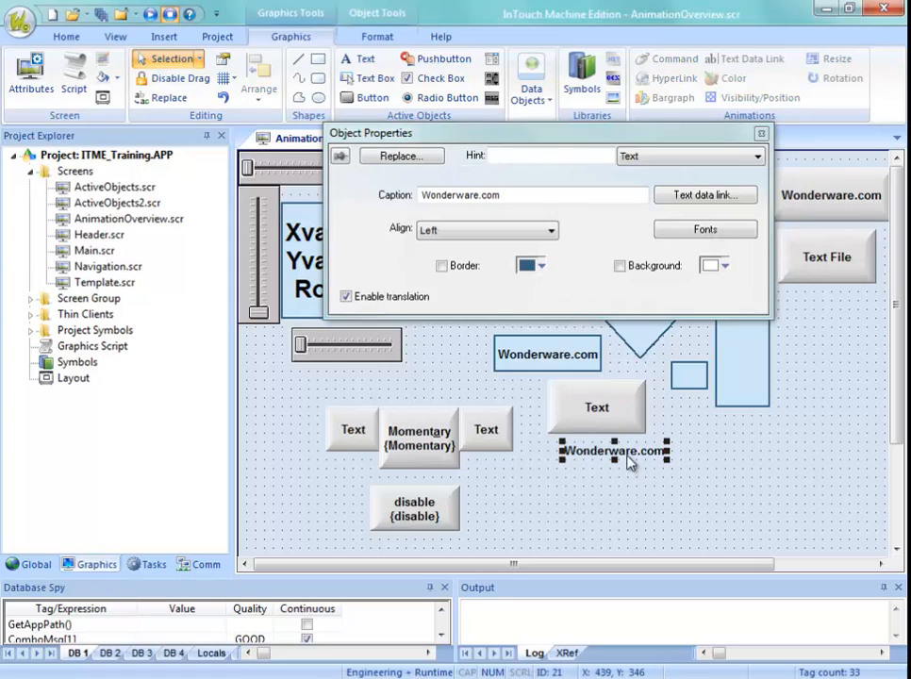
{"action": "left_click", "coordinate": [679, 232]}
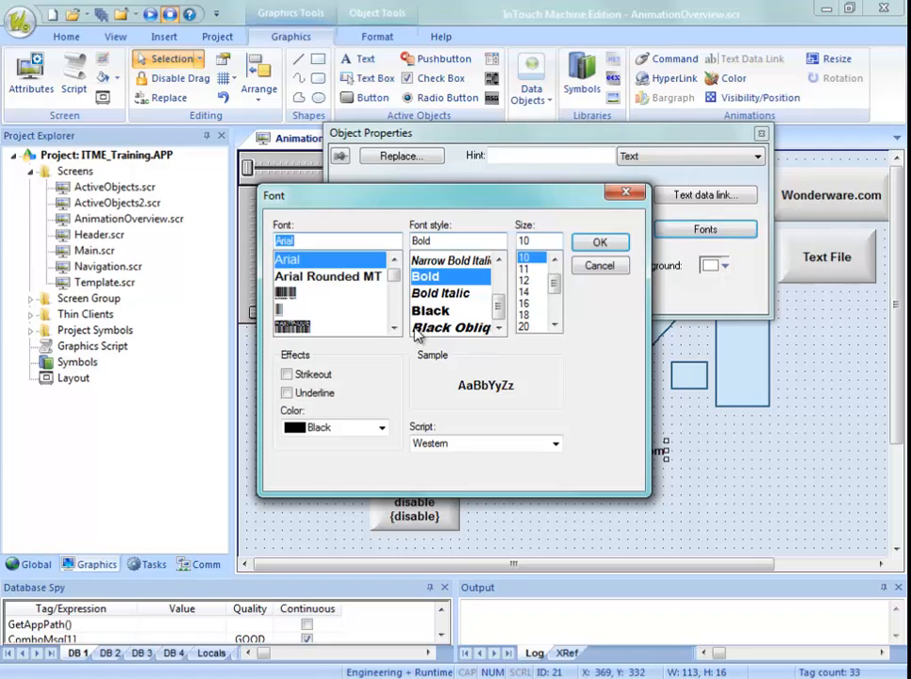
{"action": "left_click", "coordinate": [313, 394]}
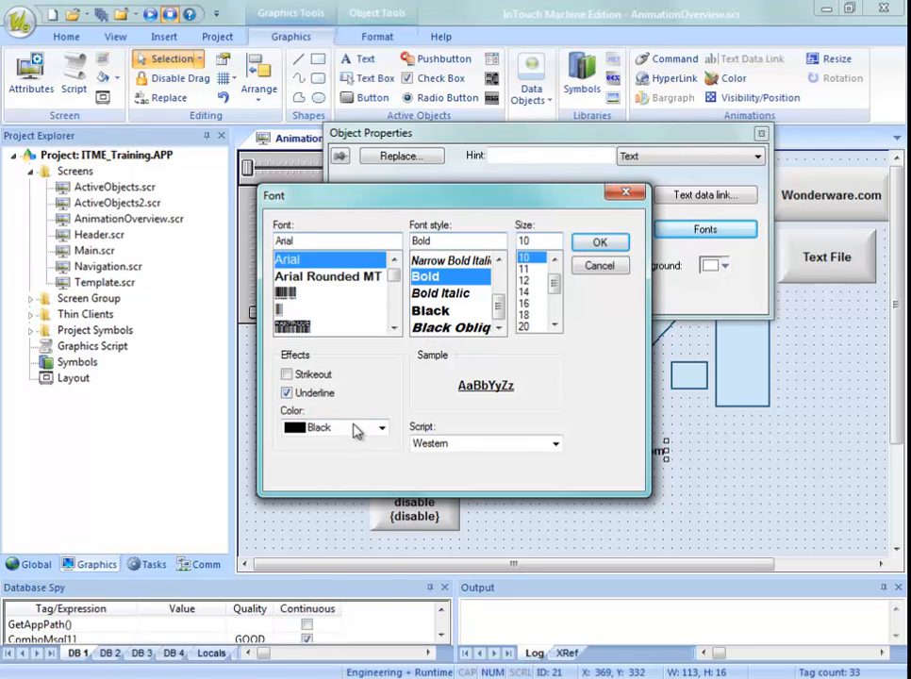
{"action": "left_click", "coordinate": [361, 427]}
{"action": "left_click", "coordinate": [314, 581]}
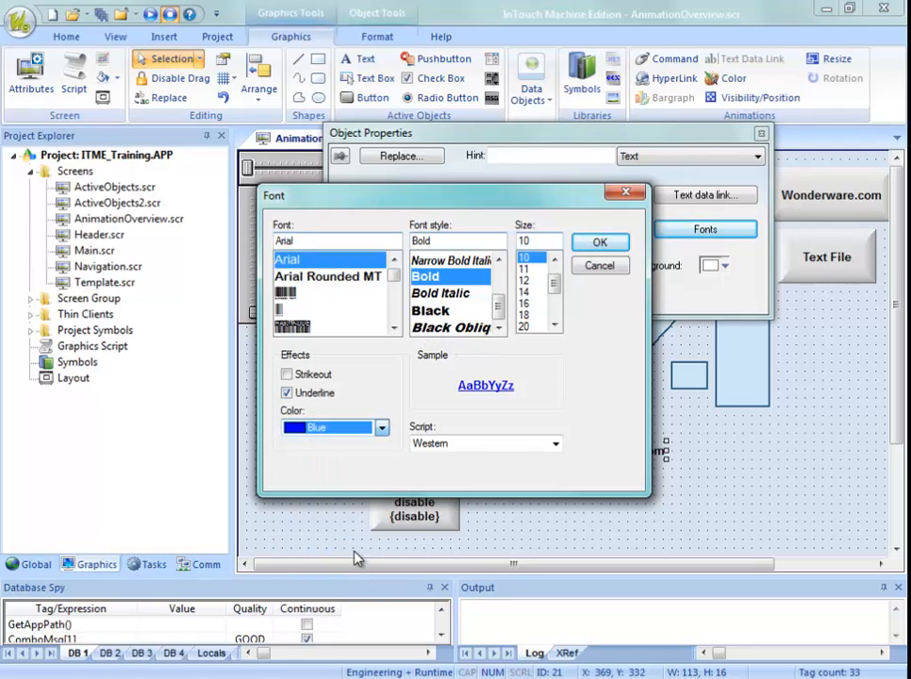
{"action": "left_click", "coordinate": [600, 242]}
{"action": "left_click", "coordinate": [624, 497]}
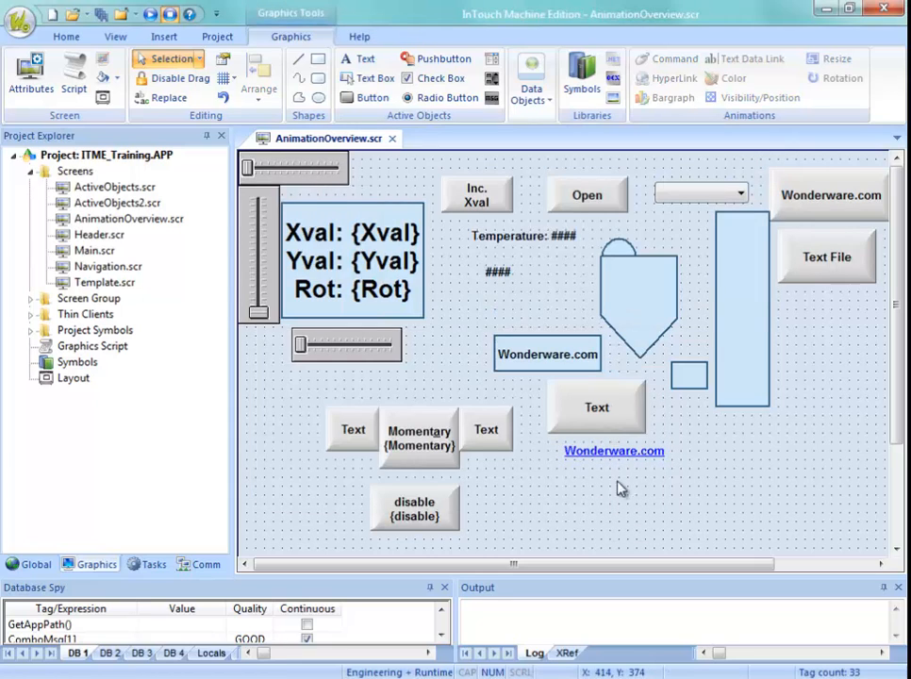
Add a HyperLink animation to the blue Wonderware.com text, with its URL pointing to the Wonderware website.
{"action": "left_click", "coordinate": [614, 454]}
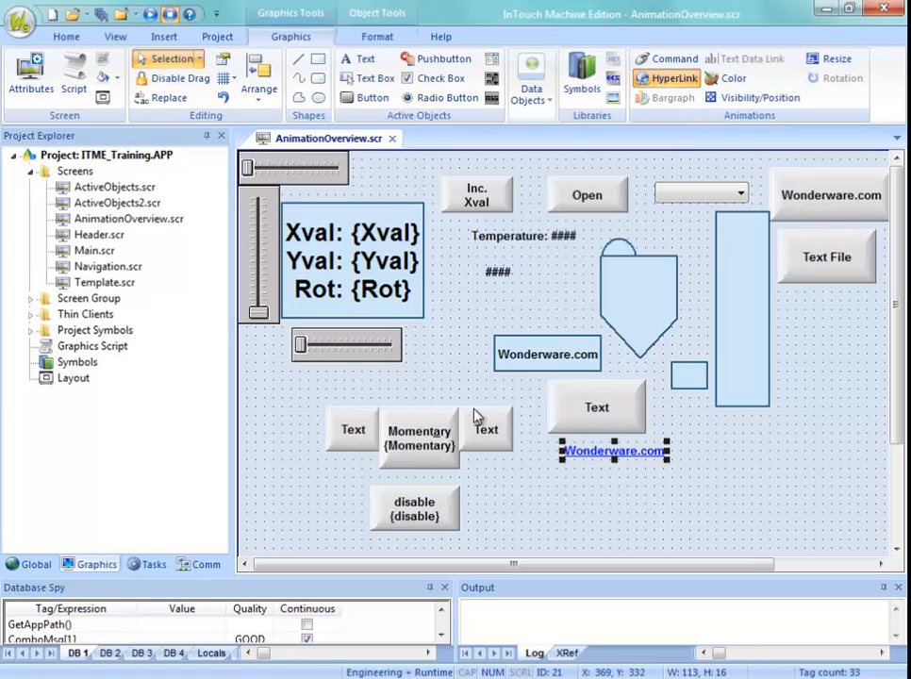
{"action": "double_click", "coordinate": [587, 458]}
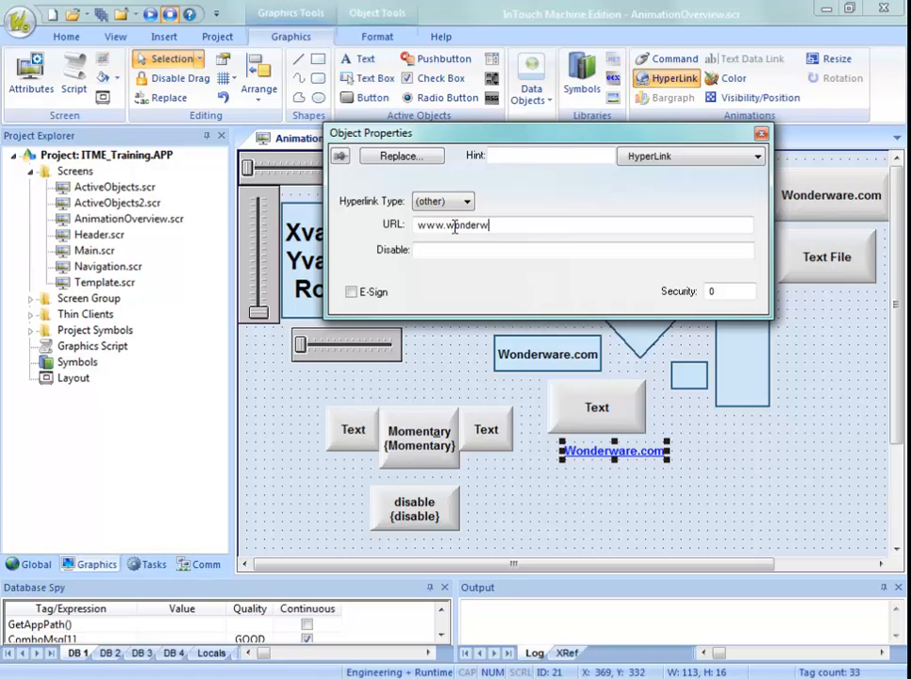
{"action": "left_click", "coordinate": [565, 535]}
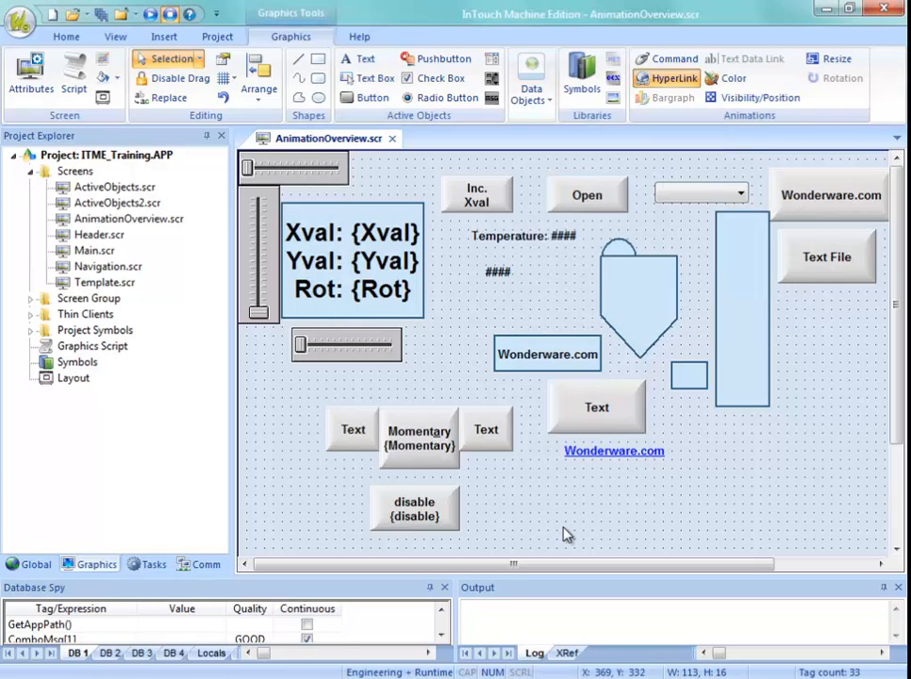
Save the AnimationOverview screen, test the underlined Wonderware.com hyperlink in the Remote Desktop session, and close the browser page.
{"action": "right_click", "coordinate": [361, 142]}
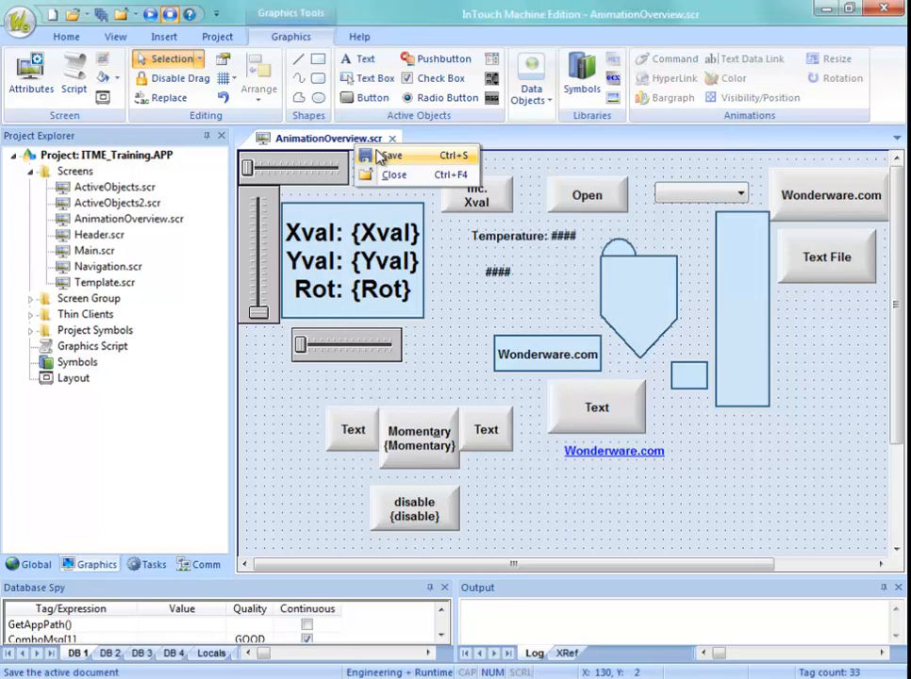
{"action": "left_click", "coordinate": [382, 152]}
{"action": "key", "text": "alt+Tab"}
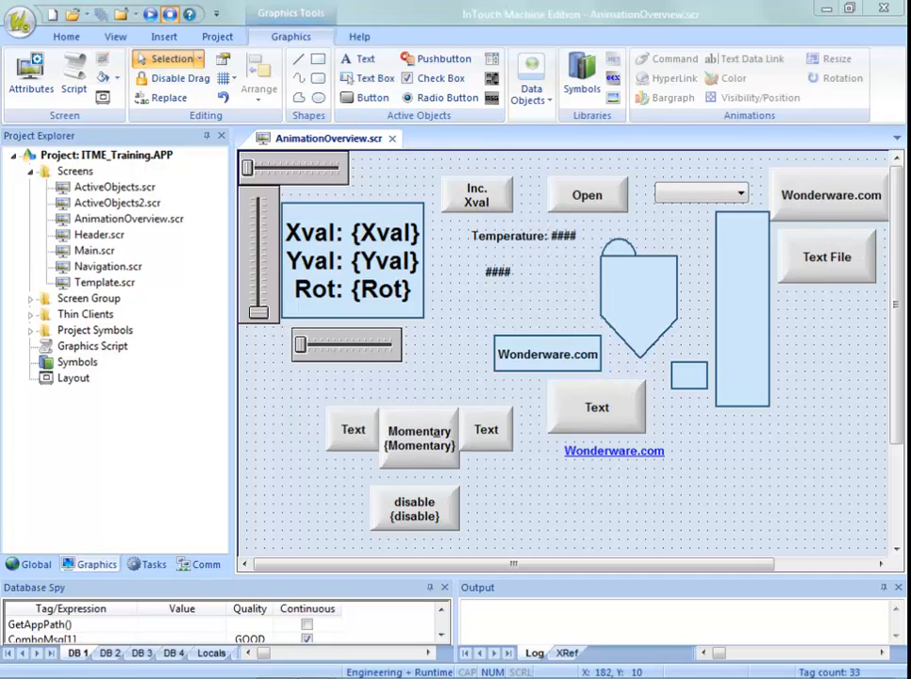
{"action": "left_click_drag", "start_coordinate": [397, 205], "coordinate": [371, 92]}
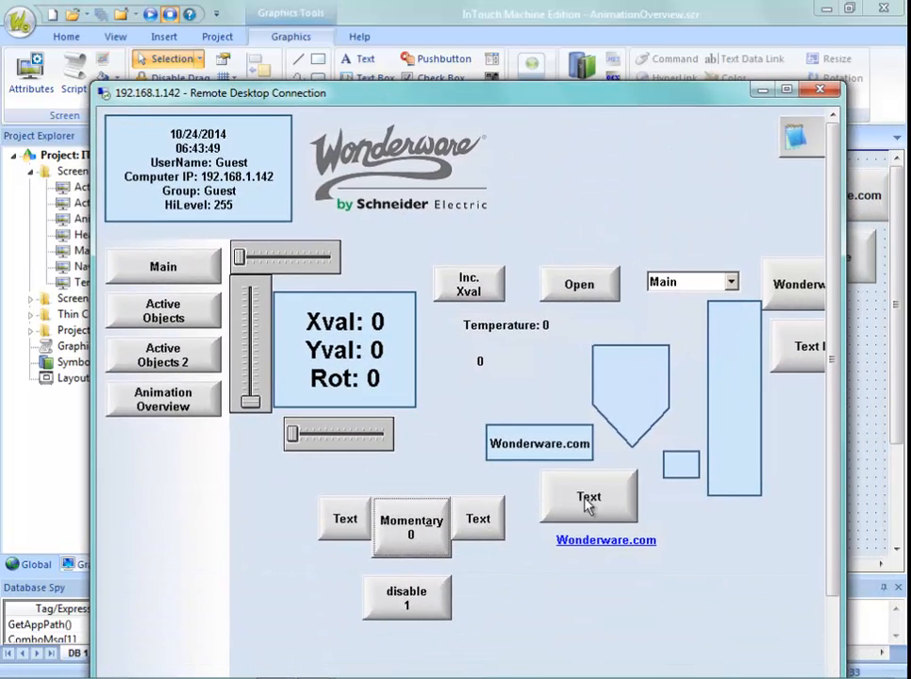
{"action": "left_click", "coordinate": [585, 542]}
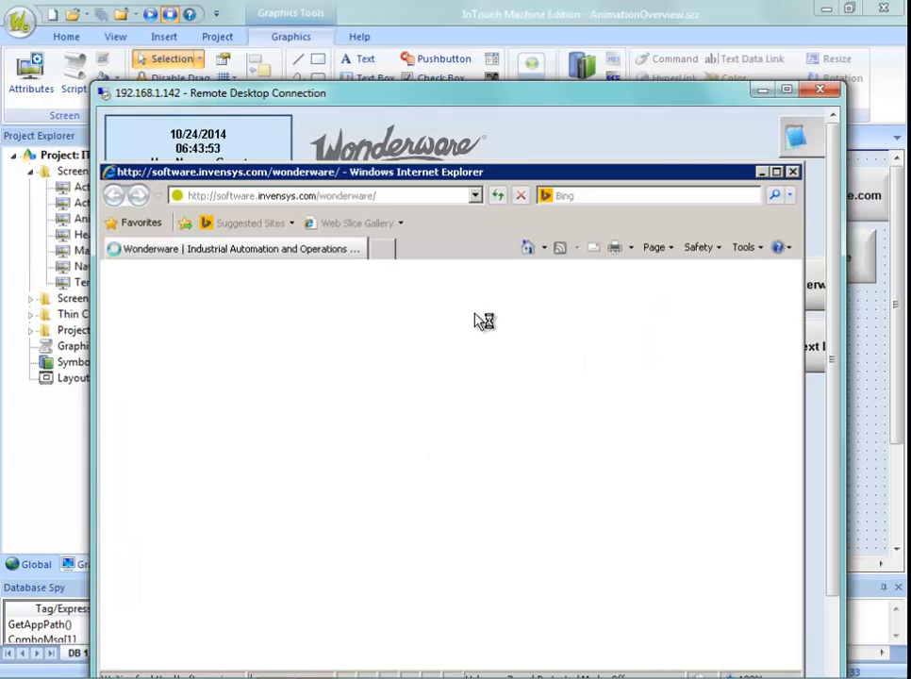
{"action": "left_click", "coordinate": [793, 174]}
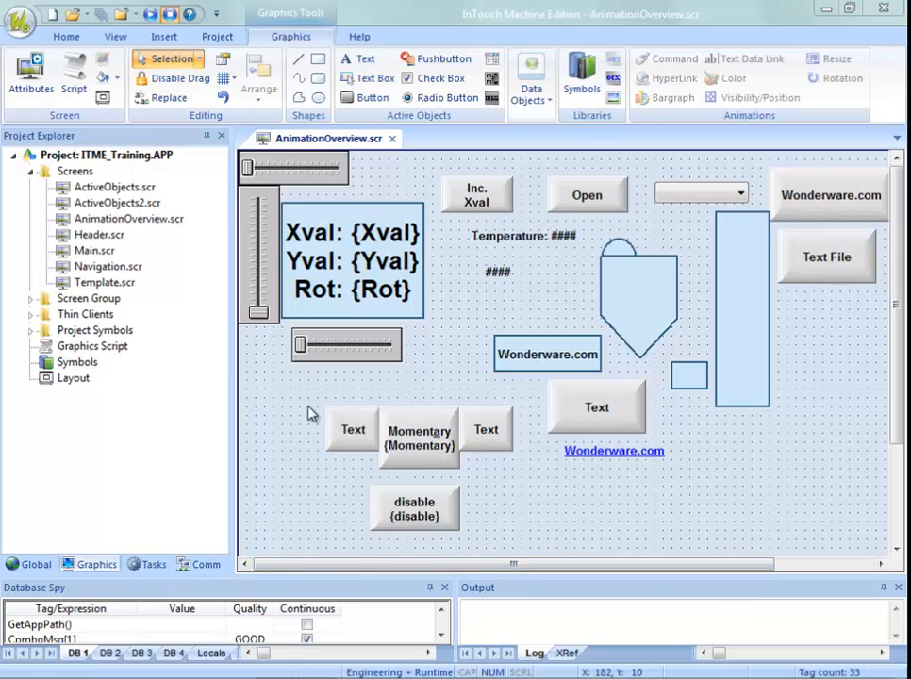
Move the Momentary, disable and Text buttons, the hyperlink and the Wonderware.com box away to clear space below the lower horizontal slider.
{"action": "left_click_drag", "start_coordinate": [304, 406], "coordinate": [695, 549]}
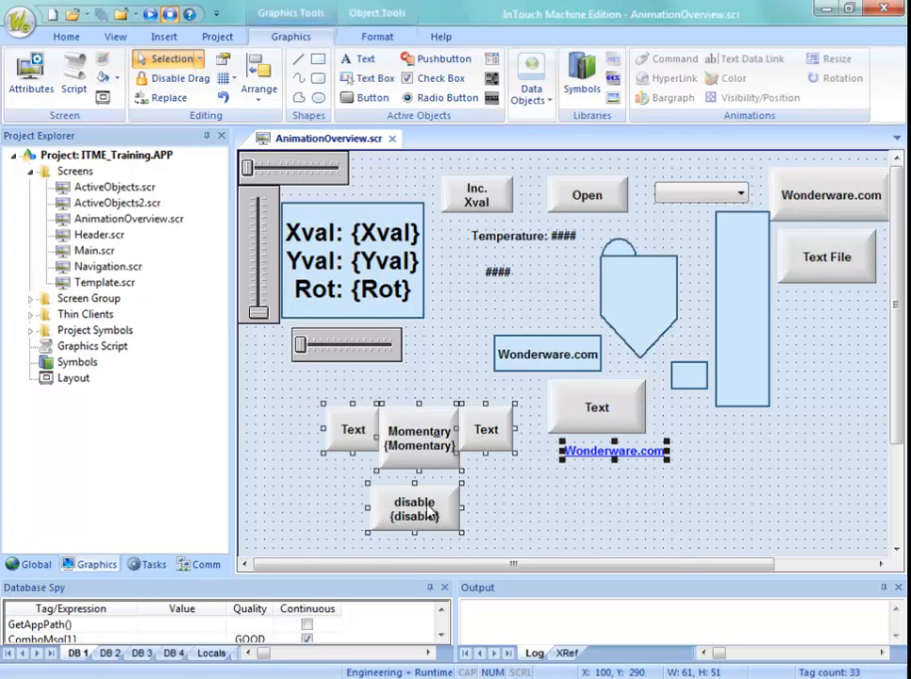
{"action": "left_click_drag", "start_coordinate": [432, 504], "coordinate": [720, 412]}
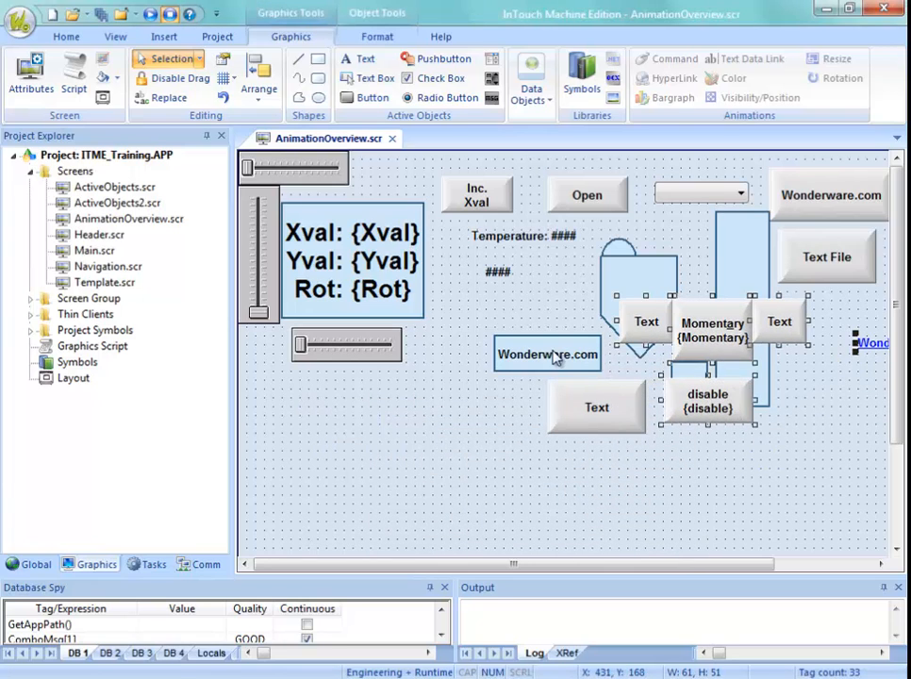
{"action": "left_click_drag", "start_coordinate": [555, 355], "coordinate": [552, 313]}
{"action": "left_click_drag", "start_coordinate": [607, 427], "coordinate": [590, 389]}
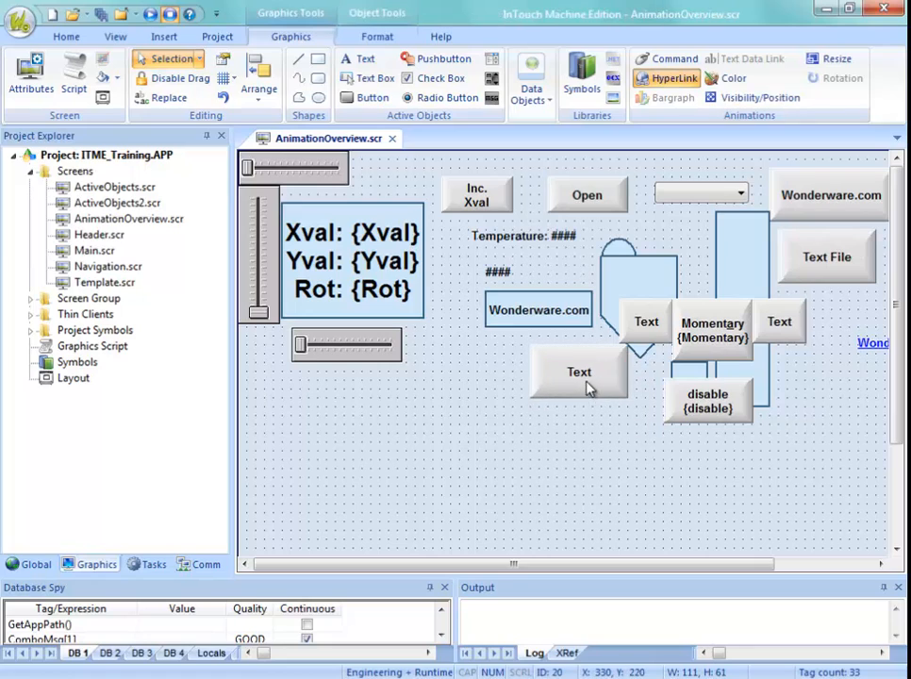
{"action": "left_click", "coordinate": [493, 383]}
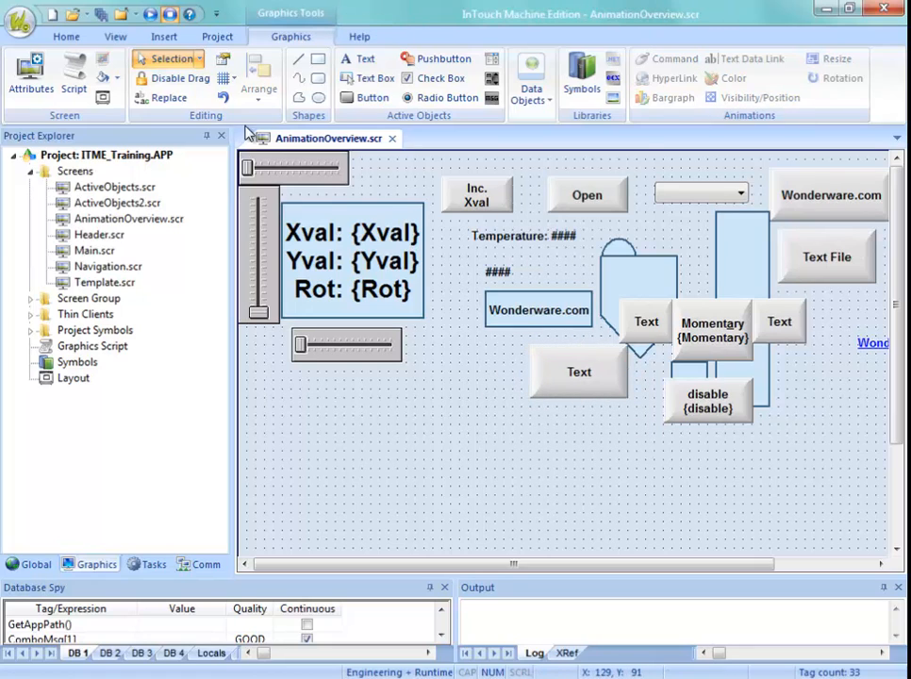
Draw a vertical rectangle about 31 wide by 161 high below the lower horizontal slider and add a Bargraph animation to it.
{"action": "left_click", "coordinate": [318, 58]}
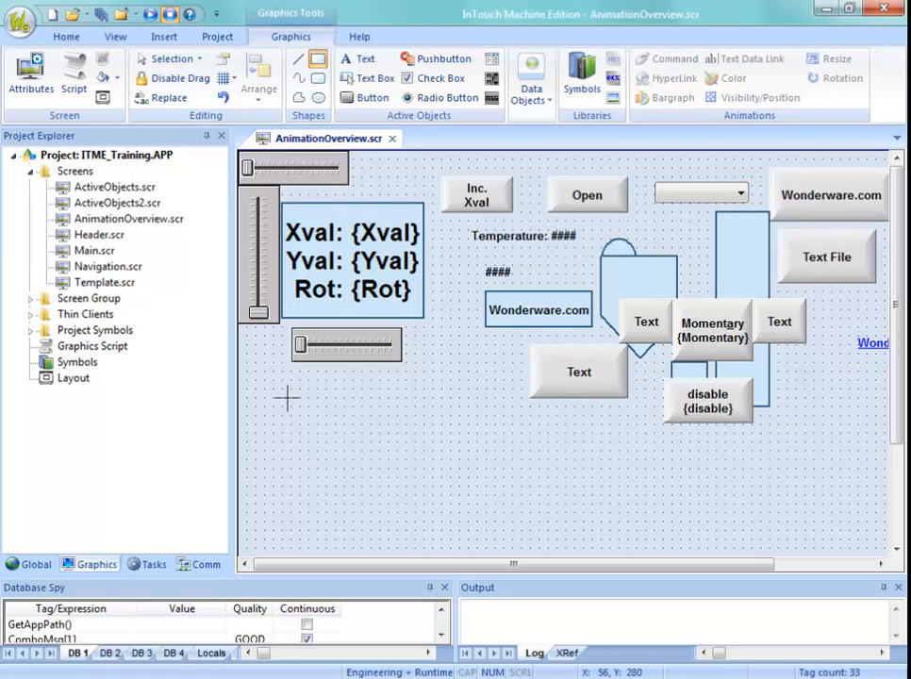
{"action": "mouse_move", "coordinate": [291, 398]}
{"action": "left_mouse_down"}
{"action": "mouse_move", "coordinate": [301, 497]}
{"action": "mouse_move", "coordinate": [320, 542]}
{"action": "left_mouse_up"}
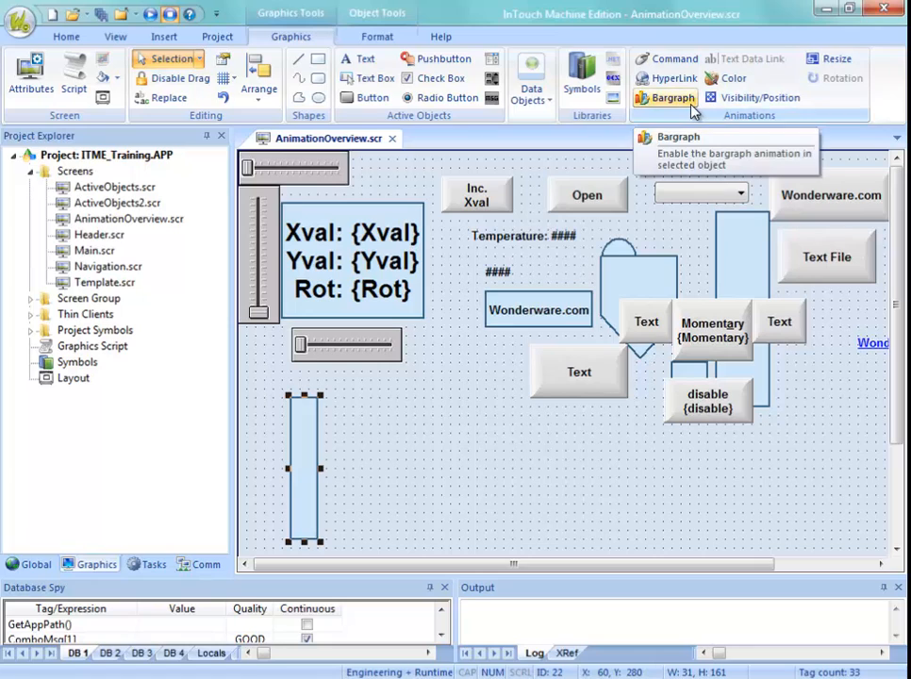
{"action": "double_click", "coordinate": [301, 469]}
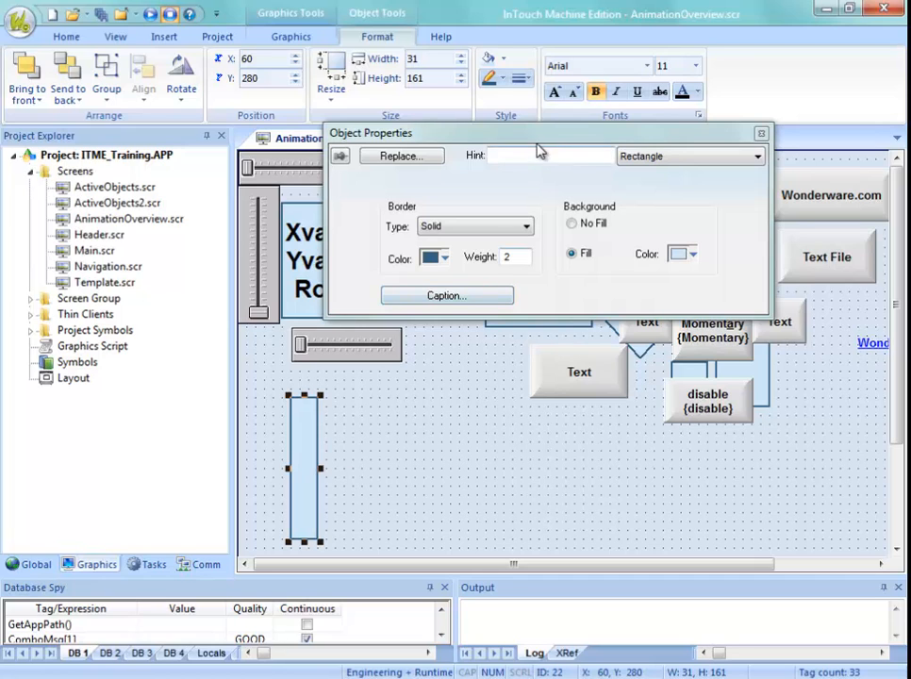
{"action": "left_click_drag", "start_coordinate": [542, 140], "coordinate": [513, 220]}
{"action": "left_click", "coordinate": [291, 35]}
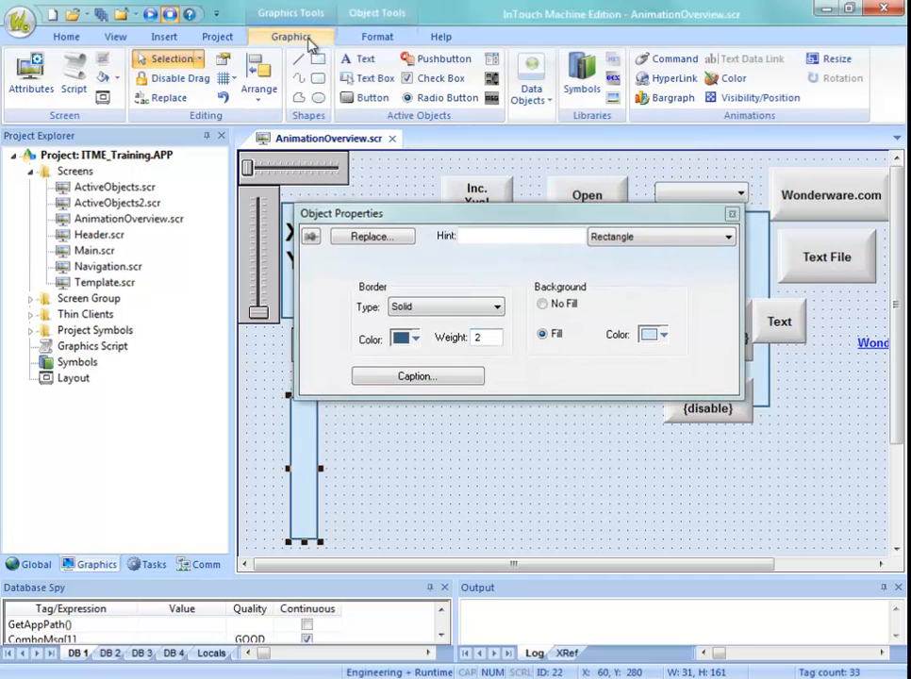
{"action": "left_click", "coordinate": [686, 99]}
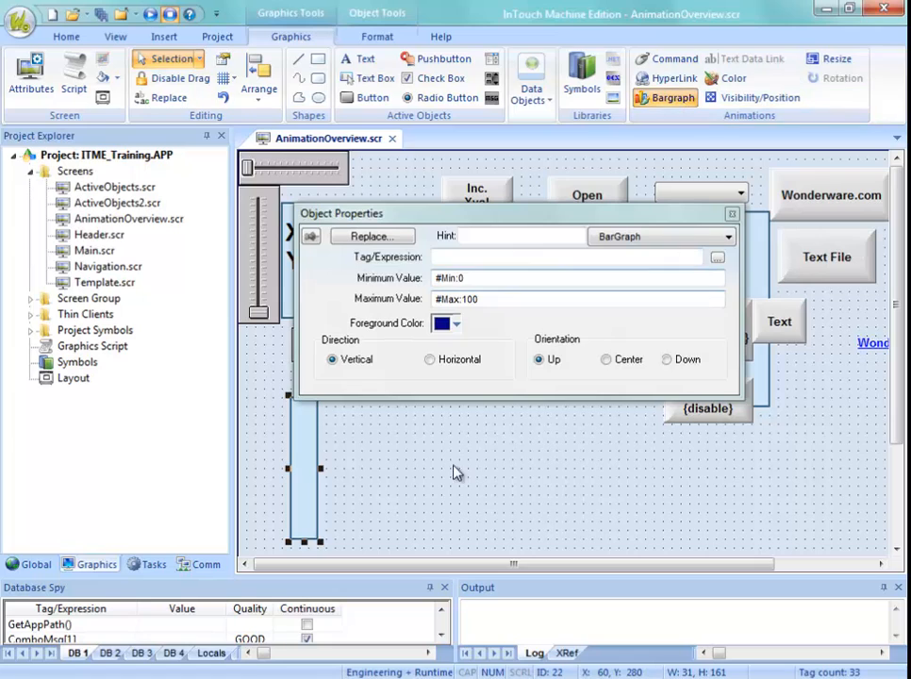
Set the bargraph's tag to YVal and its foreground color to the custom green.
{"action": "left_click", "coordinate": [472, 258]}
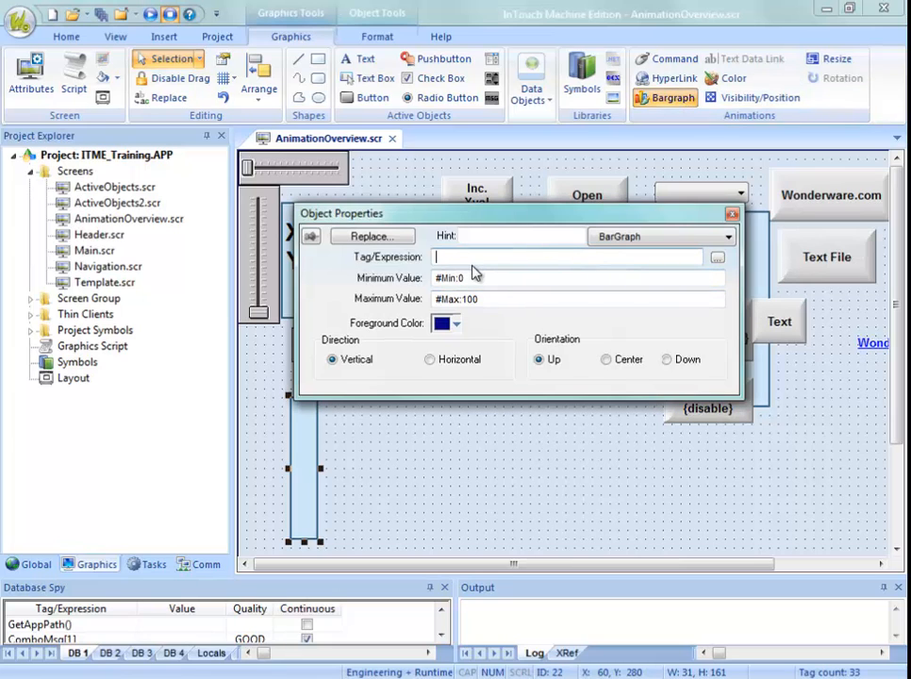
{"action": "type", "text": "YVal"}
{"action": "left_click", "coordinate": [456, 323]}
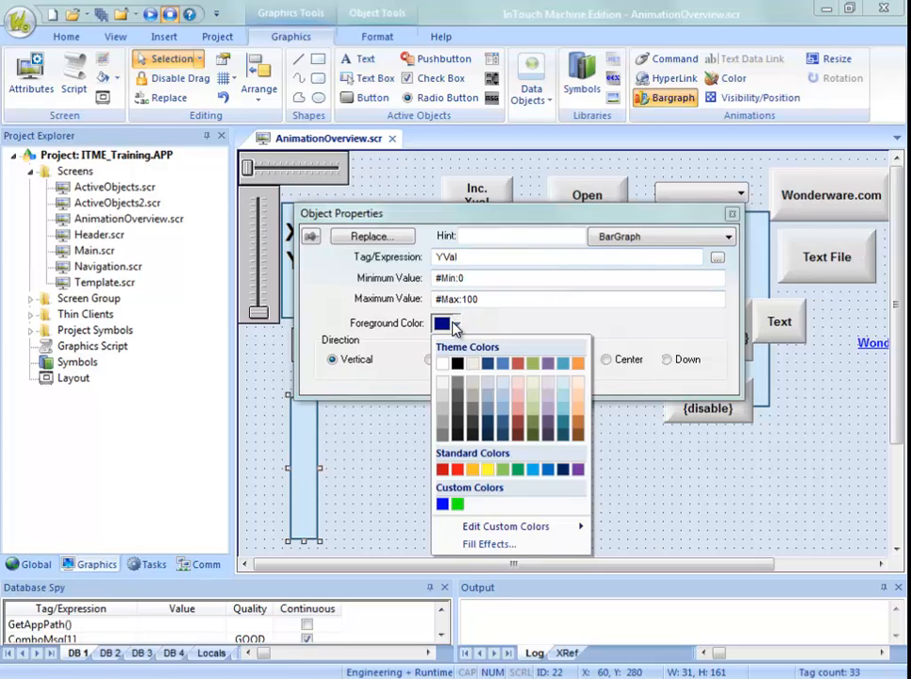
{"action": "left_click", "coordinate": [458, 504]}
{"action": "left_click", "coordinate": [410, 500]}
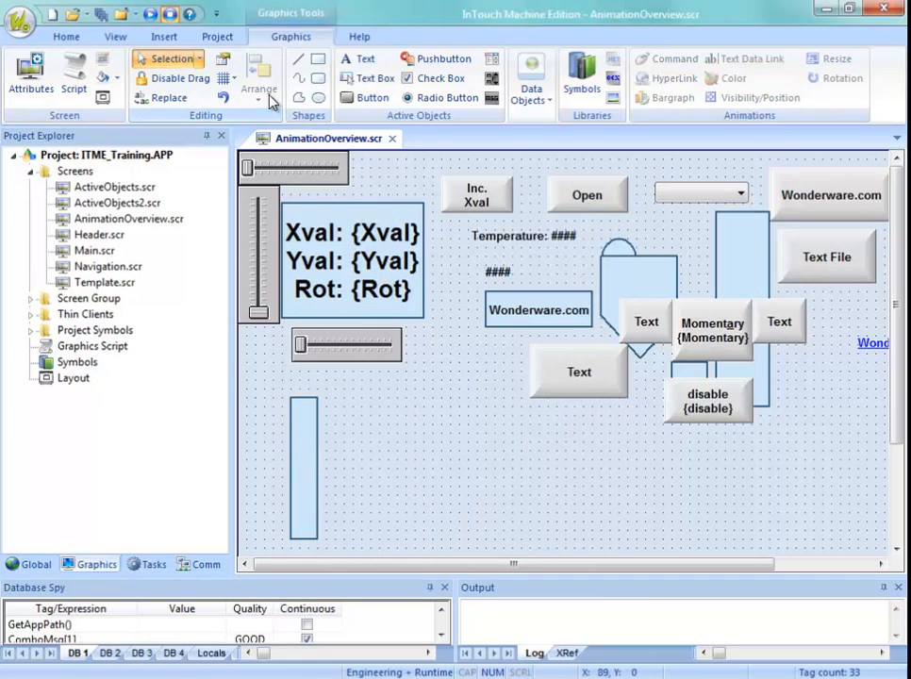
Save the screen and test the bargraph in the Remote Desktop session by raising the Yval slider to about 72.
{"action": "right_click", "coordinate": [310, 141]}
{"action": "left_click", "coordinate": [342, 148]}
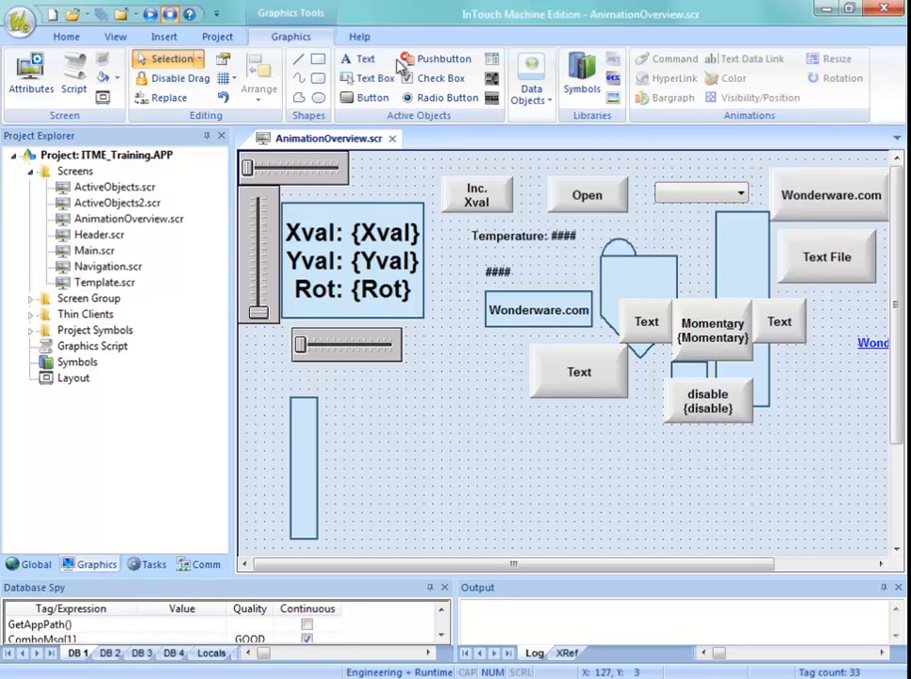
{"action": "left_click_drag", "start_coordinate": [908, 13], "coordinate": [593, 13]}
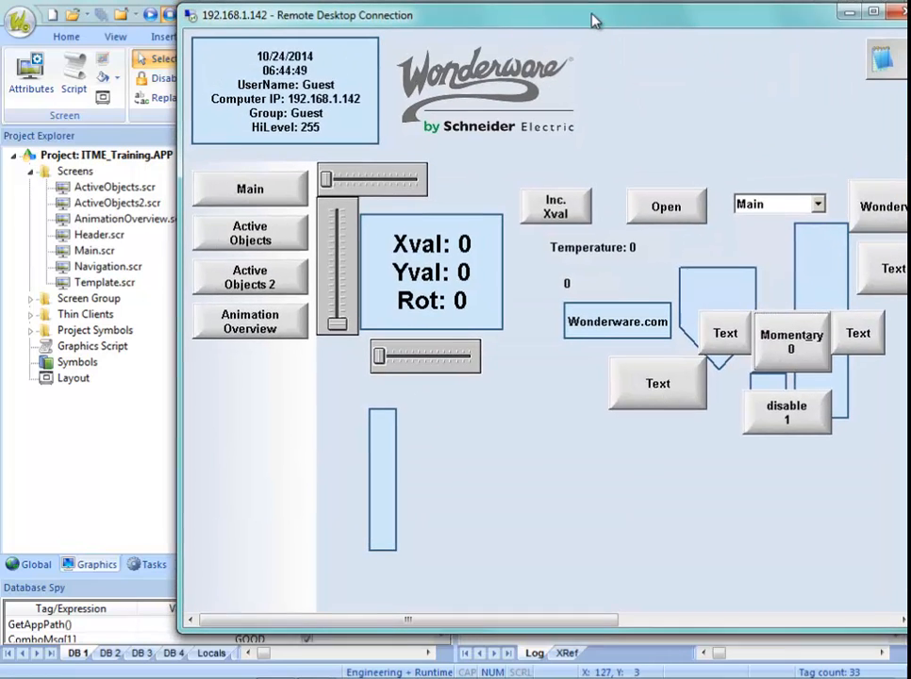
{"action": "left_click_drag", "start_coordinate": [342, 326], "coordinate": [342, 238]}
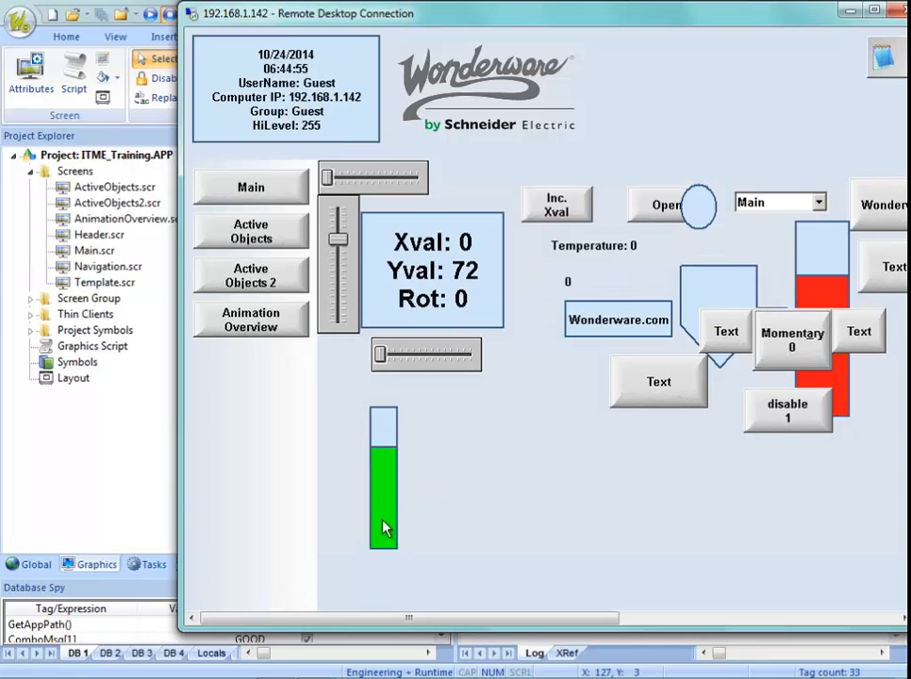
{"action": "left_click_drag", "start_coordinate": [484, 20], "coordinate": [504, 0]}
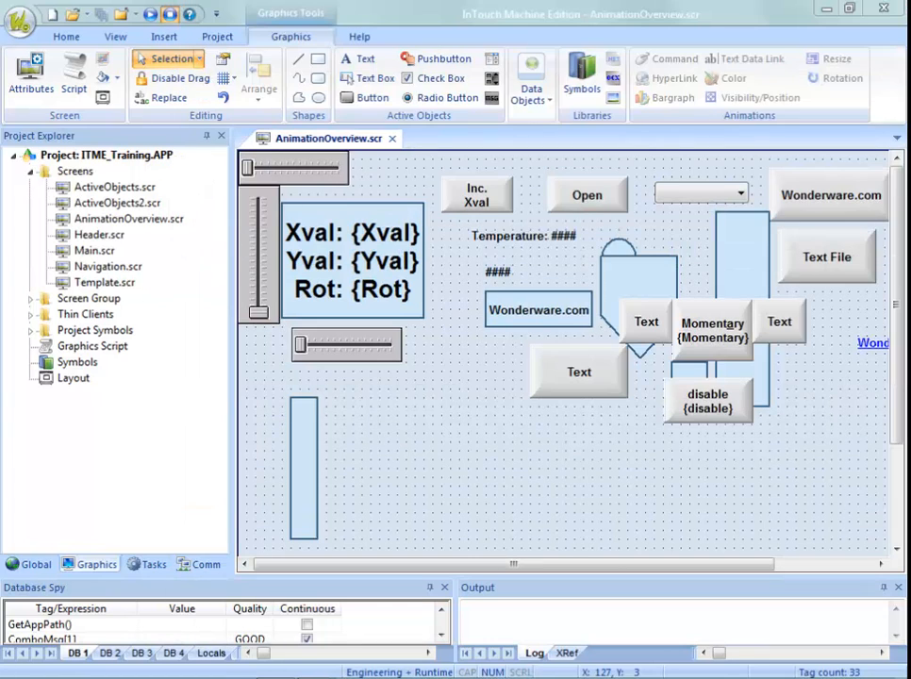
Duplicate the bargraph rectangle twice in the same row, placing the copies at X 100 and X 140.
{"action": "left_click", "coordinate": [314, 472]}
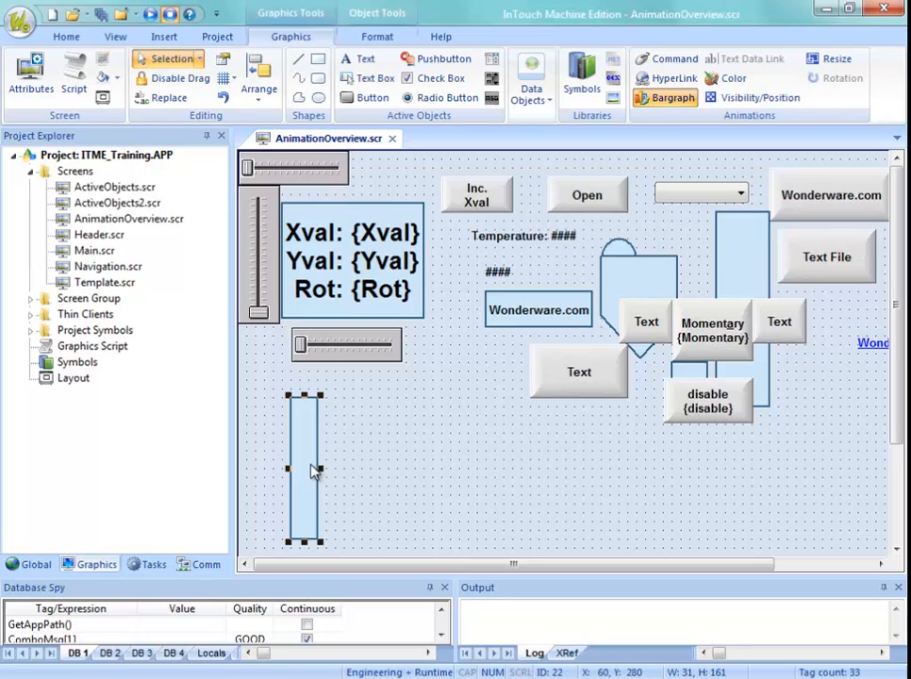
{"action": "left_click_drag", "start_coordinate": [314, 472], "coordinate": [387, 472]}
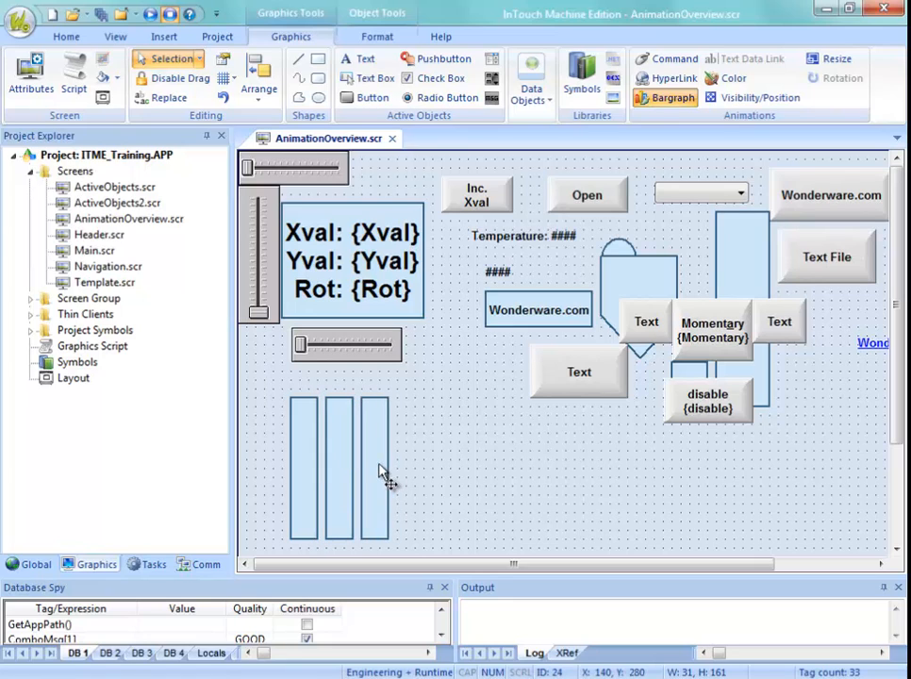
Set the bargraph orientation to Center for the middle bar and Down for the third bar.
{"action": "double_click", "coordinate": [315, 498]}
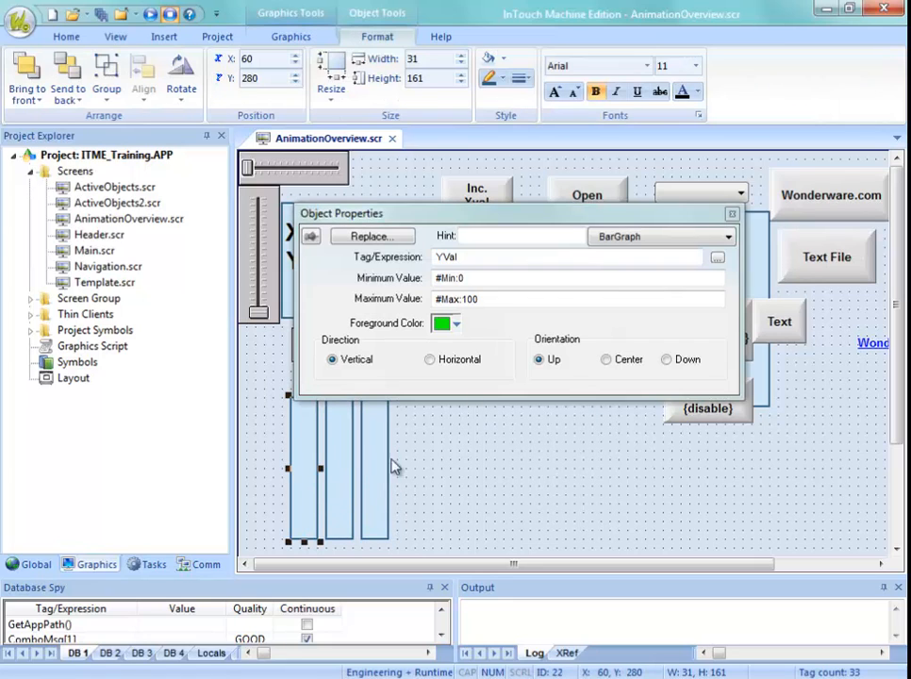
{"action": "left_click_drag", "start_coordinate": [476, 217], "coordinate": [422, 168]}
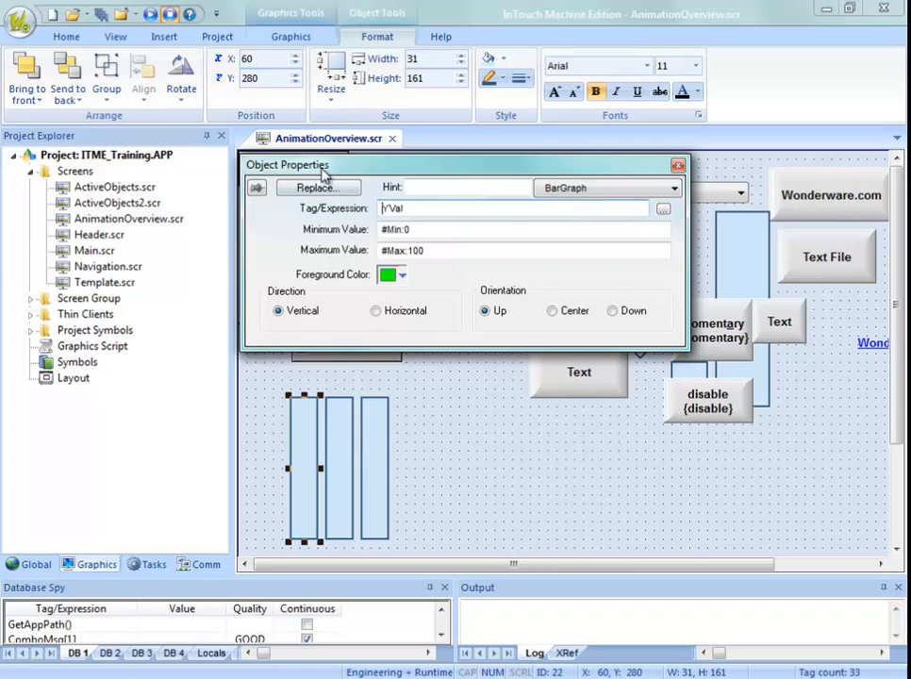
{"action": "left_click", "coordinate": [343, 483]}
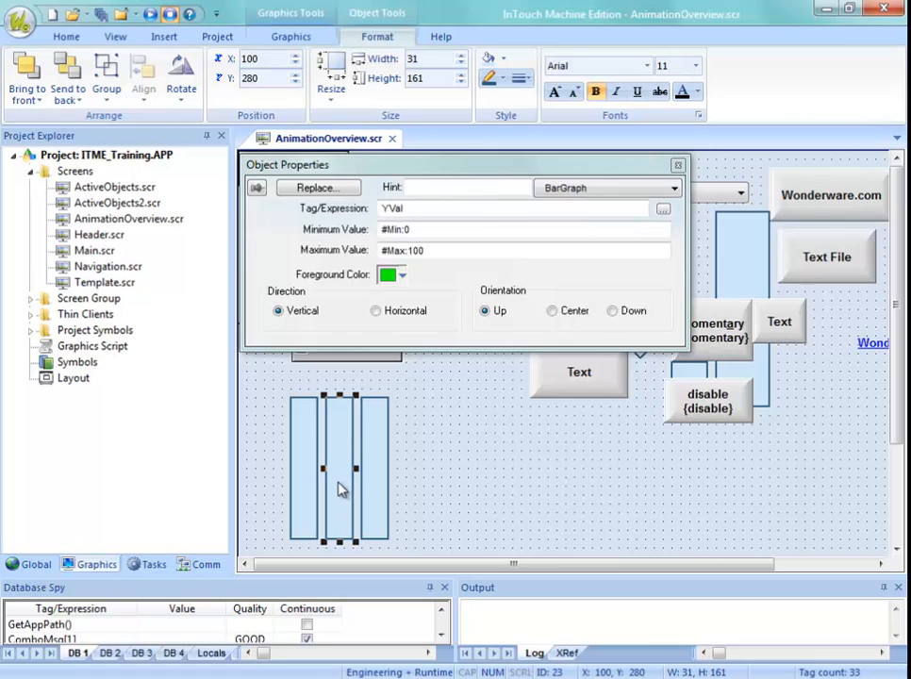
{"action": "left_click", "coordinate": [553, 311]}
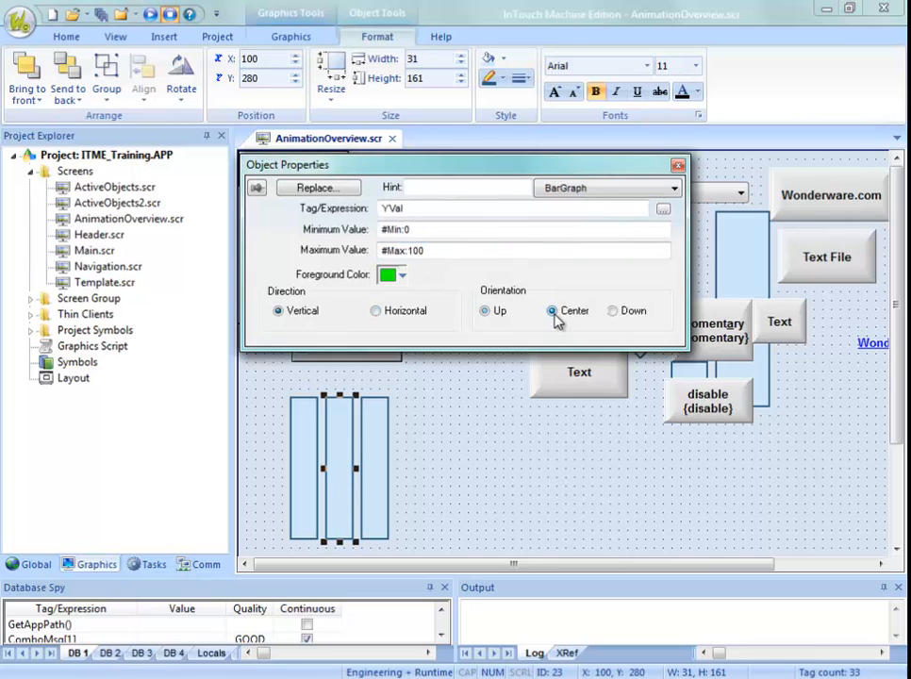
{"action": "left_click", "coordinate": [382, 487]}
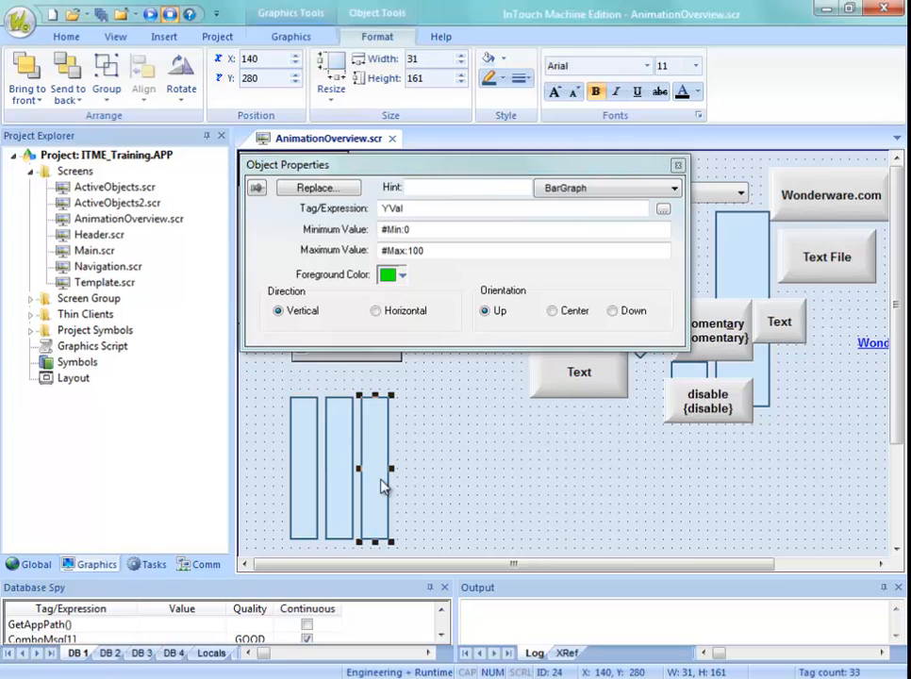
{"action": "left_click", "coordinate": [614, 311]}
{"action": "left_click", "coordinate": [543, 460]}
Save the screen and test the three bargraphs in the Remote Desktop session by lowering the Yval slider to about 54.
{"action": "right_click", "coordinate": [335, 142]}
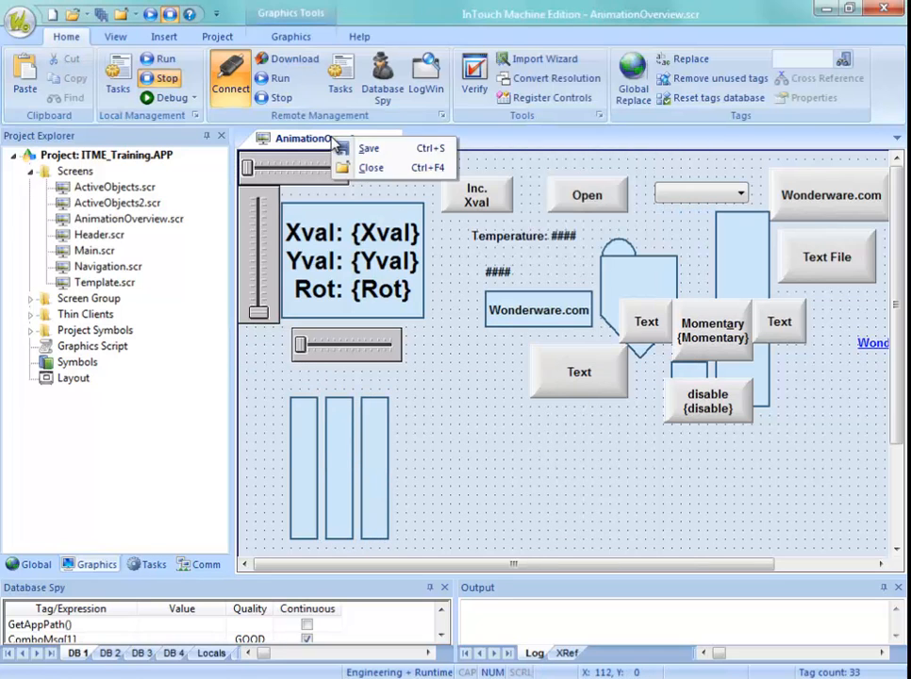
{"action": "left_click", "coordinate": [365, 148]}
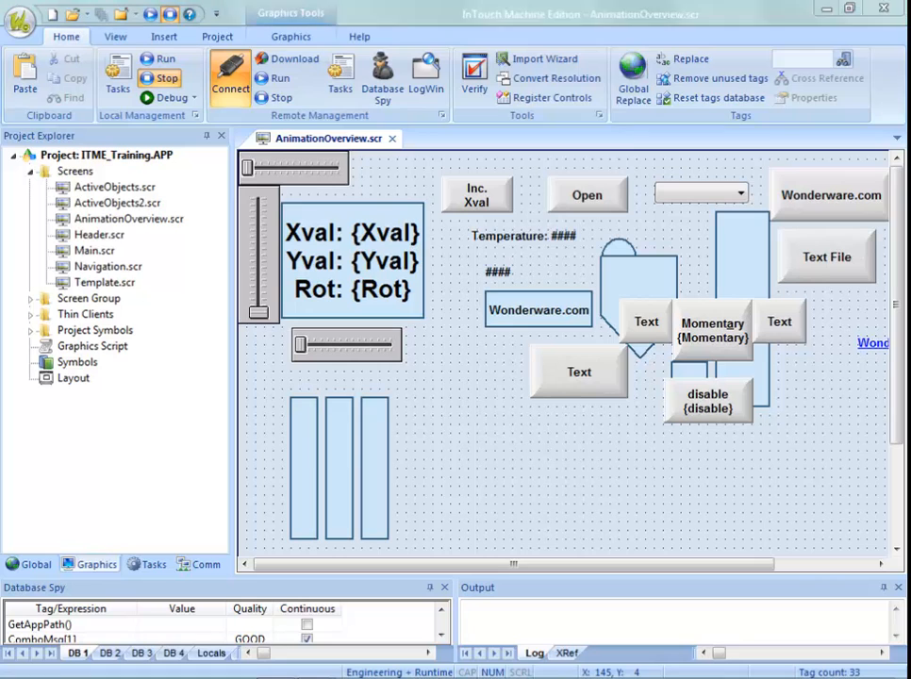
{"action": "left_click_drag", "start_coordinate": [481, 0], "coordinate": [430, 5]}
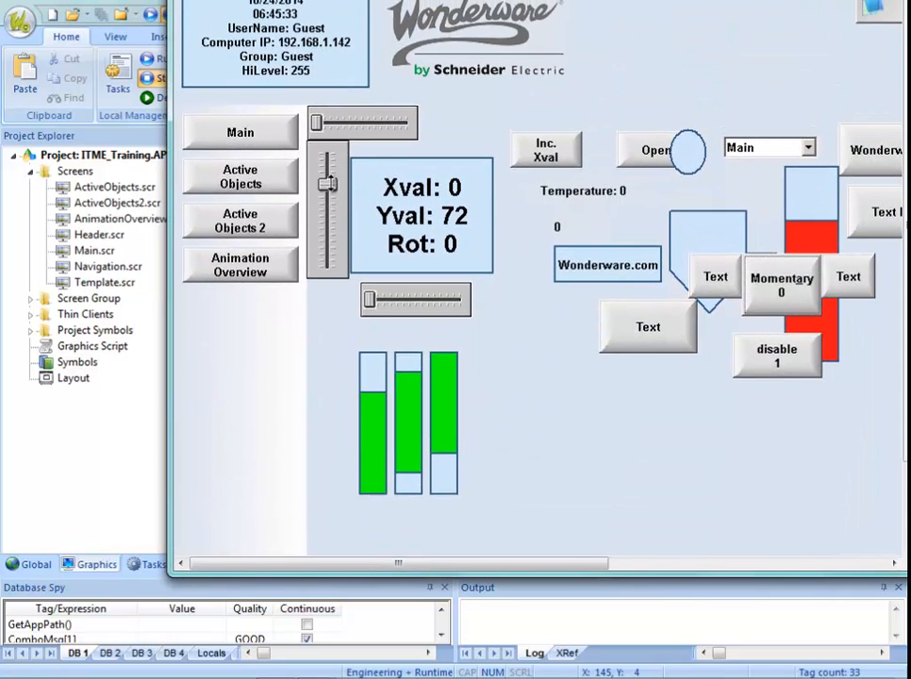
{"action": "mouse_move", "coordinate": [327, 184]}
{"action": "left_mouse_down"}
{"action": "mouse_move", "coordinate": [328, 259]}
{"action": "mouse_move", "coordinate": [339, 193]}
{"action": "mouse_move", "coordinate": [332, 189]}
{"action": "mouse_move", "coordinate": [334, 240]}
{"action": "mouse_move", "coordinate": [340, 188]}
{"action": "mouse_move", "coordinate": [330, 230]}
{"action": "mouse_move", "coordinate": [333, 204]}
{"action": "left_mouse_up"}
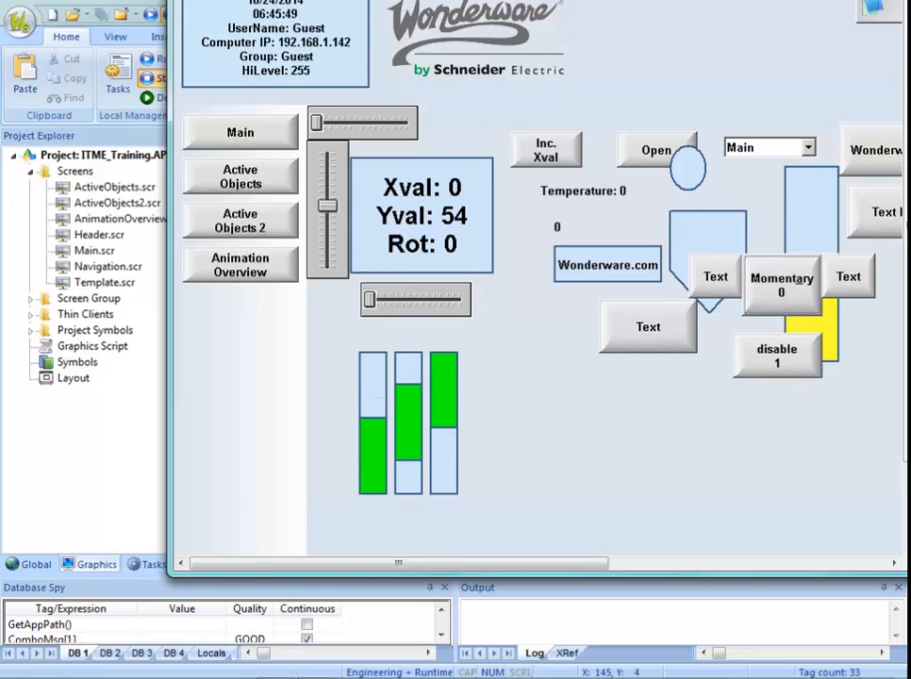
{"action": "scroll", "coordinate": [538, 283], "scroll_direction": "down", "scroll_amount": 3}
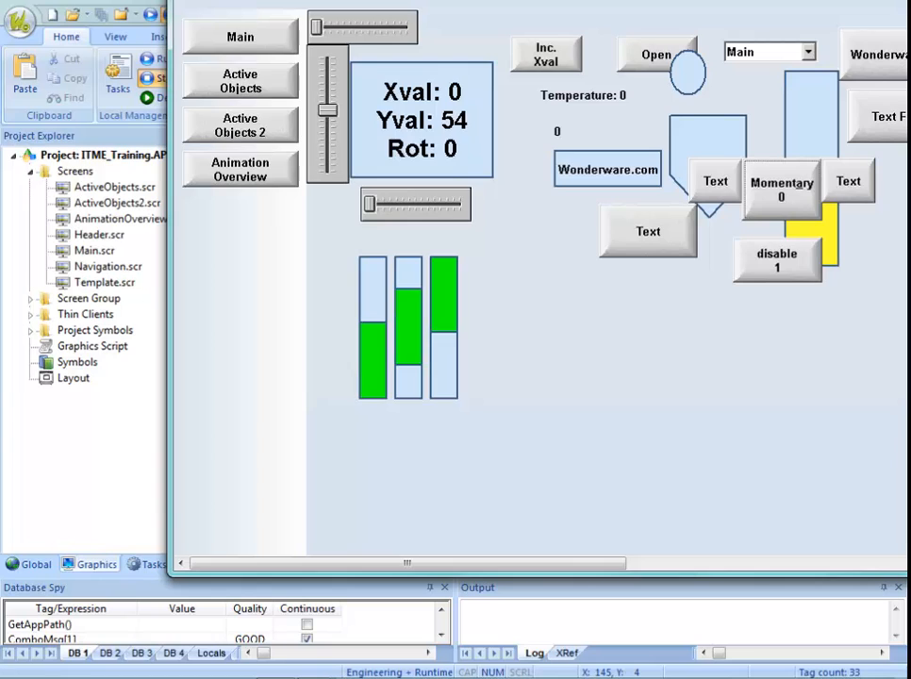
{"action": "left_click_drag", "start_coordinate": [453, 0], "coordinate": [515, 0]}
Duplicate the first bar and reshape the copy into a wide bar 131 by 31 at X 180, Y 280, checking its bargraph settings.
{"action": "left_click", "coordinate": [298, 507]}
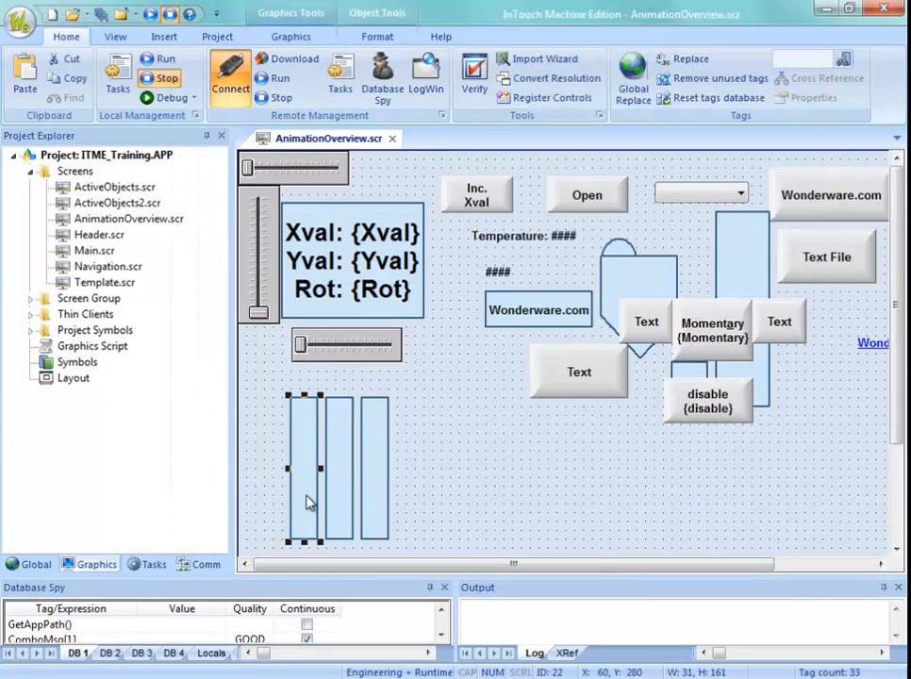
{"action": "left_click_drag", "start_coordinate": [306, 503], "coordinate": [437, 507]}
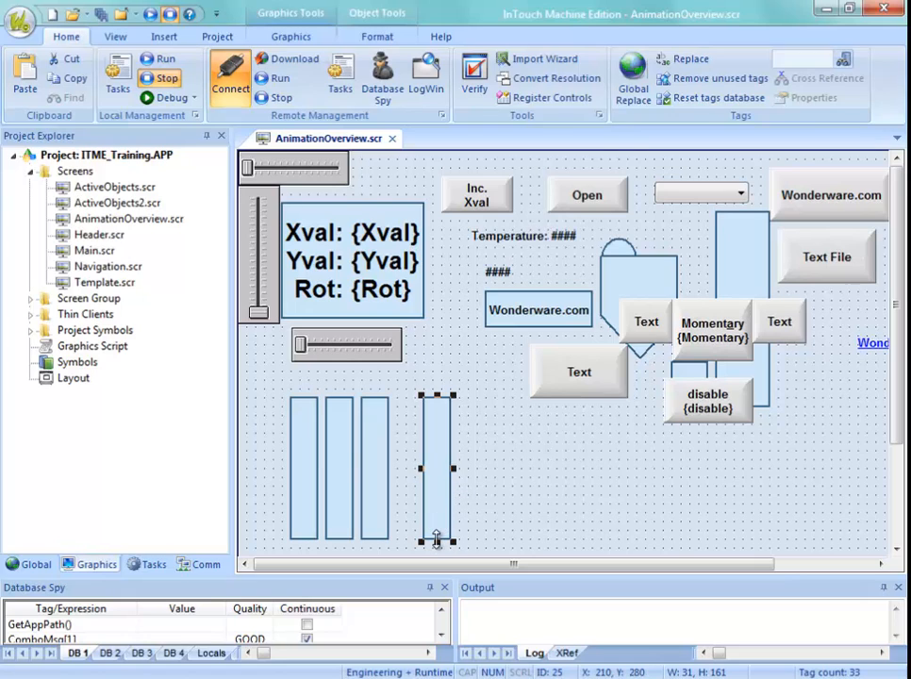
{"action": "left_click_drag", "start_coordinate": [437, 540], "coordinate": [482, 421]}
{"action": "left_click", "coordinate": [450, 419]}
{"action": "left_click", "coordinate": [447, 415]}
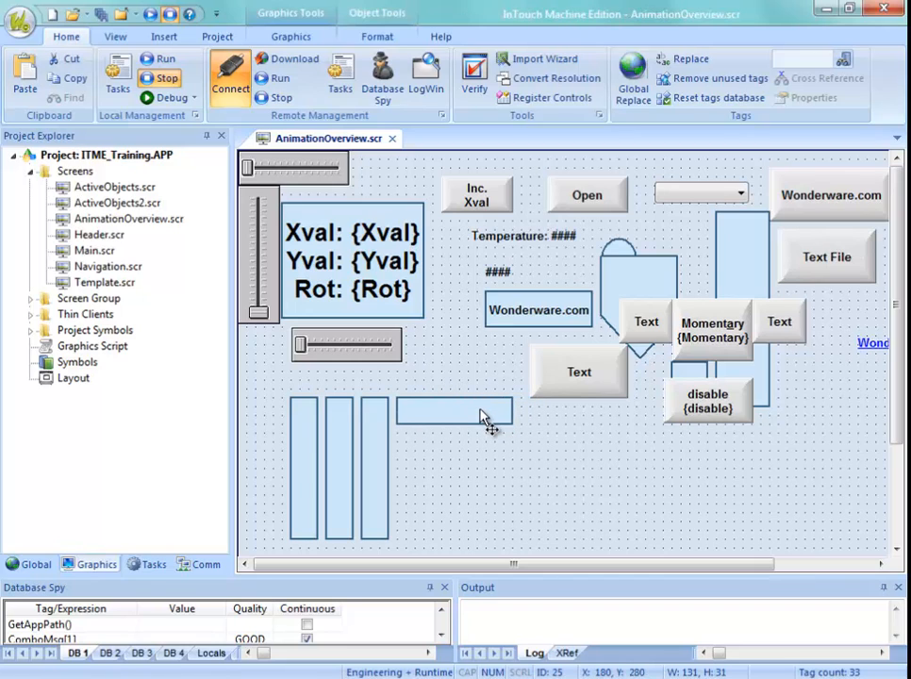
{"action": "double_click", "coordinate": [480, 421]}
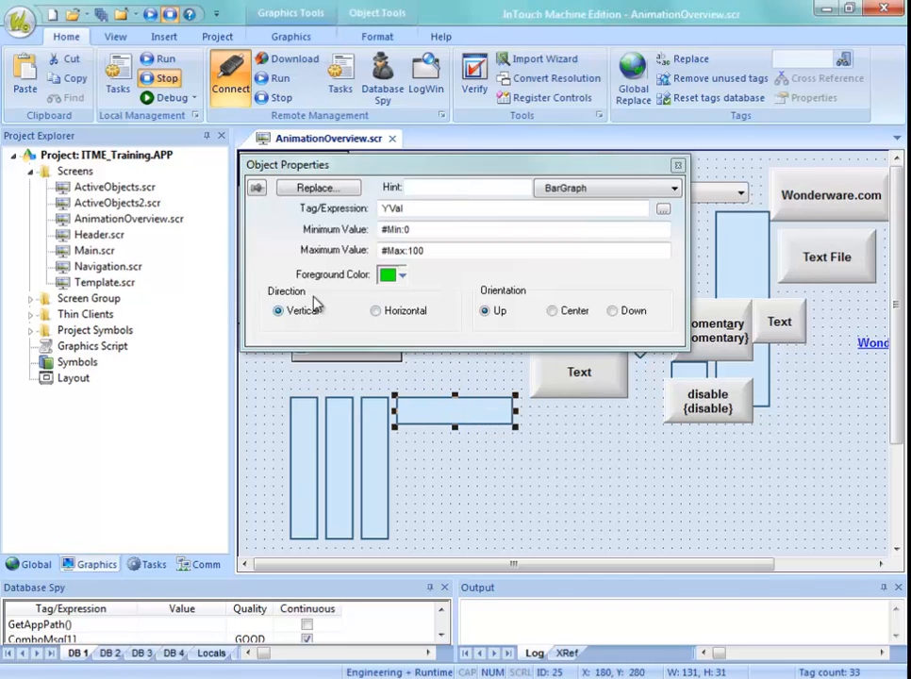
{"action": "left_click", "coordinate": [505, 434]}
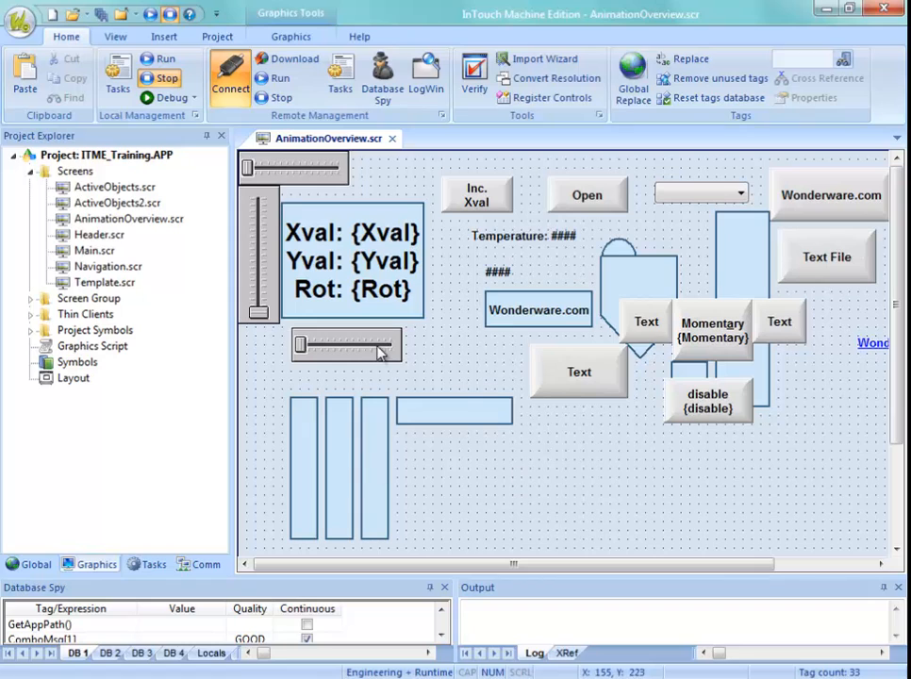
Save the screen and test the wide bar in the Remote Desktop session by raising the Yval slider.
{"action": "right_click", "coordinate": [311, 144]}
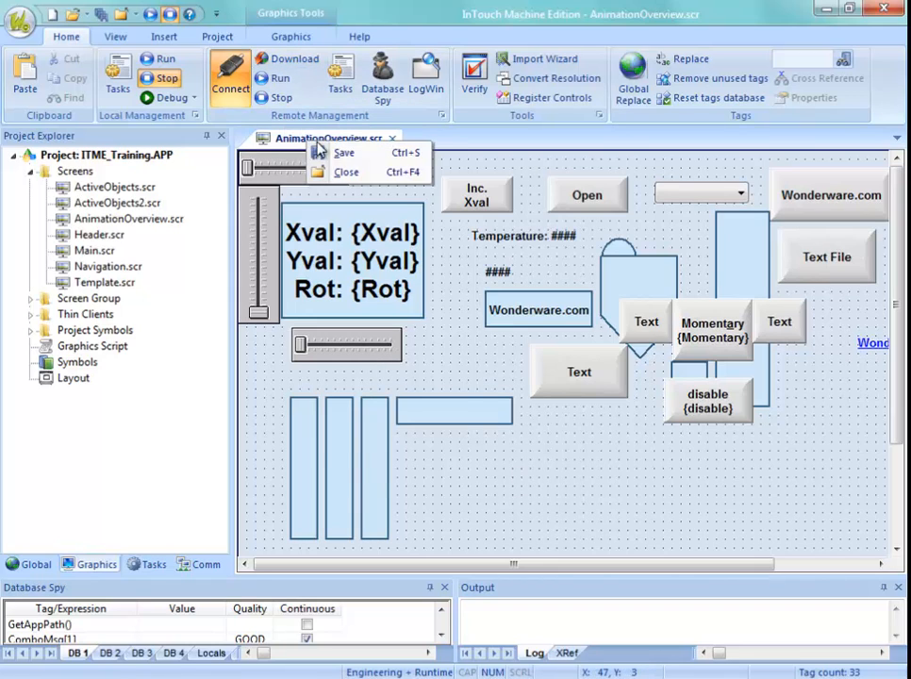
{"action": "left_click", "coordinate": [339, 151]}
{"action": "left_click_drag", "start_coordinate": [528, 0], "coordinate": [437, 62]}
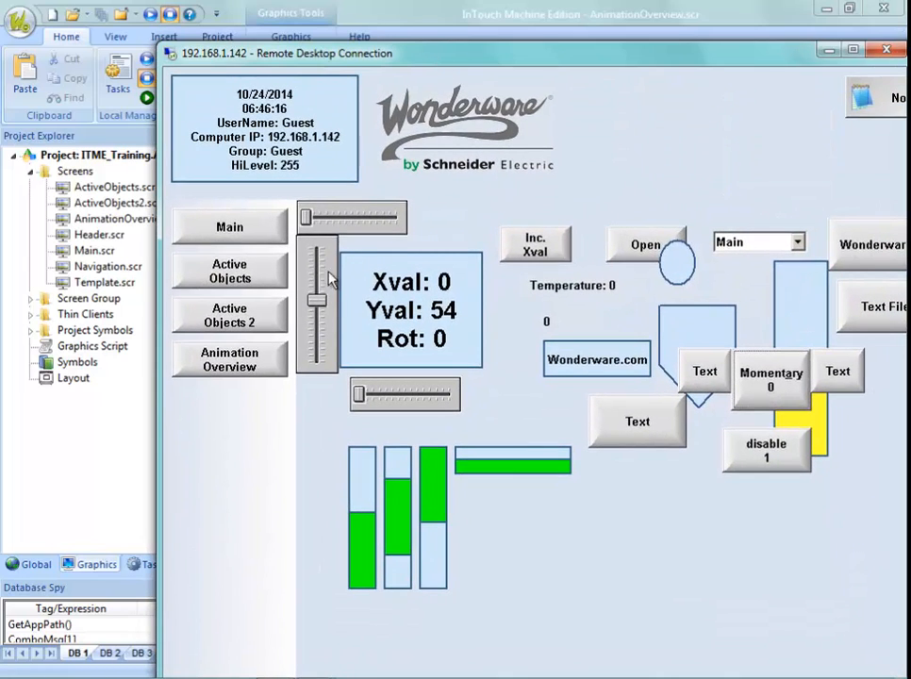
{"action": "left_click_drag", "start_coordinate": [317, 317], "coordinate": [321, 283]}
{"action": "left_click", "coordinate": [335, 40]}
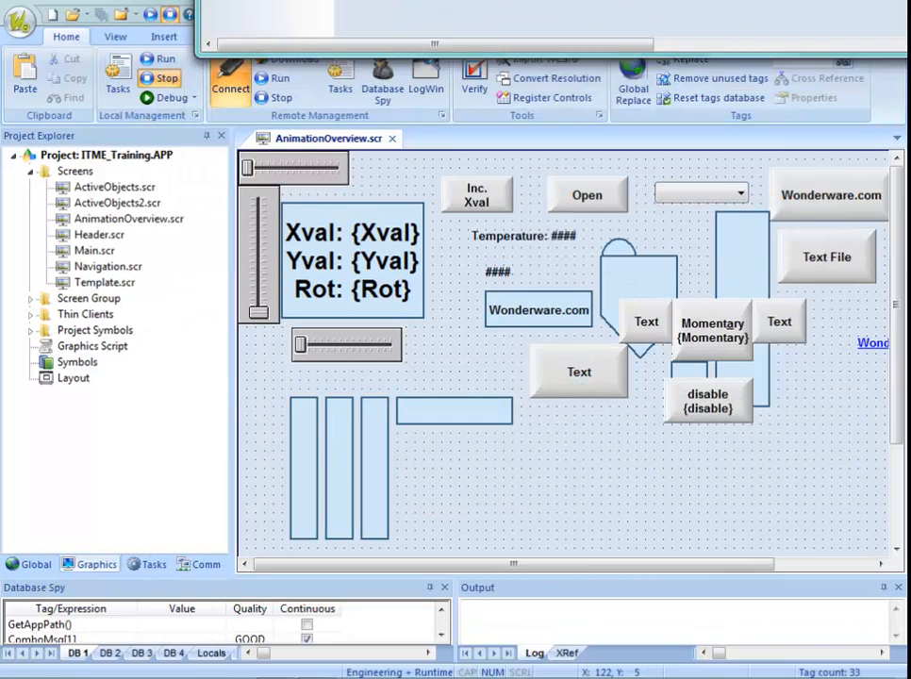
Set the wide bar's direction to Horizontal and stack two copies below it, with orientations Center and Down.
{"action": "double_click", "coordinate": [484, 413]}
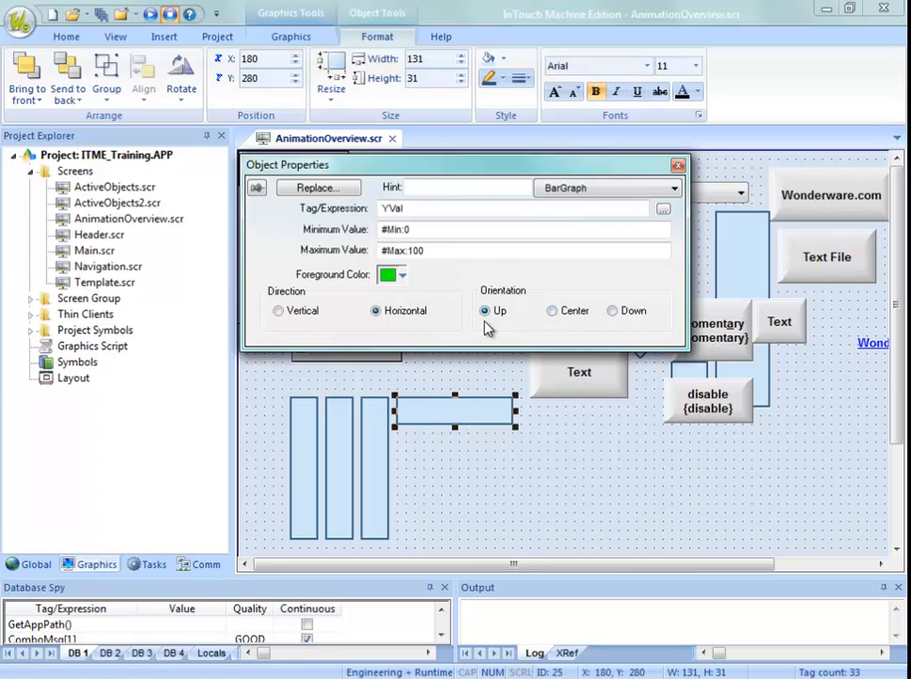
{"action": "left_click_drag", "start_coordinate": [478, 409], "coordinate": [500, 483]}
{"action": "left_click", "coordinate": [552, 311]}
{"action": "left_click", "coordinate": [613, 311]}
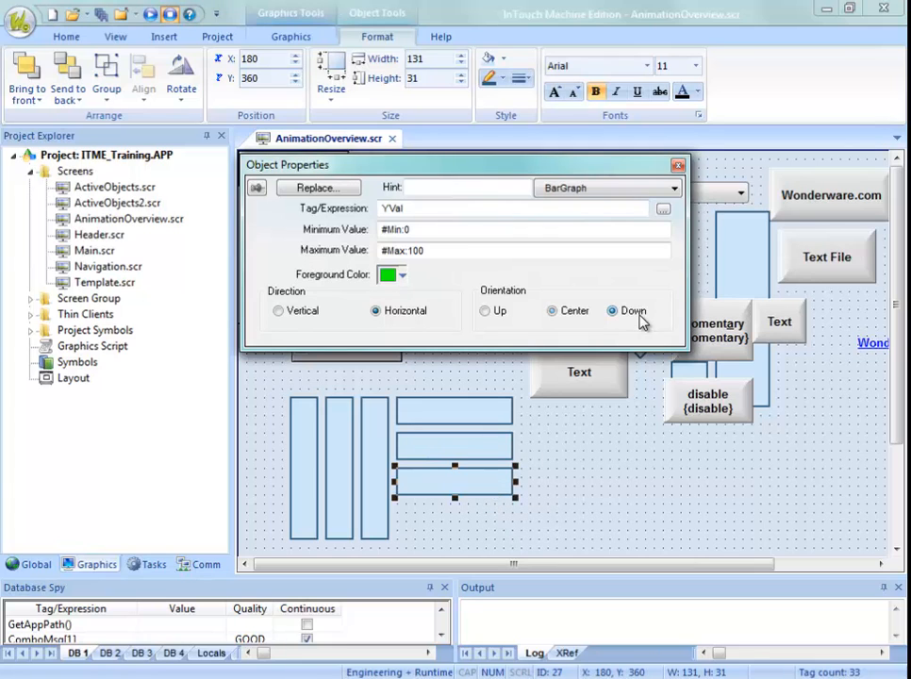
{"action": "left_click", "coordinate": [585, 455]}
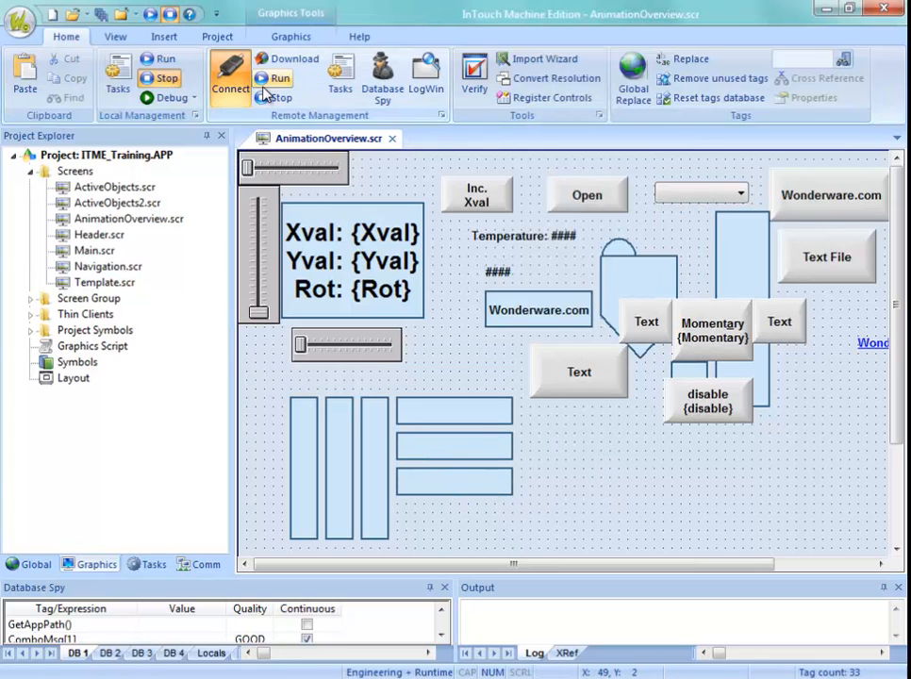
Save the screen and test the horizontal bargraphs in the Remote Desktop session by raising the Yval slider to about 67.
{"action": "right_click", "coordinate": [290, 139]}
{"action": "left_click", "coordinate": [321, 151]}
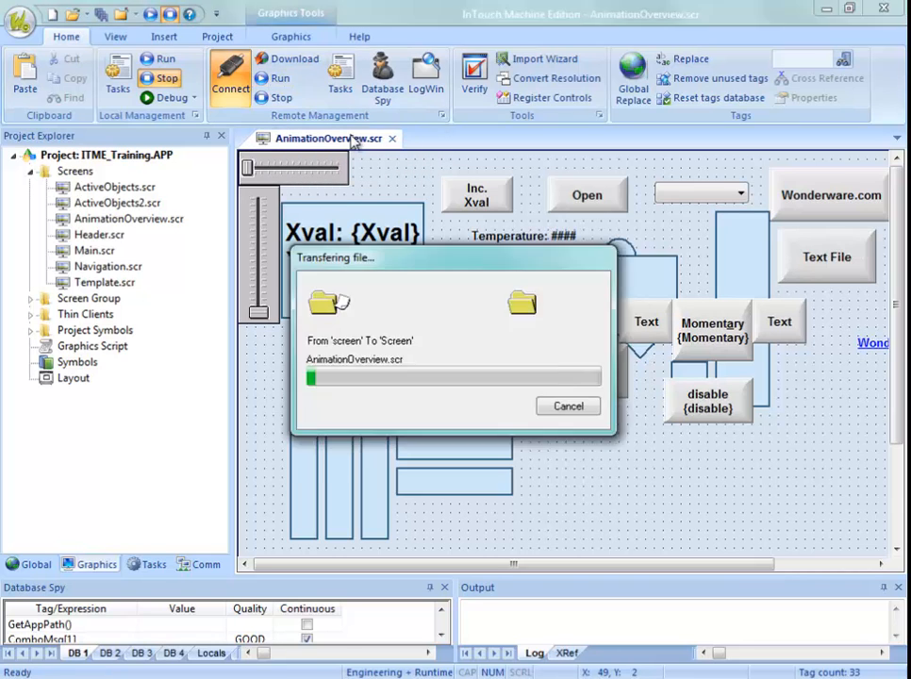
{"action": "left_click_drag", "start_coordinate": [528, 0], "coordinate": [452, 35]}
{"action": "mouse_move", "coordinate": [267, 196]}
{"action": "left_mouse_down"}
{"action": "mouse_move", "coordinate": [265, 238]}
{"action": "mouse_move", "coordinate": [285, 180]}
{"action": "mouse_move", "coordinate": [285, 234]}
{"action": "mouse_move", "coordinate": [295, 189]}
{"action": "mouse_move", "coordinate": [287, 211]}
{"action": "mouse_move", "coordinate": [284, 189]}
{"action": "left_mouse_up"}
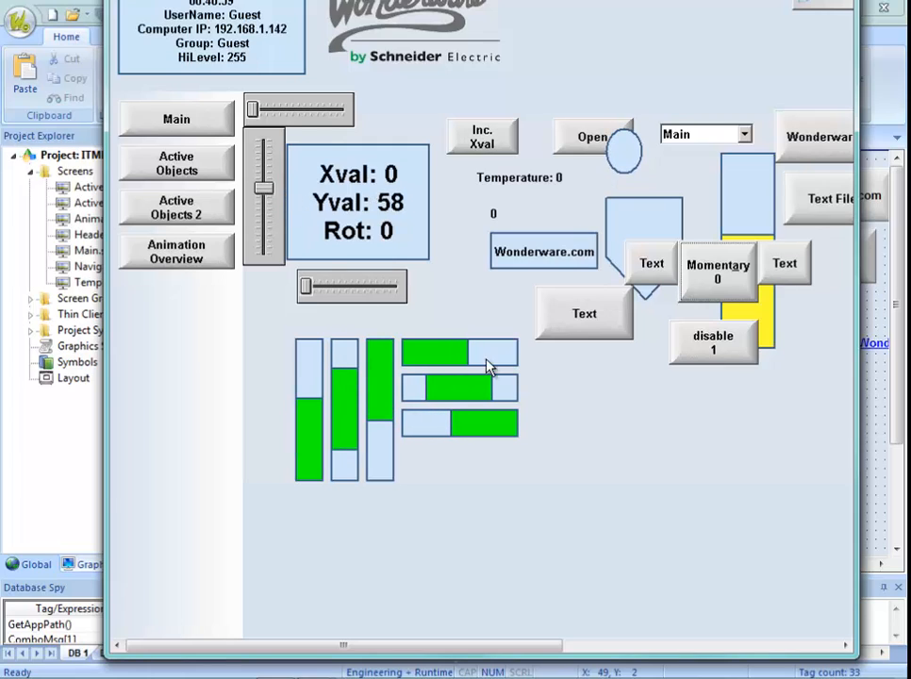
{"action": "left_click_drag", "start_coordinate": [261, 189], "coordinate": [264, 177]}
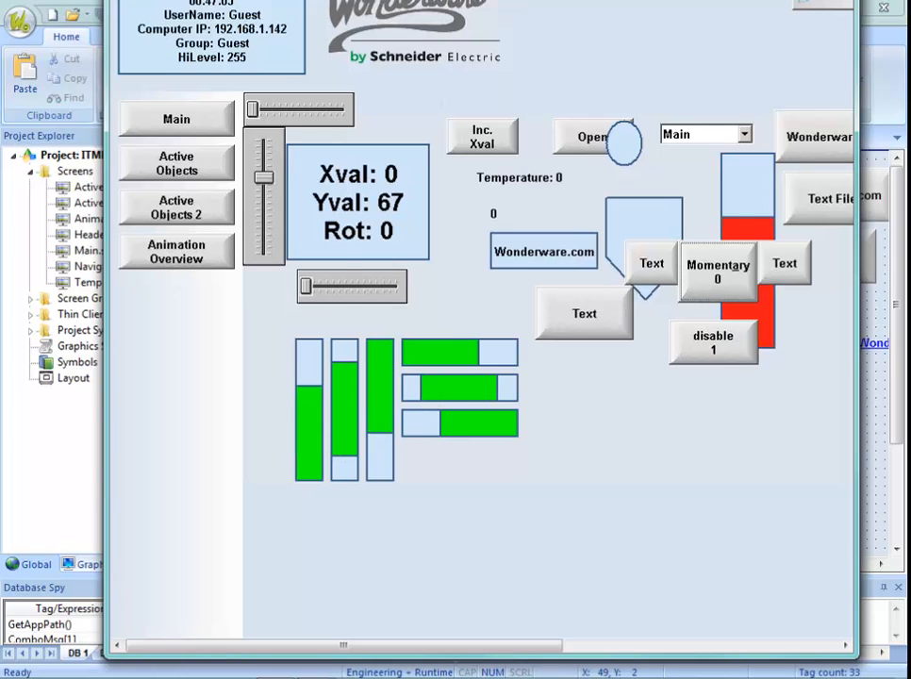
{"action": "left_click_drag", "start_coordinate": [509, 0], "coordinate": [578, 0]}
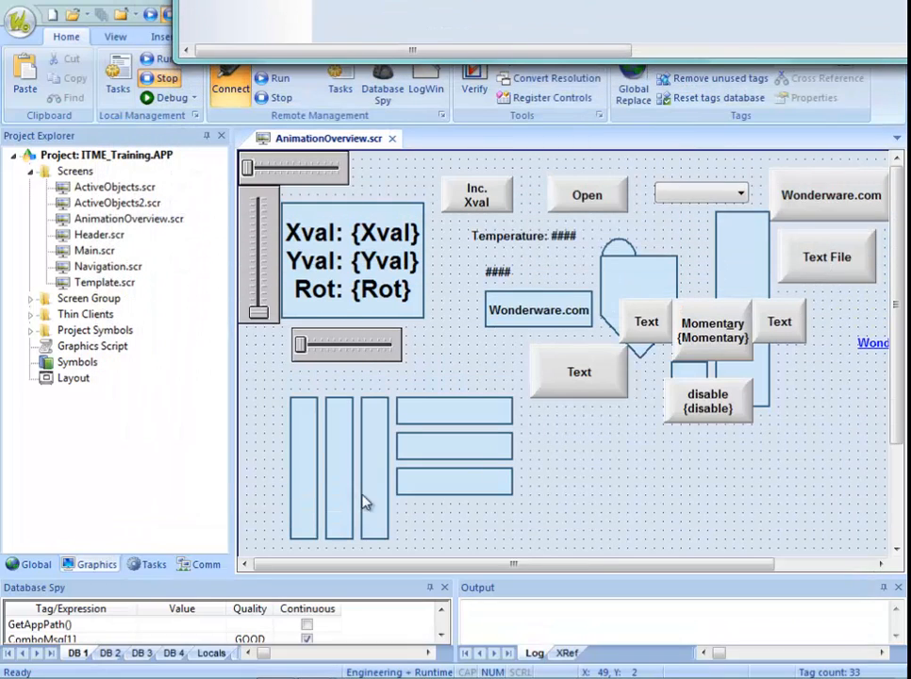
Copy the first vertical bar to X 360, Y 290 and add a Color animation to the copy.
{"action": "left_click", "coordinate": [310, 488]}
{"action": "left_click_drag", "start_coordinate": [305, 486], "coordinate": [571, 495]}
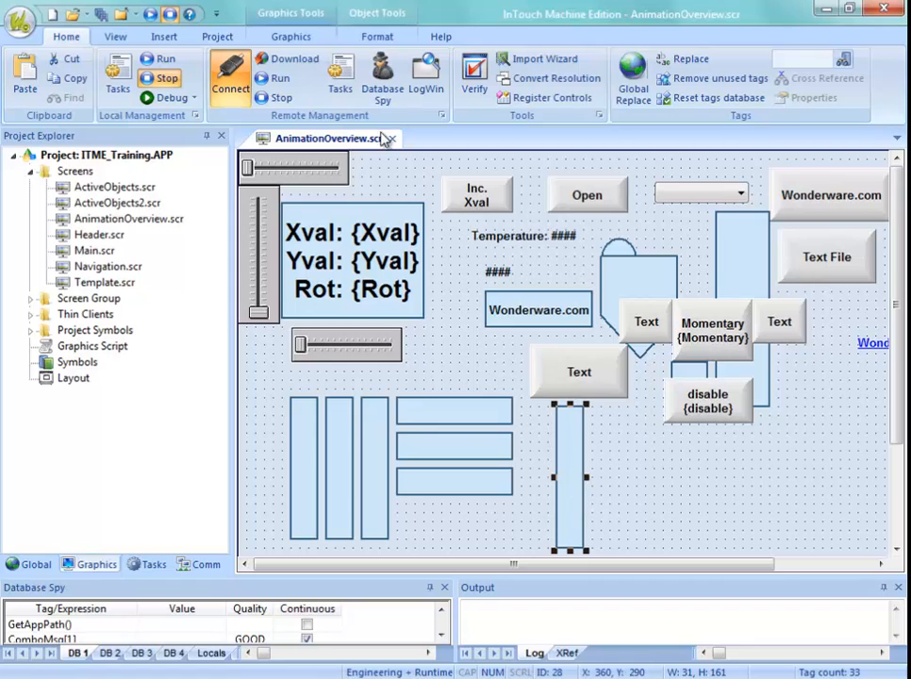
{"action": "left_click", "coordinate": [295, 36]}
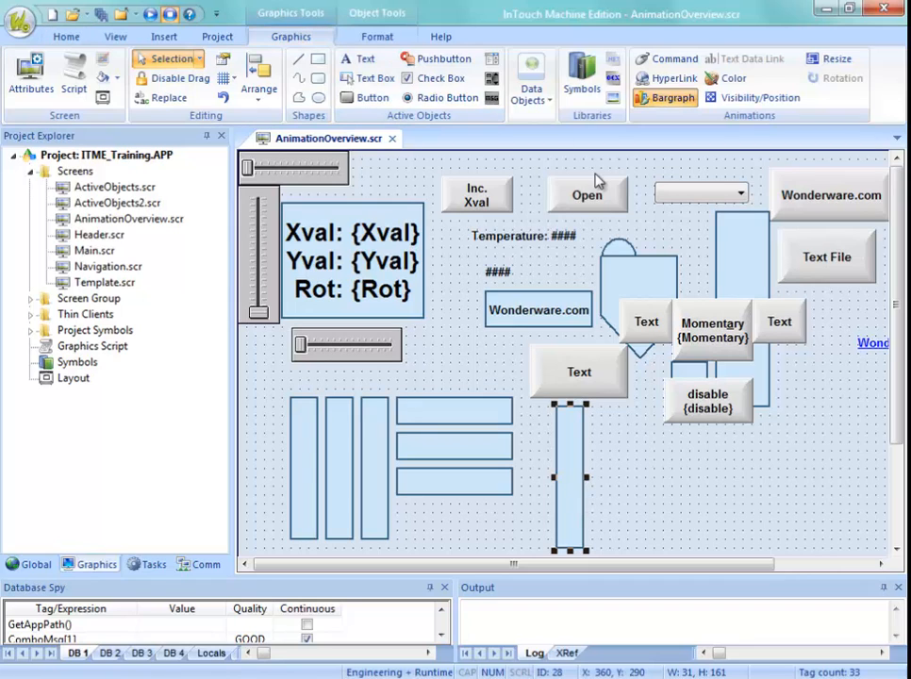
{"action": "left_click", "coordinate": [728, 80]}
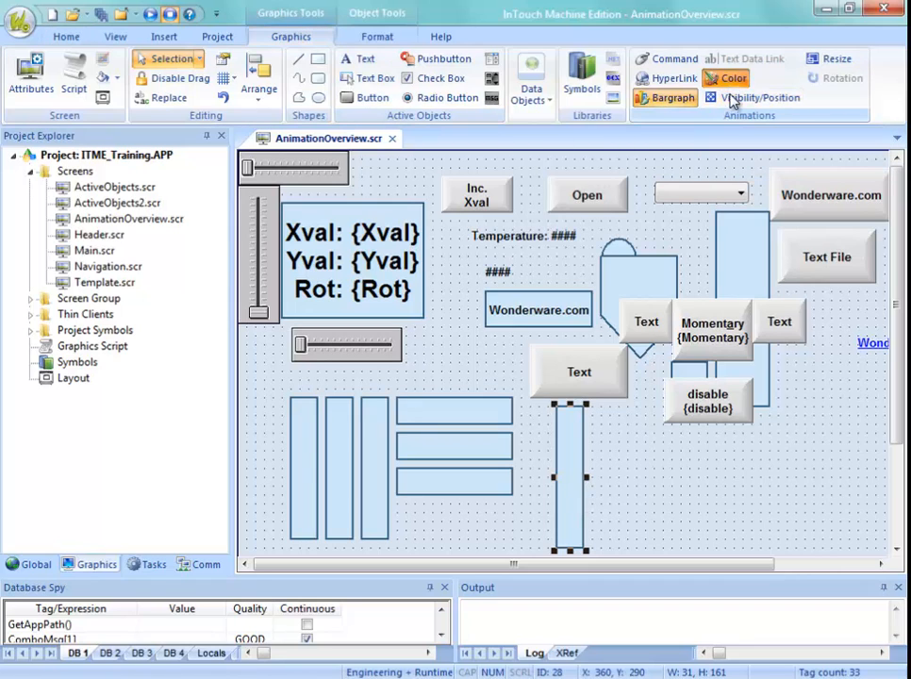
{"action": "left_click", "coordinate": [580, 496]}
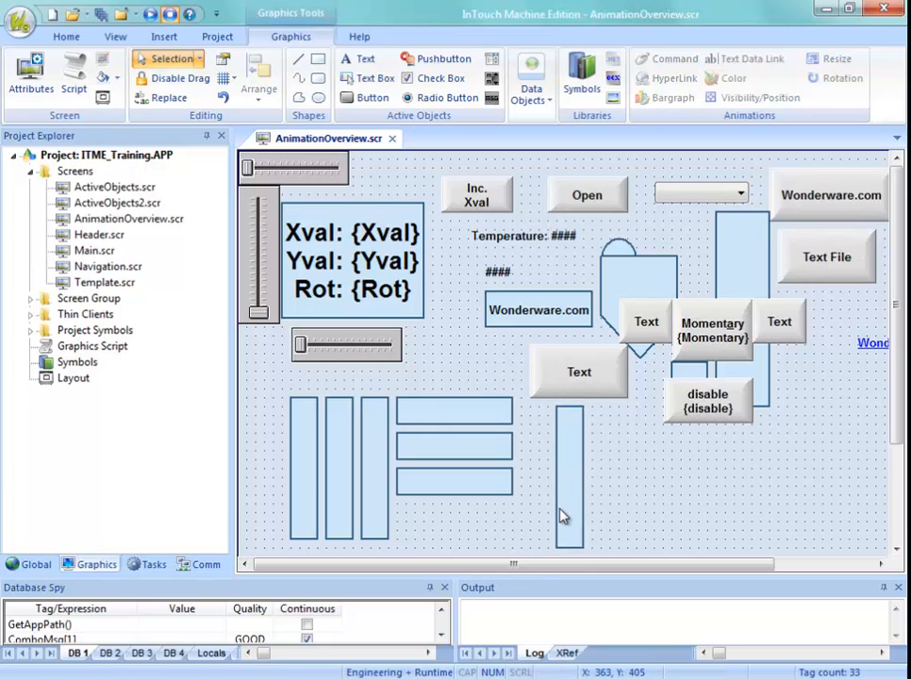
Set the limit expression of the new bar's Color animation to the Yval tag.
{"action": "double_click", "coordinate": [568, 514]}
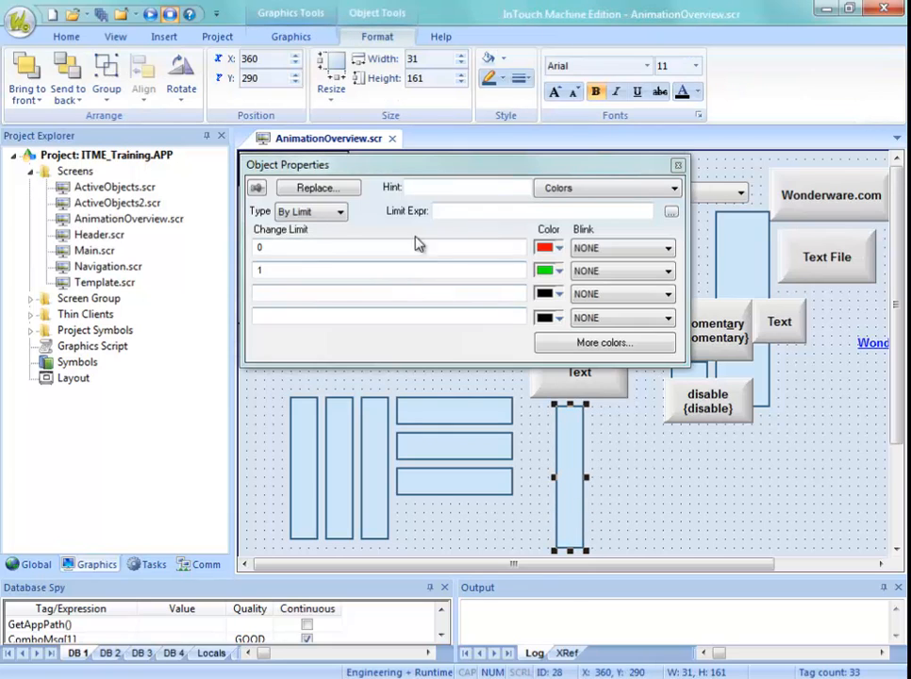
{"action": "double_click", "coordinate": [452, 210]}
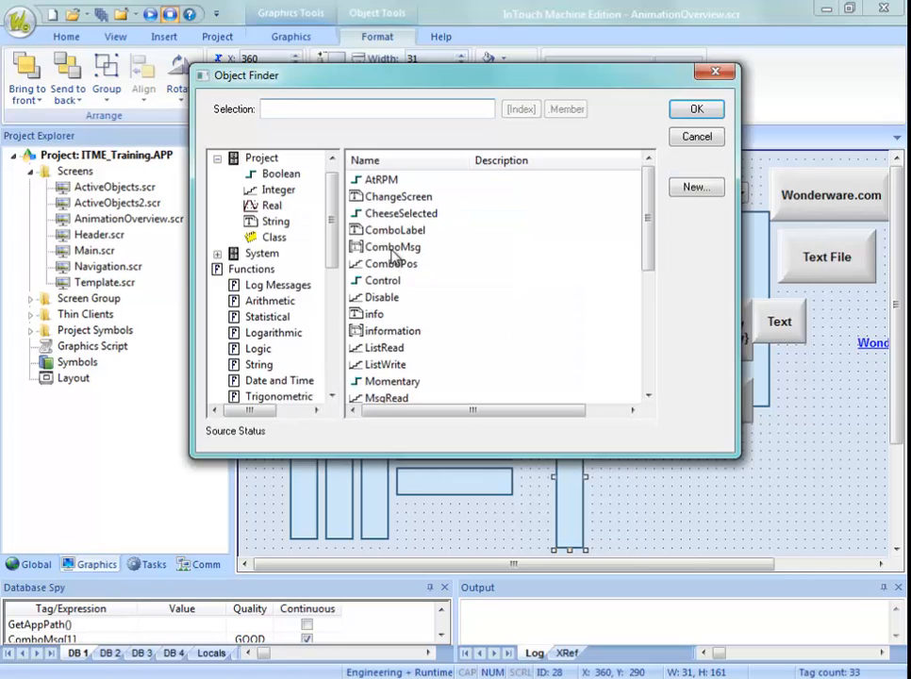
{"action": "type", "text": "Yval"}
{"action": "left_click", "coordinate": [698, 109]}
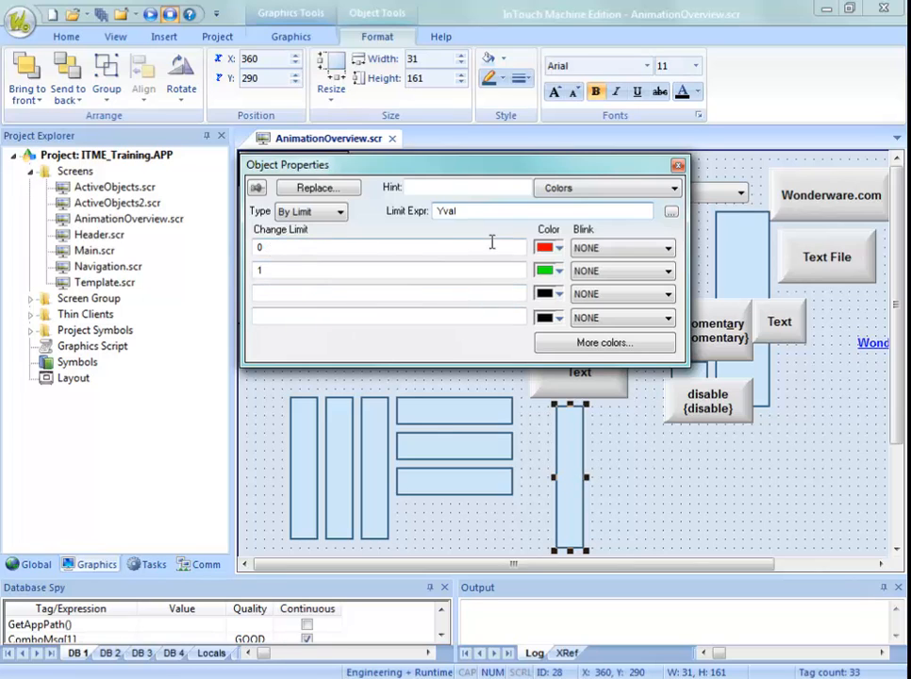
Set the first three limit colors of the Color animation to green, yellow and red.
{"action": "left_click", "coordinate": [555, 247]}
{"action": "left_click", "coordinate": [559, 425]}
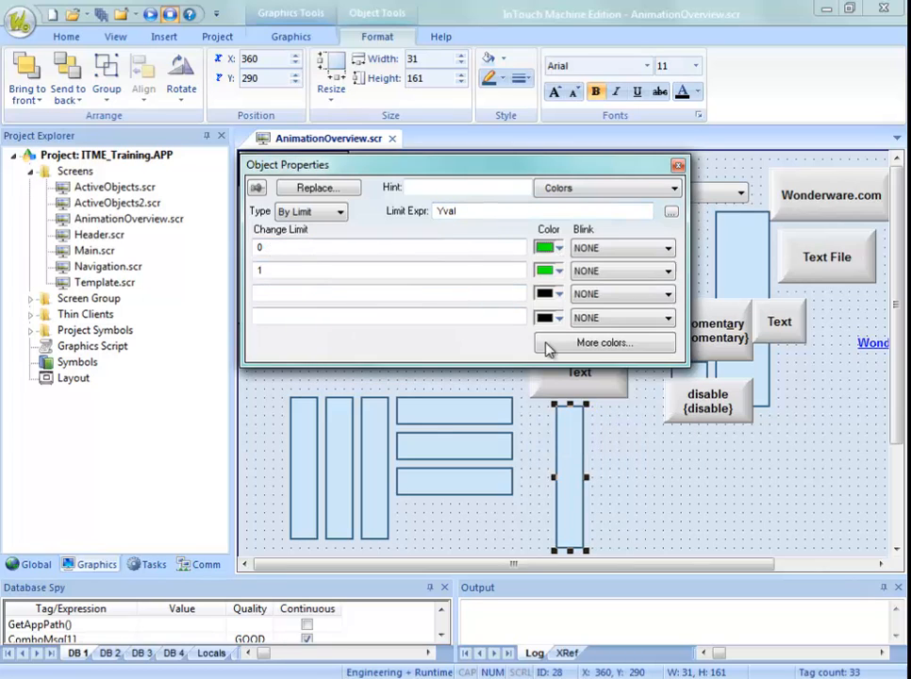
{"action": "left_click", "coordinate": [556, 271]}
{"action": "left_click", "coordinate": [585, 413]}
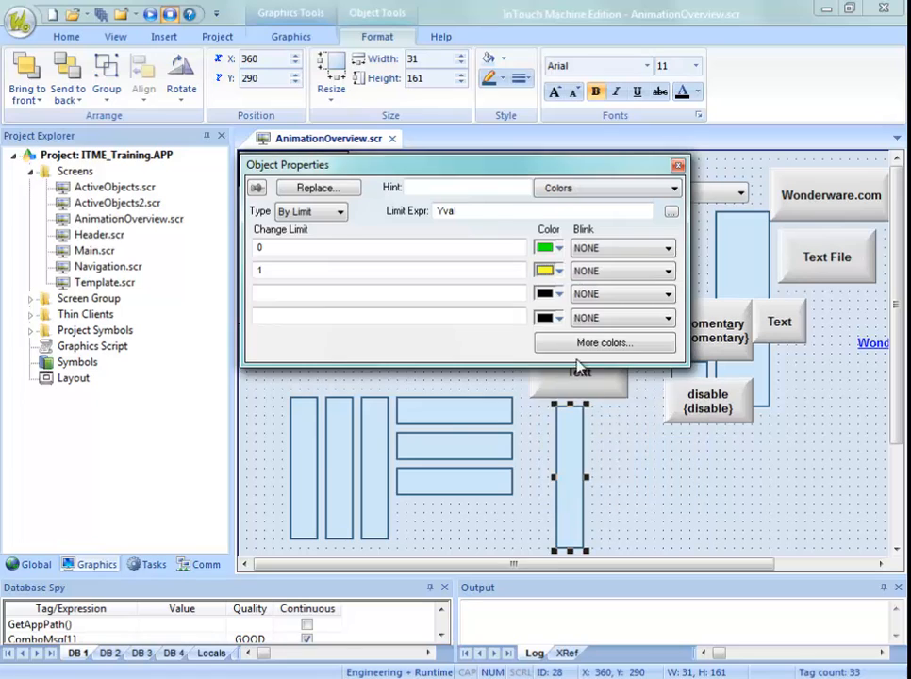
{"action": "left_click", "coordinate": [557, 294]}
{"action": "left_click", "coordinate": [561, 434]}
Set the yellow change limit to 33 and the red change limit to 66, then close the bar's properties.
{"action": "left_click", "coordinate": [259, 247]}
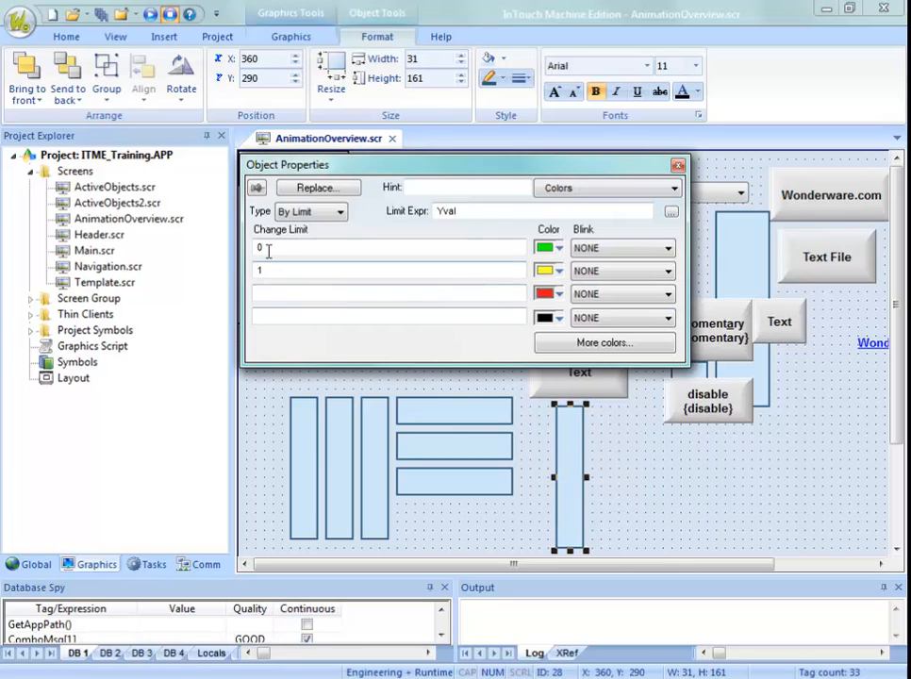
{"action": "left_click_drag", "start_coordinate": [268, 269], "coordinate": [247, 273]}
{"action": "type", "text": "33"}
{"action": "left_click", "coordinate": [268, 298]}
{"action": "type", "text": "66"}
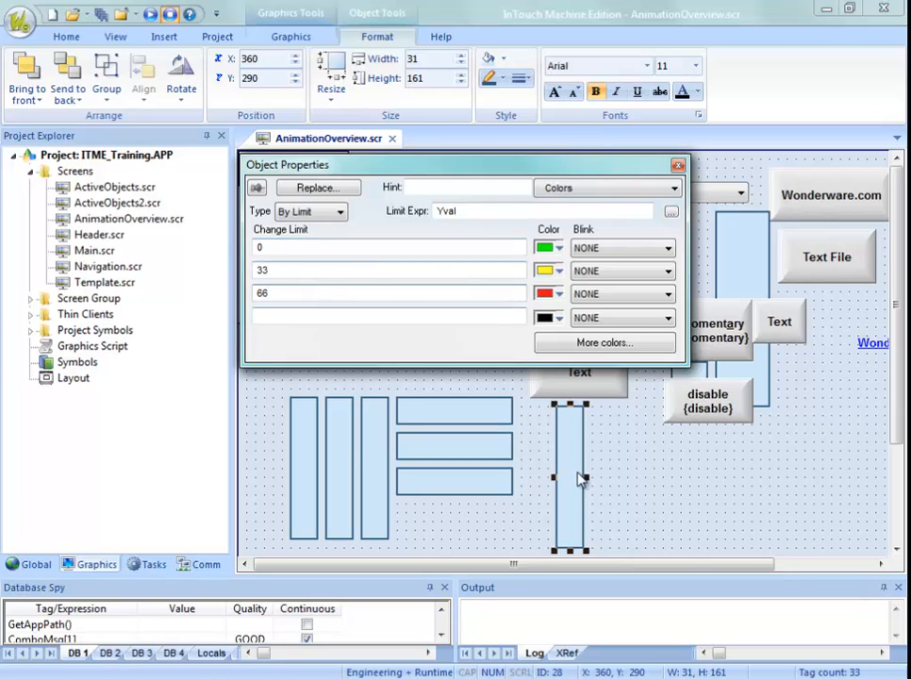
{"action": "left_click", "coordinate": [597, 482]}
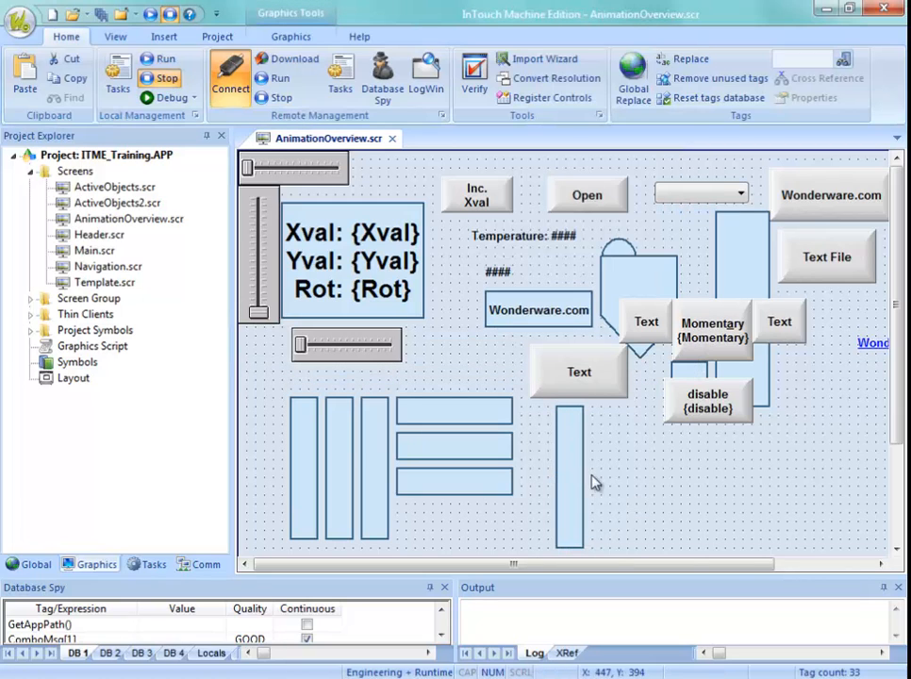
Save the screen and check the bar with the Color animation in the Remote Desktop session.
{"action": "right_click", "coordinate": [302, 138]}
{"action": "left_click", "coordinate": [321, 147]}
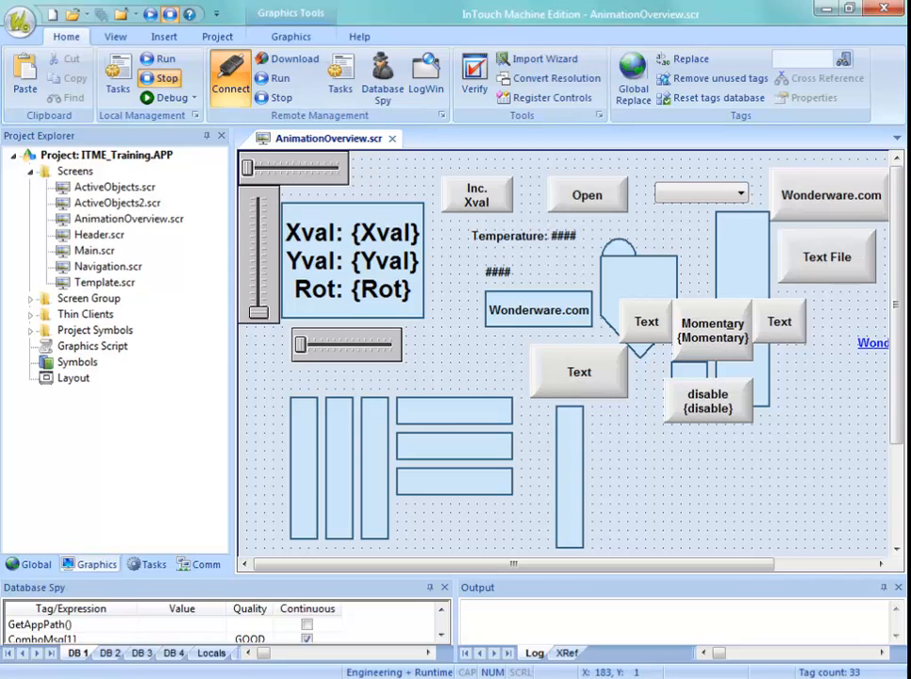
{"action": "left_click_drag", "start_coordinate": [448, 0], "coordinate": [405, 31]}
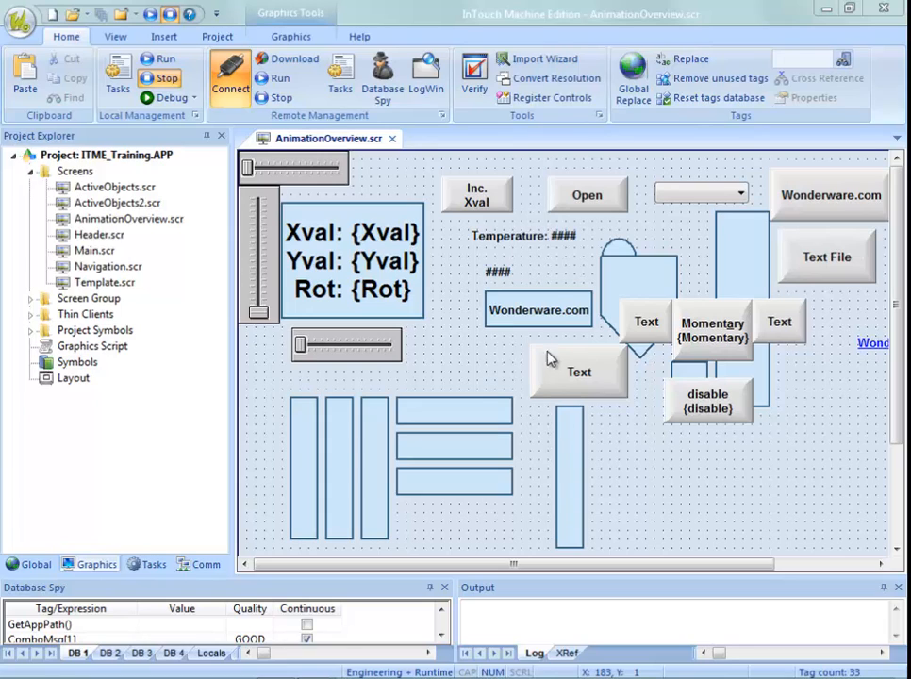
Duplicate the color-animated bar to its right and shorten the copy to 31 by 61 at X 380, Y 390.
{"action": "left_click", "coordinate": [564, 485]}
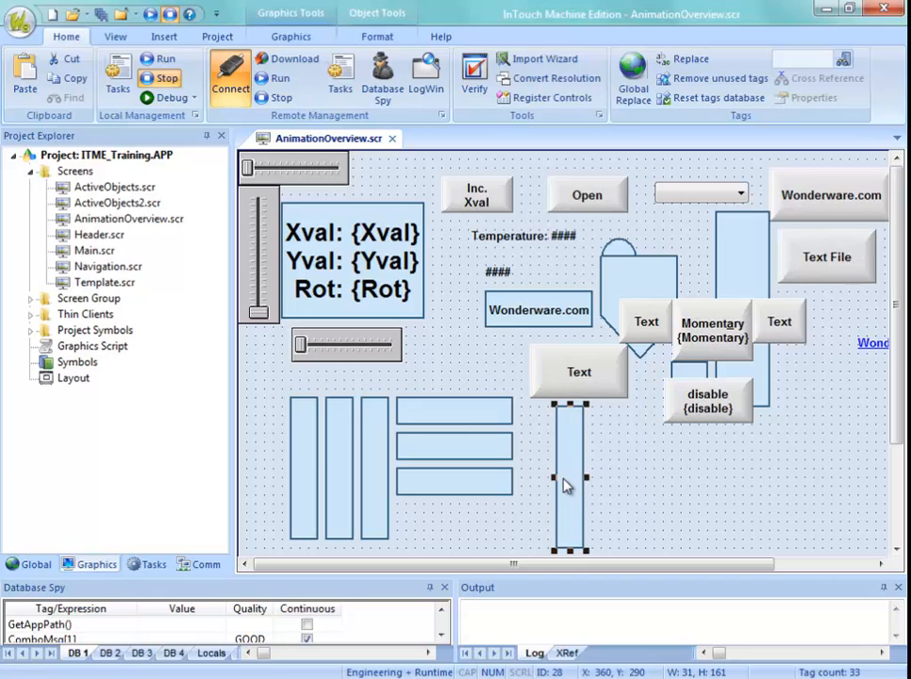
{"action": "left_click_drag", "start_coordinate": [563, 479], "coordinate": [604, 485]}
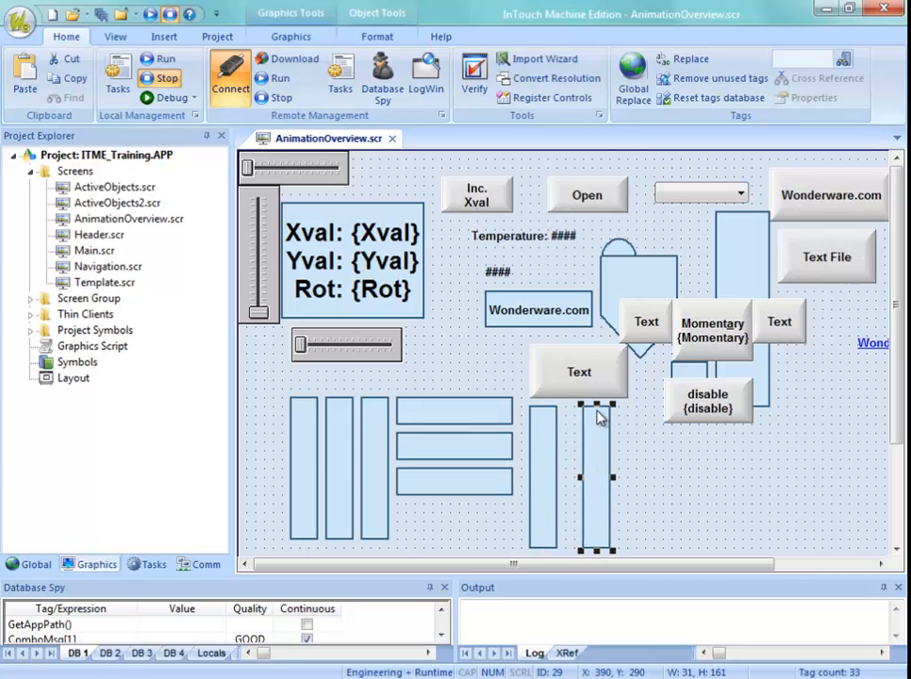
{"action": "left_click_drag", "start_coordinate": [596, 405], "coordinate": [595, 491]}
{"action": "left_click_drag", "start_coordinate": [595, 497], "coordinate": [595, 525]}
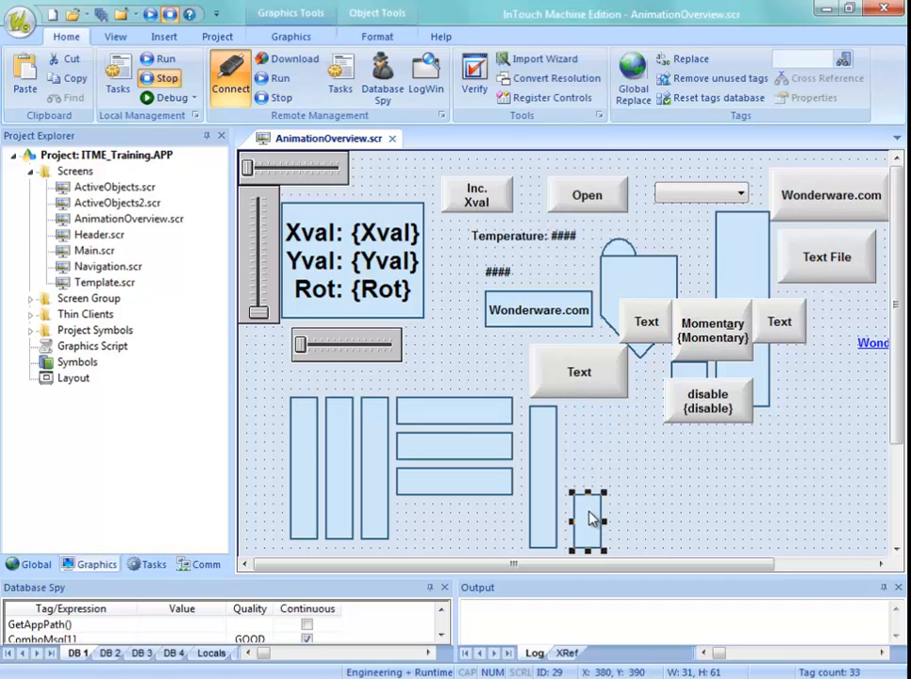
Remove the Color animation from the short bar and set its bargraph minimum to 0 and maximum to 33.
{"action": "double_click", "coordinate": [596, 525]}
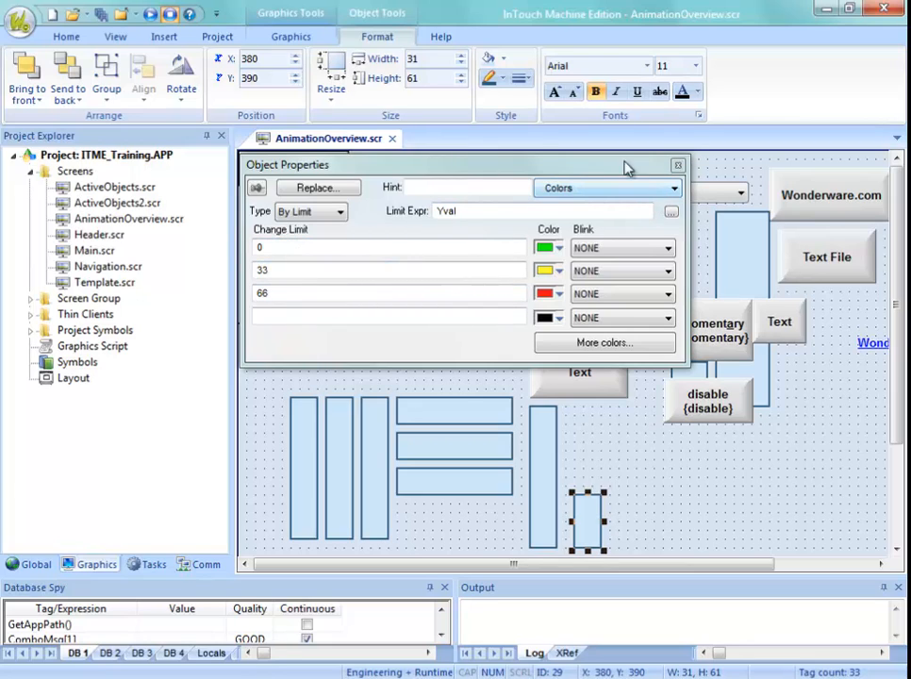
{"action": "left_click", "coordinate": [317, 43]}
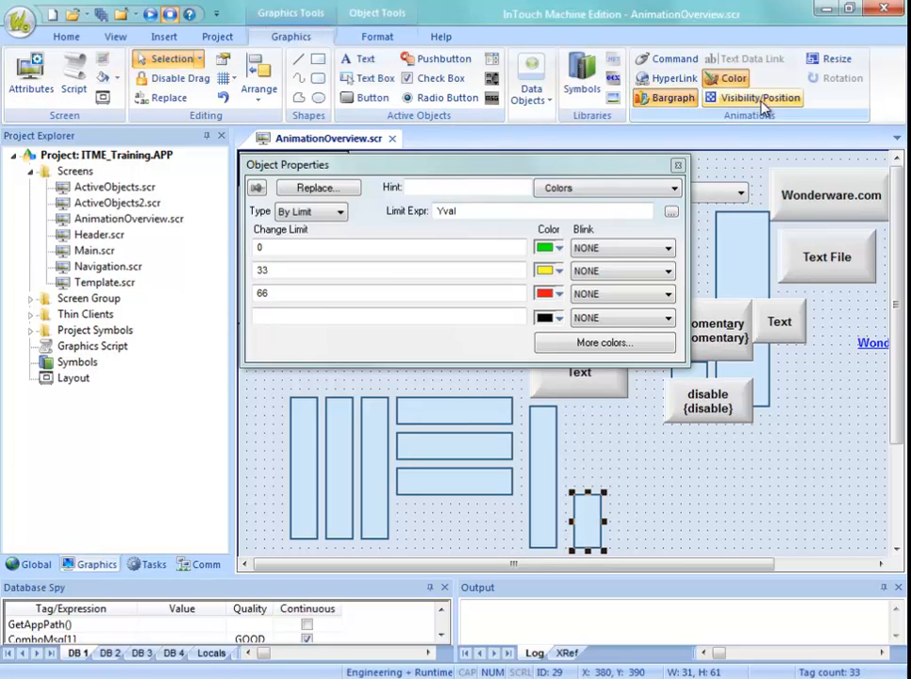
{"action": "left_click", "coordinate": [677, 98]}
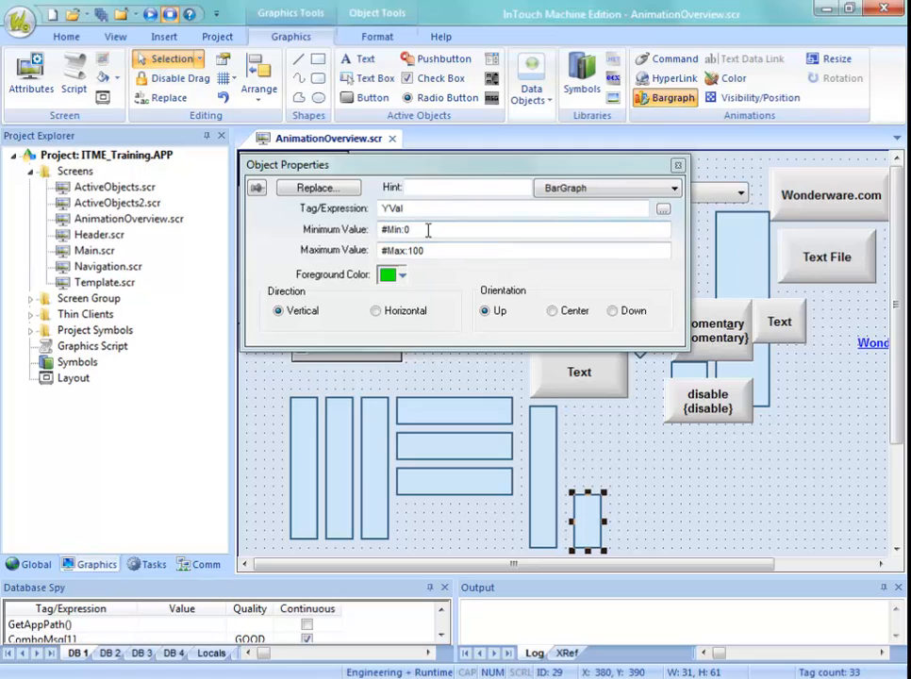
{"action": "left_click_drag", "start_coordinate": [427, 230], "coordinate": [374, 229]}
{"action": "type", "text": "0"}
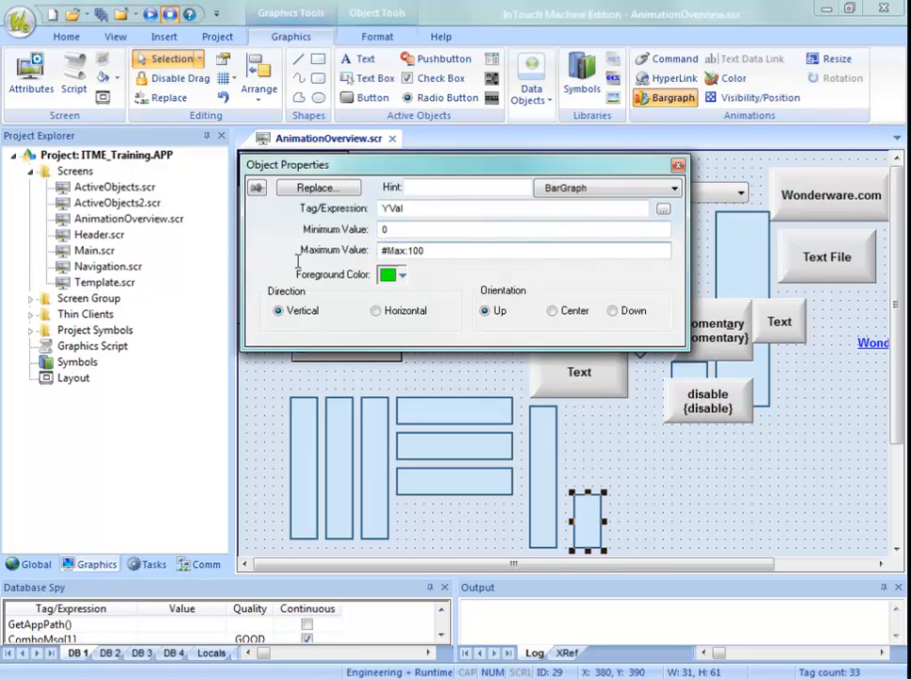
{"action": "key", "text": "Tab"}
{"action": "type", "text": "33"}
Duplicate the short bar directly above at X 380, Y 330, with bargraph range 34 to 66 and yellow foreground.
{"action": "left_click_drag", "start_coordinate": [584, 538], "coordinate": [588, 484]}
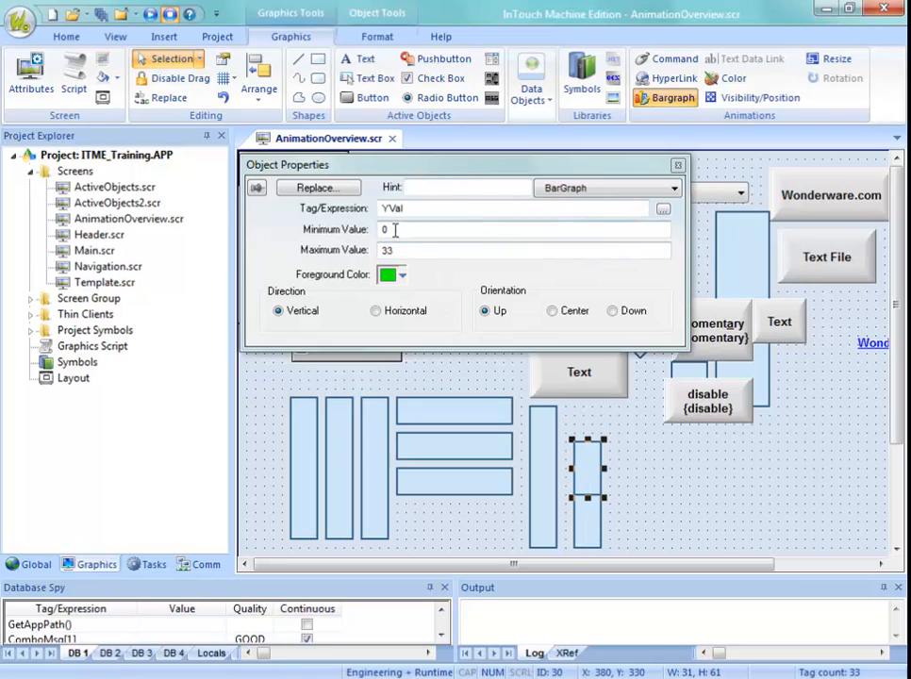
{"action": "left_click", "coordinate": [396, 229]}
{"action": "type", "text": "34"}
{"action": "key", "text": "Tab"}
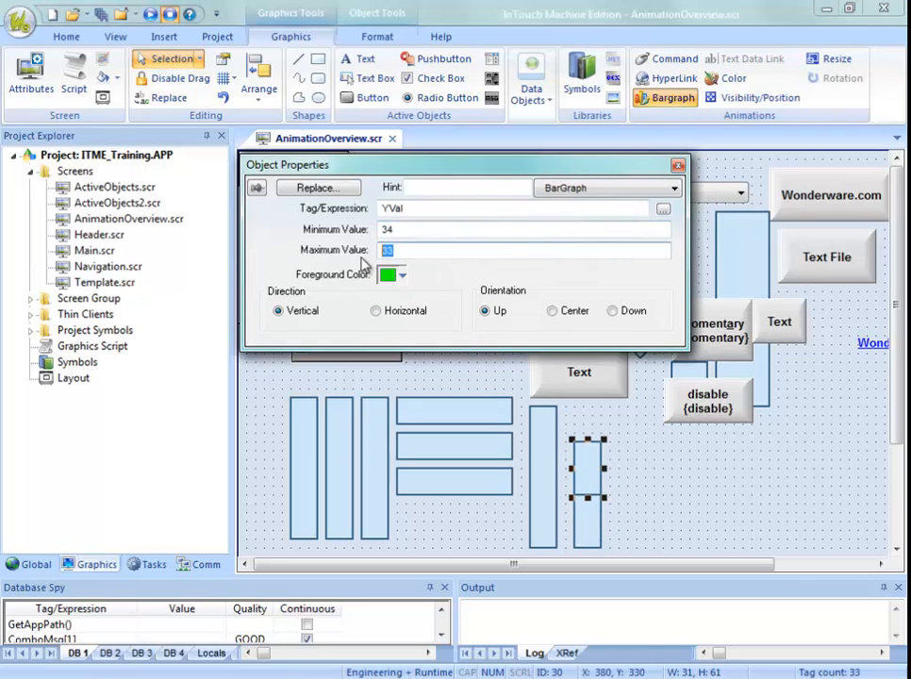
{"action": "type", "text": "66"}
{"action": "left_click", "coordinate": [403, 275]}
{"action": "left_click", "coordinate": [432, 421]}
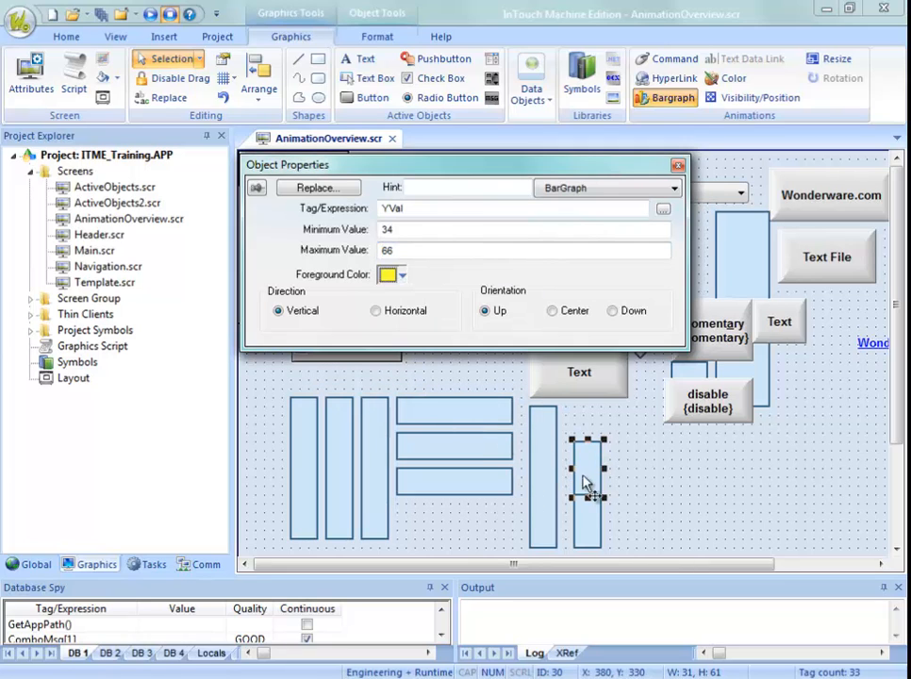
Duplicate the yellow bar above it at X 380, Y 270, with red foreground and a bargraph minimum of 67.
{"action": "left_click", "coordinate": [585, 434]}
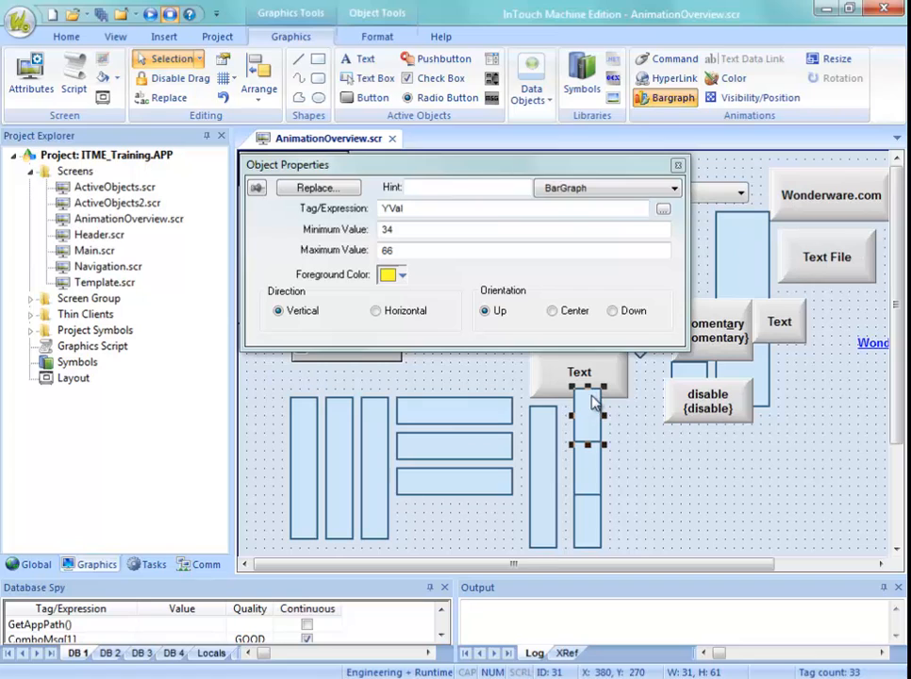
{"action": "left_click", "coordinate": [402, 275]}
{"action": "left_click", "coordinate": [403, 421]}
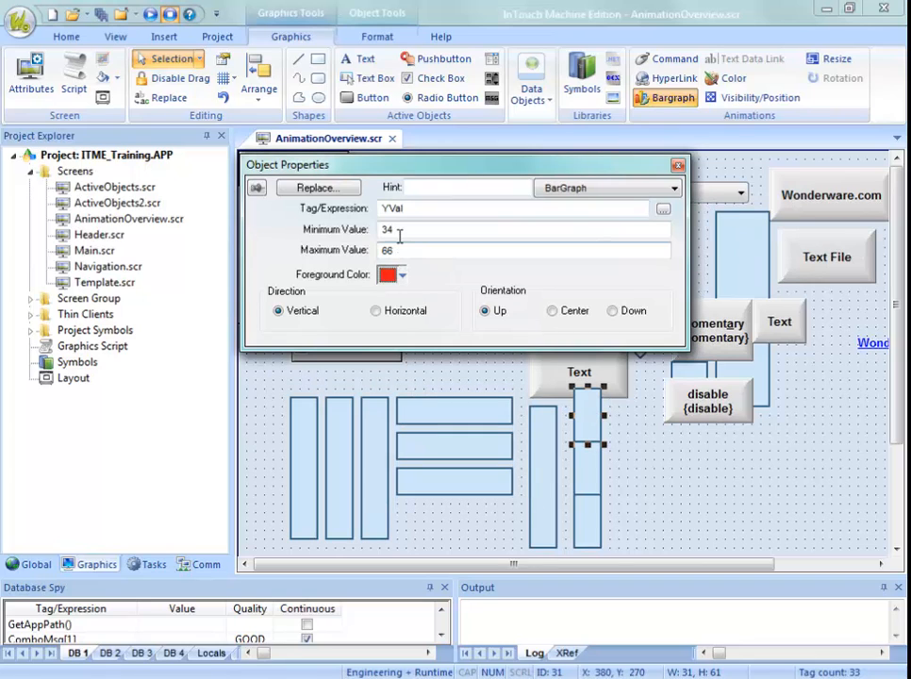
{"action": "left_click_drag", "start_coordinate": [399, 234], "coordinate": [361, 240]}
{"action": "type", "text": "67"}
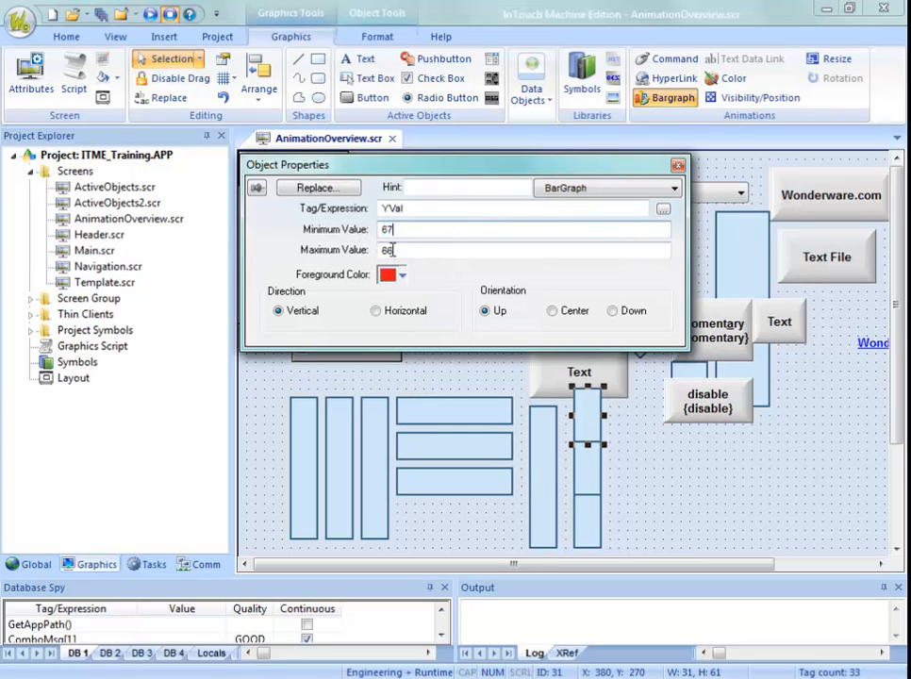
{"action": "key", "text": "Tab"}
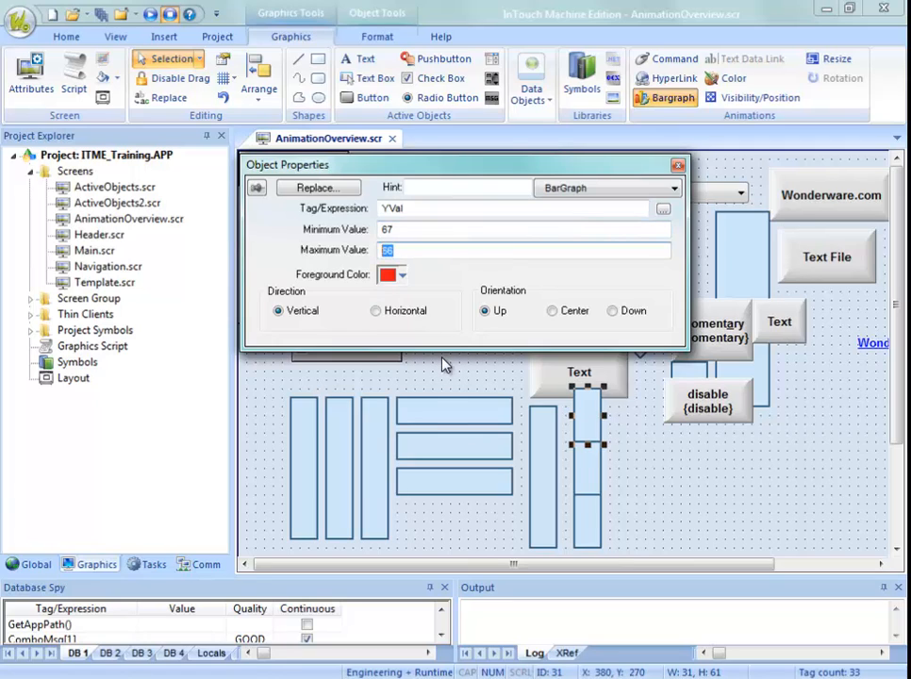
{"action": "key", "text": "Return"}
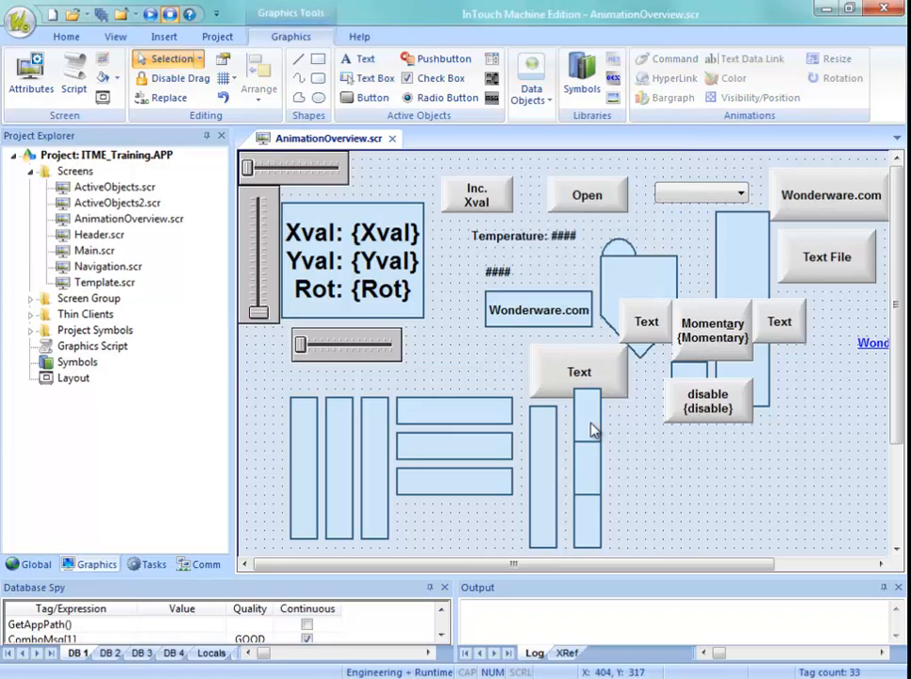
Shorten the three stacked bars to a height of 51 each and restack them without gaps from Y 300 to Y 400.
{"action": "left_click", "coordinate": [585, 512]}
{"action": "left_click_drag", "start_coordinate": [588, 493], "coordinate": [586, 502]}
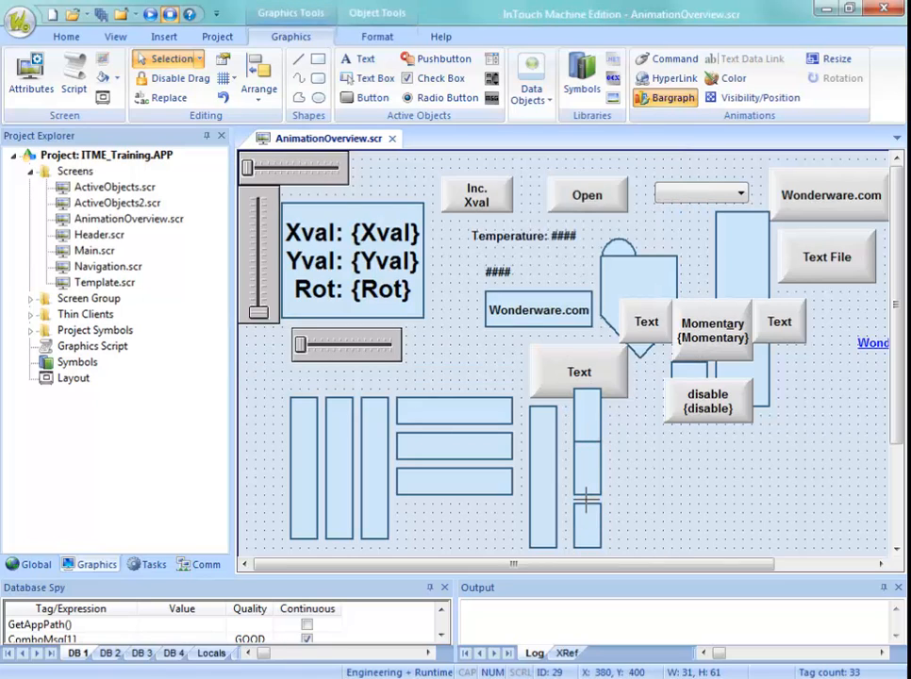
{"action": "left_click", "coordinate": [587, 486]}
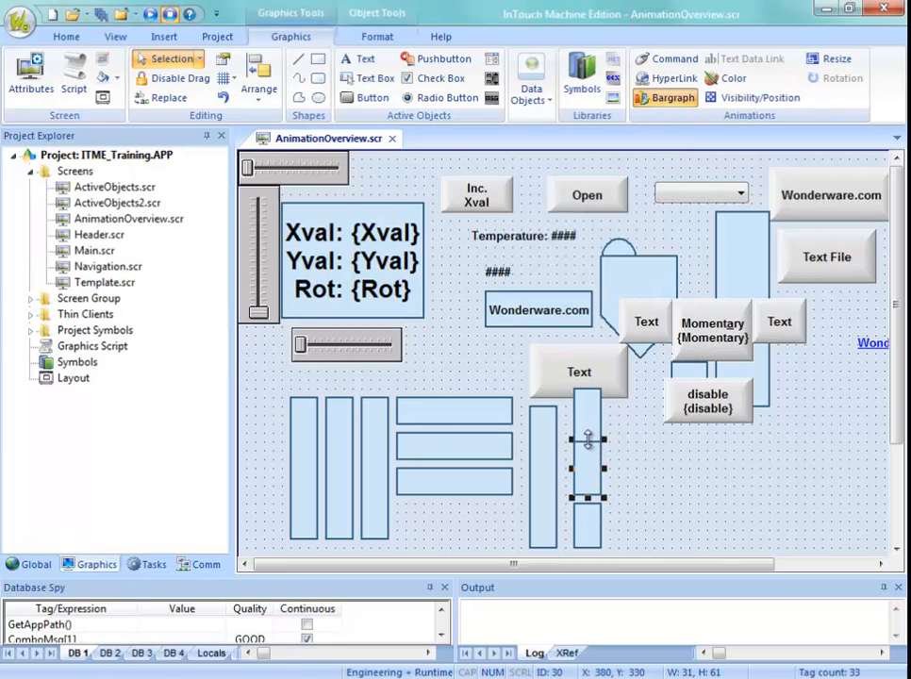
{"action": "left_click_drag", "start_coordinate": [588, 439], "coordinate": [589, 476]}
{"action": "left_click", "coordinate": [590, 420]}
{"action": "left_click_drag", "start_coordinate": [589, 385], "coordinate": [584, 427]}
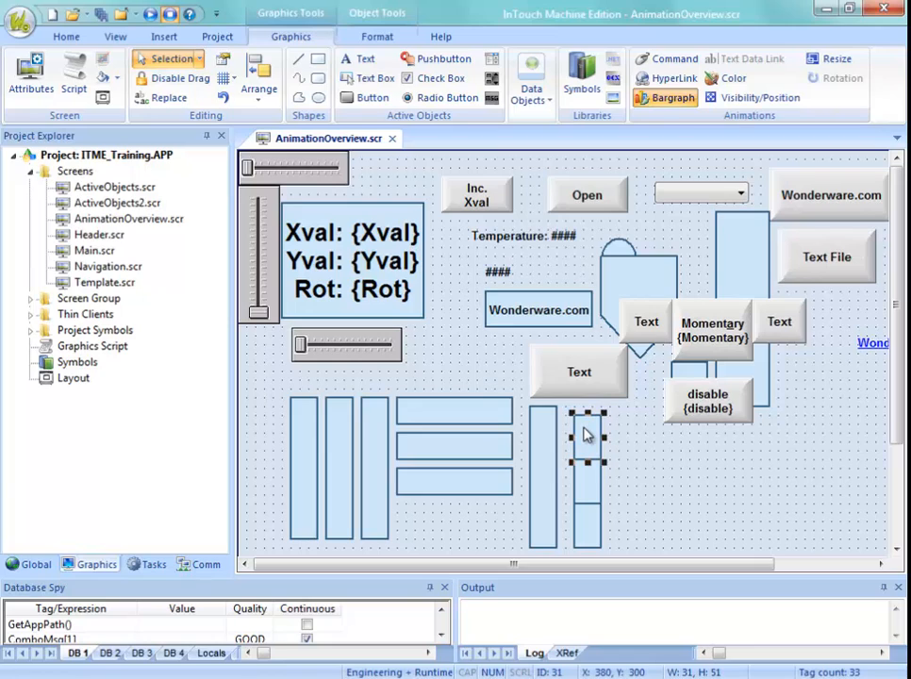
{"action": "left_click", "coordinate": [641, 516]}
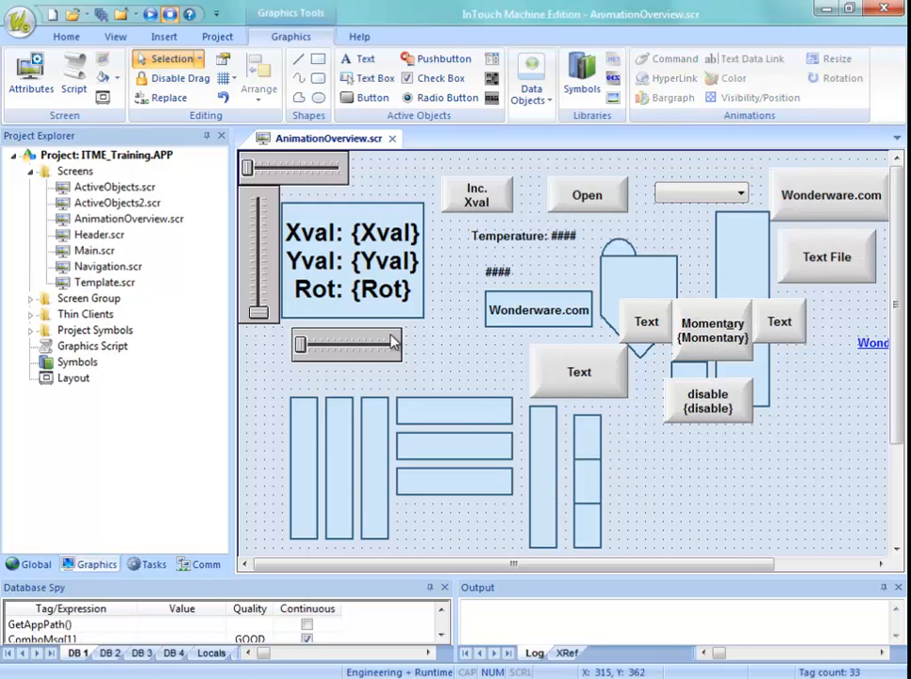
Save the screen and check the three-part bargraph in the Remote Desktop session by lowering Yval to about 54.
{"action": "right_click", "coordinate": [351, 142]}
{"action": "left_click", "coordinate": [373, 153]}
{"action": "key", "text": "alt+Tab"}
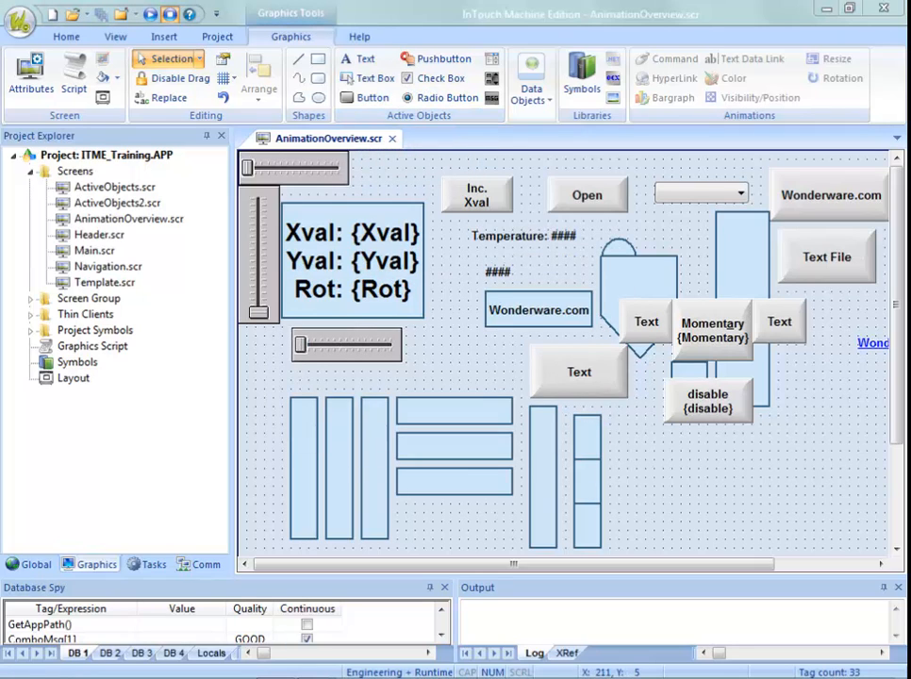
{"action": "left_click_drag", "start_coordinate": [642, 0], "coordinate": [529, 107]}
{"action": "double_click", "coordinate": [529, 107]}
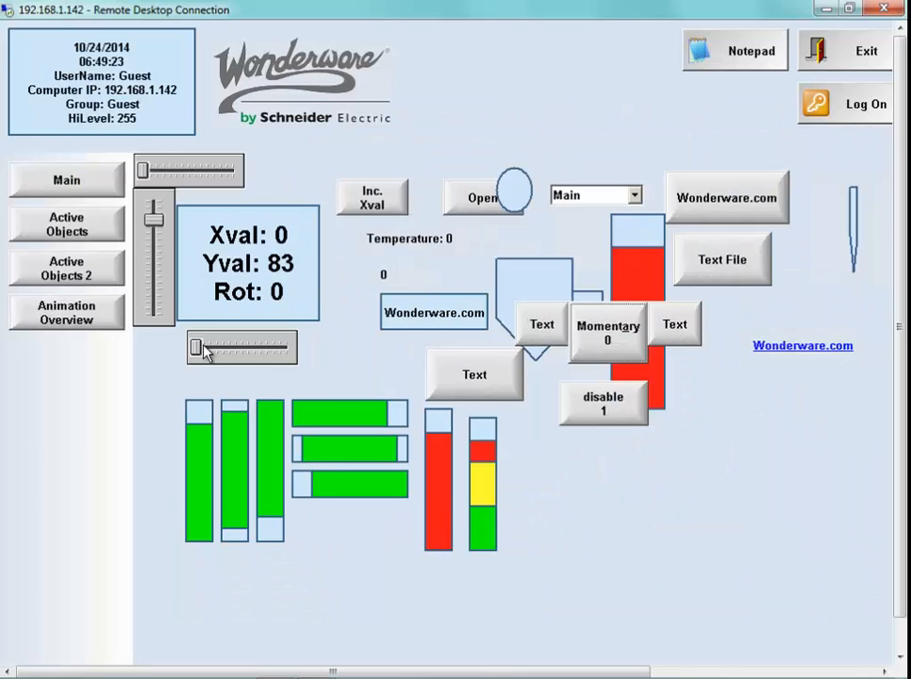
{"action": "left_click_drag", "start_coordinate": [154, 219], "coordinate": [181, 264]}
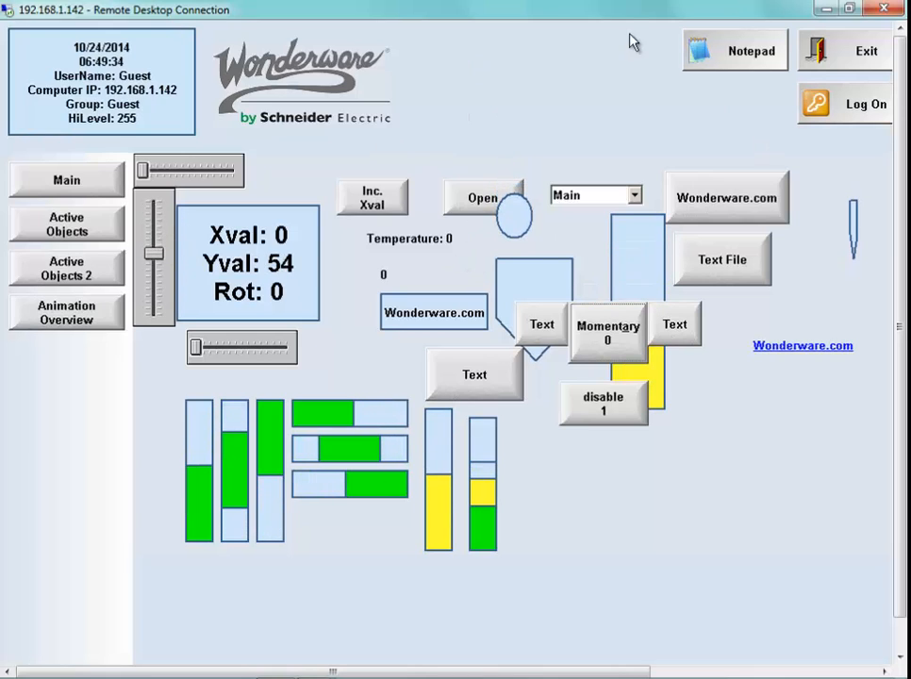
{"action": "left_click_drag", "start_coordinate": [637, 10], "coordinate": [708, 0]}
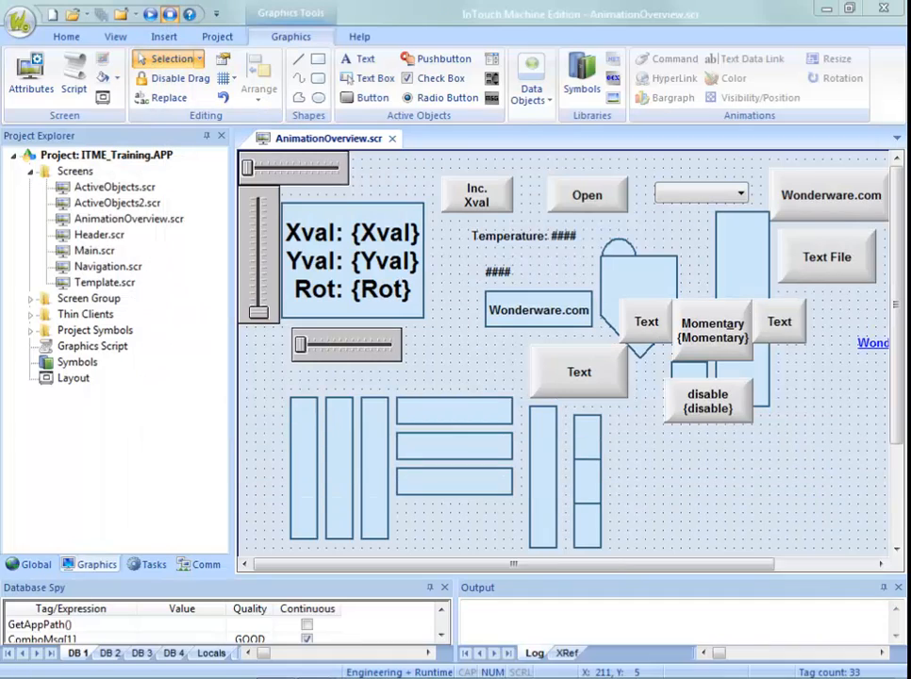
Duplicate the three stacked bars together to their right at X 430, Y 300.
{"action": "left_click", "coordinate": [590, 451]}
{"action": "left_click", "coordinate": [591, 490], "text": "shift"}
{"action": "left_click", "coordinate": [589, 521], "text": "shift"}
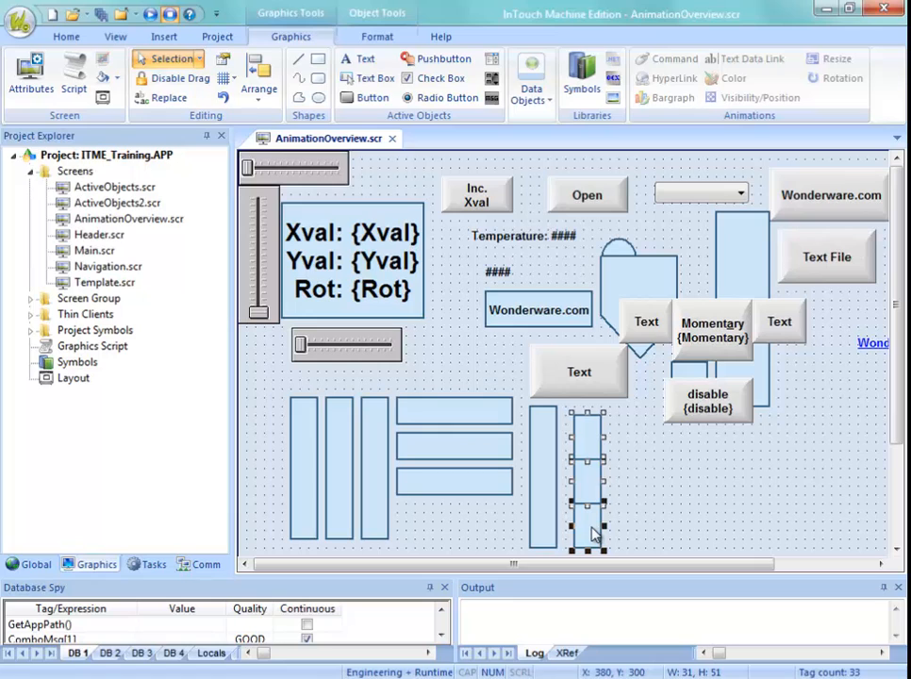
{"action": "left_click_drag", "start_coordinate": [595, 535], "coordinate": [643, 533]}
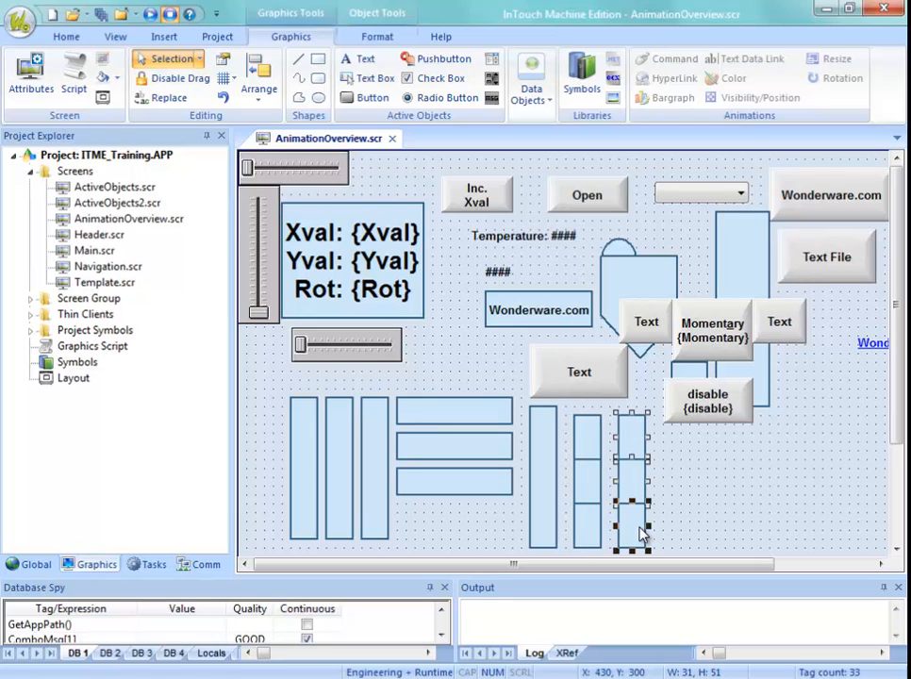
Set the border type of the three duplicated bars to None and close their properties.
{"action": "double_click", "coordinate": [635, 534]}
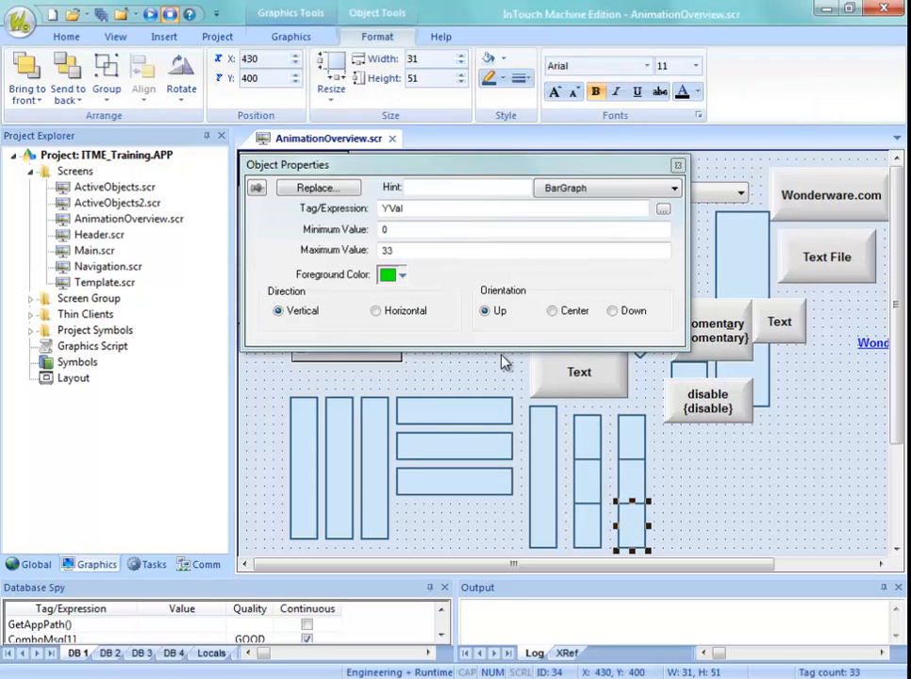
{"action": "left_click", "coordinate": [568, 187]}
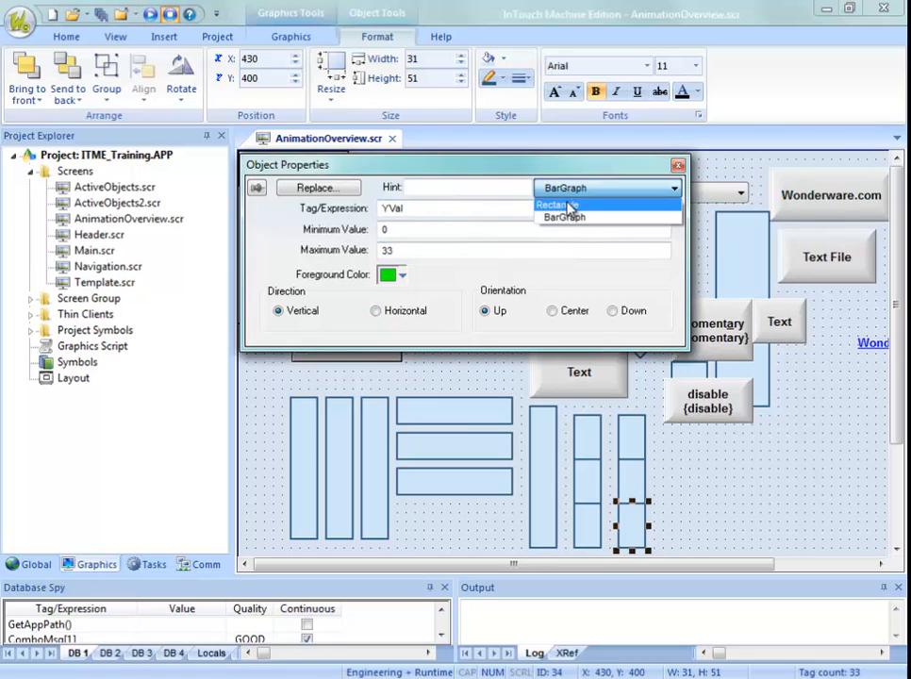
{"action": "left_click", "coordinate": [570, 203]}
{"action": "left_click", "coordinate": [356, 261]}
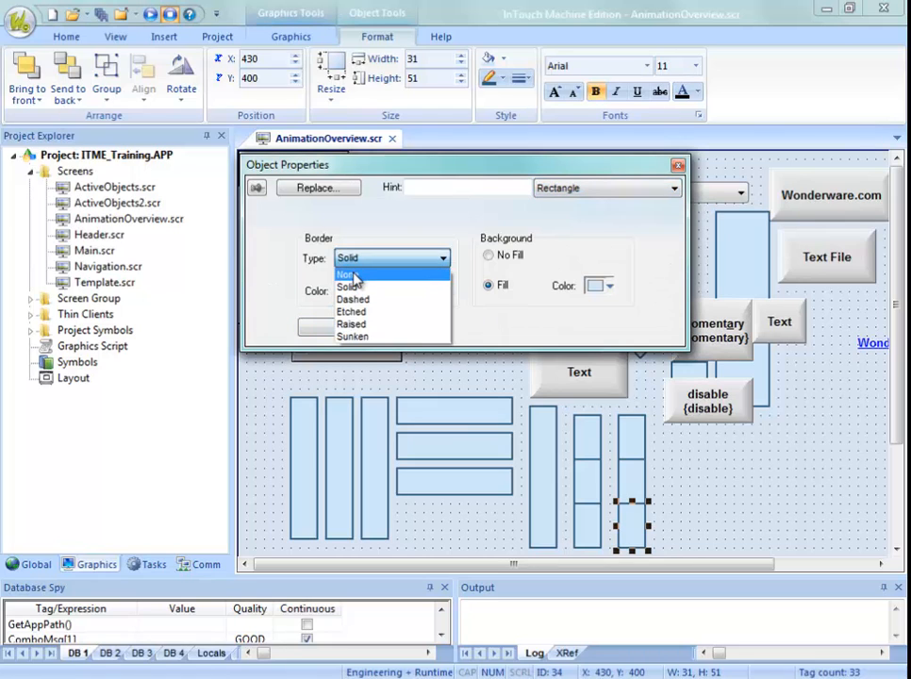
{"action": "left_click", "coordinate": [347, 275]}
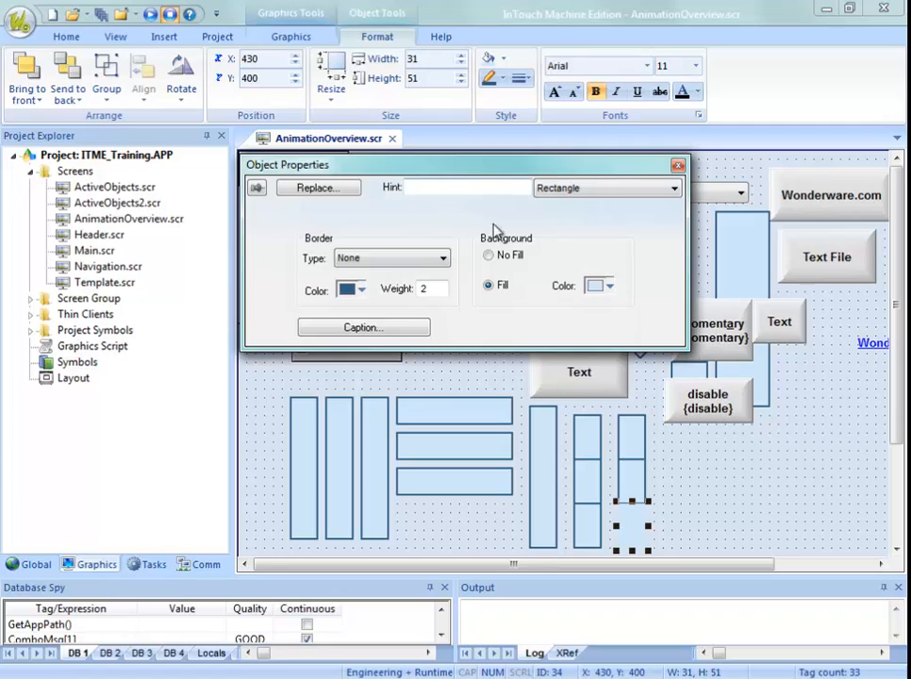
{"action": "left_click", "coordinate": [632, 488]}
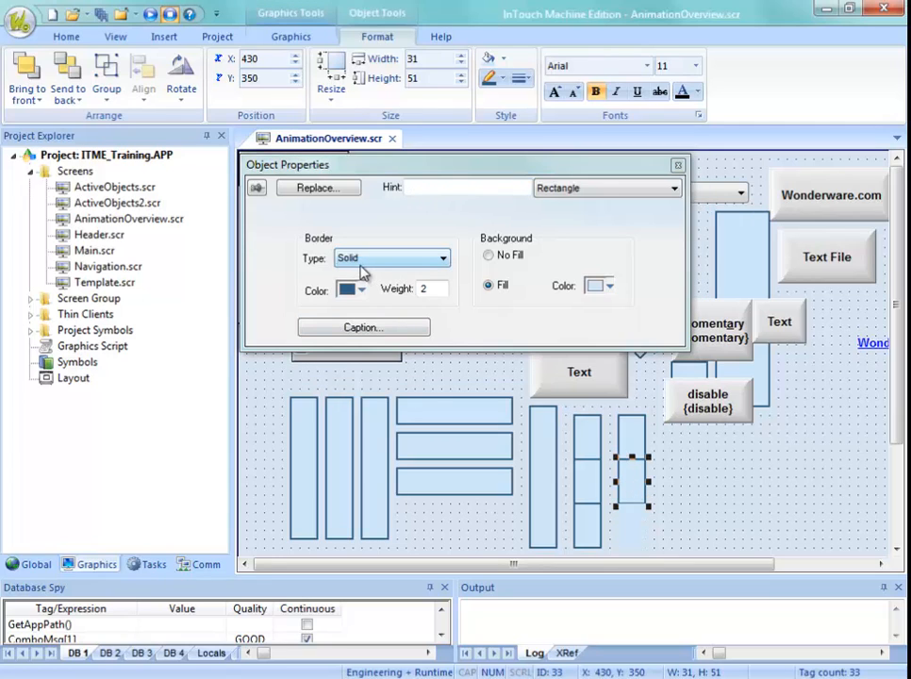
{"action": "left_click", "coordinate": [364, 259]}
{"action": "left_click", "coordinate": [363, 275]}
{"action": "left_click", "coordinate": [634, 447]}
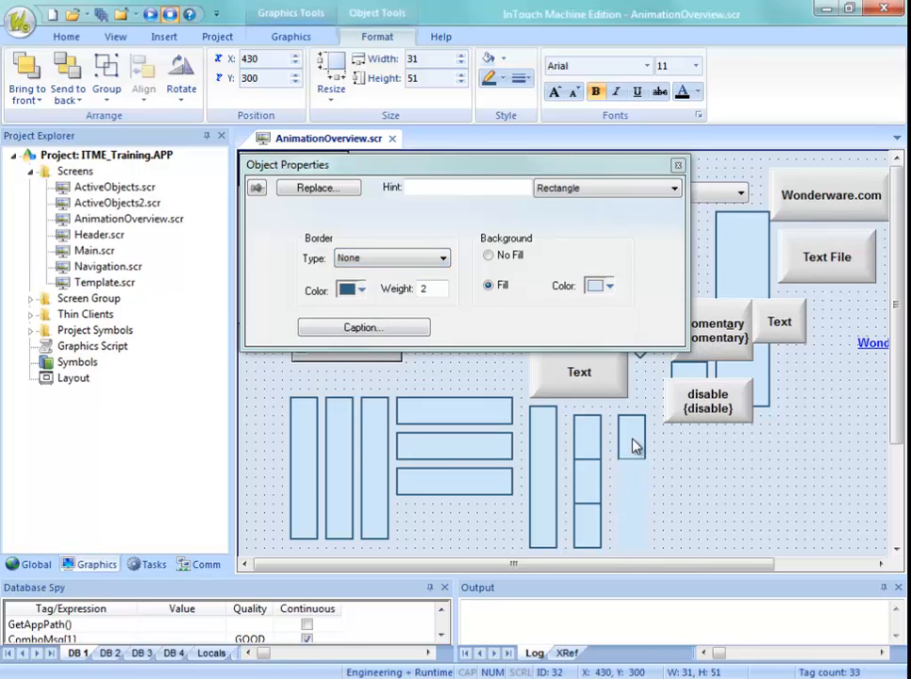
{"action": "left_click", "coordinate": [392, 258]}
{"action": "left_click", "coordinate": [363, 270]}
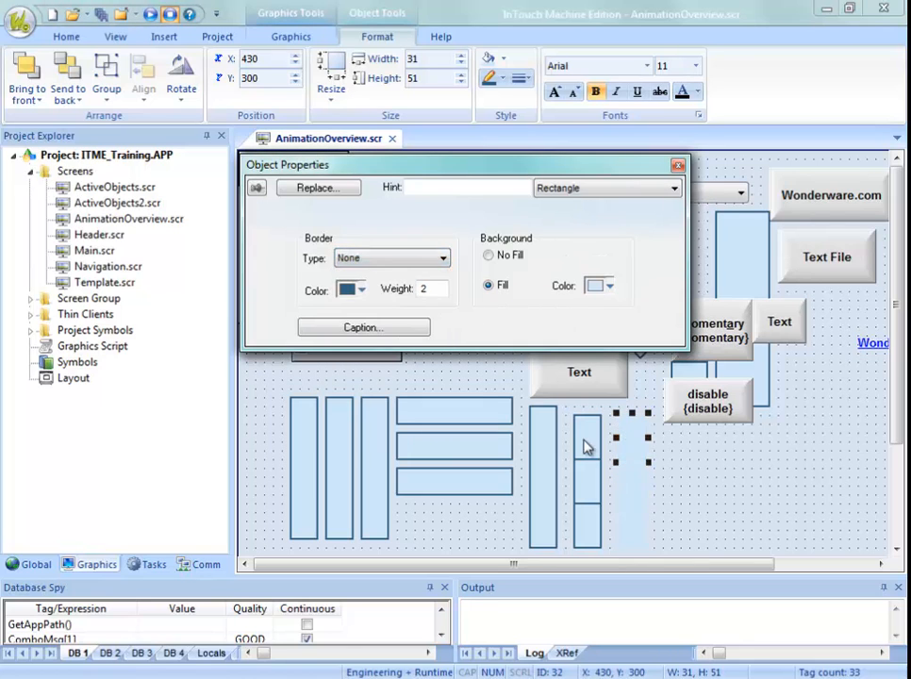
{"action": "left_click", "coordinate": [716, 514]}
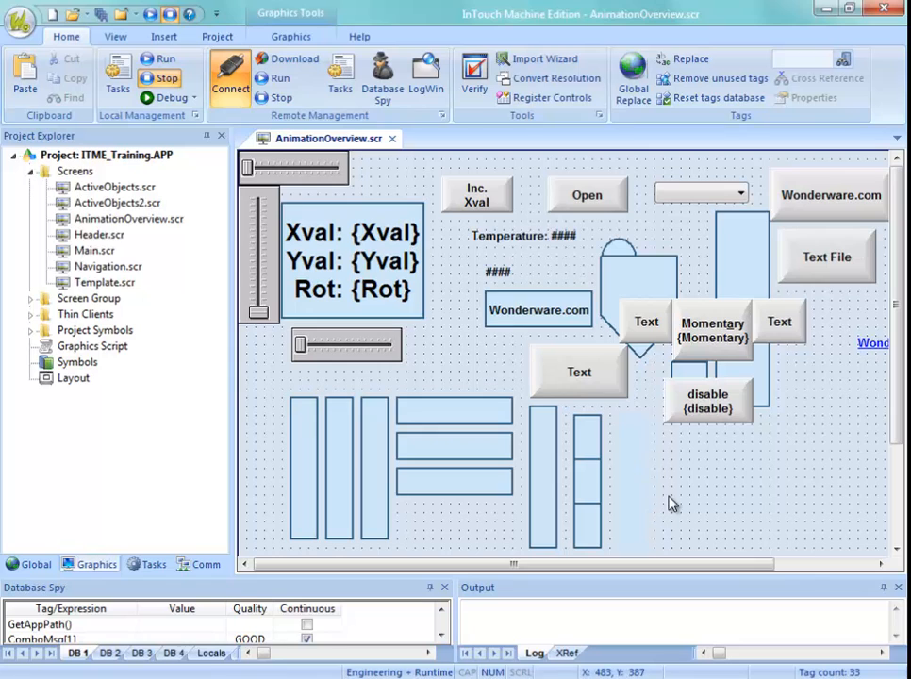
Draw a rectangle about 41 by 171 at X 420, Y 290 around the borderless bars and set its background to No Fill.
{"action": "scroll", "coordinate": [635, 454], "scroll_direction": "down", "scroll_amount": 2}
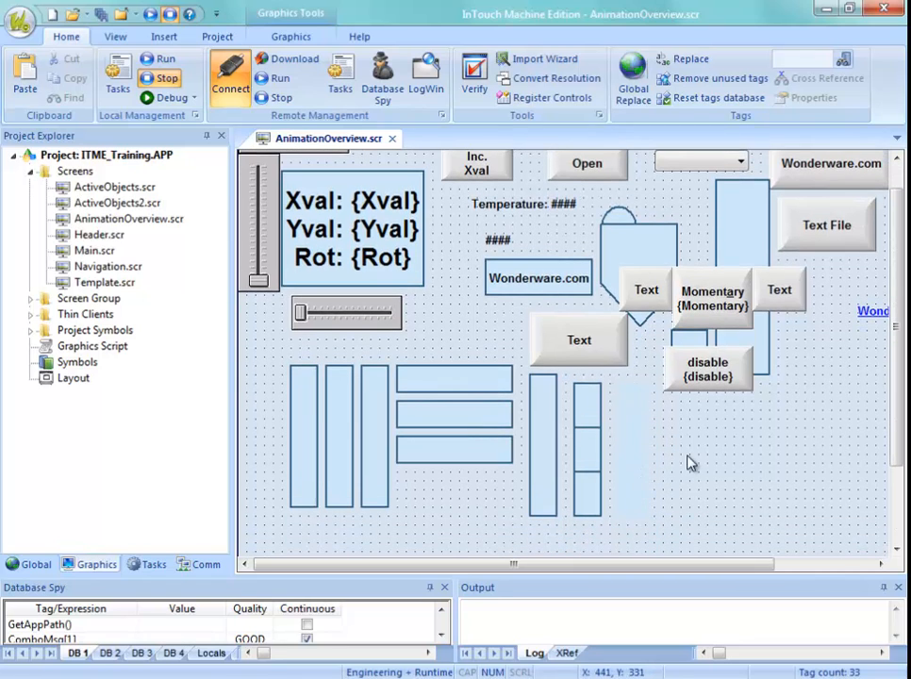
{"action": "left_click", "coordinate": [553, 423]}
{"action": "left_click", "coordinate": [377, 35]}
{"action": "left_click", "coordinate": [304, 35]}
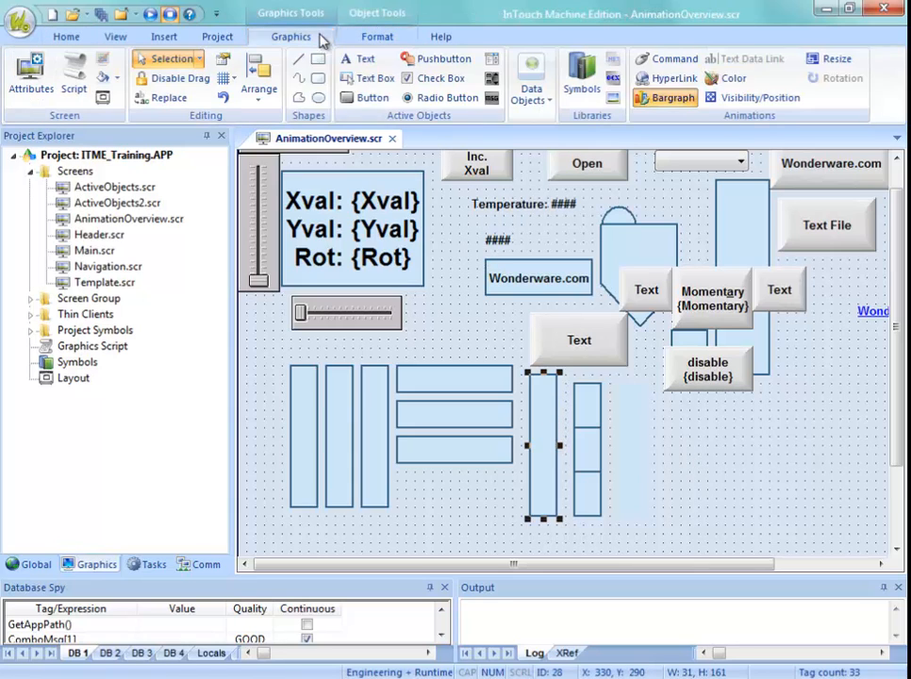
{"action": "left_click", "coordinate": [317, 60]}
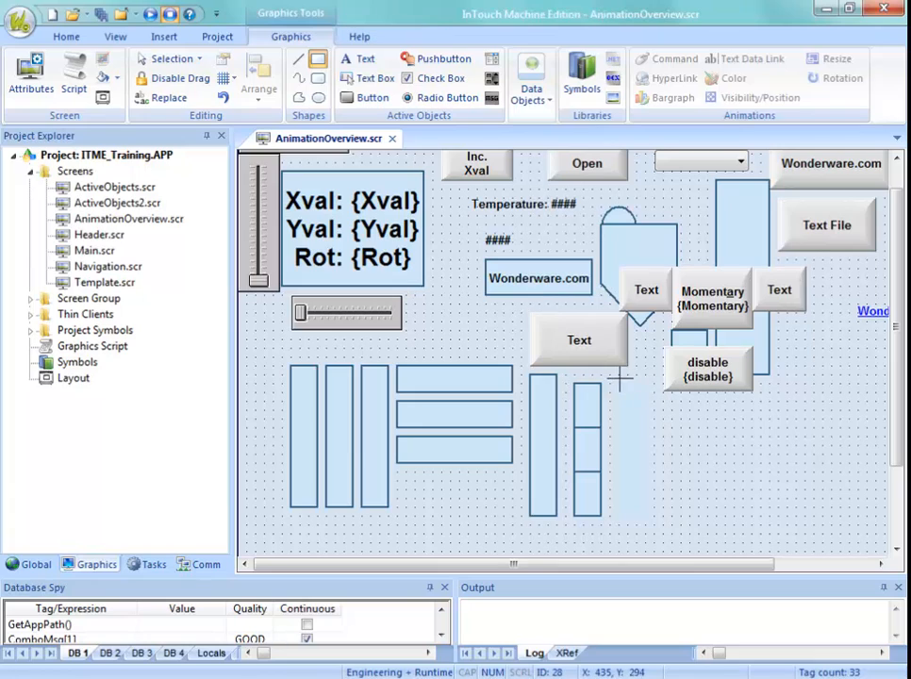
{"action": "mouse_move", "coordinate": [611, 378]}
{"action": "left_mouse_down"}
{"action": "mouse_move", "coordinate": [656, 484]}
{"action": "mouse_move", "coordinate": [649, 531]}
{"action": "left_mouse_up"}
{"action": "double_click", "coordinate": [631, 486]}
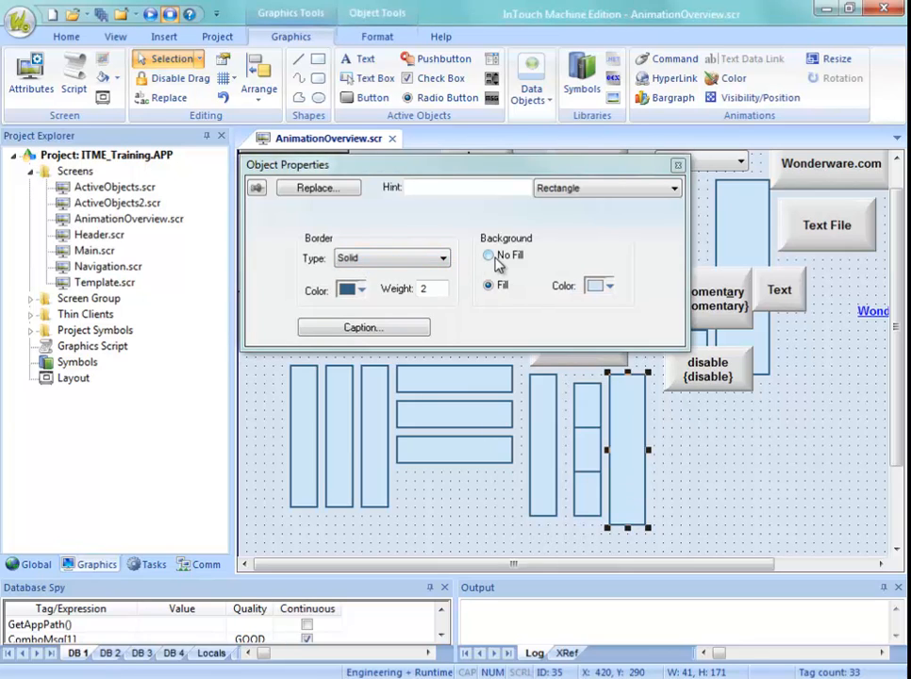
{"action": "left_click", "coordinate": [686, 453]}
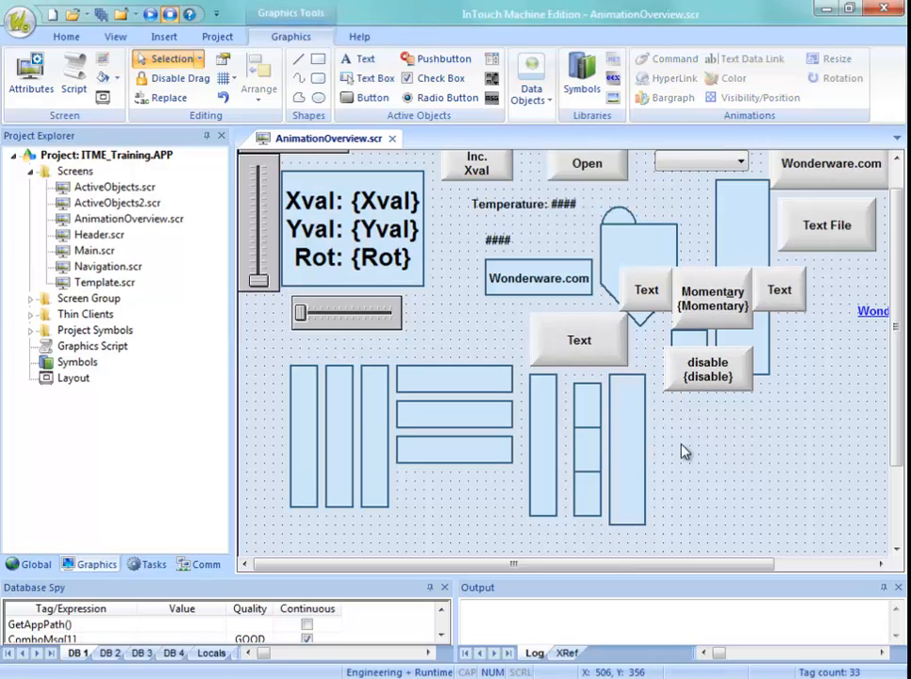
Resize the unfilled rectangle to a width of 31, with its edges aligned to the outer edges of the three borderless stacked bars.
{"action": "mouse_move", "coordinate": [637, 469]}
{"action": "left_mouse_down"}
{"action": "mouse_move", "coordinate": [671, 464]}
{"action": "mouse_move", "coordinate": [722, 401]}
{"action": "mouse_move", "coordinate": [633, 464]}
{"action": "mouse_move", "coordinate": [646, 478]}
{"action": "left_mouse_up"}
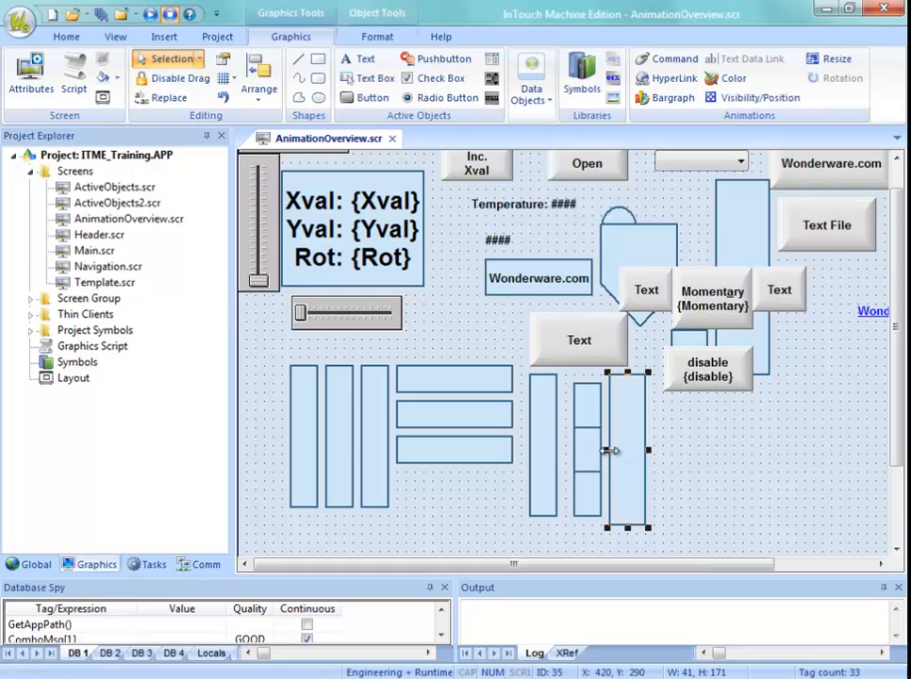
{"action": "left_click_drag", "start_coordinate": [609, 451], "coordinate": [616, 454]}
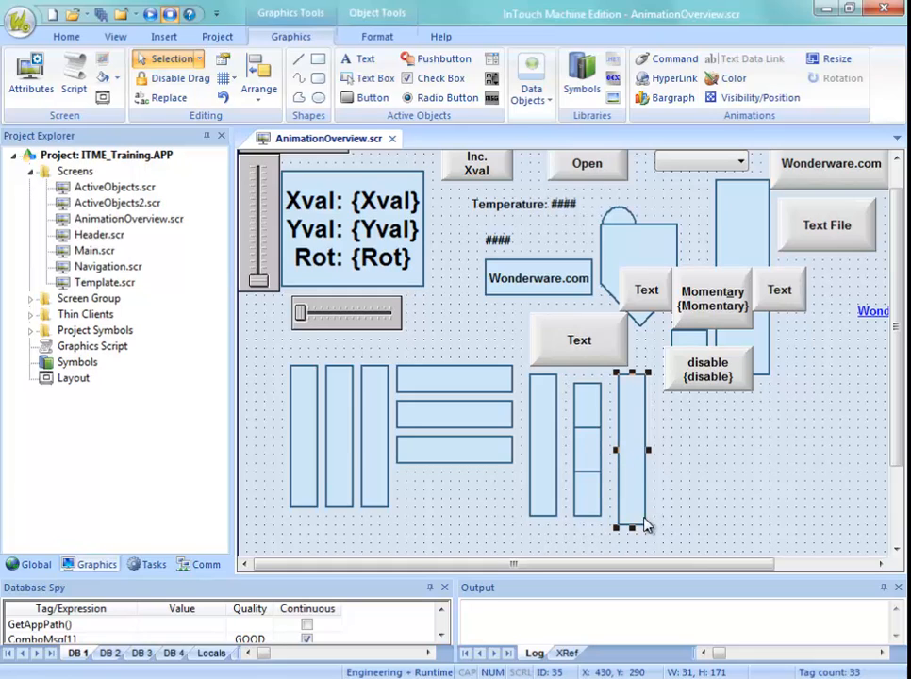
{"action": "left_click_drag", "start_coordinate": [633, 524], "coordinate": [634, 516]}
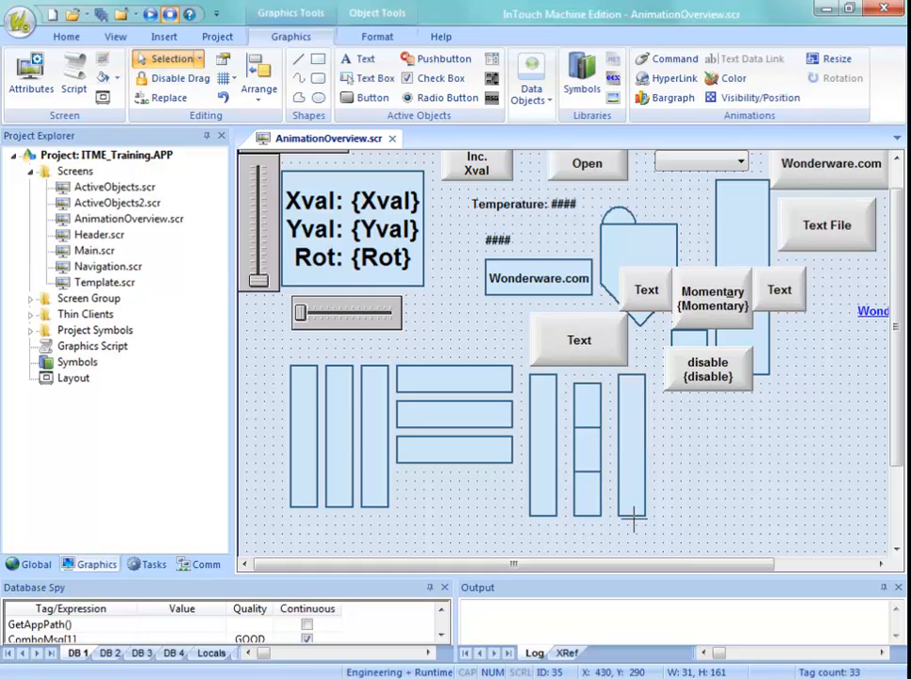
{"action": "left_click", "coordinate": [686, 449]}
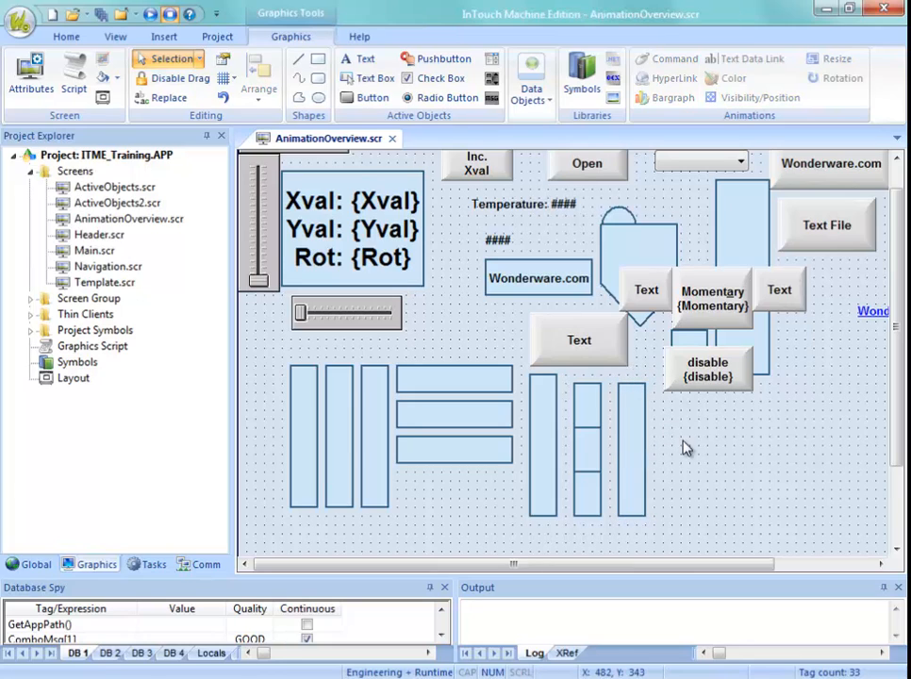
Save the screen and test the single-outline bargraph in the Remote Desktop session by raising Yval to 96.
{"action": "right_click", "coordinate": [330, 140]}
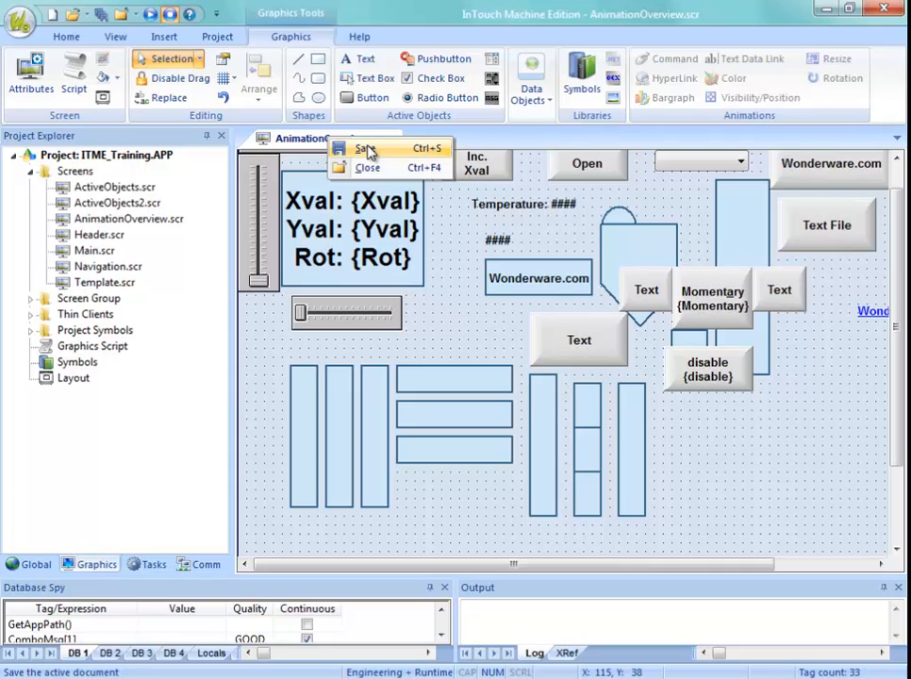
{"action": "left_click", "coordinate": [367, 152]}
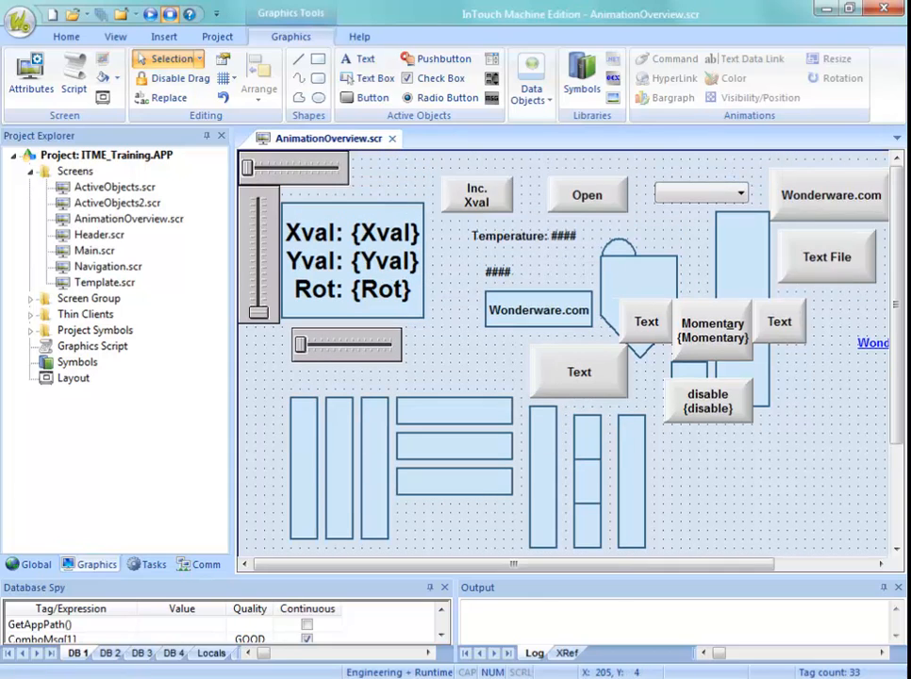
{"action": "left_click_drag", "start_coordinate": [557, 0], "coordinate": [513, 119]}
{"action": "double_click", "coordinate": [512, 120]}
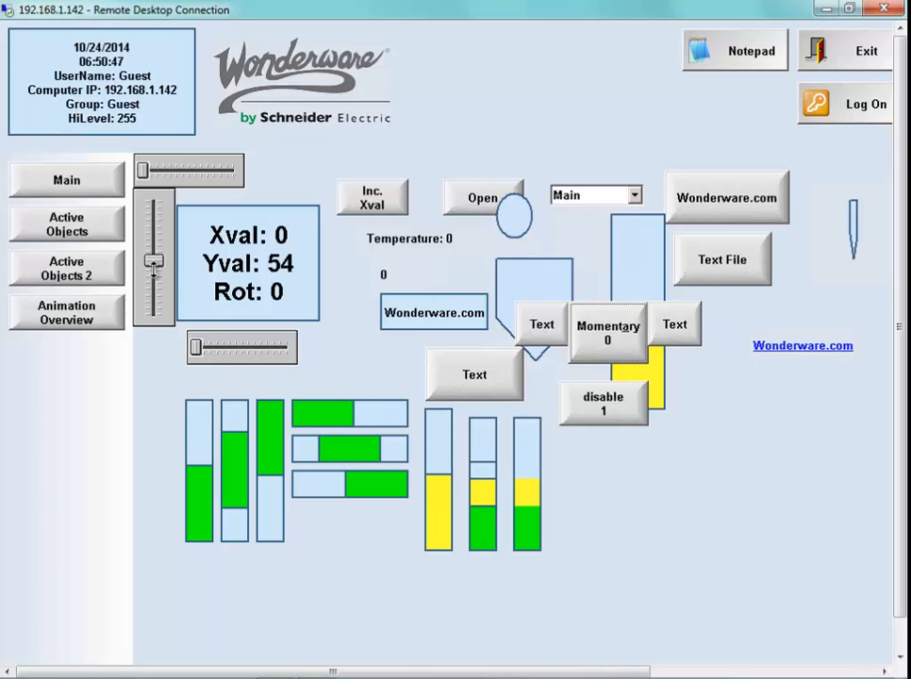
{"action": "left_click_drag", "start_coordinate": [156, 255], "coordinate": [158, 203]}
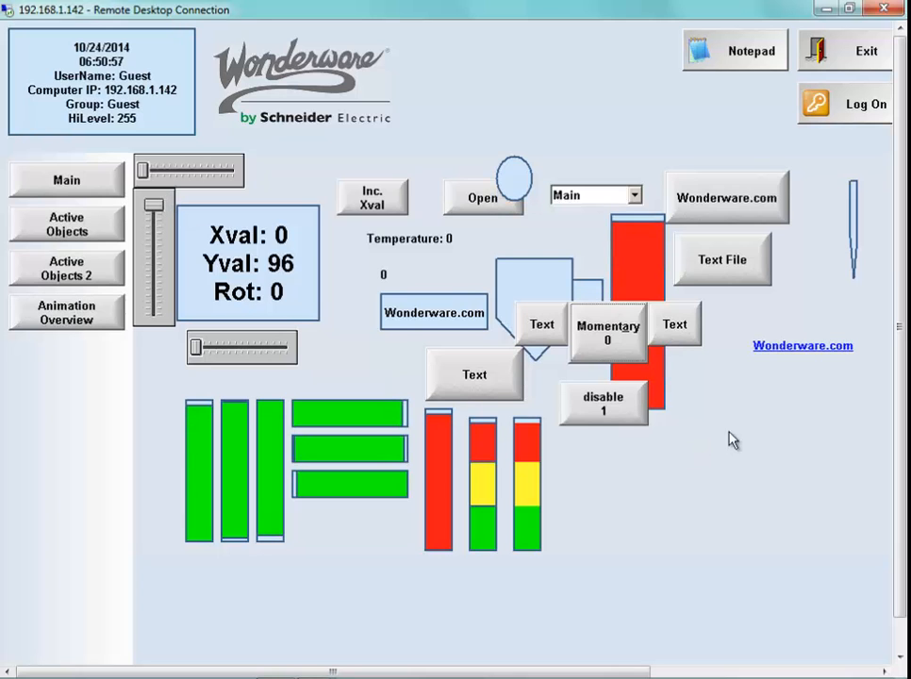
{"action": "left_click", "coordinate": [826, 9]}
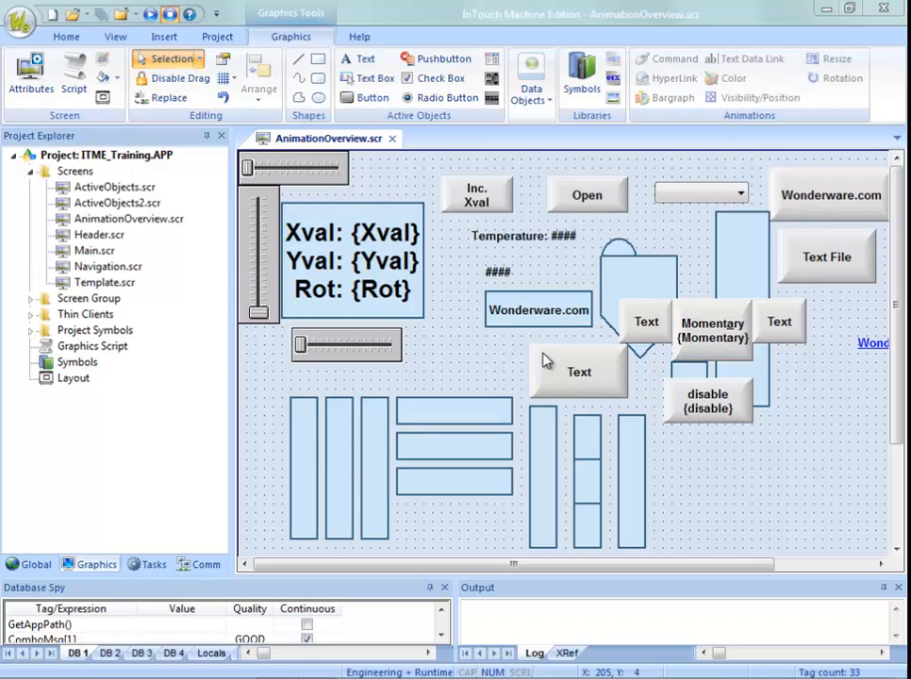
Add a text object reading "Yval: ###" to the right of the stacked bargraphs at X 554, Y 345.
{"action": "left_click_drag", "start_coordinate": [651, 566], "coordinate": [751, 588]}
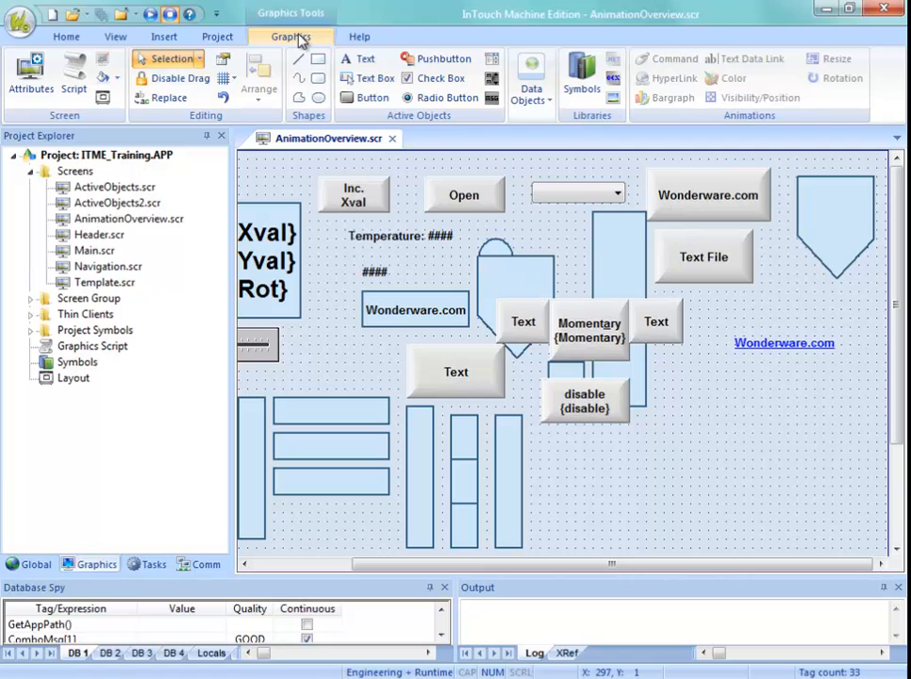
{"action": "left_click", "coordinate": [364, 58]}
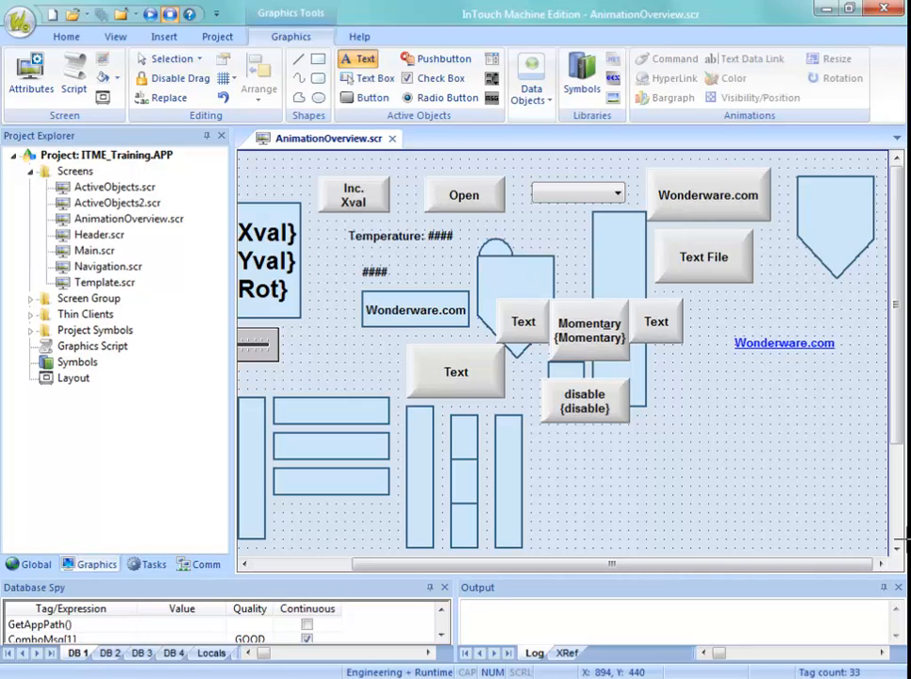
{"action": "type", "text": "Yval:"}
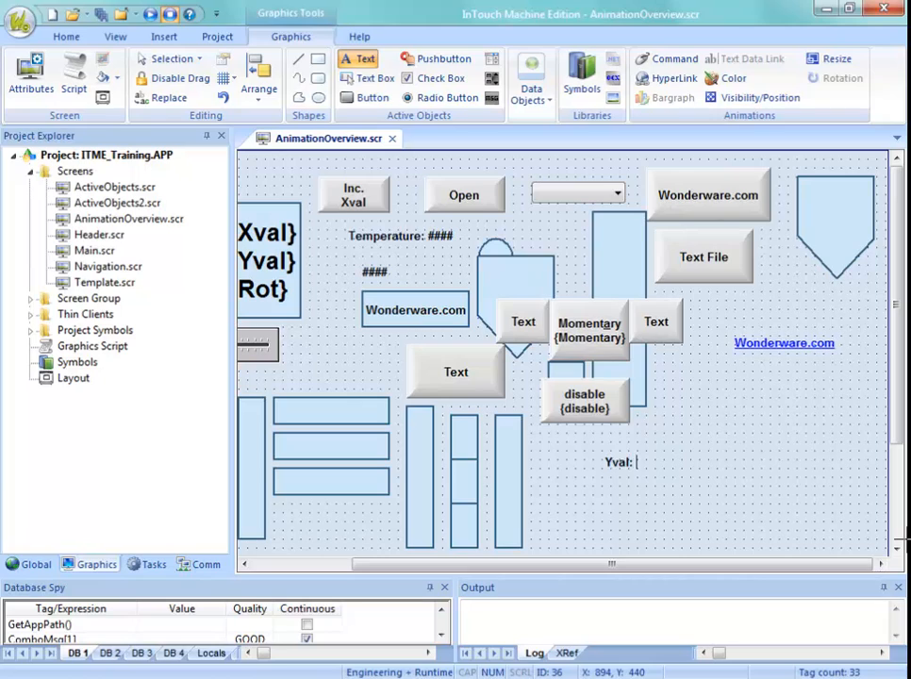
{"action": "type", "text": " ###"}
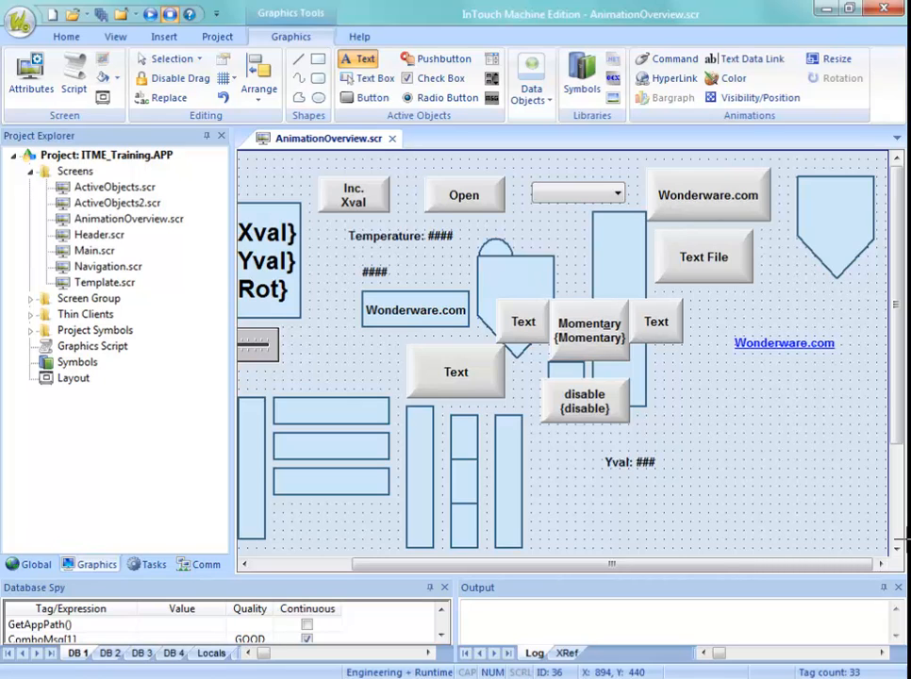
{"action": "key", "text": "Escape"}
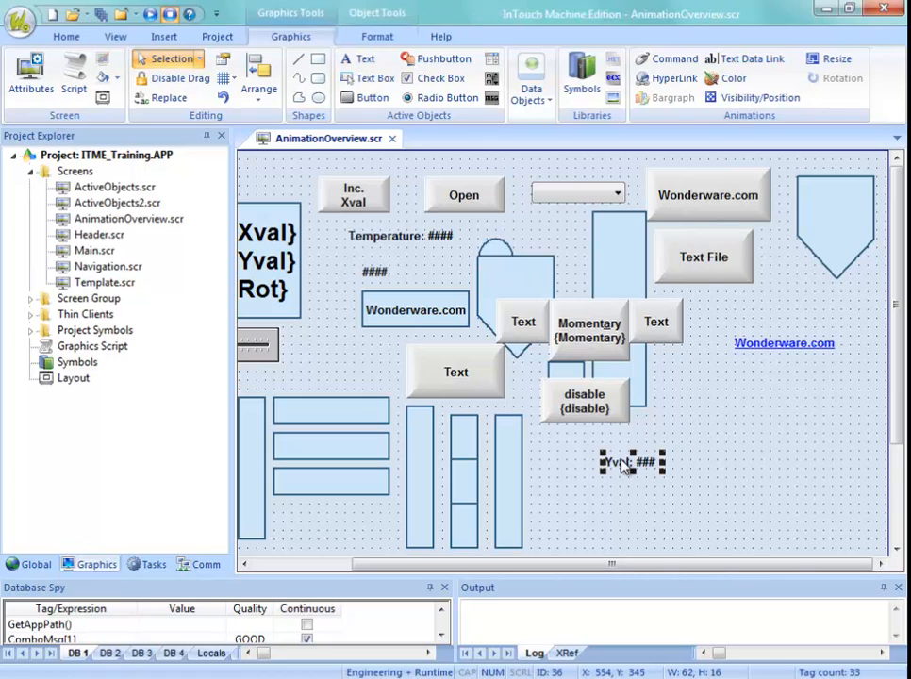
Give the Yval text a Text Data Link animation on the tag YVal with input enabled.
{"action": "double_click", "coordinate": [624, 463]}
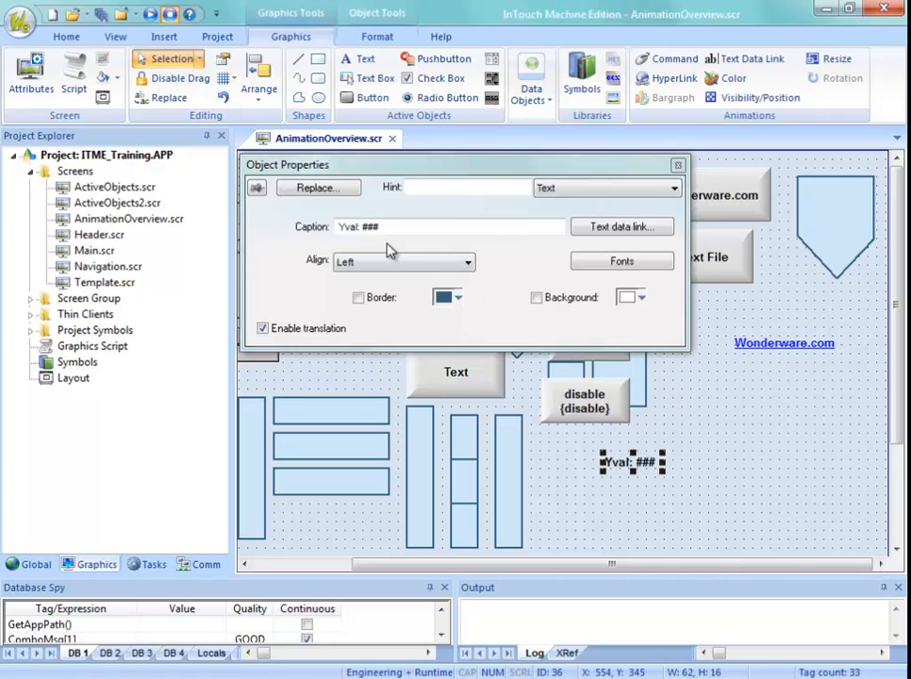
{"action": "left_click", "coordinate": [408, 230]}
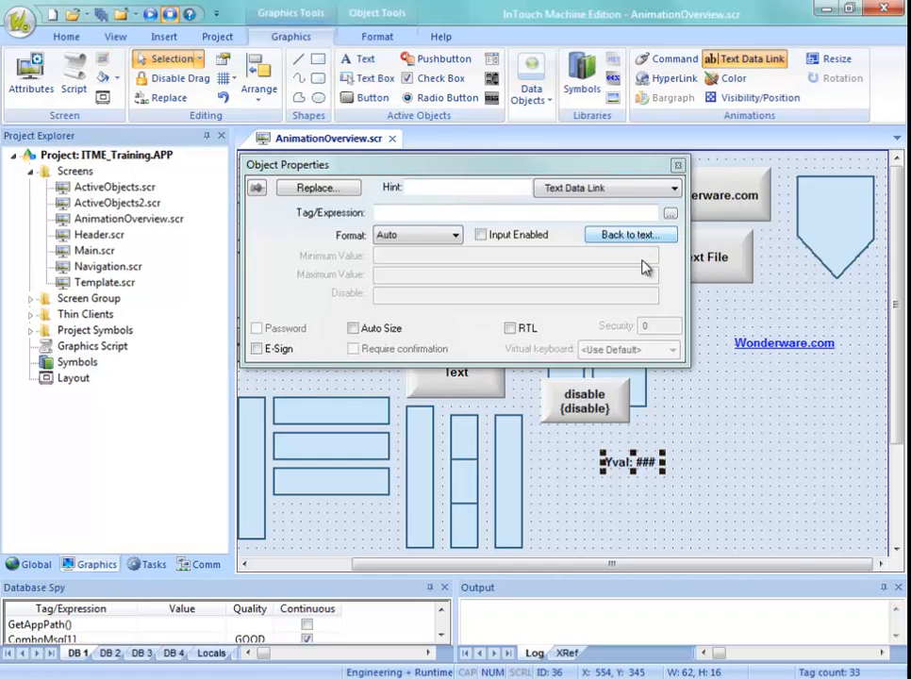
{"action": "left_click", "coordinate": [437, 213]}
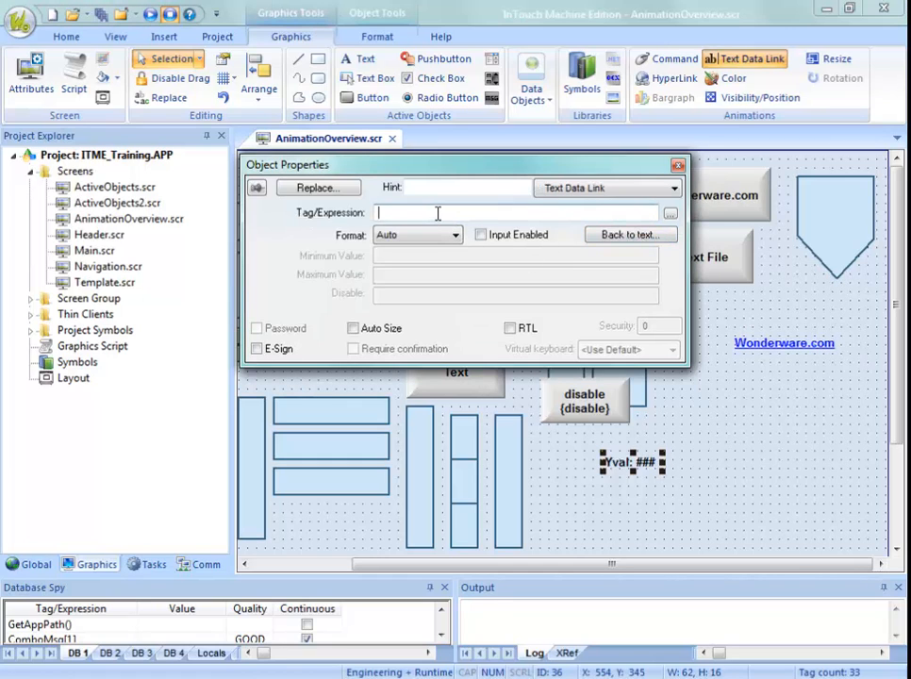
{"action": "type", "text": "YVal"}
{"action": "left_click", "coordinate": [481, 235]}
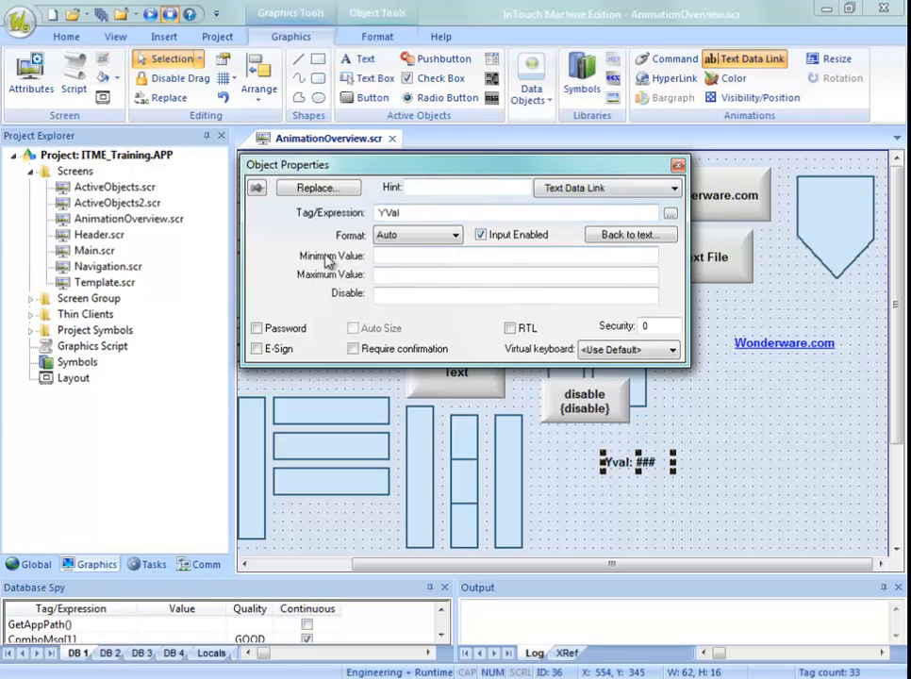
Set the text data link's minimum value to 0 and maximum value to 50, and close its properties.
{"action": "left_click", "coordinate": [401, 255]}
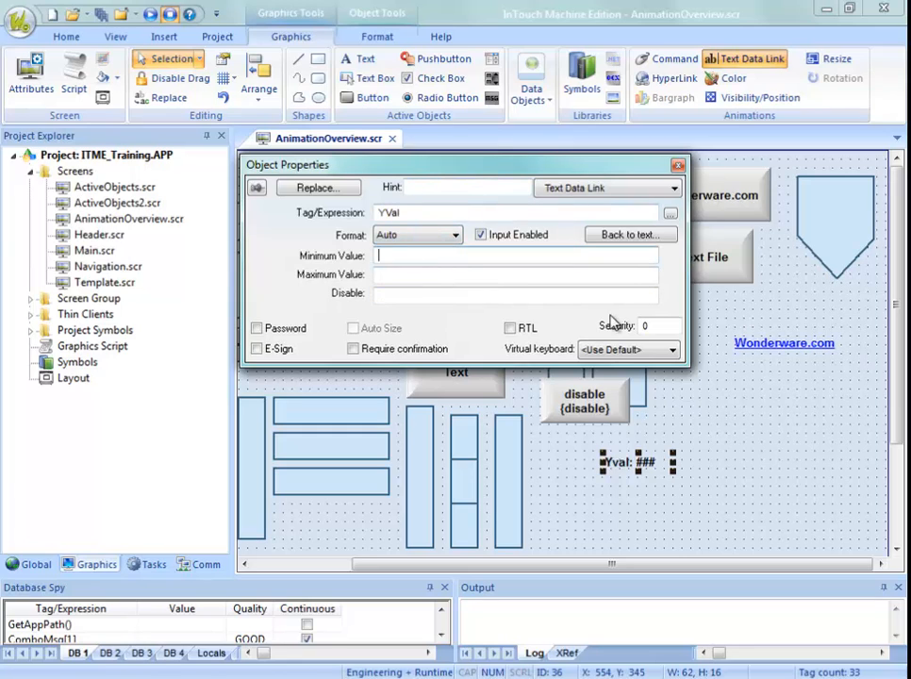
{"action": "left_click", "coordinate": [518, 274]}
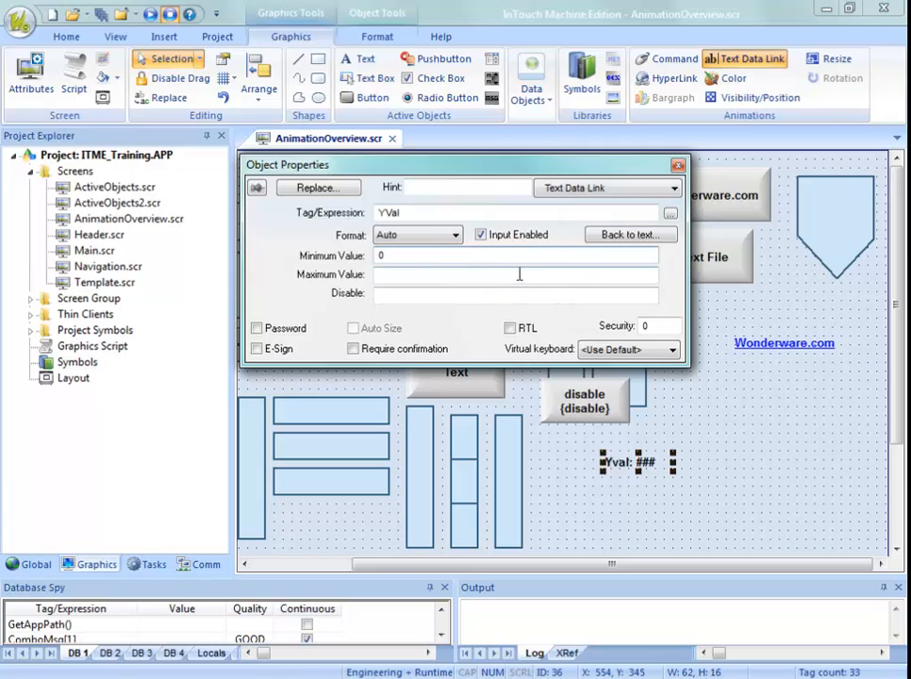
{"action": "type", "text": "50"}
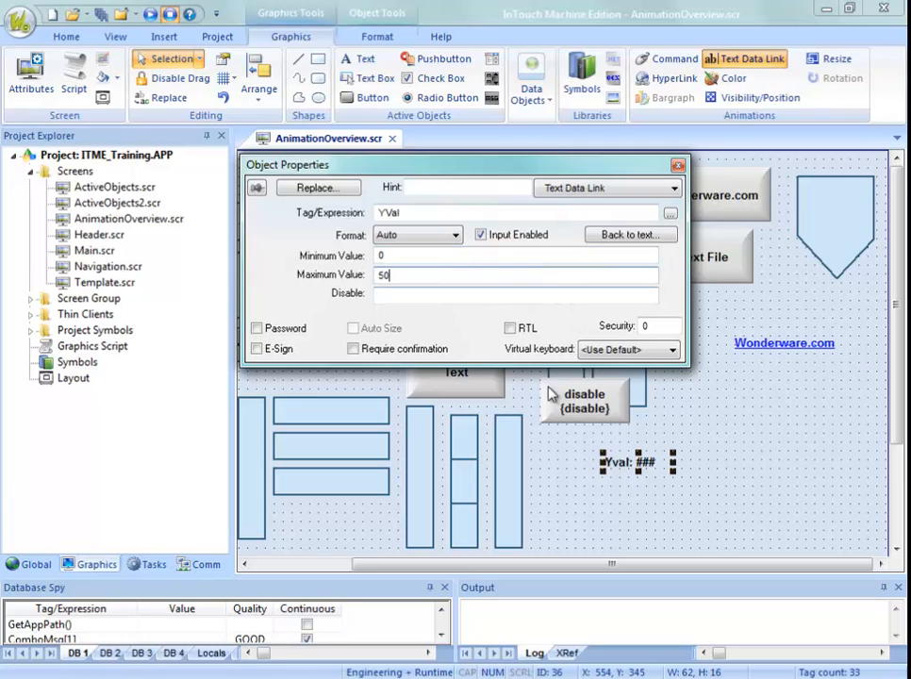
{"action": "left_click", "coordinate": [595, 505]}
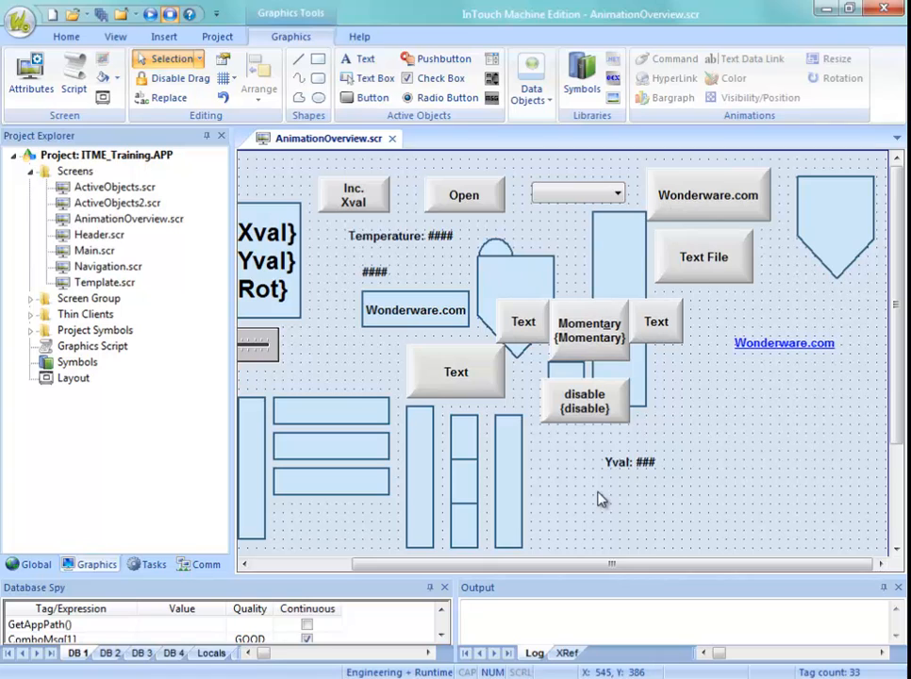
Save the screen and check the Yval text in the Remote Desktop session by lowering the vertical slider to 77.
{"action": "right_click", "coordinate": [286, 137]}
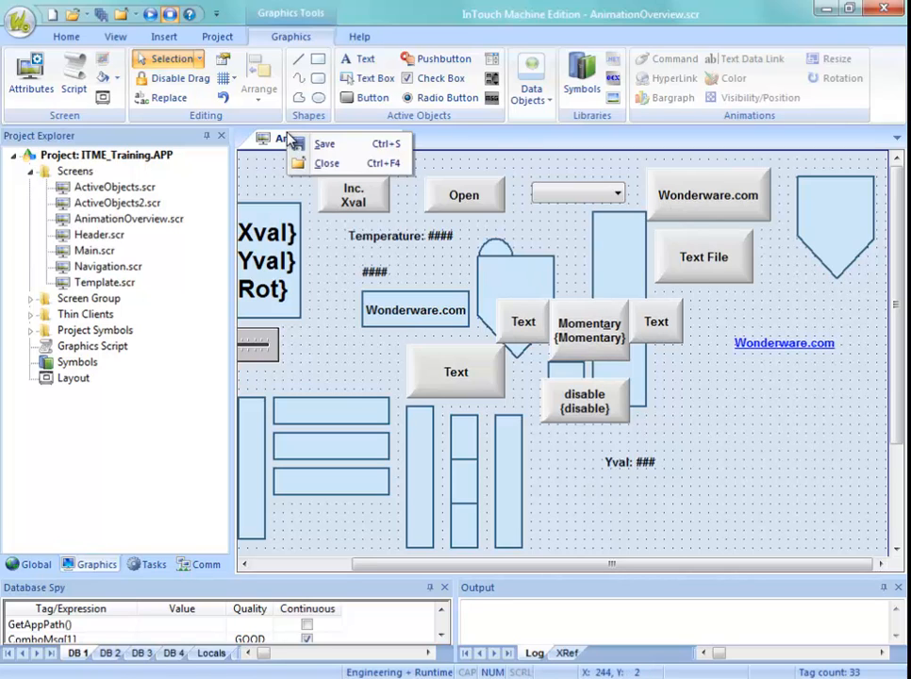
{"action": "left_click", "coordinate": [350, 147]}
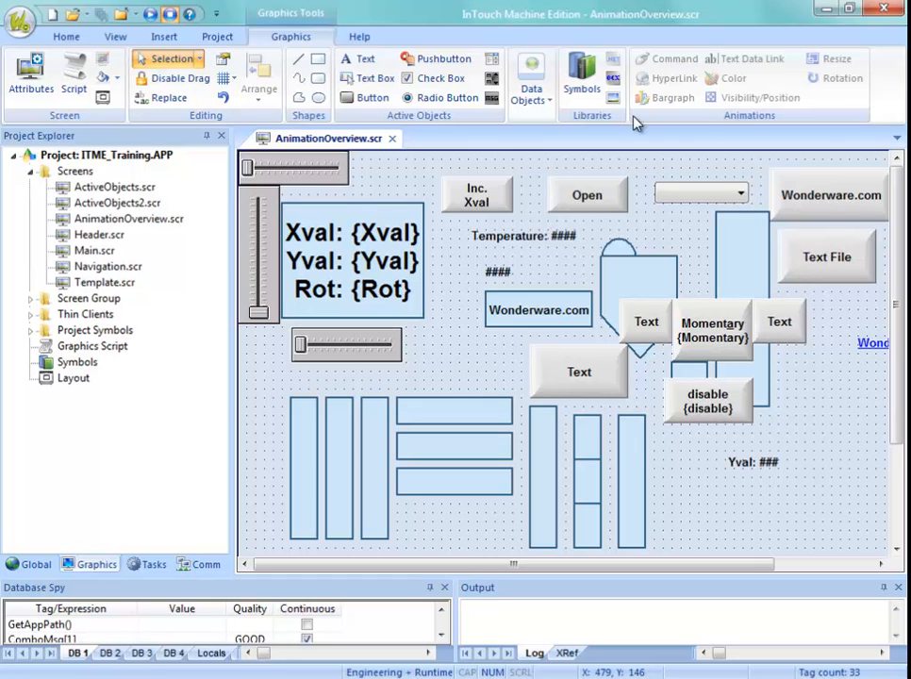
{"action": "mouse_move", "coordinate": [486, 0]}
{"action": "left_mouse_down"}
{"action": "mouse_move", "coordinate": [495, 132]}
{"action": "mouse_move", "coordinate": [496, 4]}
{"action": "left_mouse_up"}
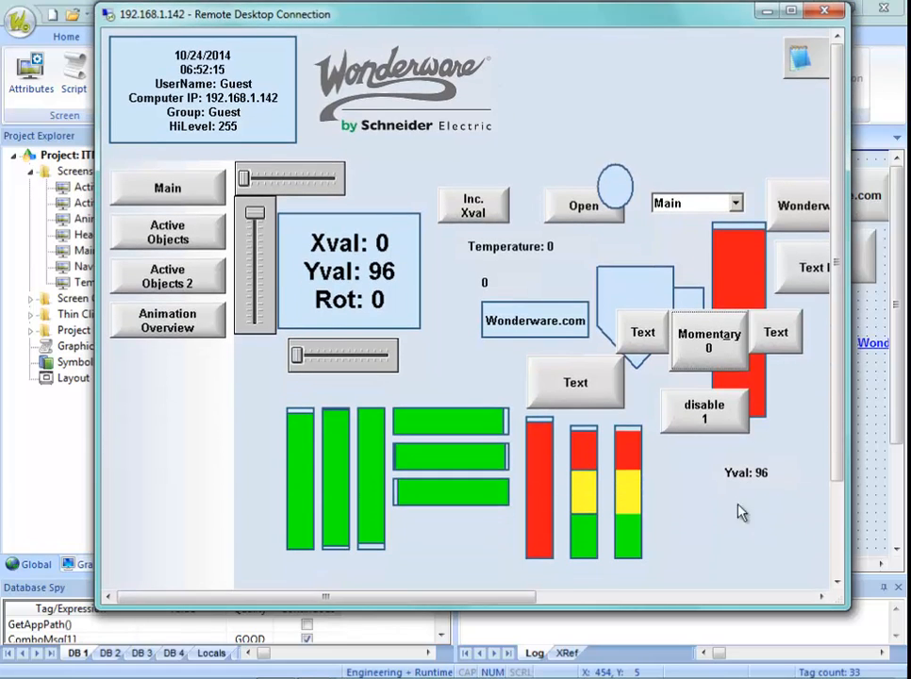
{"action": "mouse_move", "coordinate": [255, 215]}
{"action": "left_mouse_down"}
{"action": "mouse_move", "coordinate": [254, 268]}
{"action": "mouse_move", "coordinate": [255, 233]}
{"action": "left_mouse_up"}
Enter 44 for Yval through the keypad of the new Yval text, enlarging the session window to show the whole keypad.
{"action": "left_click", "coordinate": [767, 475]}
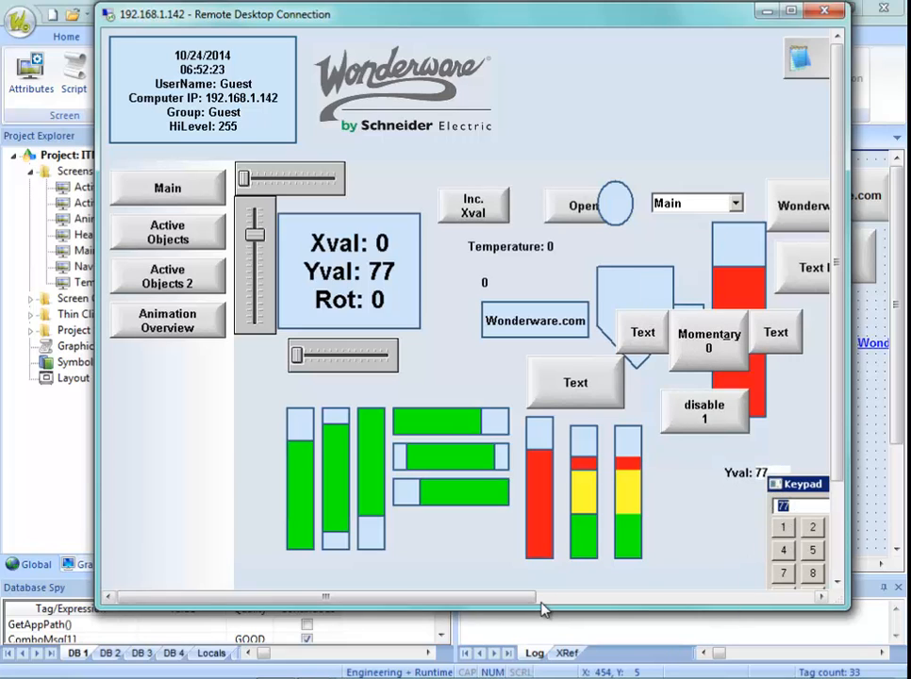
{"action": "left_click_drag", "start_coordinate": [545, 606], "coordinate": [549, 671]}
{"action": "left_click", "coordinate": [535, 658]}
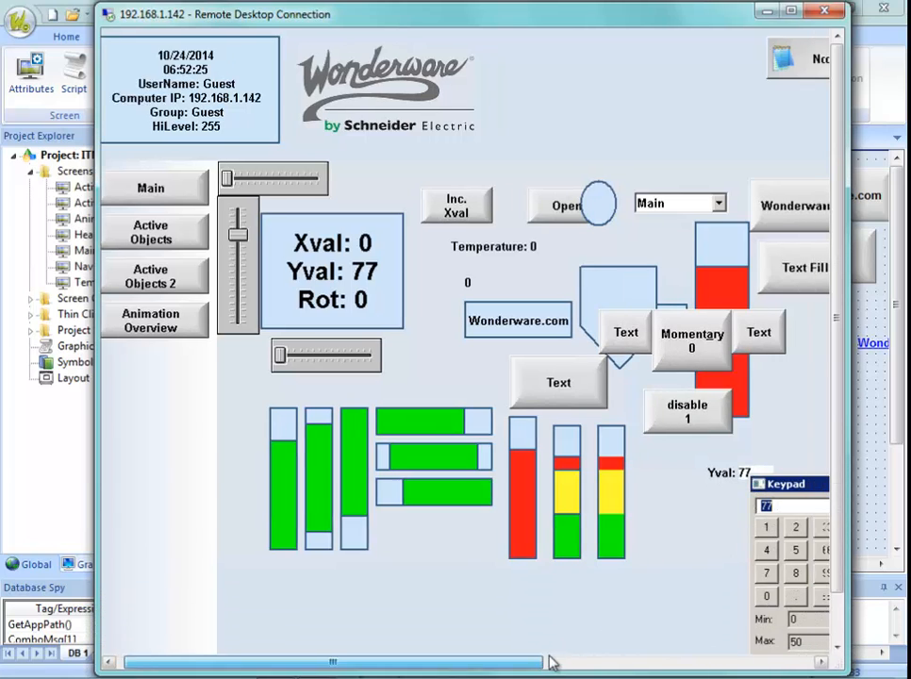
{"action": "left_click_drag", "start_coordinate": [836, 520], "coordinate": [837, 563]}
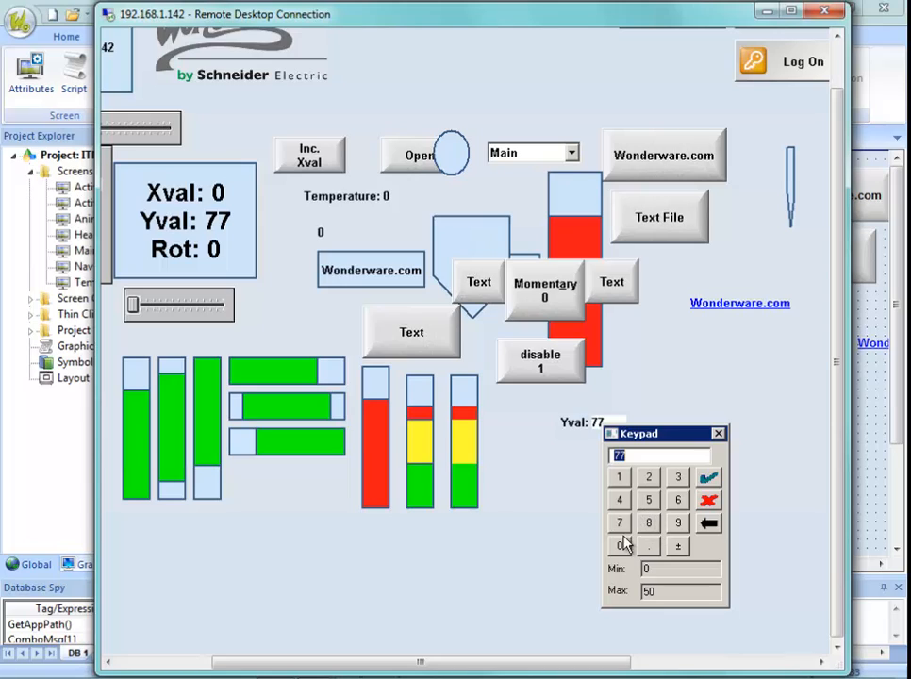
{"action": "left_click", "coordinate": [621, 500]}
{"action": "left_click", "coordinate": [621, 500]}
{"action": "left_click", "coordinate": [708, 477]}
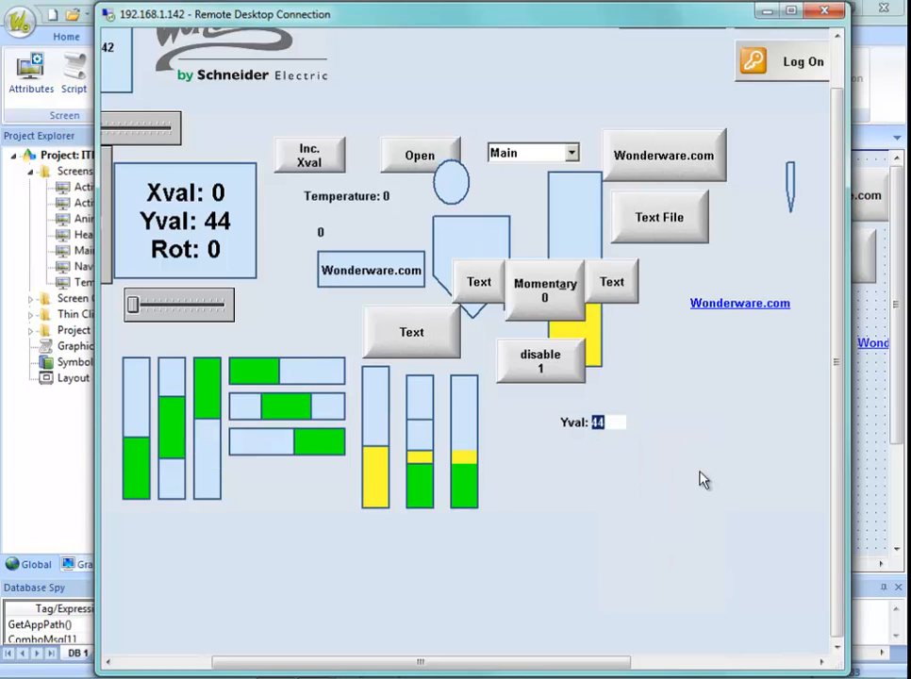
Try to enter the out-of-range value 77 for Yval through the text's keypad.
{"action": "left_click", "coordinate": [602, 424]}
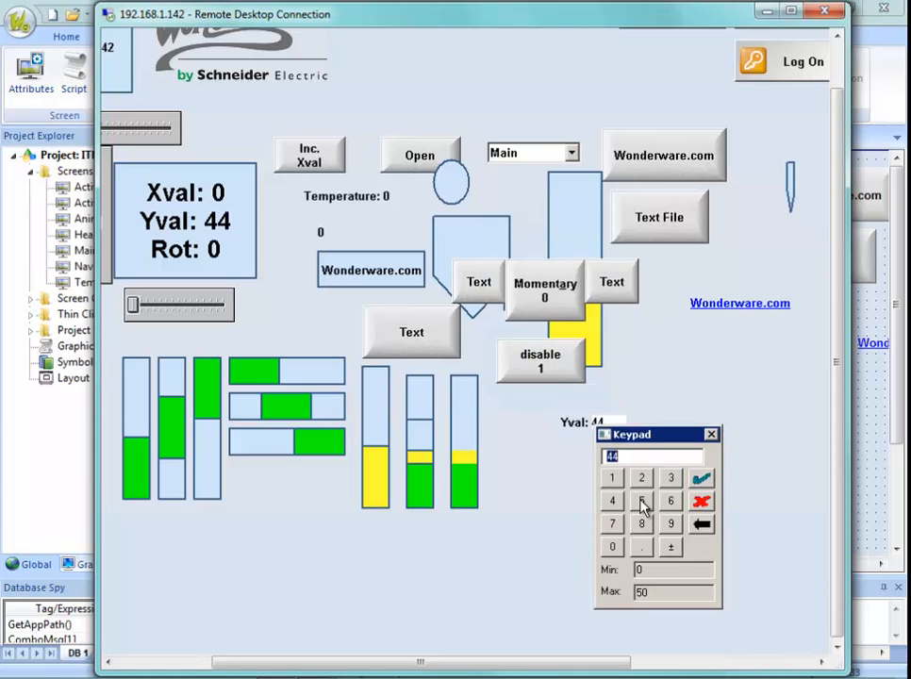
{"action": "left_click", "coordinate": [614, 525]}
{"action": "left_click", "coordinate": [614, 525]}
{"action": "left_click", "coordinate": [704, 485]}
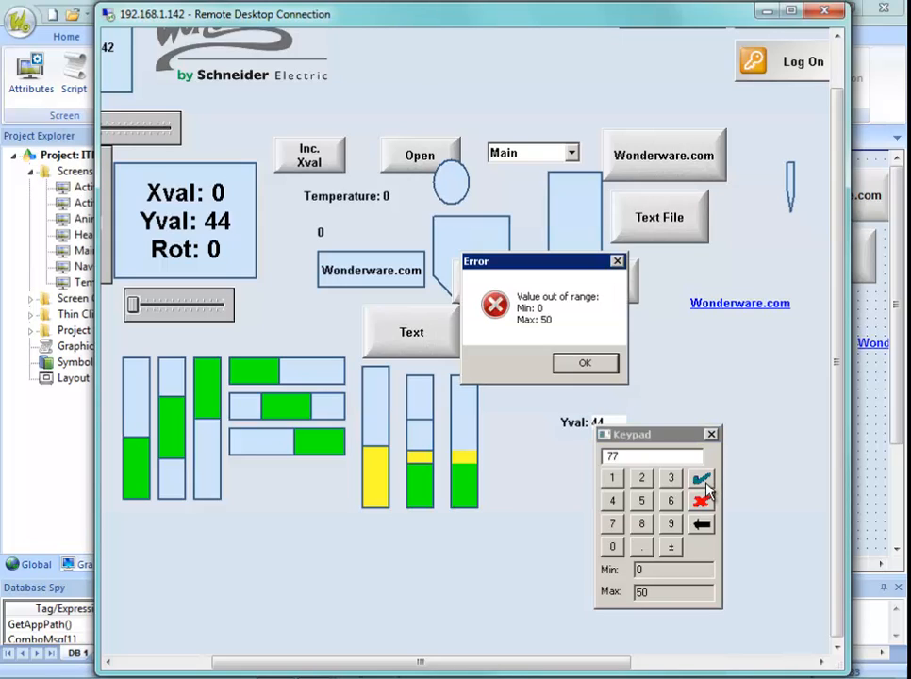
{"action": "left_click", "coordinate": [580, 365]}
Correct the keypad entry to 50 and apply it to Yval.
{"action": "left_click", "coordinate": [644, 505]}
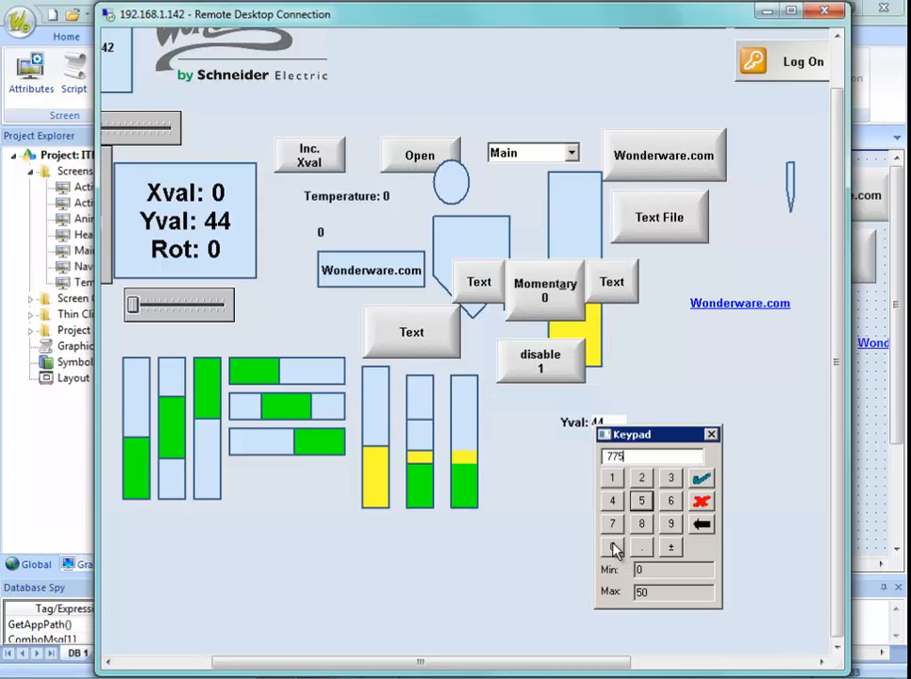
{"action": "left_click", "coordinate": [701, 528]}
{"action": "left_click", "coordinate": [701, 528]}
{"action": "left_click", "coordinate": [641, 501]}
{"action": "key", "text": "Return"}
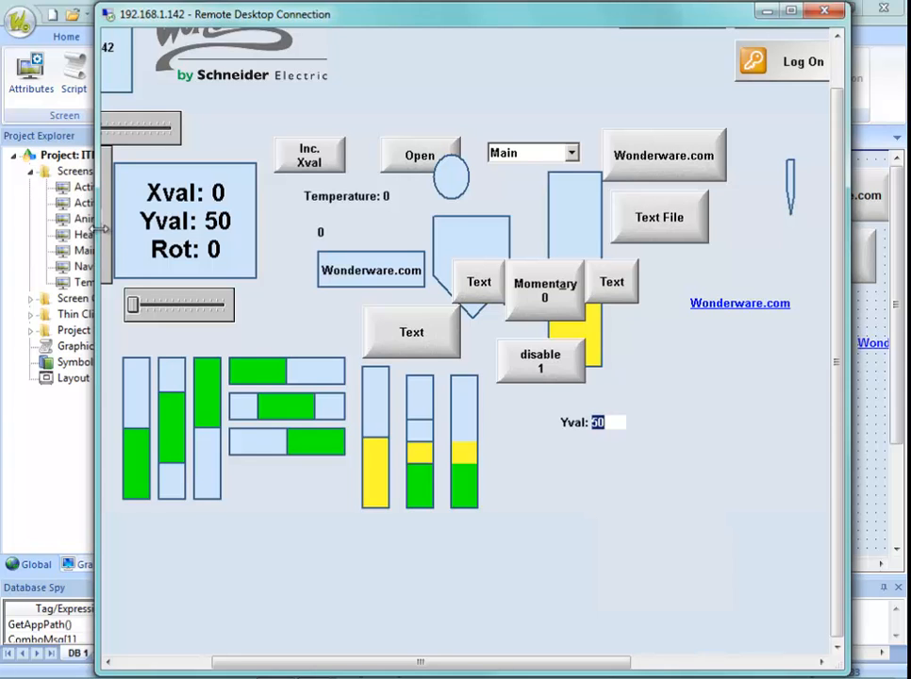
Widen the Remote Desktop session window and raise Yval above the text's 50 limit with the vertical slider.
{"action": "left_click_drag", "start_coordinate": [107, 228], "coordinate": [43, 221]}
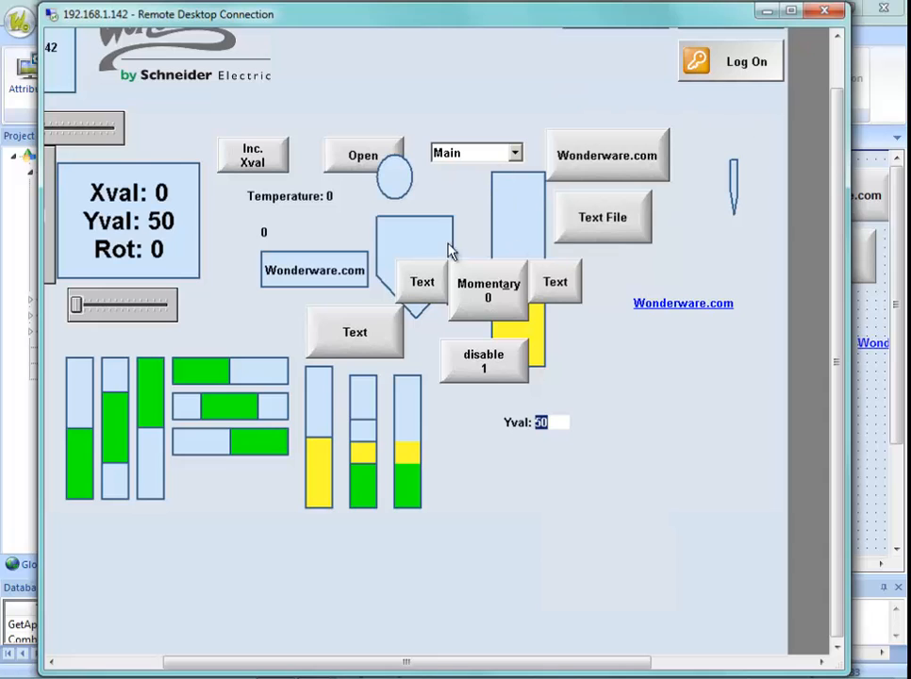
{"action": "left_click_drag", "start_coordinate": [368, 665], "coordinate": [314, 664]}
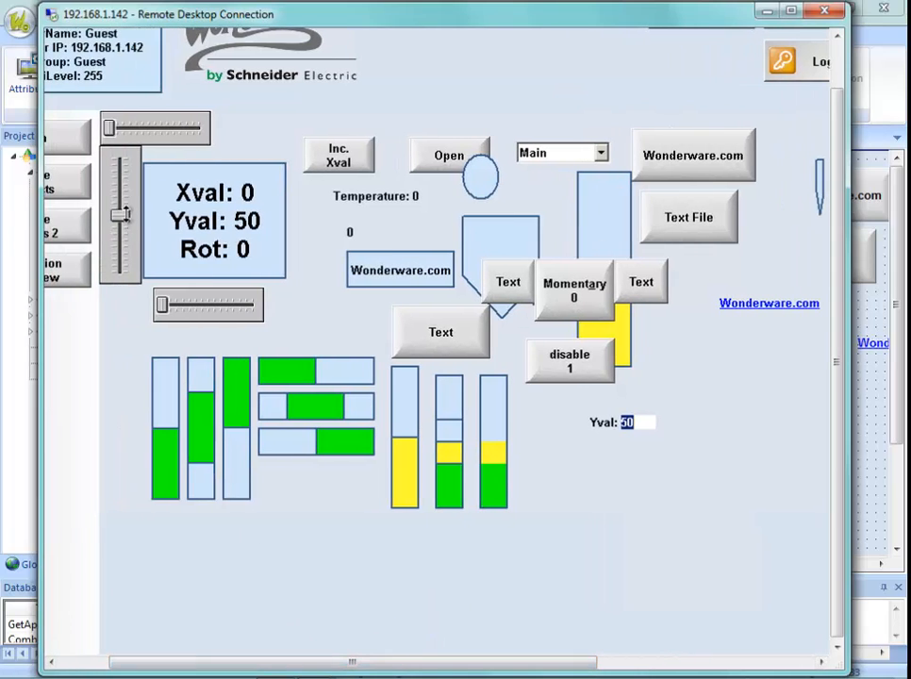
{"action": "left_click_drag", "start_coordinate": [126, 212], "coordinate": [125, 186]}
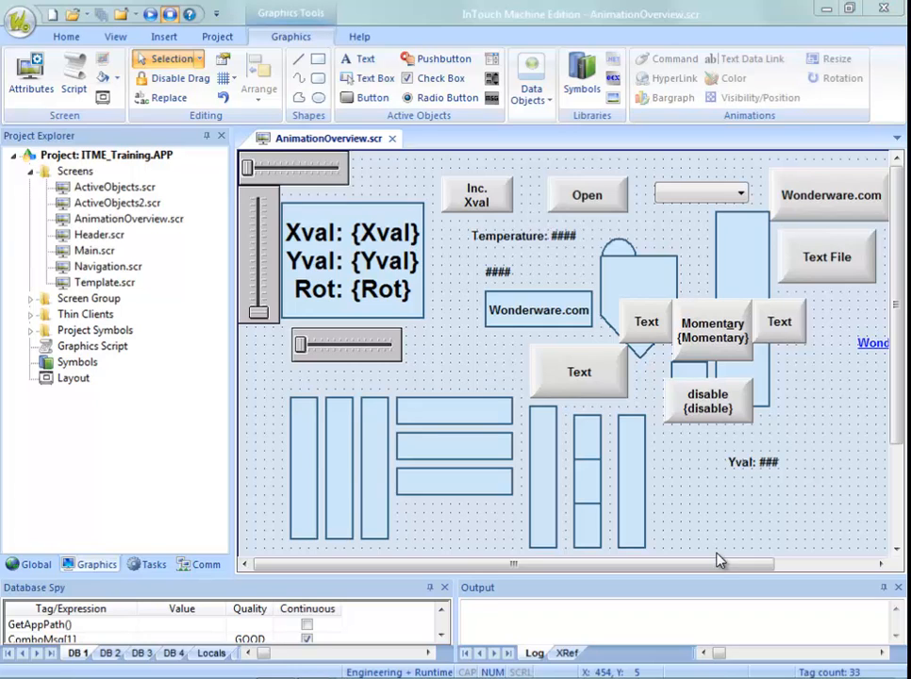
Add a text object of twelve # characters below the Yval text on the AnimationOverview screen.
{"action": "left_click_drag", "start_coordinate": [722, 574], "coordinate": [778, 572]}
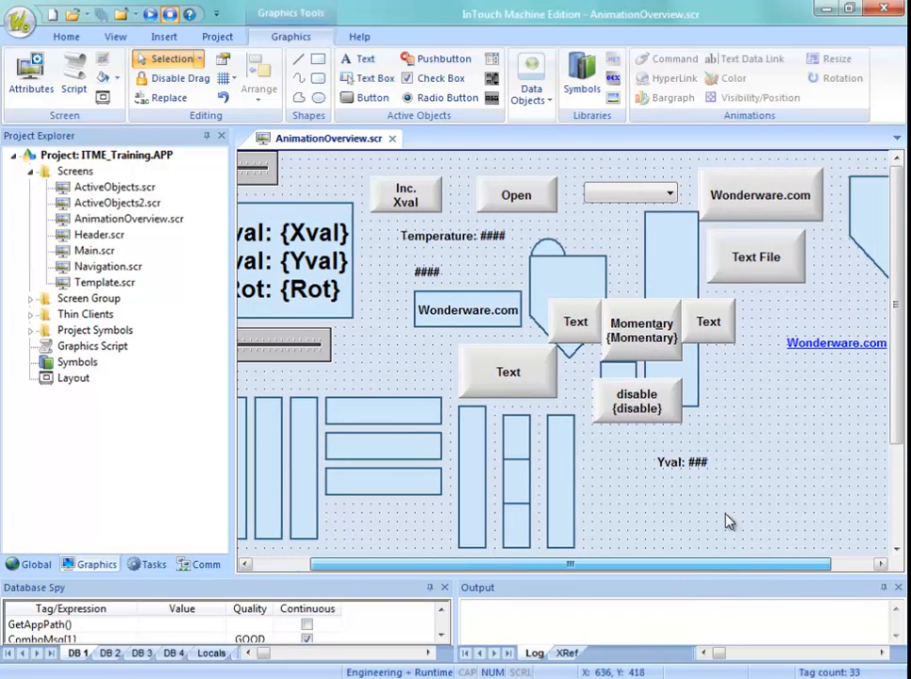
{"action": "left_click", "coordinate": [362, 59]}
{"action": "left_click", "coordinate": [661, 491]}
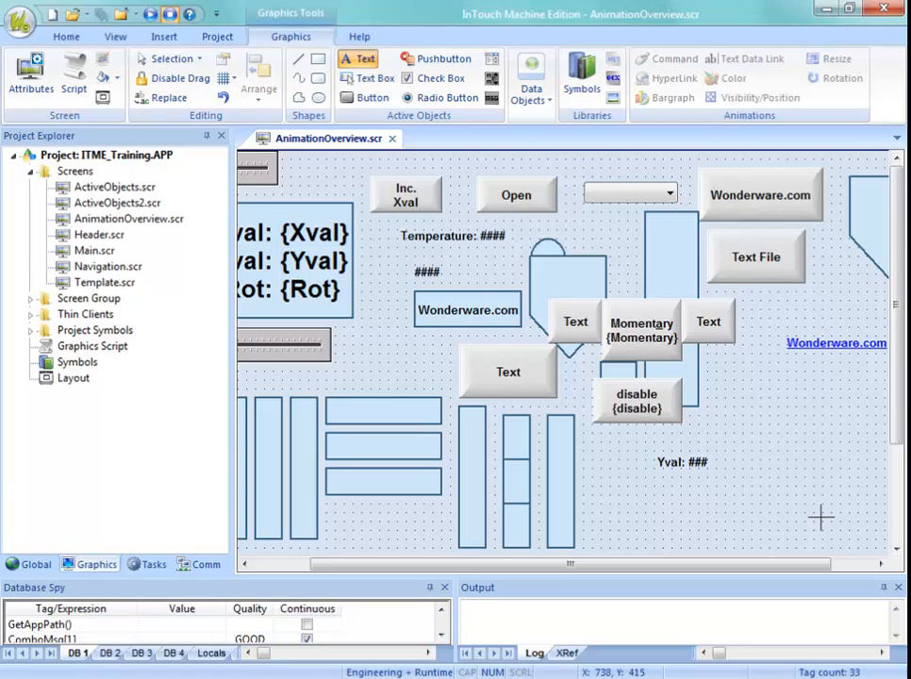
{"action": "type", "text": "############"}
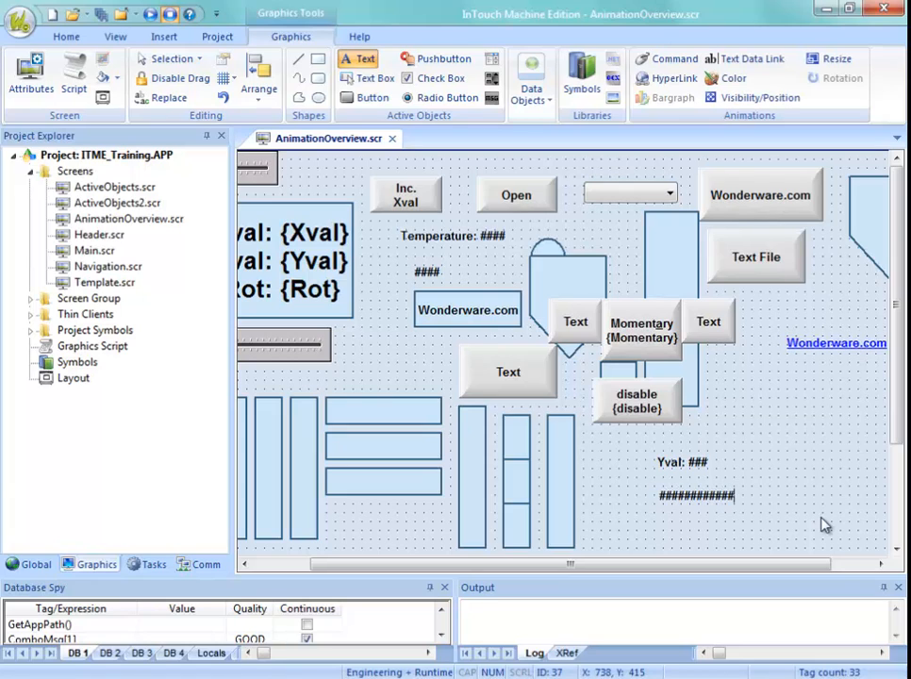
{"action": "left_click", "coordinate": [821, 519]}
Give the twelve-character text a Text Data Link to the Yval tag with Binary format.
{"action": "double_click", "coordinate": [676, 496]}
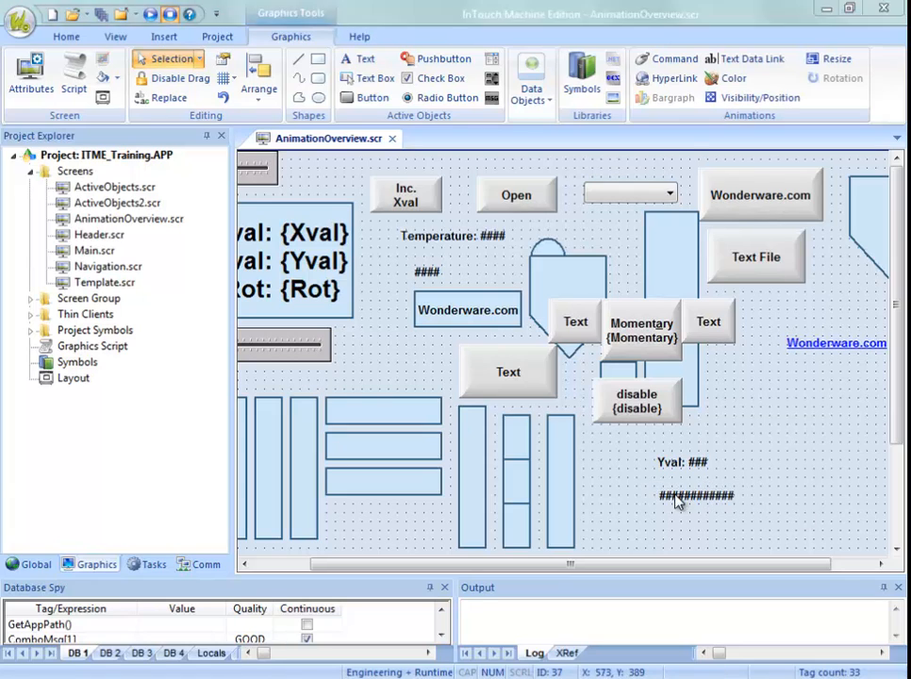
{"action": "left_click", "coordinate": [604, 237]}
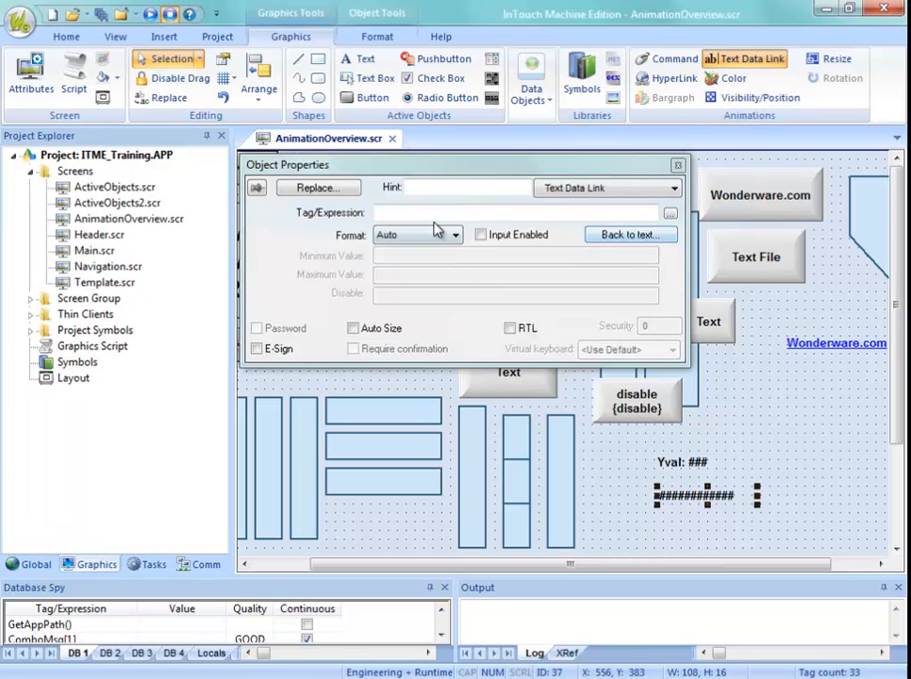
{"action": "left_click", "coordinate": [427, 213]}
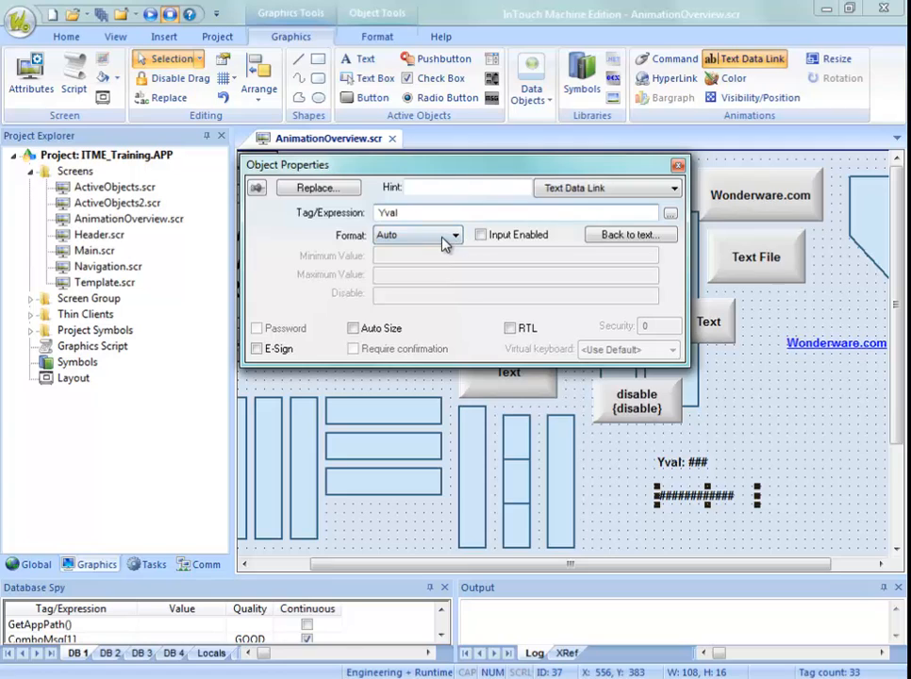
{"action": "left_click", "coordinate": [444, 241]}
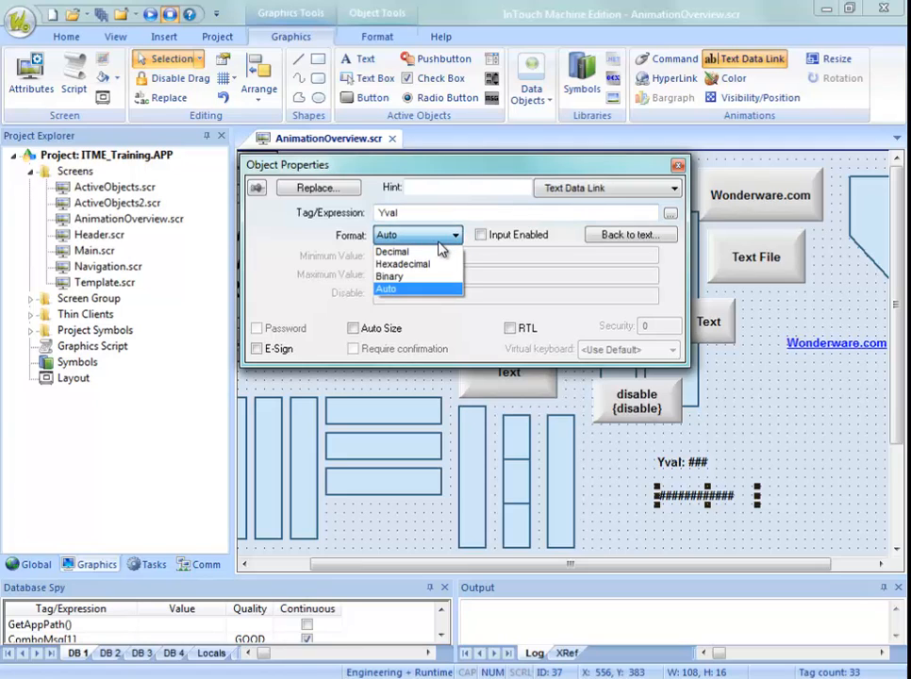
{"action": "left_click", "coordinate": [398, 276]}
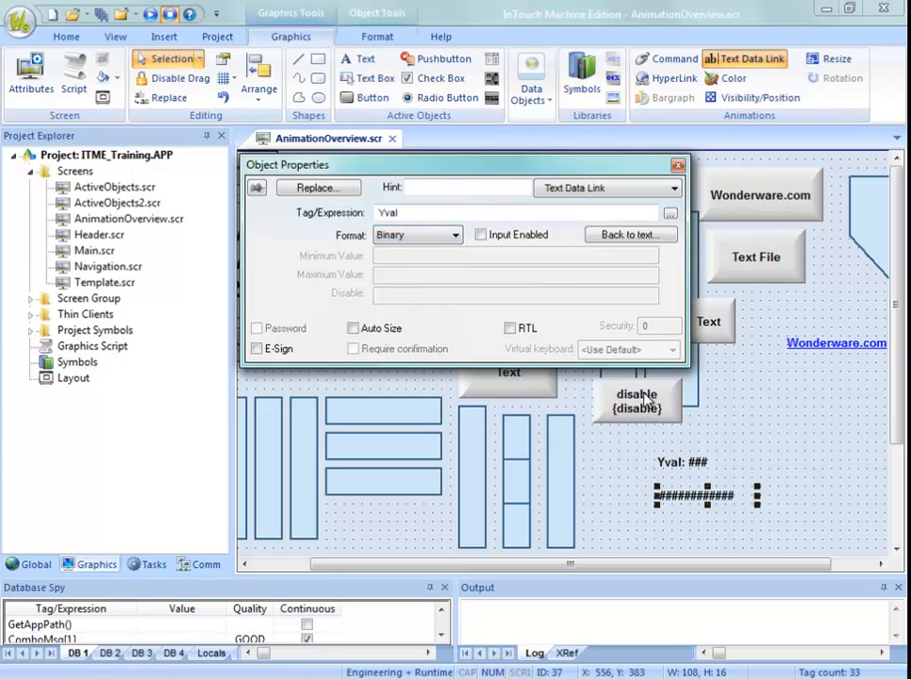
{"action": "left_click", "coordinate": [743, 421]}
{"action": "left_click", "coordinate": [719, 506]}
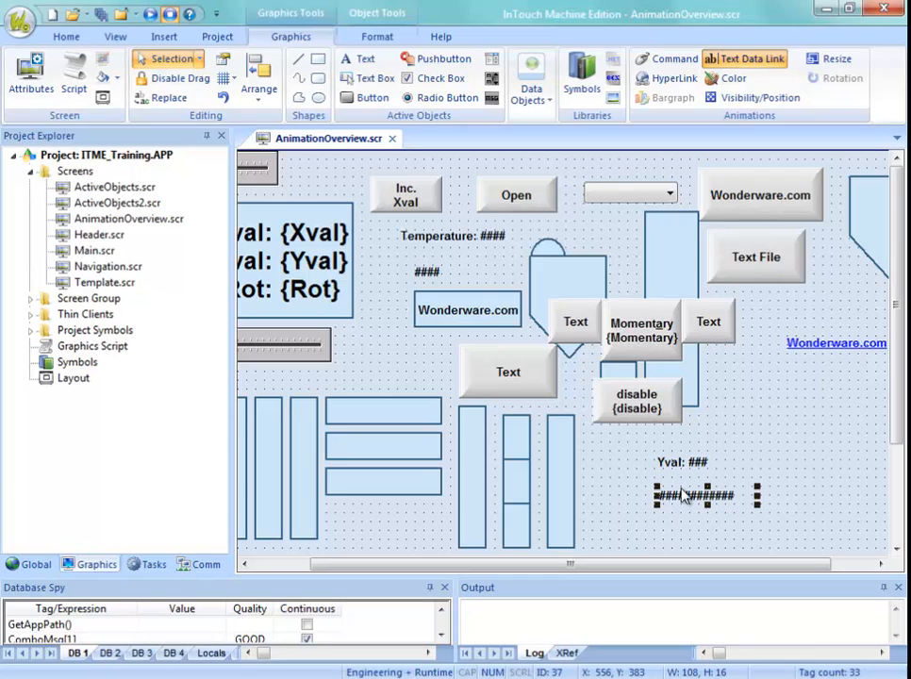
Save the screen and test the binary text in the Remote Desktop session by entering 1 for Yval.
{"action": "right_click", "coordinate": [336, 142]}
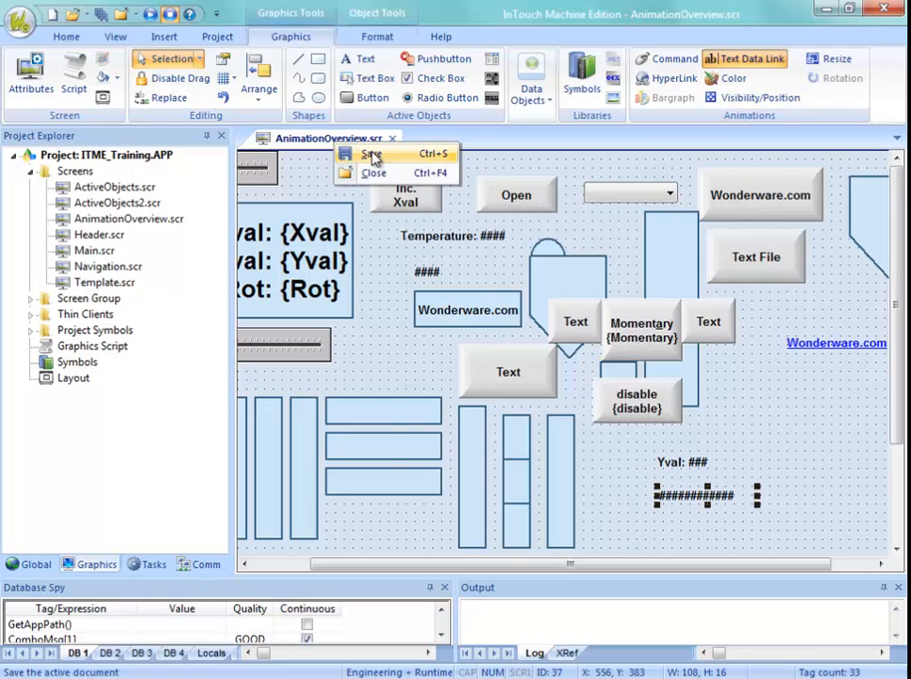
{"action": "left_click", "coordinate": [364, 157]}
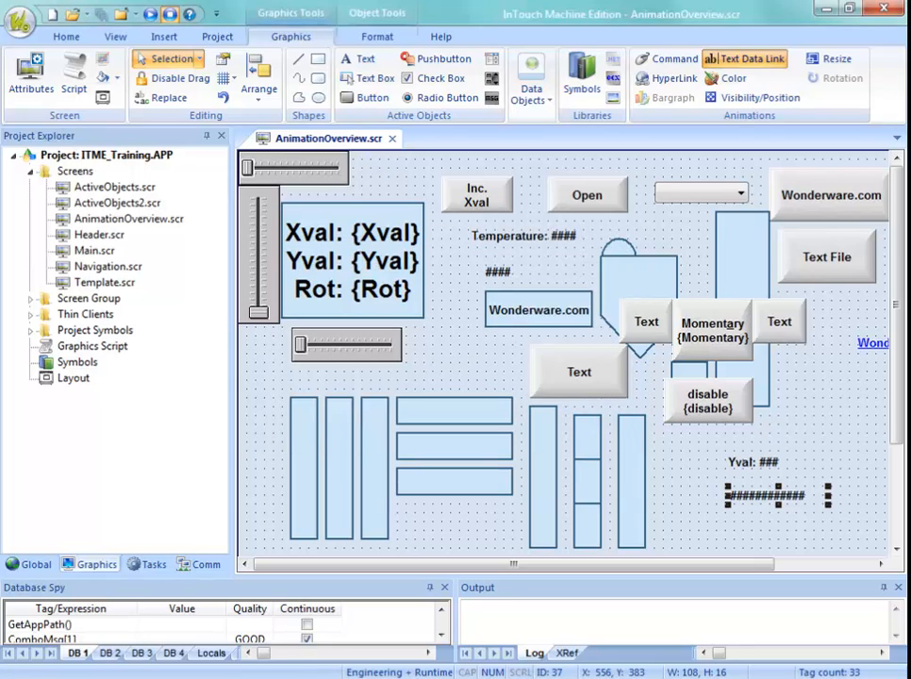
{"action": "key", "text": "alt+Tab"}
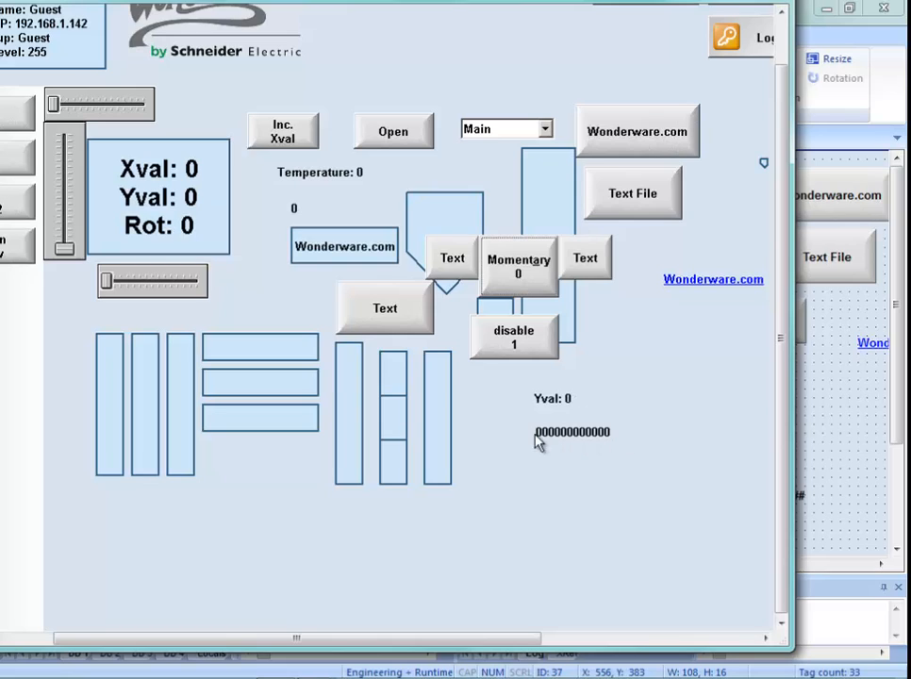
{"action": "left_click", "coordinate": [573, 399]}
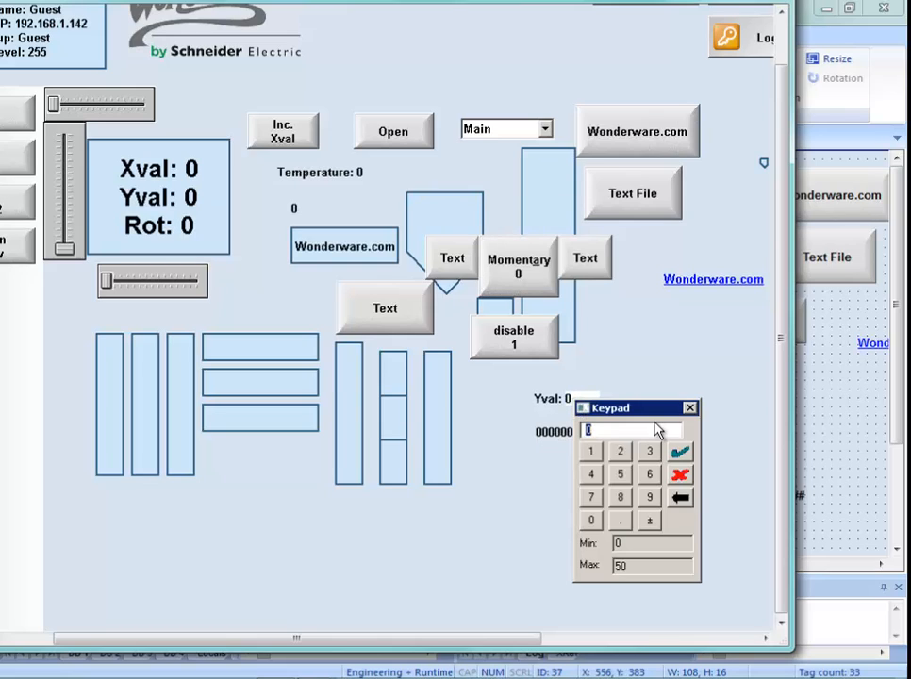
{"action": "left_click", "coordinate": [592, 452]}
{"action": "left_click", "coordinate": [680, 453]}
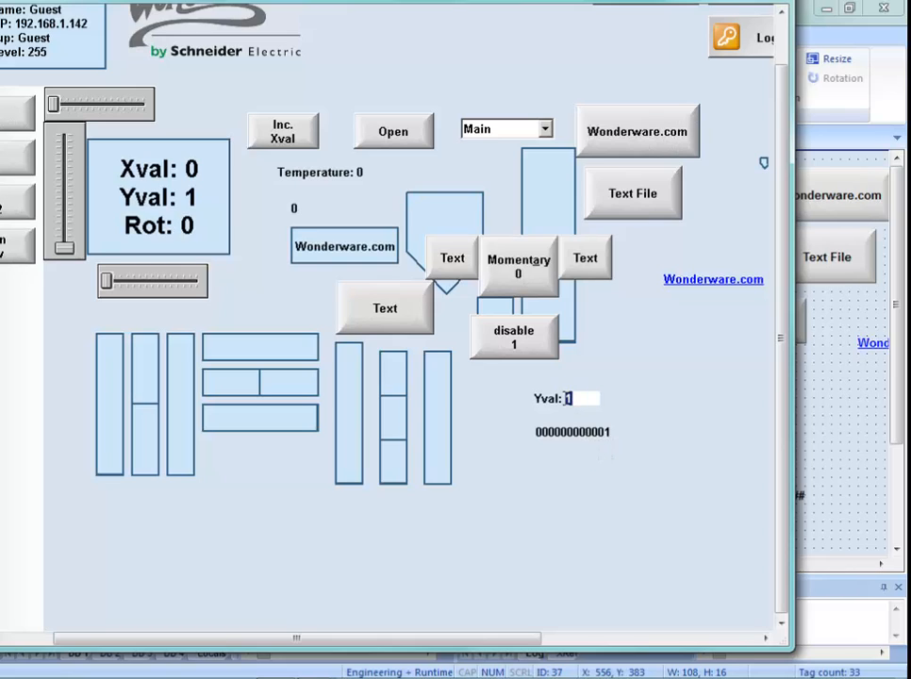
Check the binary display by entering 2 and then 4 for Yval through the keypad.
{"action": "left_click", "coordinate": [570, 398]}
{"action": "left_click", "coordinate": [611, 452]}
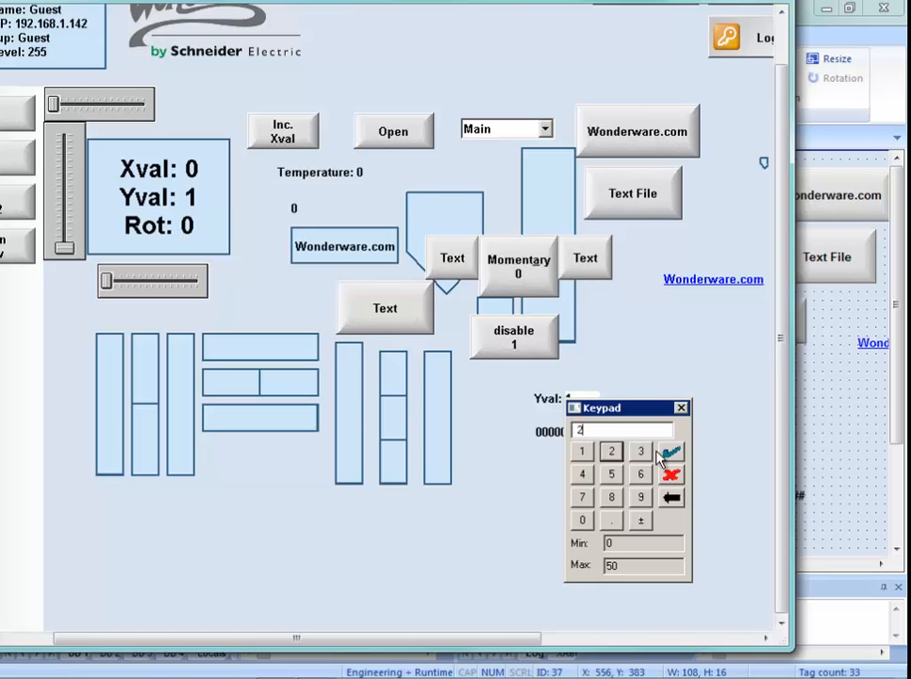
{"action": "left_click", "coordinate": [670, 453]}
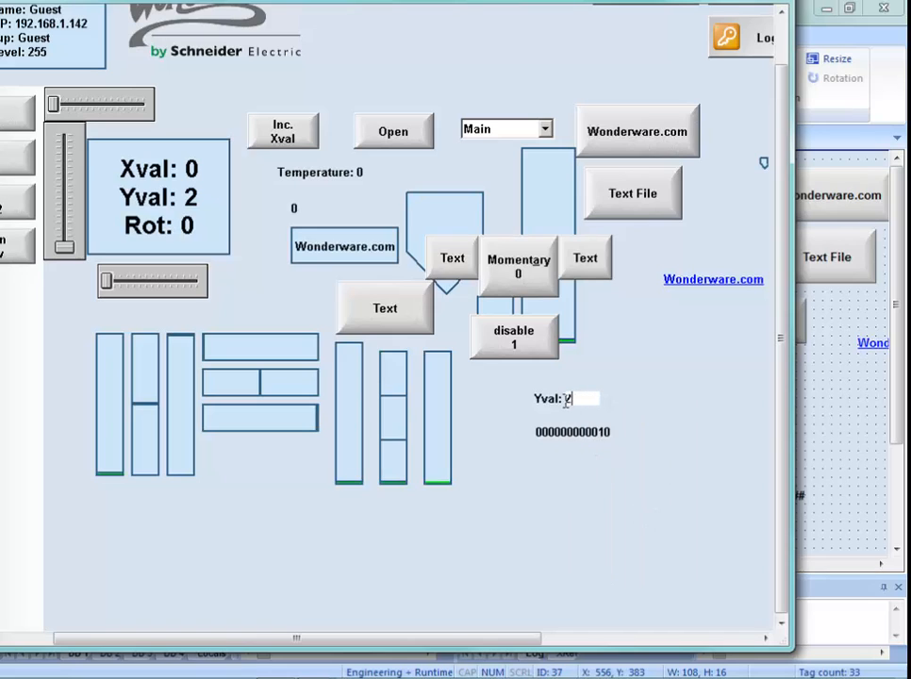
{"action": "left_click", "coordinate": [590, 430]}
{"action": "left_click", "coordinate": [580, 477]}
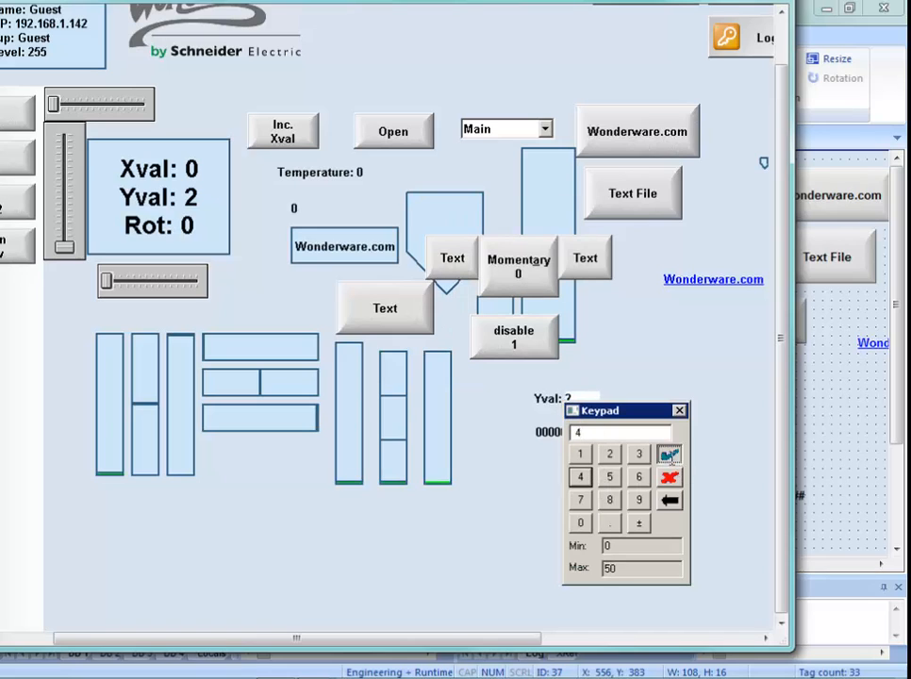
{"action": "left_click", "coordinate": [671, 454]}
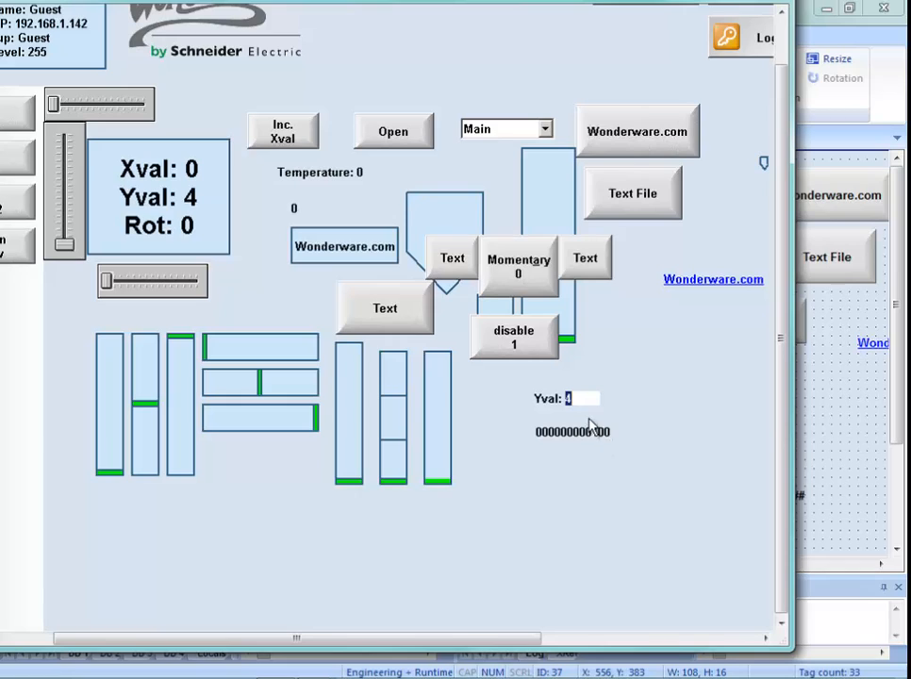
Check the binary display with Yval set to 3 and then 9, and return to the AnimationOverview screen editor.
{"action": "left_click", "coordinate": [558, 402]}
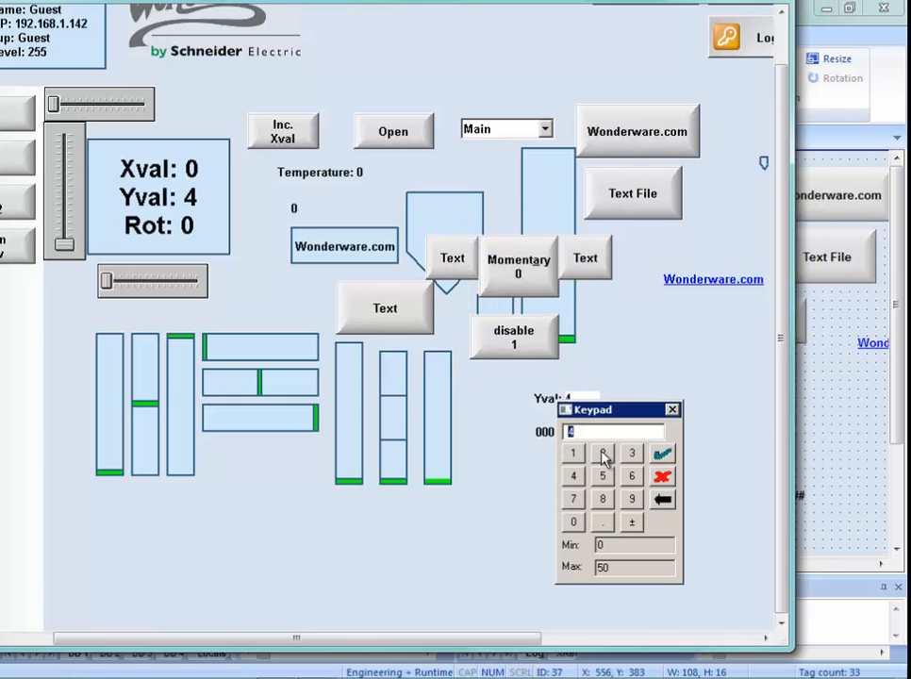
{"action": "left_click", "coordinate": [632, 453]}
{"action": "left_click", "coordinate": [662, 454]}
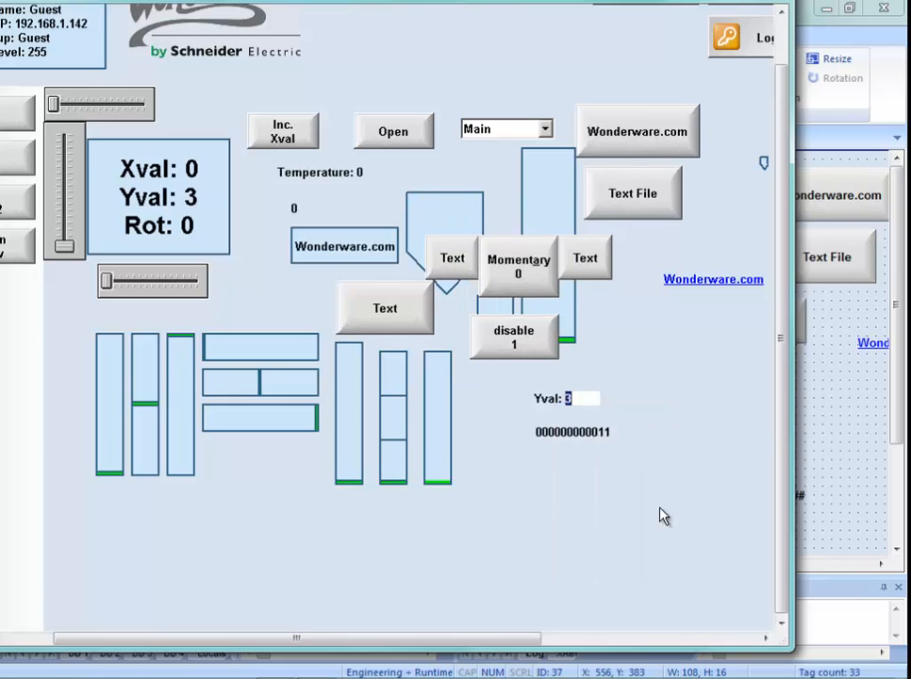
{"action": "left_click", "coordinate": [566, 400]}
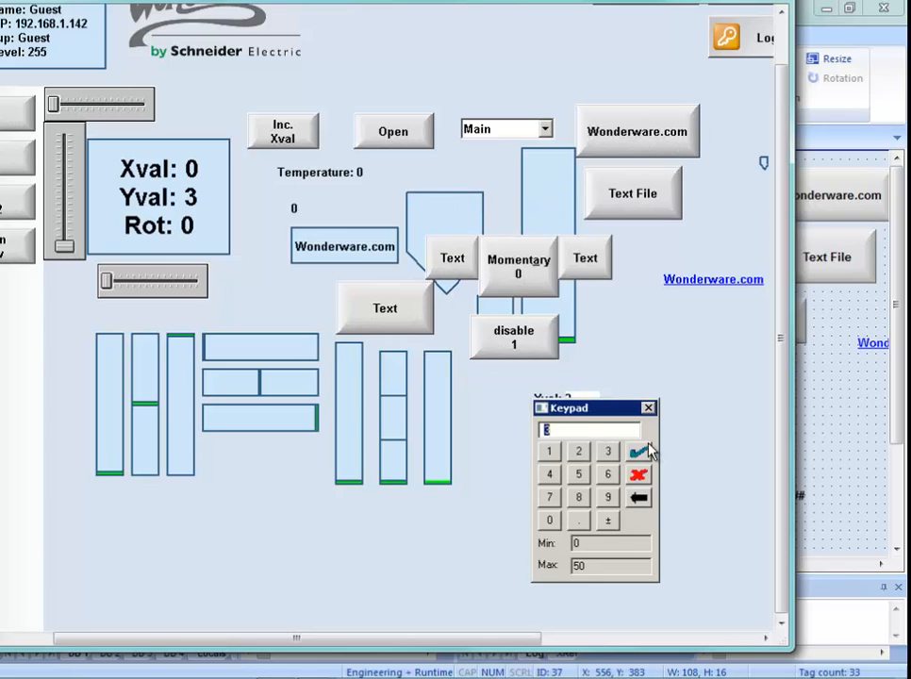
{"action": "type", "text": "9"}
{"action": "left_click", "coordinate": [641, 453]}
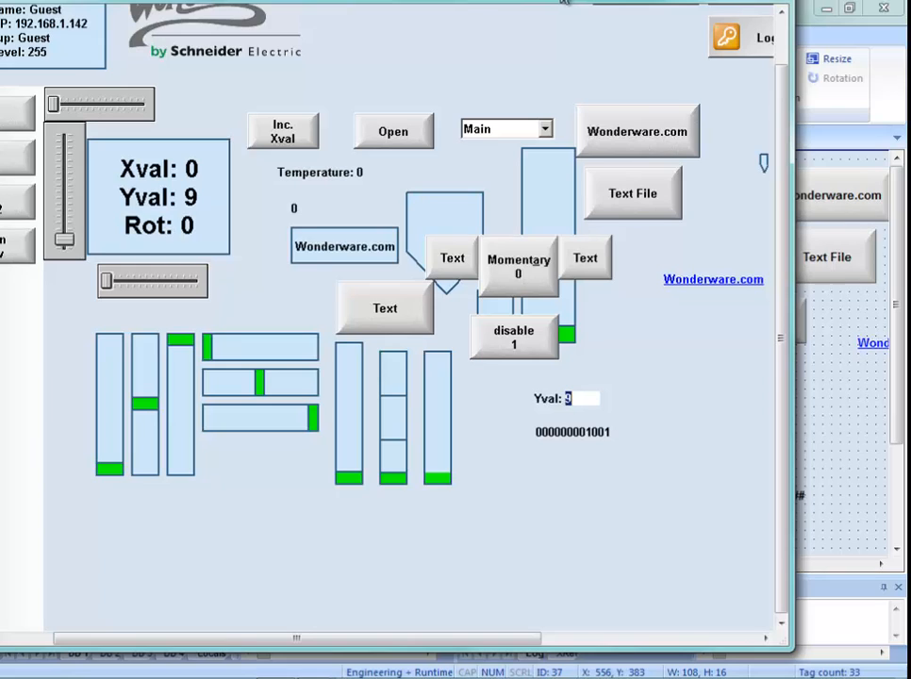
{"action": "left_click_drag", "start_coordinate": [564, 1], "coordinate": [640, 0]}
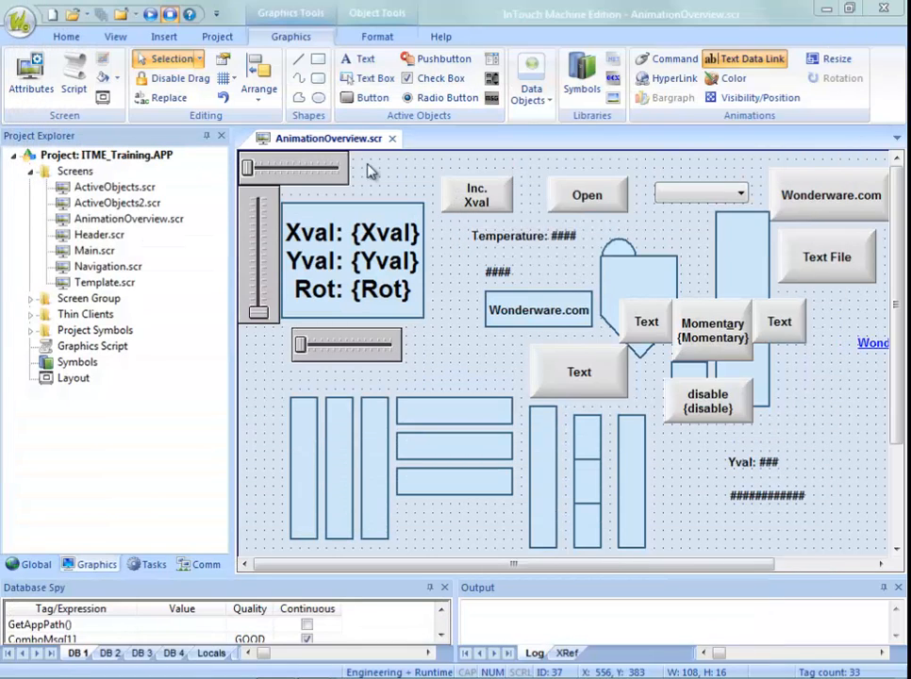
Open the Technical Reference help and display the List of tag properties topic under Tags and the Project Database.
{"action": "left_click", "coordinate": [438, 42]}
{"action": "left_click", "coordinate": [291, 36]}
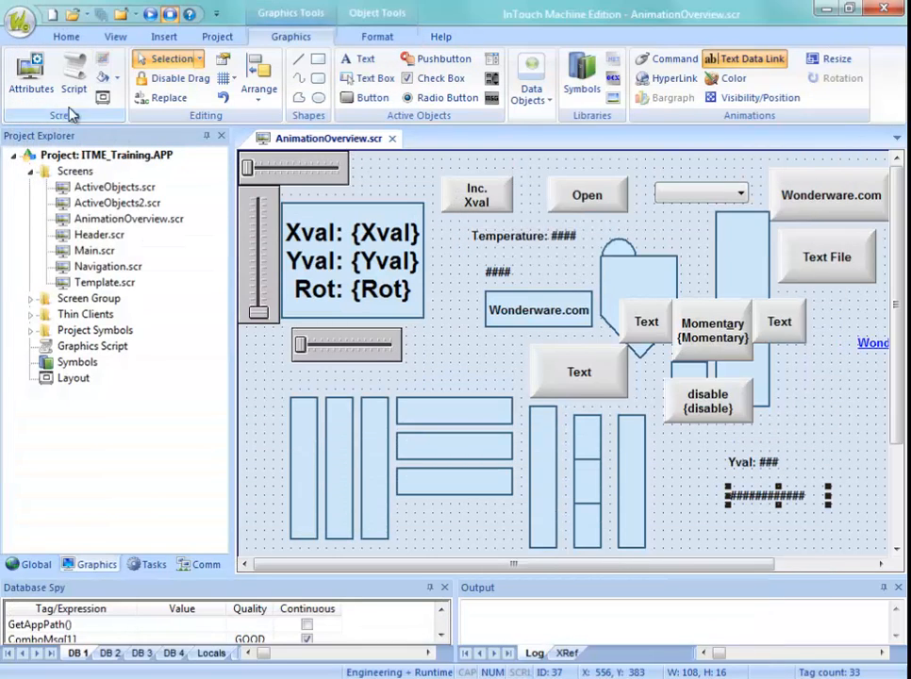
{"action": "left_click", "coordinate": [440, 36]}
{"action": "left_click", "coordinate": [70, 87]}
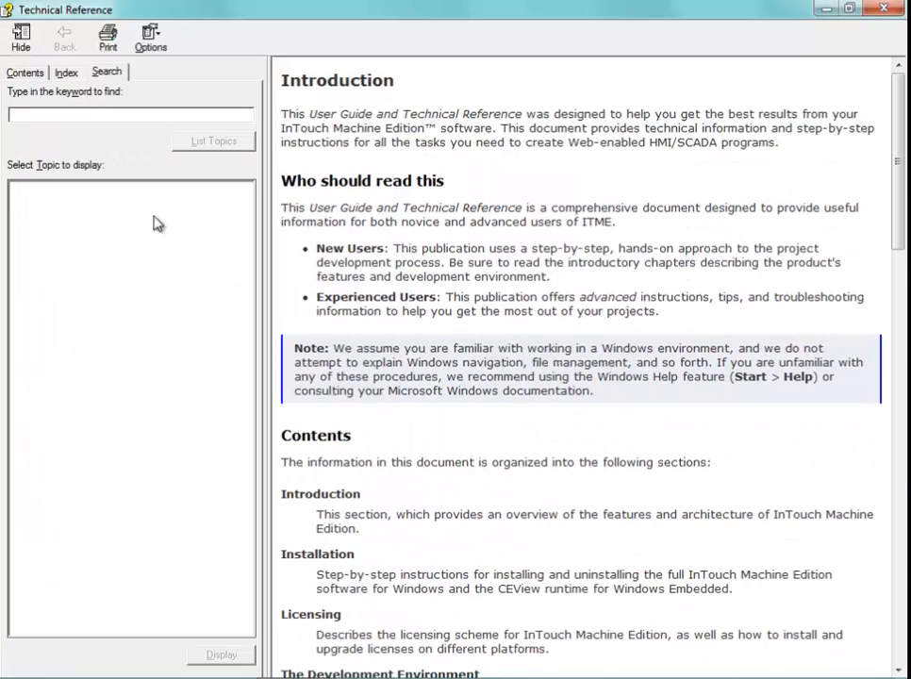
{"action": "left_click", "coordinate": [28, 73]}
{"action": "left_click", "coordinate": [16, 166]}
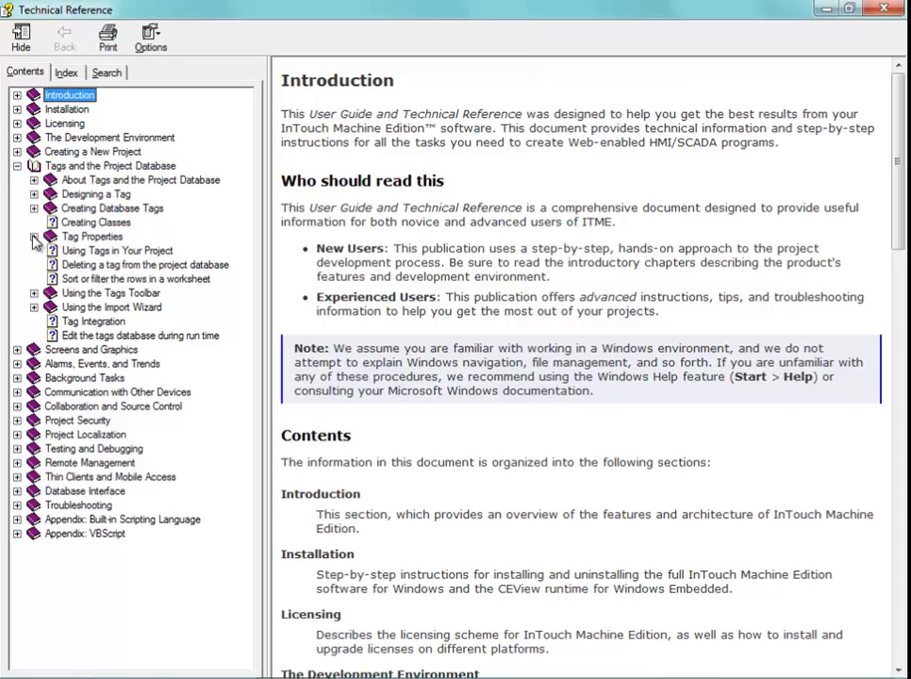
{"action": "left_click", "coordinate": [34, 237]}
{"action": "left_click", "coordinate": [107, 294]}
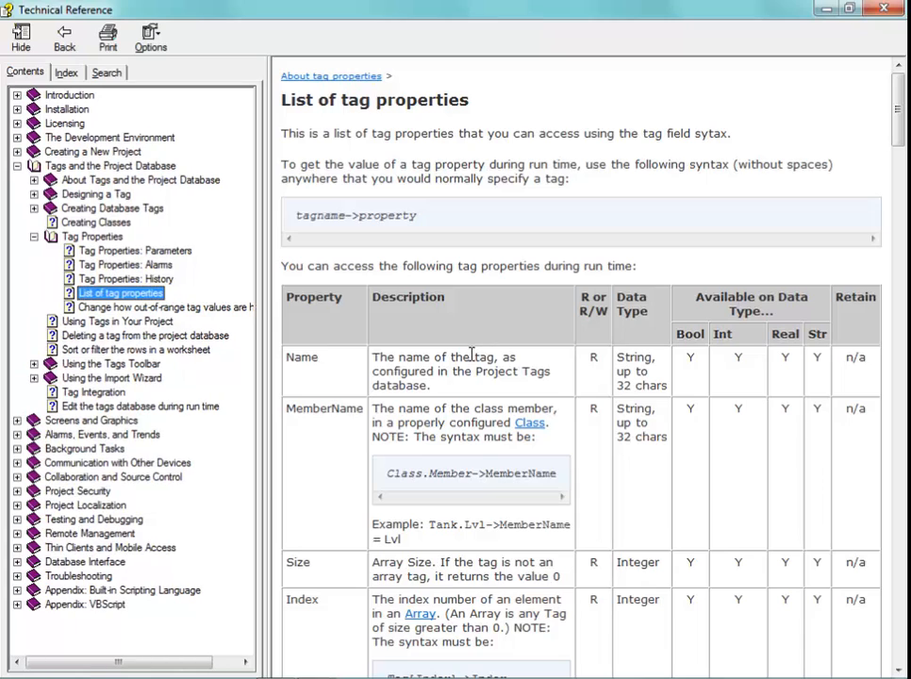
Examine the list of tag properties from Name to DisplayValue, and return to the AnimationOverview screen editor.
{"action": "left_click", "coordinate": [461, 385]}
{"action": "scroll", "coordinate": [402, 385], "scroll_direction": "down", "scroll_amount": 1}
{"action": "scroll", "coordinate": [366, 378], "scroll_direction": "down", "scroll_amount": 8}
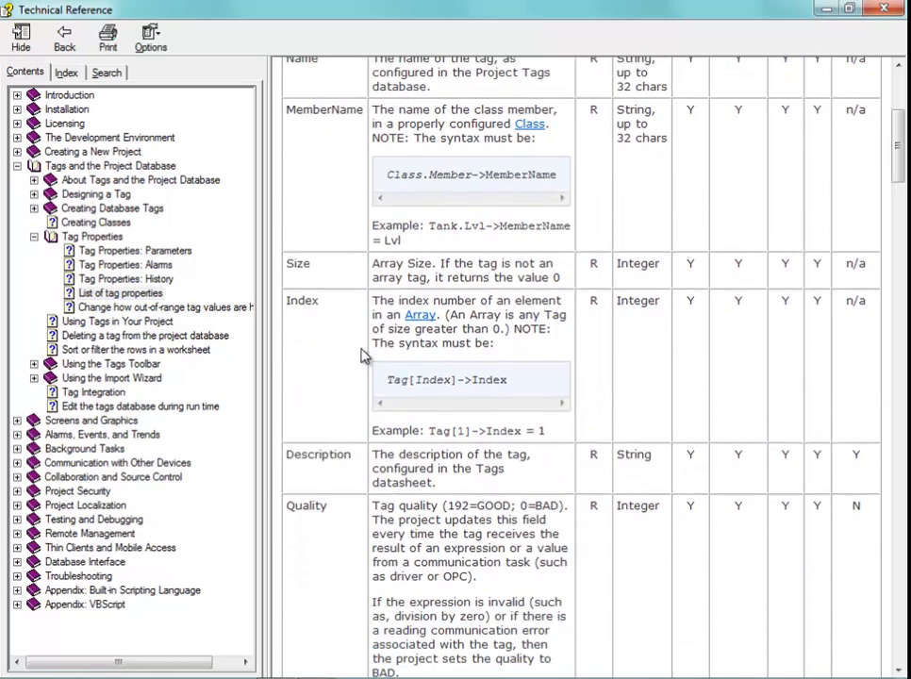
{"action": "scroll", "coordinate": [350, 378], "scroll_direction": "down", "scroll_amount": 2}
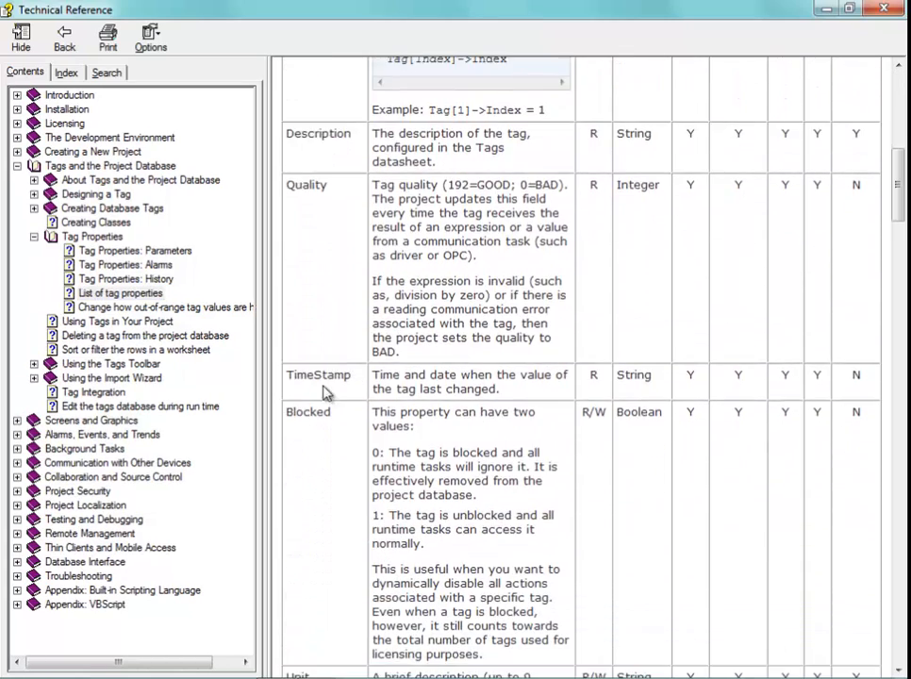
{"action": "scroll", "coordinate": [322, 393], "scroll_direction": "down", "scroll_amount": 8}
{"action": "scroll", "coordinate": [324, 407], "scroll_direction": "down", "scroll_amount": 1}
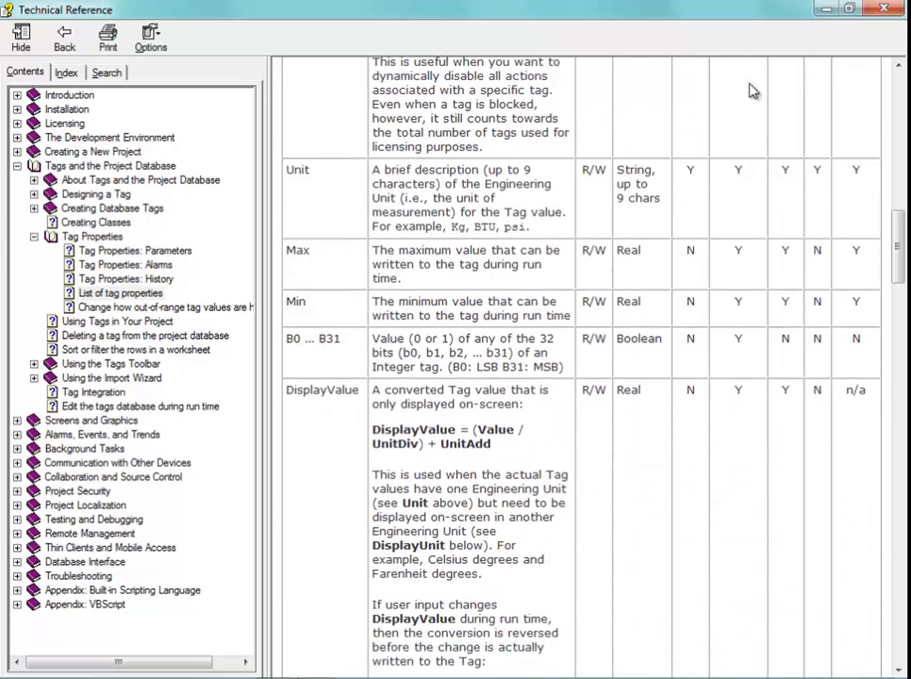
{"action": "left_click_drag", "start_coordinate": [719, 12], "coordinate": [791, 0]}
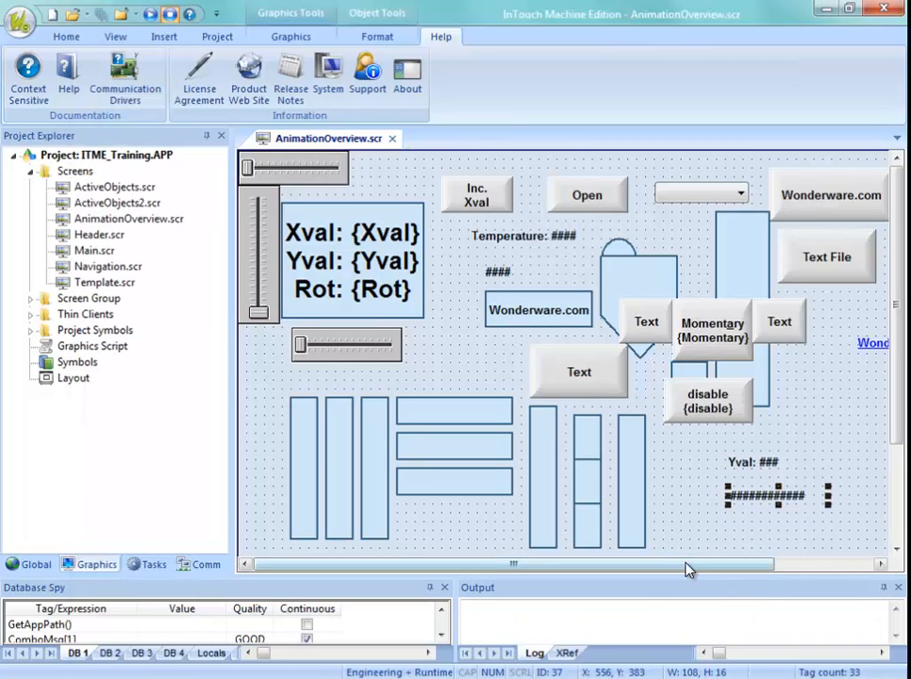
{"action": "left_click_drag", "start_coordinate": [687, 564], "coordinate": [763, 573]}
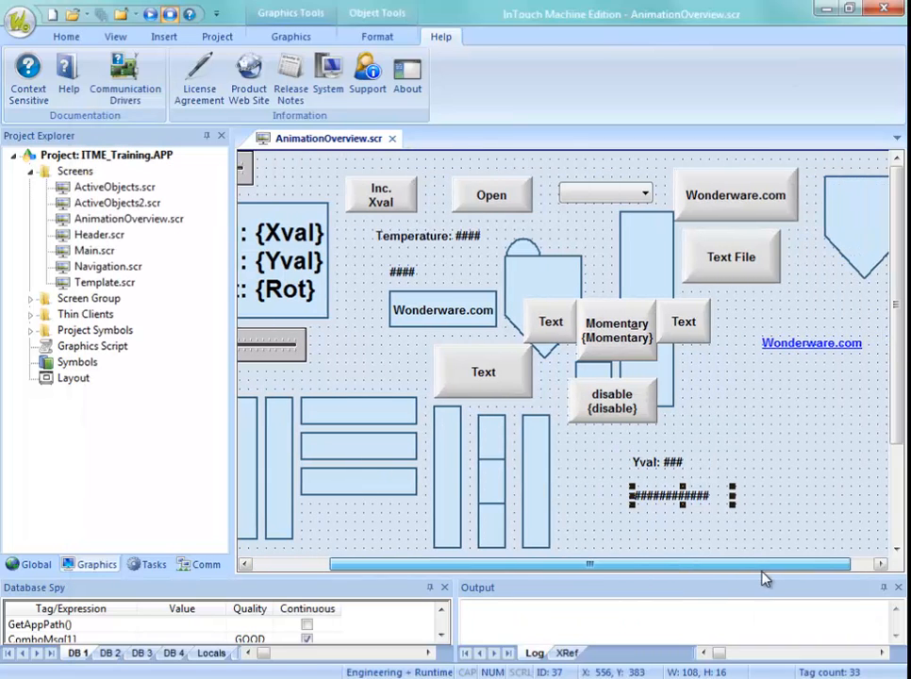
Replace the first Database Spy expression with Yval->b0 to monitor that bit continuously.
{"action": "left_click", "coordinate": [728, 465]}
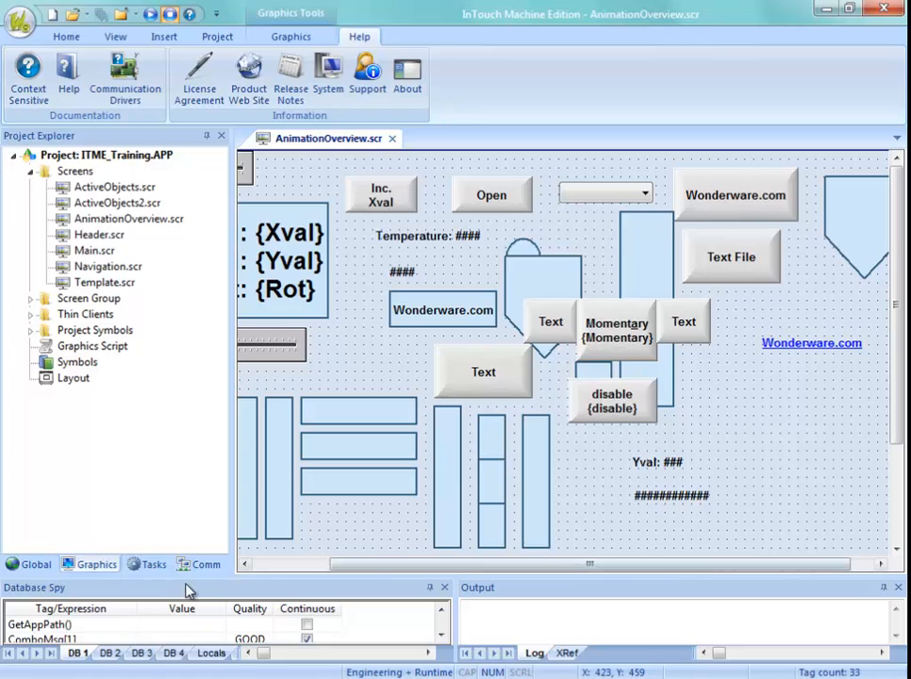
{"action": "left_click_drag", "start_coordinate": [231, 578], "coordinate": [239, 447]}
{"action": "left_click", "coordinate": [58, 497]}
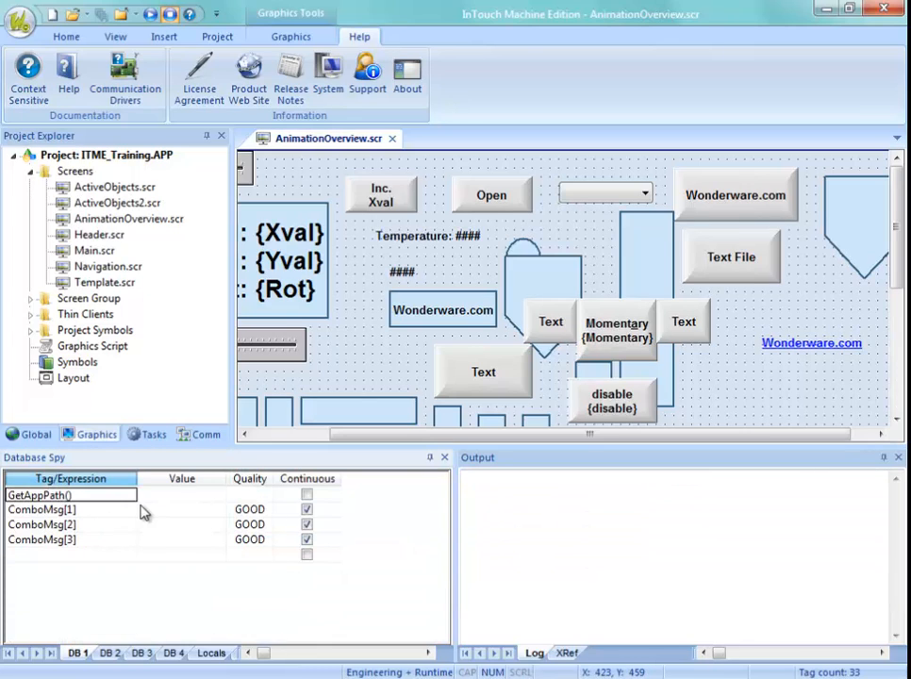
{"action": "type", "text": "Yval->b0"}
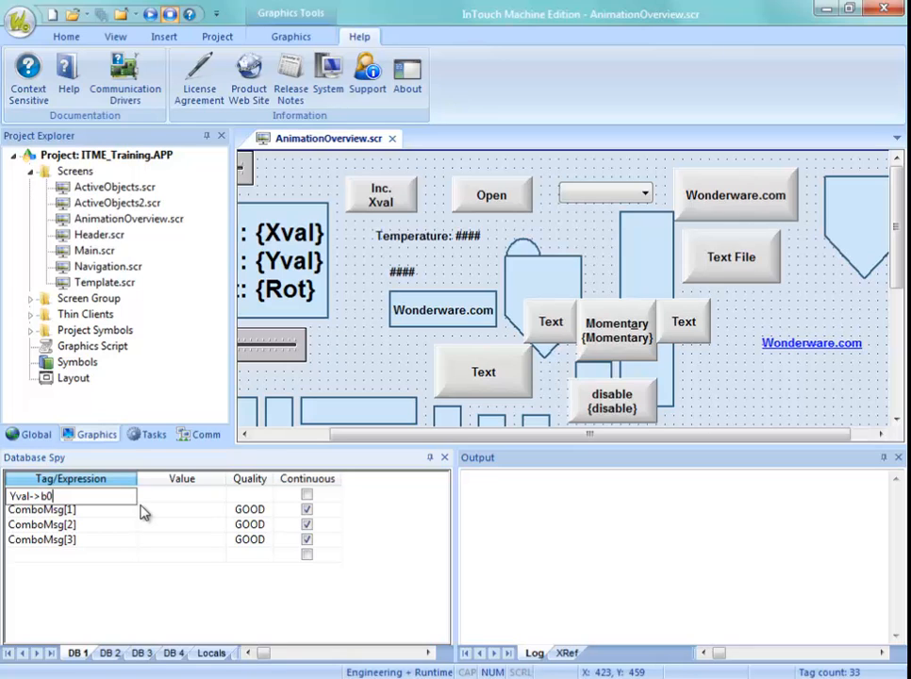
{"action": "key", "text": "Return"}
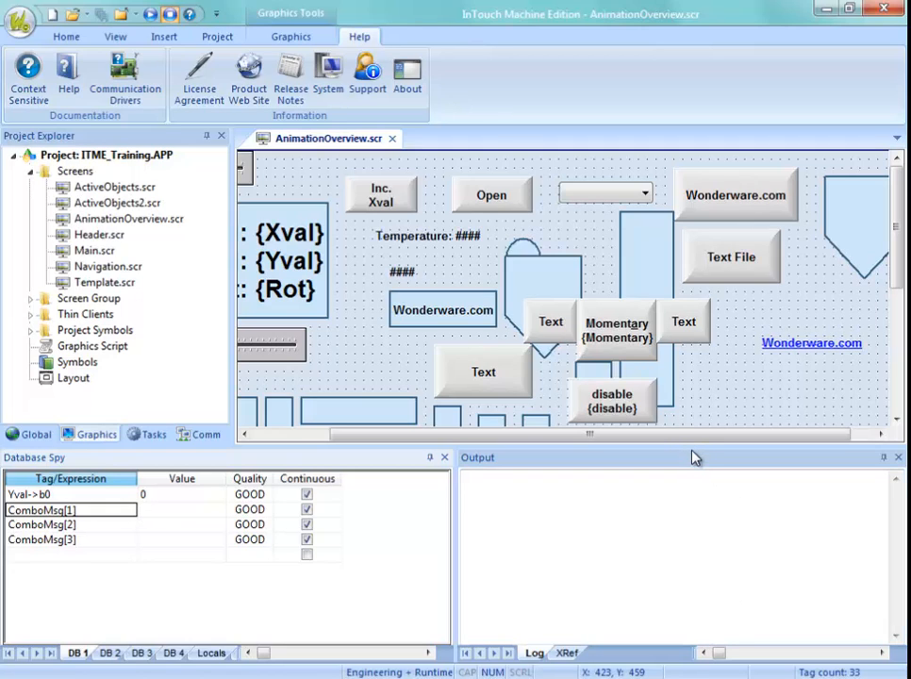
{"action": "left_click_drag", "start_coordinate": [695, 448], "coordinate": [695, 557]}
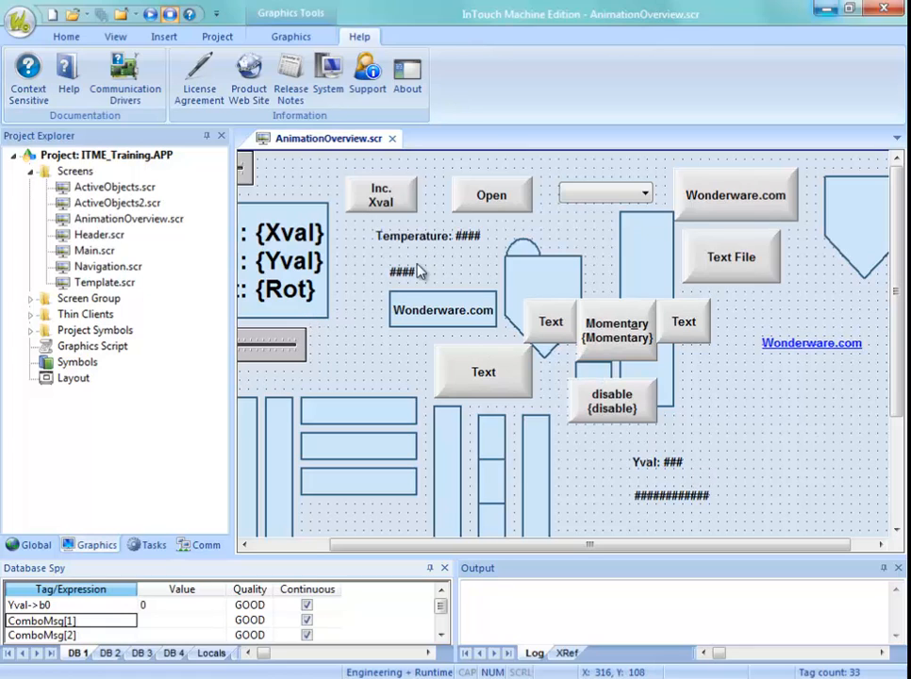
Look through the Project Tags datasheet for a Real-type tag, and close the datasheet.
{"action": "left_click", "coordinate": [30, 545]}
{"action": "double_click", "coordinate": [90, 173]}
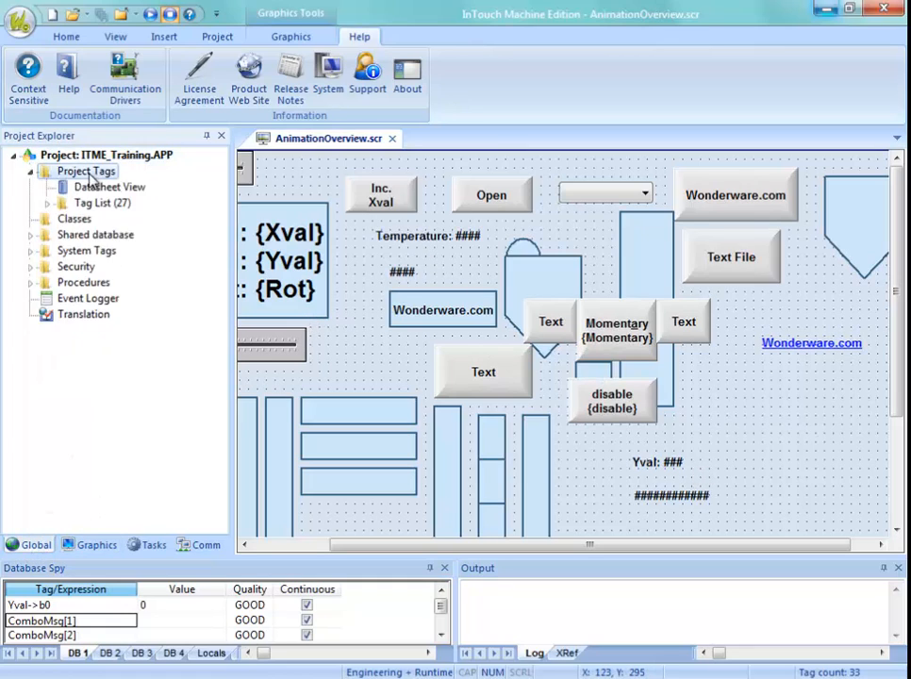
{"action": "double_click", "coordinate": [95, 188]}
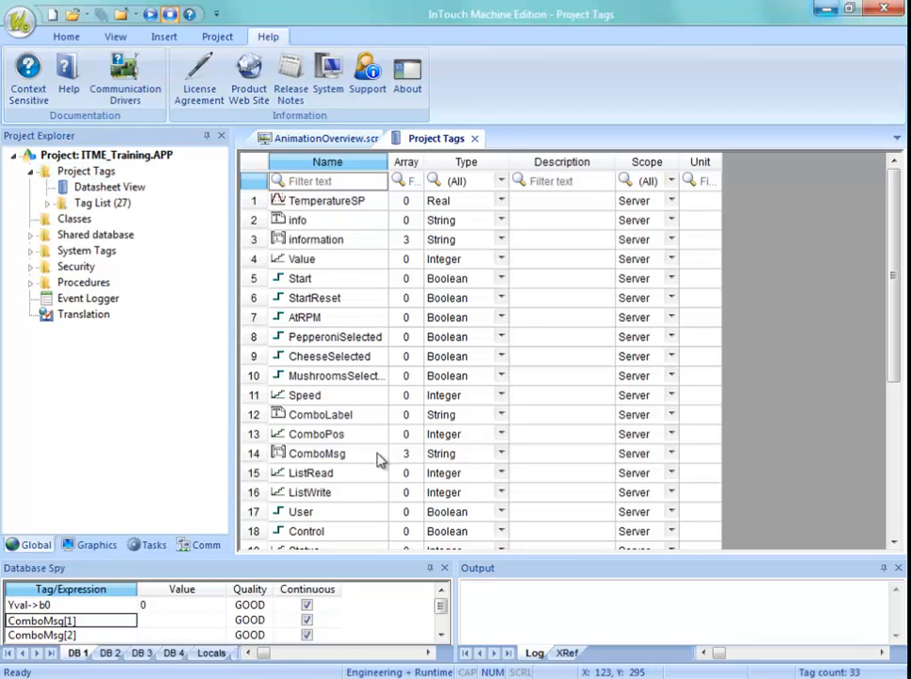
{"action": "mouse_move", "coordinate": [897, 261]}
{"action": "left_mouse_down"}
{"action": "mouse_move", "coordinate": [895, 420]}
{"action": "mouse_move", "coordinate": [908, 266]}
{"action": "left_mouse_up"}
{"action": "left_click", "coordinate": [474, 138]}
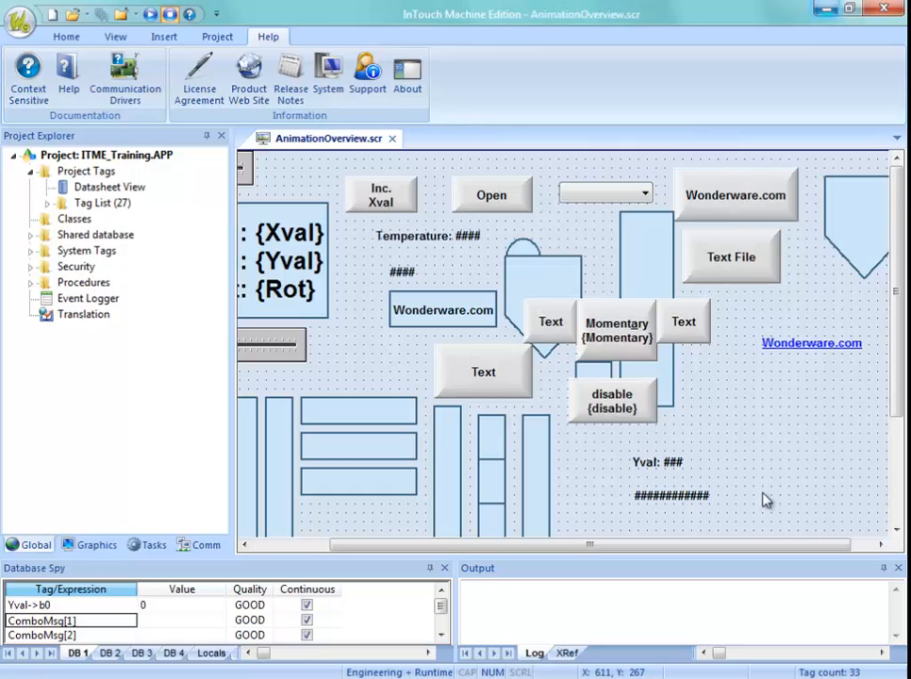
Duplicate the Yval text beside the original and link the copy's text data to the TemperatureSP tag.
{"action": "left_click", "coordinate": [663, 464]}
{"action": "left_click_drag", "start_coordinate": [663, 466], "coordinate": [775, 459]}
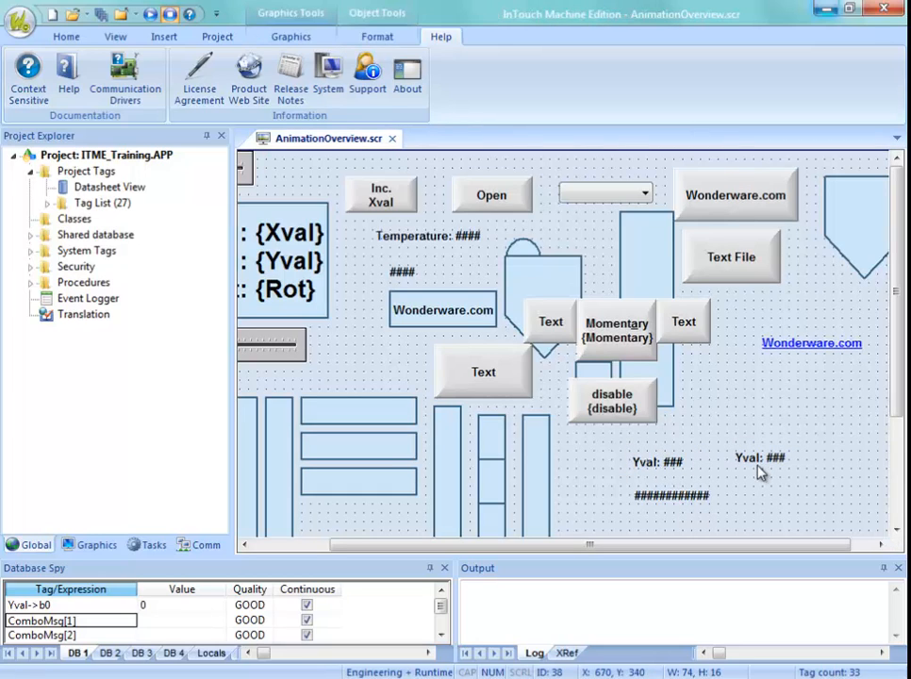
{"action": "double_click", "coordinate": [758, 462]}
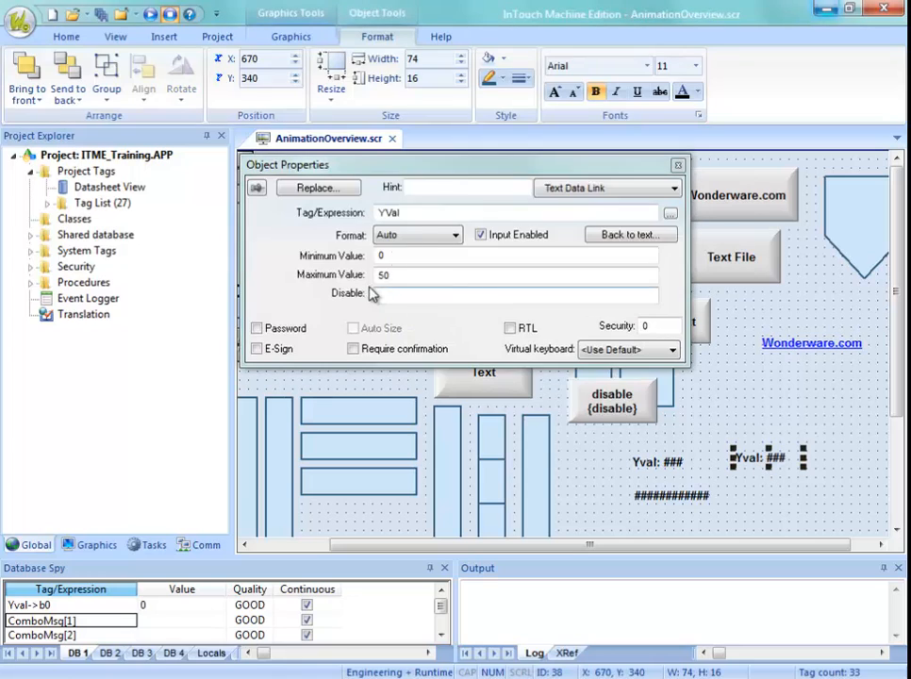
{"action": "left_click_drag", "start_coordinate": [417, 213], "coordinate": [316, 200]}
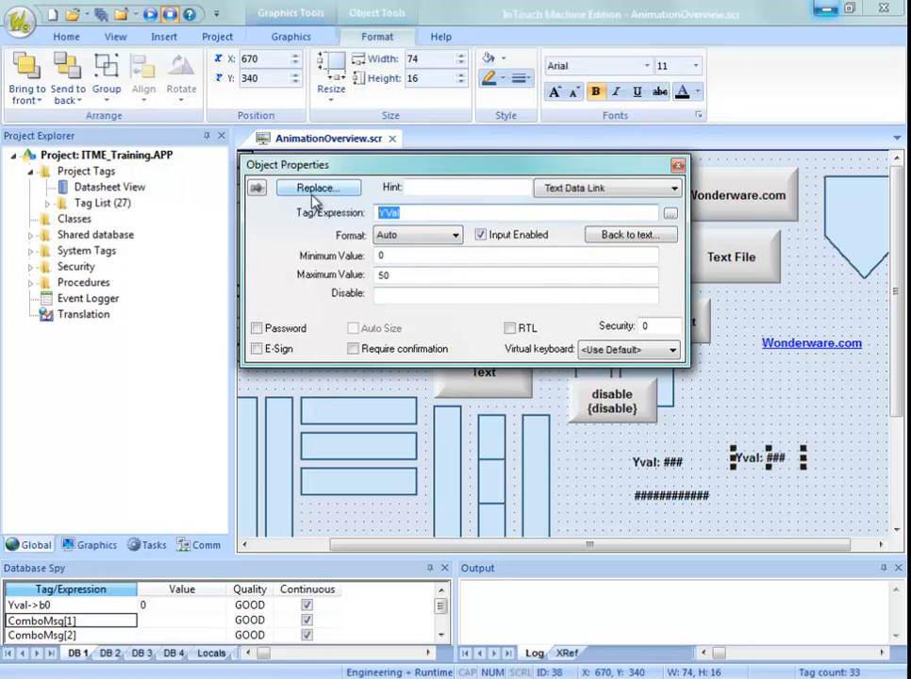
{"action": "left_click", "coordinate": [670, 214]}
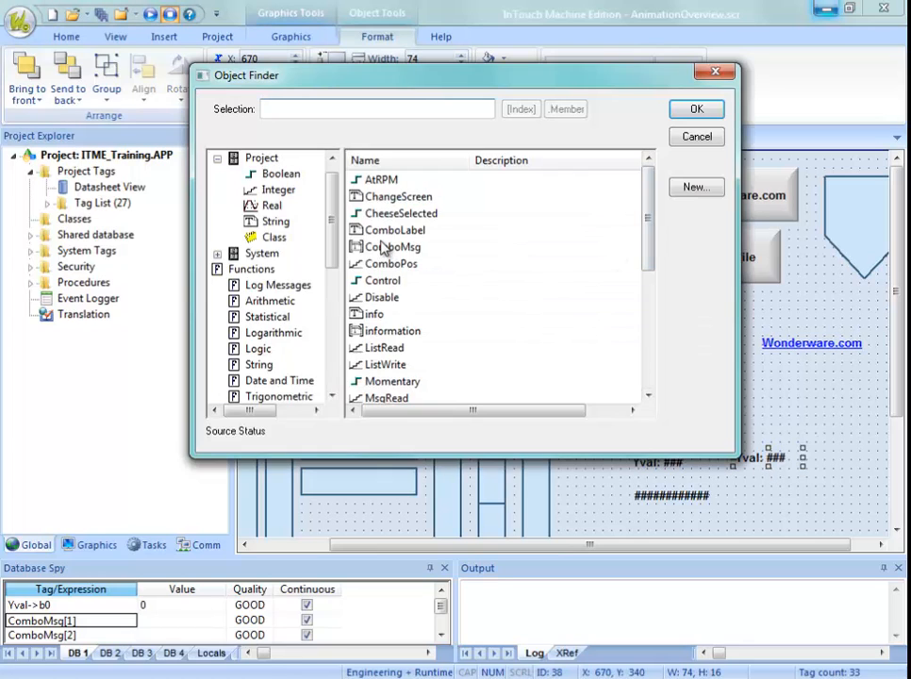
{"action": "type", "text": "t"}
{"action": "left_click", "coordinate": [363, 180]}
{"action": "left_click", "coordinate": [696, 110]}
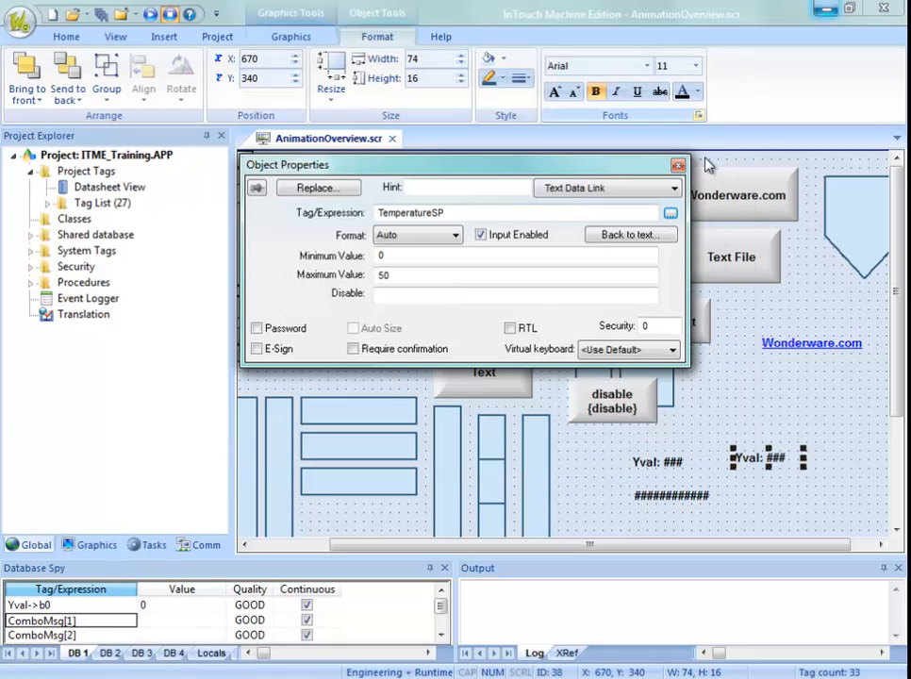
Change the copied text's caption to "TemperatureSP: ###.#", reusing the tag name from its data link.
{"action": "double_click", "coordinate": [449, 212]}
{"action": "key", "text": "ctrl+c"}
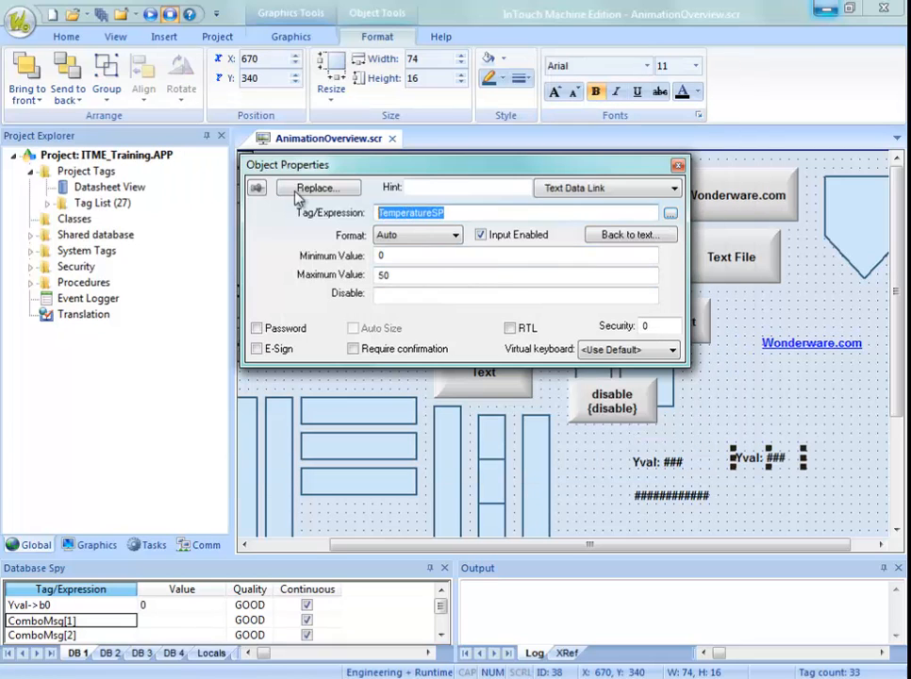
{"action": "left_click", "coordinate": [651, 236]}
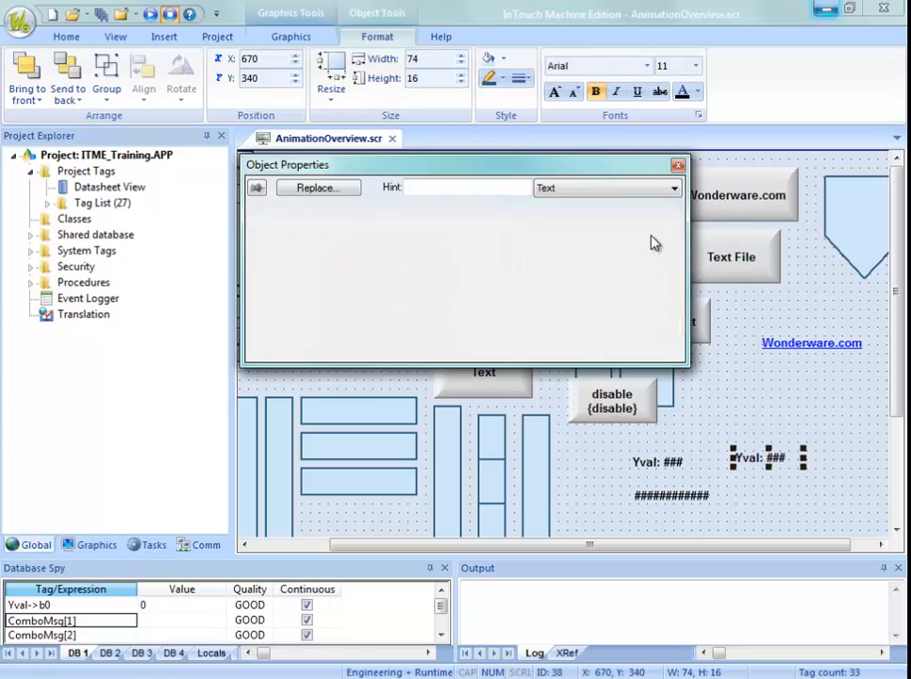
{"action": "double_click", "coordinate": [359, 227]}
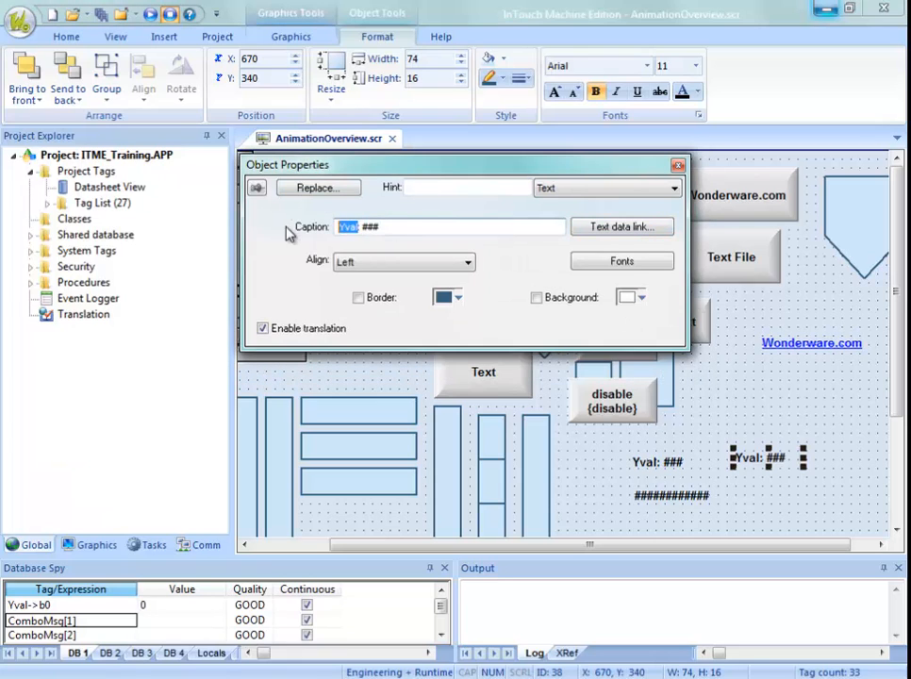
{"action": "key", "text": "ctrl+v"}
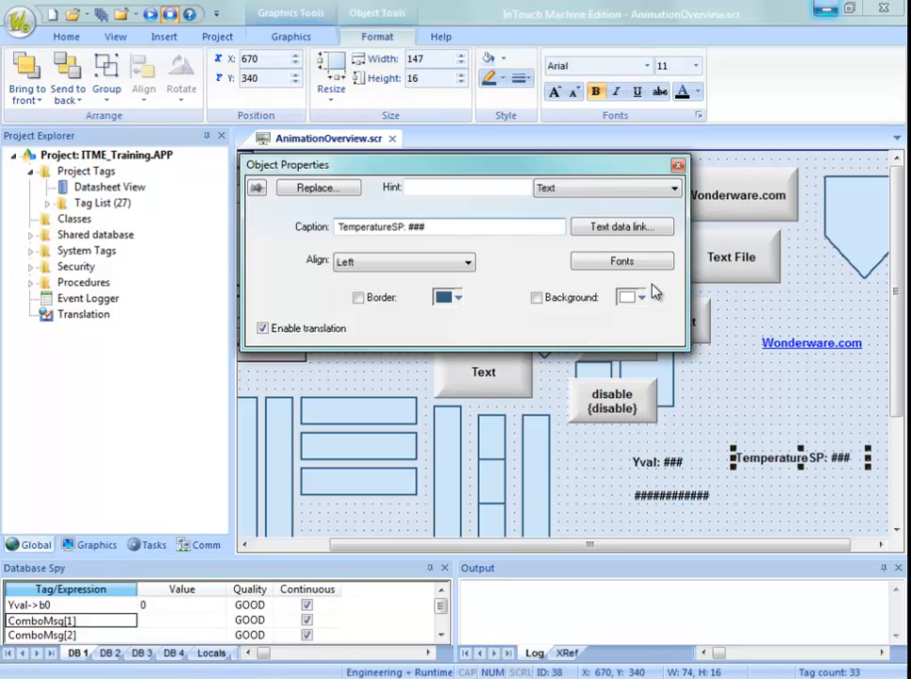
{"action": "type", "text": ".#"}
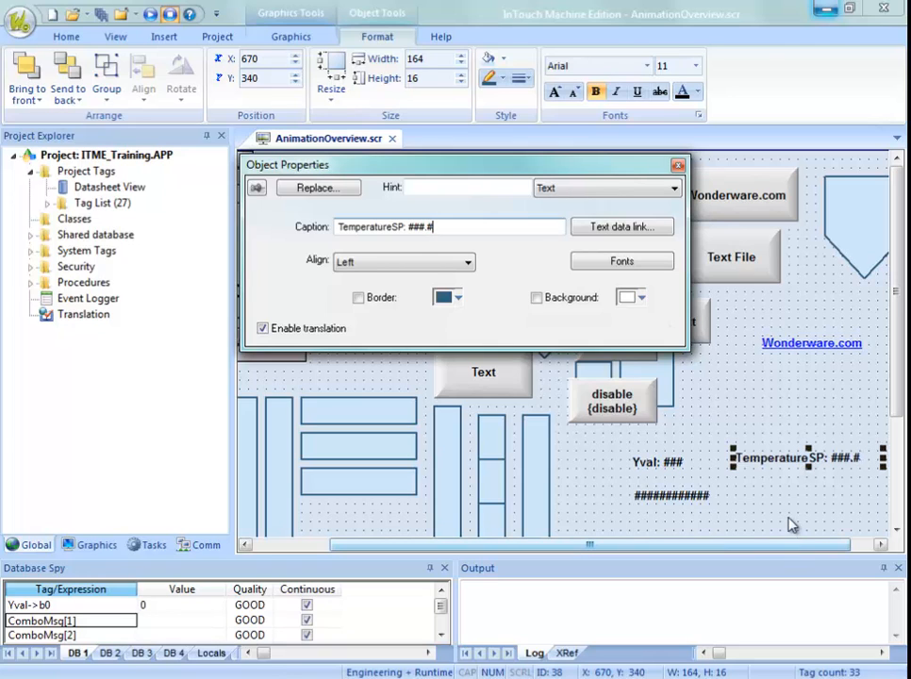
{"action": "left_click", "coordinate": [788, 521]}
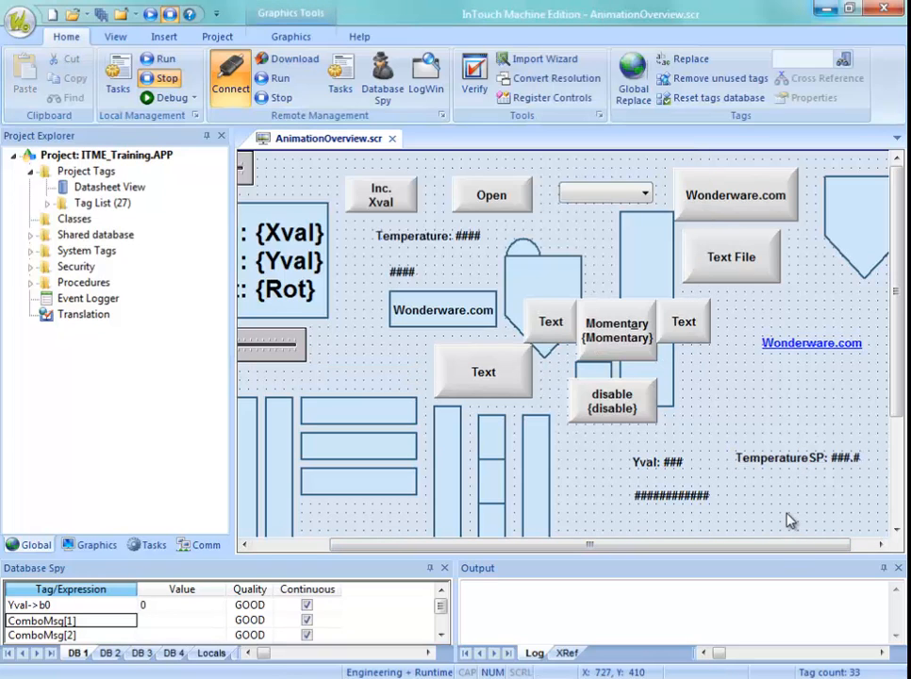
Send the AnimationOverview screen with the TemperatureSP text to the remote runtime.
{"action": "left_click", "coordinate": [807, 469]}
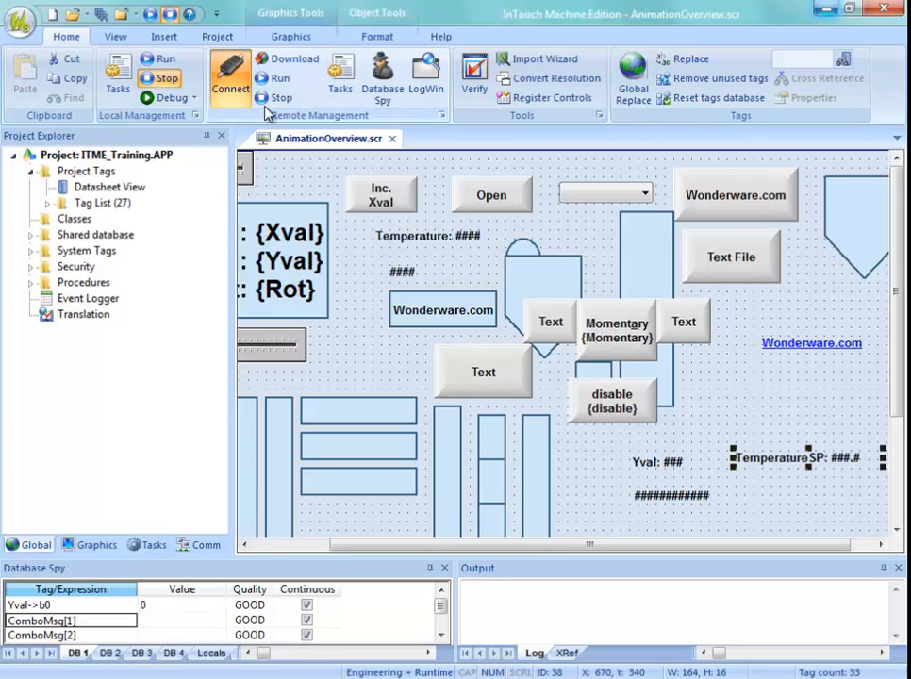
{"action": "right_click", "coordinate": [300, 139]}
{"action": "left_click", "coordinate": [334, 145]}
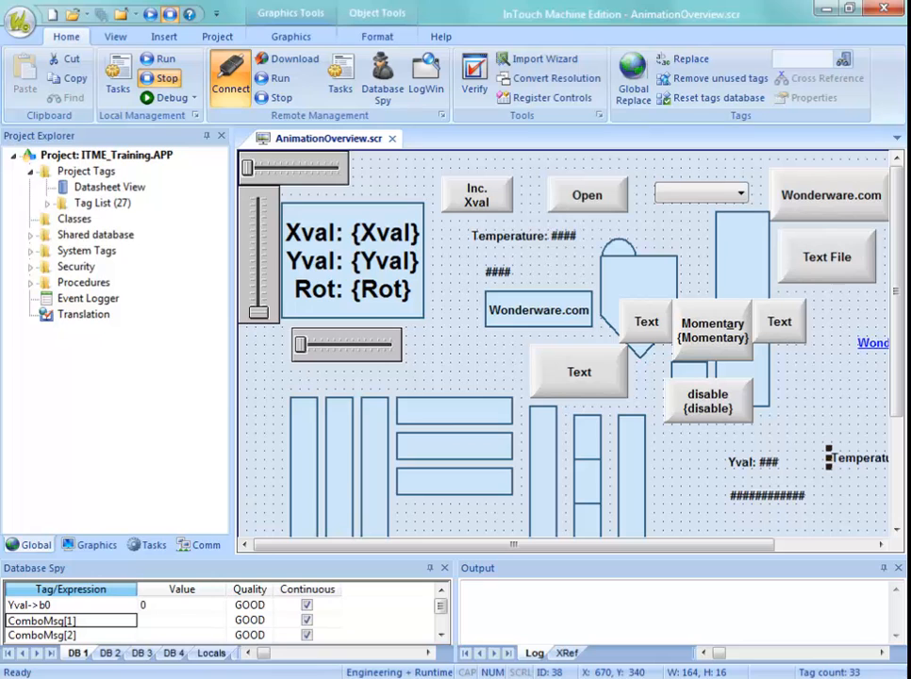
Try entering a value for TemperatureSP in the Remote Desktop runtime, and return to the AnimationOverview screen editor.
{"action": "left_click_drag", "start_coordinate": [519, 2], "coordinate": [392, 85]}
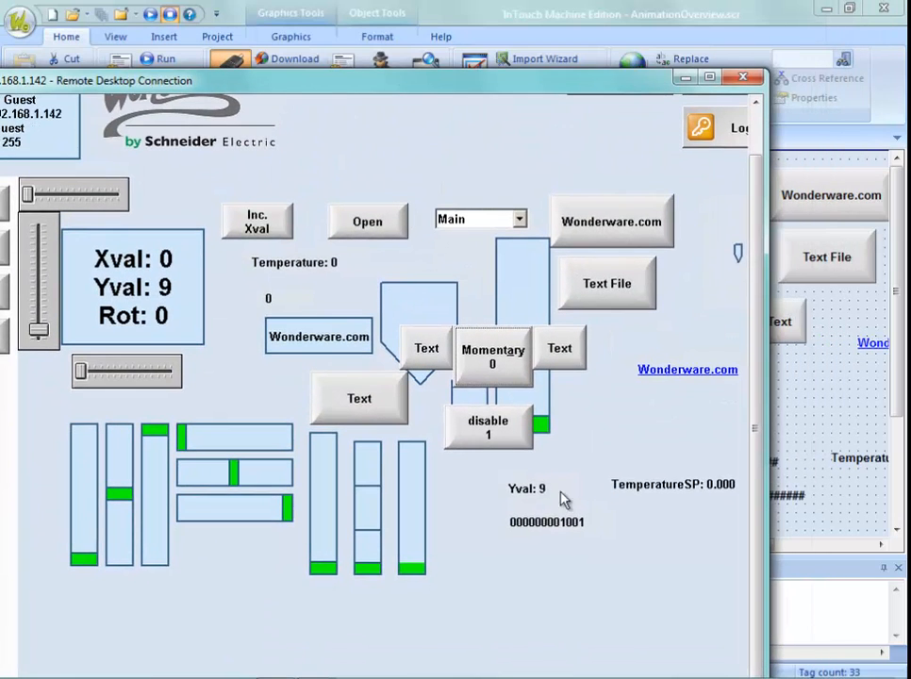
{"action": "left_click", "coordinate": [733, 485]}
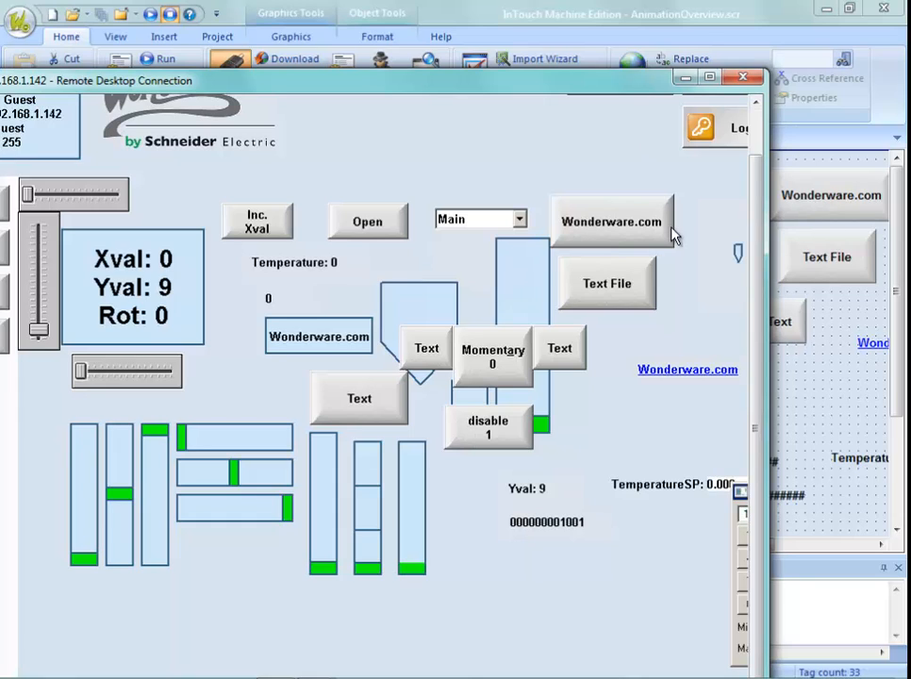
{"action": "key", "text": "Return"}
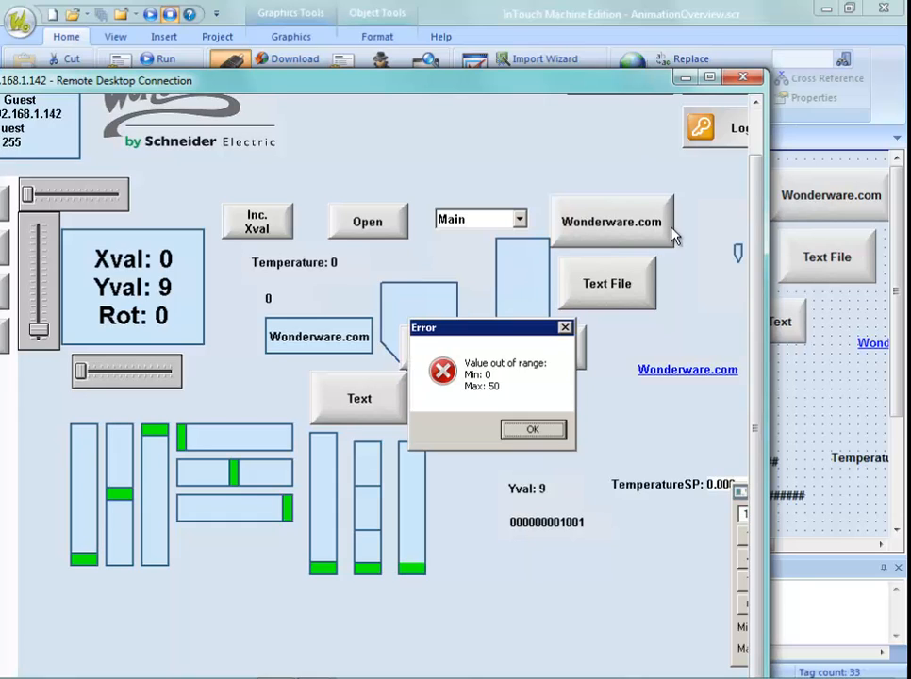
{"action": "left_click", "coordinate": [531, 431]}
{"action": "left_click", "coordinate": [791, 388]}
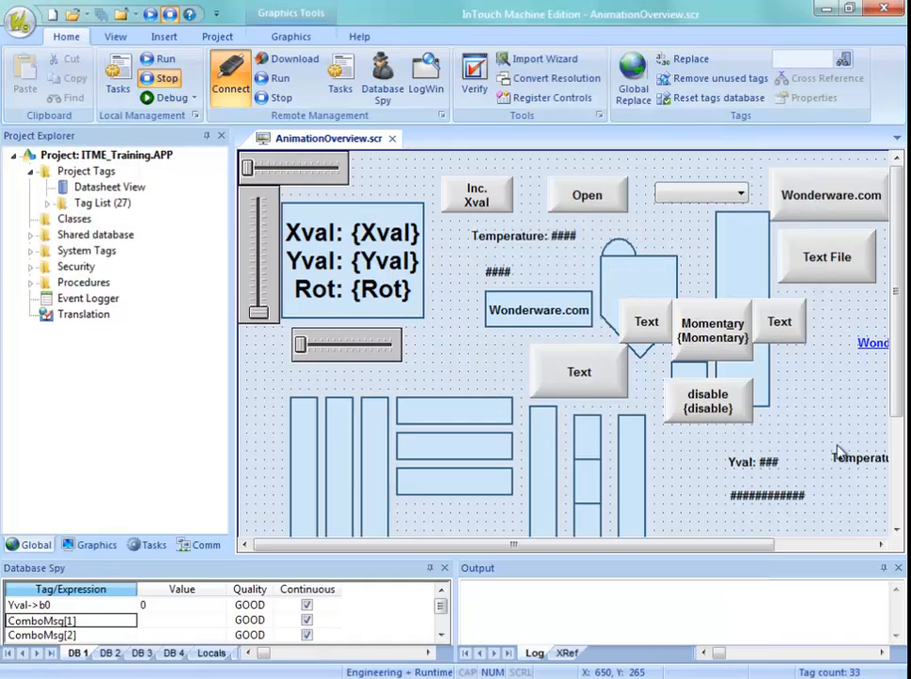
Set the TemperatureSP data link's maximum value to 999.9 and send the screen to the remote runtime.
{"action": "left_click_drag", "start_coordinate": [763, 545], "coordinate": [870, 570]}
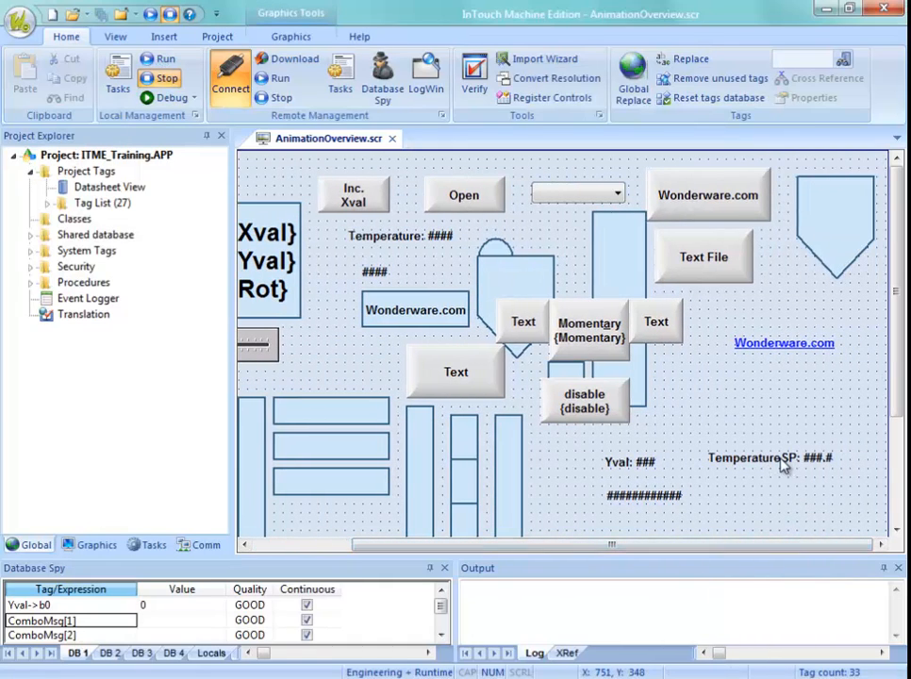
{"action": "double_click", "coordinate": [784, 461]}
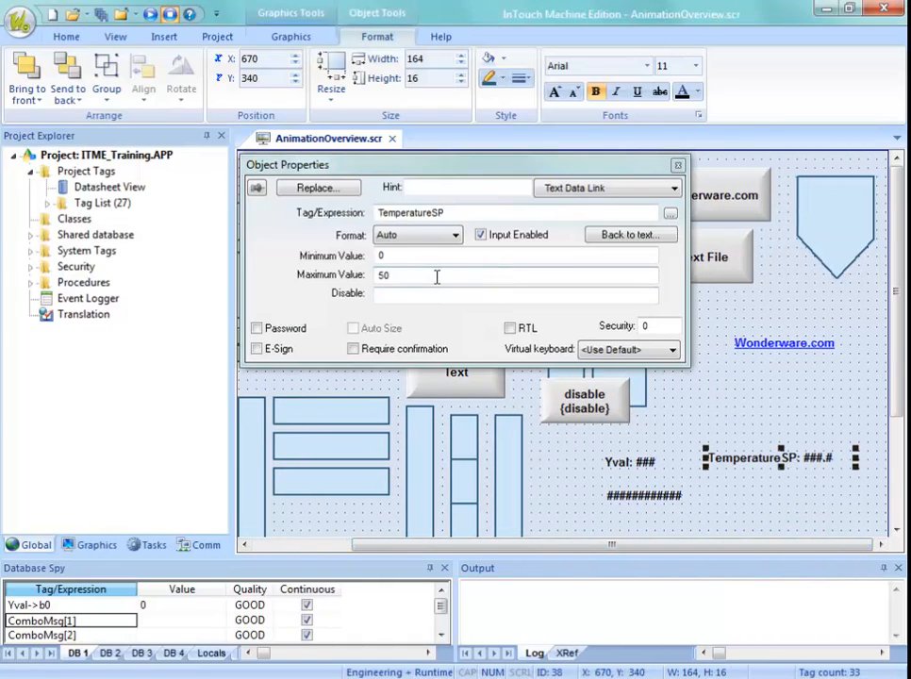
{"action": "left_click_drag", "start_coordinate": [437, 276], "coordinate": [378, 275]}
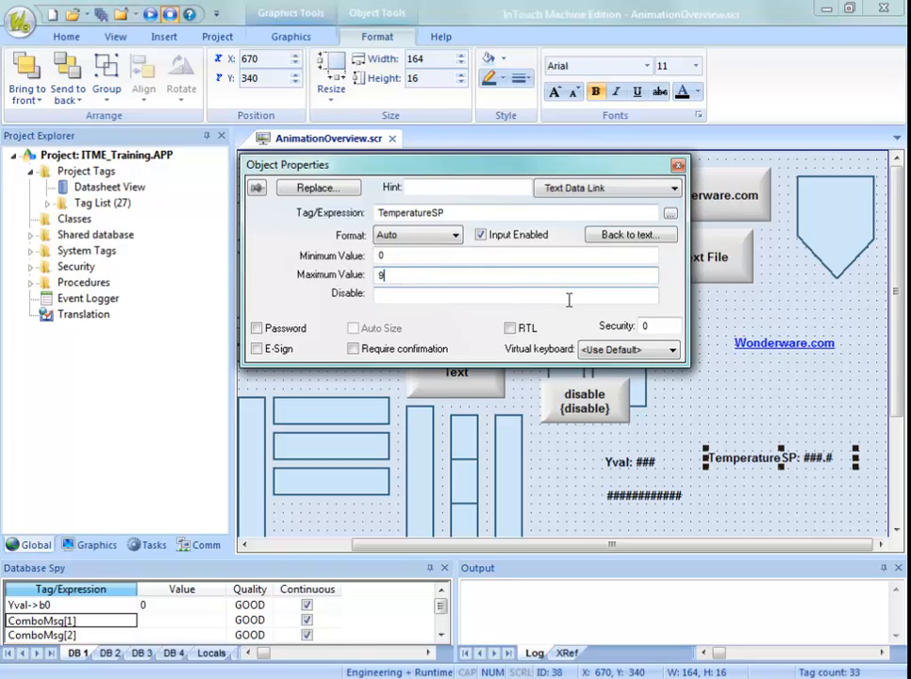
{"action": "type", "text": "999.9"}
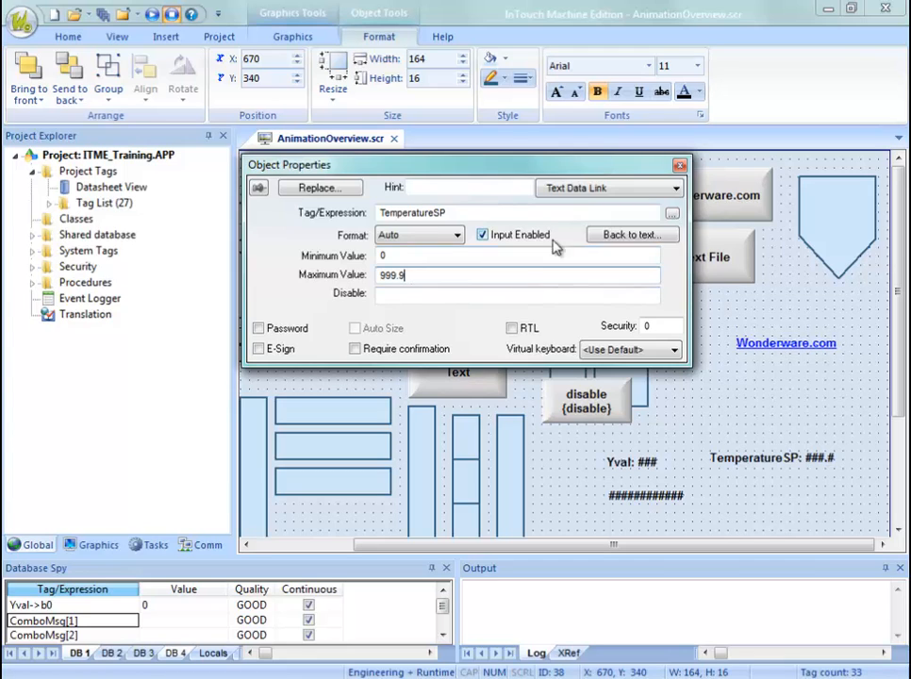
{"action": "left_click", "coordinate": [680, 167]}
{"action": "right_click", "coordinate": [321, 142]}
{"action": "left_click", "coordinate": [359, 149]}
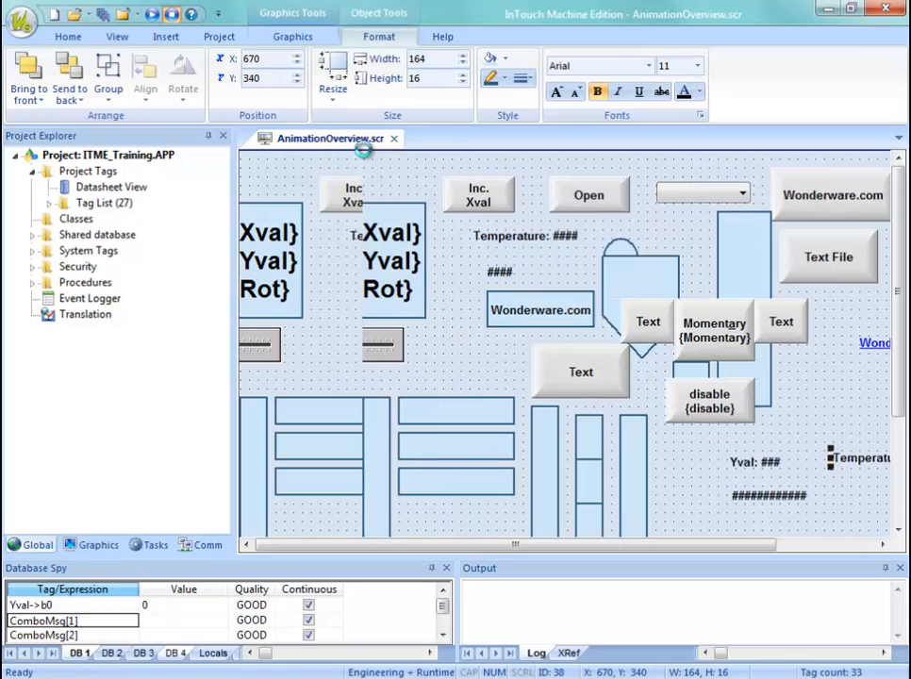
Disable the virtual keyboard in the project's viewer settings.
{"action": "left_click", "coordinate": [218, 39]}
{"action": "left_click", "coordinate": [330, 71]}
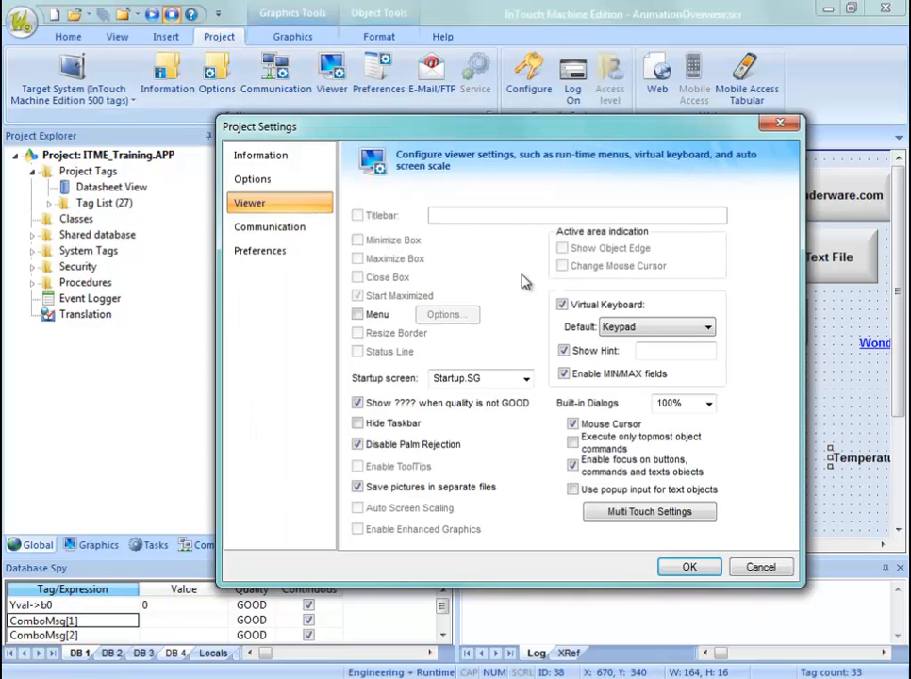
{"action": "left_click", "coordinate": [577, 306]}
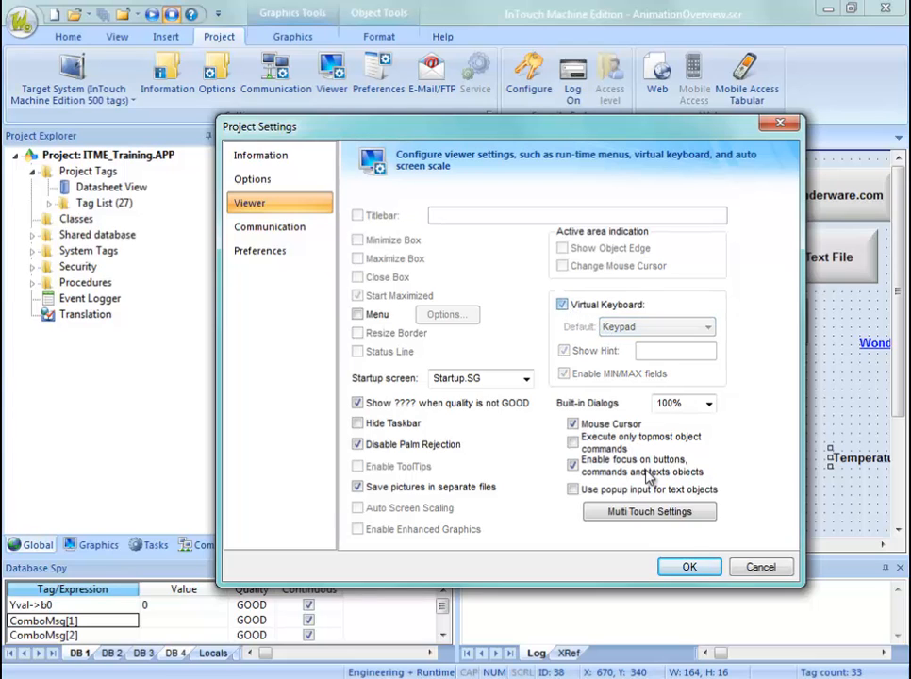
{"action": "left_click", "coordinate": [688, 567]}
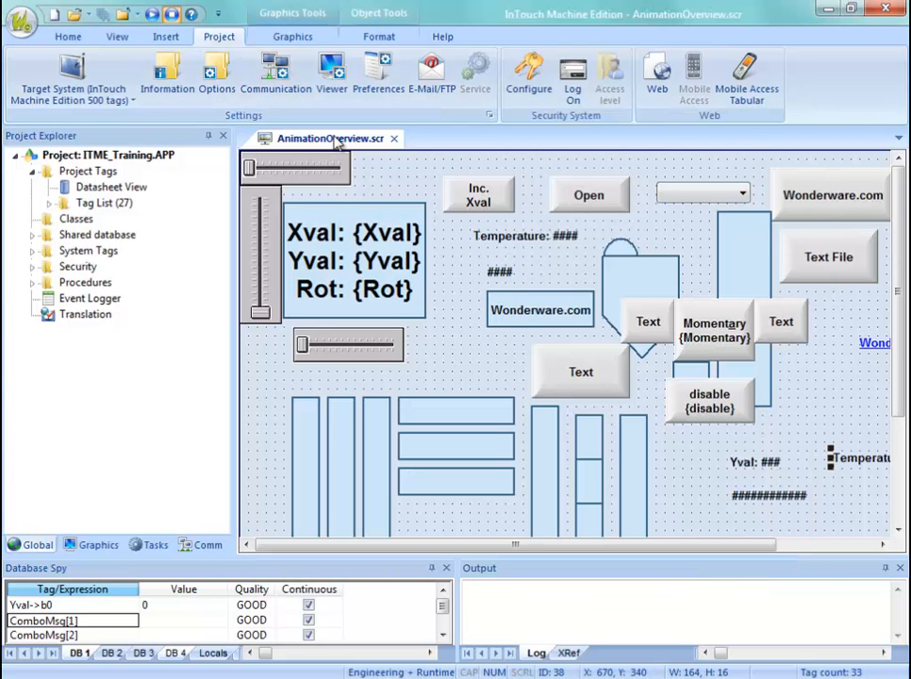
Close the AnimationOverview screen and download the project to the remote station.
{"action": "left_click", "coordinate": [394, 138]}
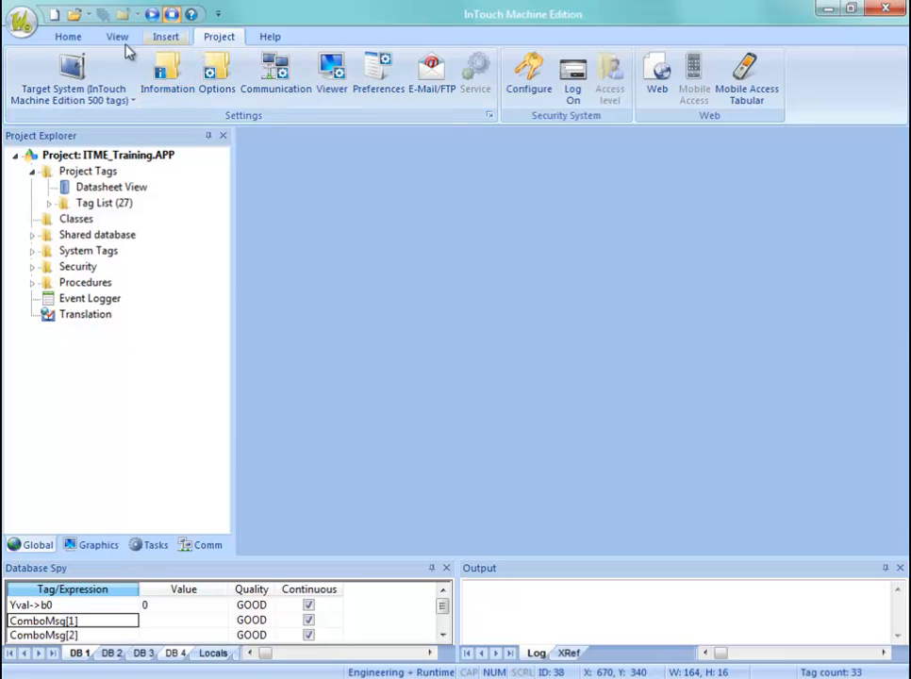
{"action": "left_click", "coordinate": [64, 36]}
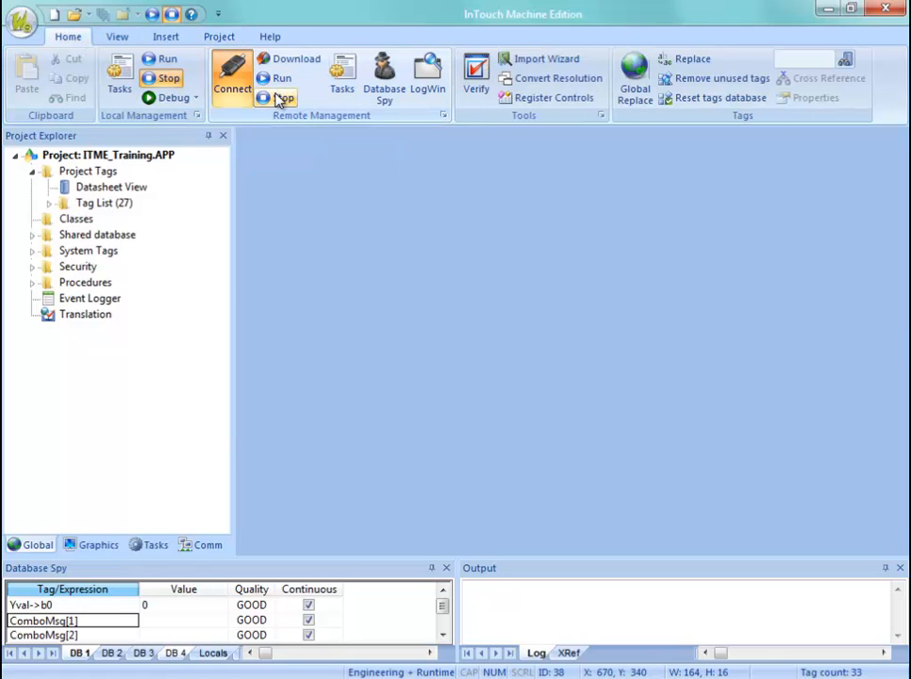
{"action": "left_click", "coordinate": [283, 58]}
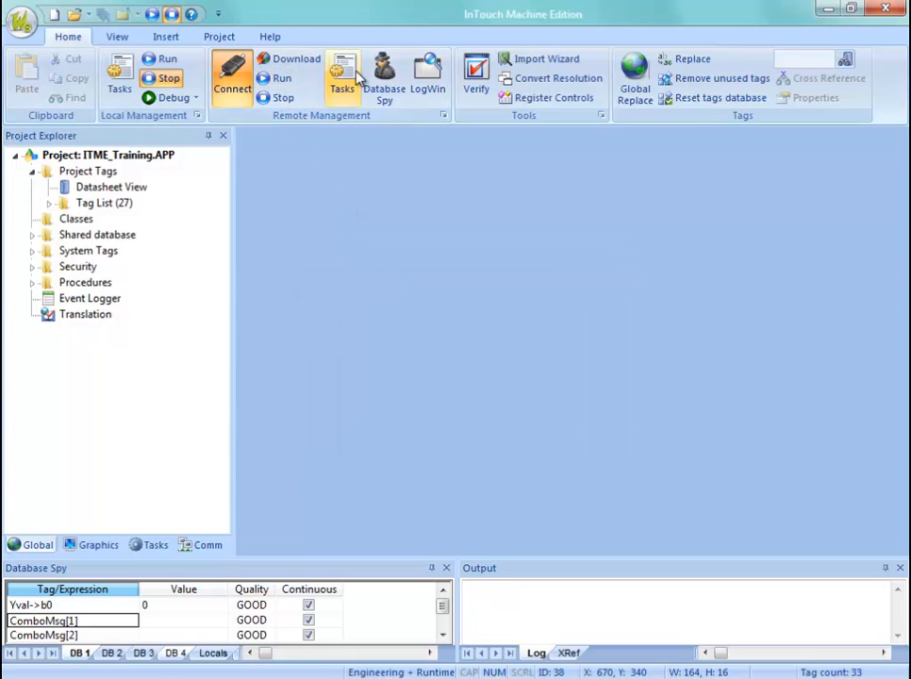
Check the TemperatureSP entry keypad and its limits in the Remote Desktop runtime, cancelling each entry.
{"action": "key", "text": "alt+Tab"}
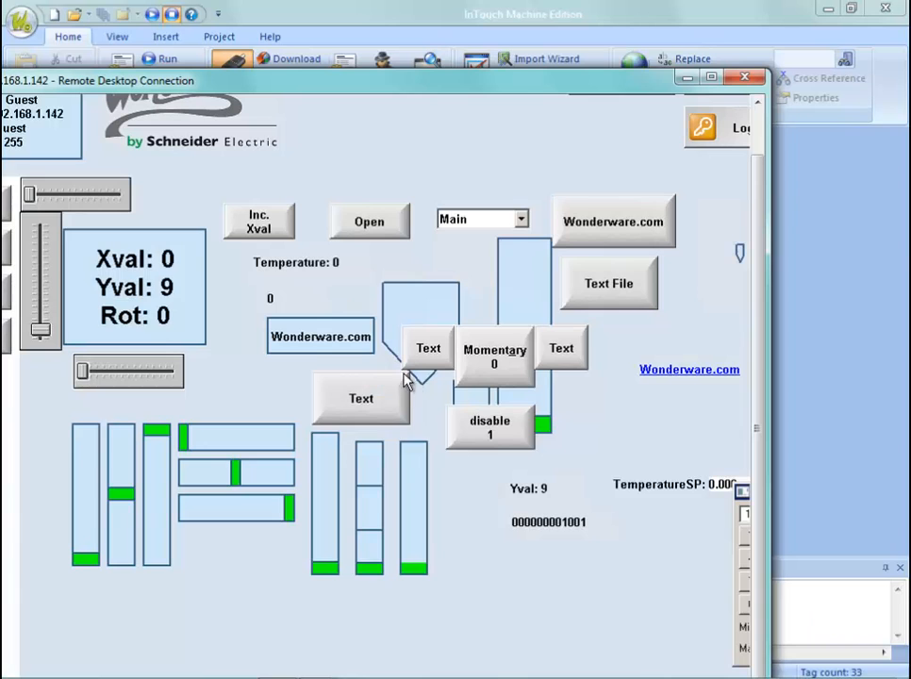
{"action": "left_click_drag", "start_coordinate": [412, 92], "coordinate": [458, 0]}
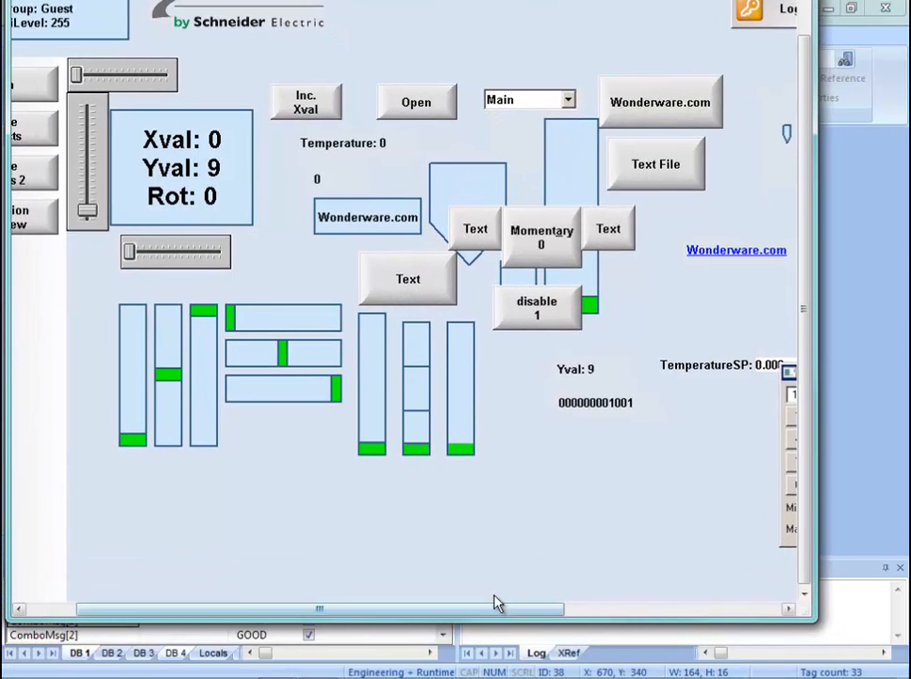
{"action": "left_click_drag", "start_coordinate": [510, 615], "coordinate": [634, 621]}
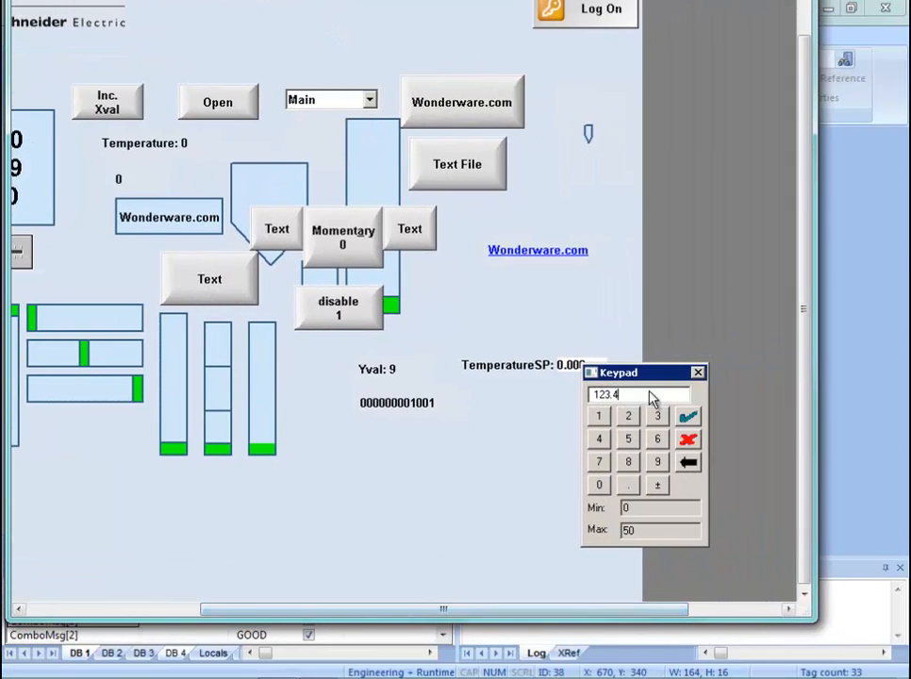
{"action": "left_click", "coordinate": [698, 372]}
{"action": "left_click", "coordinate": [577, 365]}
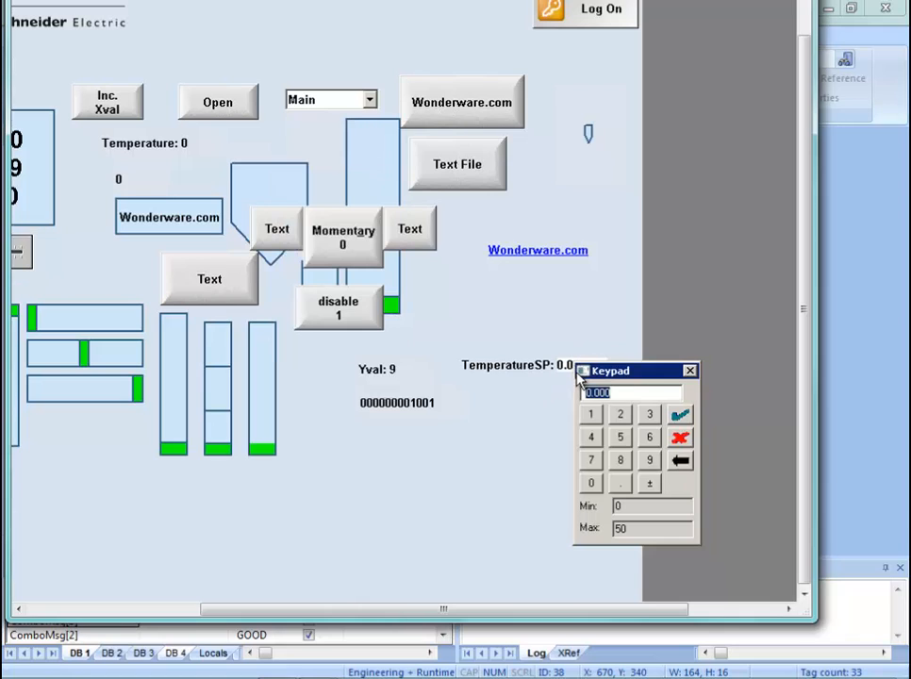
{"action": "left_click", "coordinate": [690, 374]}
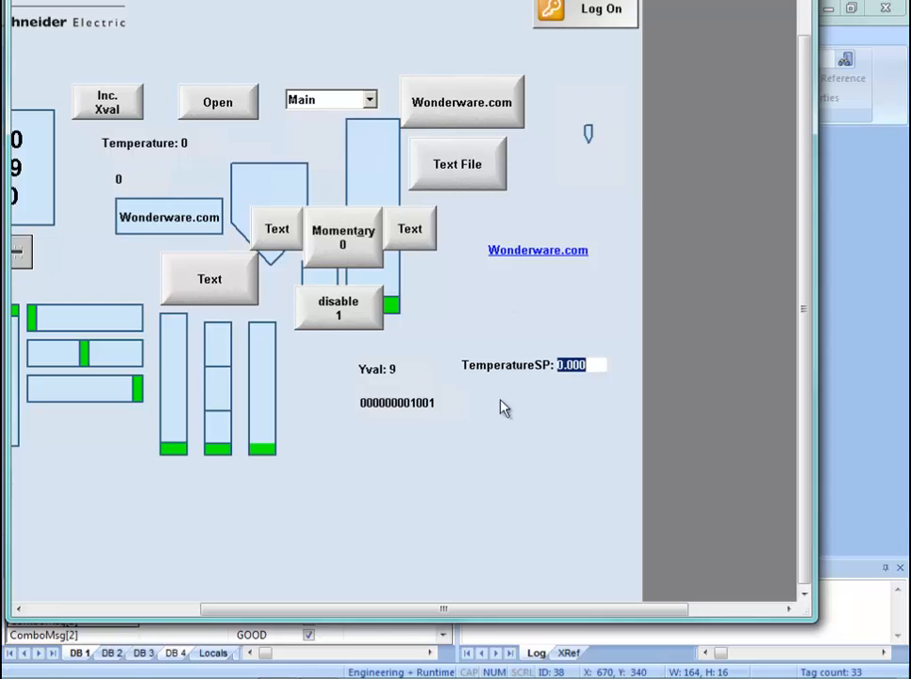
{"action": "left_click", "coordinate": [582, 370]}
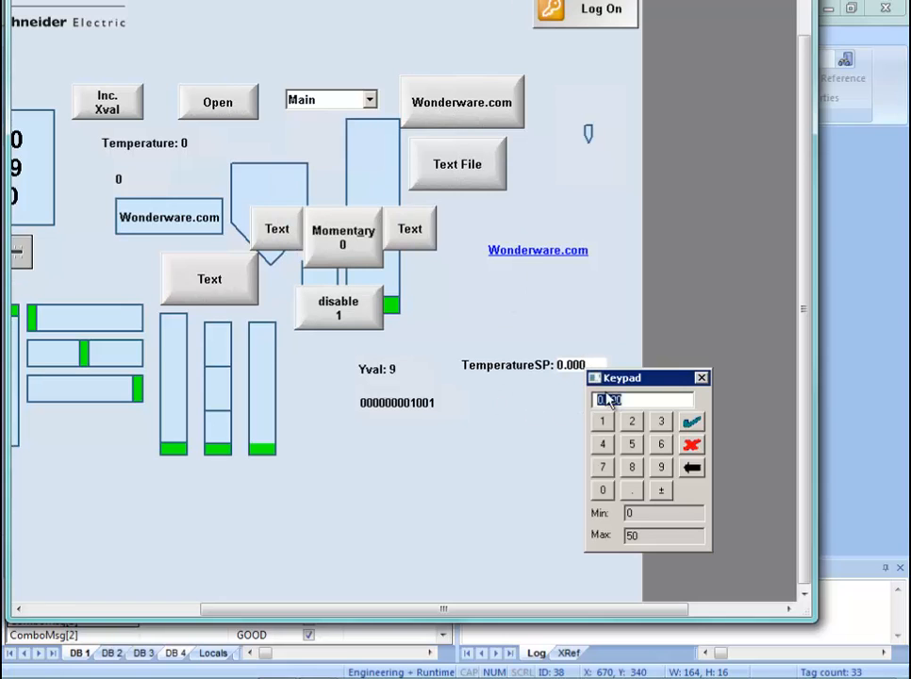
{"action": "left_click", "coordinate": [693, 447]}
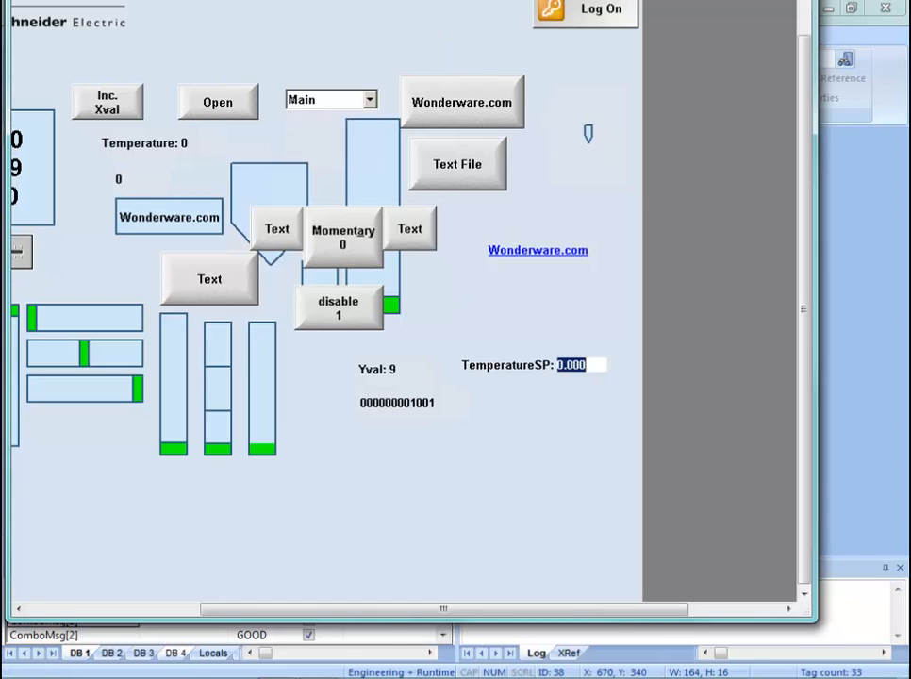
Restart the remote runtime and show its Animation Overview screen.
{"action": "left_click_drag", "start_coordinate": [488, 0], "coordinate": [394, 0]}
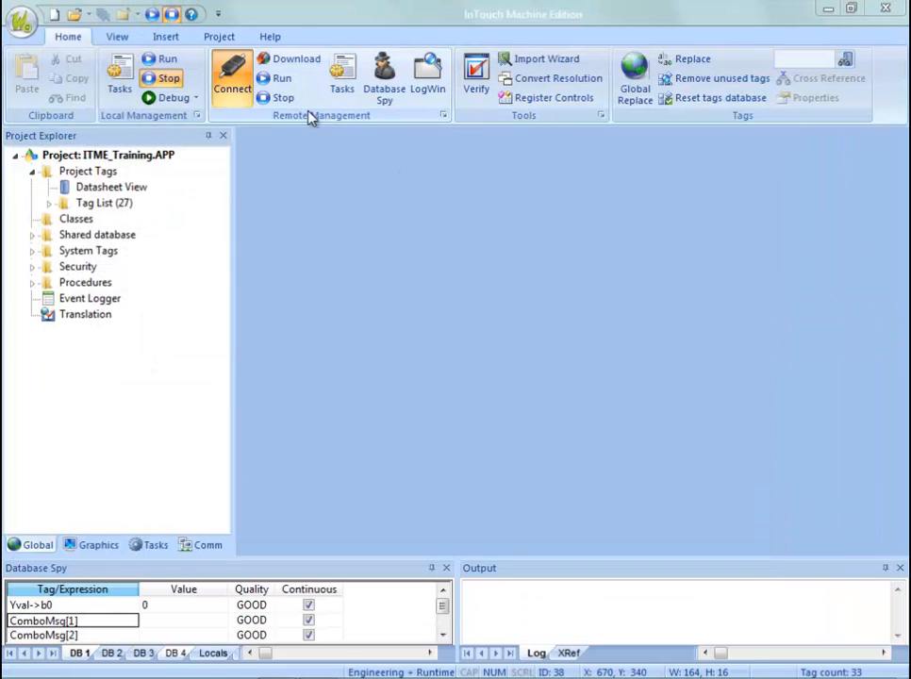
{"action": "left_click", "coordinate": [281, 128]}
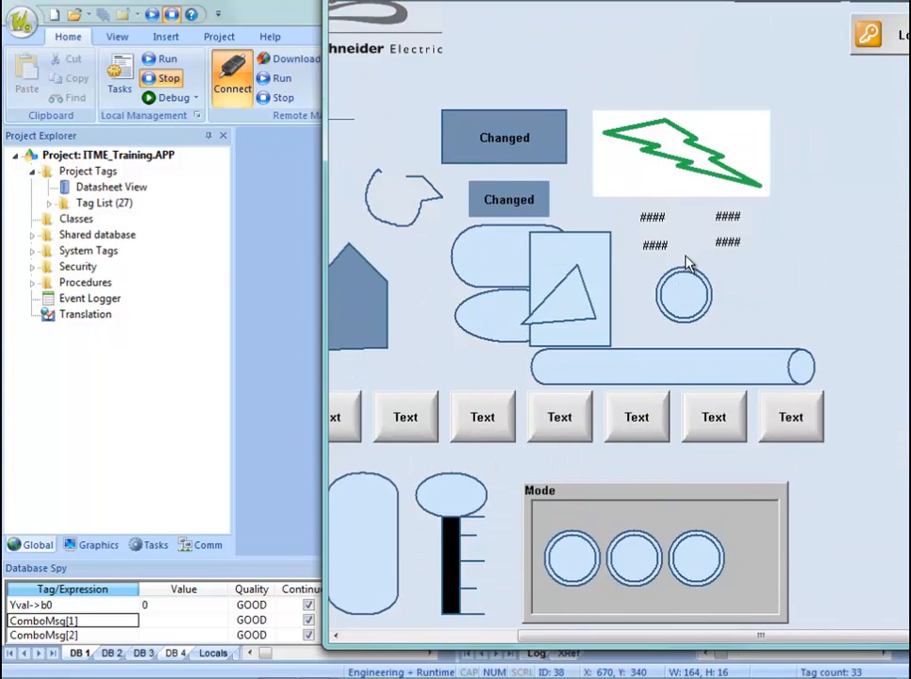
{"action": "left_click_drag", "start_coordinate": [572, 636], "coordinate": [356, 651]}
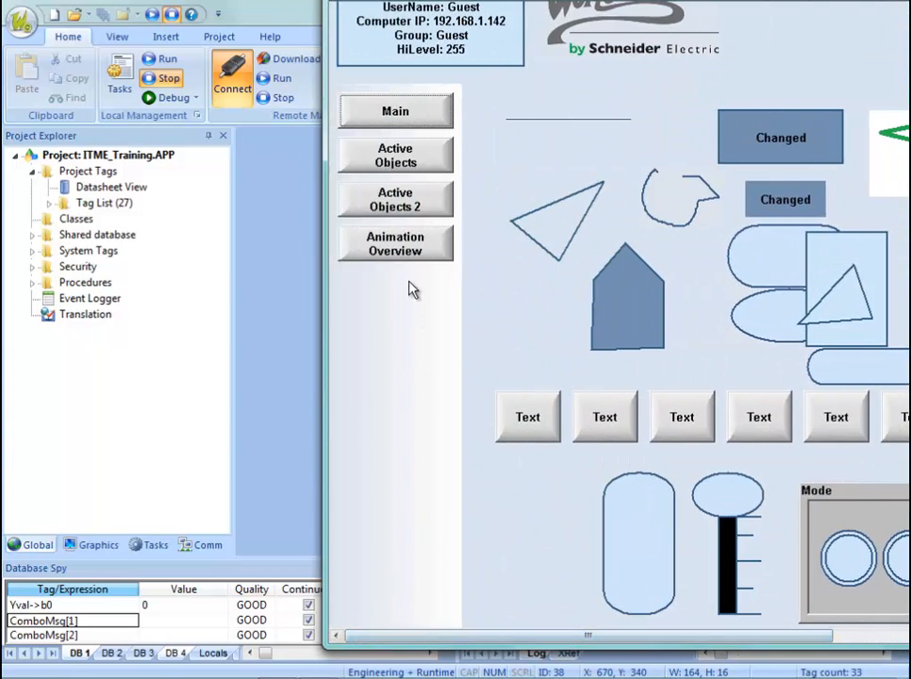
{"action": "left_click", "coordinate": [395, 243]}
{"action": "left_click_drag", "start_coordinate": [583, 638], "coordinate": [793, 637]}
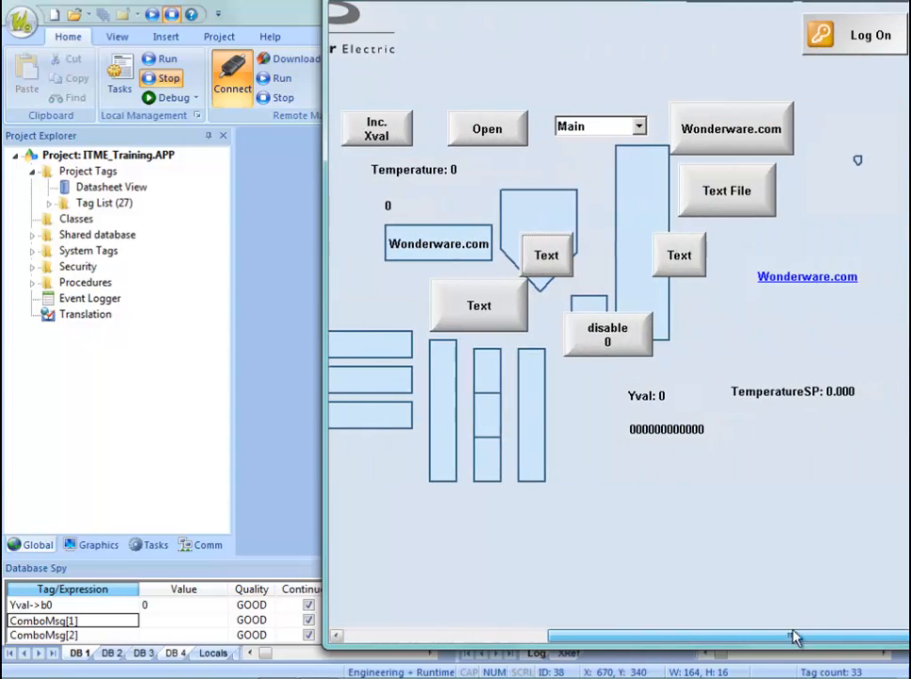
Set TemperatureSP to 123.4 with the runtime keypad.
{"action": "left_click", "coordinate": [834, 391]}
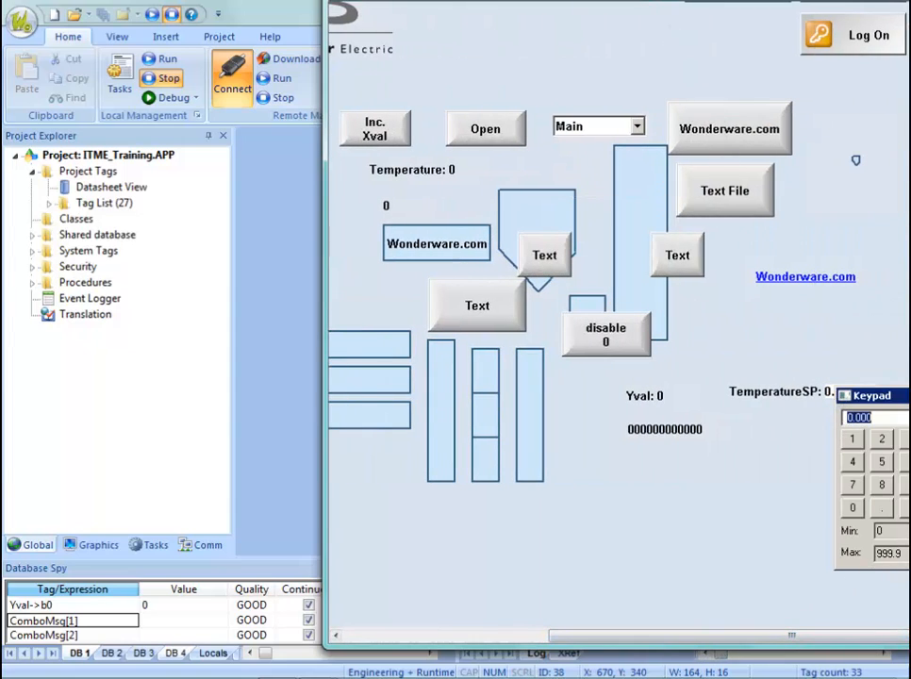
{"action": "left_click_drag", "start_coordinate": [801, 1], "coordinate": [549, 1]}
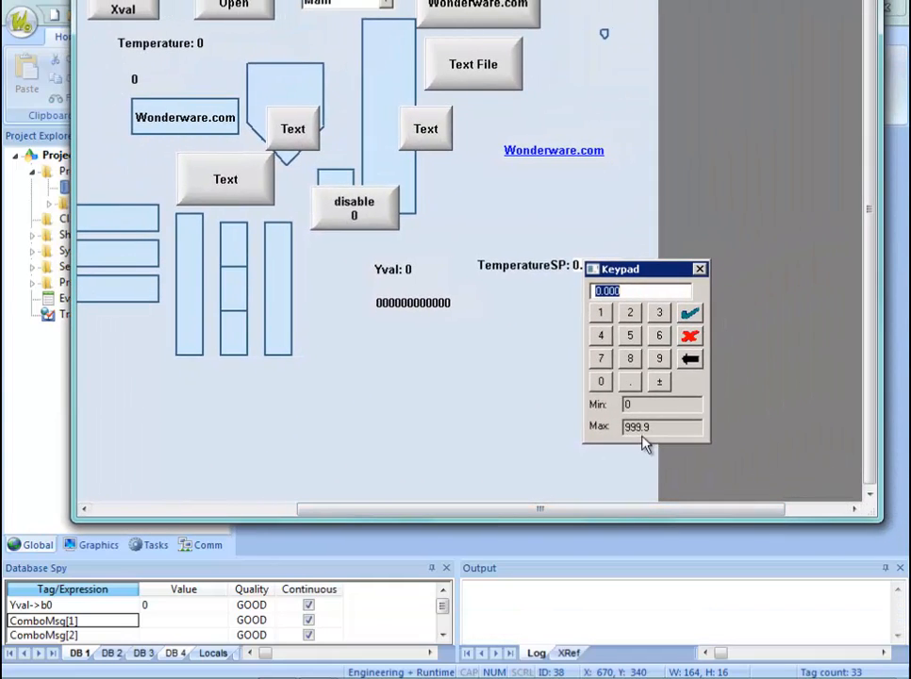
{"action": "left_click", "coordinate": [604, 315]}
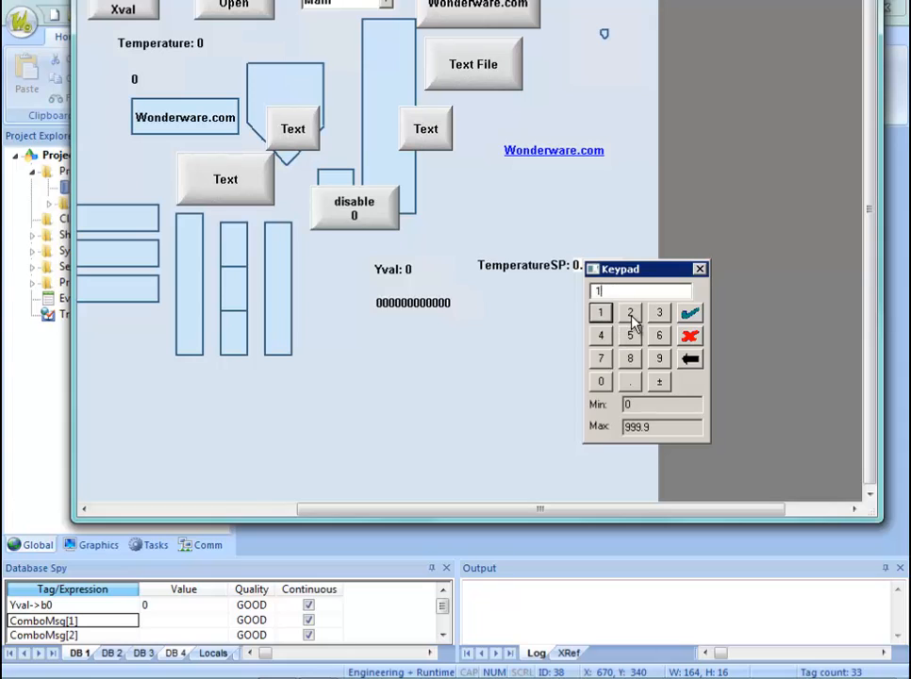
{"action": "left_click", "coordinate": [631, 314]}
{"action": "left_click", "coordinate": [658, 314]}
{"action": "left_click", "coordinate": [630, 381]}
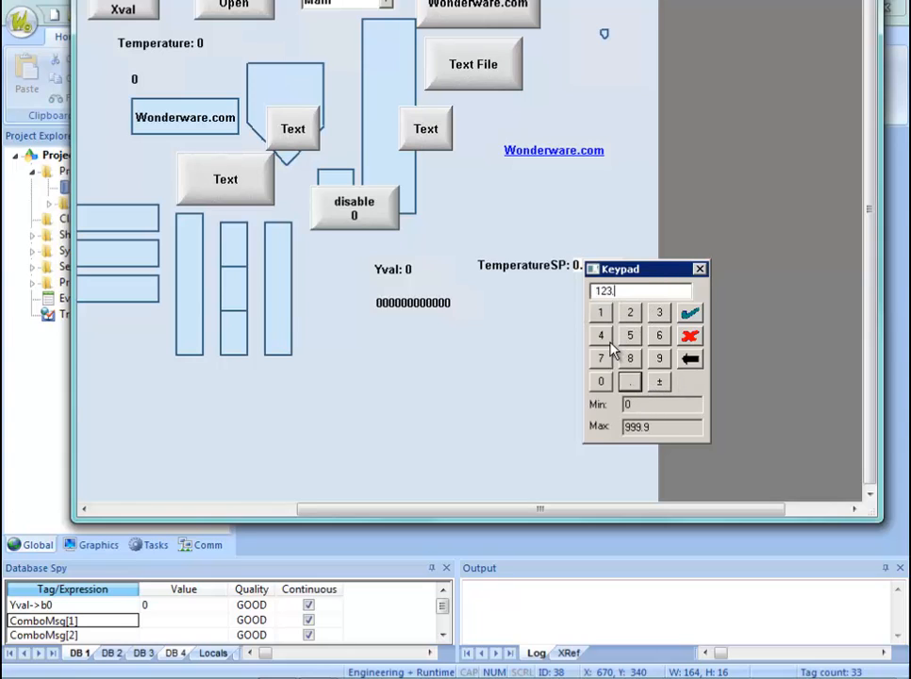
{"action": "left_click", "coordinate": [601, 336]}
{"action": "left_click", "coordinate": [688, 317]}
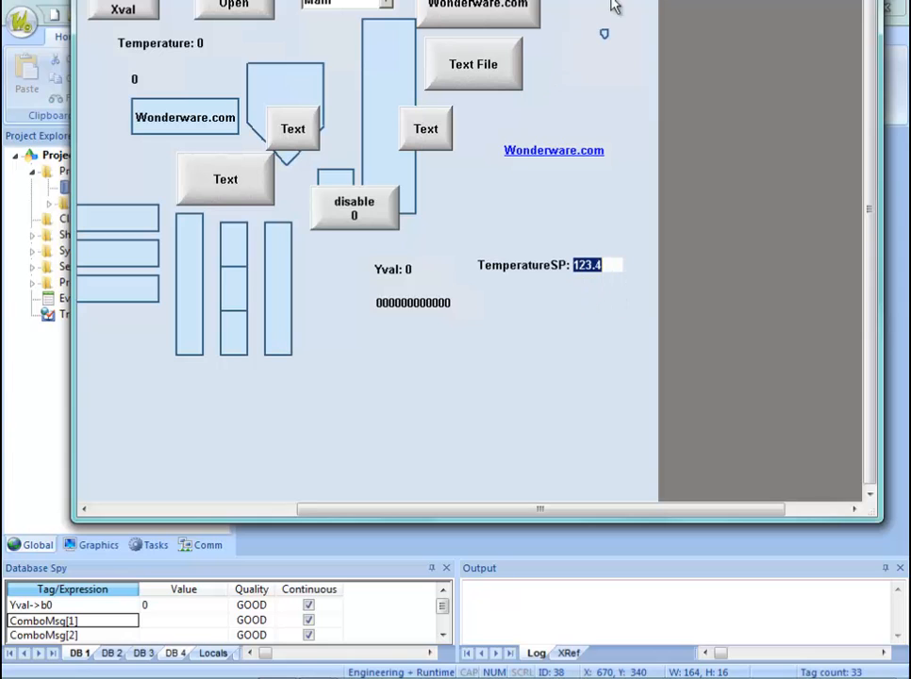
Return to the development environment and open the AnimationOverview screen for editing.
{"action": "left_click_drag", "start_coordinate": [477, 2], "coordinate": [585, 2]}
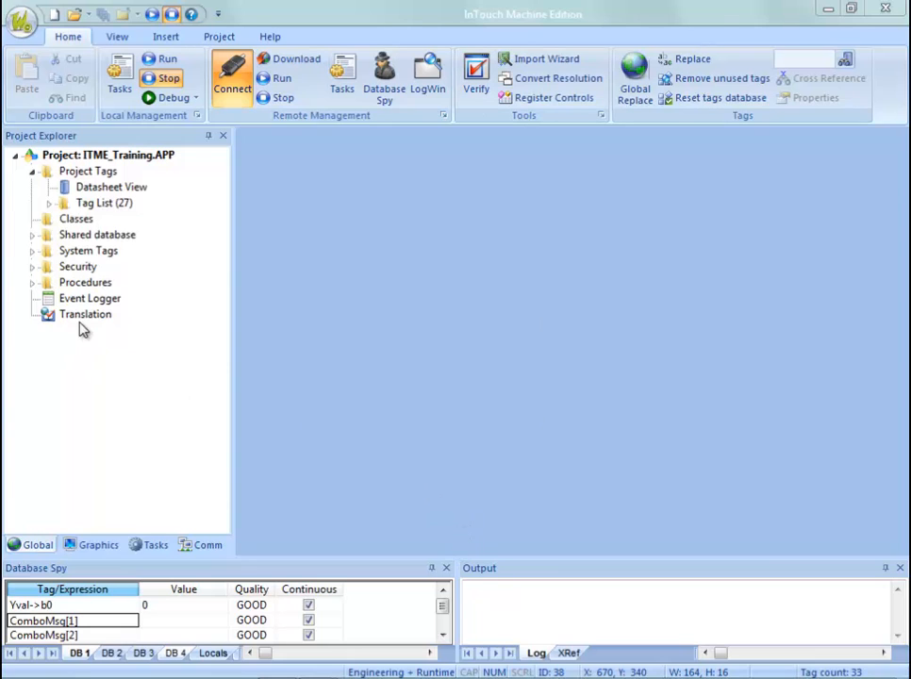
{"action": "left_click", "coordinate": [85, 547]}
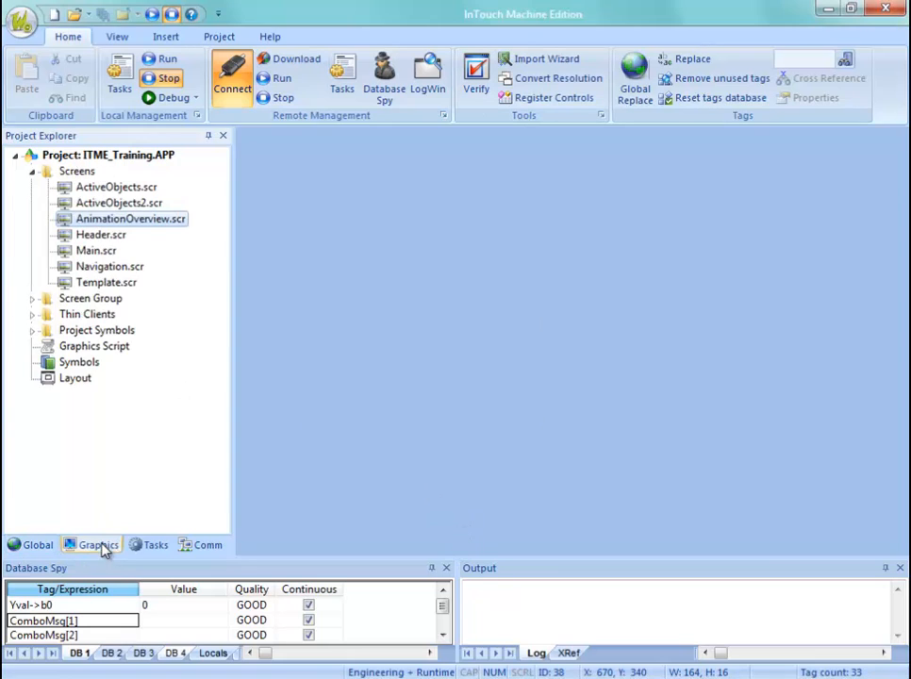
{"action": "double_click", "coordinate": [104, 222]}
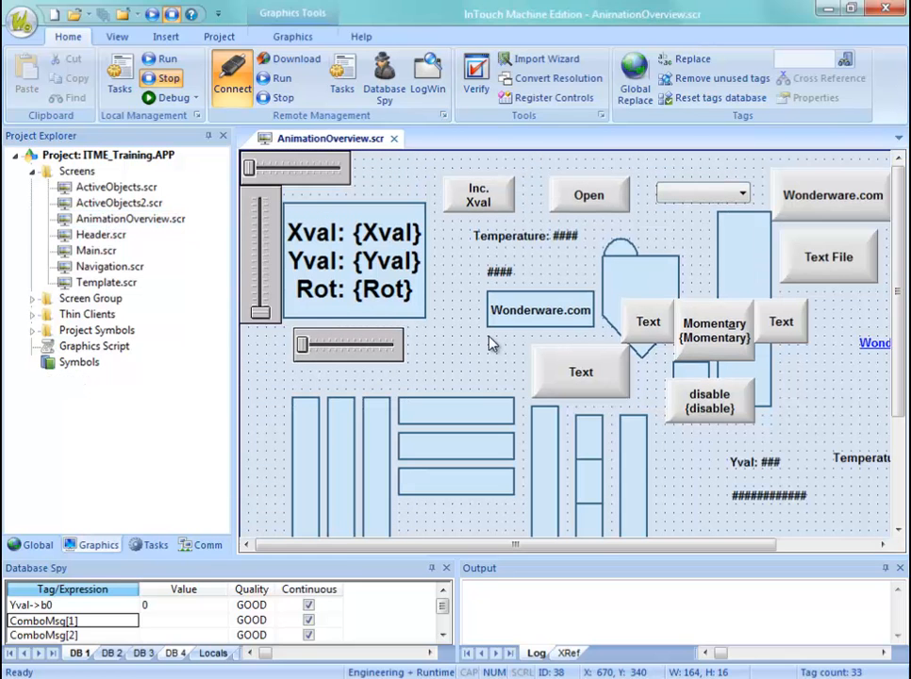
Draw an ellipse about 61 wide and 81 high in the empty area below the bargraph rectangles.
{"action": "left_click_drag", "start_coordinate": [899, 382], "coordinate": [899, 452]}
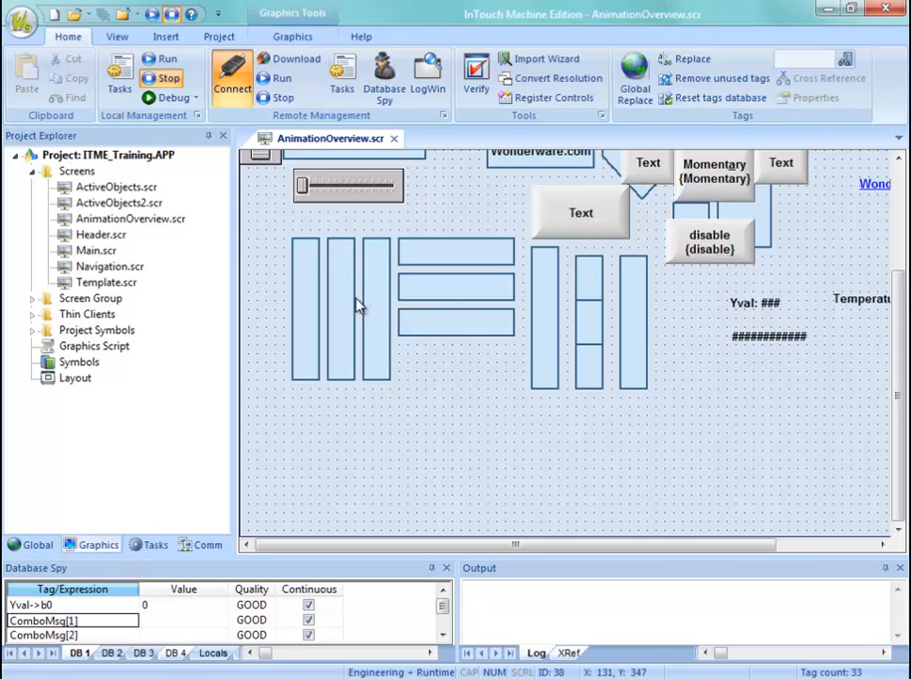
{"action": "left_click", "coordinate": [286, 36]}
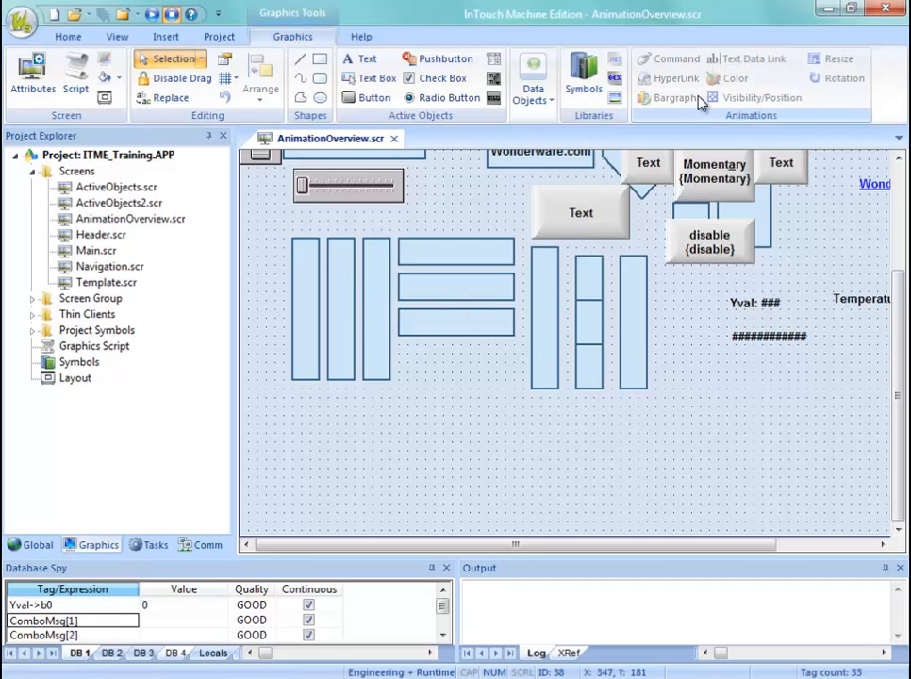
{"action": "left_click", "coordinate": [320, 97]}
{"action": "left_click_drag", "start_coordinate": [391, 389], "coordinate": [444, 460]}
{"action": "left_click", "coordinate": [435, 446]}
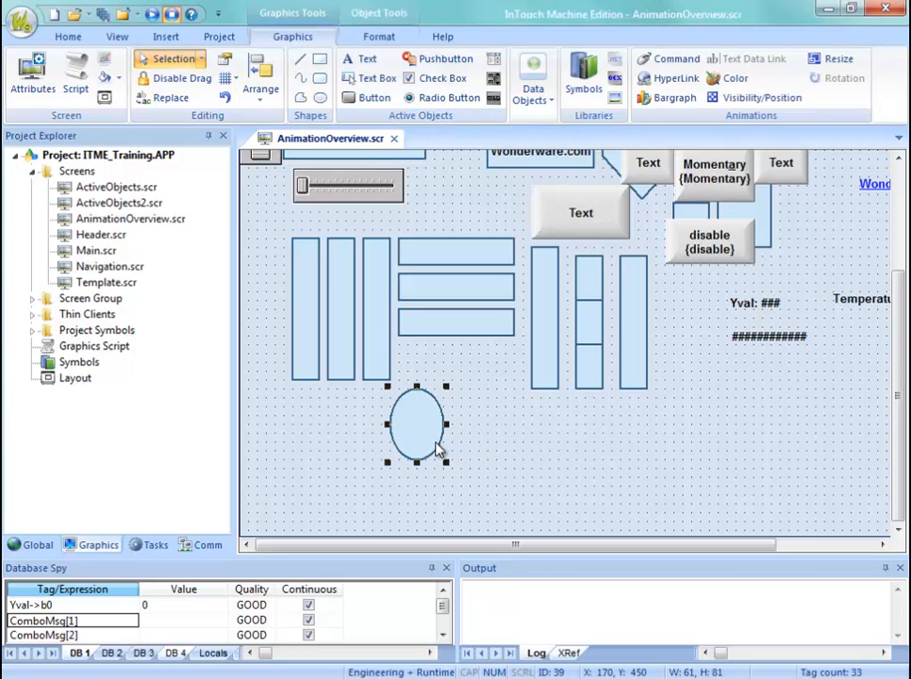
Add a By Color color animation to the ellipse with the color expression 26367.
{"action": "left_click", "coordinate": [735, 79]}
{"action": "double_click", "coordinate": [421, 425]}
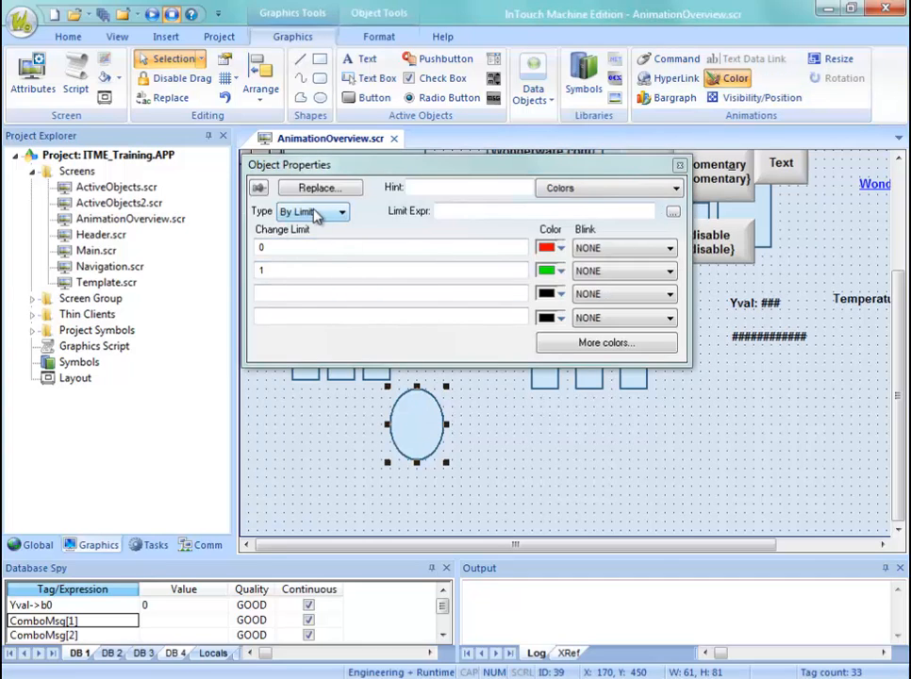
{"action": "left_click", "coordinate": [319, 213]}
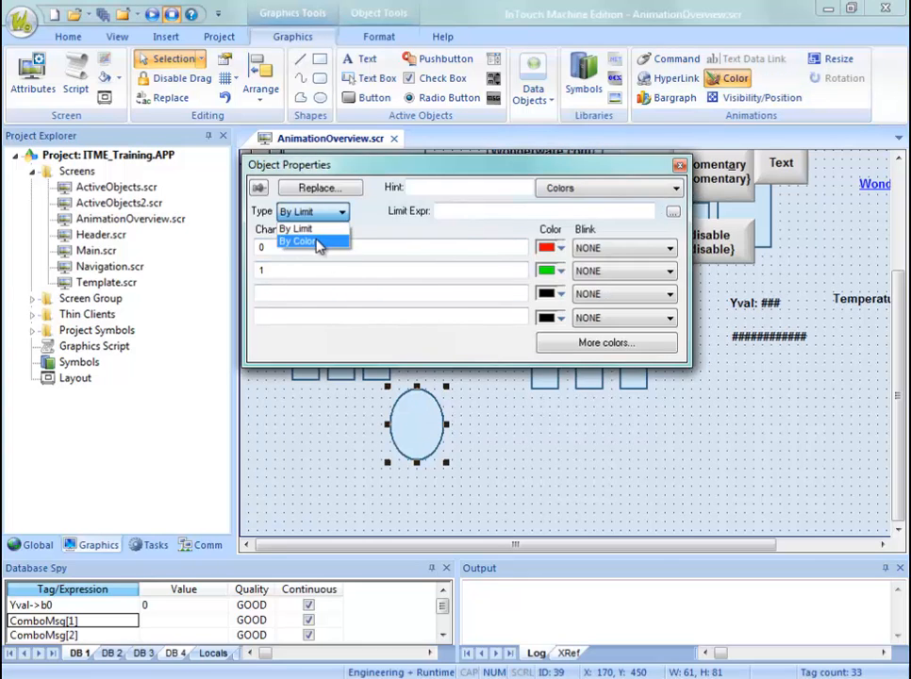
{"action": "left_click", "coordinate": [319, 244]}
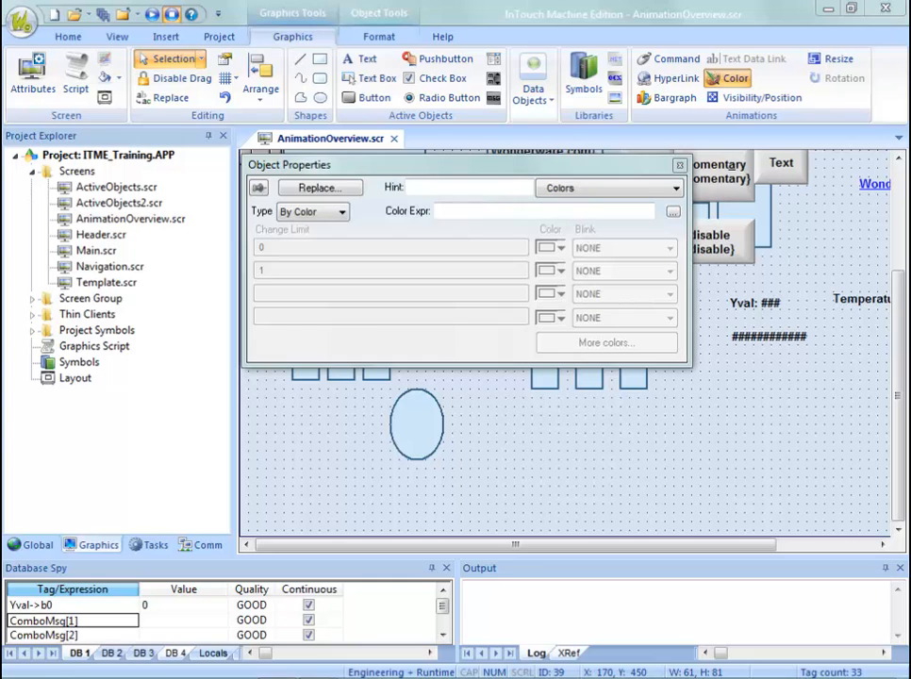
{"action": "left_click", "coordinate": [470, 214]}
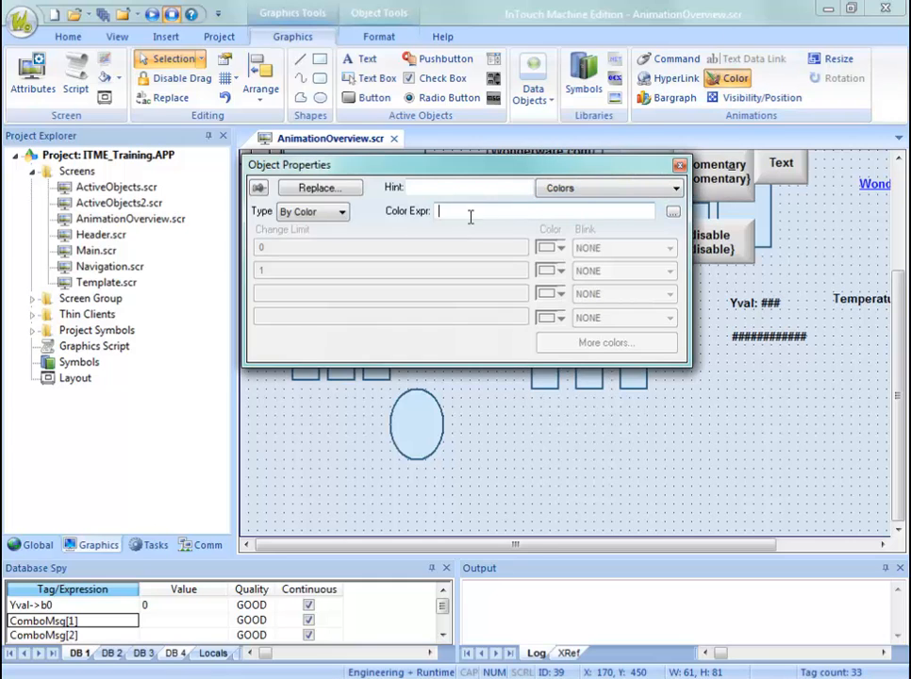
{"action": "type", "text": "26367"}
{"action": "left_click", "coordinate": [518, 466]}
Save the AnimationOverview screen and switch to the Remote Desktop runtime.
{"action": "right_click", "coordinate": [371, 143]}
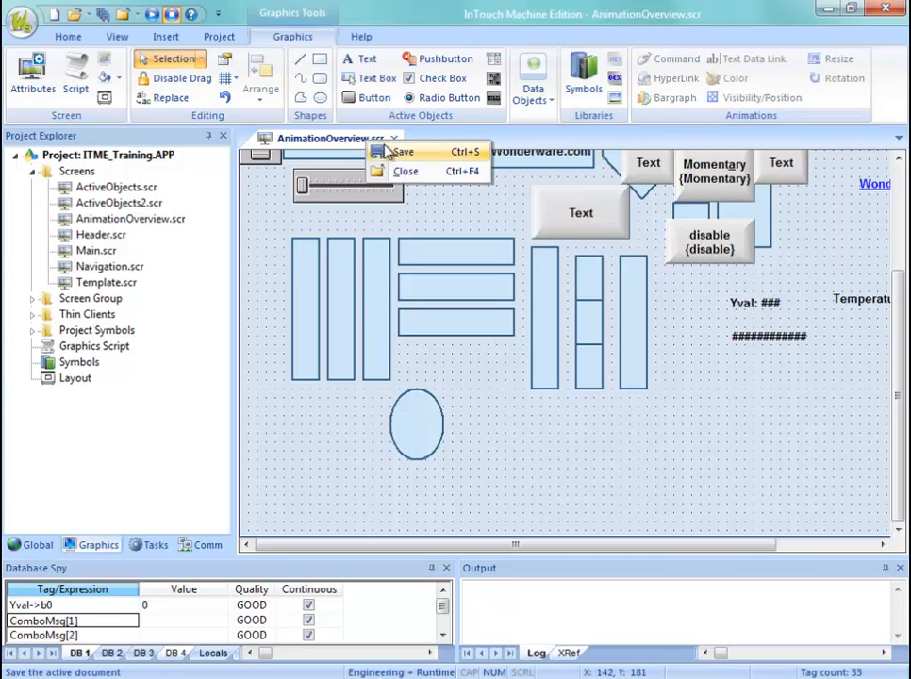
{"action": "left_click", "coordinate": [396, 152]}
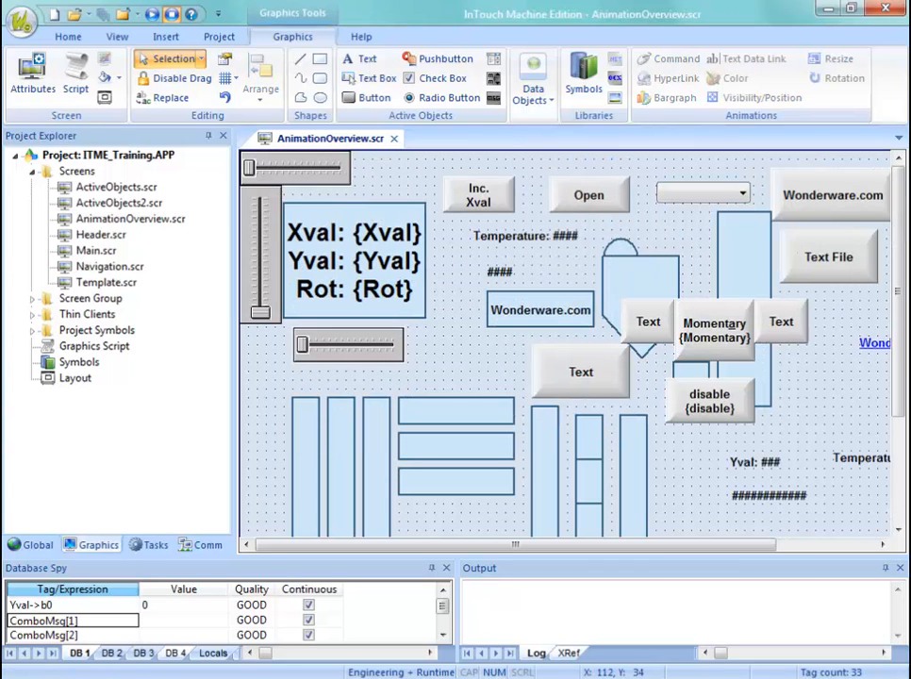
{"action": "key", "text": "alt+Tab"}
{"action": "left_click_drag", "start_coordinate": [505, 0], "coordinate": [454, 76]}
{"action": "double_click", "coordinate": [453, 77]}
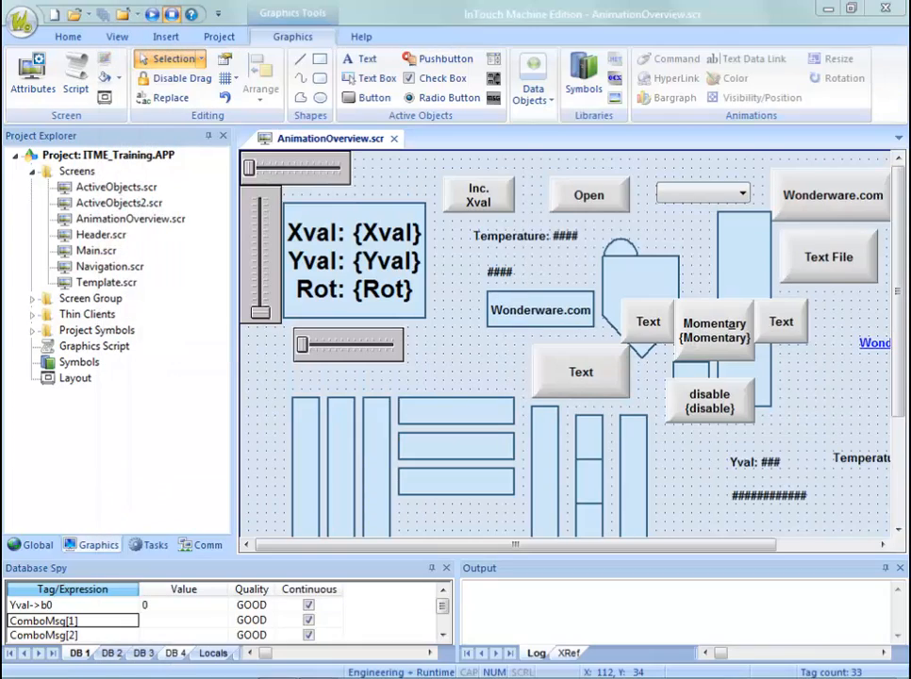
Search the Technical Reference help for "color" and open the Color Interface topic.
{"action": "left_click", "coordinate": [370, 40]}
{"action": "left_click", "coordinate": [299, 38]}
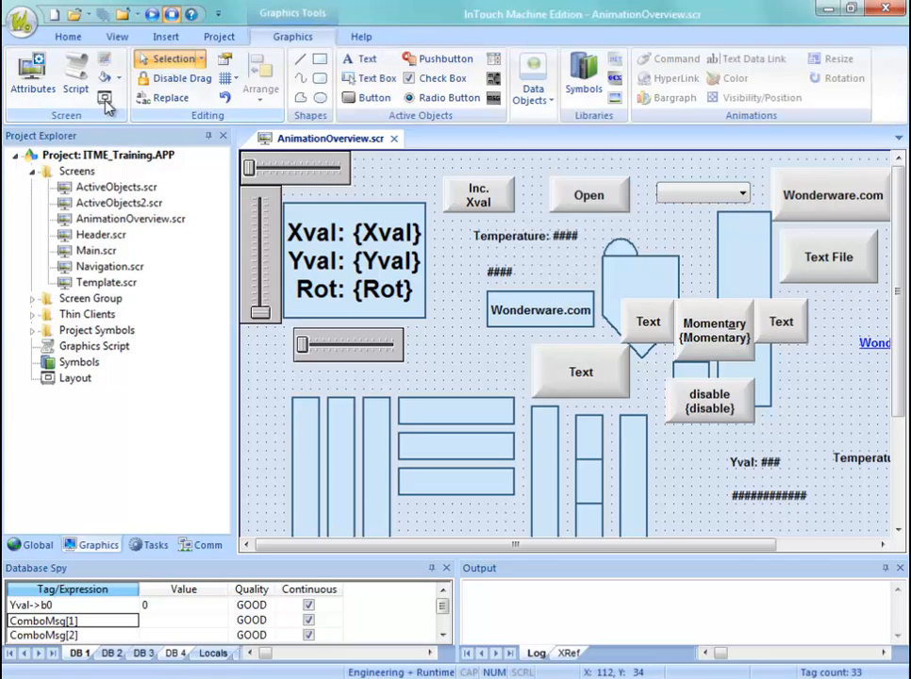
{"action": "left_click", "coordinate": [359, 36]}
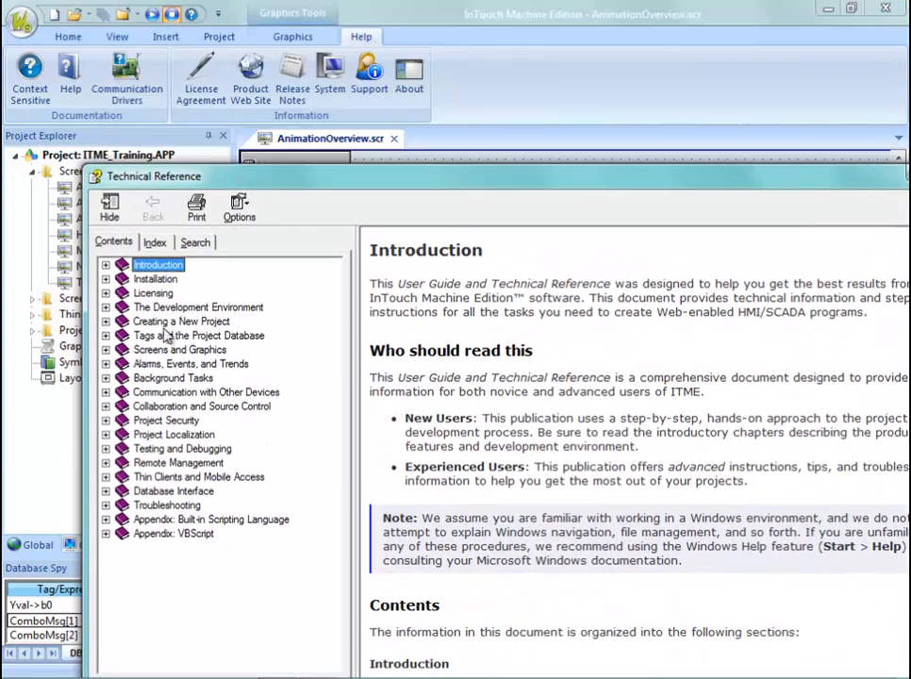
{"action": "left_click", "coordinate": [195, 243]}
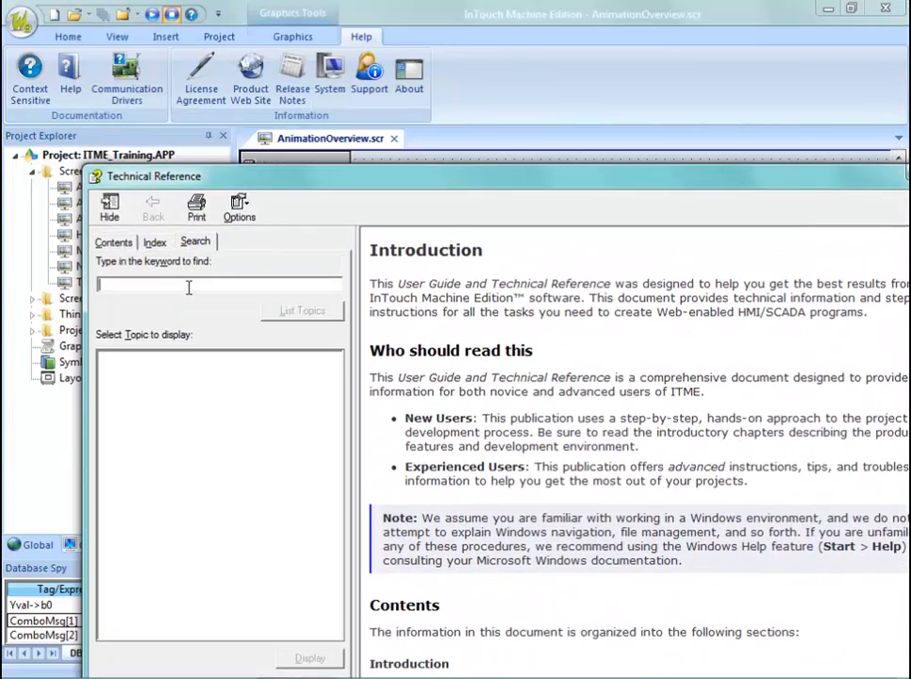
{"action": "type", "text": "color"}
{"action": "key", "text": "Return"}
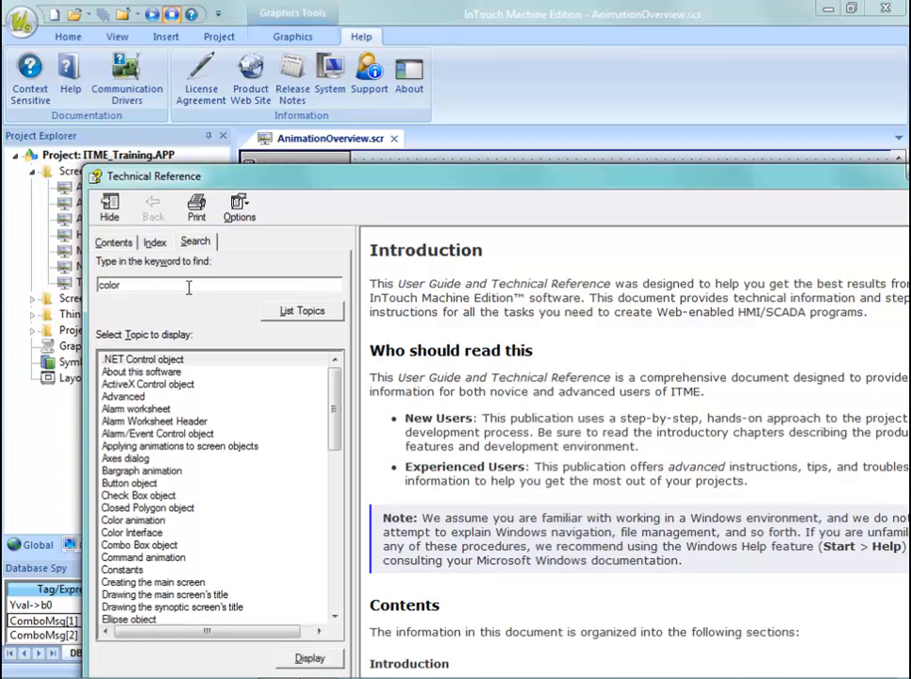
{"action": "left_click", "coordinate": [142, 533]}
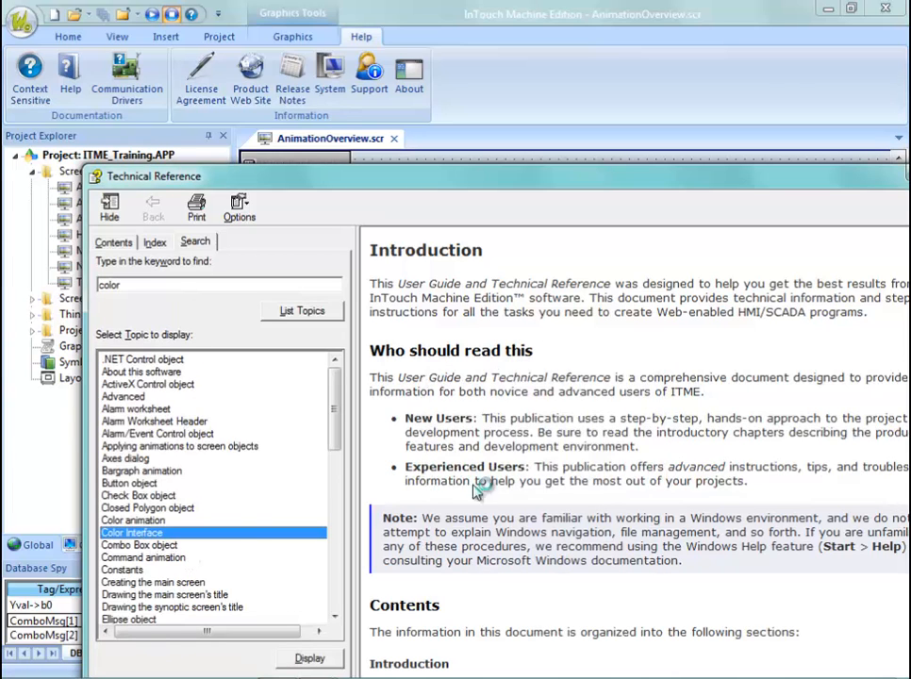
Examine the Color Interface topic's table of common colors, comparing the RGB codes with the code values used by the By Color animation.
{"action": "left_click_drag", "start_coordinate": [517, 183], "coordinate": [402, 44]}
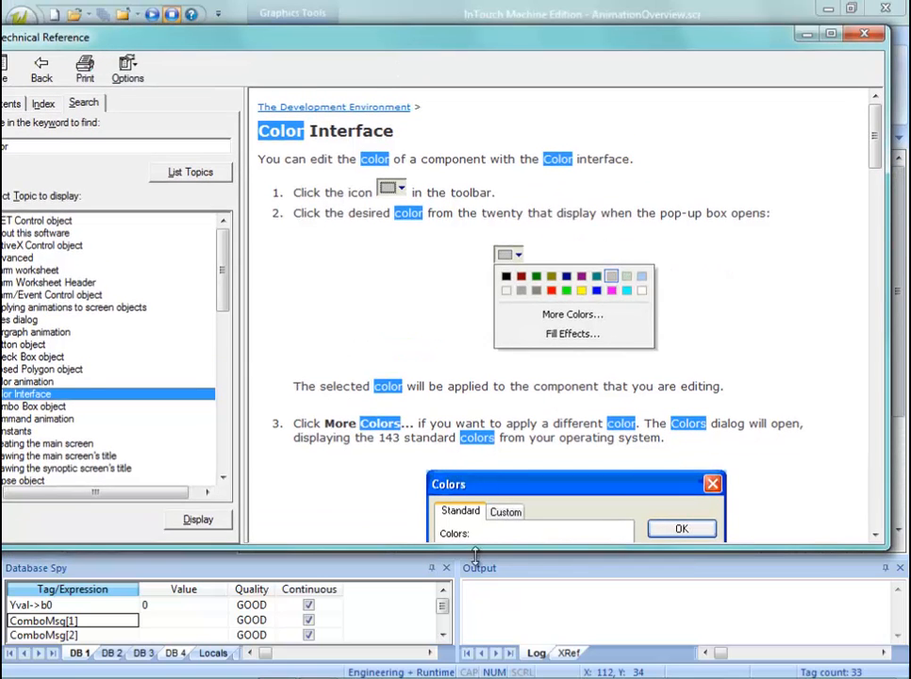
{"action": "left_click_drag", "start_coordinate": [476, 557], "coordinate": [477, 604]}
{"action": "scroll", "coordinate": [820, 311], "scroll_direction": "down", "scroll_amount": 5}
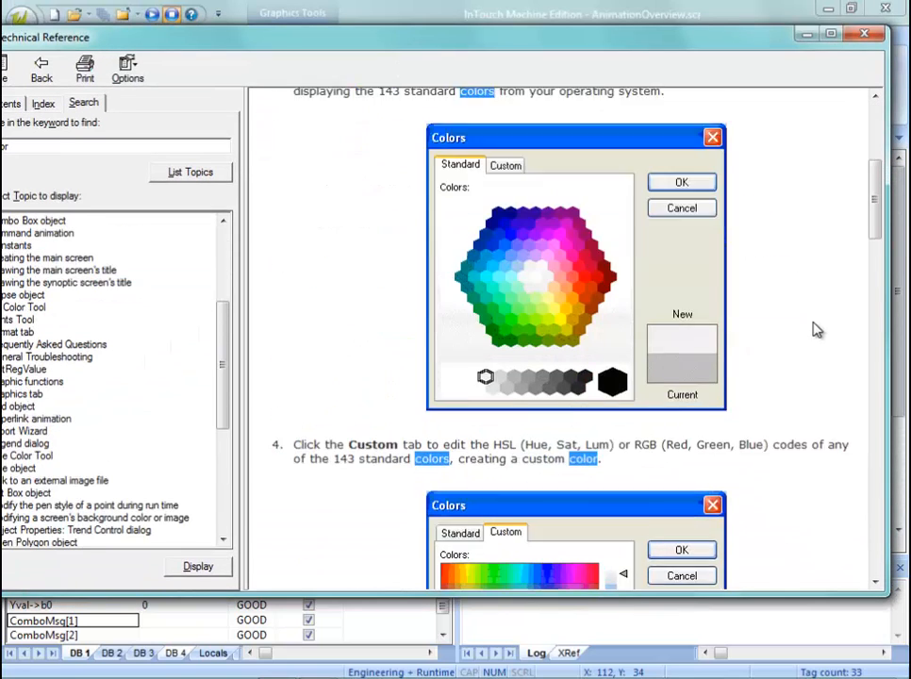
{"action": "scroll", "coordinate": [818, 329], "scroll_direction": "down", "scroll_amount": 20}
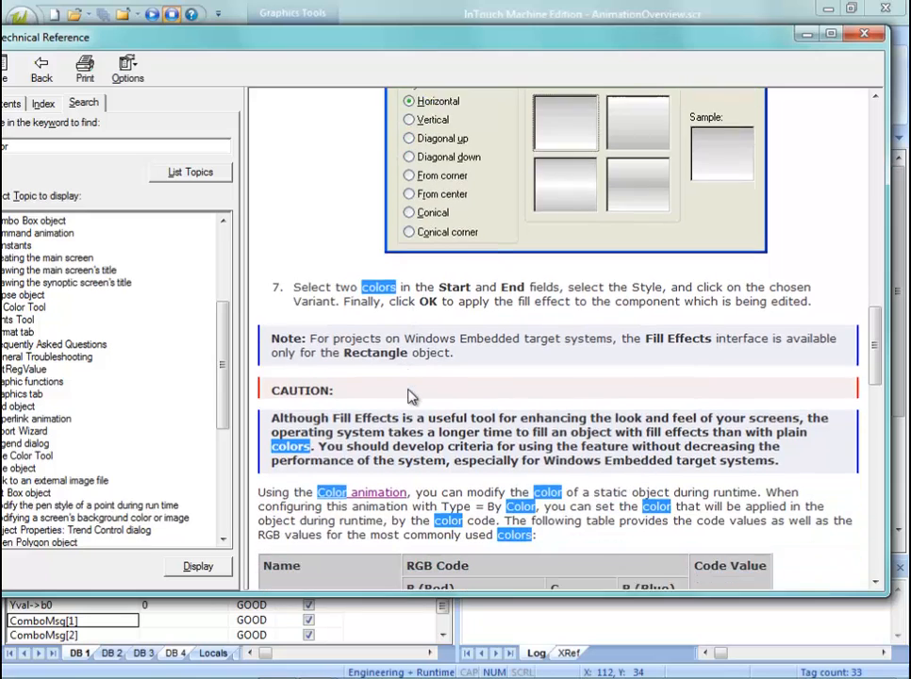
{"action": "scroll", "coordinate": [412, 397], "scroll_direction": "down", "scroll_amount": 7}
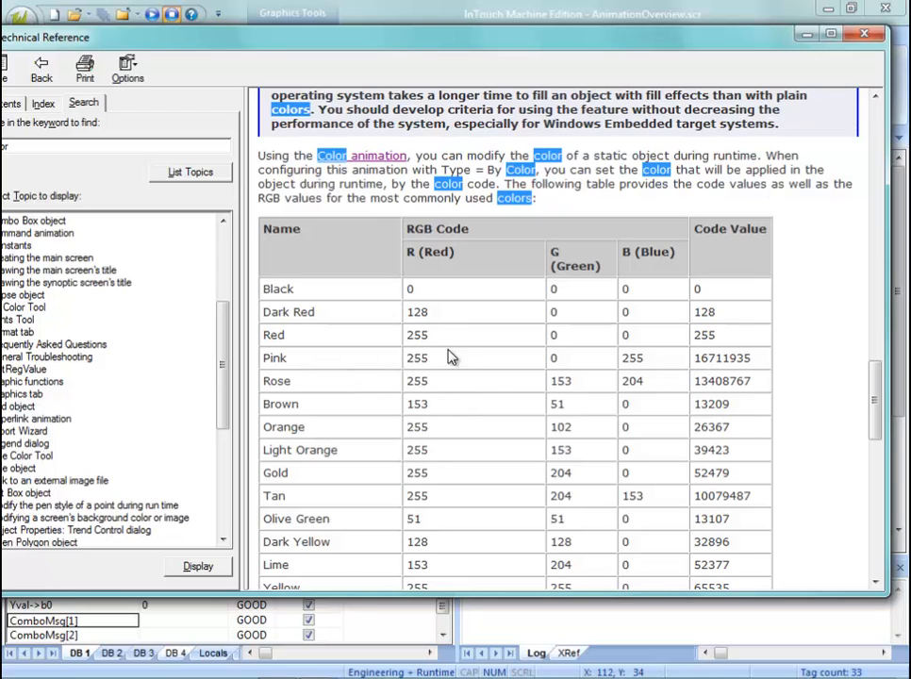
{"action": "double_click", "coordinate": [442, 313]}
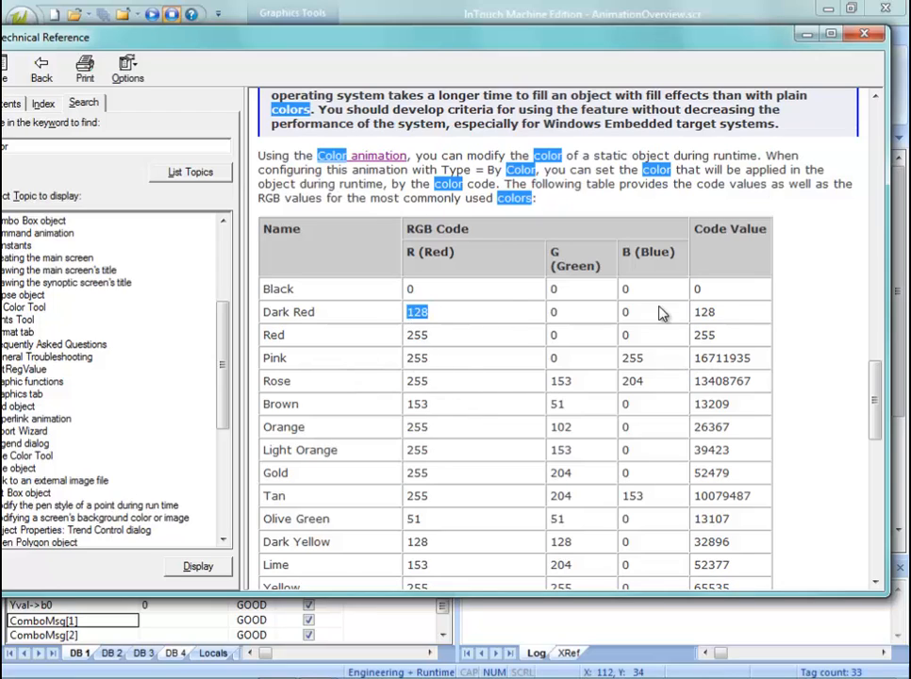
{"action": "double_click", "coordinate": [714, 313]}
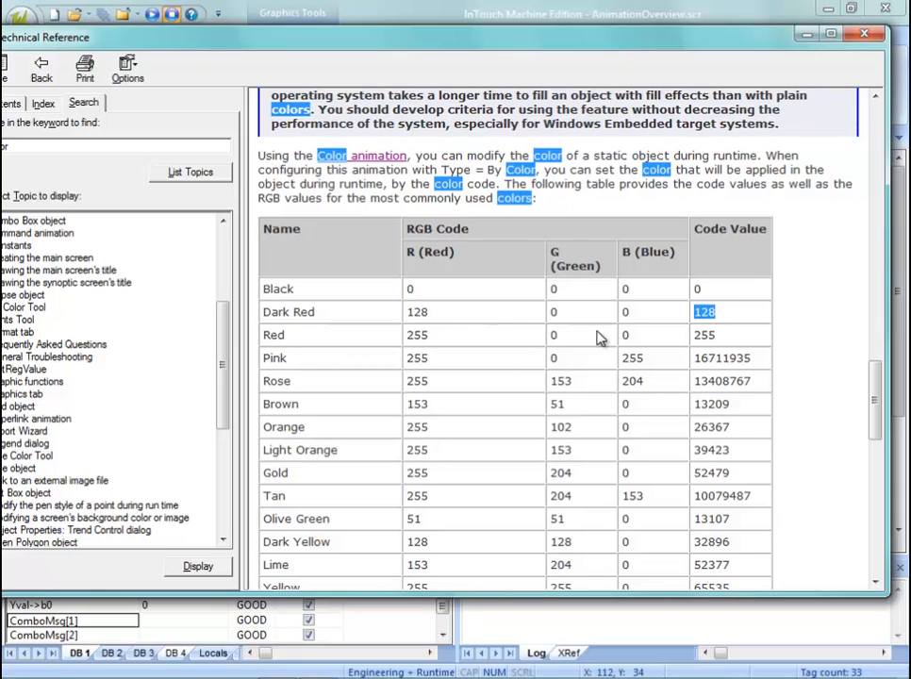
{"action": "double_click", "coordinate": [427, 335]}
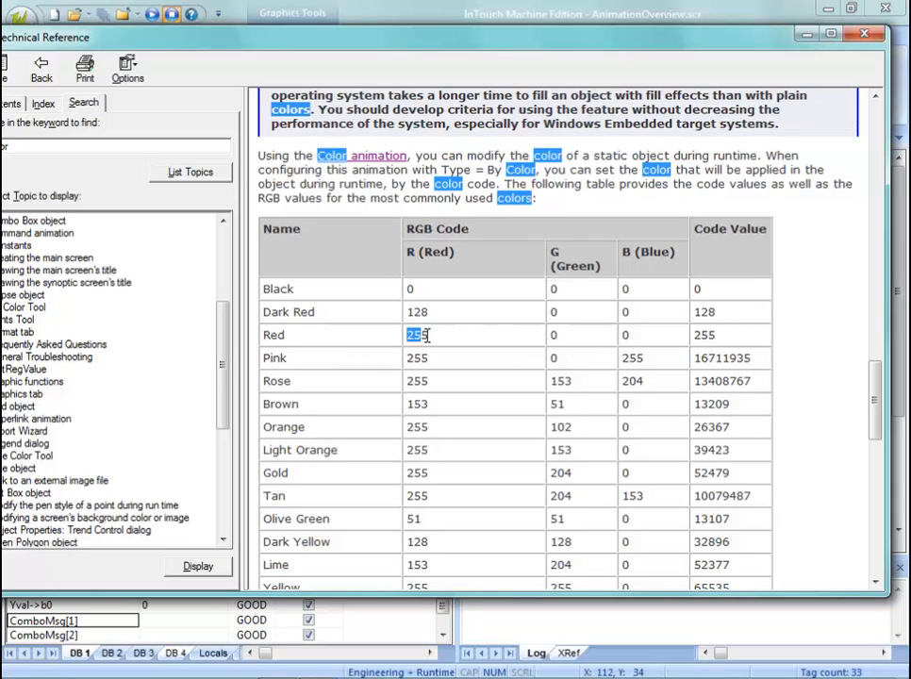
{"action": "left_click", "coordinate": [571, 339]}
{"action": "scroll", "coordinate": [878, 471], "scroll_direction": "down", "scroll_amount": 3}
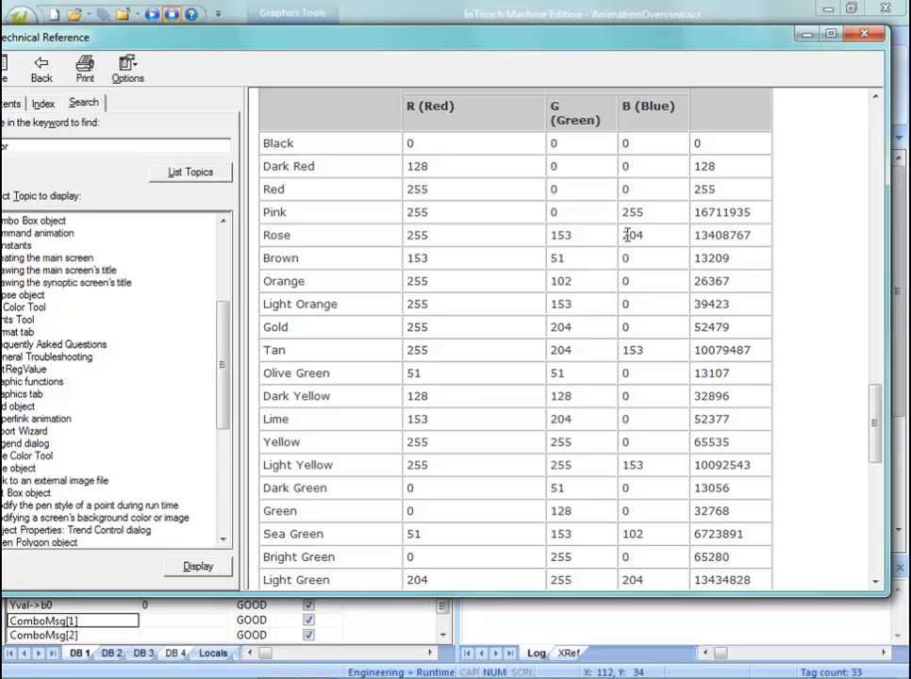
{"action": "left_click_drag", "start_coordinate": [577, 44], "coordinate": [755, 0]}
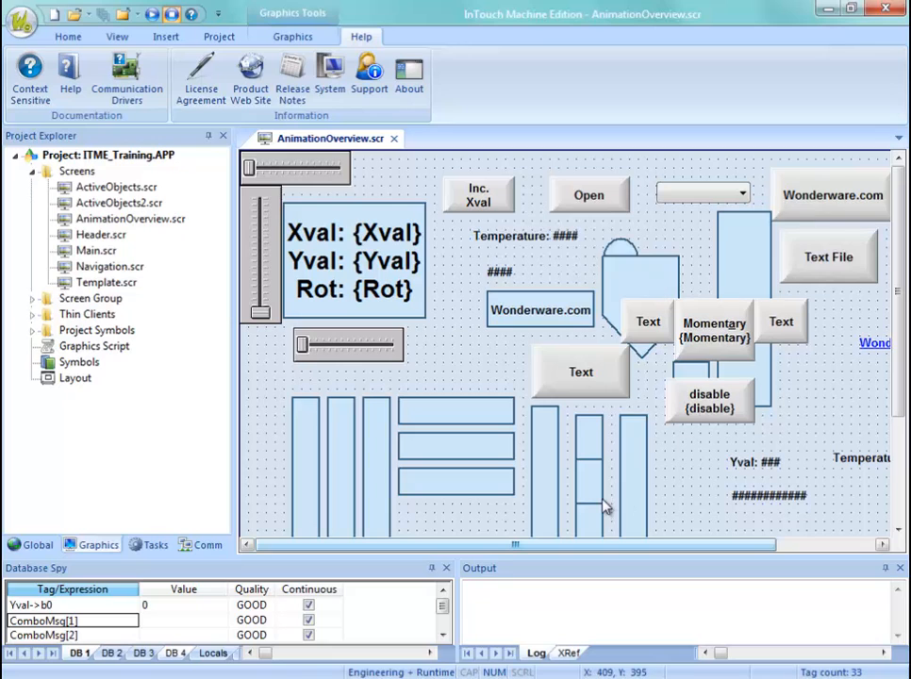
Replace the ellipse's By Color expression with RGBColor(Red,Green,Blue).
{"action": "scroll", "coordinate": [509, 512], "scroll_direction": "down", "scroll_amount": 3}
{"action": "double_click", "coordinate": [425, 464]}
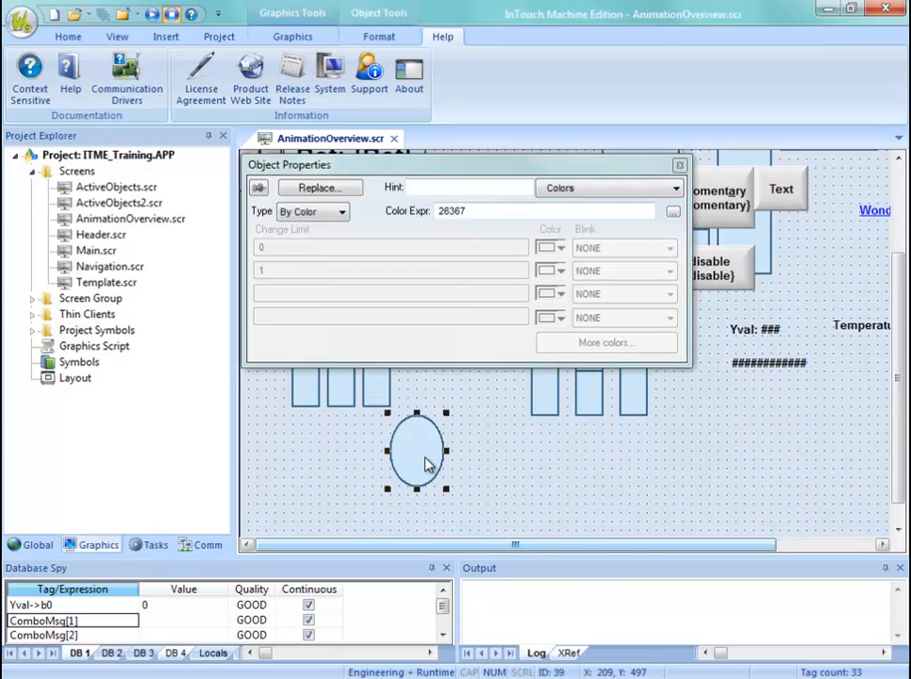
{"action": "left_click", "coordinate": [455, 210]}
{"action": "double_click", "coordinate": [467, 214]}
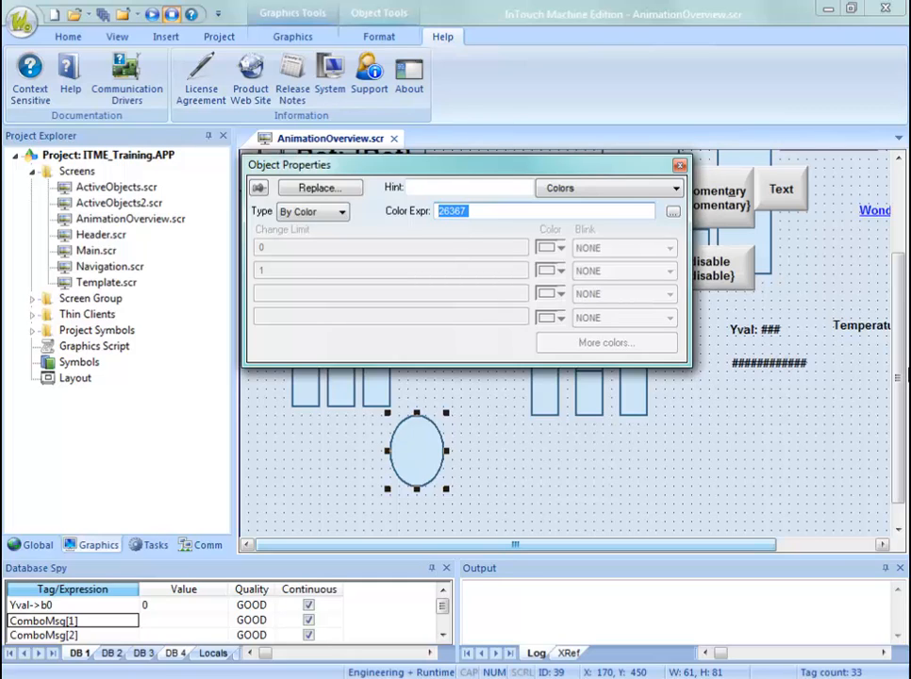
{"action": "type", "text": "RGBColor(Red,Green,Blue"}
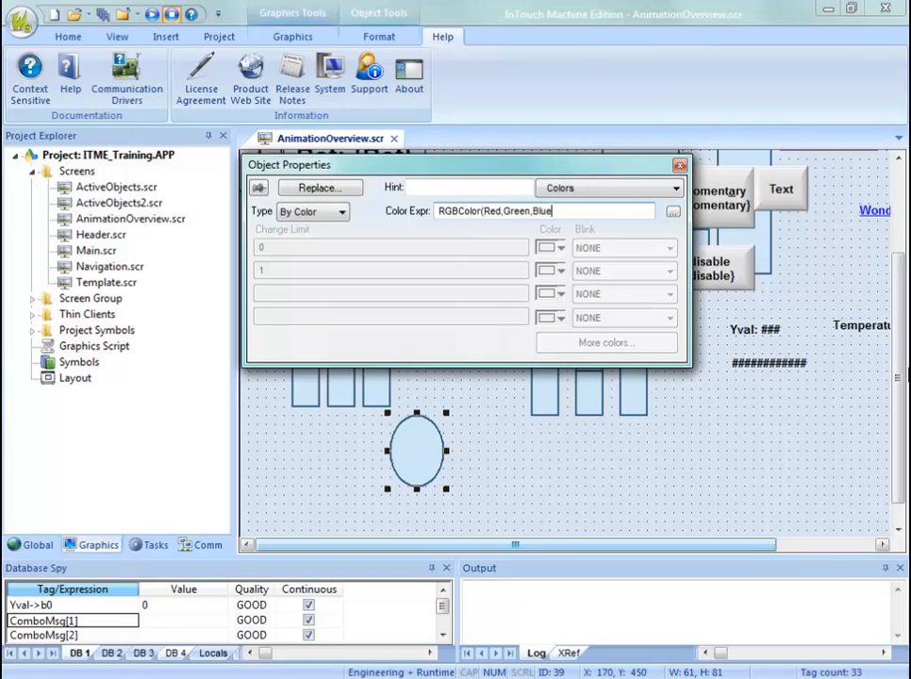
Confirm the ellipse's color expression and create the missing tags Red, Green and Blue as Integer tags with Server scope.
{"action": "key", "text": "Return"}
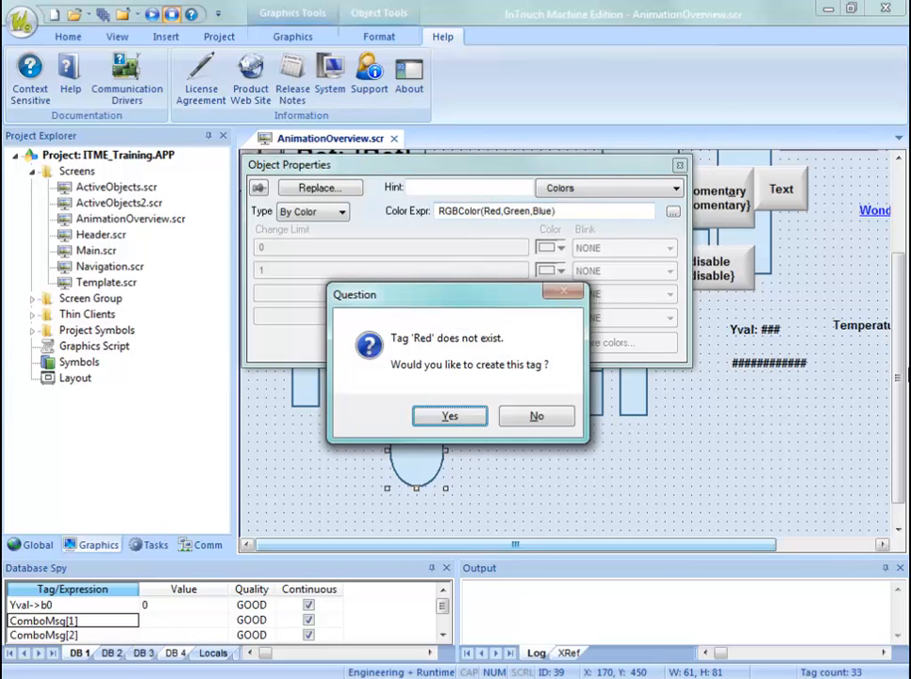
{"action": "key", "text": "Return"}
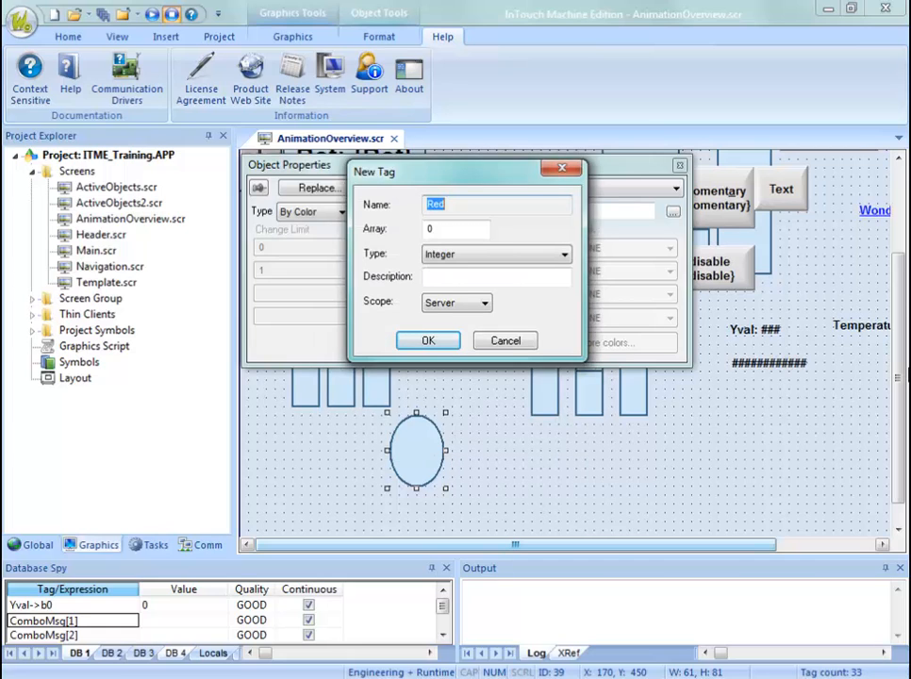
{"action": "key", "text": "Return"}
{"action": "key", "text": "Return"}
{"action": "key", "text": "Return"}
{"action": "key", "text": "Return"}
{"action": "key", "text": "Return"}
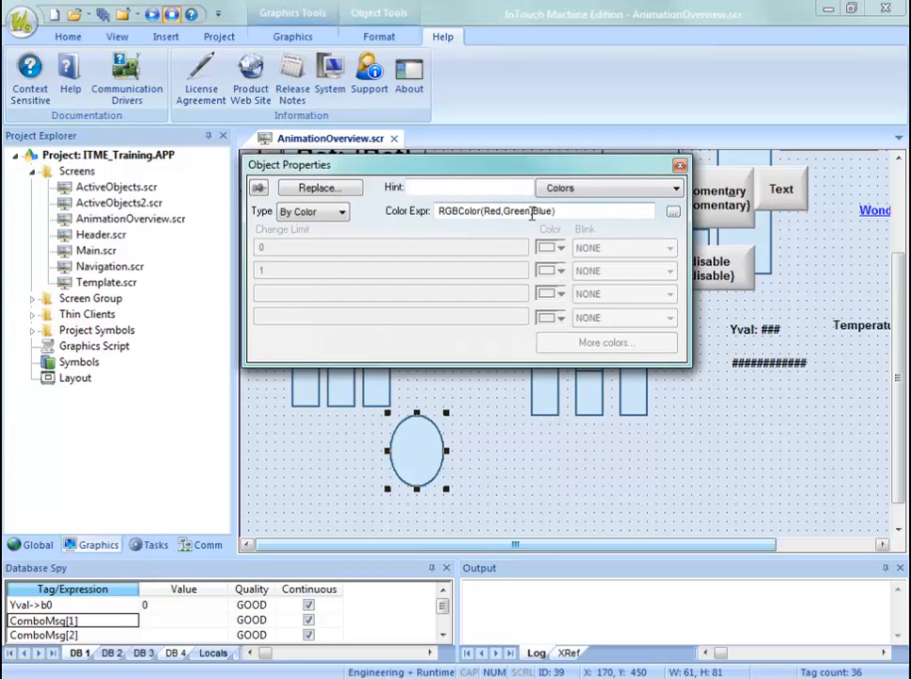
Close the ellipse's properties and expand the Sliders folder of the project symbols.
{"action": "left_click", "coordinate": [533, 451]}
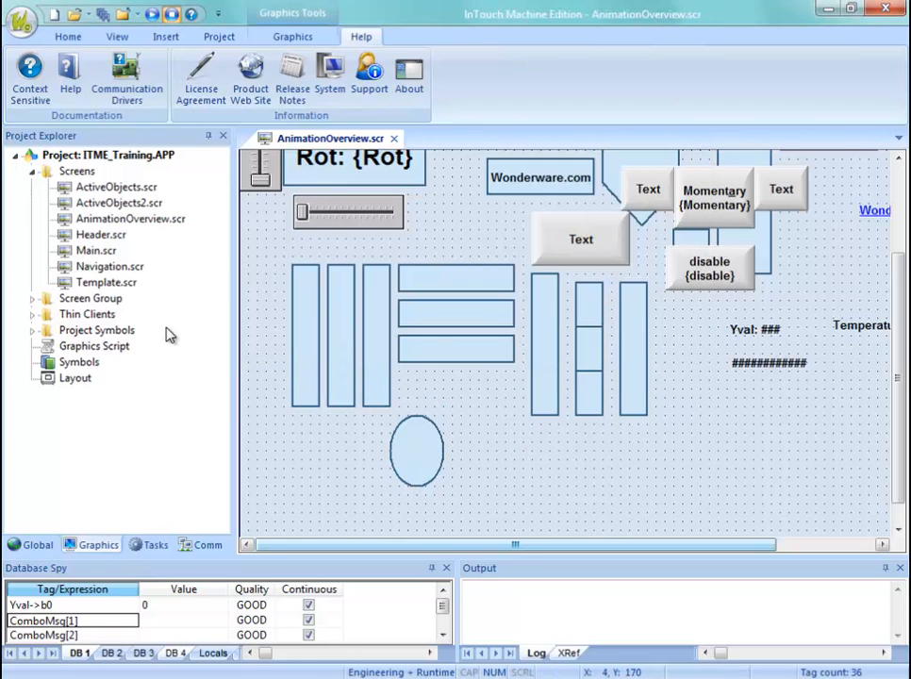
{"action": "double_click", "coordinate": [72, 332]}
{"action": "double_click", "coordinate": [79, 362]}
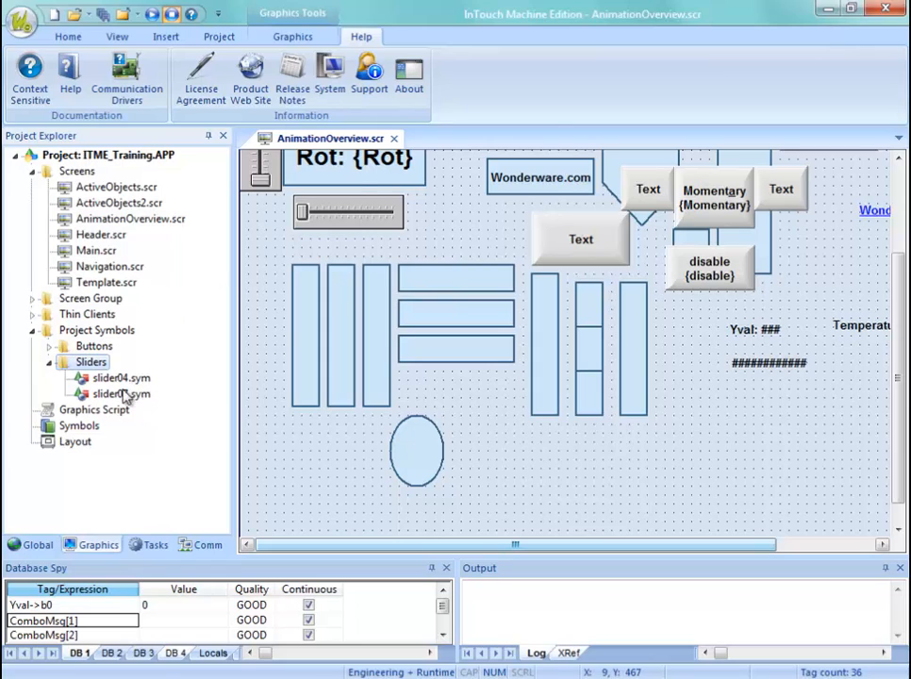
{"action": "double_click", "coordinate": [118, 396]}
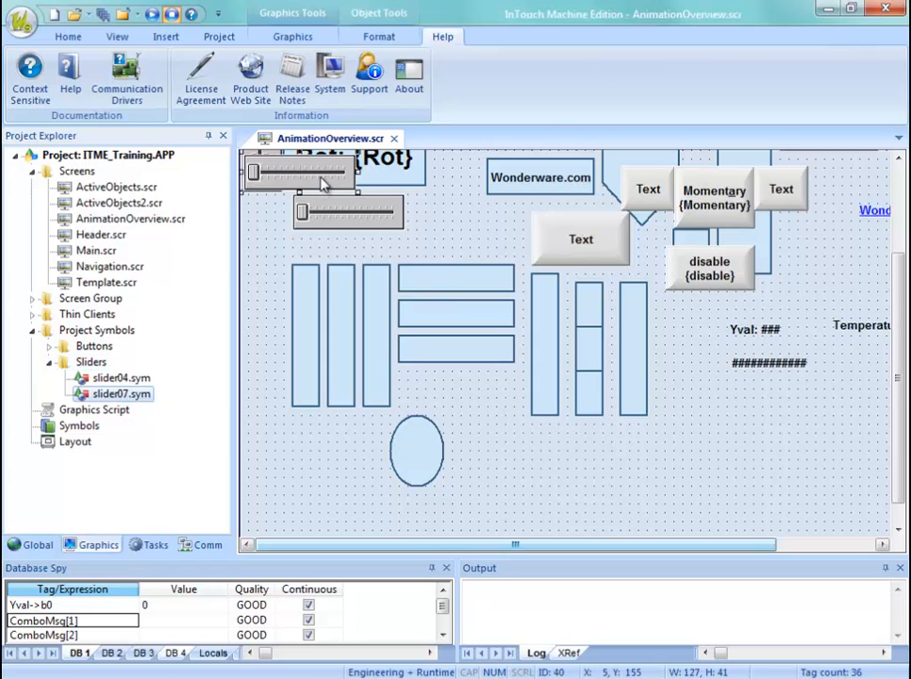
{"action": "left_click", "coordinate": [323, 185]}
{"action": "left_click", "coordinate": [327, 204]}
{"action": "left_click", "coordinate": [327, 182]}
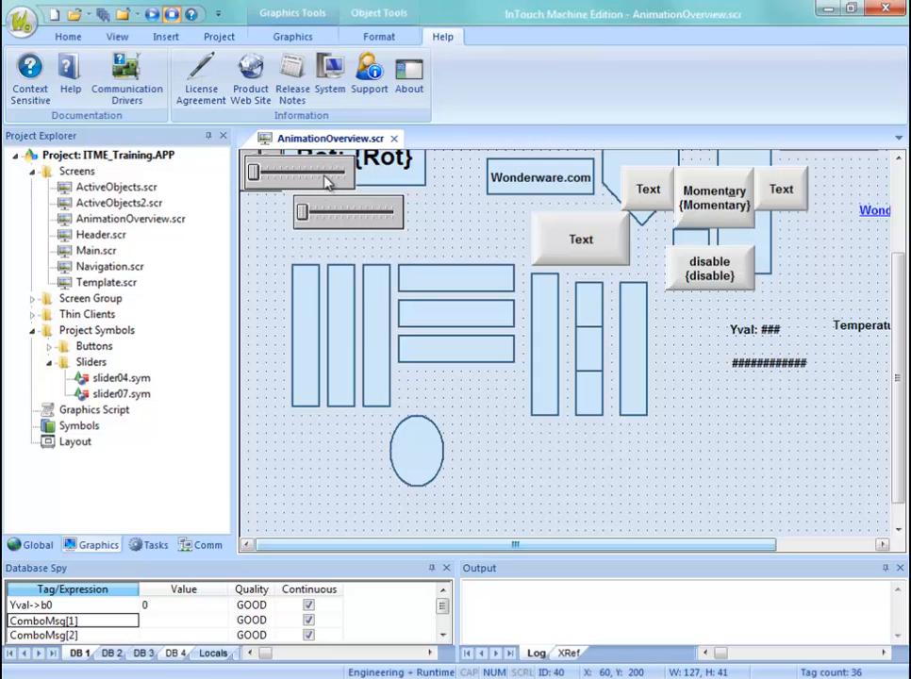
{"action": "key", "text": "Delete"}
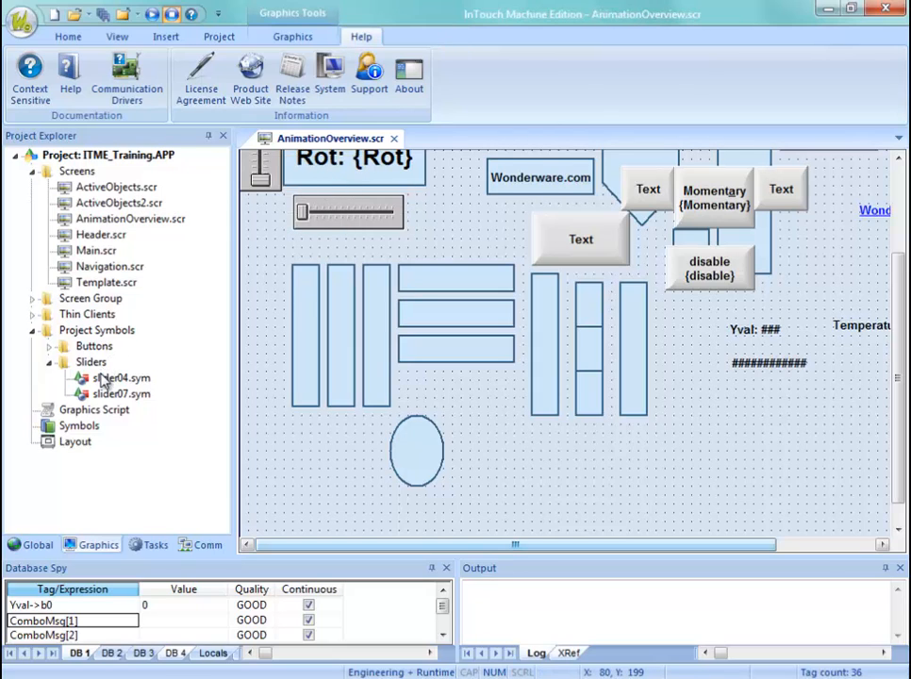
Insert the slider04 symbol and place it beside the ellipse, on its right, at about X 260, Y 450.
{"action": "double_click", "coordinate": [104, 378]}
{"action": "left_click_drag", "start_coordinate": [280, 238], "coordinate": [510, 473]}
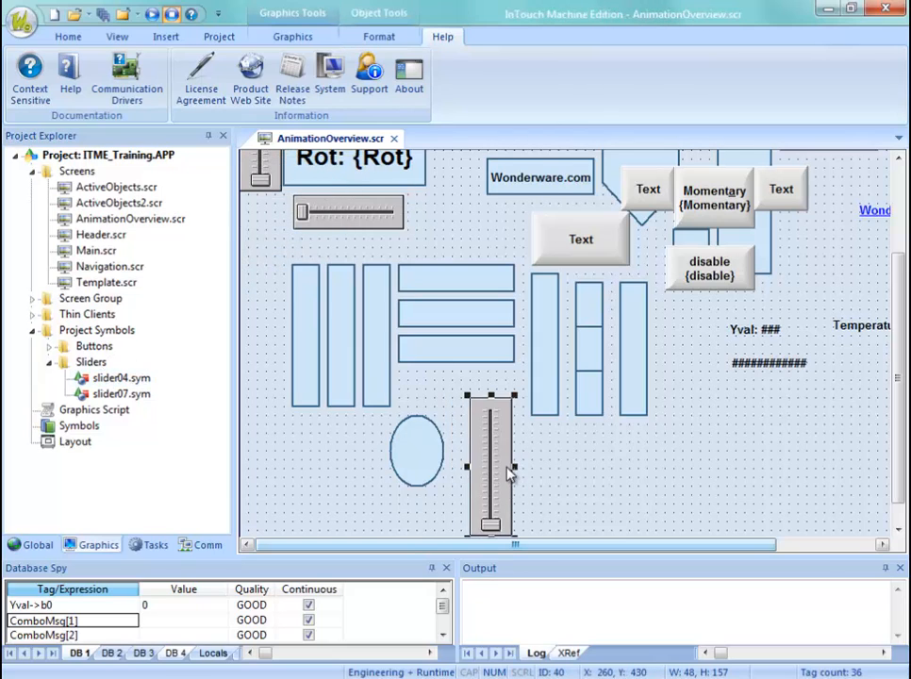
{"action": "scroll", "coordinate": [510, 474], "scroll_direction": "down", "scroll_amount": 1}
{"action": "left_click_drag", "start_coordinate": [496, 399], "coordinate": [496, 418]}
Set the new vertical slider's Max to 255 and its TagName to Red.
{"action": "double_click", "coordinate": [497, 422]}
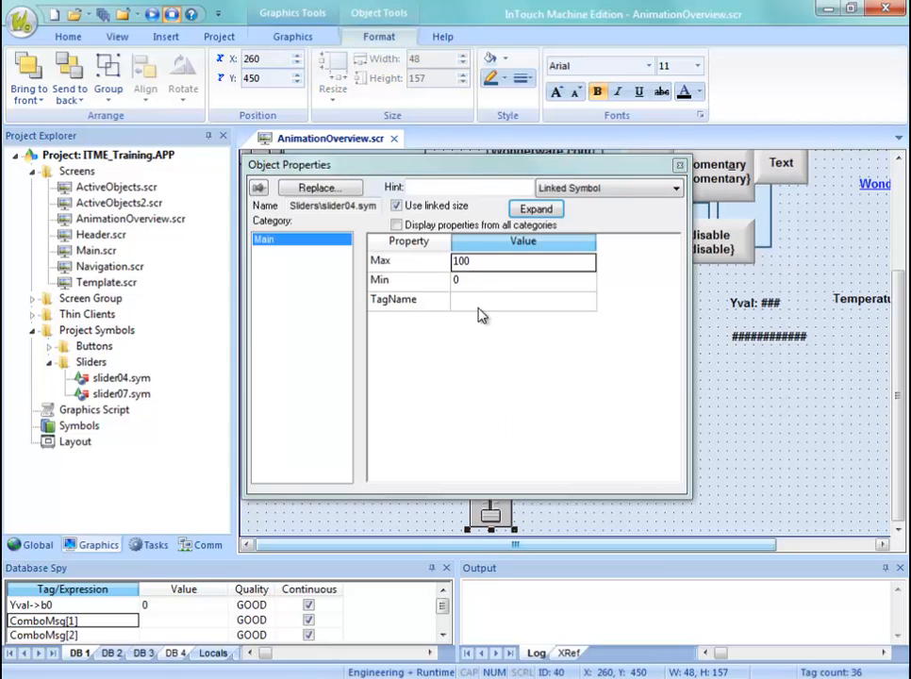
{"action": "left_click", "coordinate": [484, 263]}
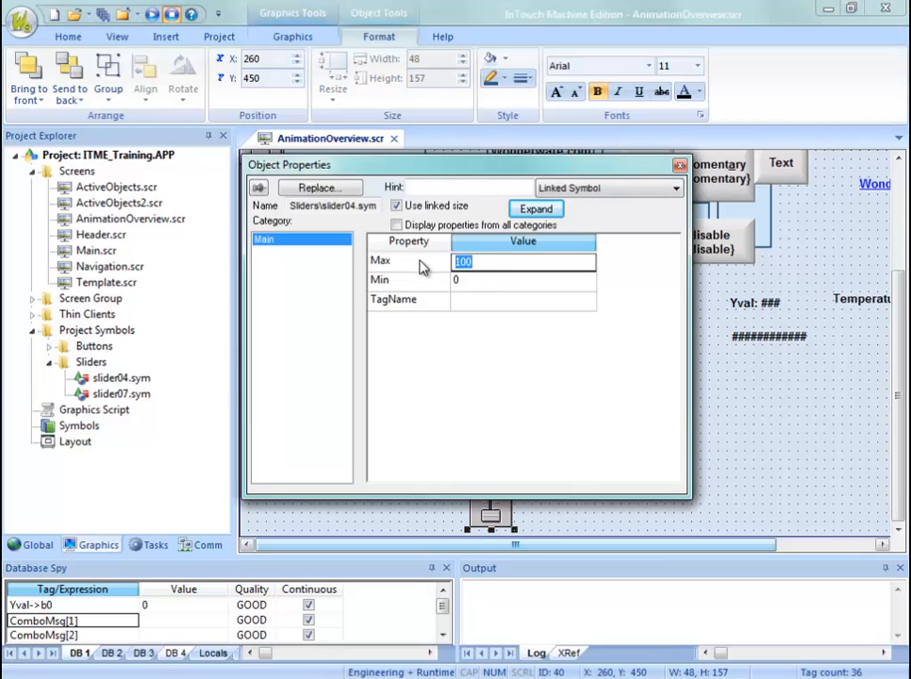
{"action": "type", "text": "255"}
{"action": "left_click", "coordinate": [476, 302]}
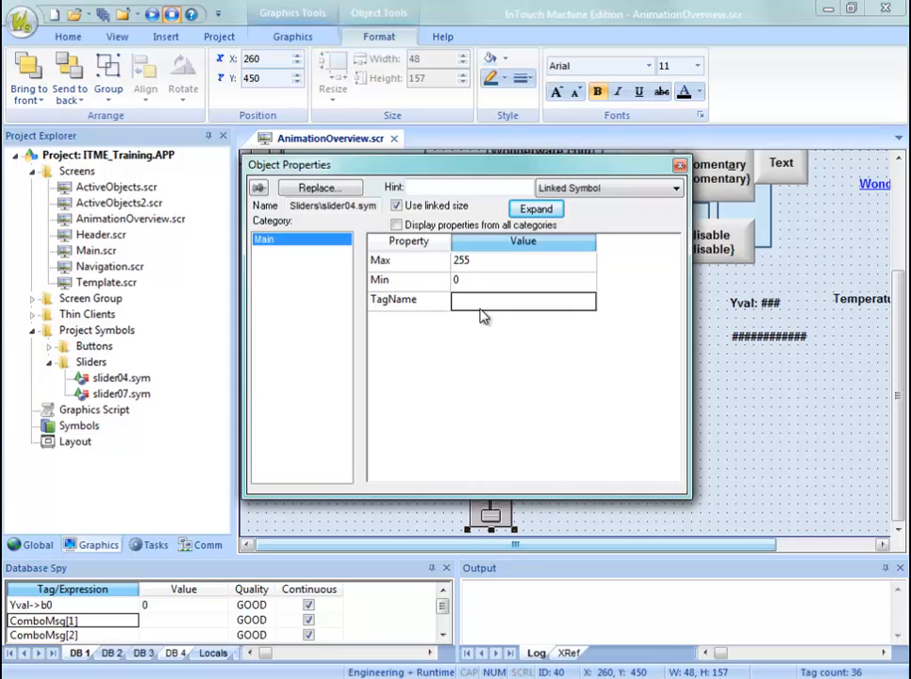
{"action": "type", "text": "Red"}
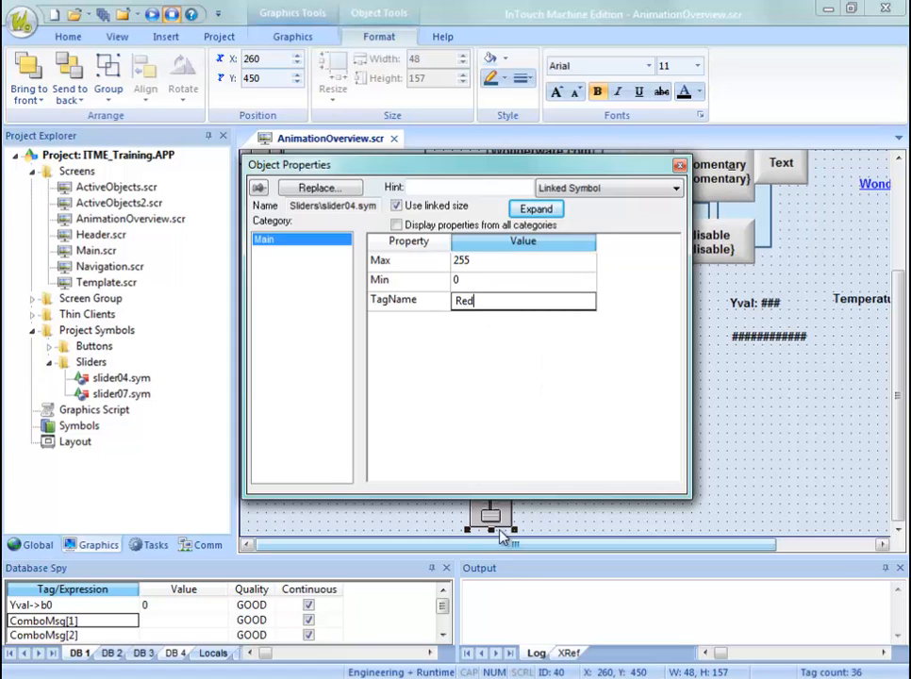
Copy the Red slider to its right at X 320, Y 450 and set the copy's TagName to Green.
{"action": "left_click_drag", "start_coordinate": [512, 522], "coordinate": [572, 534]}
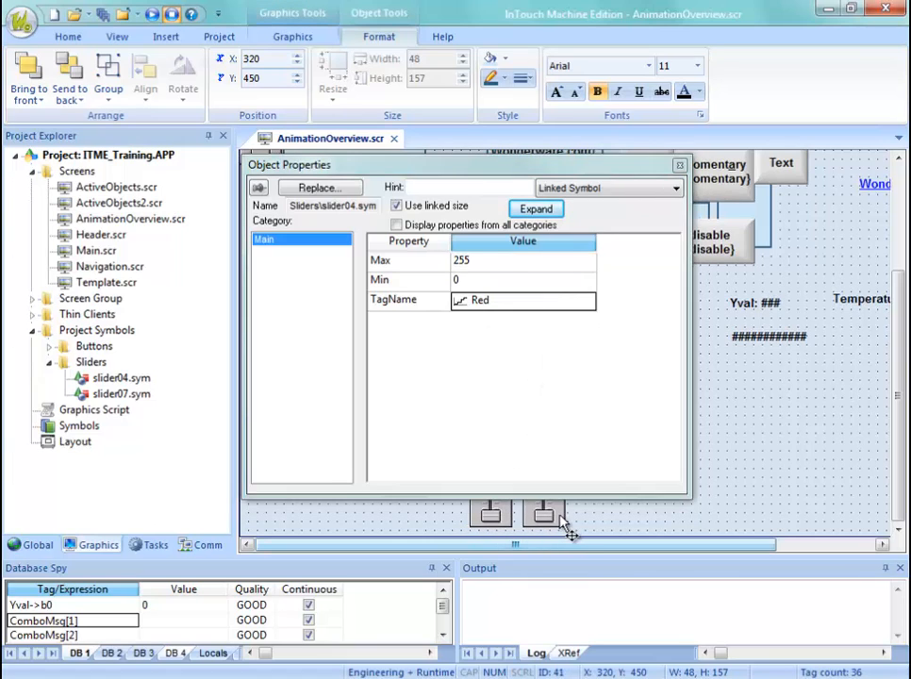
{"action": "left_click", "coordinate": [486, 300]}
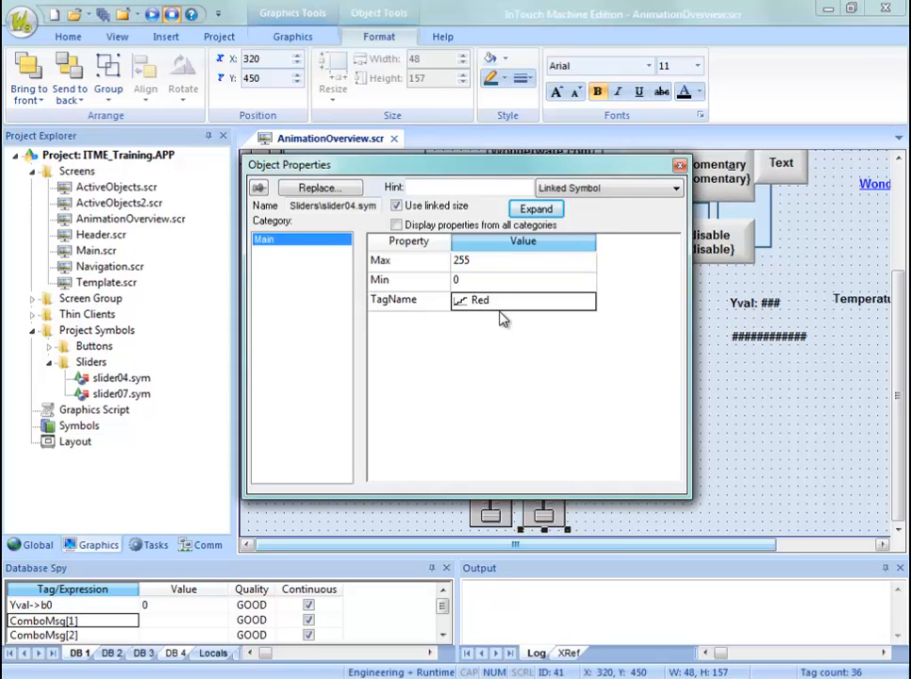
{"action": "type", "text": "Green"}
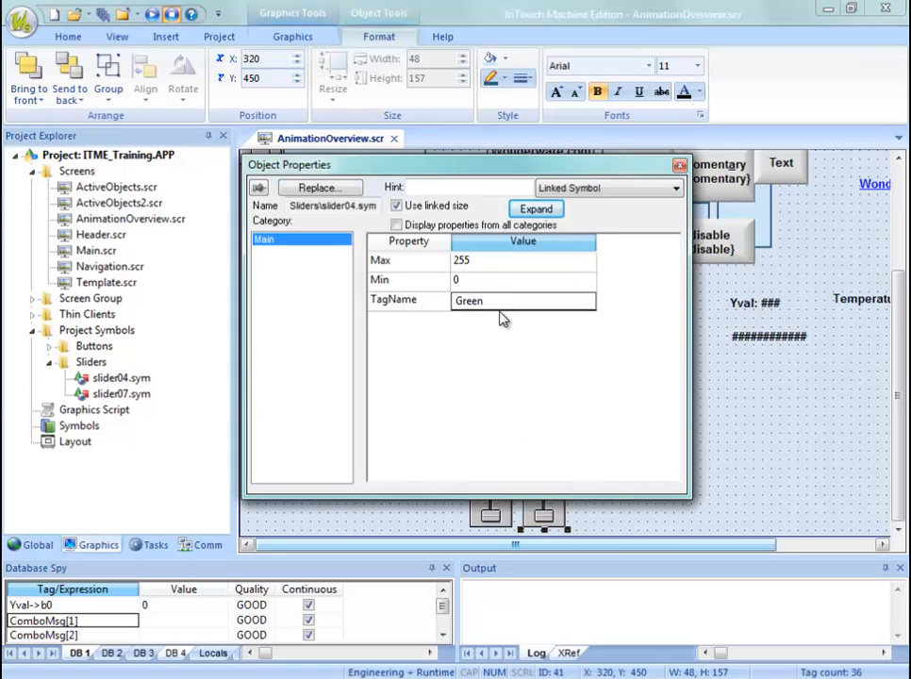
Copy the Green slider to X 370, Y 450 with TagName Blue, and move the Red slider to X 270 against the Green one.
{"action": "left_click_drag", "start_coordinate": [558, 531], "coordinate": [596, 531]}
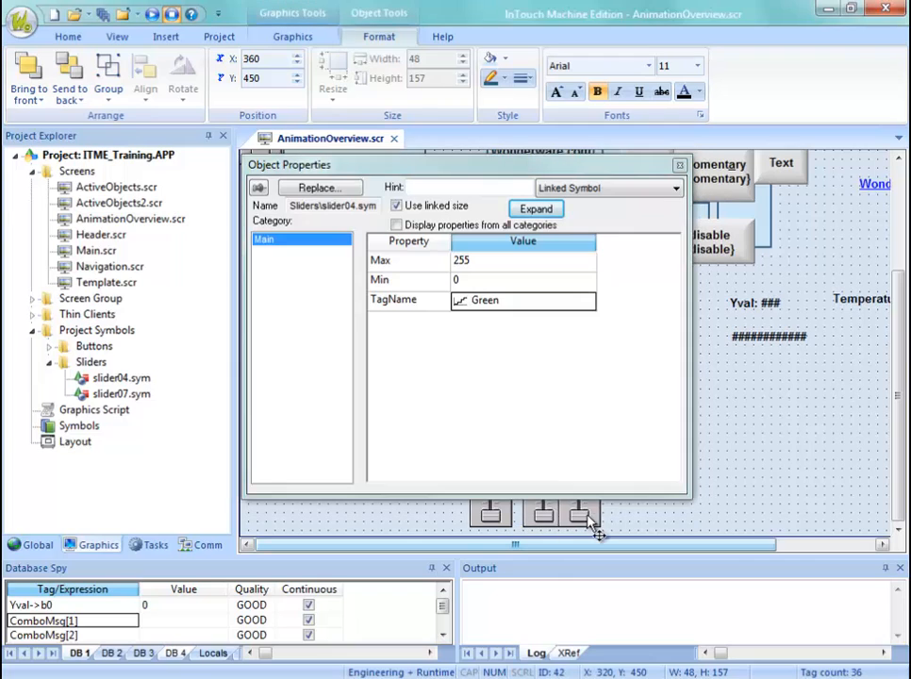
{"action": "left_click", "coordinate": [507, 301]}
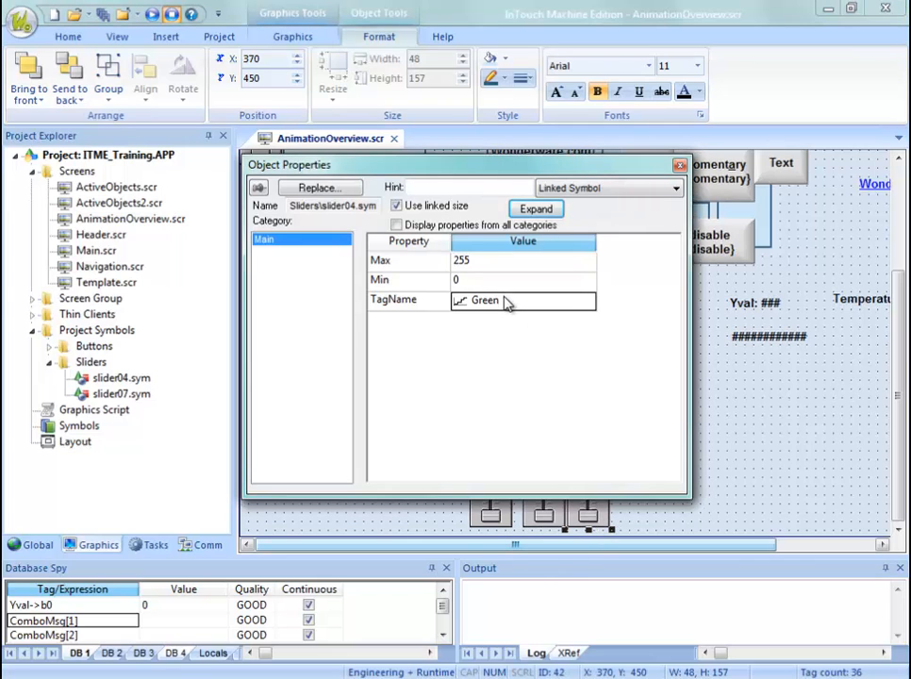
{"action": "type", "text": "Blue"}
{"action": "key", "text": "Return"}
{"action": "left_click", "coordinate": [760, 428]}
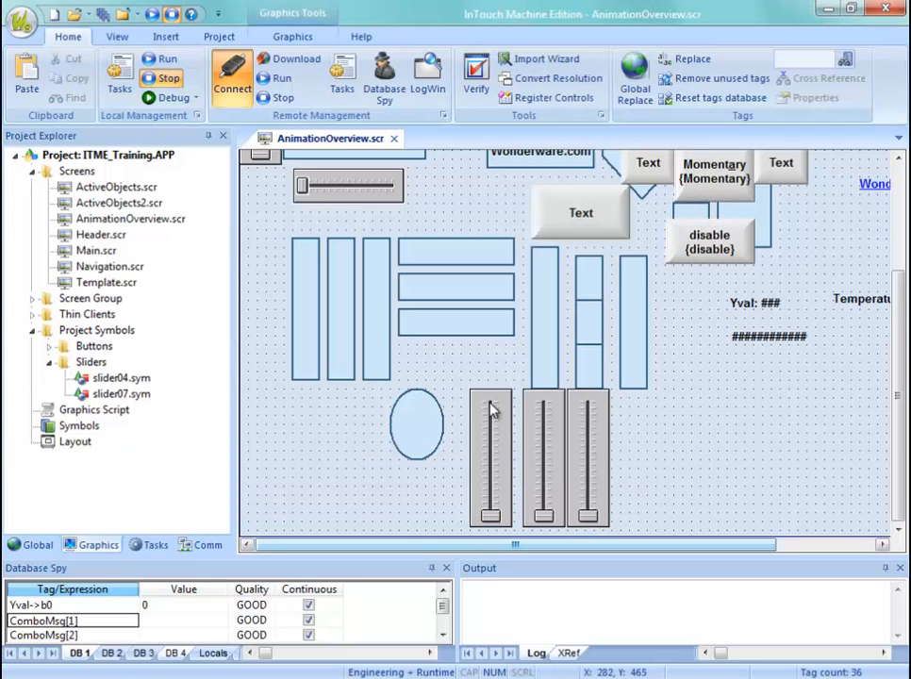
{"action": "left_click_drag", "start_coordinate": [497, 450], "coordinate": [509, 452]}
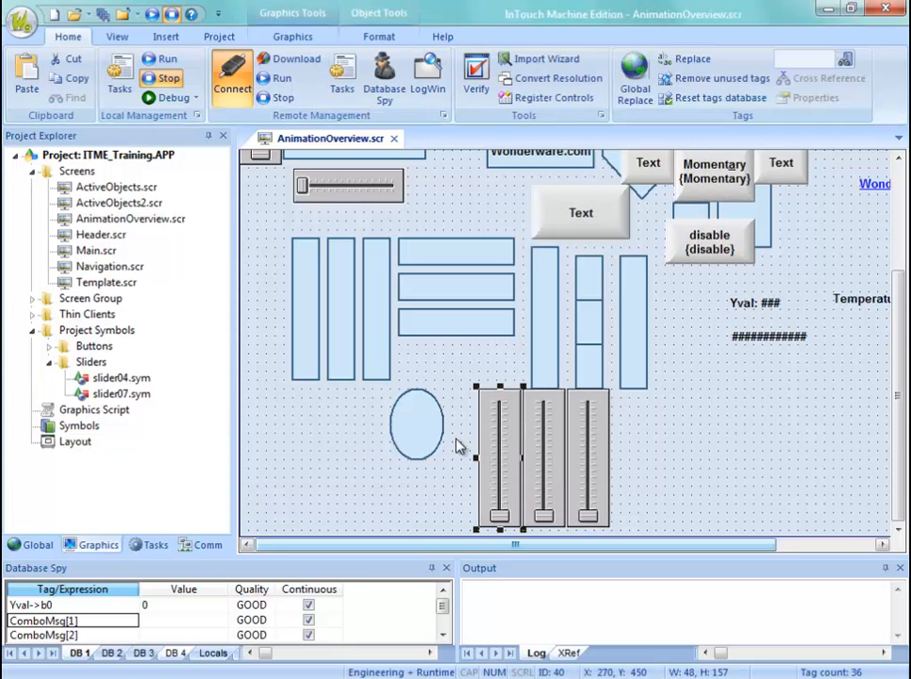
Check the RGBColor expression in the ellipse's color properties, then close them.
{"action": "left_click", "coordinate": [428, 438]}
{"action": "double_click", "coordinate": [428, 437]}
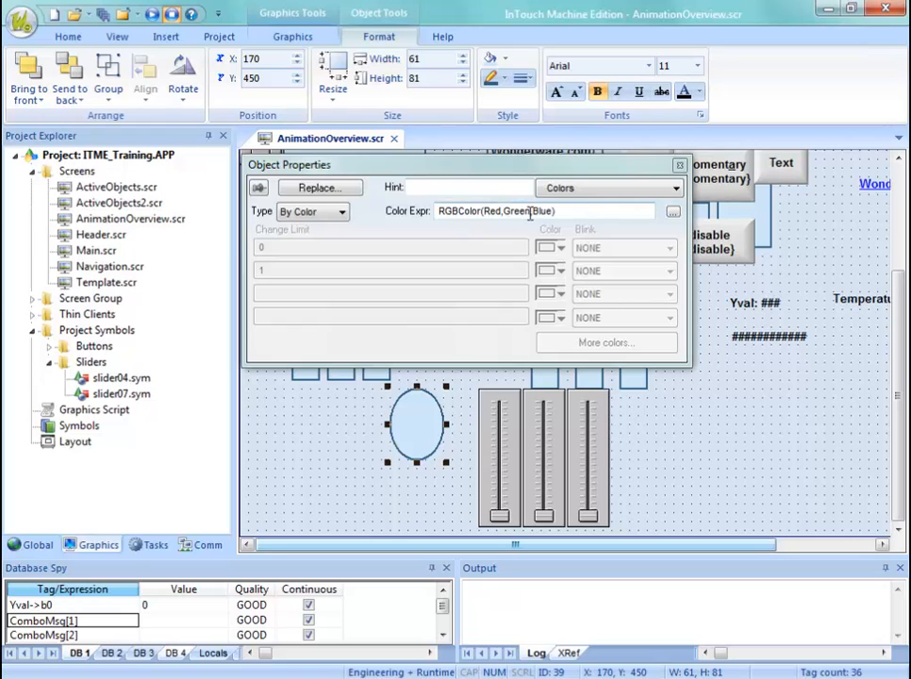
{"action": "left_click", "coordinate": [449, 441]}
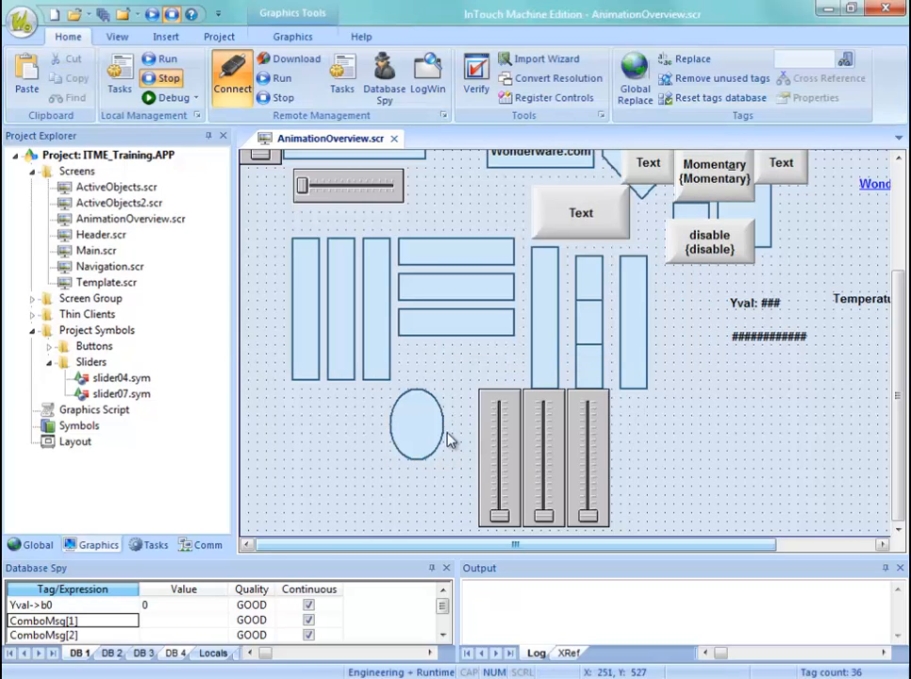
Save the AnimationOverview screen, check the remote runtime window, and download the project to the remote station.
{"action": "right_click", "coordinate": [320, 138]}
{"action": "left_click", "coordinate": [361, 152]}
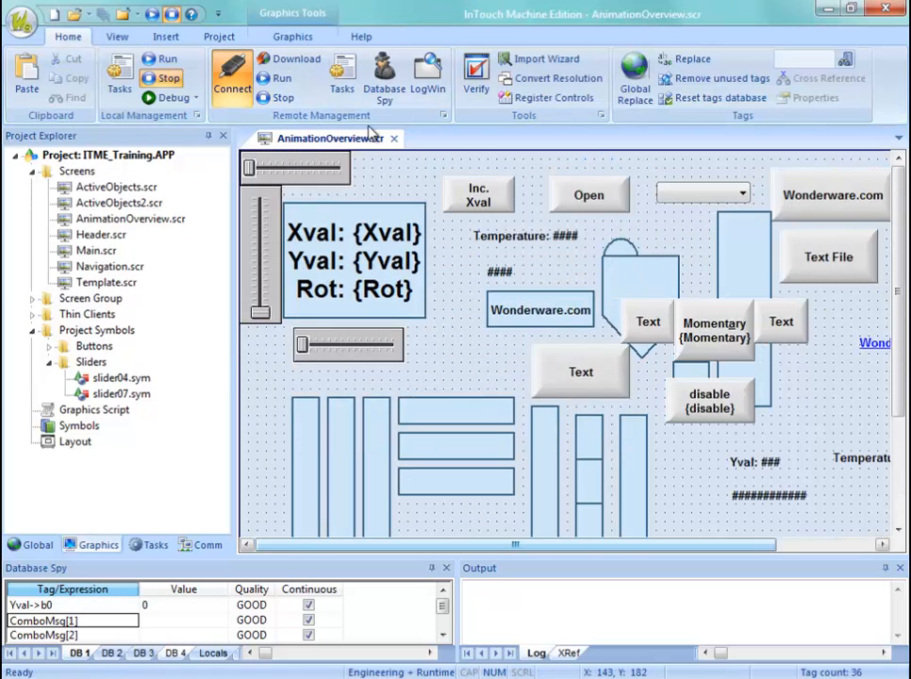
{"action": "left_click_drag", "start_coordinate": [542, 0], "coordinate": [521, 0]}
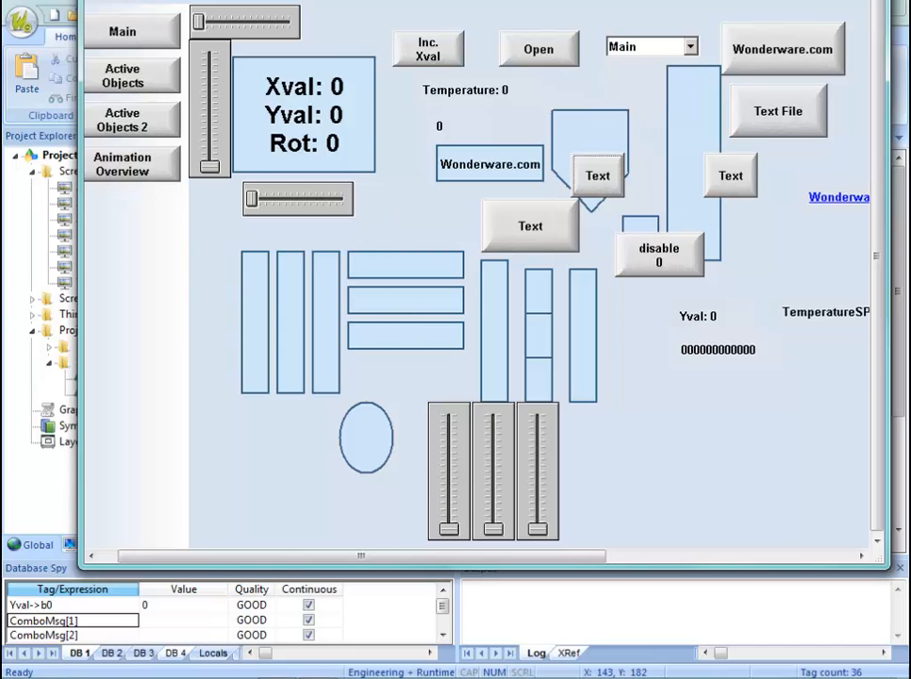
{"action": "key", "text": "alt+Tab"}
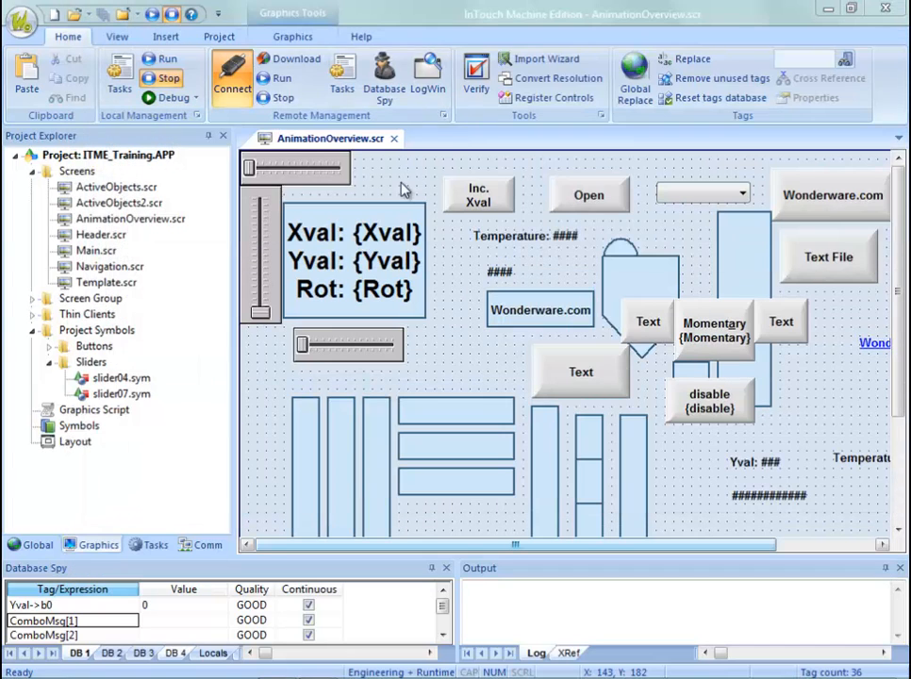
{"action": "left_click", "coordinate": [293, 61]}
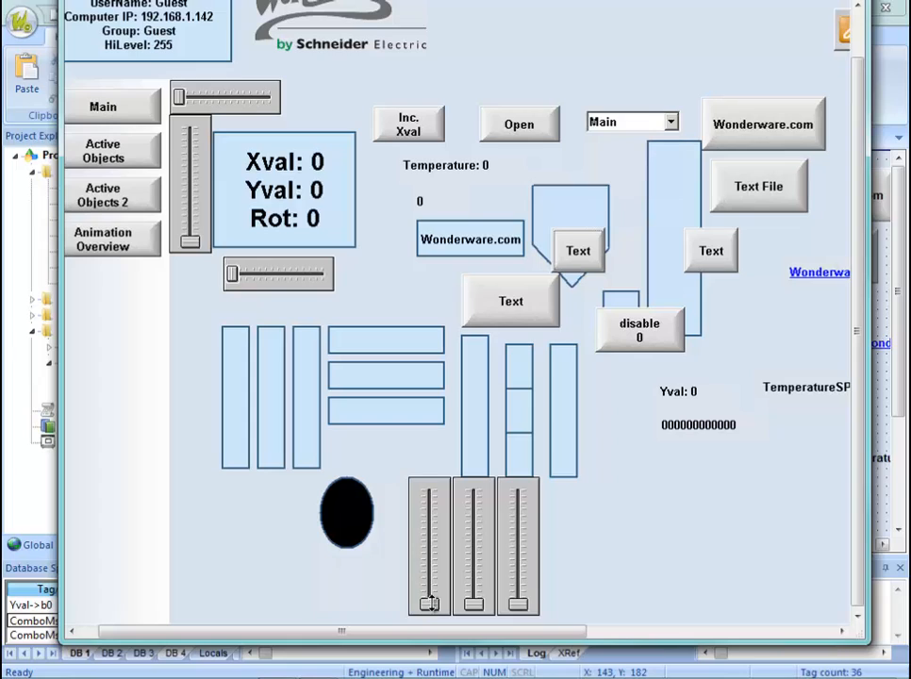
In the remote runtime, test the ellipse's color by raising the Red slider to maximum and the Green slider to about halfway.
{"action": "left_click_drag", "start_coordinate": [429, 604], "coordinate": [519, 592]}
{"action": "left_click_drag", "start_coordinate": [517, 594], "coordinate": [518, 604]}
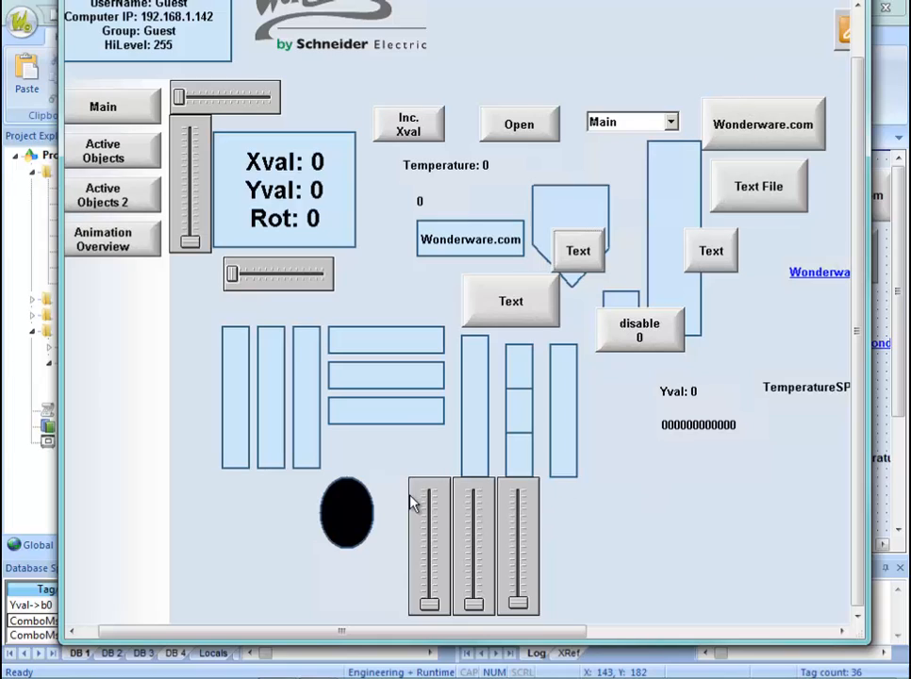
{"action": "left_click_drag", "start_coordinate": [432, 590], "coordinate": [433, 488]}
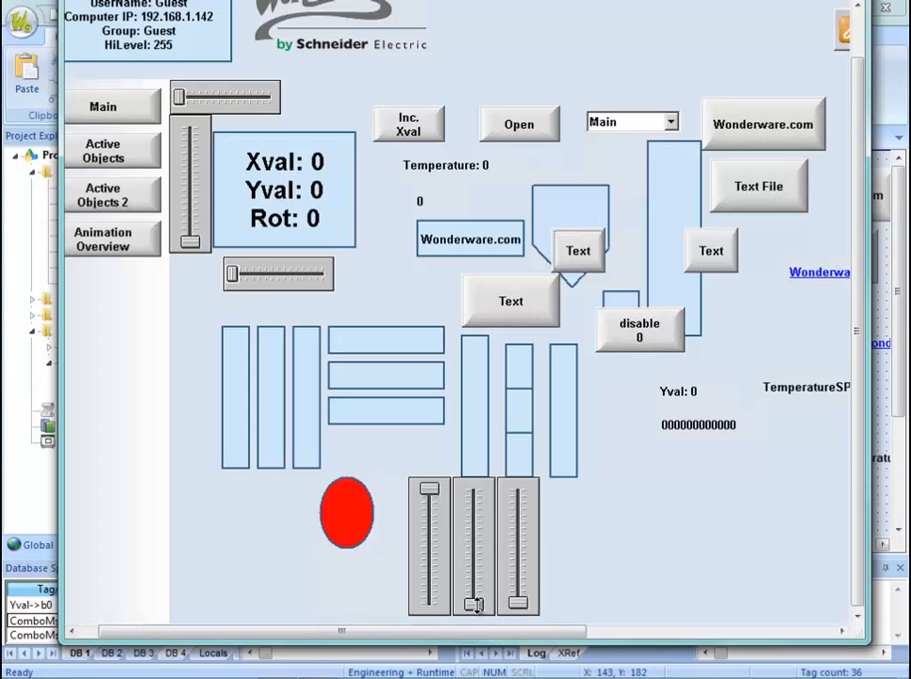
{"action": "left_click_drag", "start_coordinate": [474, 604], "coordinate": [473, 547]}
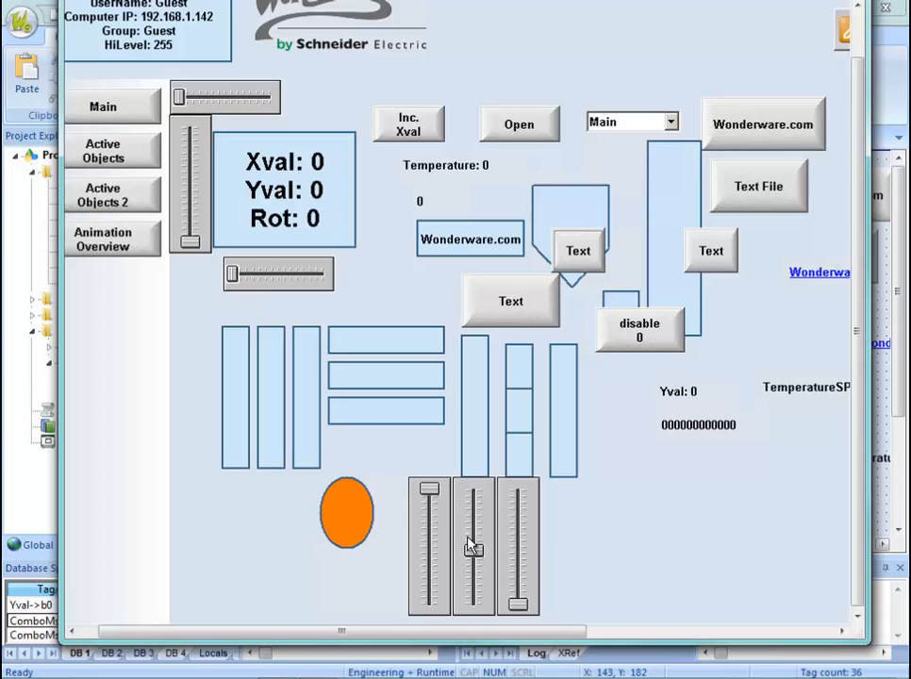
Set the Red, Green and Blue sliders to nearly equal high levels to test the ellipse's mixed color.
{"action": "left_click_drag", "start_coordinate": [427, 489], "coordinate": [424, 507]}
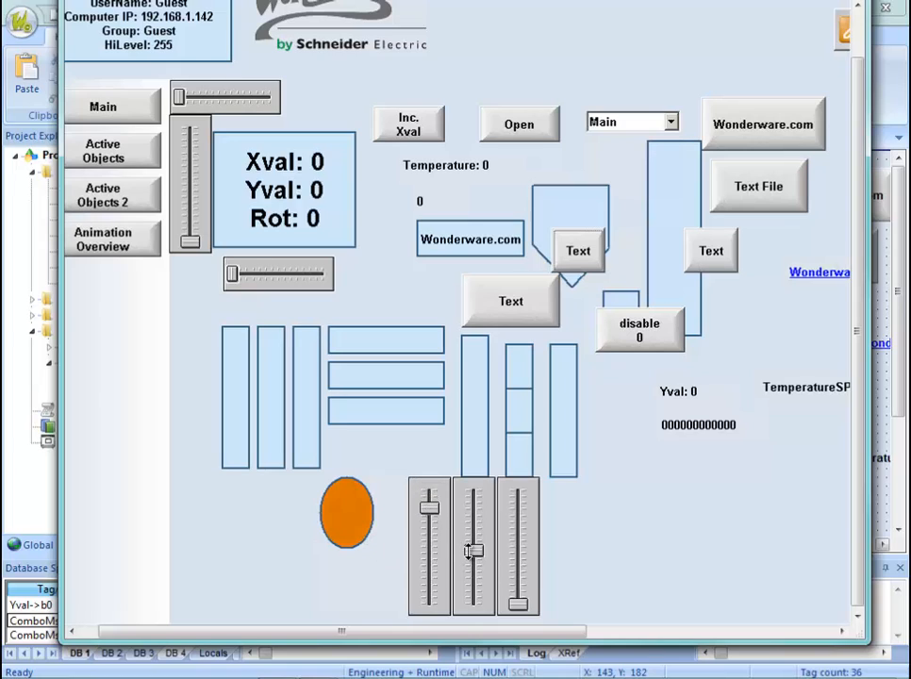
{"action": "left_click_drag", "start_coordinate": [474, 550], "coordinate": [474, 508]}
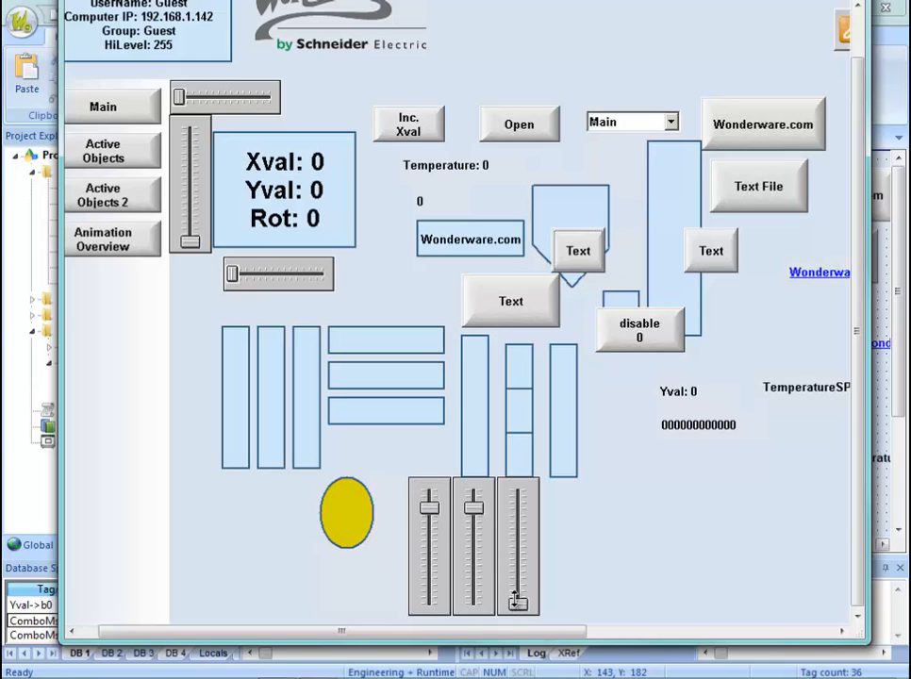
{"action": "left_click_drag", "start_coordinate": [518, 604], "coordinate": [518, 511]}
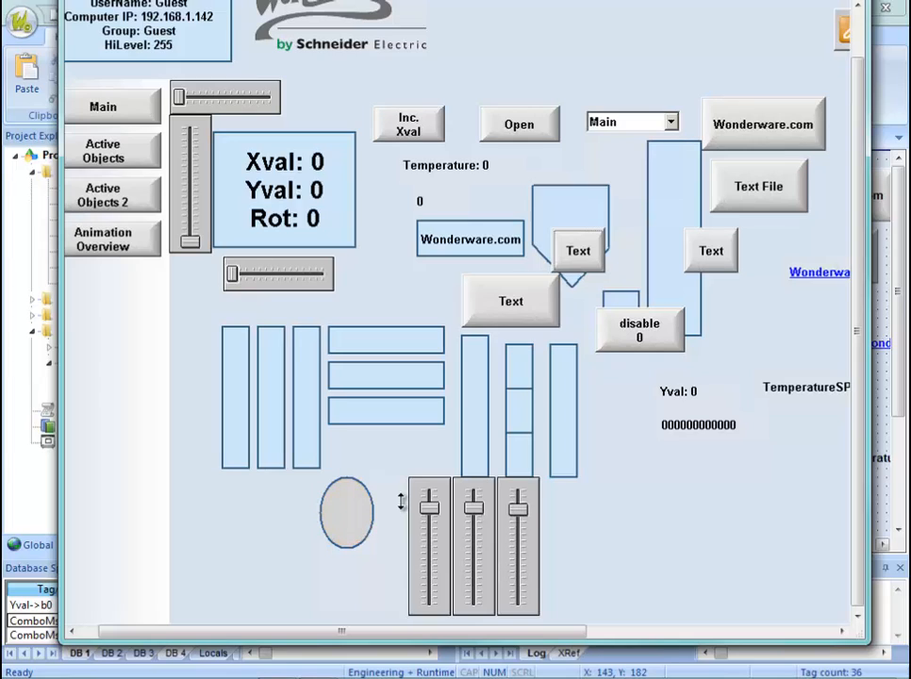
Lower the Red, Green and Blue sliders to around mid-range to test the ellipse's color, and return to the screen editor.
{"action": "left_click_drag", "start_coordinate": [430, 508], "coordinate": [430, 556]}
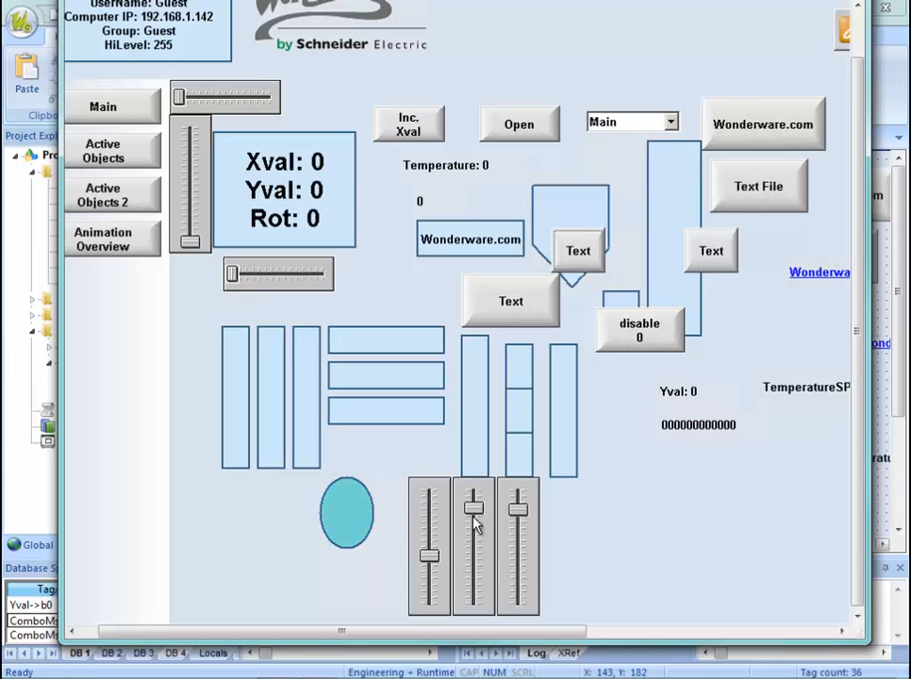
{"action": "left_click_drag", "start_coordinate": [473, 509], "coordinate": [474, 550]}
{"action": "left_click_drag", "start_coordinate": [521, 519], "coordinate": [522, 544]}
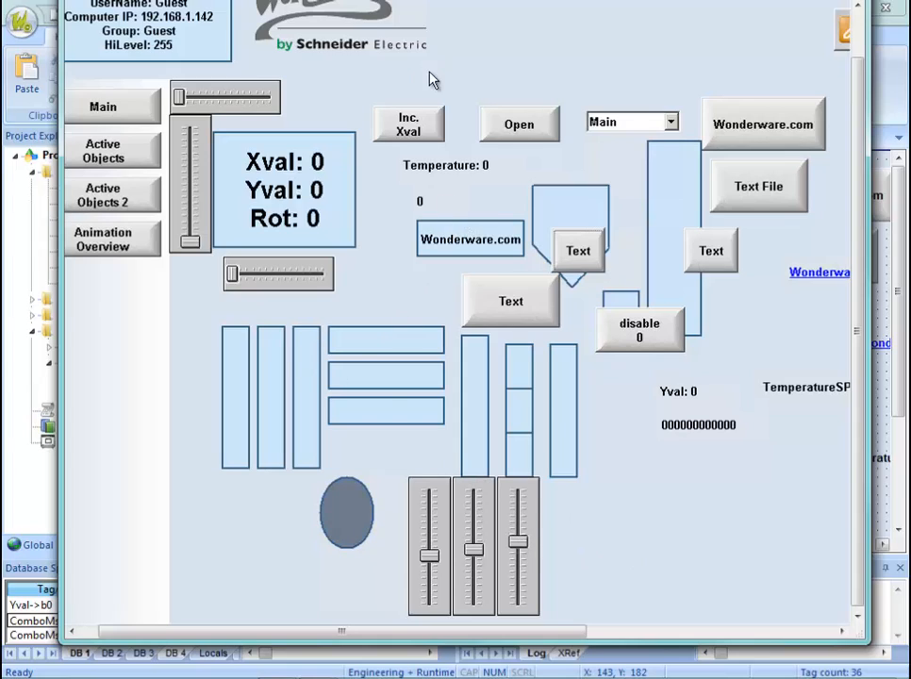
{"action": "left_click_drag", "start_coordinate": [522, 0], "coordinate": [547, 0]}
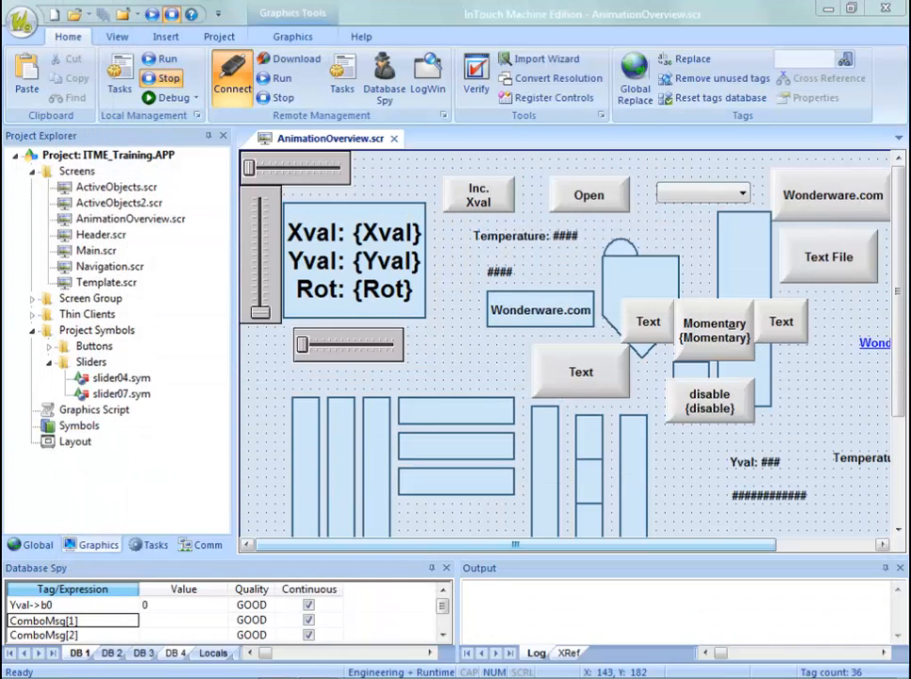
Move the small rectangle from behind the disable button to X 510, Y 530 and review its vertical Yval position settings.
{"action": "scroll", "coordinate": [897, 290], "scroll_direction": "down", "scroll_amount": 3}
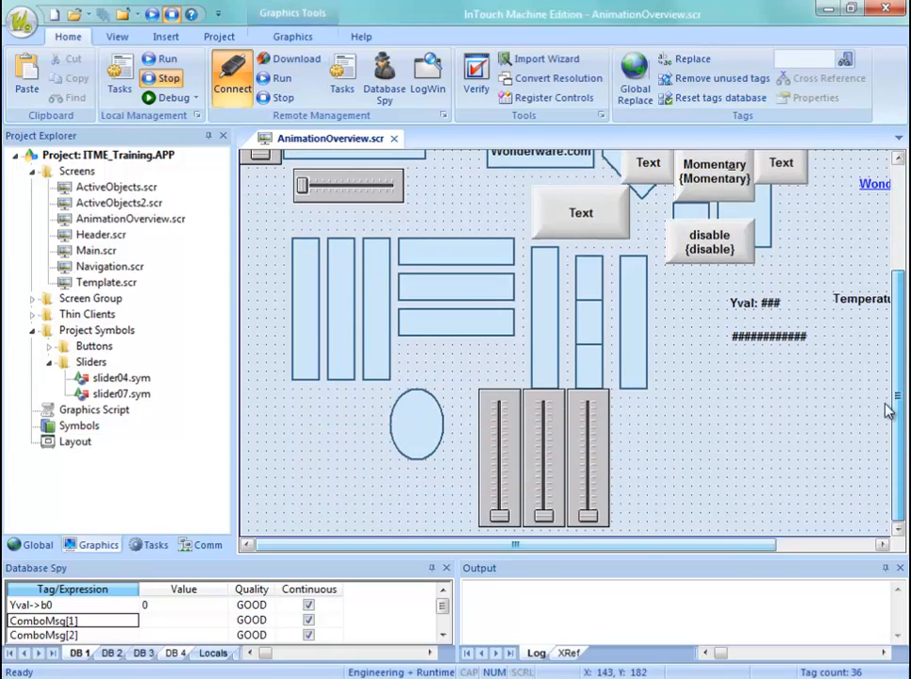
{"action": "left_click_drag", "start_coordinate": [713, 543], "coordinate": [772, 563]}
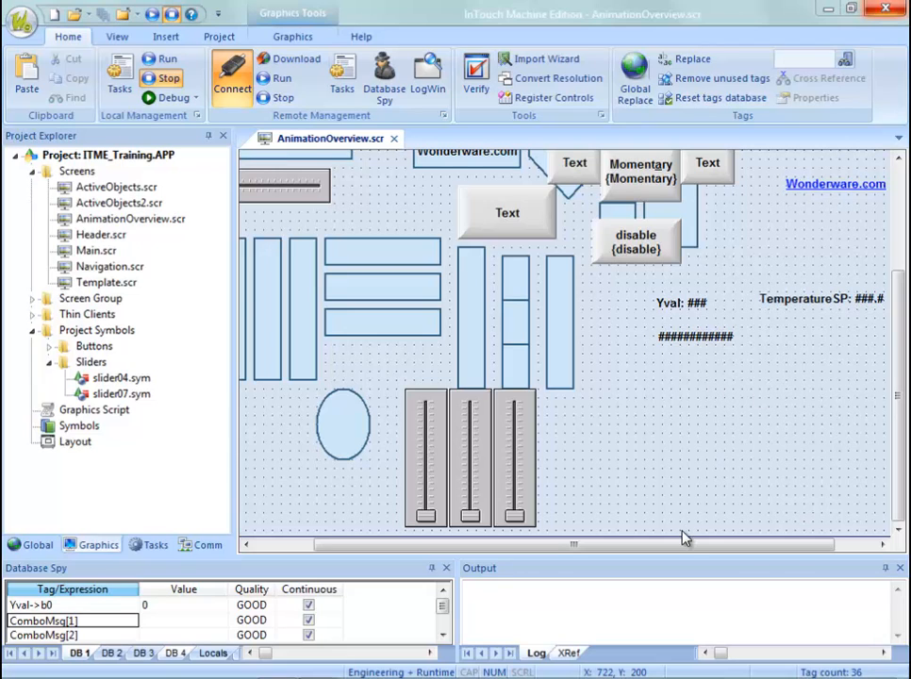
{"action": "left_click_drag", "start_coordinate": [623, 214], "coordinate": [646, 481]}
{"action": "double_click", "coordinate": [646, 477]}
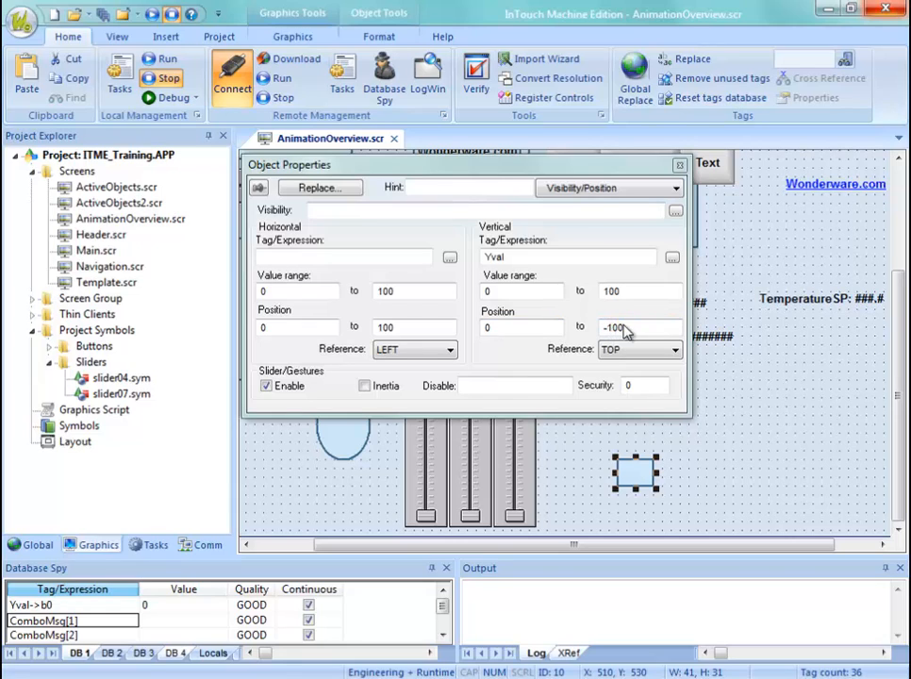
{"action": "double_click", "coordinate": [604, 293]}
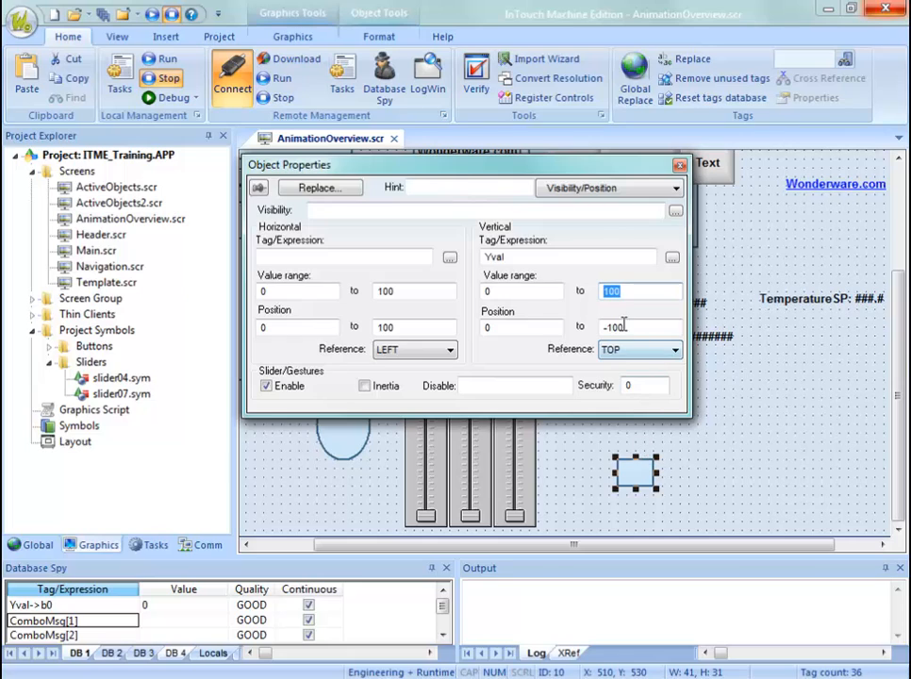
{"action": "left_click", "coordinate": [753, 470]}
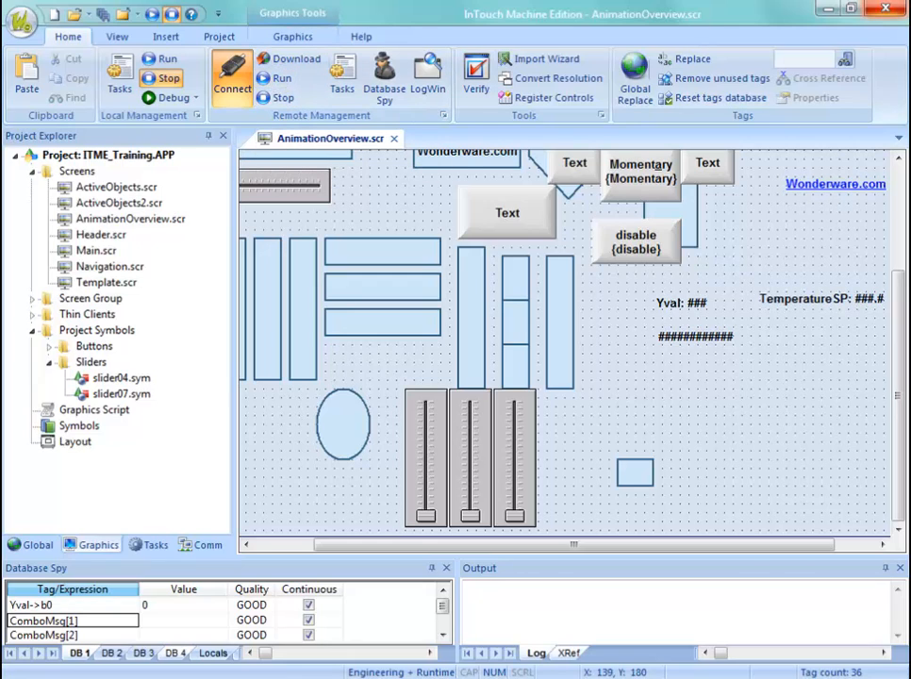
Save the screen and test sliding the small rectangle vertically in the maximized remote runtime.
{"action": "right_click", "coordinate": [329, 139]}
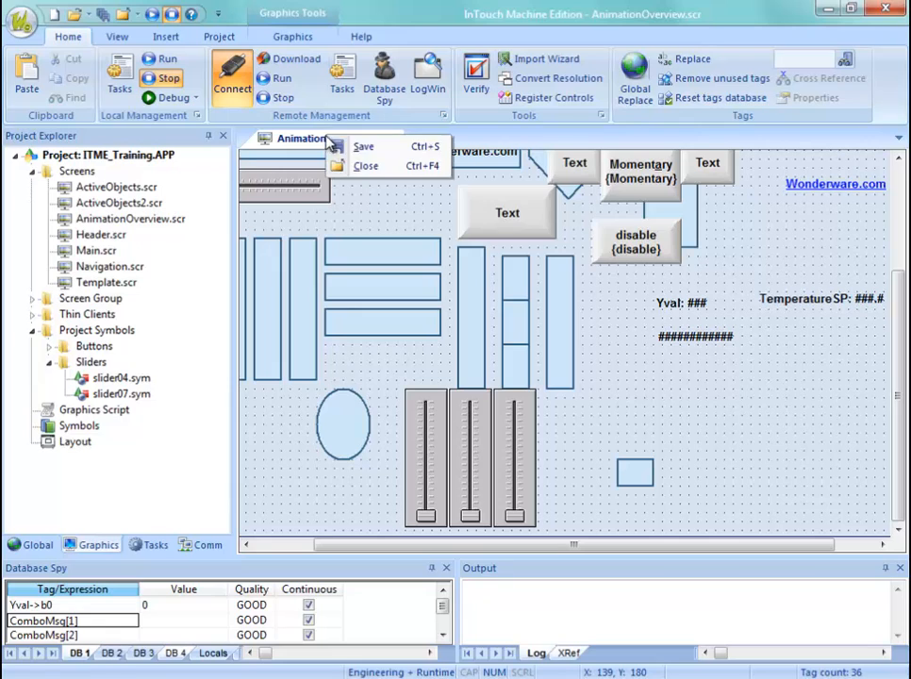
{"action": "left_click", "coordinate": [355, 149]}
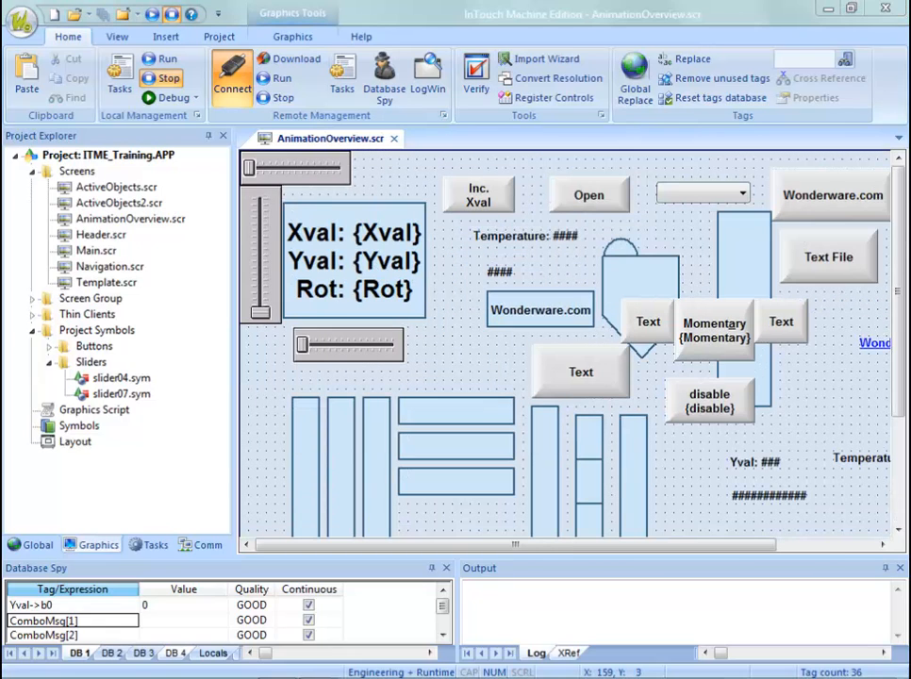
{"action": "left_click_drag", "start_coordinate": [558, 2], "coordinate": [490, 13]}
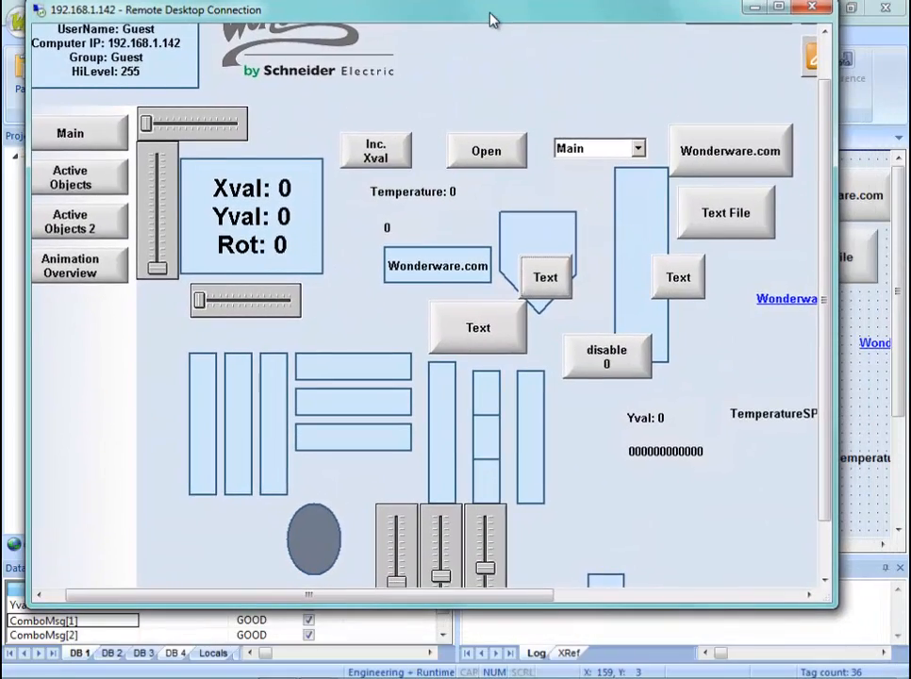
{"action": "double_click", "coordinate": [490, 19]}
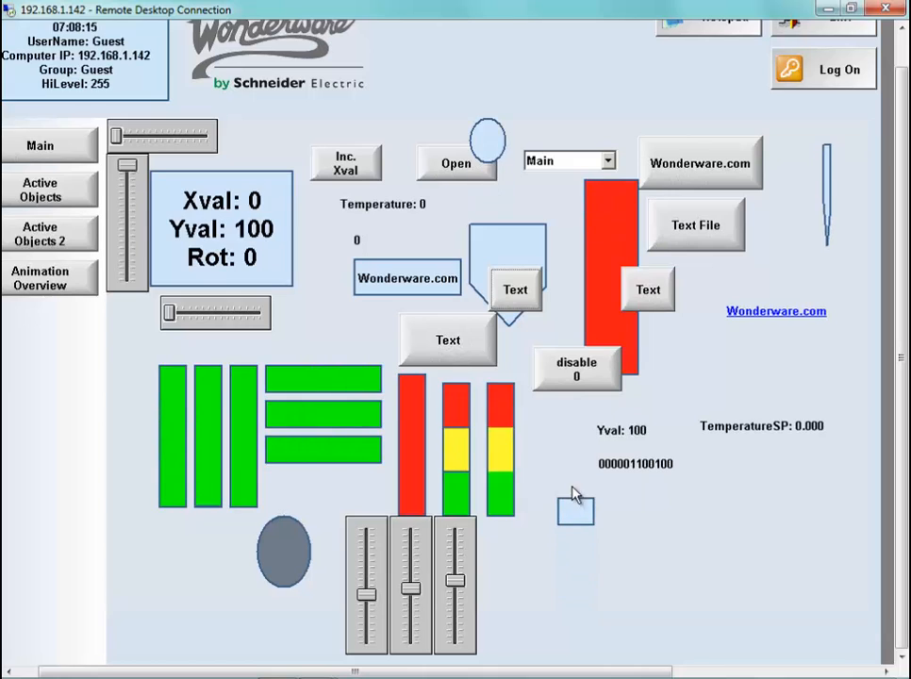
{"action": "left_click_drag", "start_coordinate": [568, 557], "coordinate": [575, 531]}
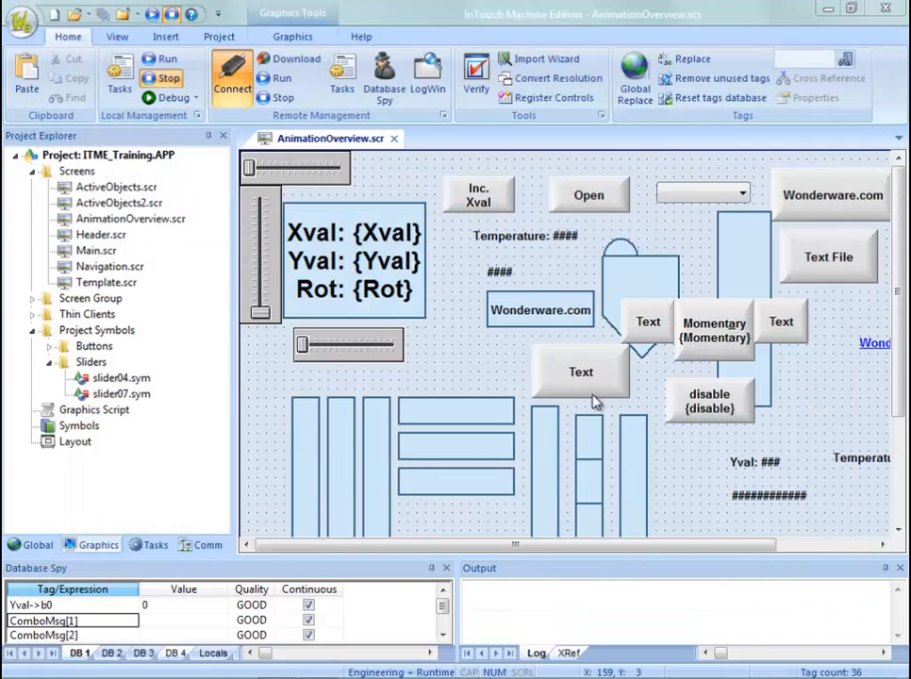
Review the small rectangle's vertical value range and position range in its Visibility/Position properties.
{"action": "left_click_drag", "start_coordinate": [899, 330], "coordinate": [898, 499]}
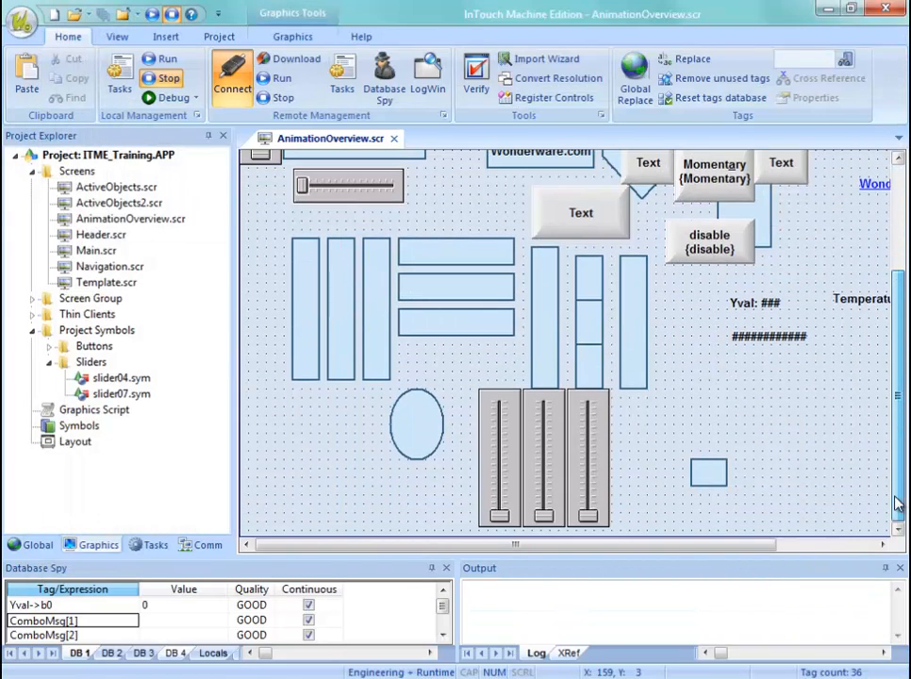
{"action": "double_click", "coordinate": [722, 486]}
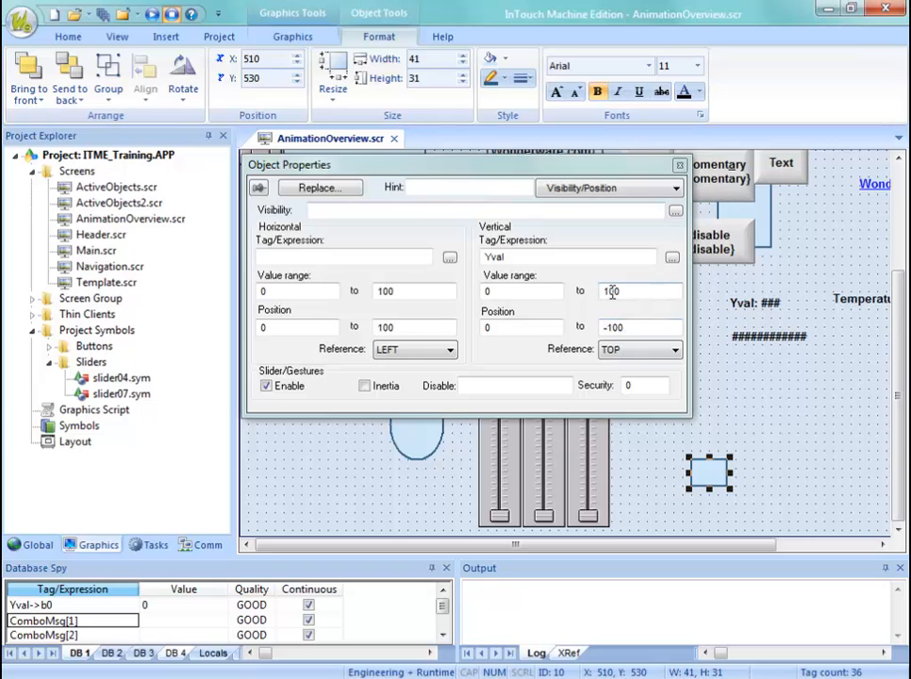
{"action": "left_click", "coordinate": [750, 460]}
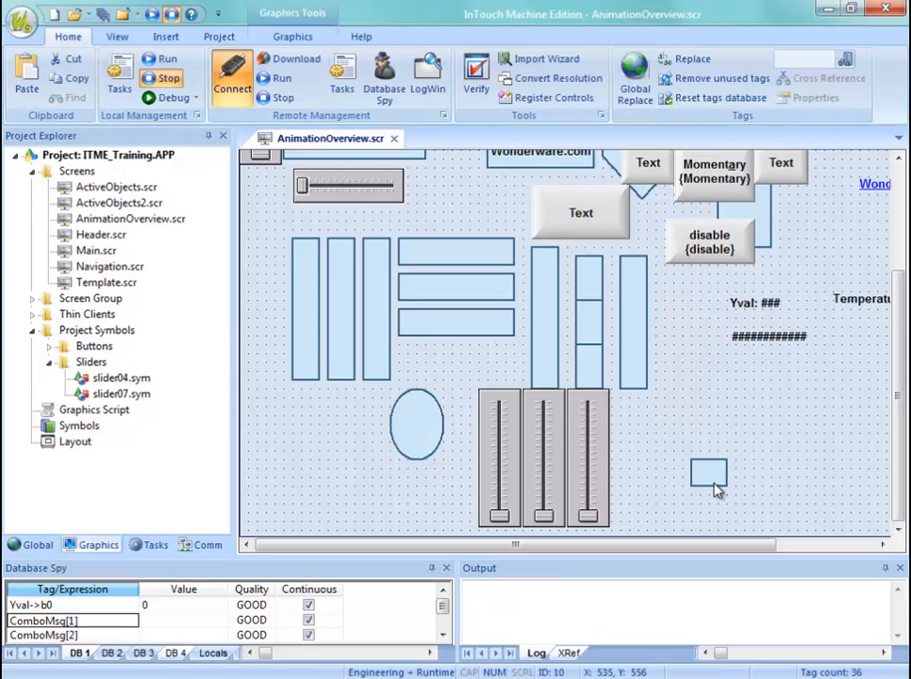
Draw a rectangle about 51 wide and 131 high at X 500, Y 430, covering the small rectangle and extending above it.
{"action": "left_click", "coordinate": [725, 476]}
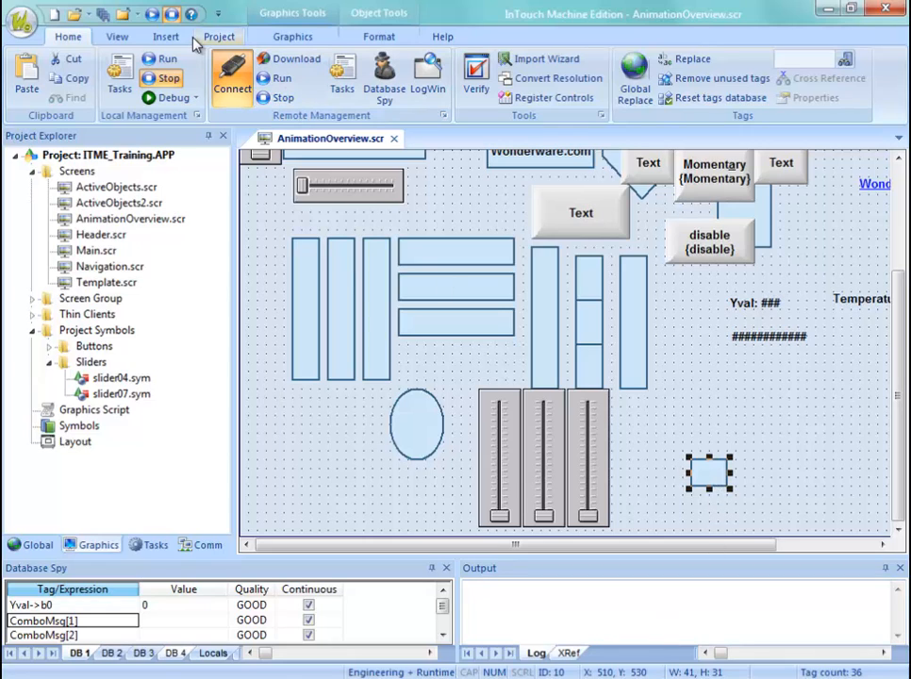
{"action": "left_click", "coordinate": [276, 40]}
{"action": "left_click", "coordinate": [320, 59]}
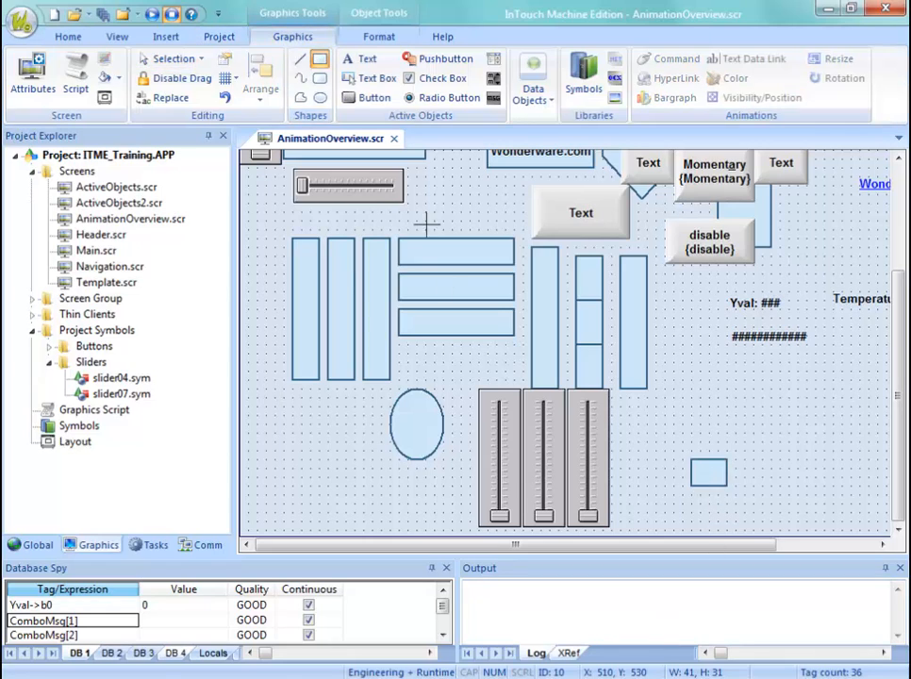
{"action": "mouse_move", "coordinate": [682, 371]}
{"action": "left_mouse_down"}
{"action": "mouse_move", "coordinate": [711, 485]}
{"action": "mouse_move", "coordinate": [726, 487]}
{"action": "left_mouse_up"}
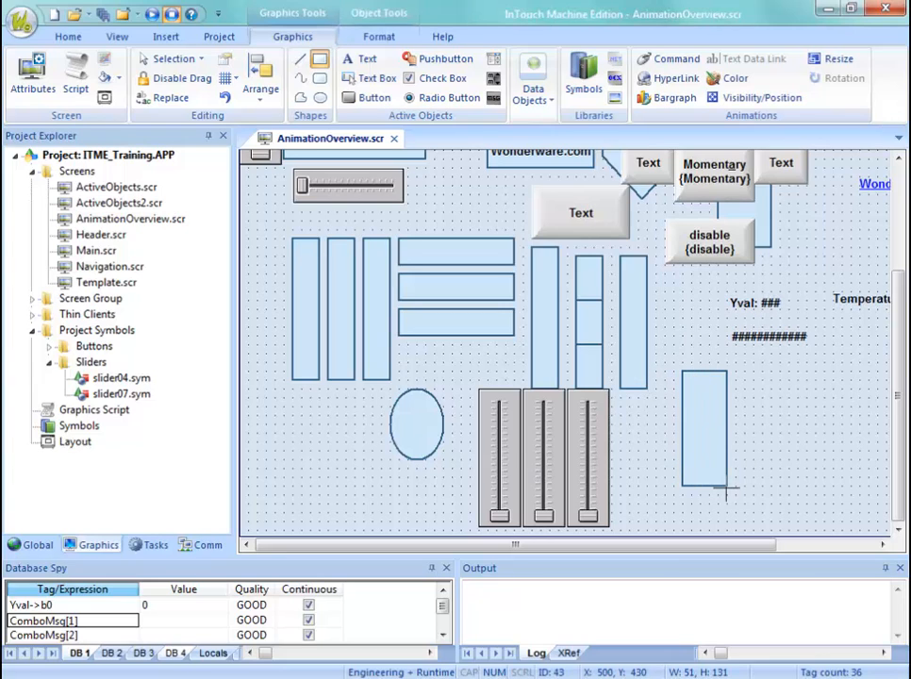
Send the tall rectangle to the back so it sits behind the small rectangle.
{"action": "right_click", "coordinate": [702, 435]}
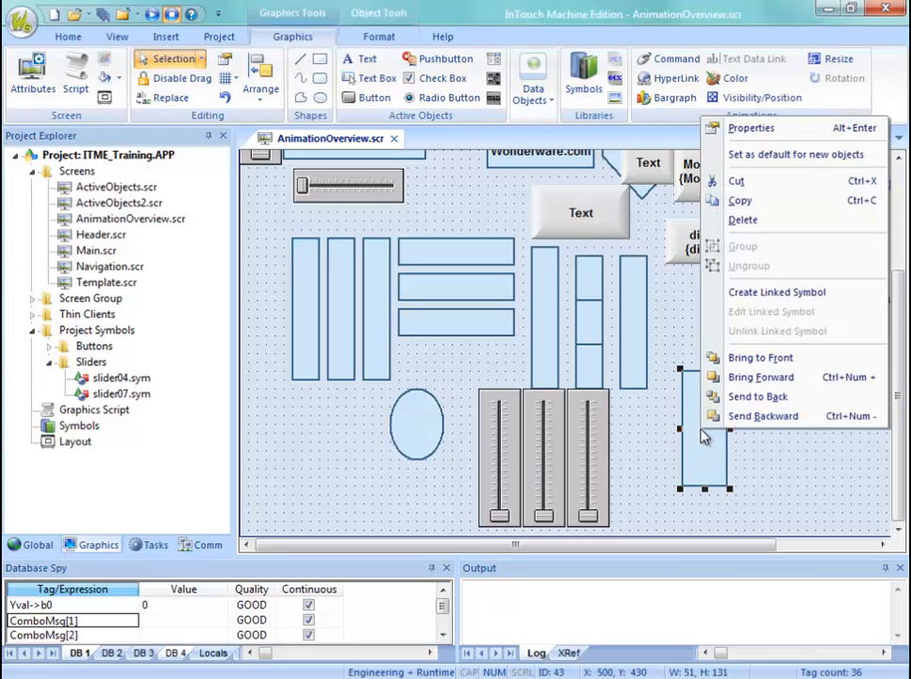
{"action": "left_click", "coordinate": [762, 416]}
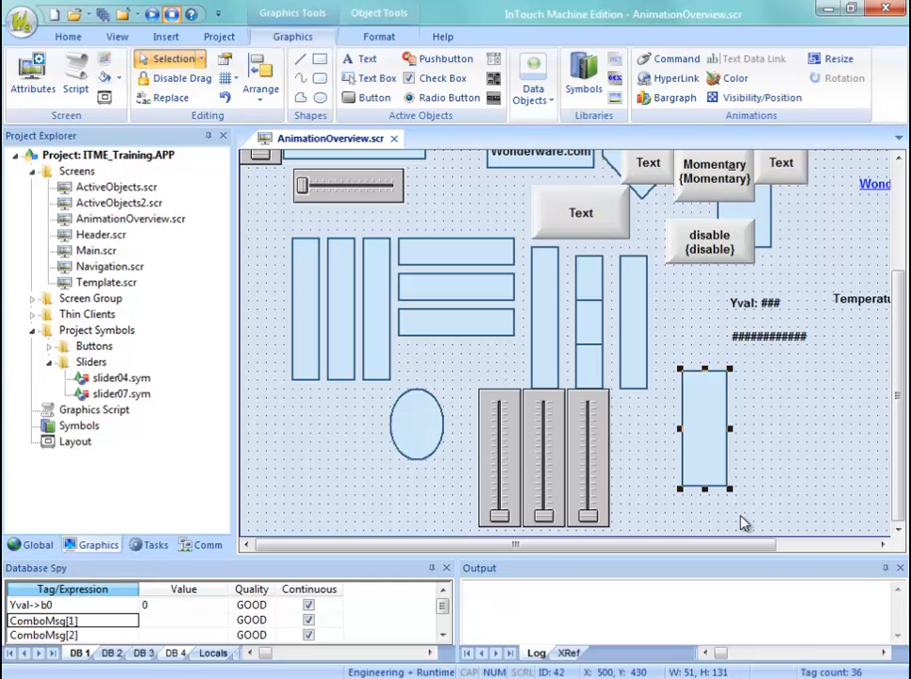
{"action": "right_click", "coordinate": [696, 432]}
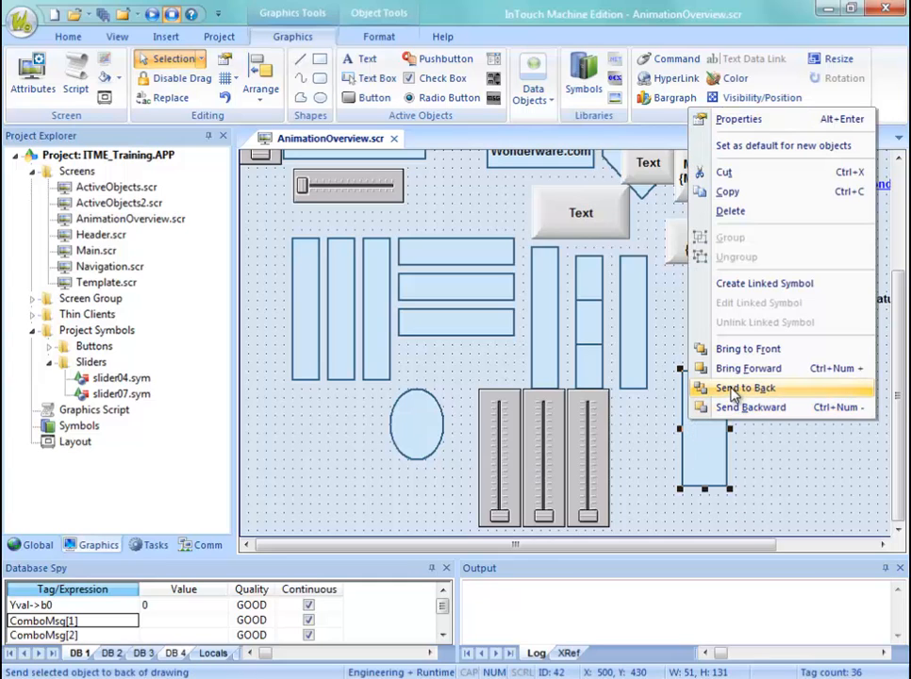
{"action": "left_click", "coordinate": [734, 388]}
{"action": "left_click", "coordinate": [746, 461]}
Widen the tall rectangle on its right side to a width of 61.
{"action": "left_click", "coordinate": [688, 415]}
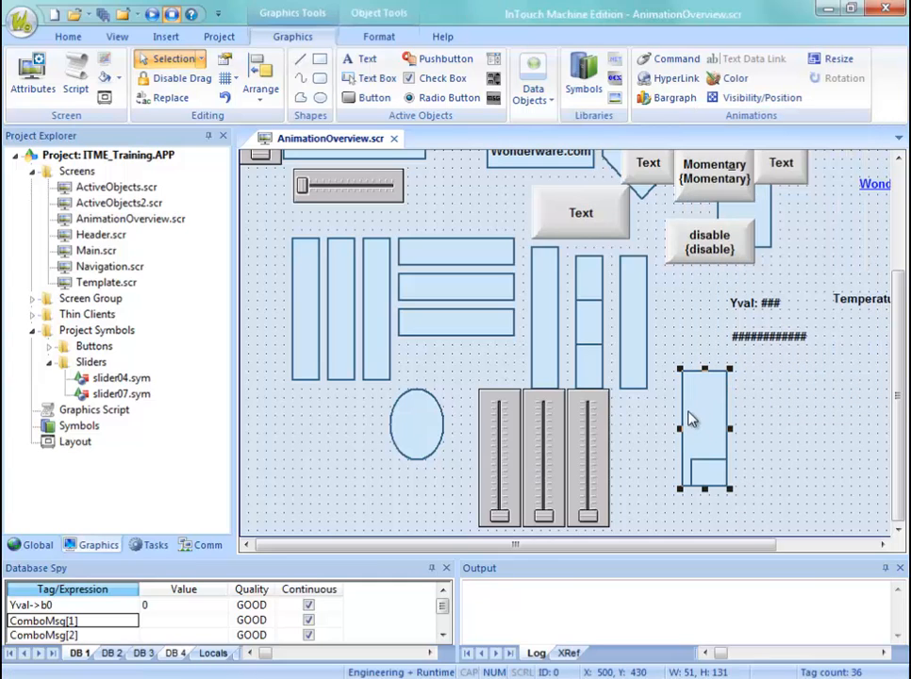
{"action": "left_click_drag", "start_coordinate": [729, 427], "coordinate": [738, 429]}
{"action": "left_click", "coordinate": [741, 429]}
{"action": "left_click", "coordinate": [712, 458]}
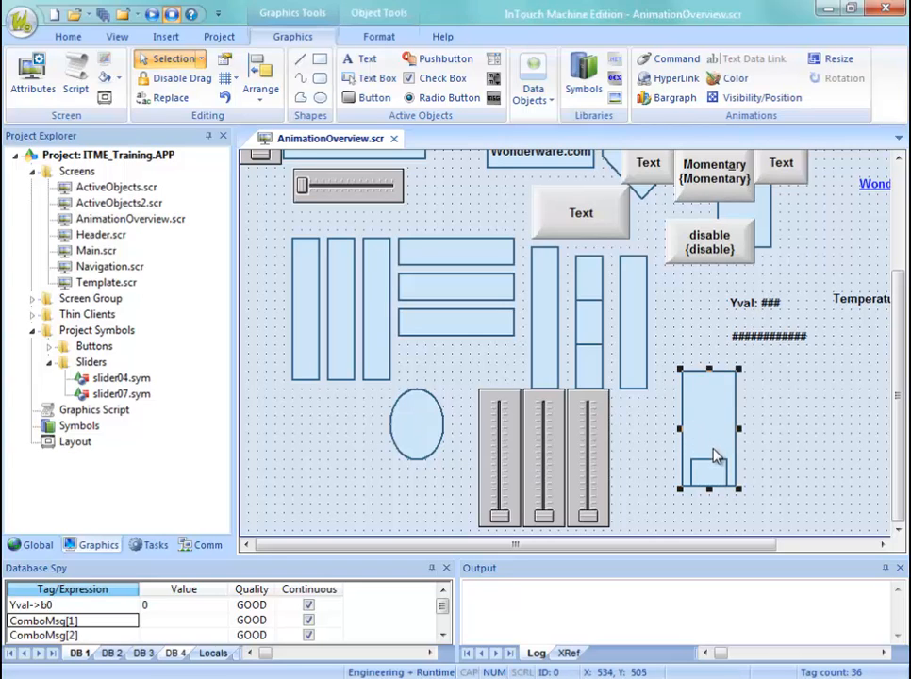
Move the small rectangle up to Y 430 and extend the tall rectangle upward and leftward to X 490, Y 390.
{"action": "left_click", "coordinate": [716, 472]}
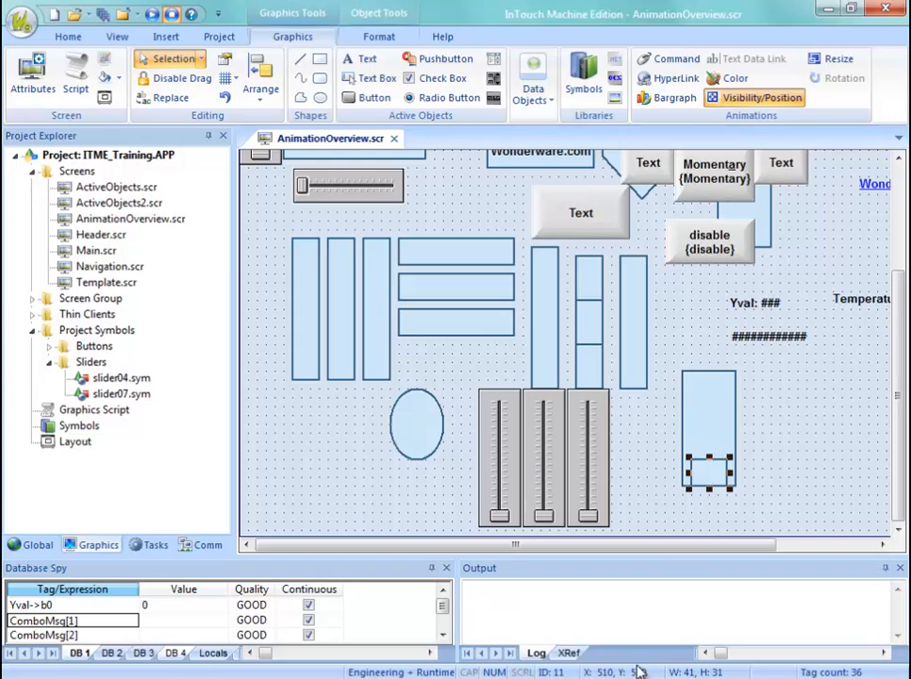
{"action": "left_click_drag", "start_coordinate": [705, 462], "coordinate": [706, 387]}
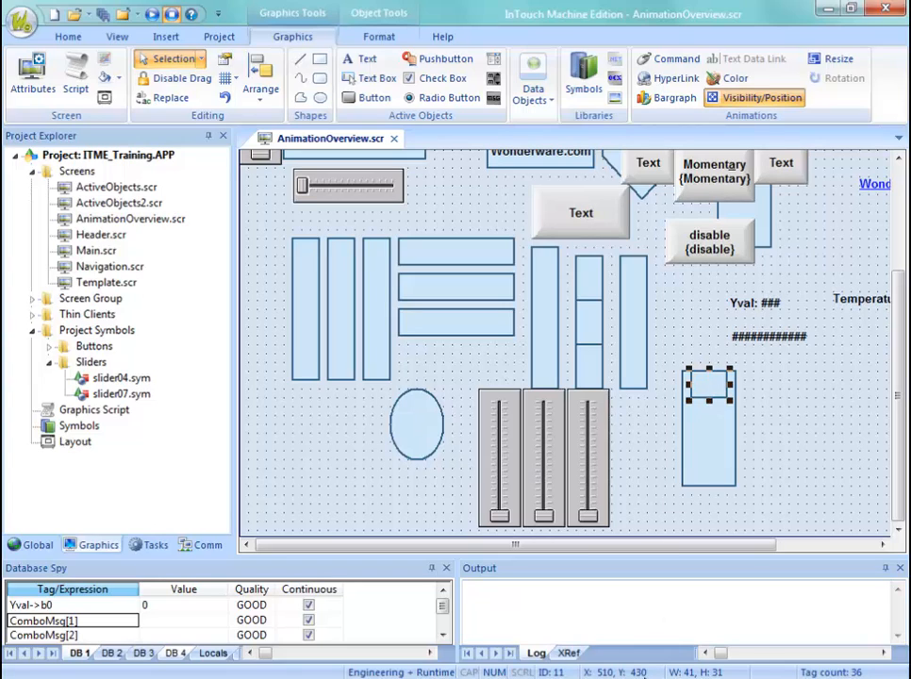
{"action": "left_click", "coordinate": [732, 473]}
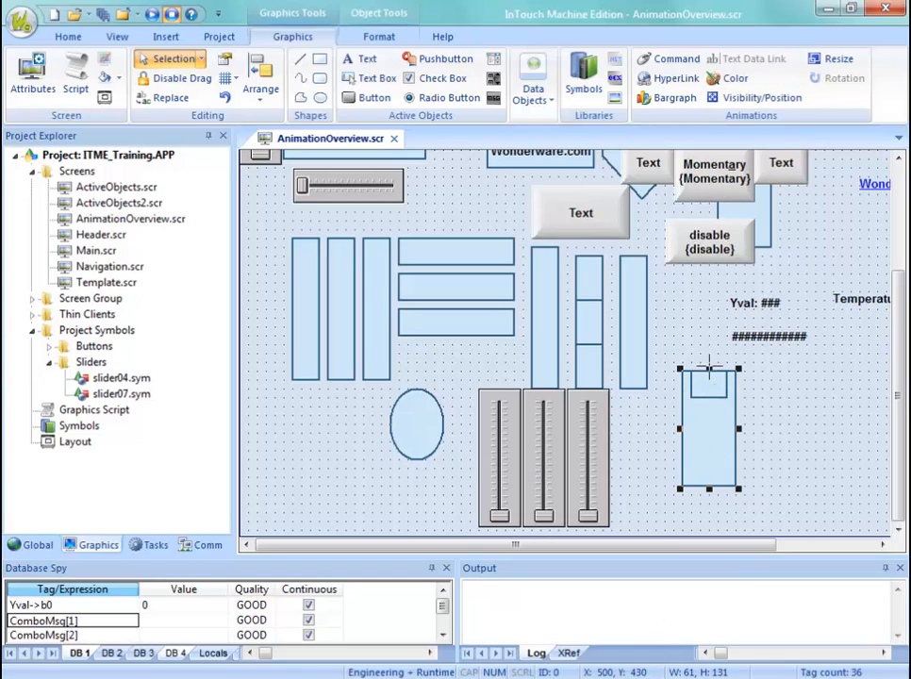
{"action": "left_click_drag", "start_coordinate": [710, 367], "coordinate": [705, 336]}
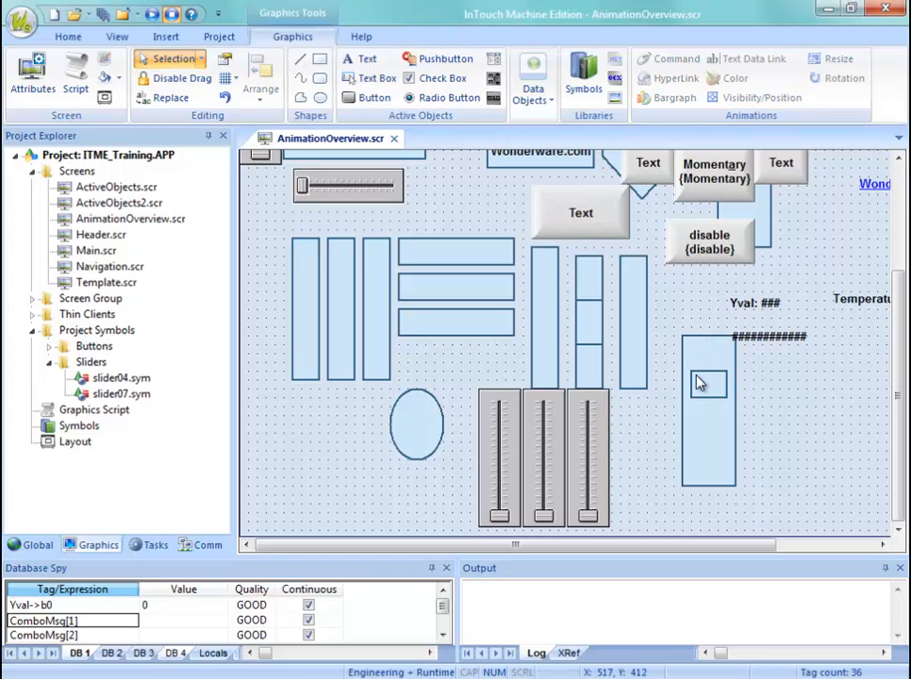
{"action": "left_click", "coordinate": [686, 418]}
{"action": "left_click_drag", "start_coordinate": [686, 418], "coordinate": [673, 415]}
Return the small rectangle to X 510, Y 530 and extend the tall rectangle downward to a height of 181.
{"action": "left_click", "coordinate": [710, 382]}
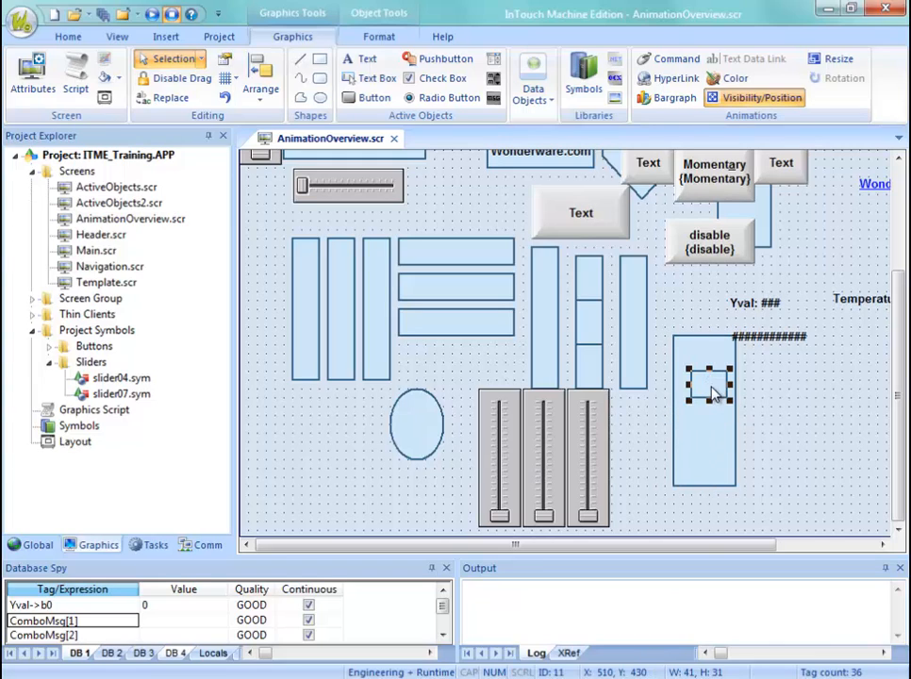
{"action": "left_click_drag", "start_coordinate": [712, 438], "coordinate": [714, 474]}
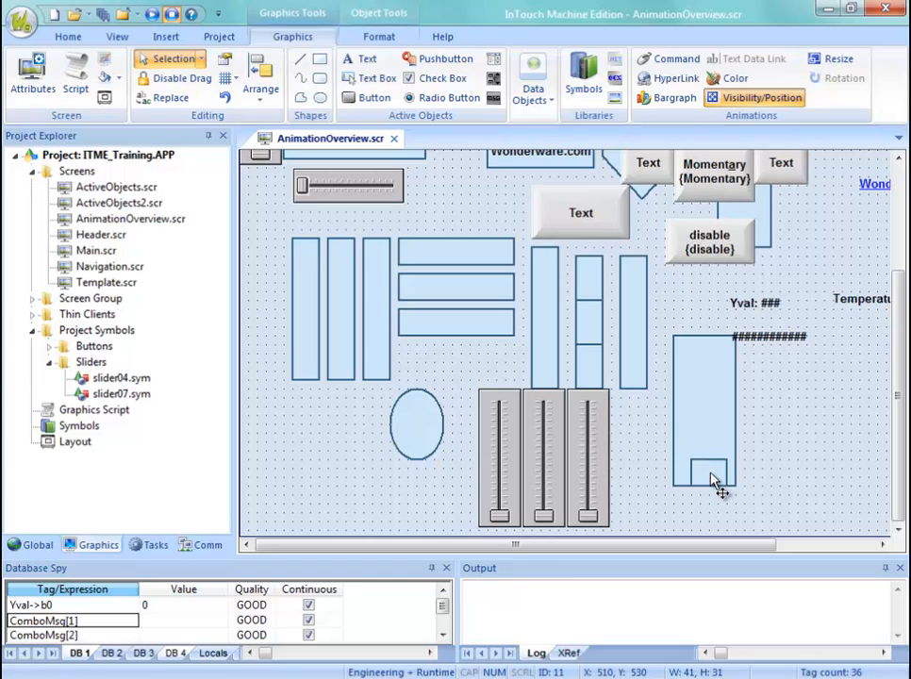
{"action": "left_click", "coordinate": [708, 408]}
{"action": "left_click_drag", "start_coordinate": [702, 493], "coordinate": [704, 500]}
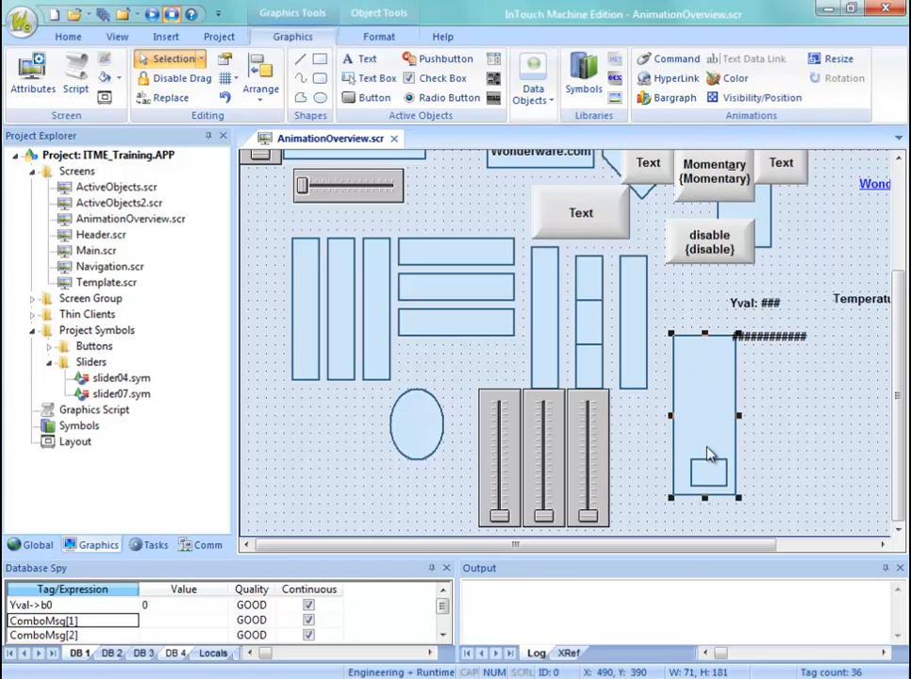
{"action": "left_click", "coordinate": [773, 456]}
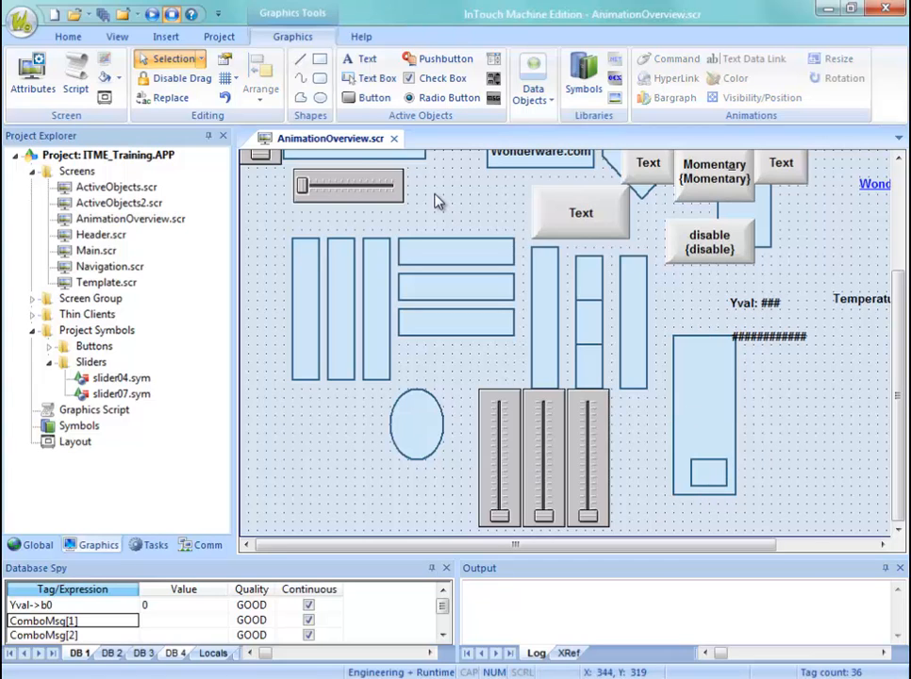
Save the screen and test sliding the small rectangle inside the tall one in the runtime window.
{"action": "right_click", "coordinate": [356, 143]}
{"action": "left_click", "coordinate": [383, 149]}
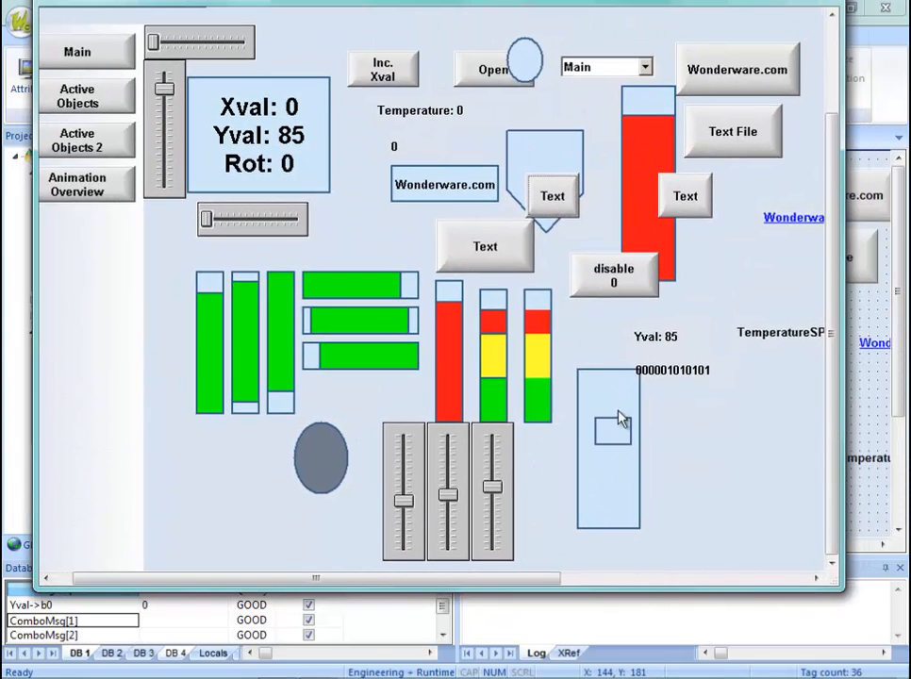
{"action": "left_click_drag", "start_coordinate": [624, 404], "coordinate": [601, 382]}
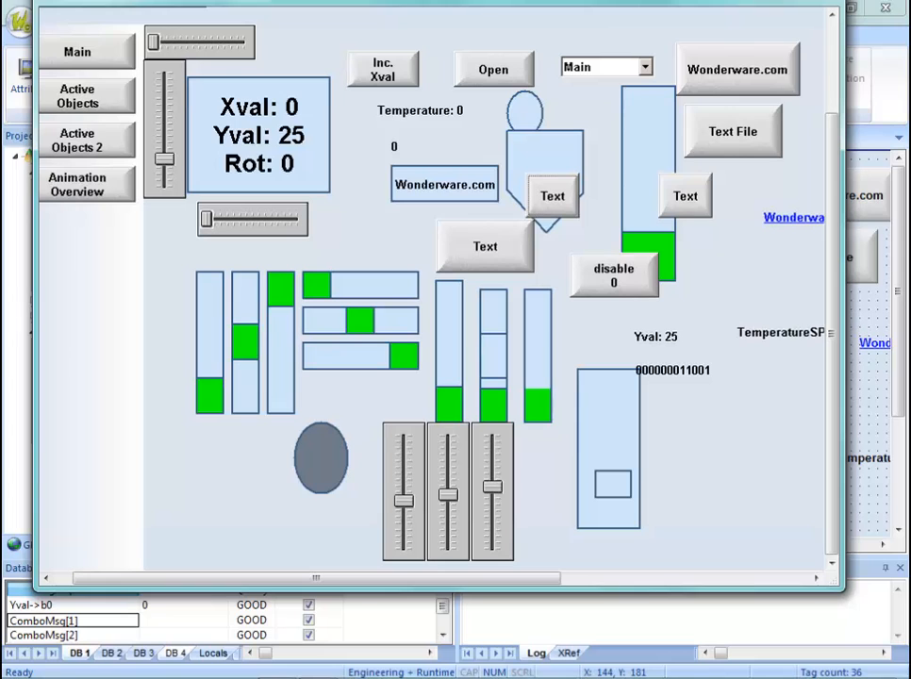
{"action": "left_click_drag", "start_coordinate": [478, 1], "coordinate": [557, 0]}
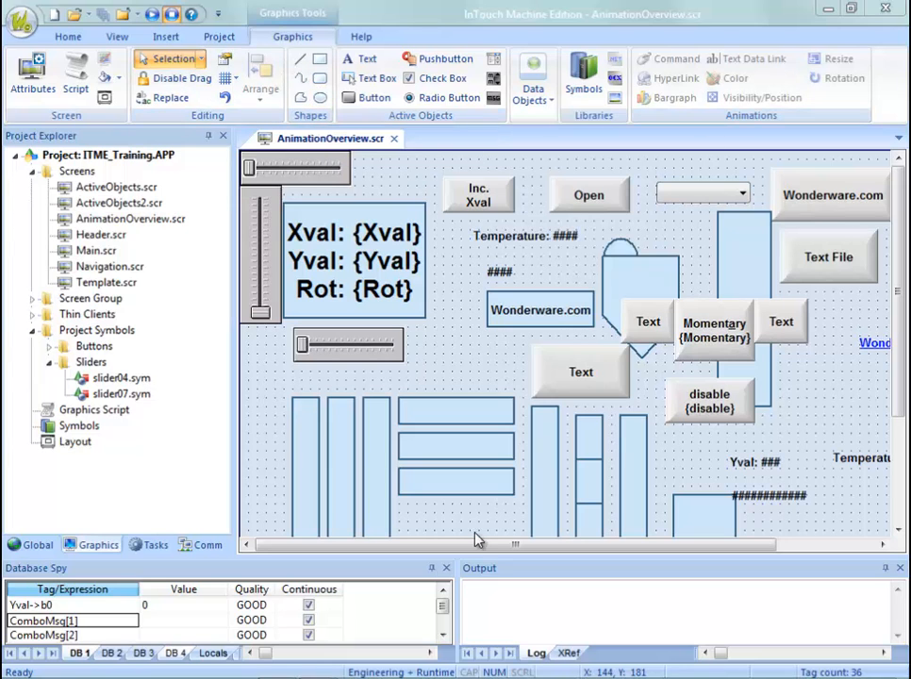
Review the small rectangle's Visibility/Position properties, including the Slider/Gestures, Inertia, Disable and Hint settings.
{"action": "scroll", "coordinate": [903, 385], "scroll_direction": "down", "scroll_amount": 3}
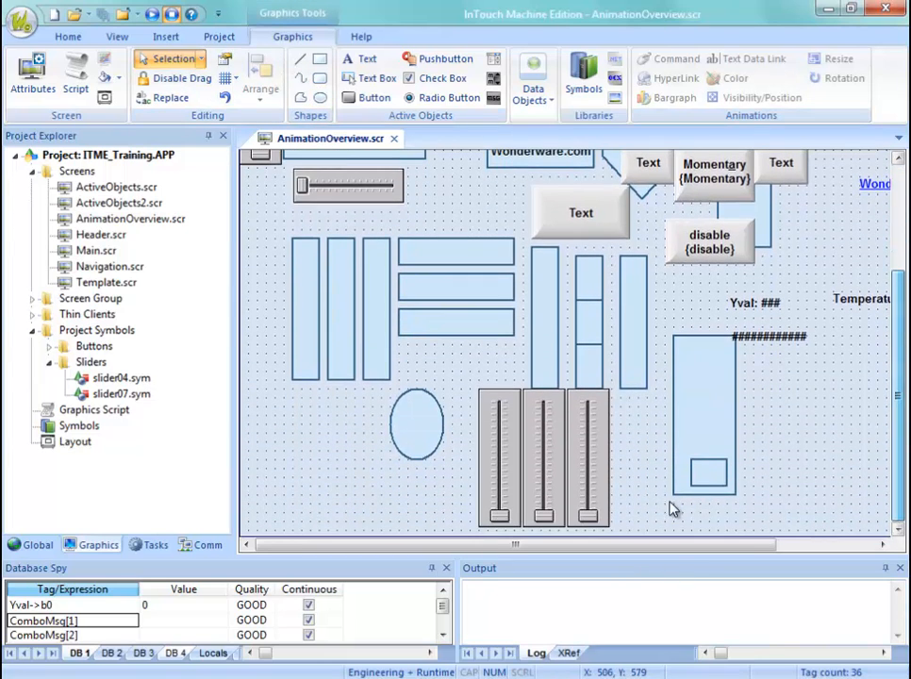
{"action": "double_click", "coordinate": [707, 476]}
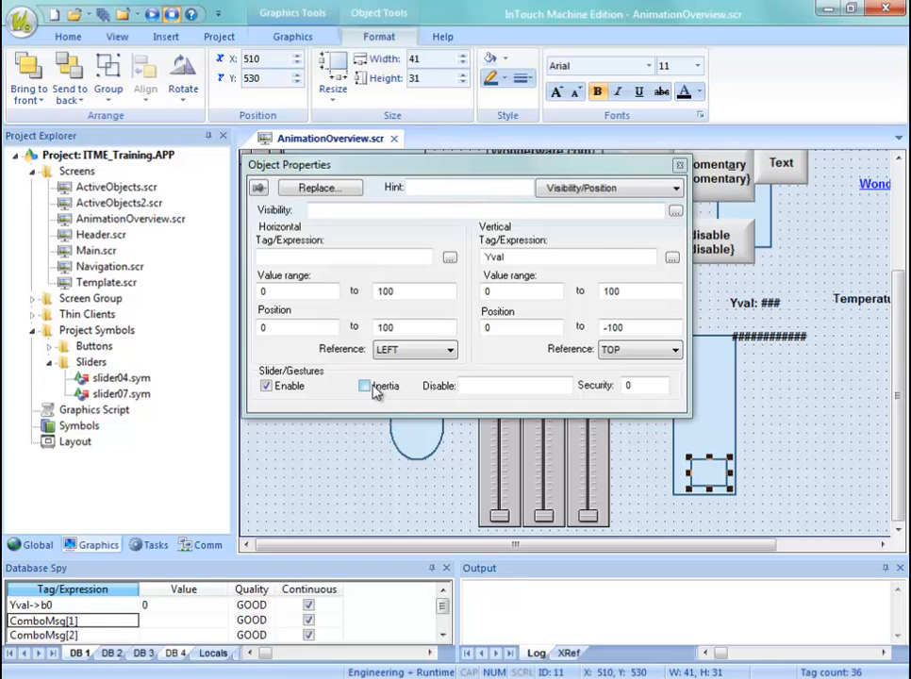
{"action": "left_click", "coordinate": [470, 387]}
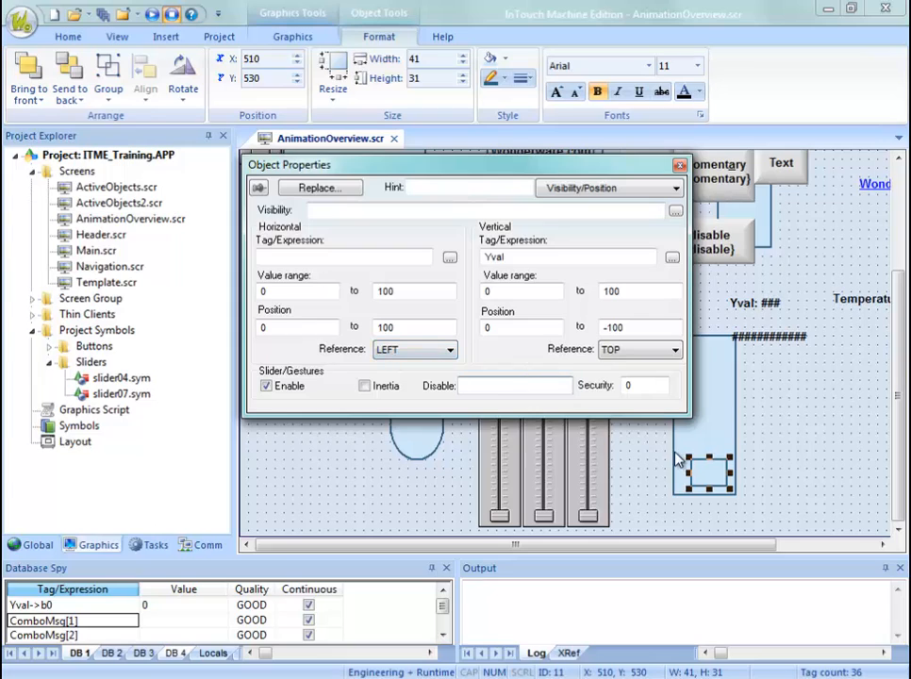
{"action": "left_click", "coordinate": [590, 194]}
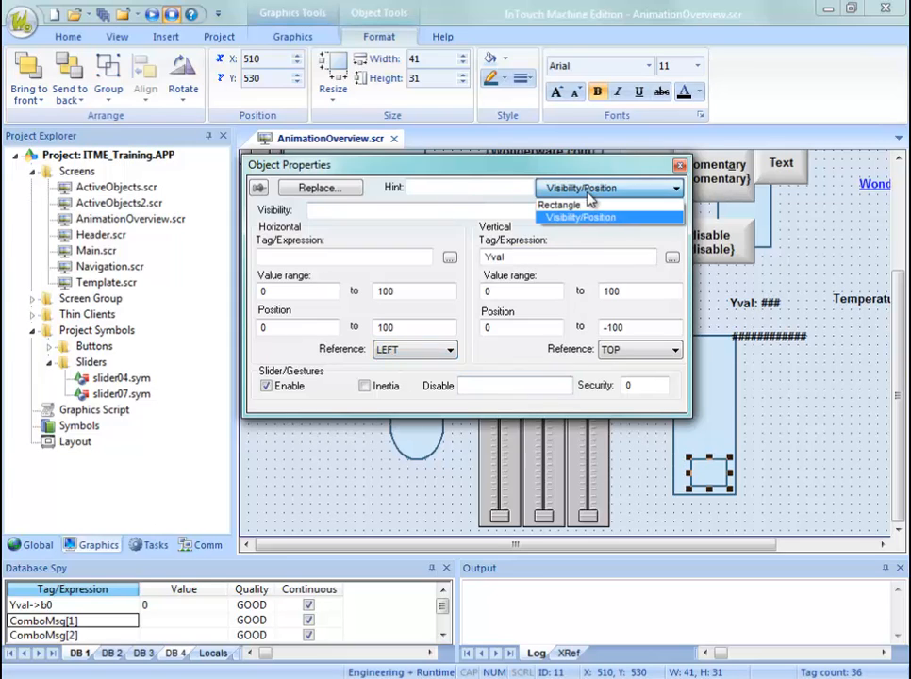
{"action": "left_click", "coordinate": [499, 185]}
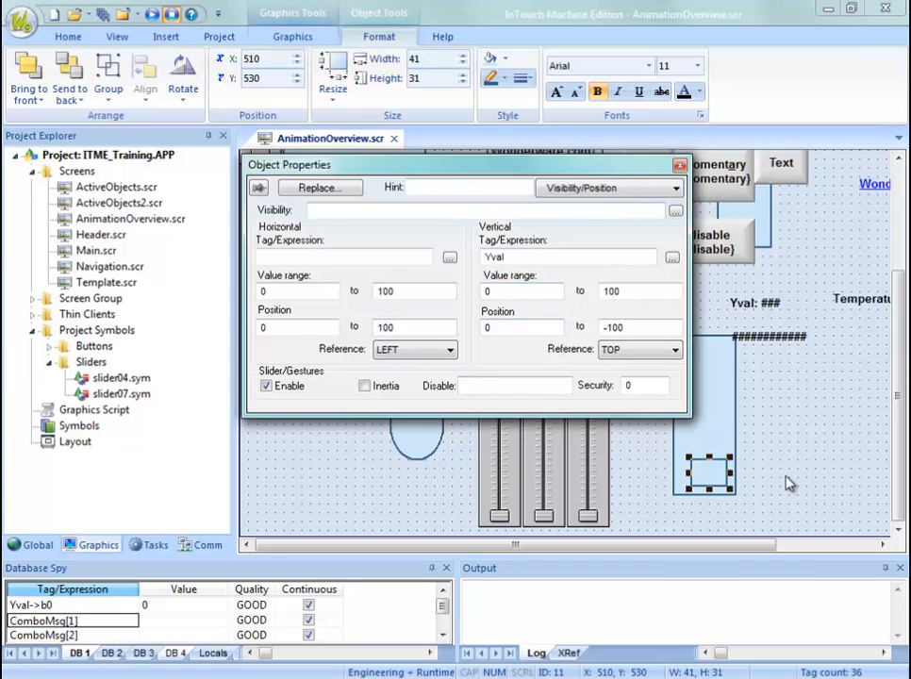
{"action": "left_click", "coordinate": [731, 280]}
Search the Technical Reference help for "rotation" and read the Rotation animation topic through its gesture options and related links.
{"action": "left_click", "coordinate": [360, 38]}
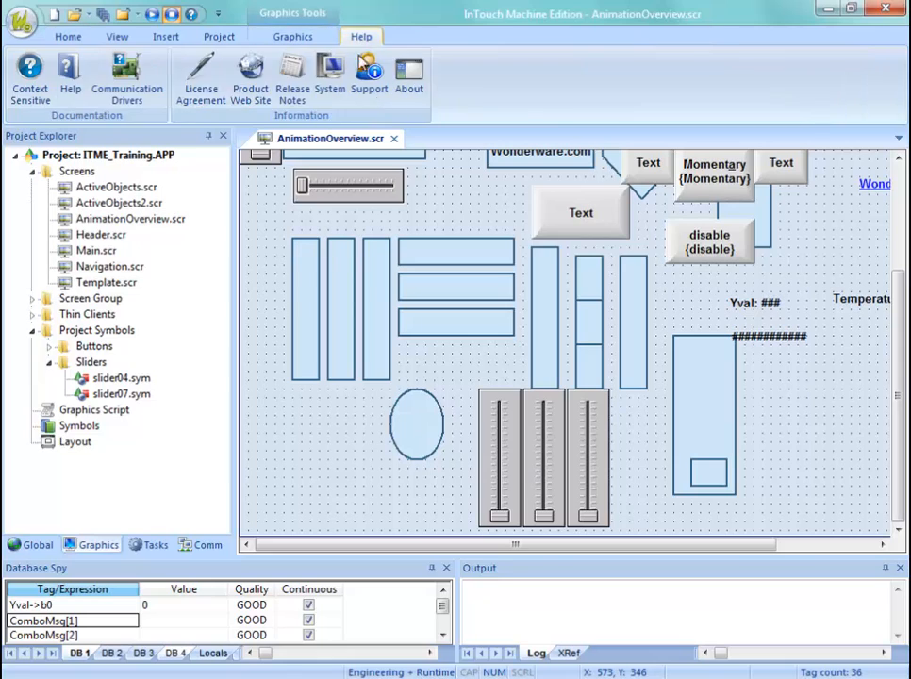
{"action": "left_click", "coordinate": [67, 98]}
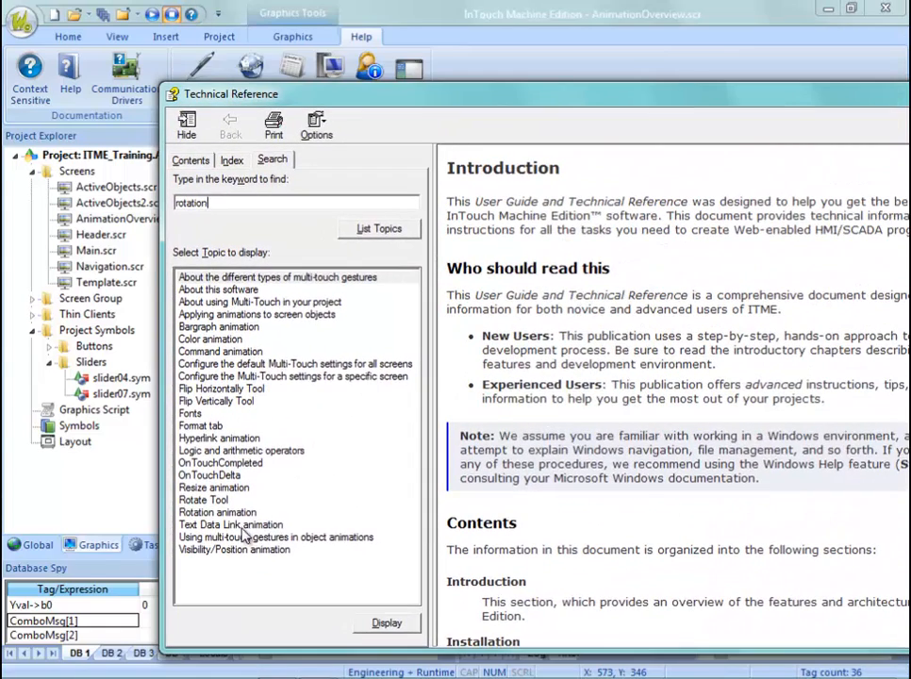
{"action": "double_click", "coordinate": [227, 512]}
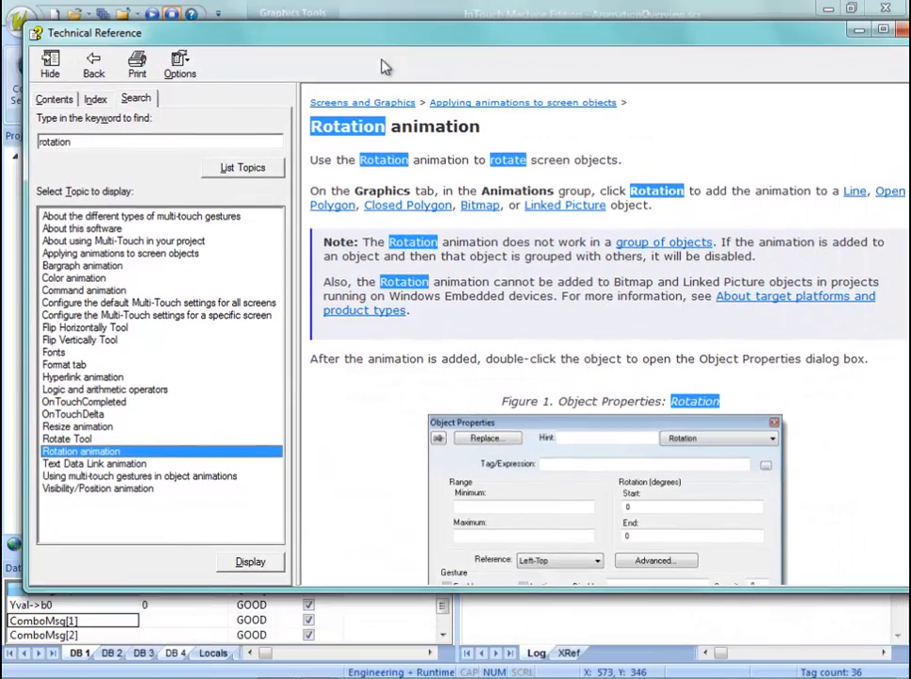
{"action": "scroll", "coordinate": [376, 457], "scroll_direction": "down", "scroll_amount": 10}
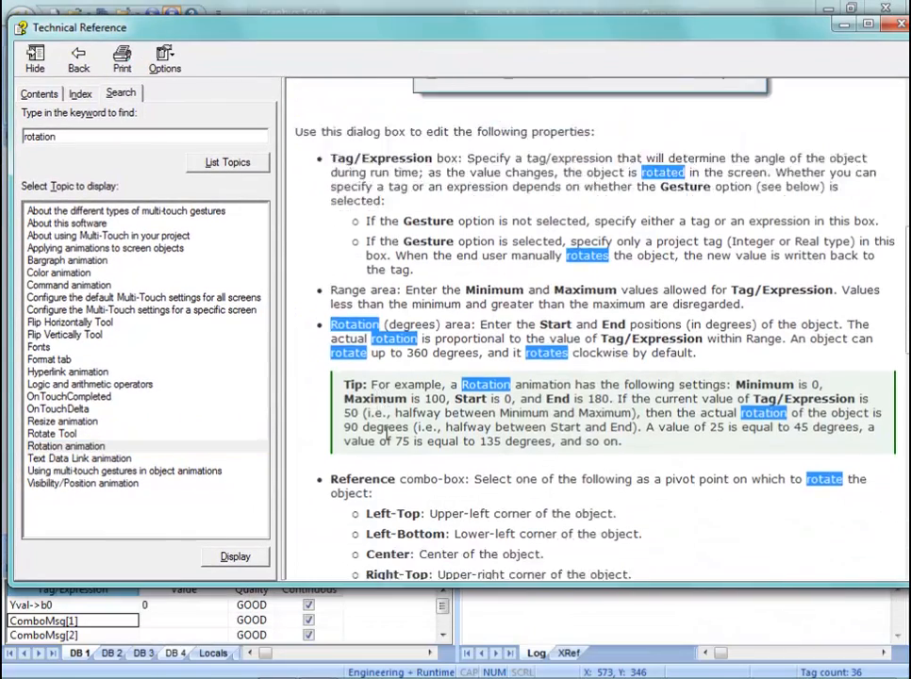
{"action": "scroll", "coordinate": [397, 312], "scroll_direction": "down", "scroll_amount": 8}
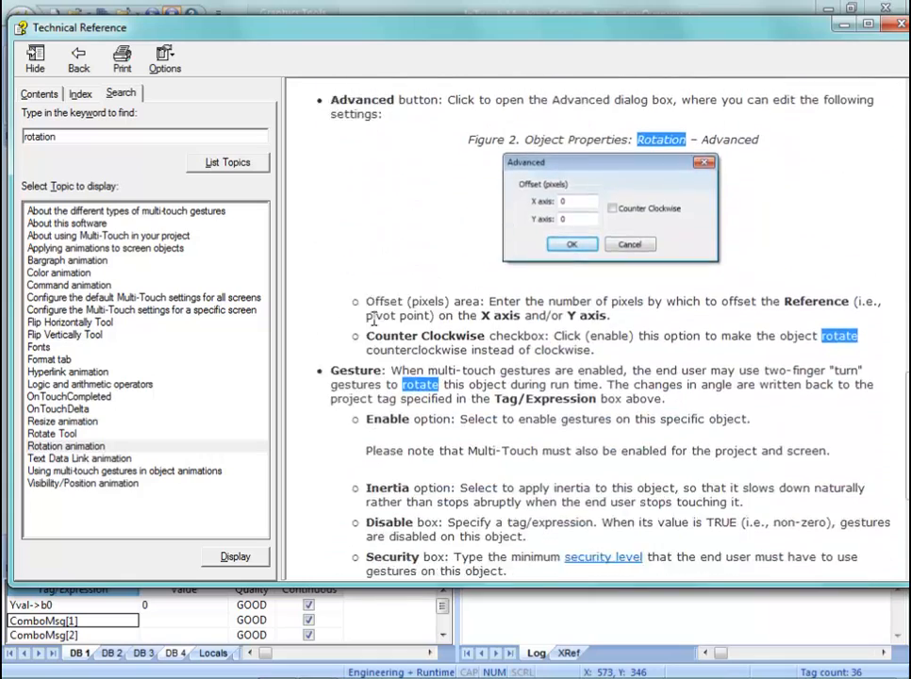
{"action": "scroll", "coordinate": [421, 322], "scroll_direction": "up", "scroll_amount": 9}
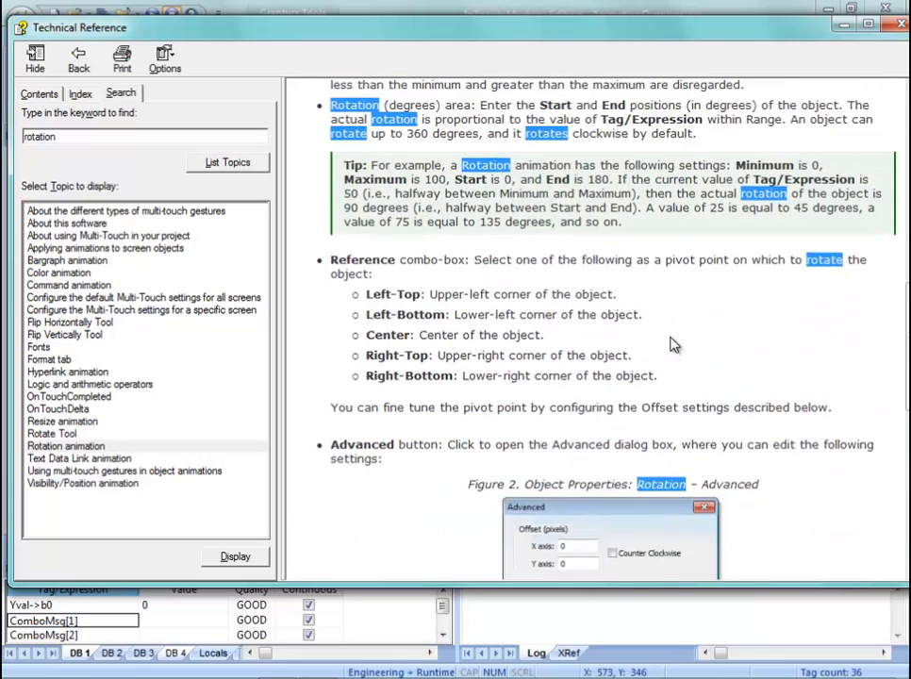
{"action": "scroll", "coordinate": [555, 353], "scroll_direction": "up", "scroll_amount": 6}
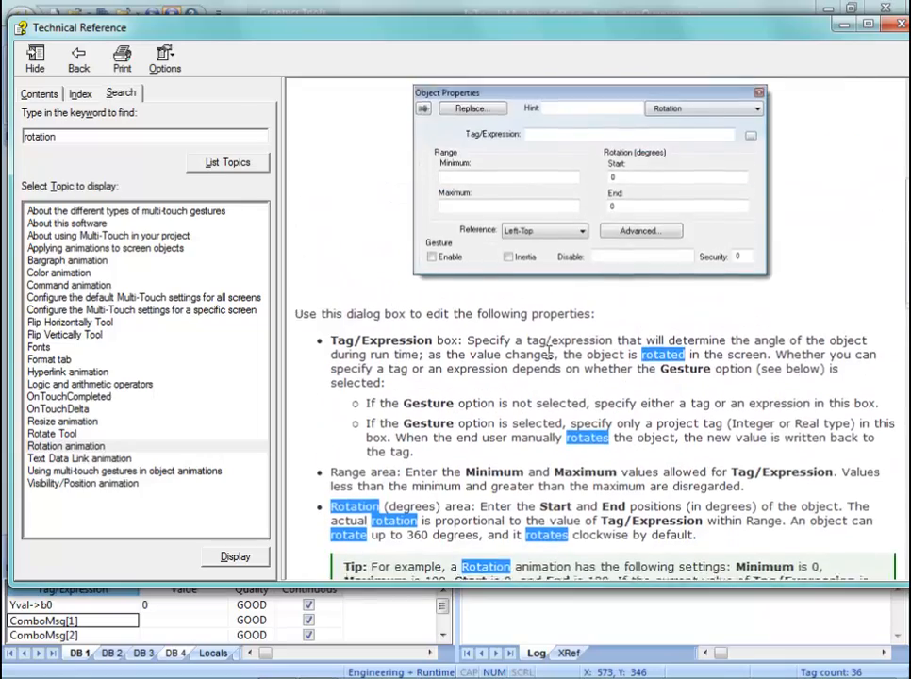
{"action": "scroll", "coordinate": [537, 363], "scroll_direction": "down", "scroll_amount": 6}
{"action": "scroll", "coordinate": [525, 375], "scroll_direction": "down", "scroll_amount": 10}
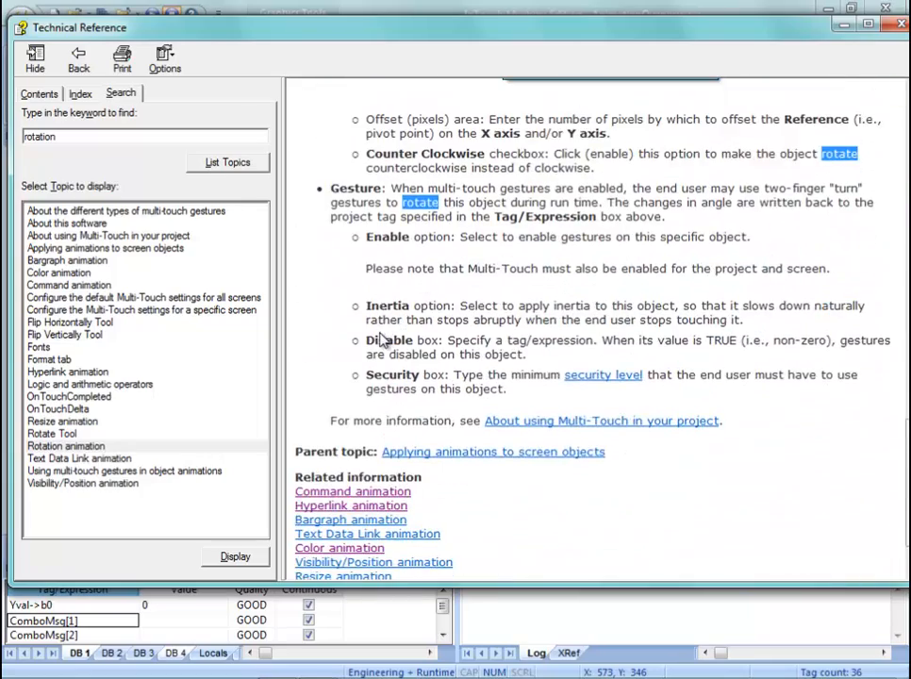
{"action": "scroll", "coordinate": [383, 341], "scroll_direction": "down", "scroll_amount": 2}
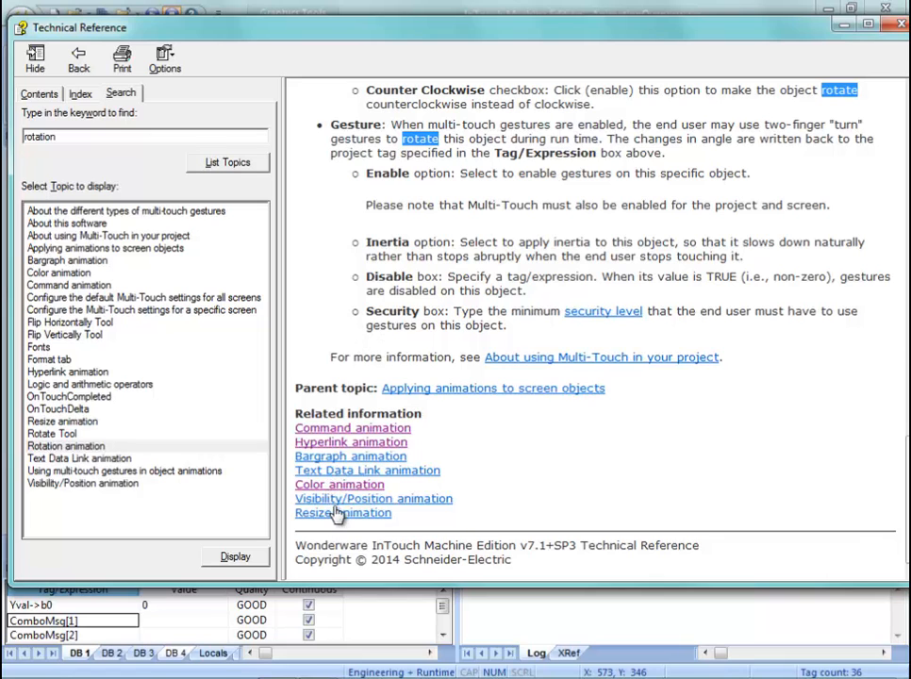
Open the related Visibility/Position animation topic and read its visibility, position, reference point and Slider/Gestures sections.
{"action": "left_click", "coordinate": [368, 500]}
{"action": "scroll", "coordinate": [391, 371], "scroll_direction": "down", "scroll_amount": 5}
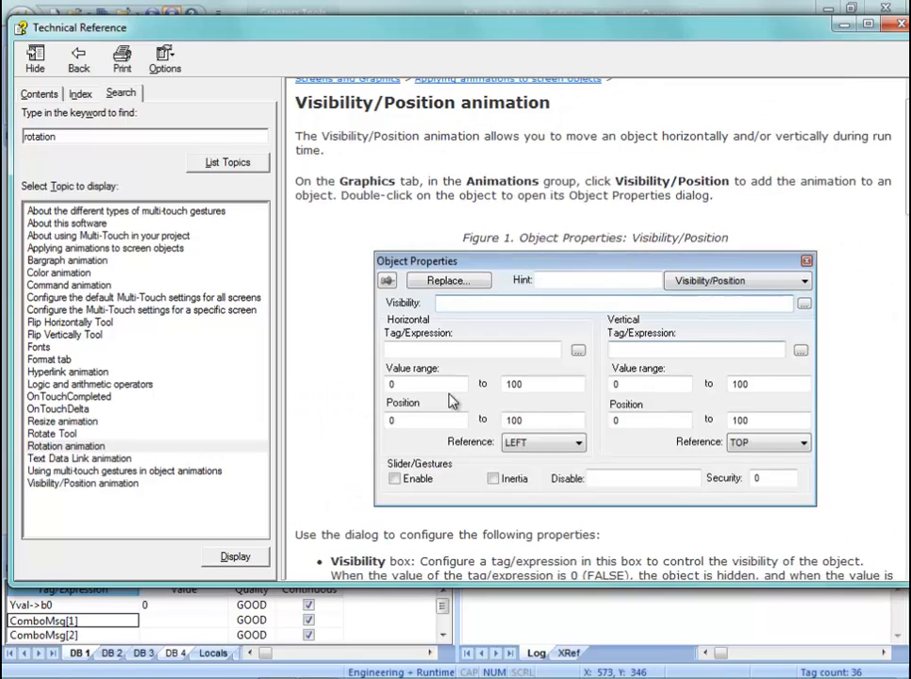
{"action": "scroll", "coordinate": [390, 371], "scroll_direction": "down", "scroll_amount": 2}
{"action": "scroll", "coordinate": [391, 370], "scroll_direction": "down", "scroll_amount": 12}
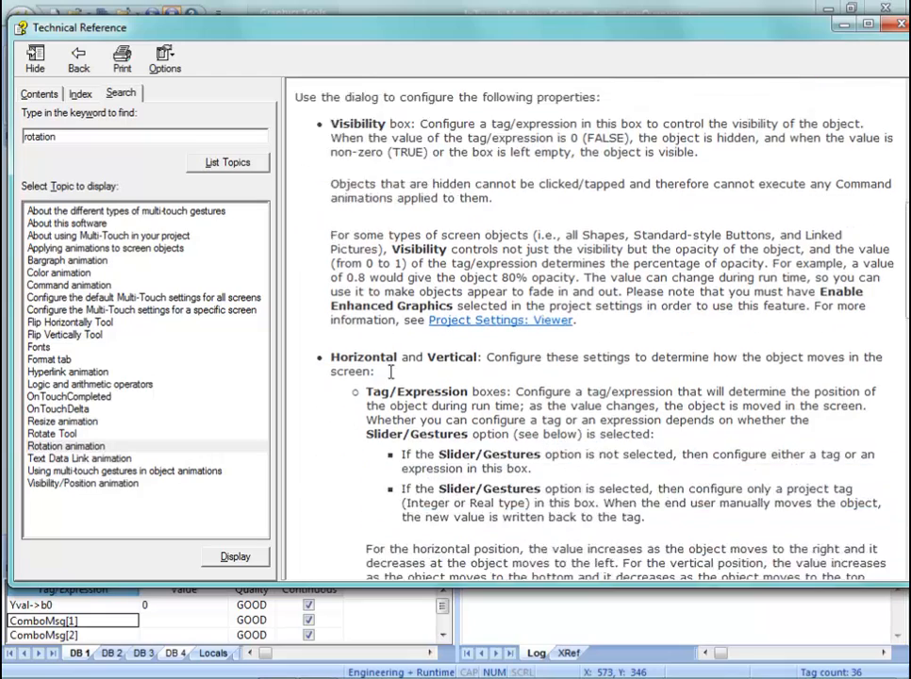
{"action": "scroll", "coordinate": [393, 377], "scroll_direction": "down", "scroll_amount": 5}
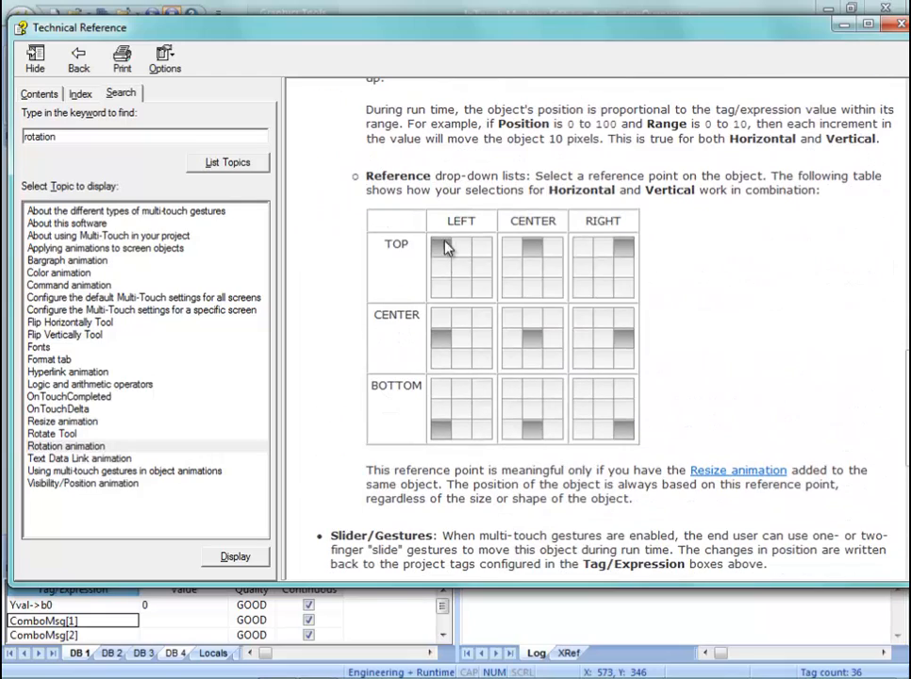
{"action": "scroll", "coordinate": [494, 345], "scroll_direction": "down", "scroll_amount": 3}
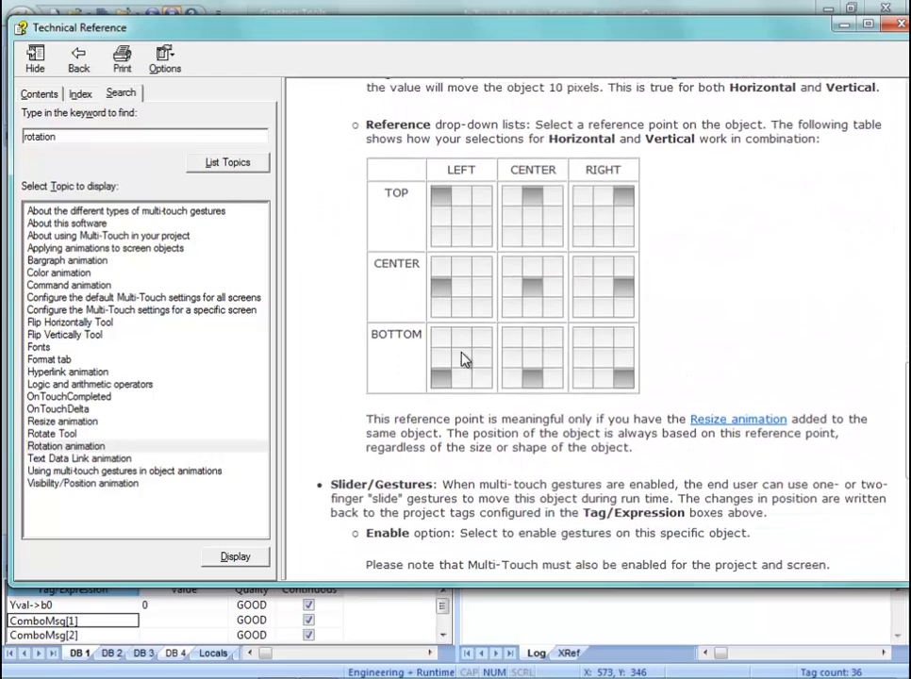
{"action": "scroll", "coordinate": [660, 425], "scroll_direction": "down", "scroll_amount": 1}
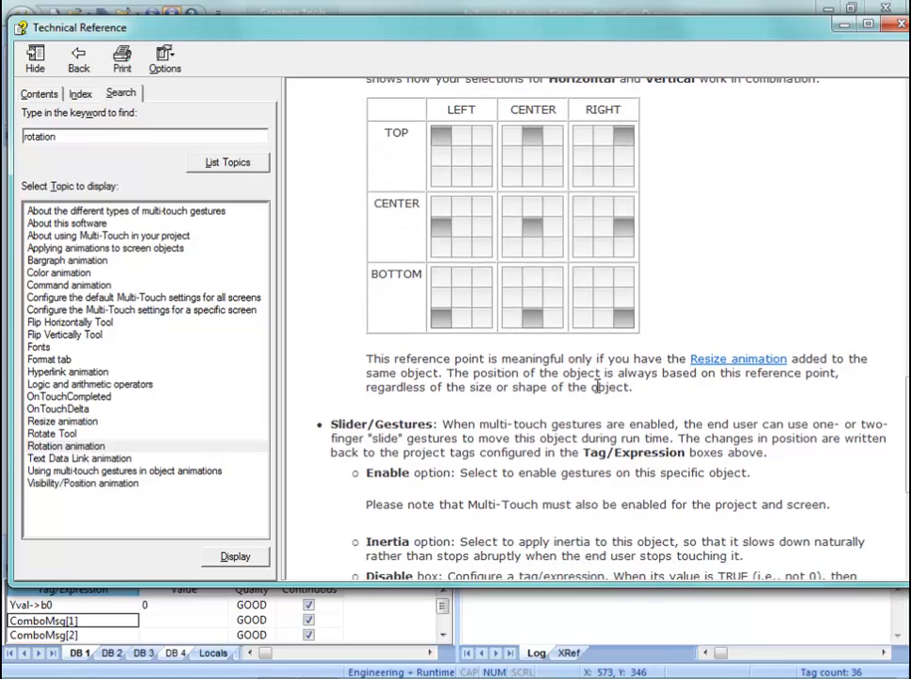
Review the Visibility/Position help topic's Slider/Gestures options, reference point table and position range example.
{"action": "scroll", "coordinate": [646, 352], "scroll_direction": "down", "scroll_amount": 8}
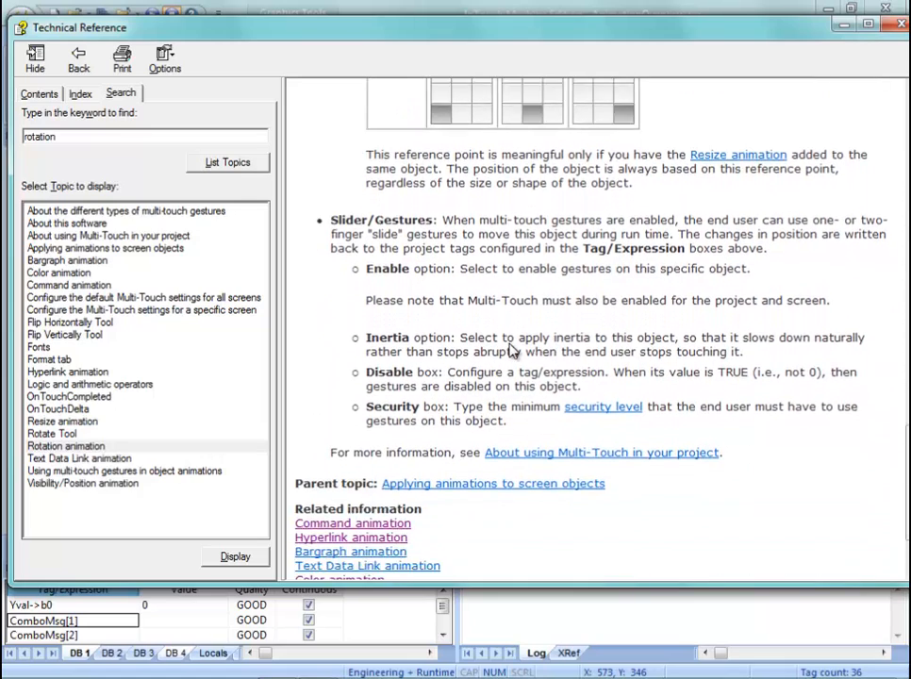
{"action": "scroll", "coordinate": [451, 345], "scroll_direction": "up", "scroll_amount": 10}
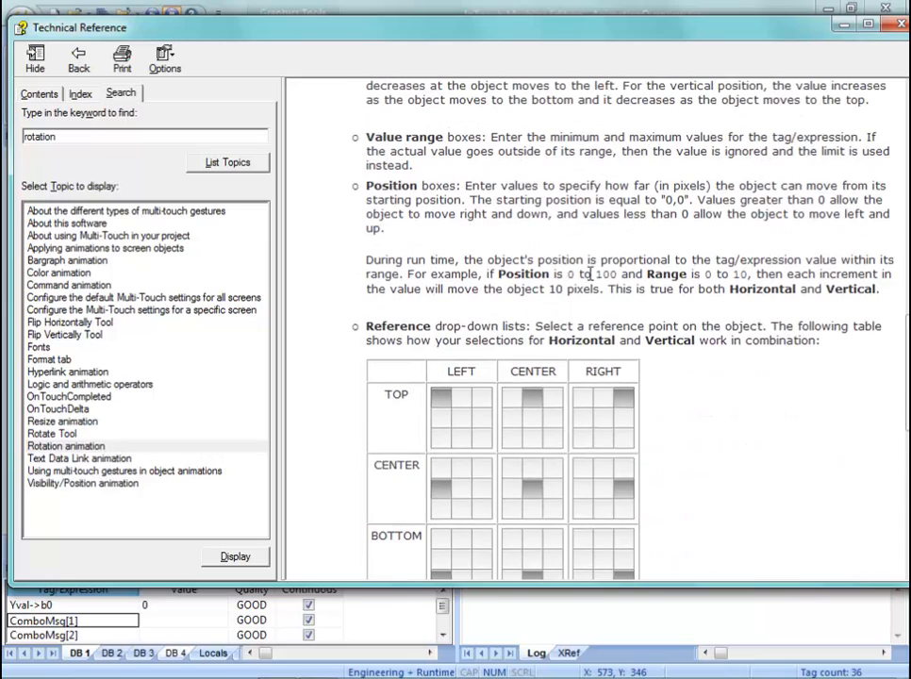
{"action": "scroll", "coordinate": [591, 273], "scroll_direction": "up", "scroll_amount": 3}
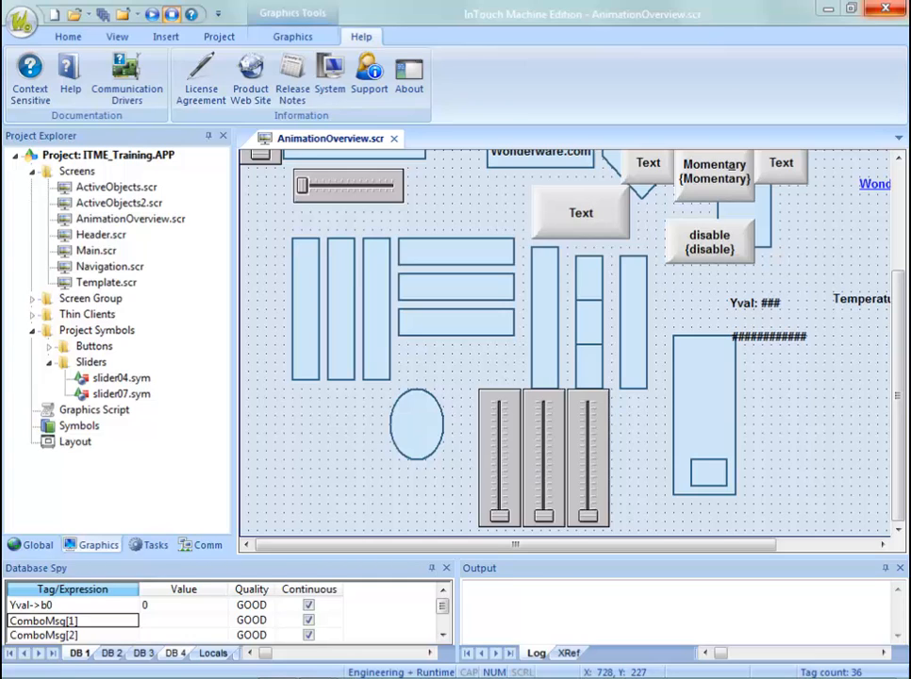
Draw a narrow upright triangle about 22 wide and 110 high with the closed polygon tool, in the empty area below the TemperatureSP text.
{"action": "left_click_drag", "start_coordinate": [772, 545], "coordinate": [832, 564]}
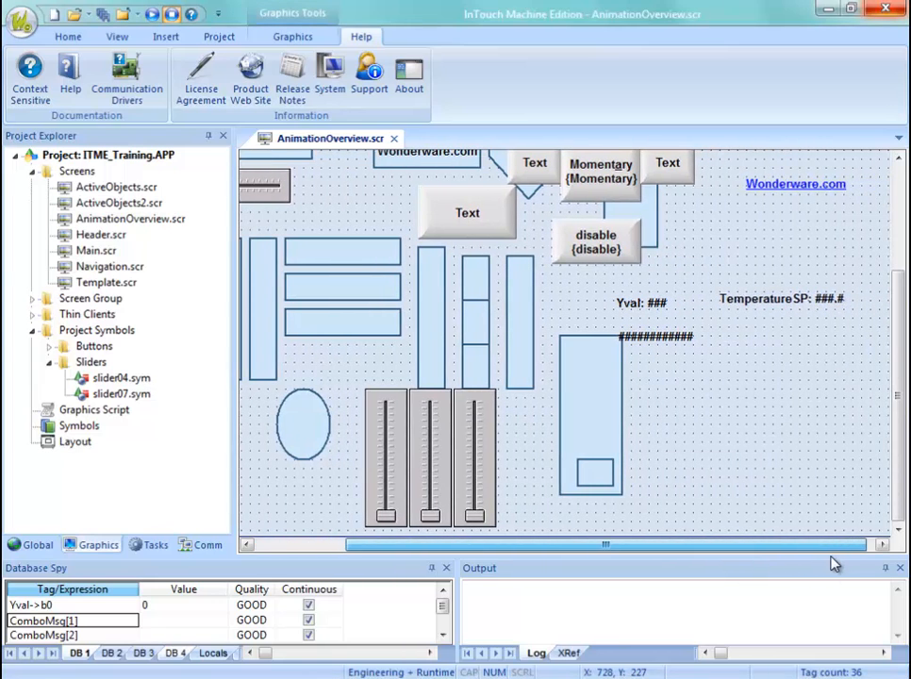
{"action": "left_click", "coordinate": [292, 38]}
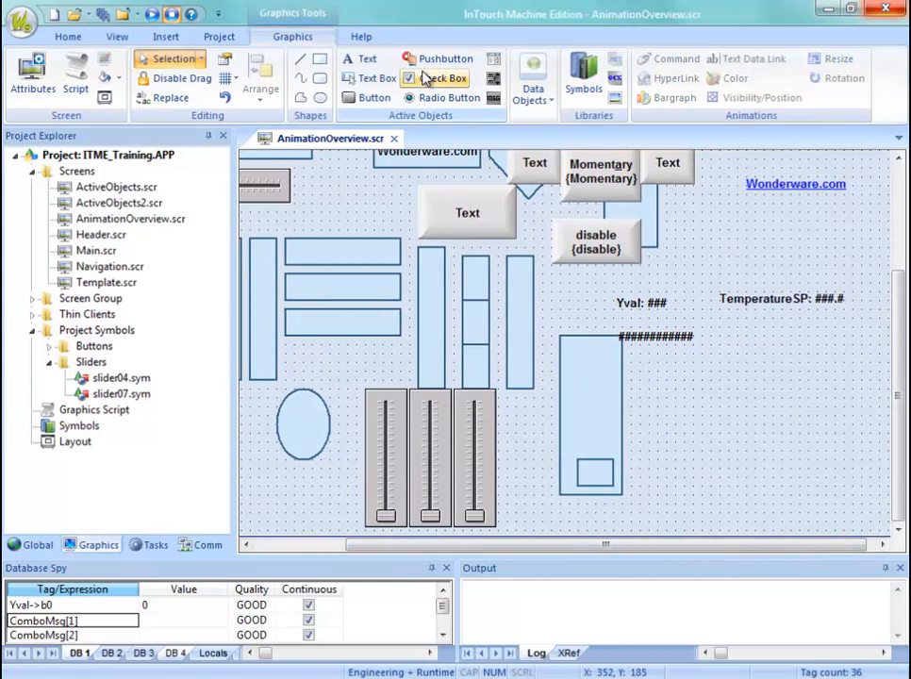
{"action": "left_click", "coordinate": [300, 97]}
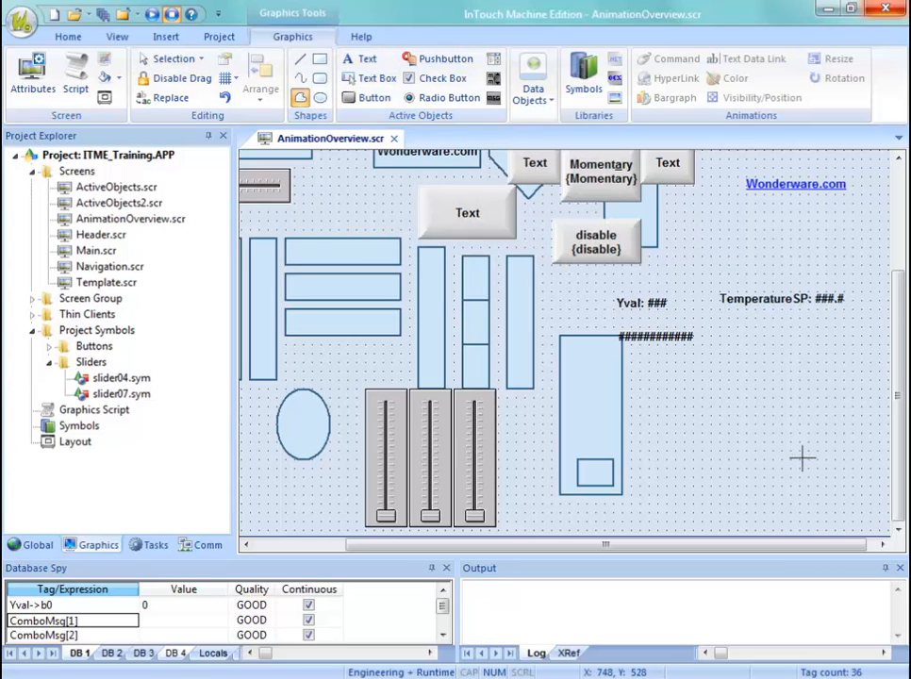
{"action": "left_click", "coordinate": [746, 381]}
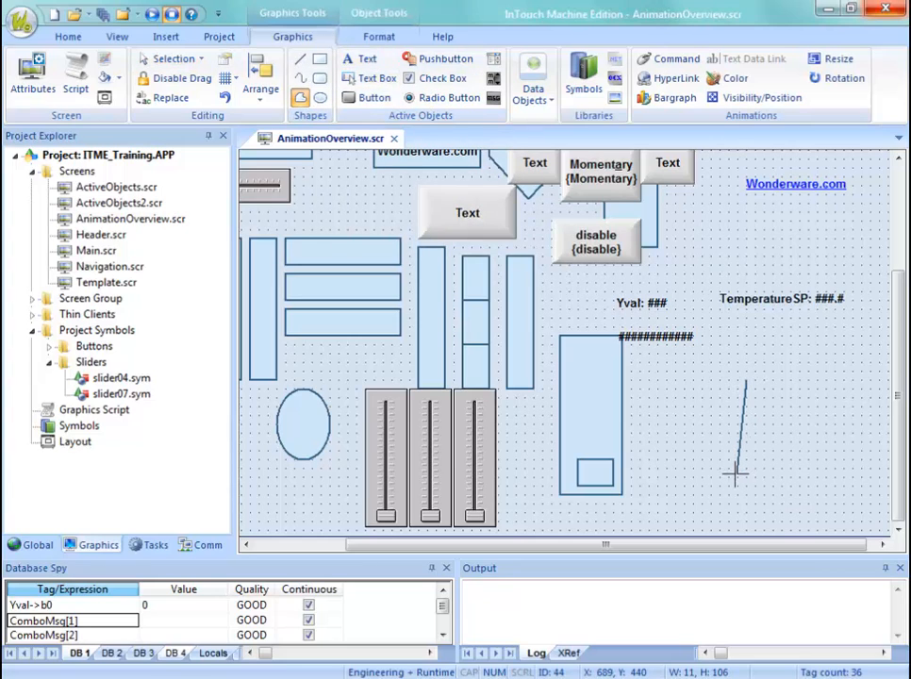
{"action": "left_click", "coordinate": [737, 477]}
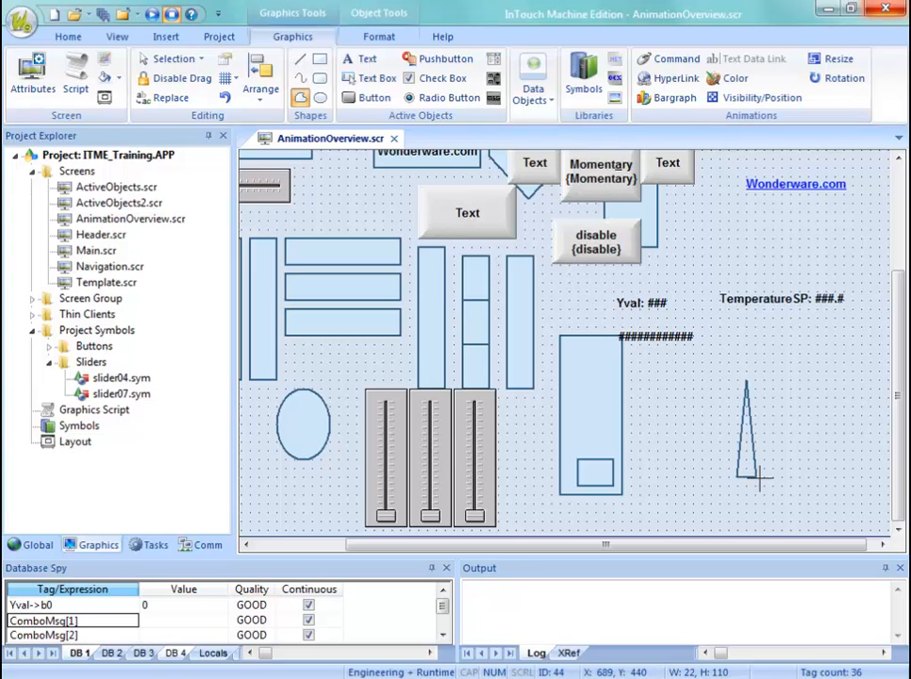
{"action": "right_click", "coordinate": [761, 478]}
{"action": "left_click", "coordinate": [716, 451]}
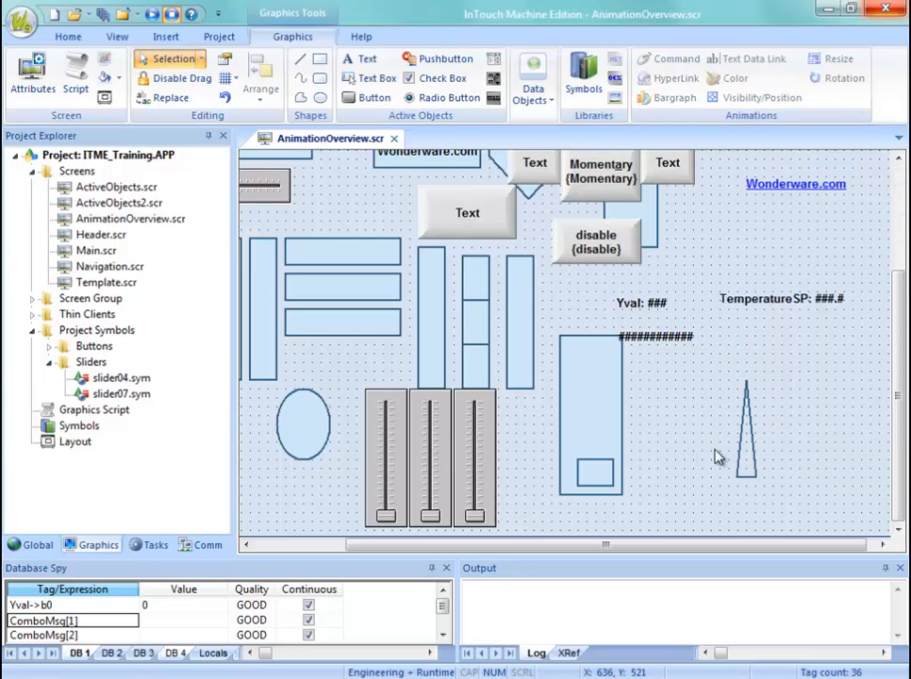
Give the new triangle a solid red background fill.
{"action": "double_click", "coordinate": [745, 453]}
{"action": "left_click", "coordinate": [498, 285]}
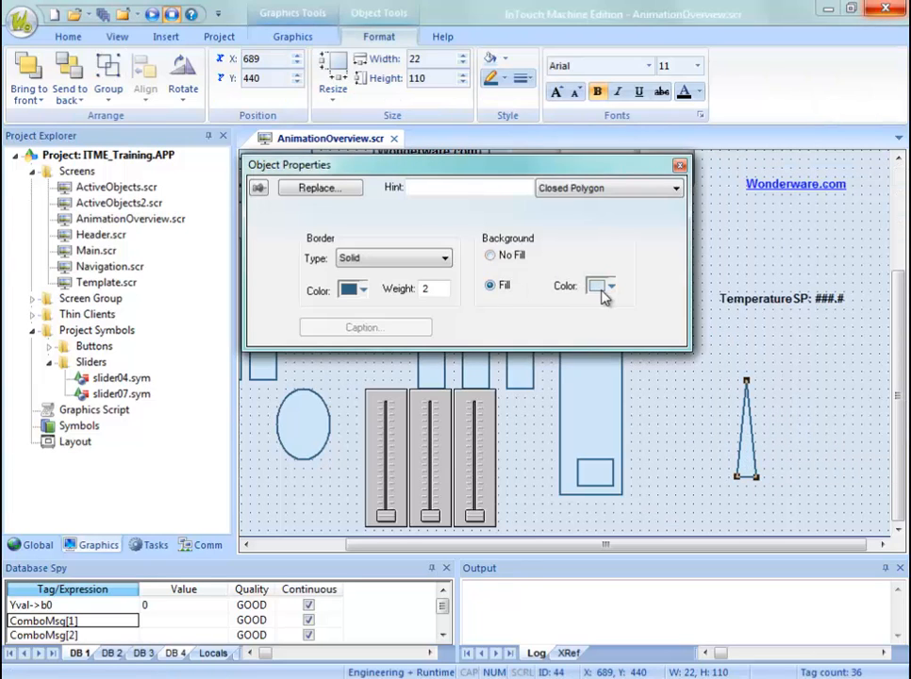
{"action": "left_click", "coordinate": [602, 289]}
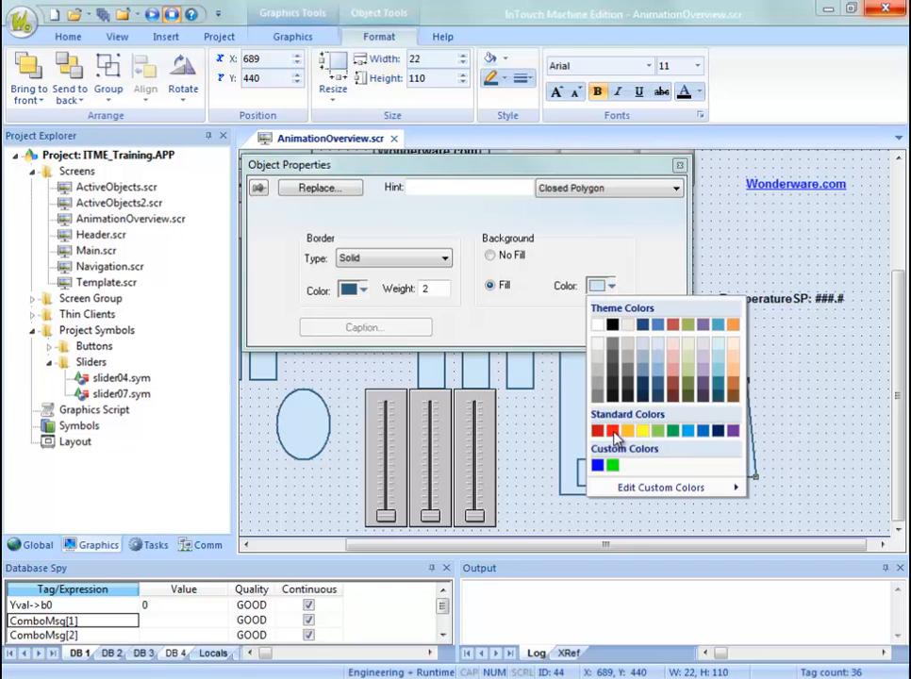
{"action": "left_click", "coordinate": [612, 431]}
{"action": "left_click", "coordinate": [700, 469]}
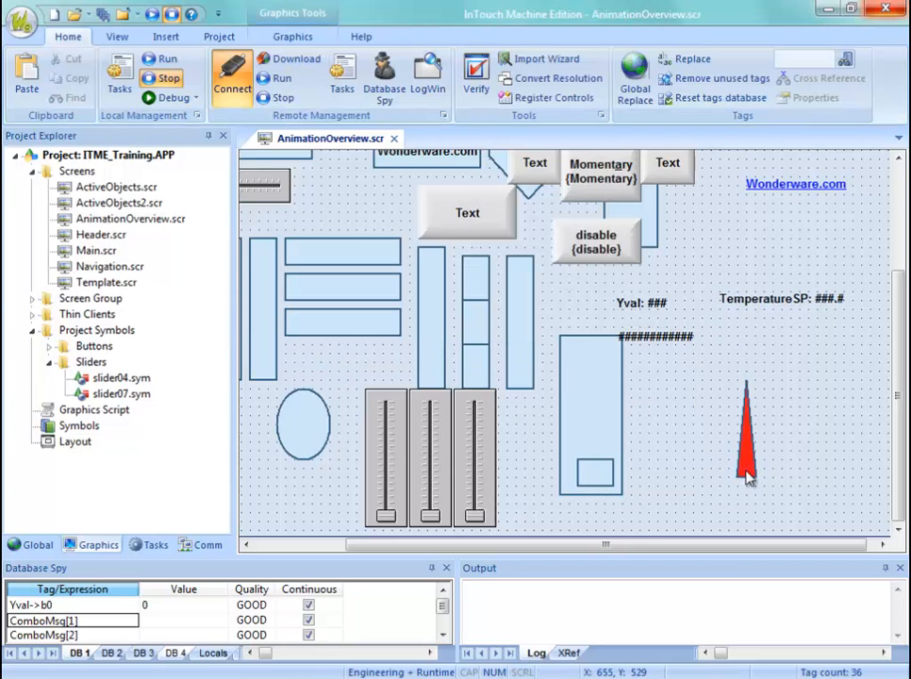
Add a Rotation animation to the red triangle, offsetting its pivot 11 pixels in X and down to the triangle's base in Y.
{"action": "left_click", "coordinate": [748, 474]}
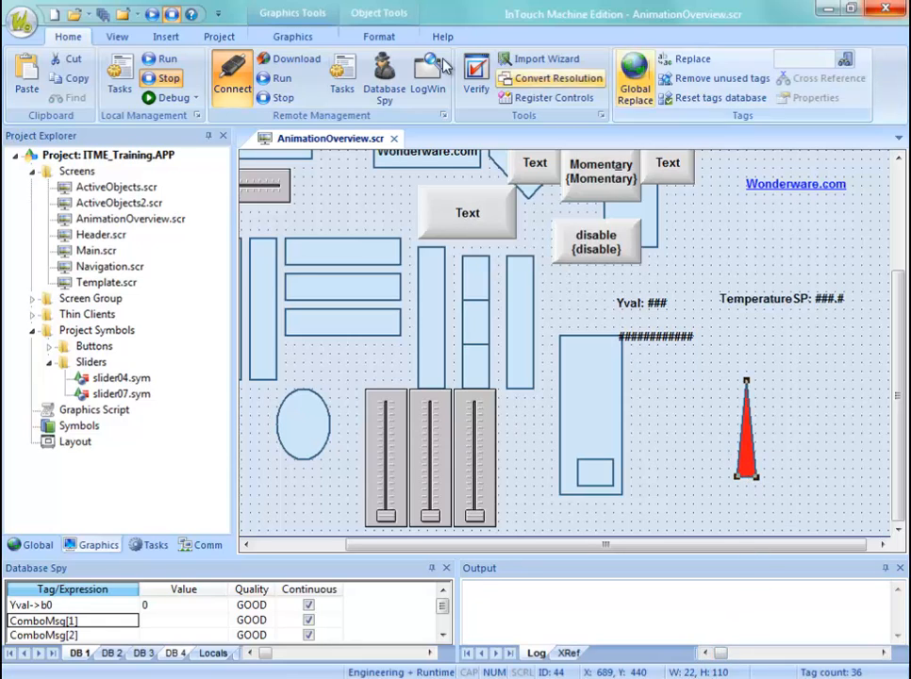
{"action": "left_click", "coordinate": [320, 33]}
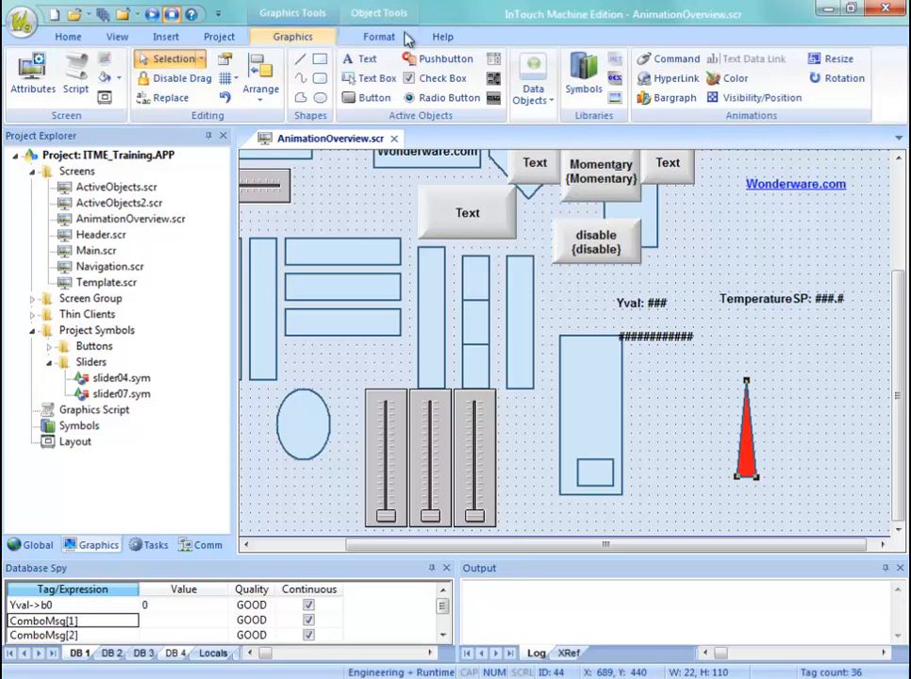
{"action": "left_click", "coordinate": [837, 79]}
{"action": "double_click", "coordinate": [745, 455]}
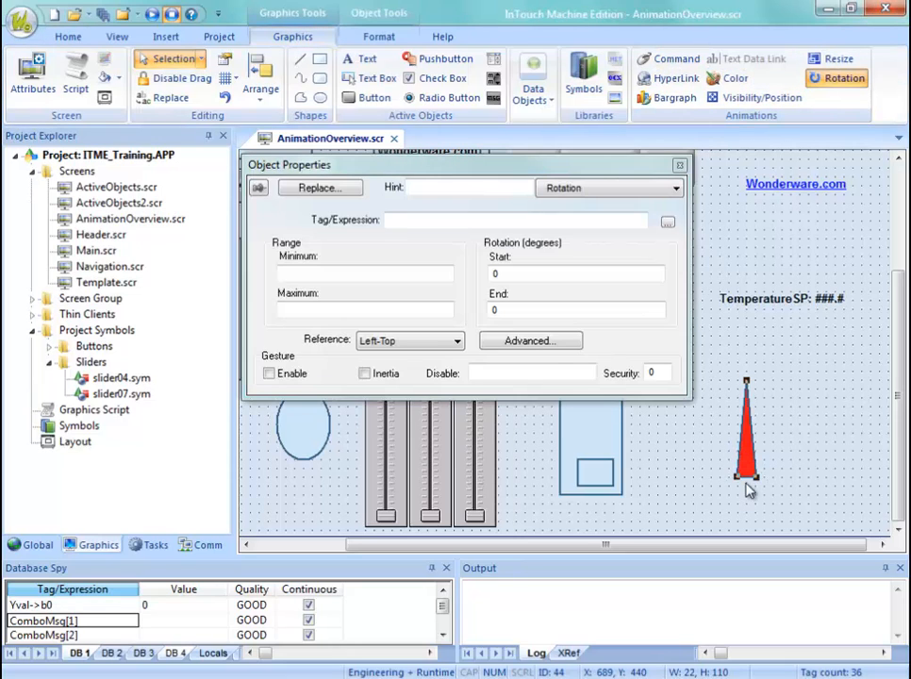
{"action": "left_click", "coordinate": [492, 345]}
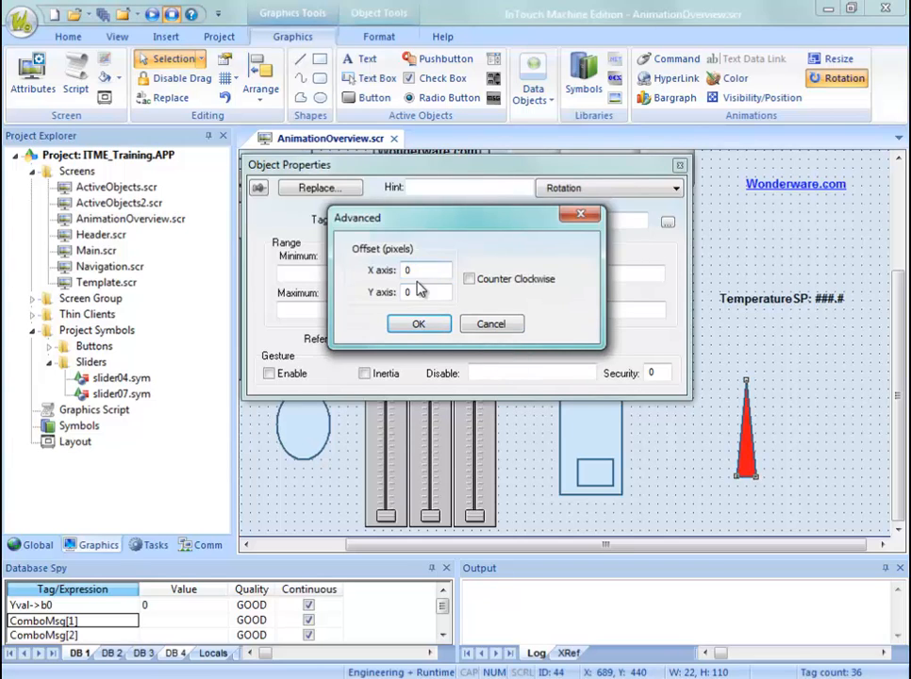
{"action": "left_click_drag", "start_coordinate": [420, 273], "coordinate": [388, 274]}
{"action": "type", "text": "11"}
{"action": "key", "text": "Tab"}
{"action": "type", "text": "11"}
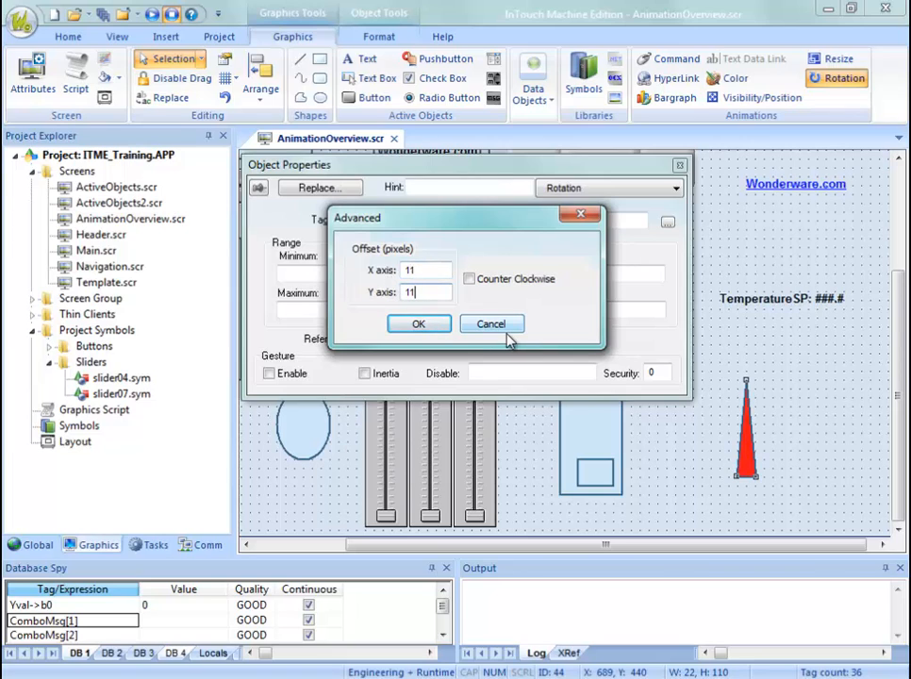
{"action": "left_click", "coordinate": [416, 325]}
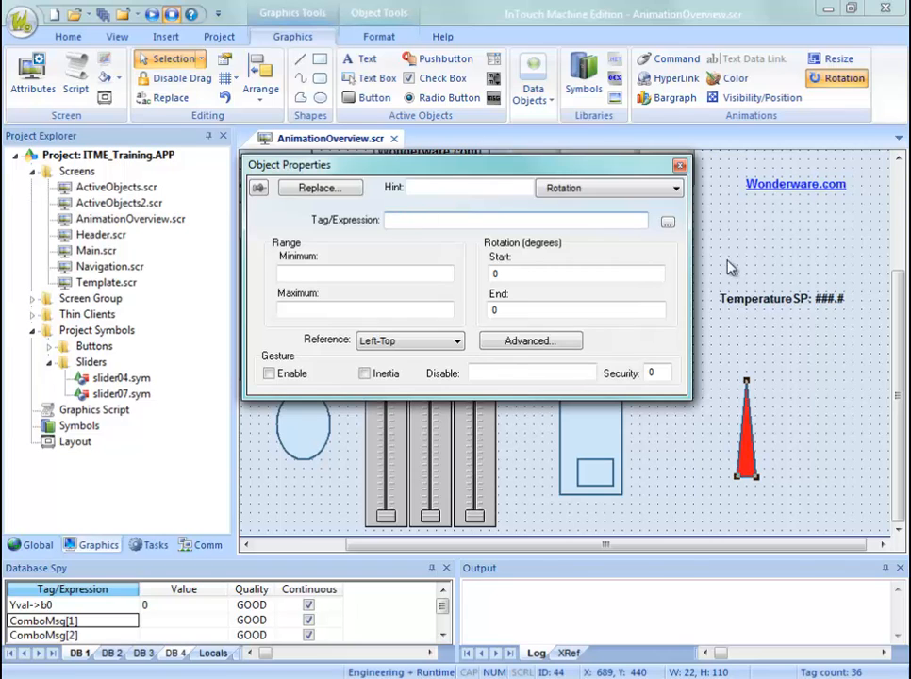
Link the triangle's rotation to the Rot tag with a value range of 0 to 100.
{"action": "left_click", "coordinate": [668, 222]}
{"action": "type", "text": "Rot"}
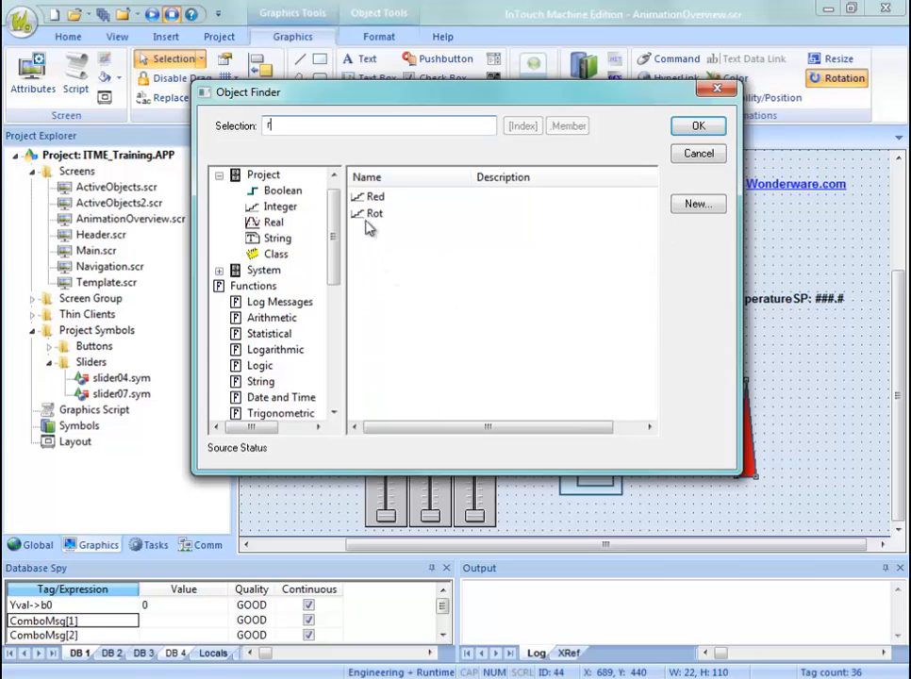
{"action": "left_click", "coordinate": [373, 216]}
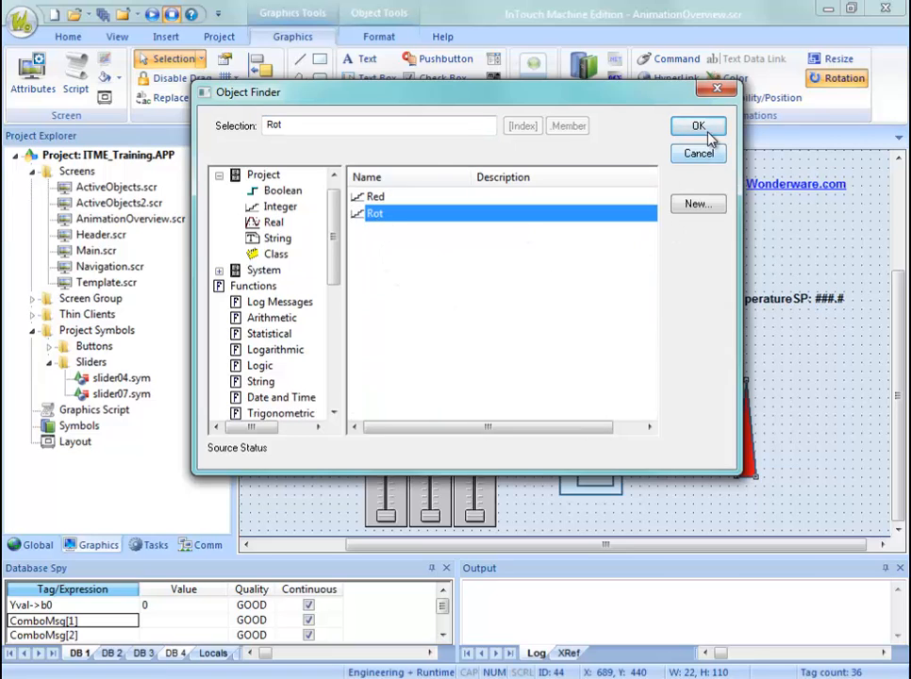
{"action": "left_click", "coordinate": [704, 132]}
{"action": "left_click", "coordinate": [325, 275]}
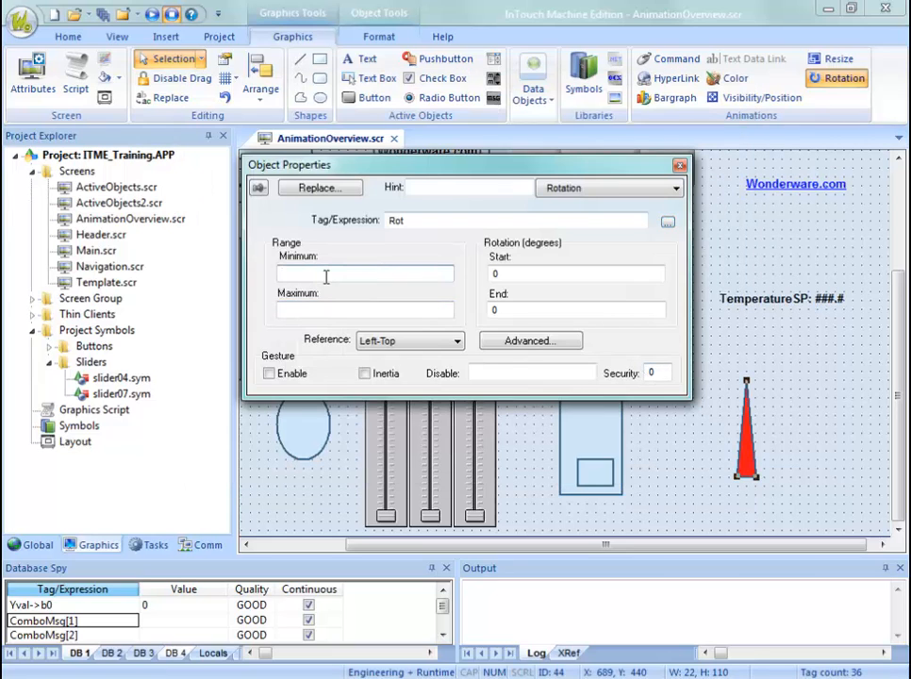
{"action": "type", "text": "0"}
{"action": "left_click", "coordinate": [304, 309]}
{"action": "type", "text": "100"}
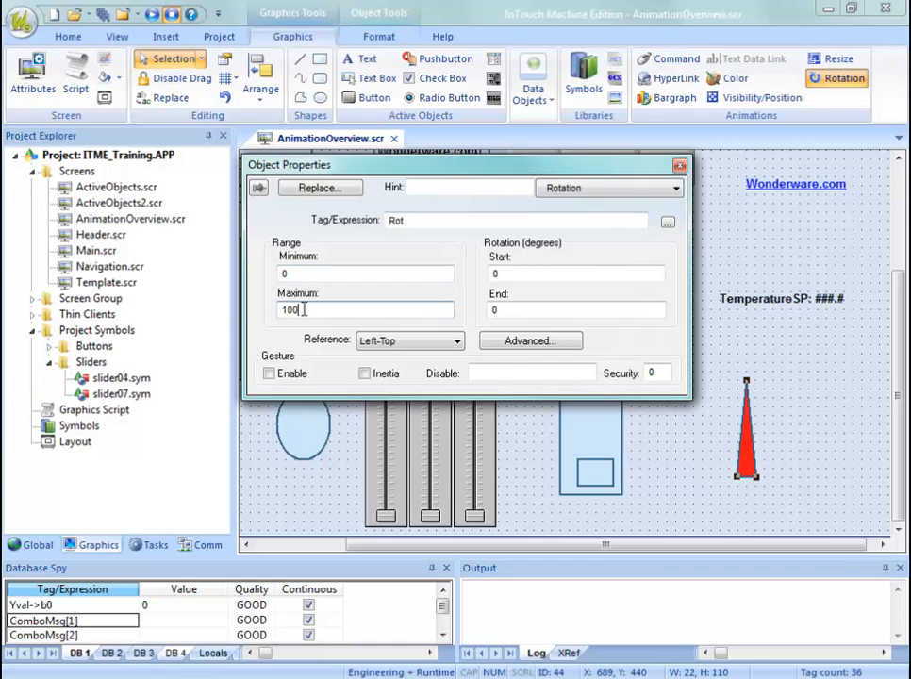
Set the triangle's rotation to start at -90 degrees and end at 90 degrees.
{"action": "left_click", "coordinate": [505, 274]}
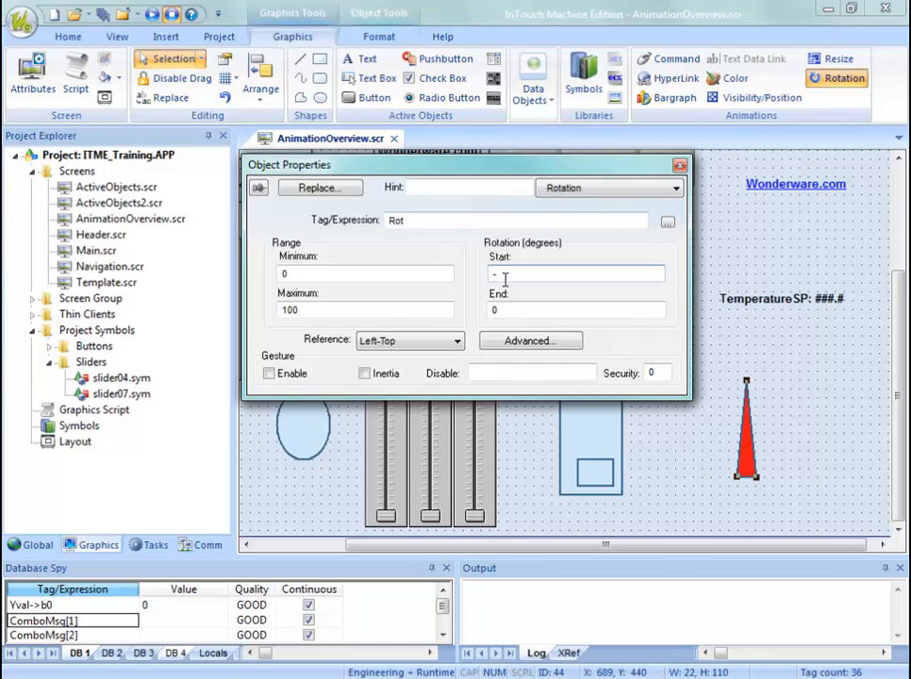
{"action": "type", "text": "-90"}
{"action": "left_click", "coordinate": [512, 310]}
{"action": "key", "text": "BackSpace"}
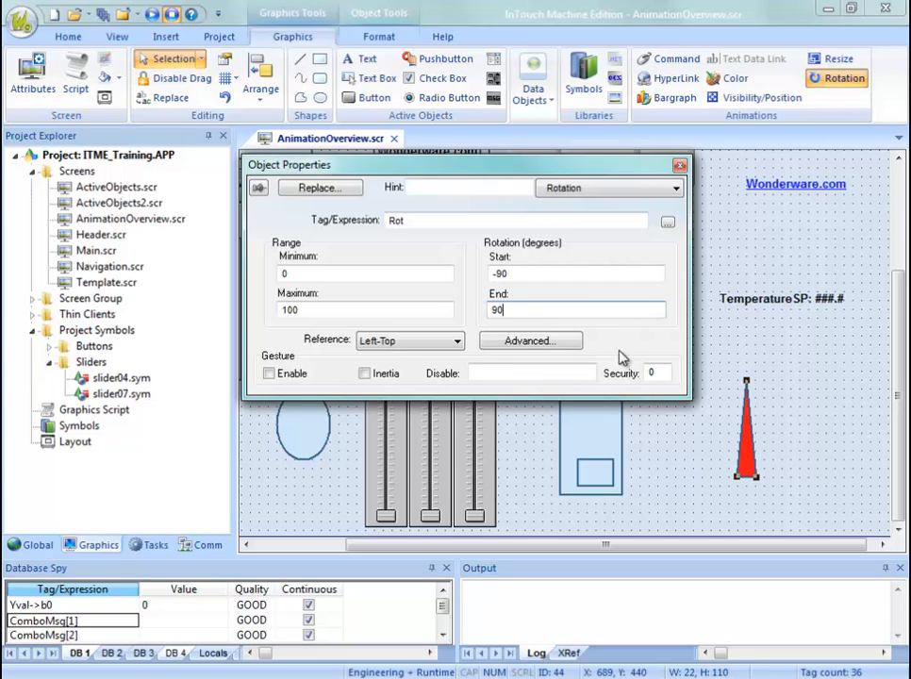
{"action": "left_click", "coordinate": [791, 374]}
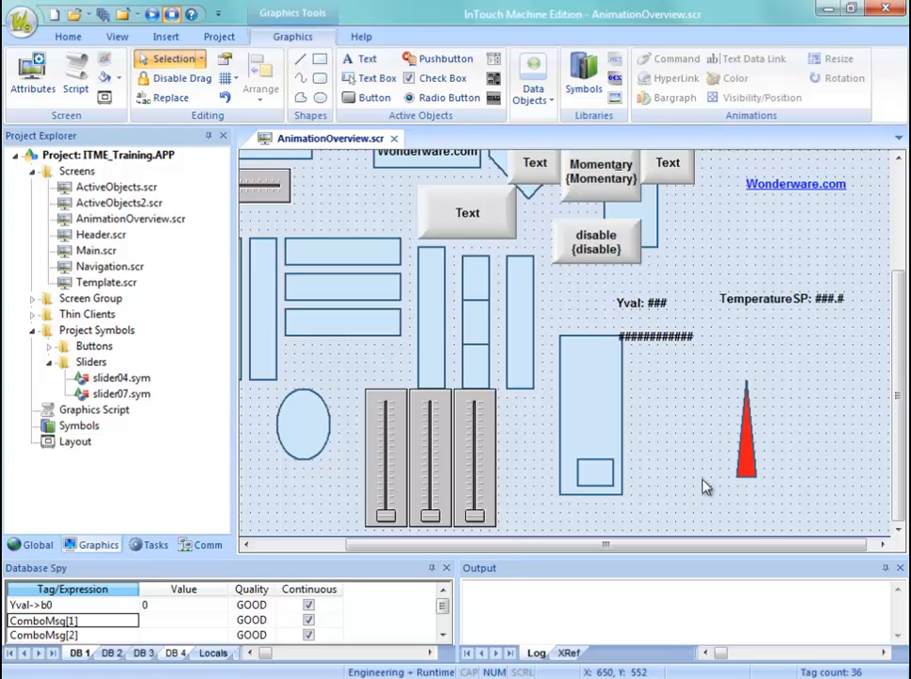
Save the screen and test the red triangle's rotation in the runtime window by raising the Rot slider to 76 and 100.
{"action": "right_click", "coordinate": [316, 145]}
{"action": "left_click", "coordinate": [340, 157]}
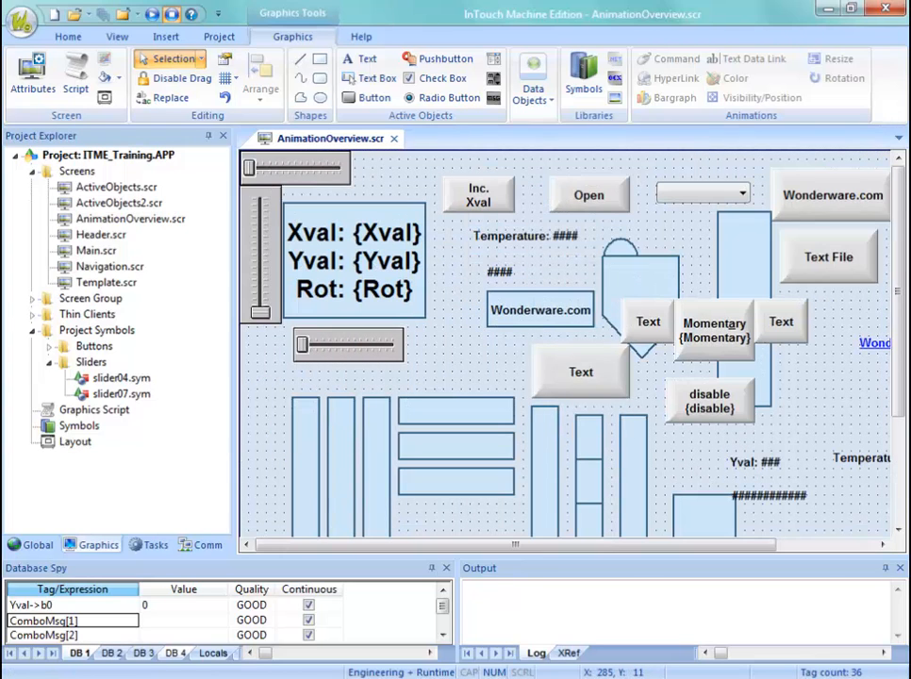
{"action": "left_click_drag", "start_coordinate": [542, 0], "coordinate": [405, 46]}
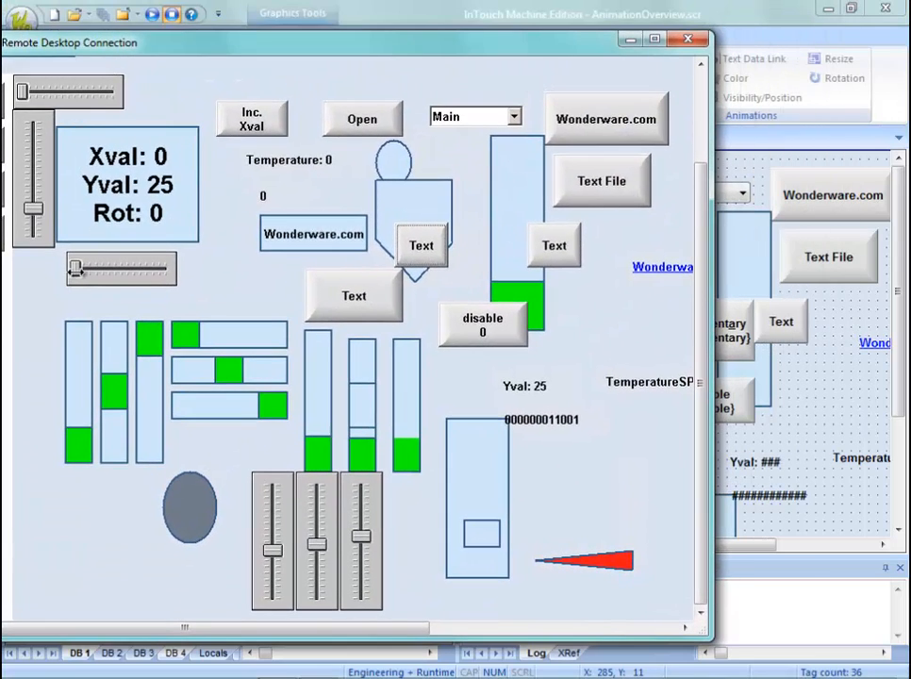
{"action": "left_click_drag", "start_coordinate": [74, 273], "coordinate": [146, 301]}
{"action": "left_click_drag", "start_coordinate": [373, 630], "coordinate": [408, 630]}
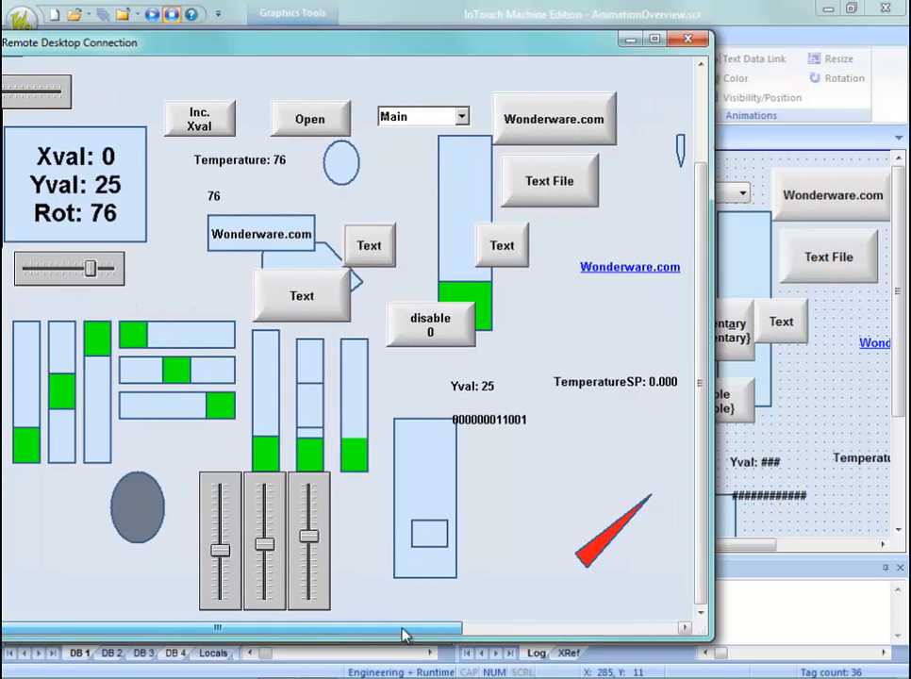
{"action": "left_click_drag", "start_coordinate": [68, 269], "coordinate": [146, 290]}
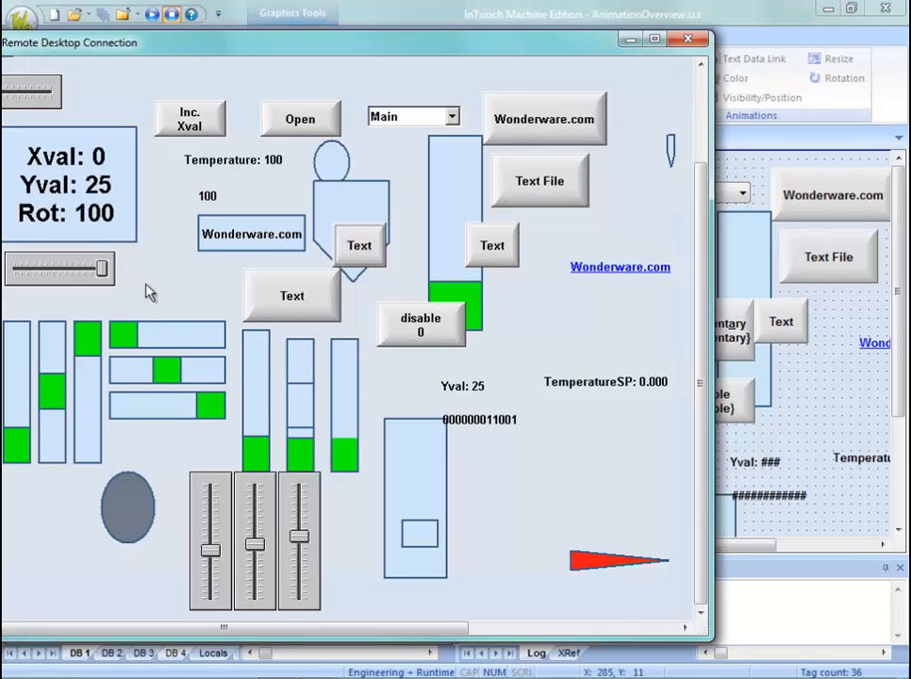
{"action": "left_click_drag", "start_coordinate": [296, 43], "coordinate": [472, 0]}
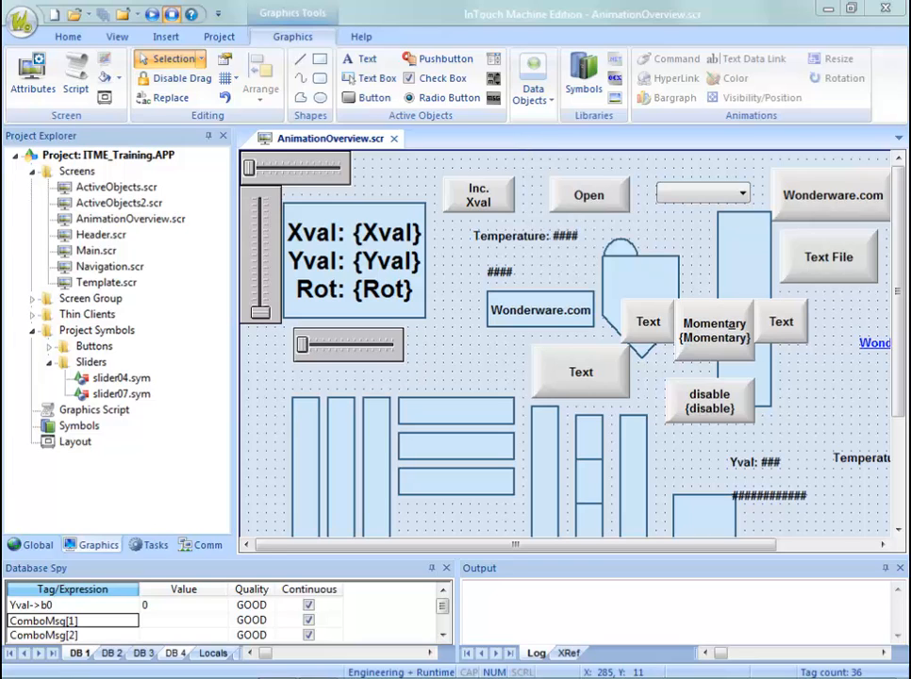
{"action": "key", "text": "alt+Tab"}
{"action": "left_click", "coordinate": [566, 377]}
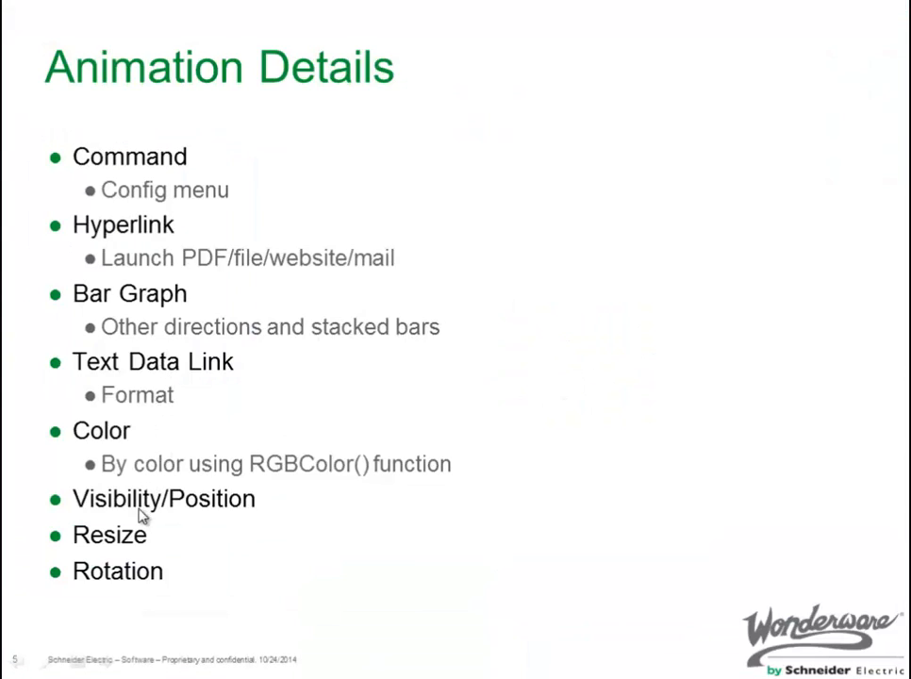
{"action": "left_click", "coordinate": [280, 567]}
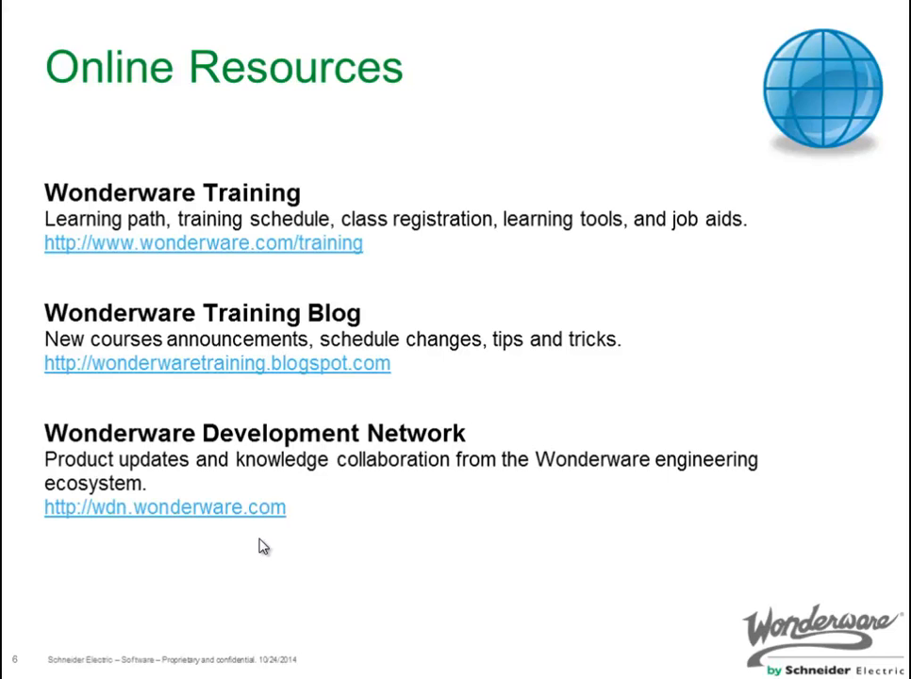
{"action": "left_click", "coordinate": [260, 539]}
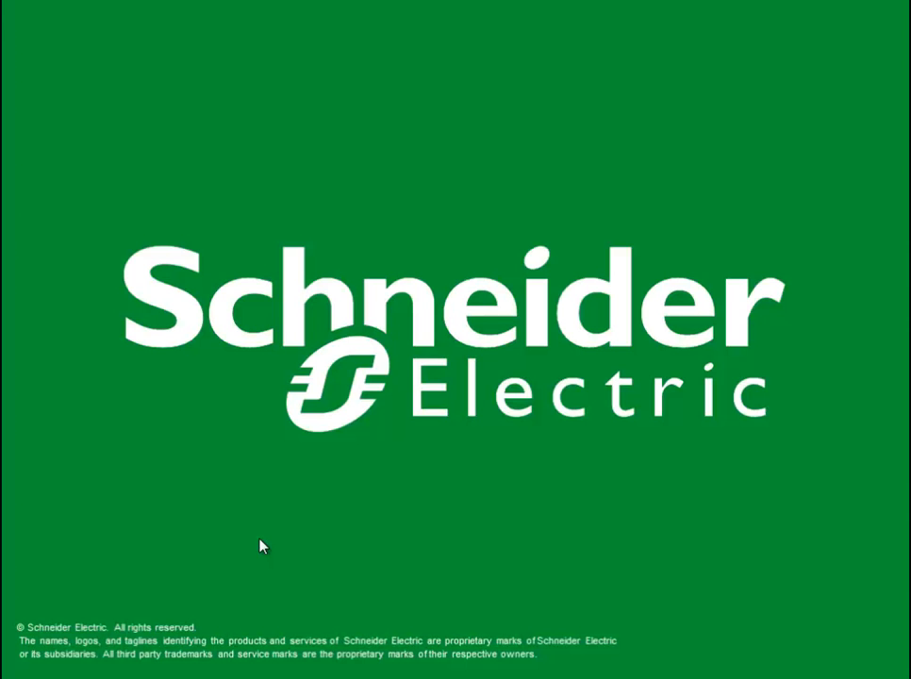